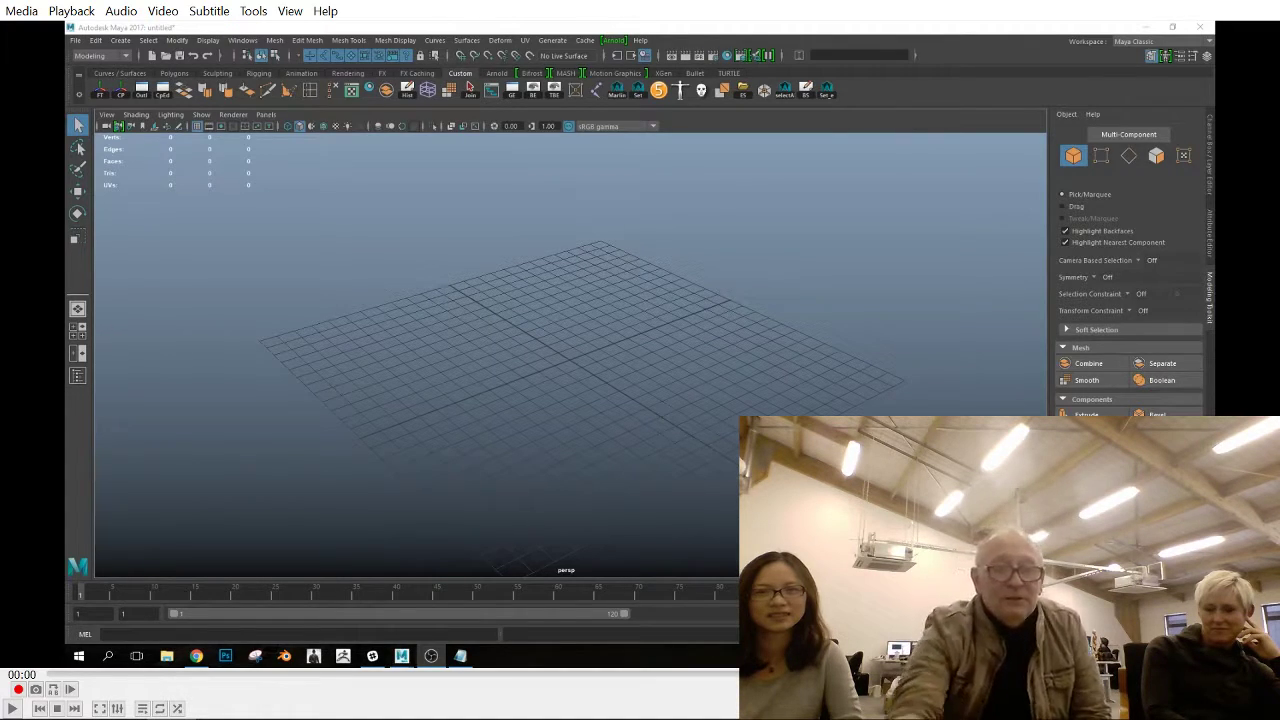
Rotate the chest effector at frame 50 to match the front reference footage and key the adjusted pose
key(space)
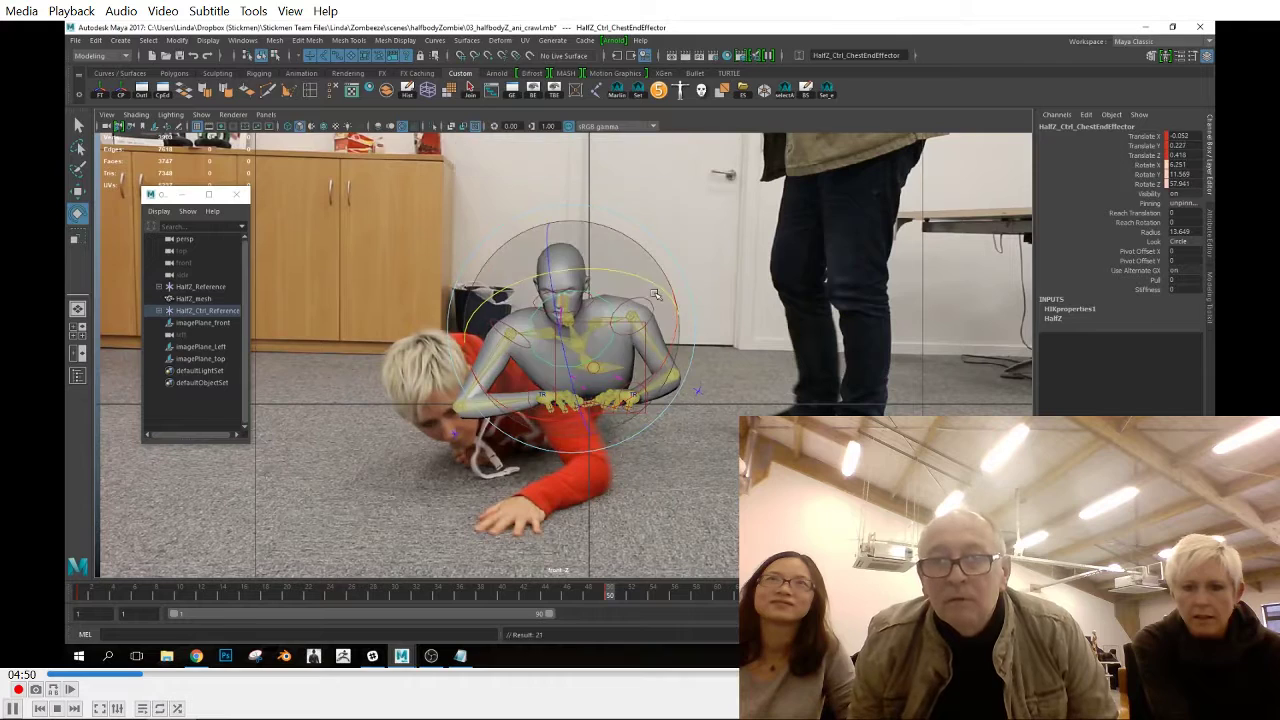
drag(648, 266, 643, 385)
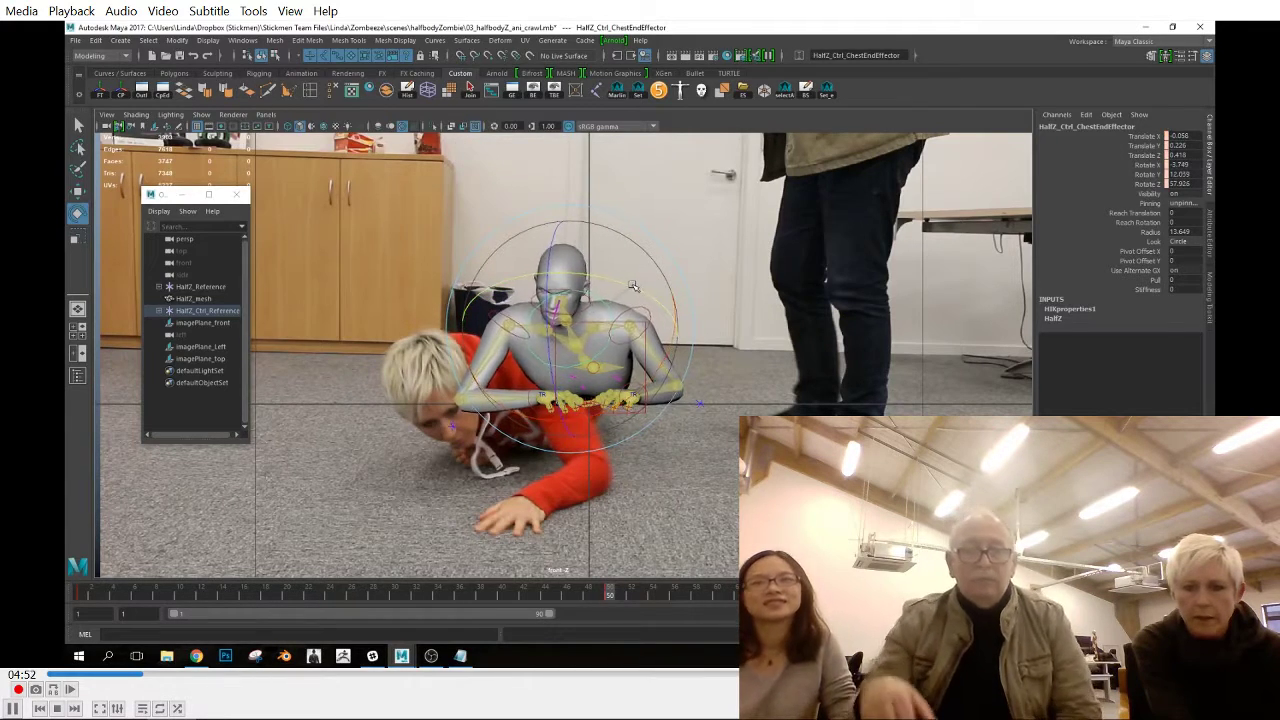
key(s)
key(space)
key(space)
drag(674, 405, 680, 404)
key(s)
key(w)
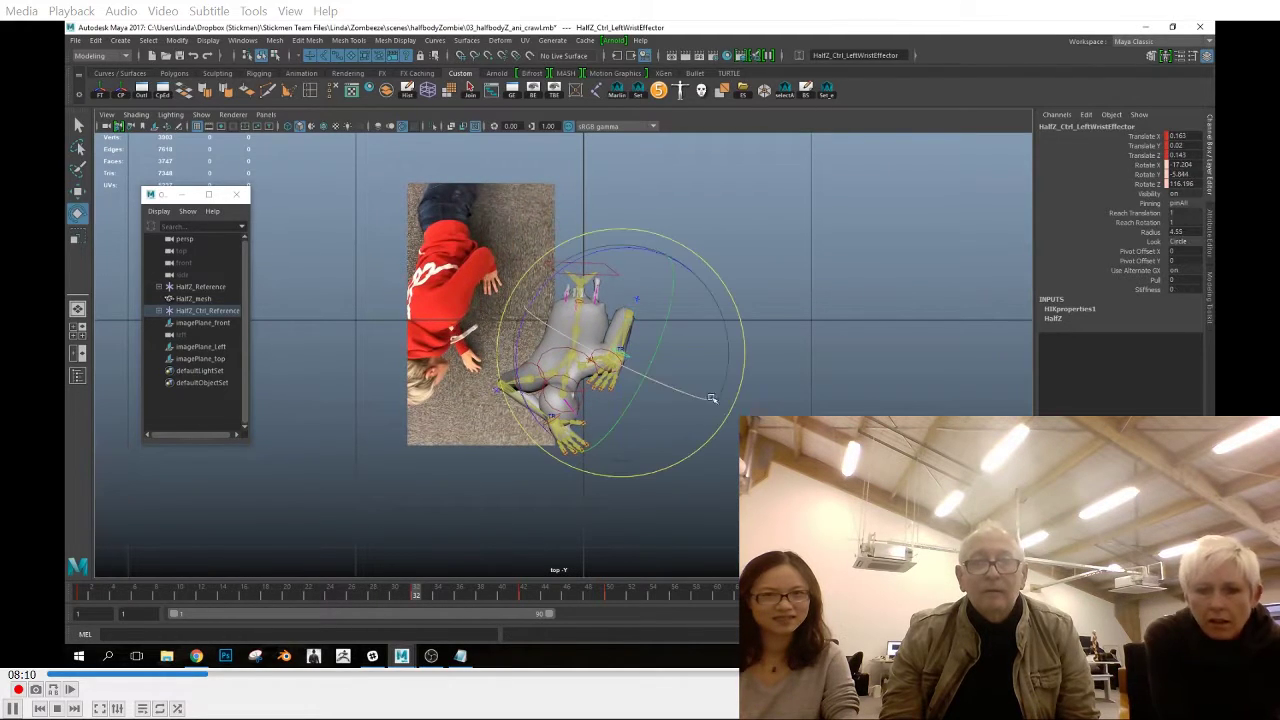
Move the left wrist effector outward, away from the body, at frame 42
drag(148, 597, 398, 650)
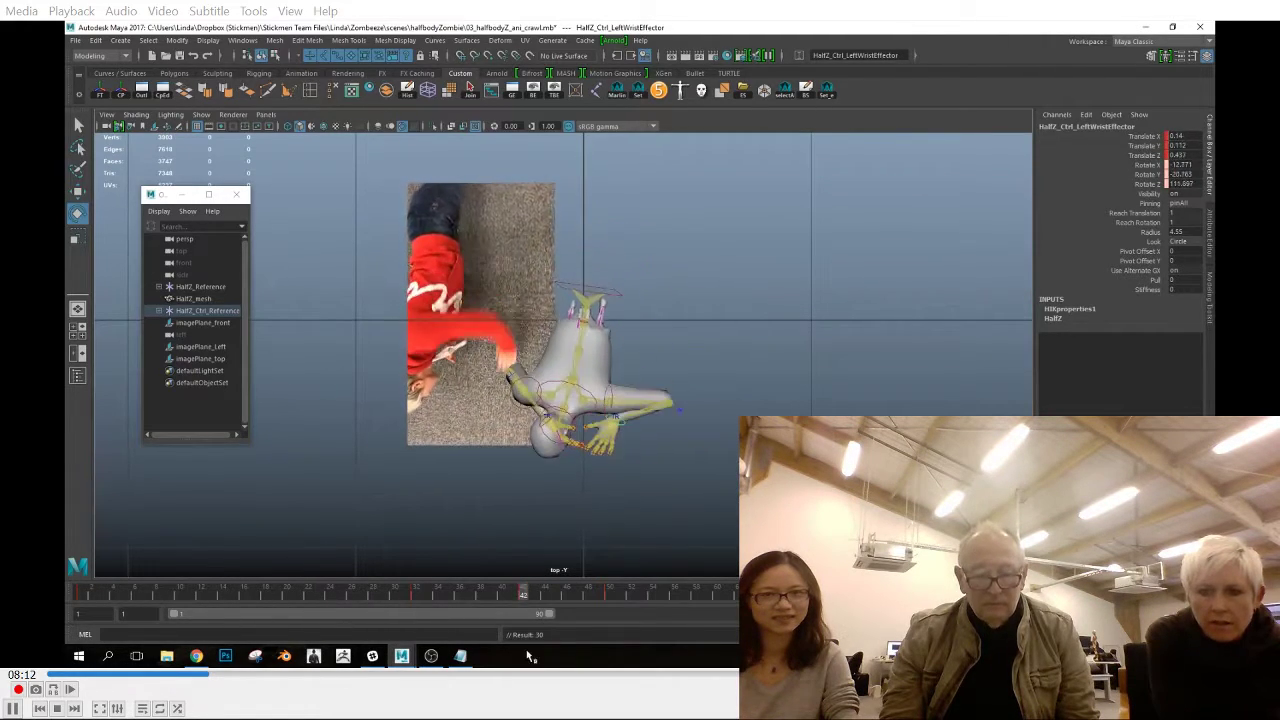
drag(543, 611, 524, 609)
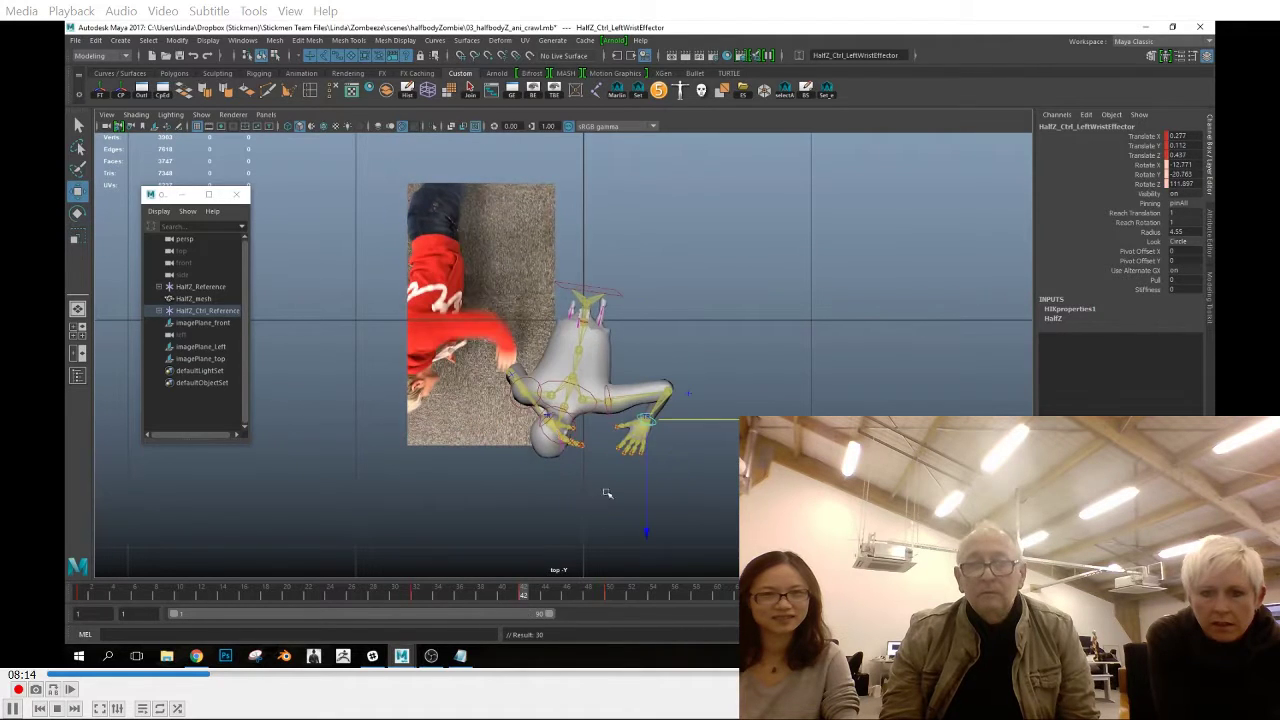
key(space)
drag(606, 493, 604, 545)
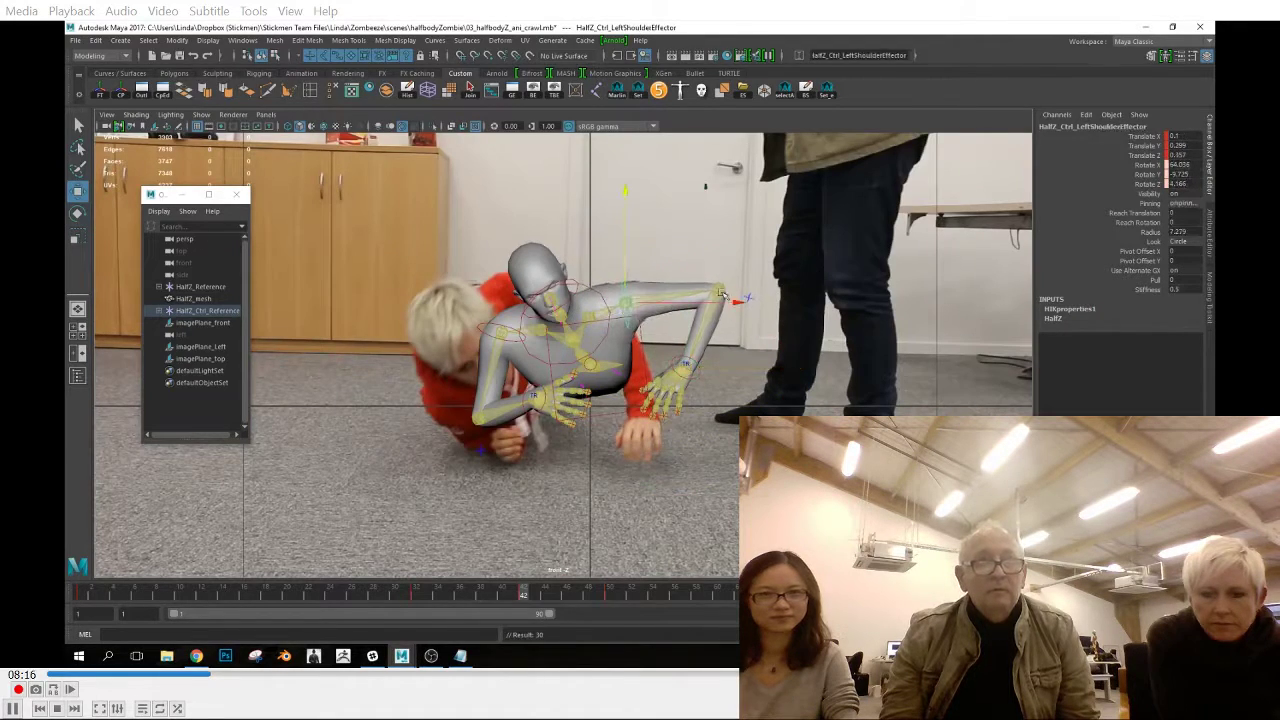
Reposition the left elbow effector at frame 42 against the front reference and check the arm in perspective
click(720, 292)
key(space)
drag(718, 296, 660, 300)
key(space)
drag(655, 350, 655, 300)
alt+drag(625, 440, 458, 588)
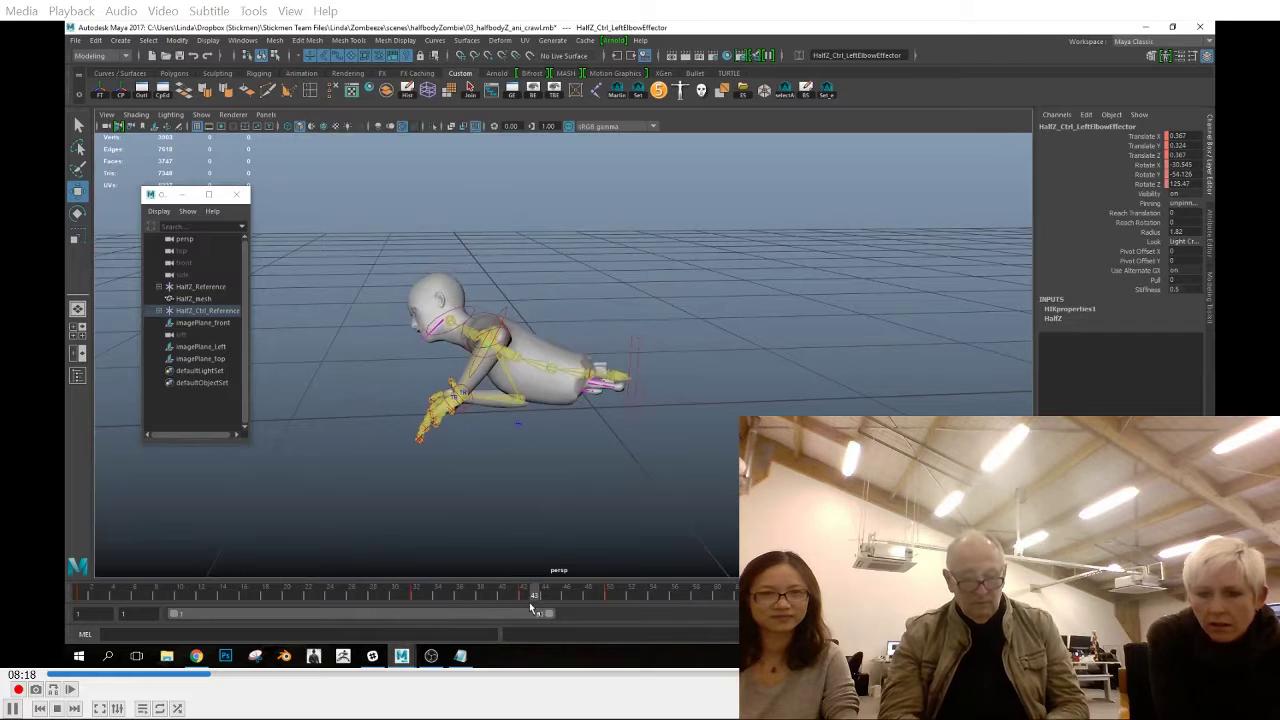
alt+drag(514, 266, 504, 413)
alt+drag(433, 312, 762, 390)
Rotate the chest effector at frame 42 so the torso leans like the performer in the front reference
click(762, 398)
click(621, 391)
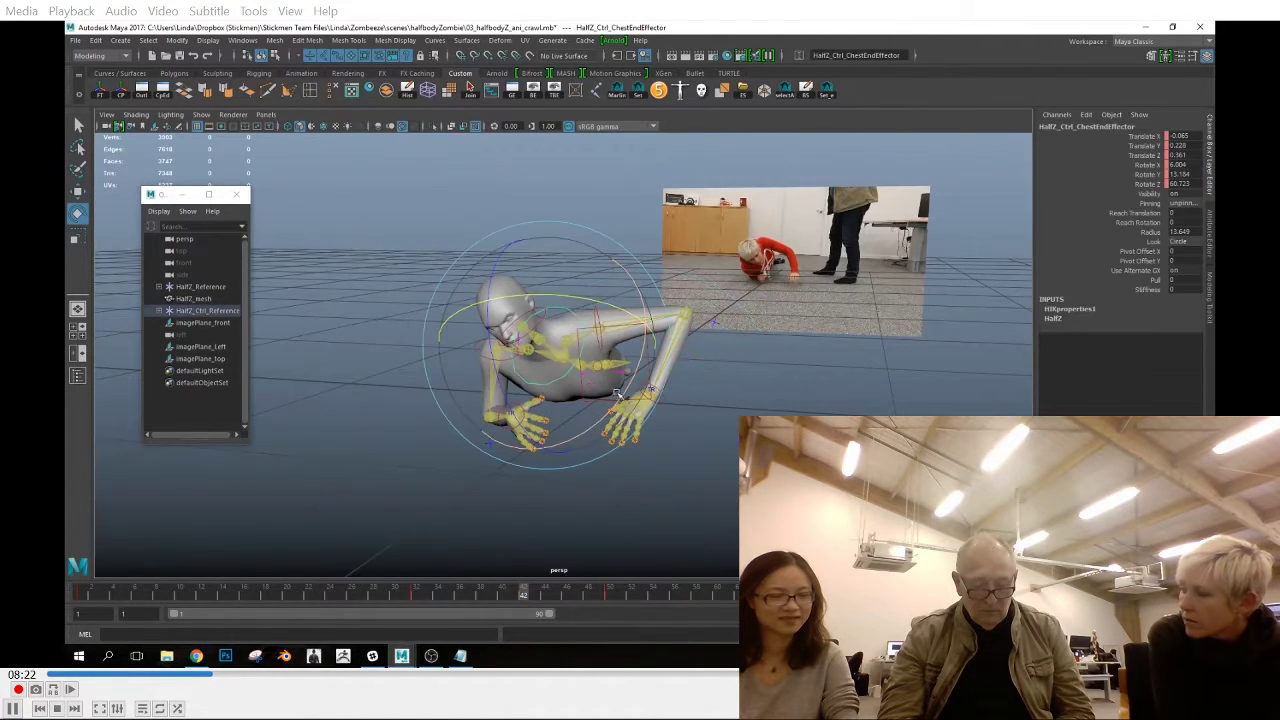
drag(297, 597, 526, 611)
key(space)
key(space)
key(e)
drag(650, 346, 654, 338)
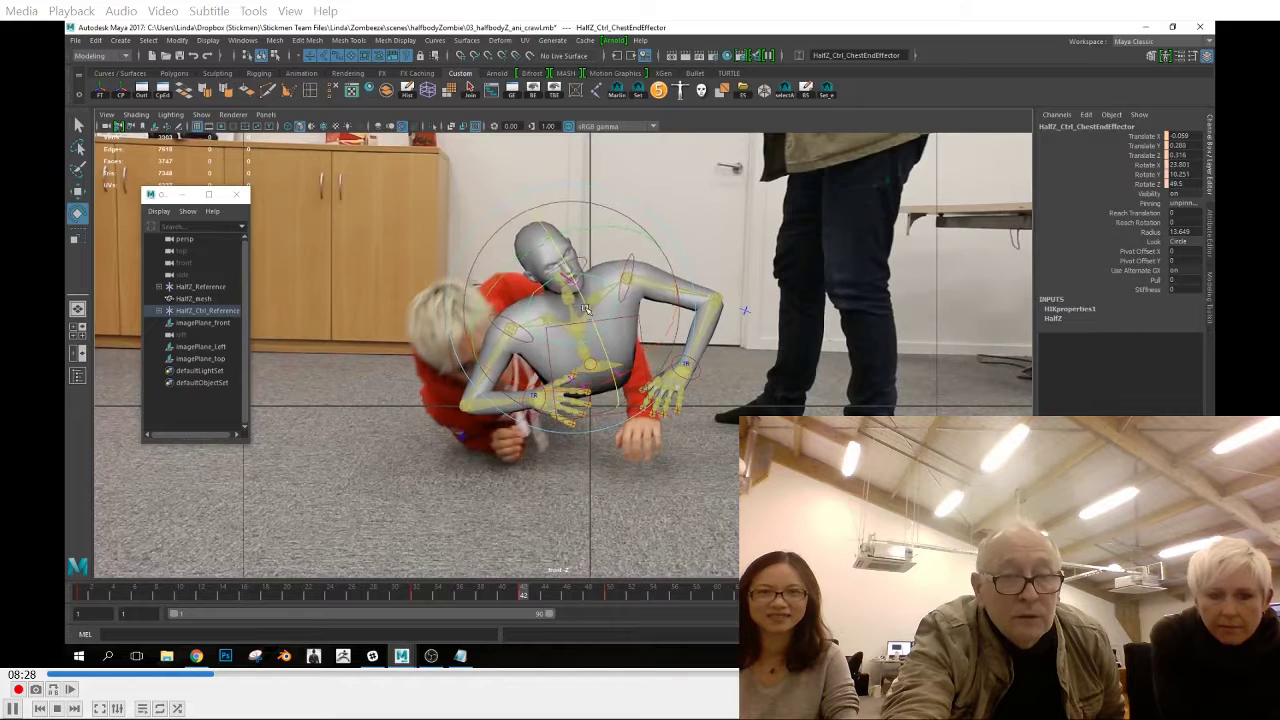
Shift the chest effector and refine its rotation at frame 42, keying the pose
key(w)
drag(577, 305, 570, 312)
key(s)
drag(522, 597, 524, 630)
key(e)
drag(584, 318, 568, 330)
key(s)
key(s)
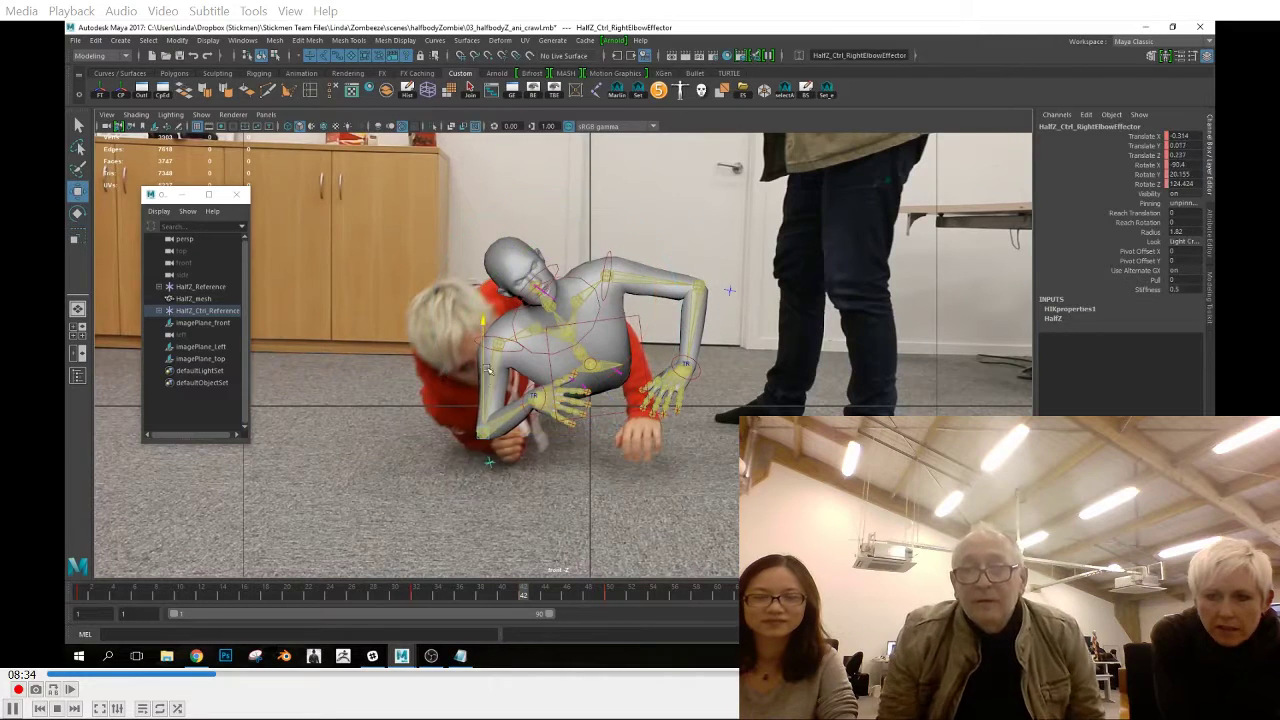
Pull the right elbow effector closer to the body at frame 42, comparing the arm with its earlier poses
key(space)
drag(523, 390, 523, 360)
alt+drag(528, 378, 608, 450)
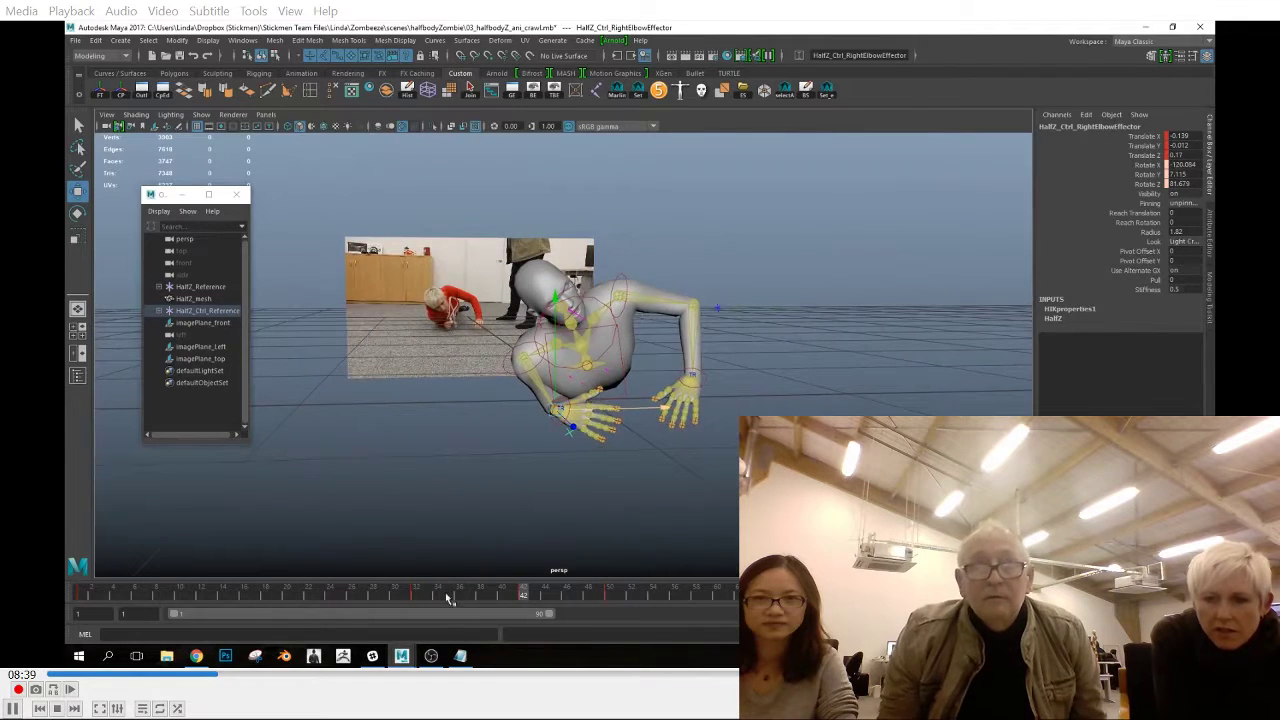
click(416, 597)
alt+drag(665, 405, 655, 440)
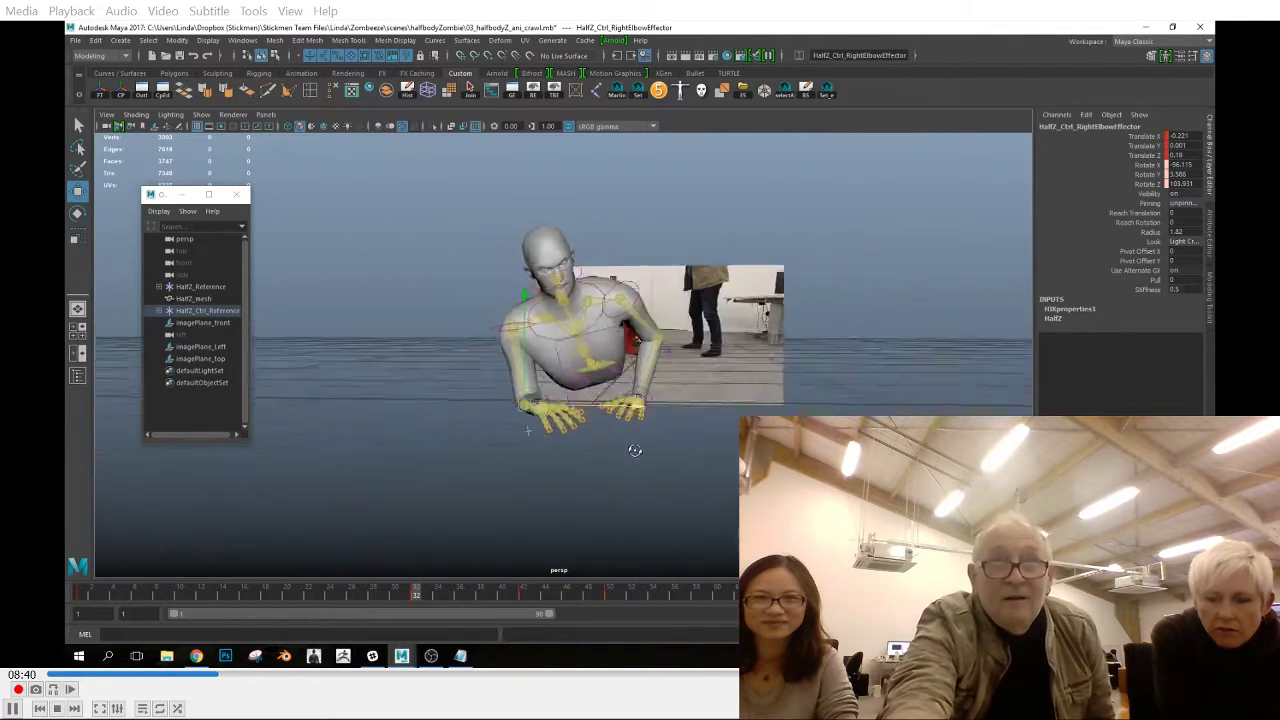
click(265, 597)
drag(326, 628, 523, 622)
mouse_move(598, 462)
alt+mouse_down()
mouse_move(583, 563)
mouse_move(612, 443)
alt+mouse_up()
key(space)
drag(538, 316, 564, 311)
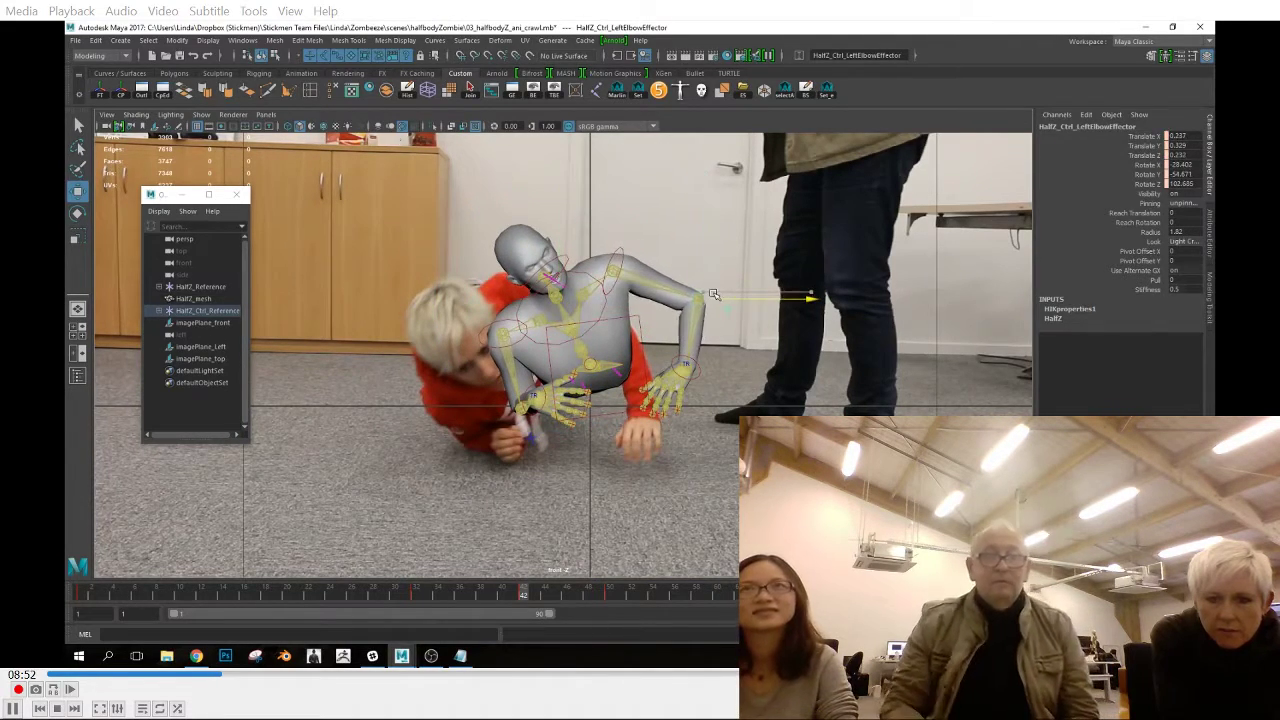
Copy the right elbow effector's key at frame 42 and paste it at frame 50
drag(505, 600, 612, 608)
click(487, 402)
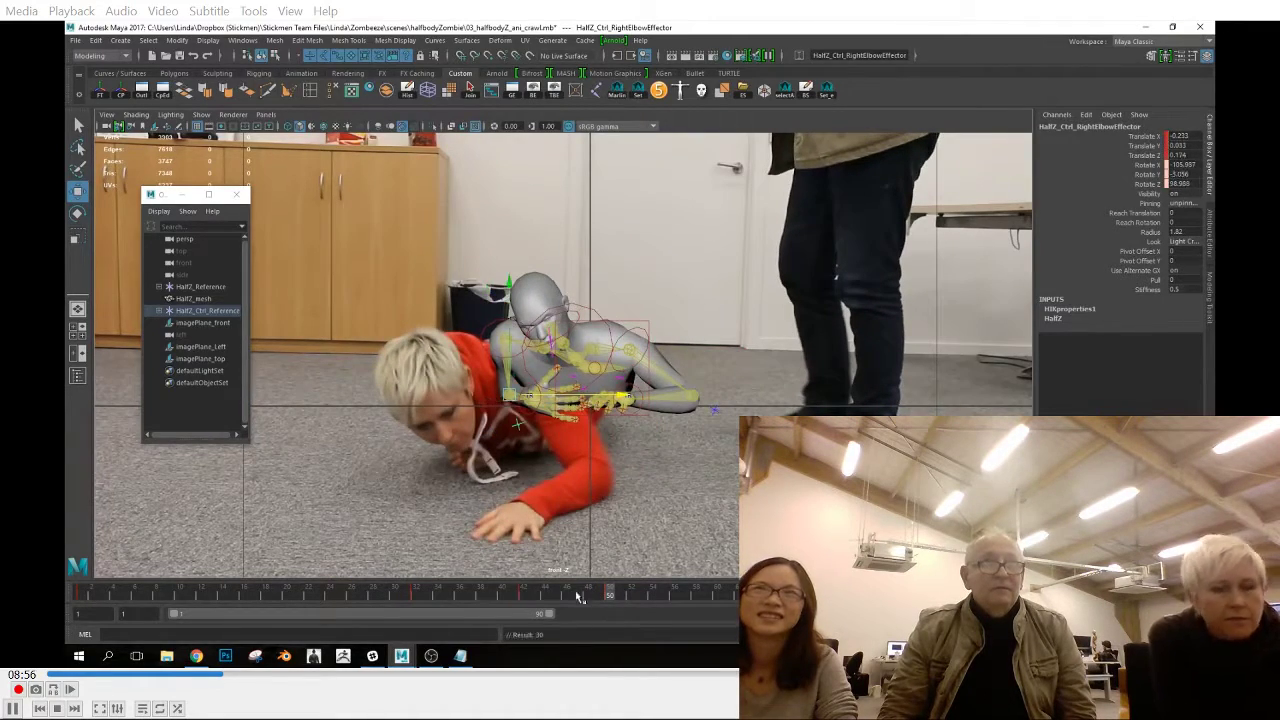
click(524, 596)
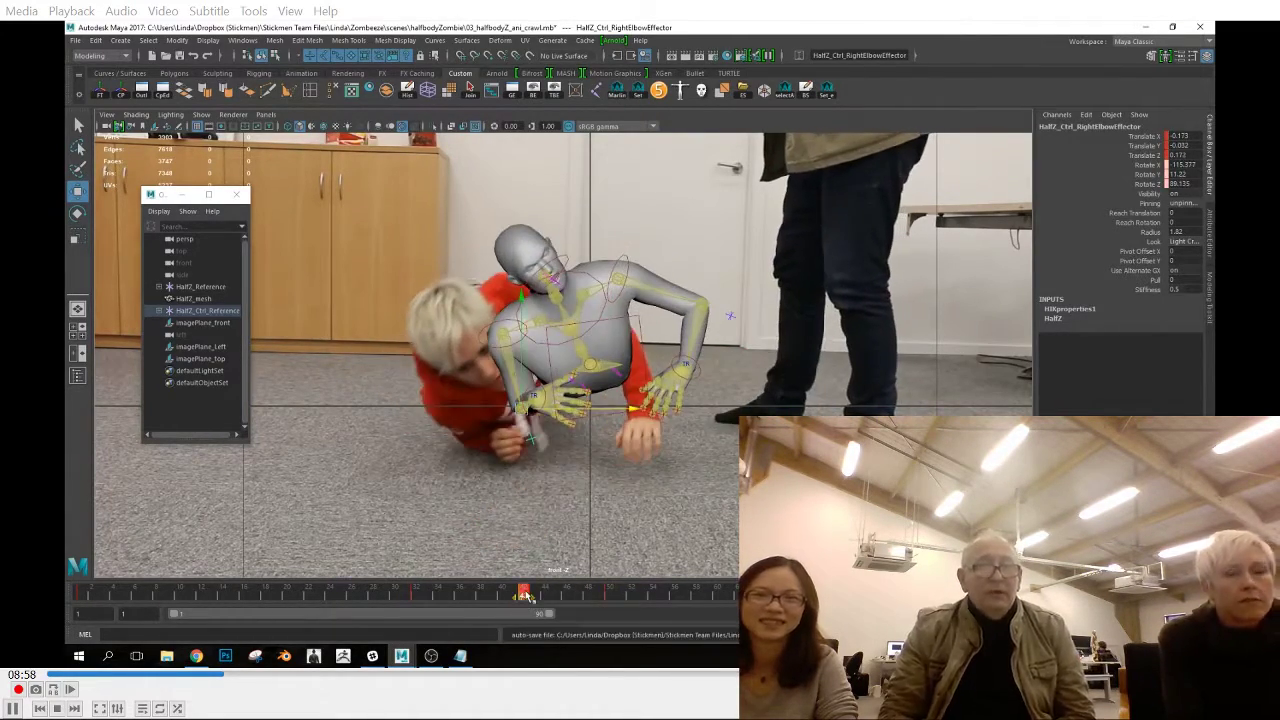
right_click(526, 596)
click(552, 427)
click(609, 597)
right_click(609, 597)
click(750, 450)
drag(591, 594, 611, 613)
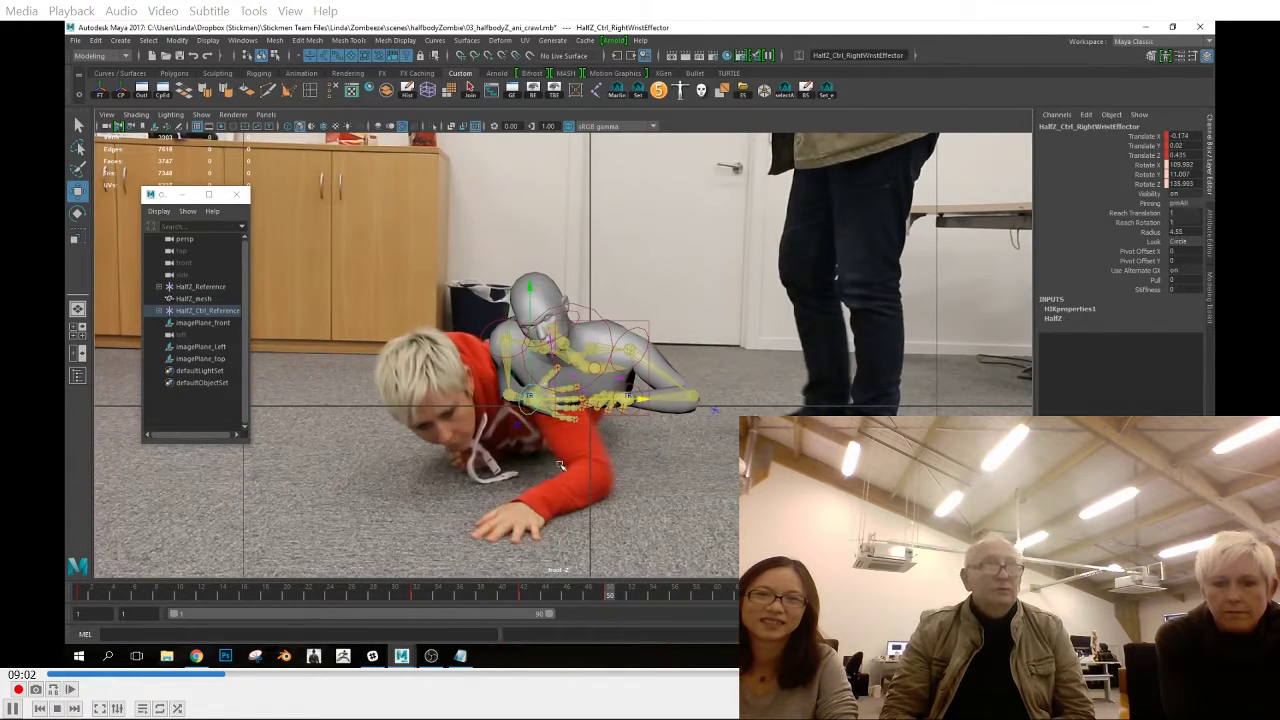
Adjust the right shoulder effector at frame 42 in perspective and key it
key(space)
key(space)
alt+drag(601, 487, 578, 472)
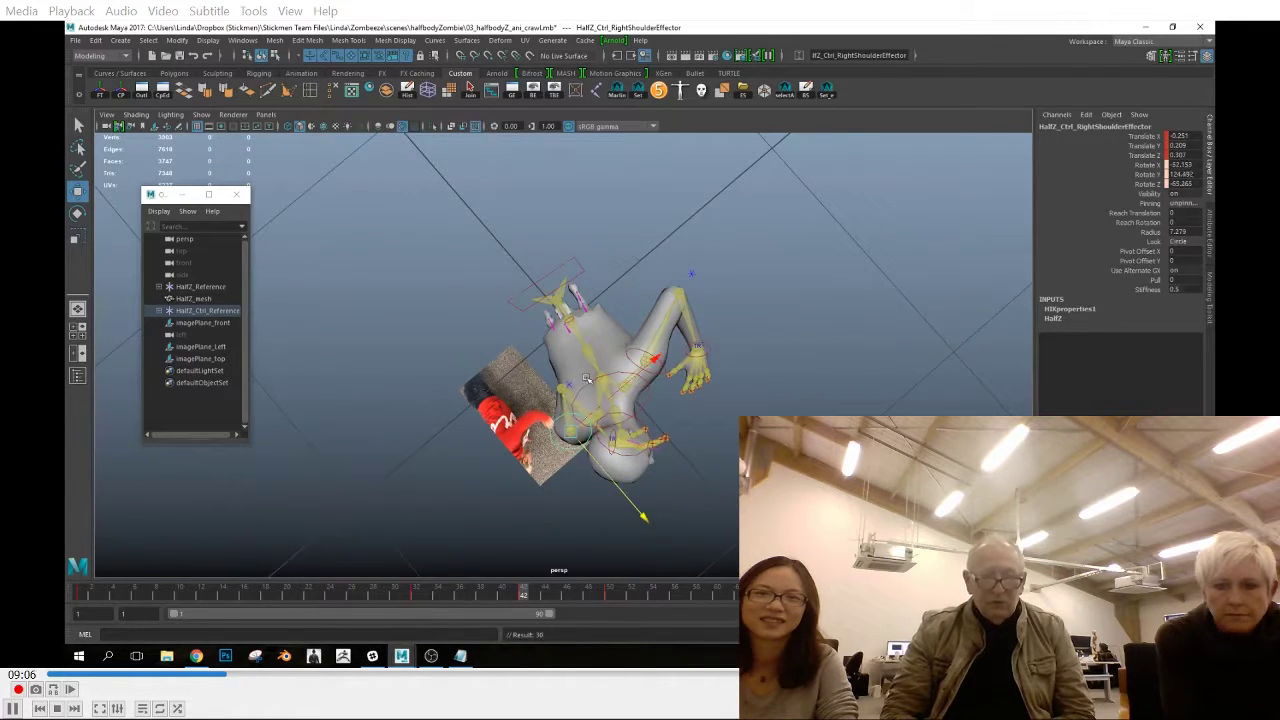
key(s)
key(space)
key(space)
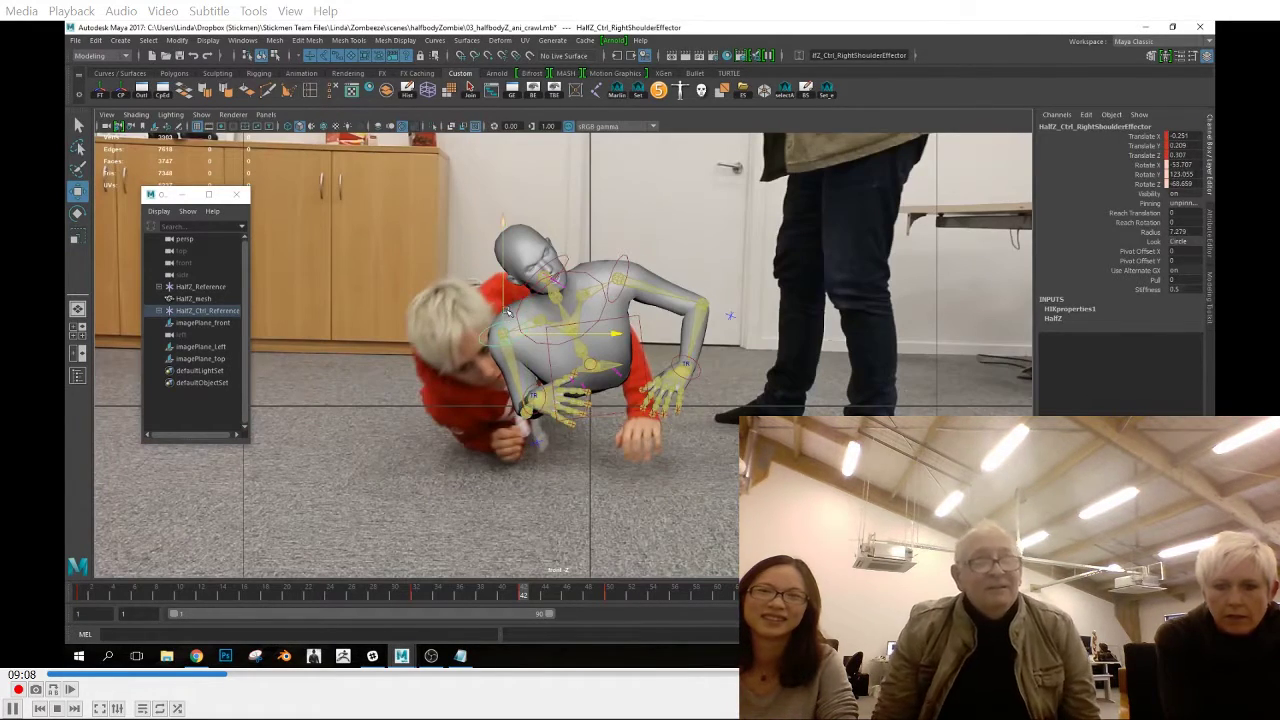
Examine the arm motion in perspective while scrubbing through the keyed poses up to frame 50
key(space)
key(space)
alt+drag(507, 312, 715, 392)
drag(530, 597, 419, 600)
drag(547, 612, 609, 603)
scroll(623, 320, up, 2)
alt+drag(648, 500, 514, 504)
drag(118, 600, 508, 605)
alt+drag(460, 440, 532, 462)
Move the right elbow effector outward, away from the body, at frame 1
click(534, 423)
drag(445, 598, 80, 590)
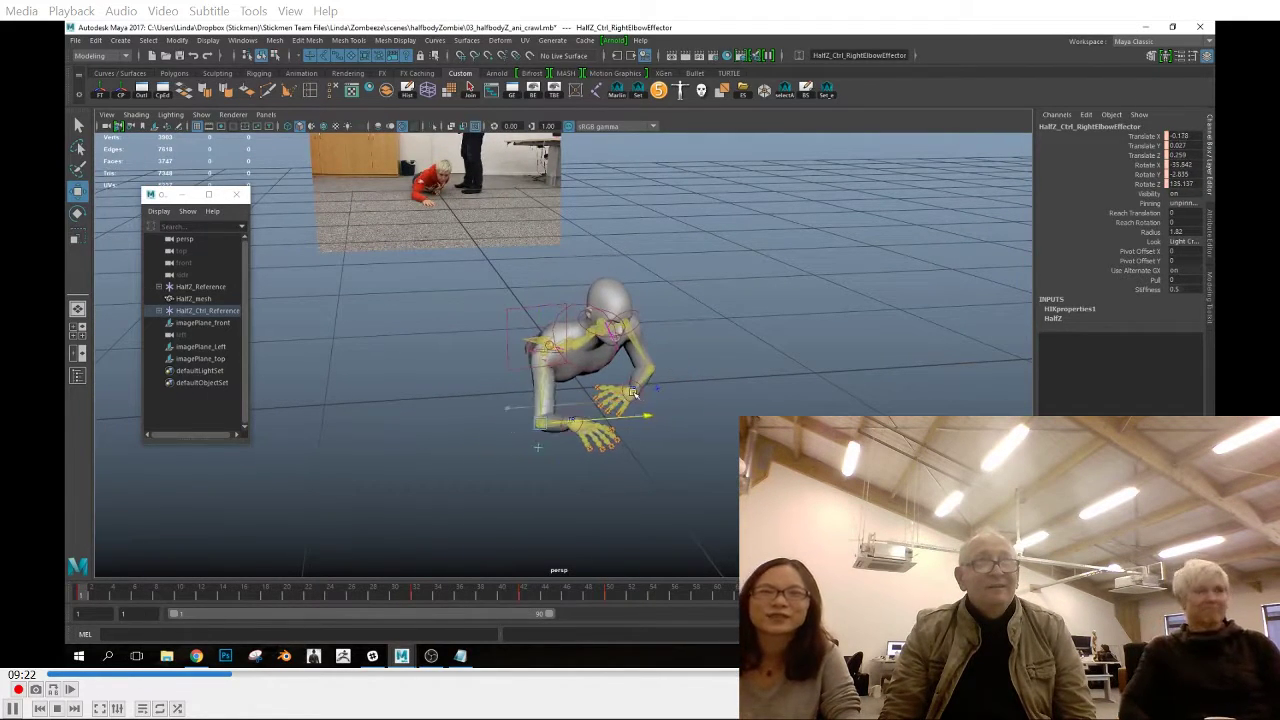
alt+drag(633, 393, 685, 405)
drag(623, 449, 640, 452)
alt+drag(640, 455, 572, 478)
drag(605, 430, 640, 426)
alt+drag(347, 575, 377, 558)
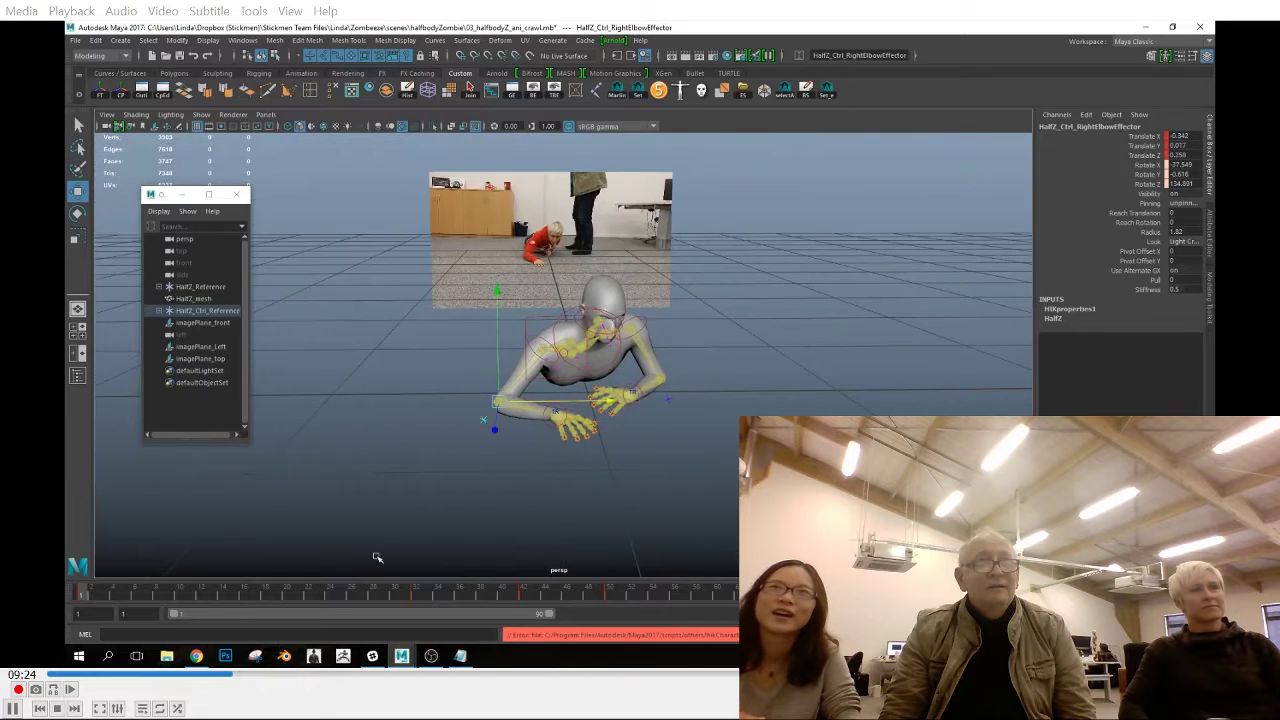
Review the right arm's motion between frames 1 and 42 in the perspective and top views
drag(437, 640, 522, 652)
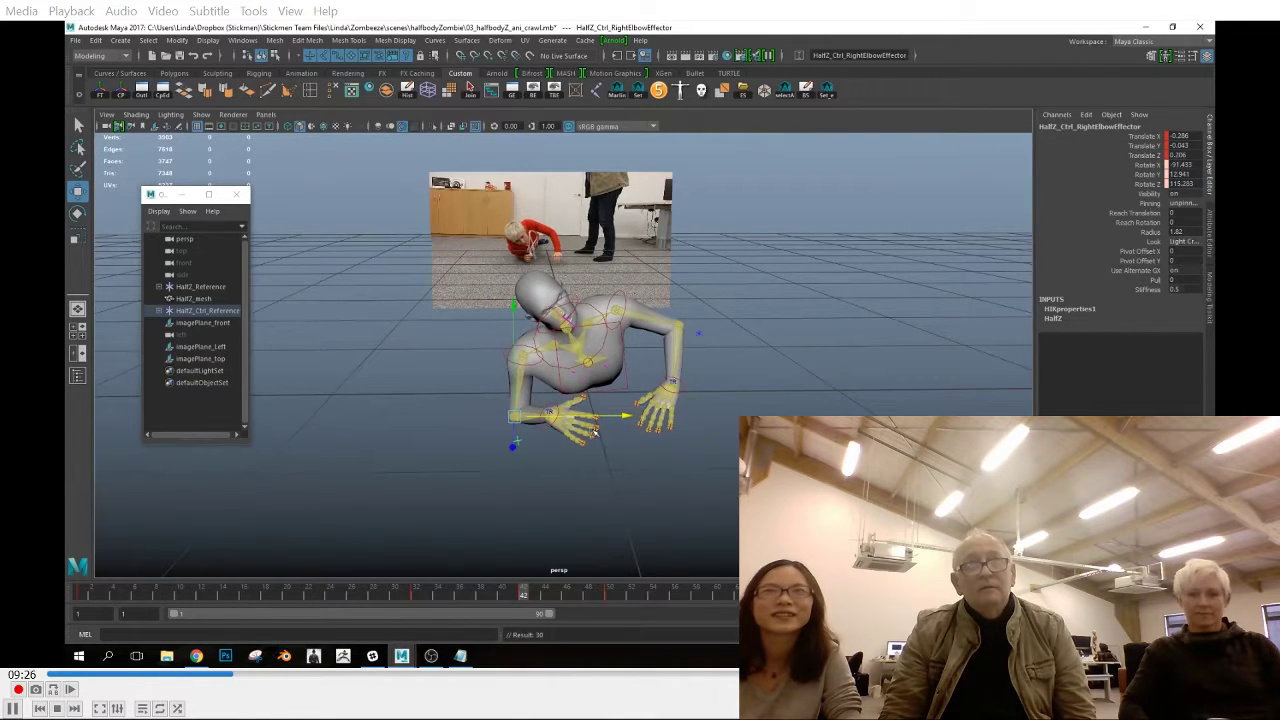
click(418, 596)
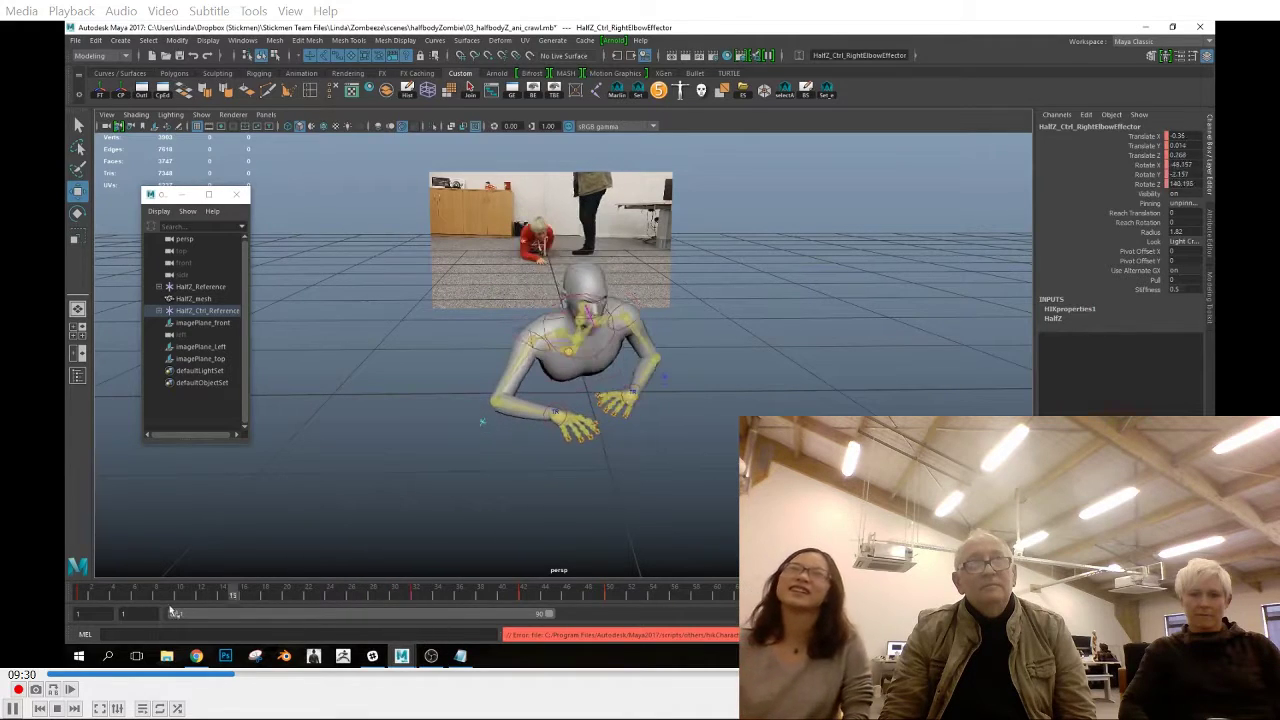
key(space)
drag(690, 464, 700, 458)
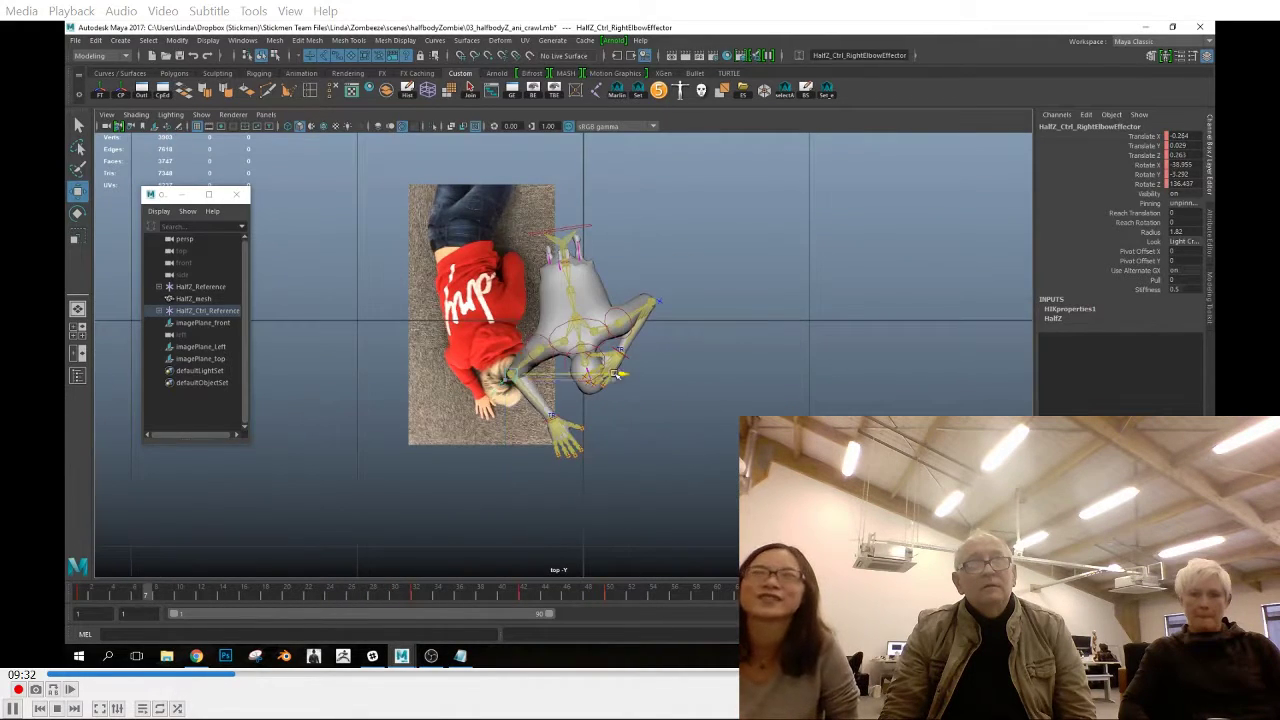
mouse_move(115, 609)
mouse_down()
mouse_move(80, 604)
mouse_move(414, 641)
mouse_up()
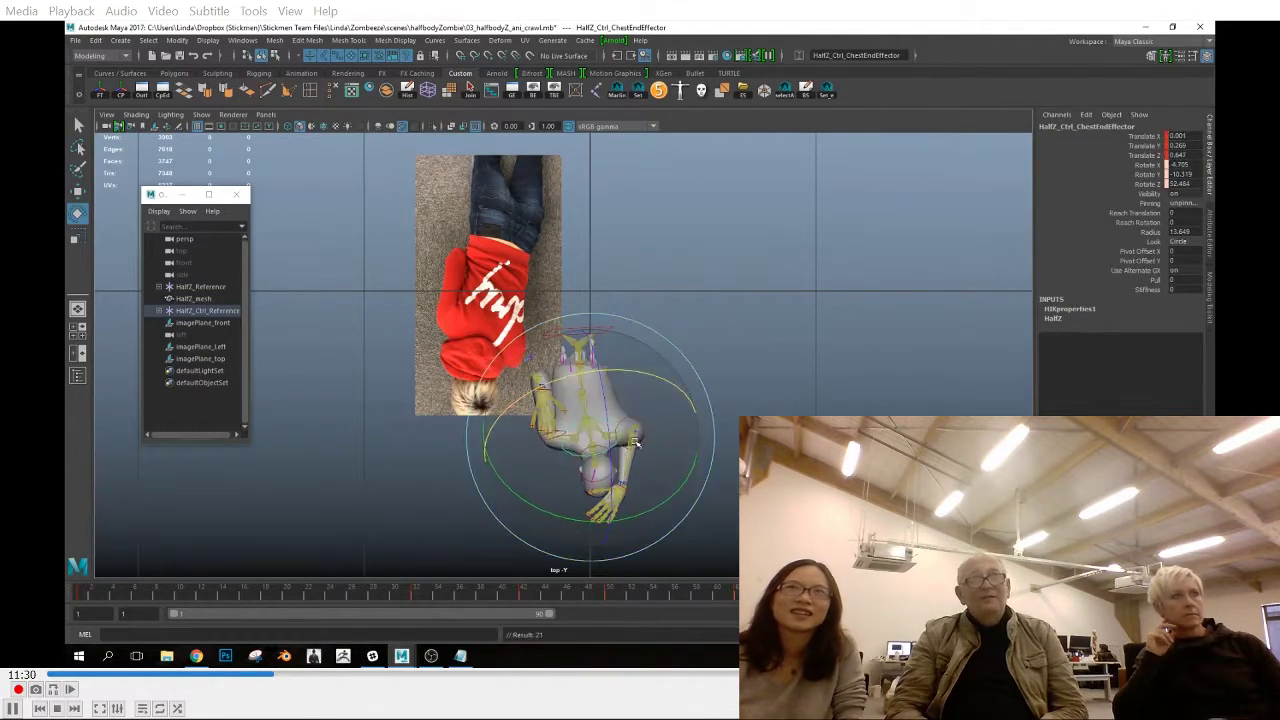
Move the left shoulder effector to follow the performer's shoulder in the front reference
key(space)
key(space)
click(641, 418)
key(w)
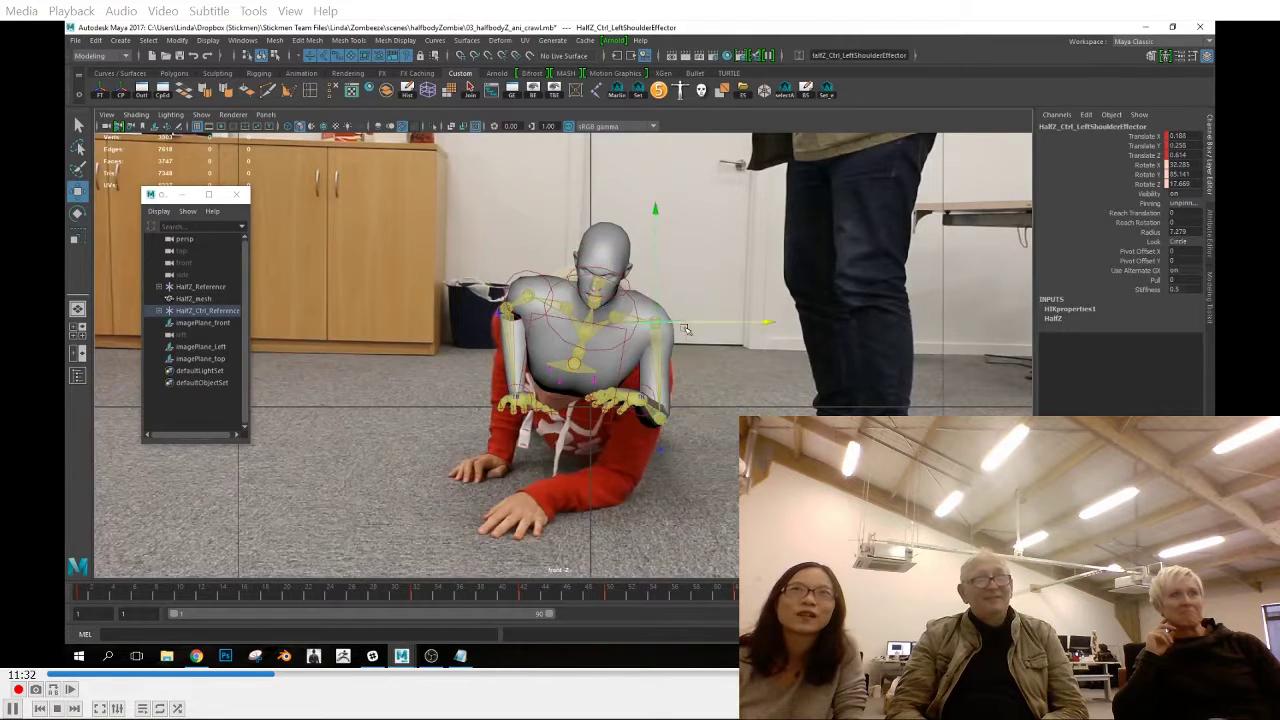
key(space)
drag(686, 377, 684, 340)
Scrub and play back the crawl animation in perspective to judge the motion
alt+drag(600, 440, 664, 494)
drag(707, 595, 880, 603)
alt+drag(760, 440, 695, 480)
key(alt+v)
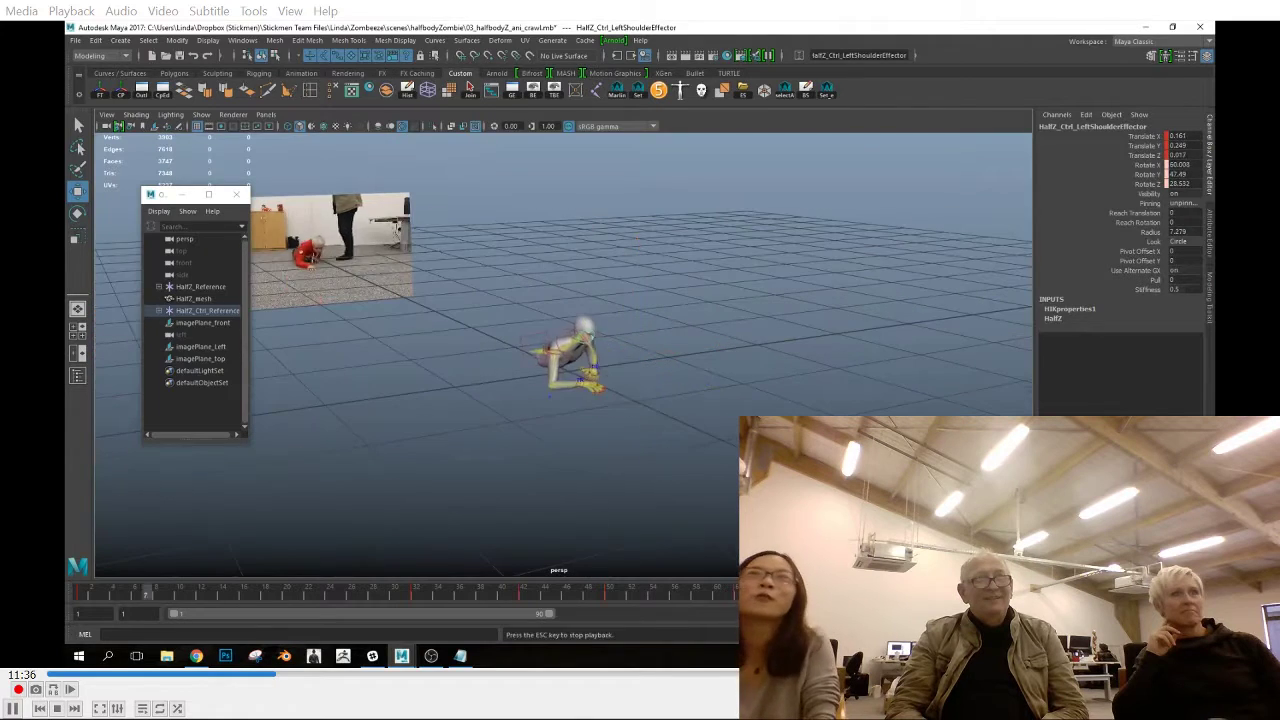
key(Escape)
alt+drag(712, 453, 610, 445)
Move the right wrist effector outward to follow the performer's reaching hand in the front reference
click(583, 396)
key(e)
click(606, 466)
click(560, 407)
key(space)
key(space)
key(w)
drag(521, 418, 413, 398)
Reposition the right elbow effector at frame 82 to suit the outstretched arm and key it
key(e)
key(q)
click(429, 264)
key(w)
drag(452, 265, 480, 289)
key(s)
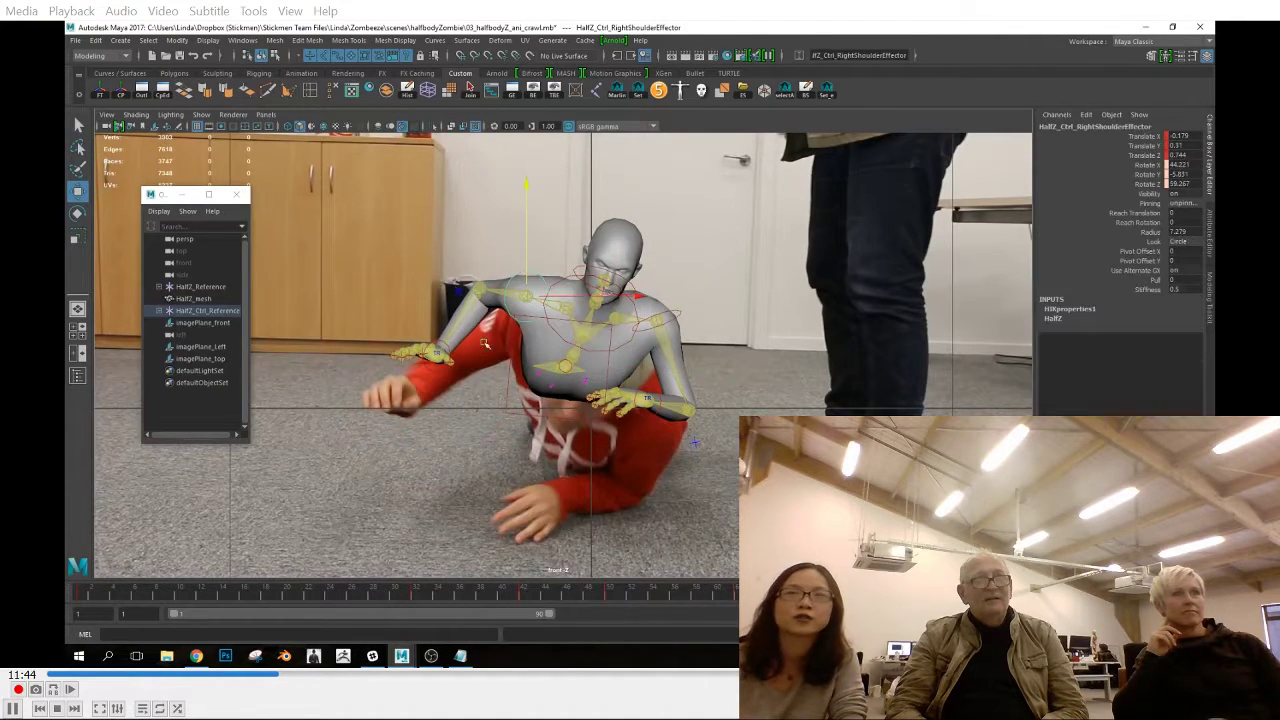
Nudge the right wrist farther outward and fine-tune the raised right arm at frame 82, keying the pose
click(436, 353)
drag(436, 353, 415, 356)
drag(469, 250, 469, 256)
key(s)
Move the right wrist effector forward in the top view
mouse_move(845, 592)
mouse_down()
mouse_move(755, 592)
mouse_move(835, 592)
mouse_up()
drag(691, 442, 648, 417)
key(space)
drag(648, 417, 651, 378)
alt+drag(640, 385, 482, 432)
key(space)
click(480, 432)
key(e)
key(w)
drag(482, 543, 484, 575)
Rotate the right wrist effector, nudge it sideways and key the hand pose
key(e)
drag(557, 549, 572, 536)
key(s)
key(w)
drag(597, 464, 603, 464)
key(s)
Step back through the right arm's keyframes in the top and front views to review the poses
click(548, 455)
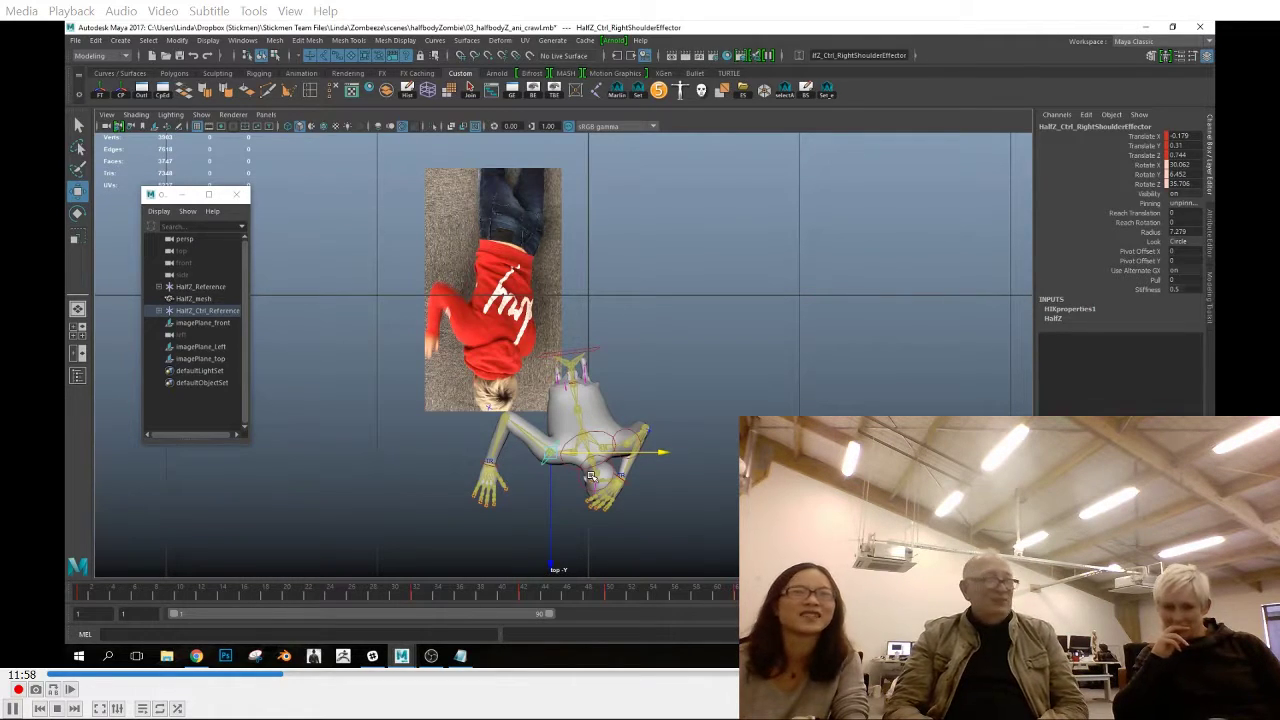
key(comma)
key(comma)
key(comma)
key(space)
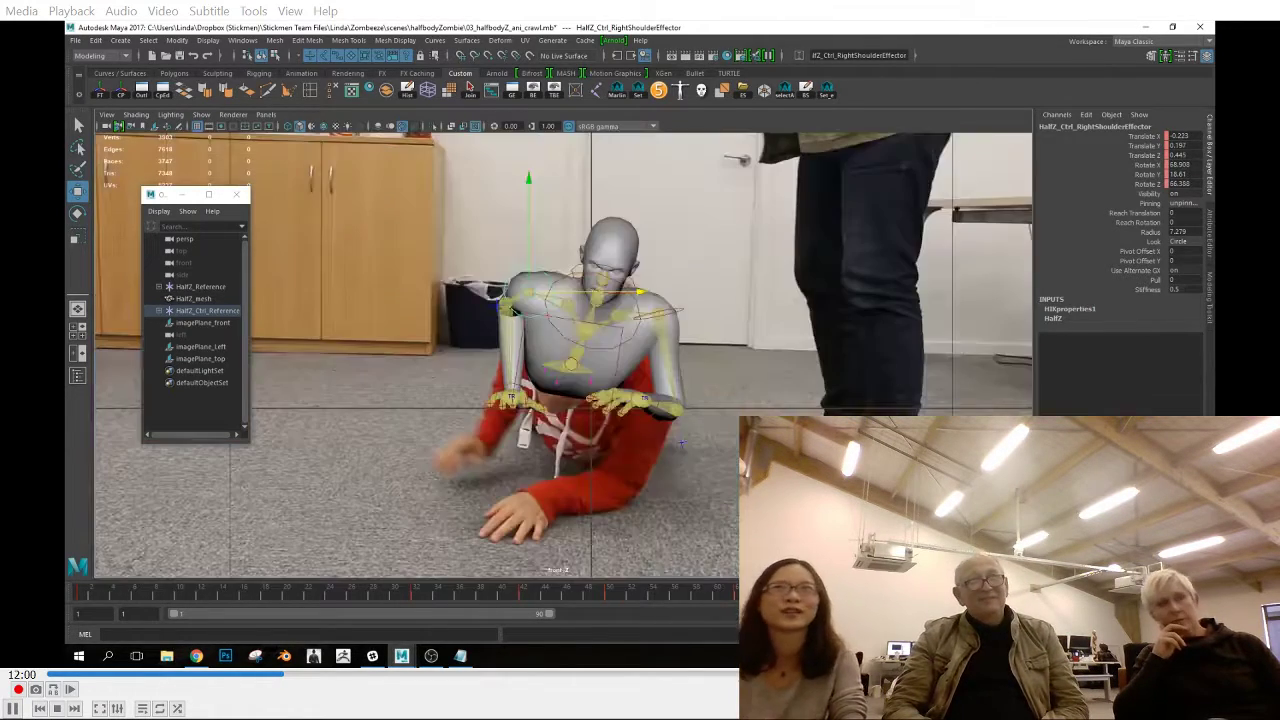
key(comma)
key(comma)
key(comma)
key(comma)
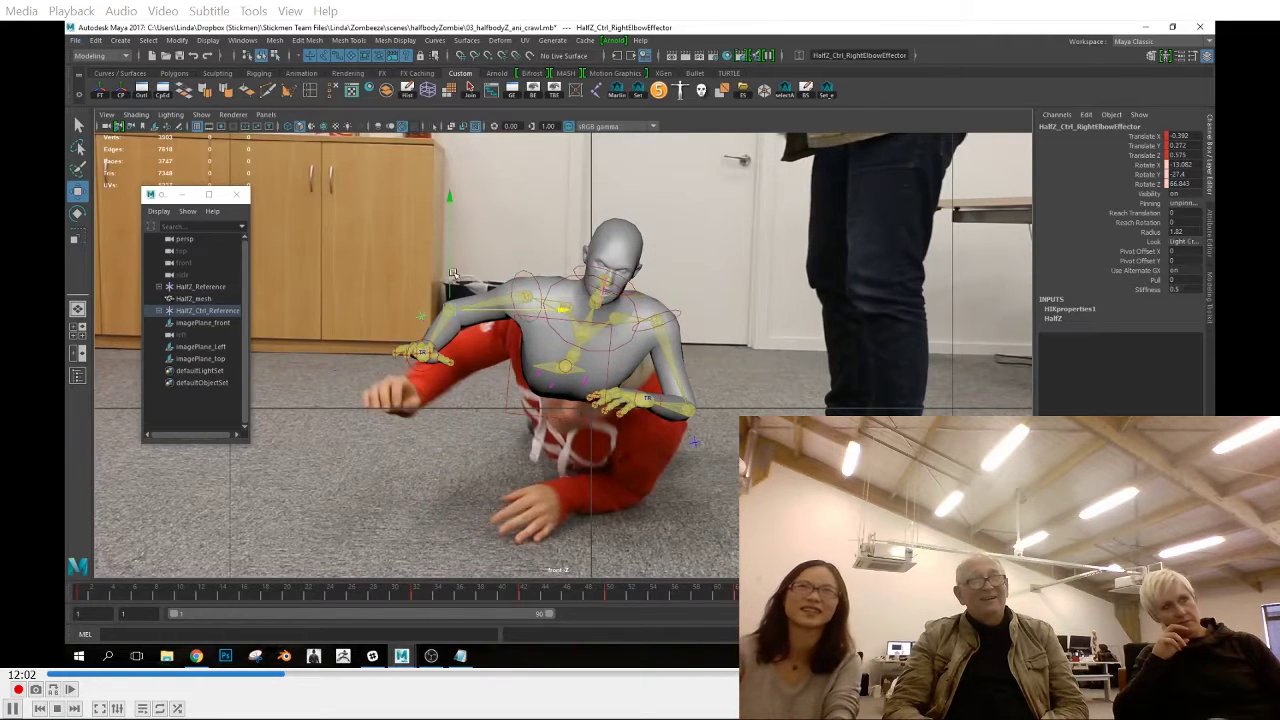
Lower the right elbow effector slightly and rotate the chest effector at frame 82
drag(453, 272, 454, 281)
click(626, 343)
key(e)
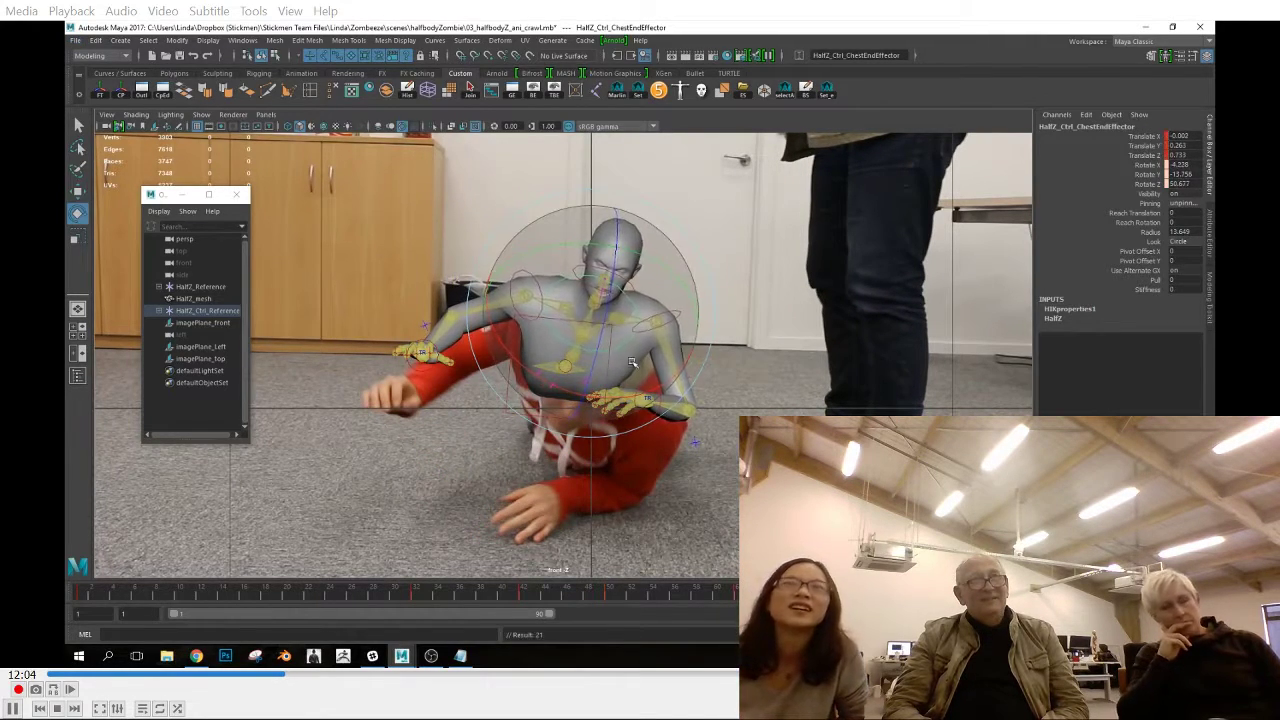
click(658, 421)
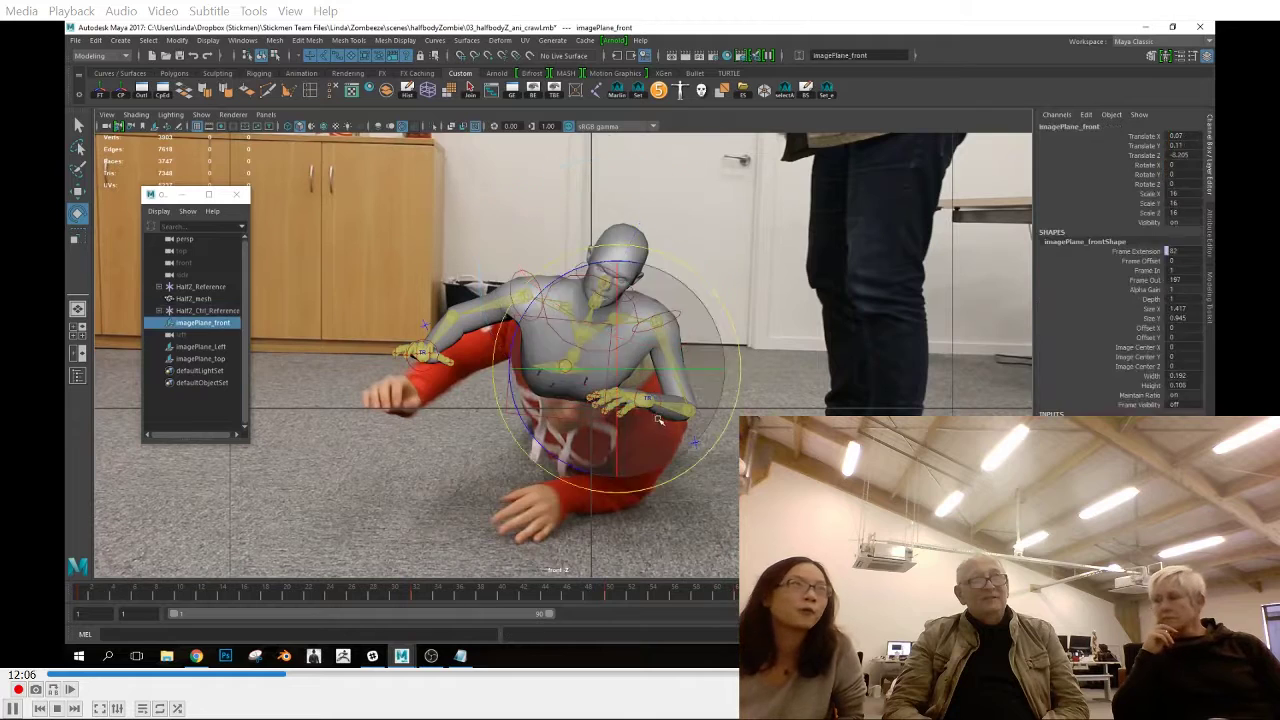
Adjust the left elbow and left shoulder effectors at frame 82 and key the pose
click(688, 410)
key(w)
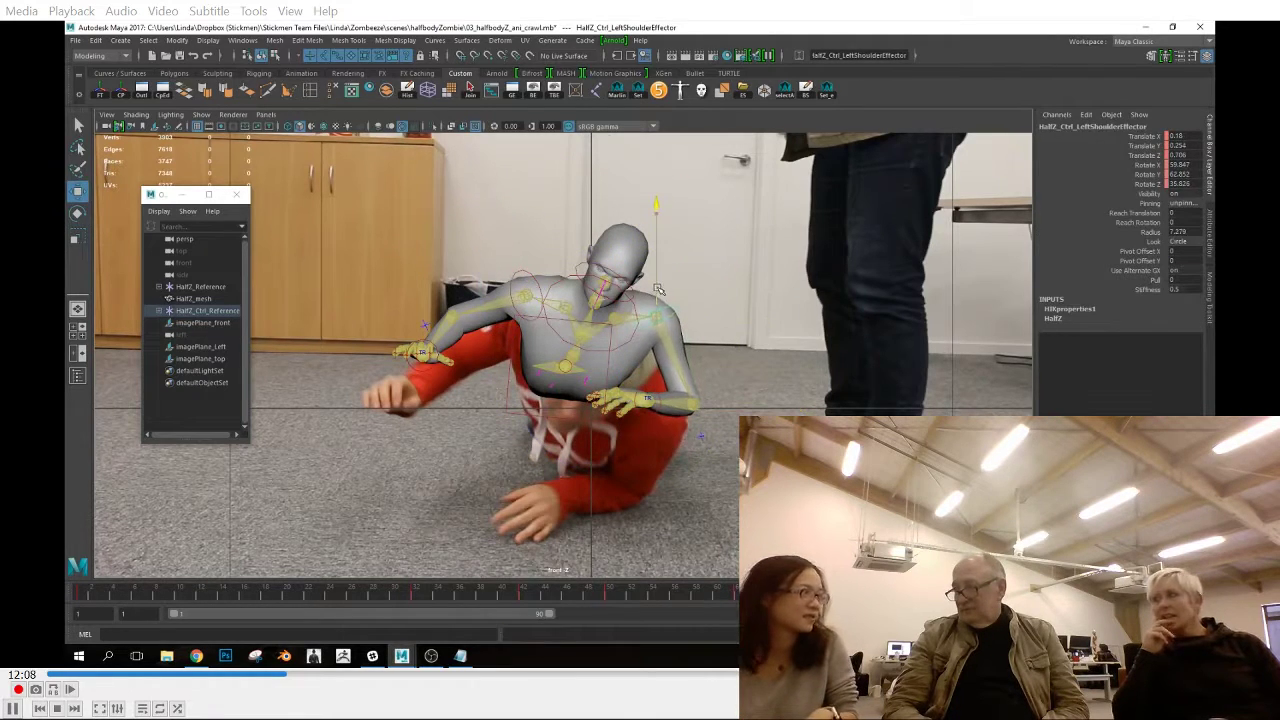
key(e)
key(s)
Move the left elbow effector inward, toward the body, at frame 90
drag(770, 595, 865, 595)
key(w)
click(714, 427)
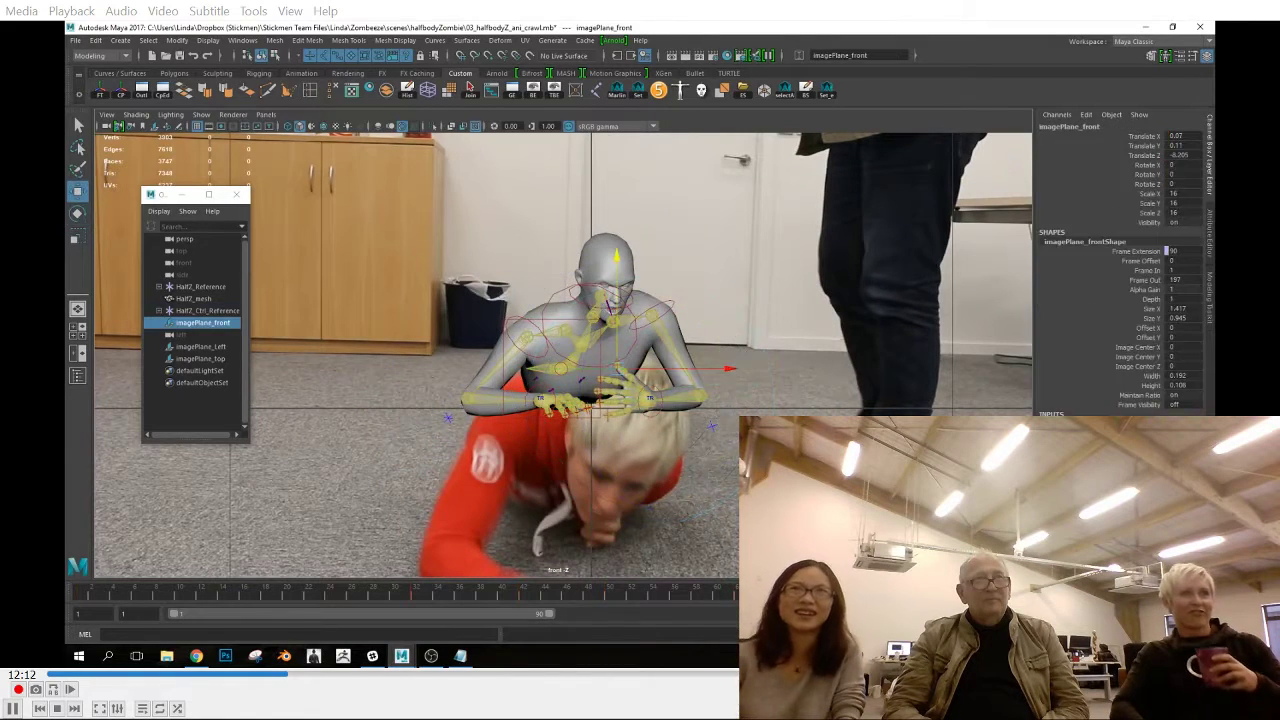
click(712, 425)
drag(771, 397, 733, 397)
Rotate the chest end effector, lower the left shoulder effector slightly and key the pose at frame 90
key(e)
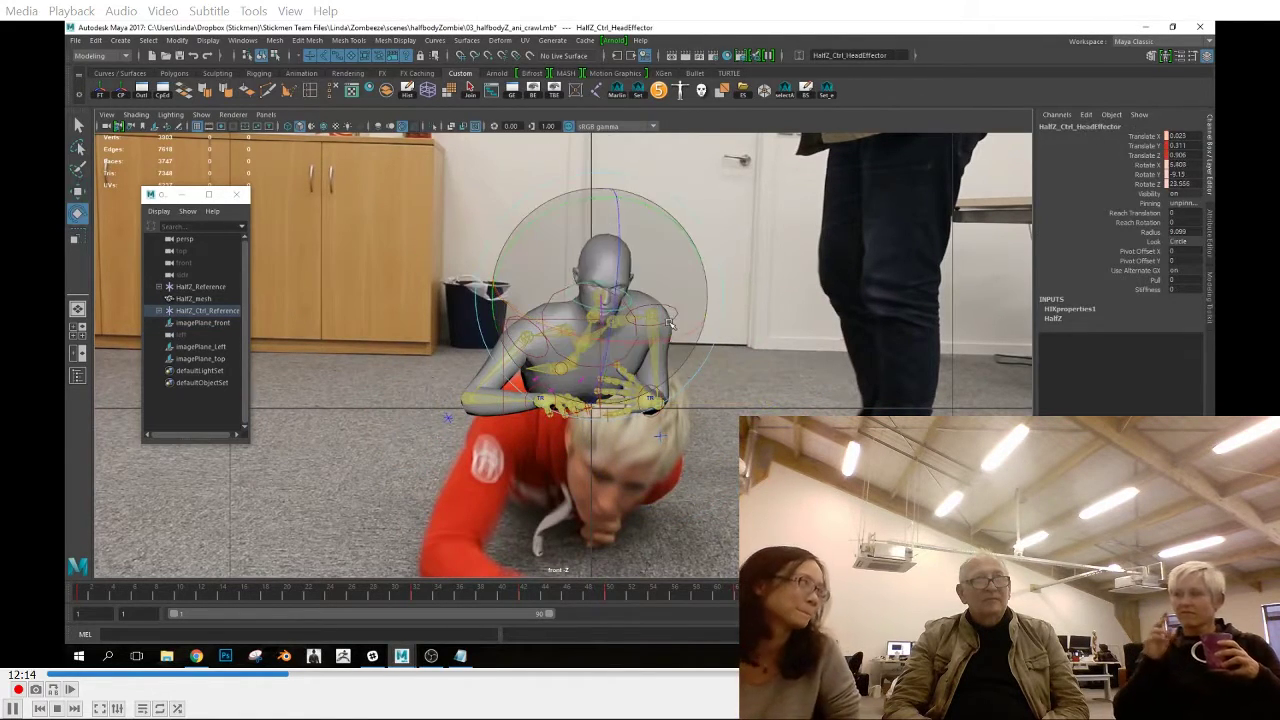
click(668, 348)
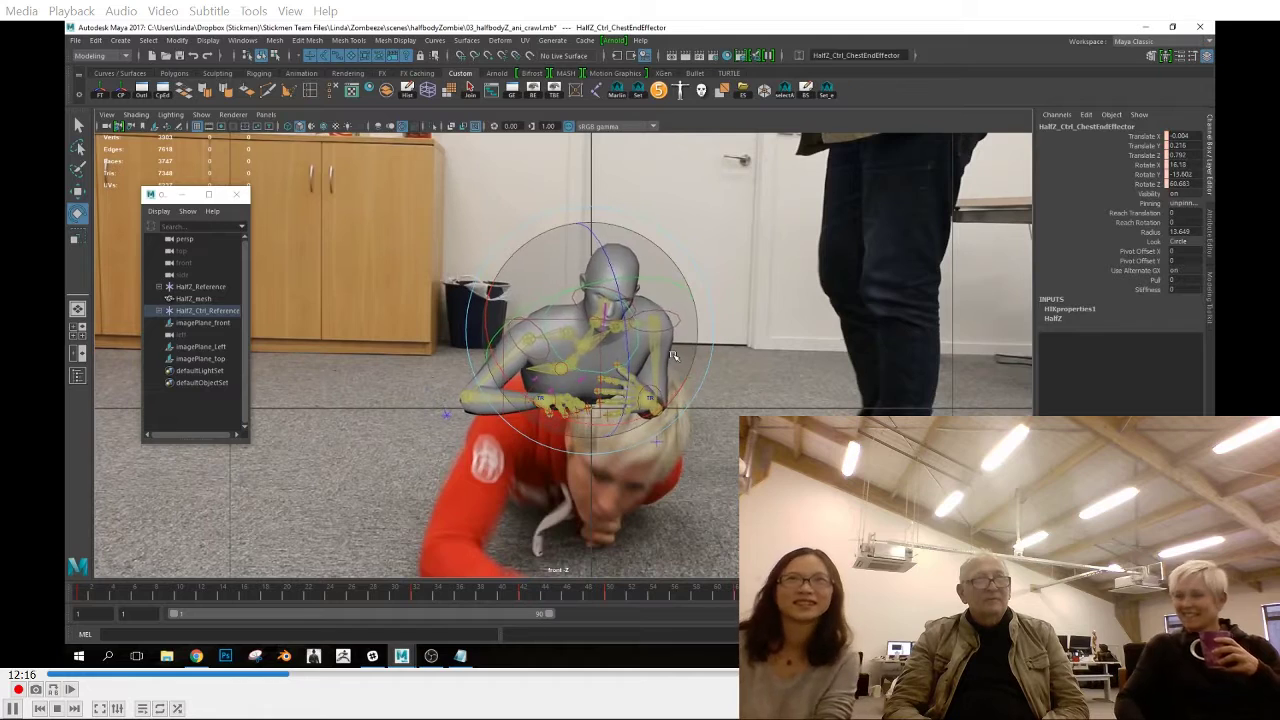
key(w)
click(652, 405)
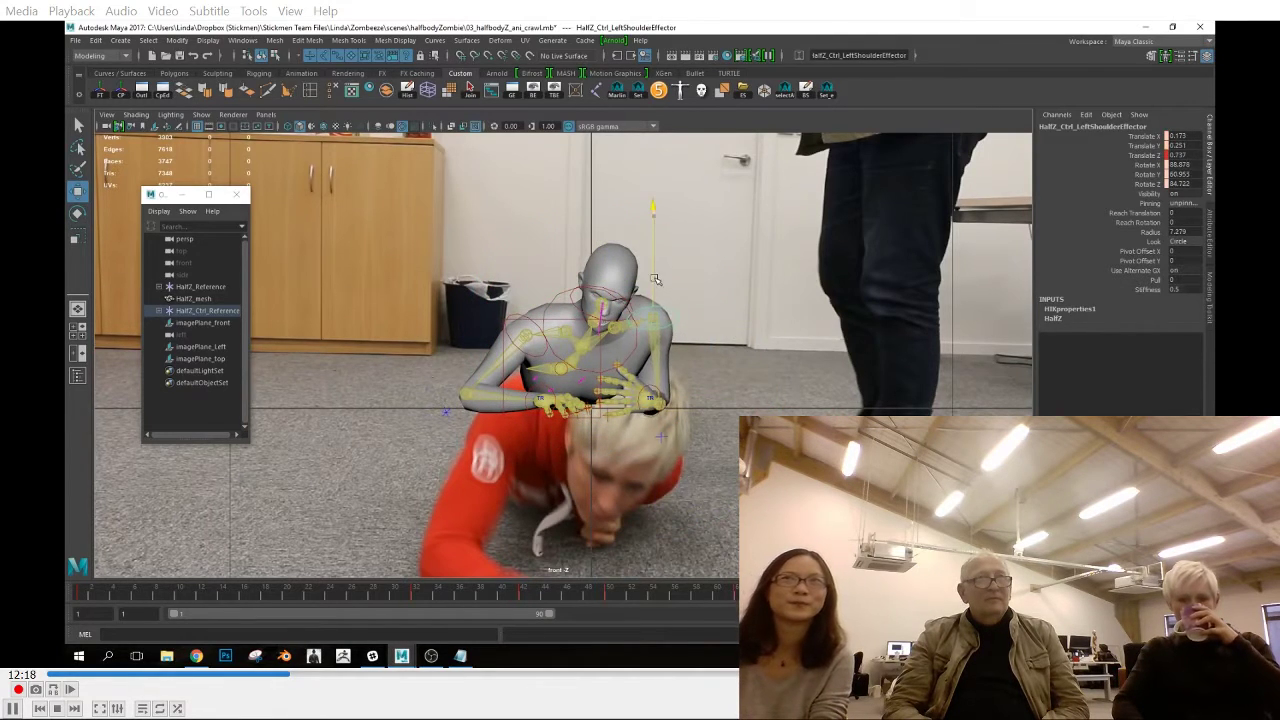
drag(655, 279, 655, 282)
key(s)
Rotate the left wrist effector in the front view so the hand lies flatter on the ground
key(space)
key(space)
key(space)
drag(646, 530, 650, 576)
click(652, 399)
key(e)
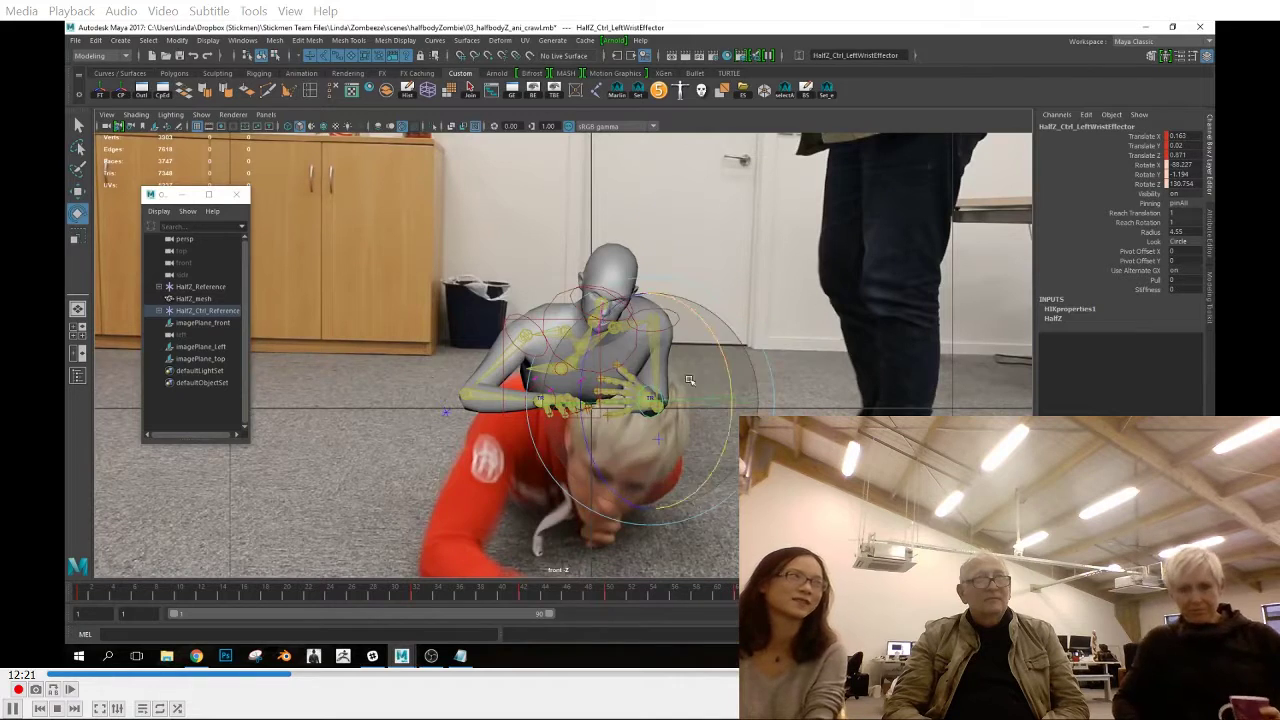
click(641, 486)
Play back the crawl in the perspective view from several angles to check the arm motion
key(space)
drag(652, 488, 522, 391)
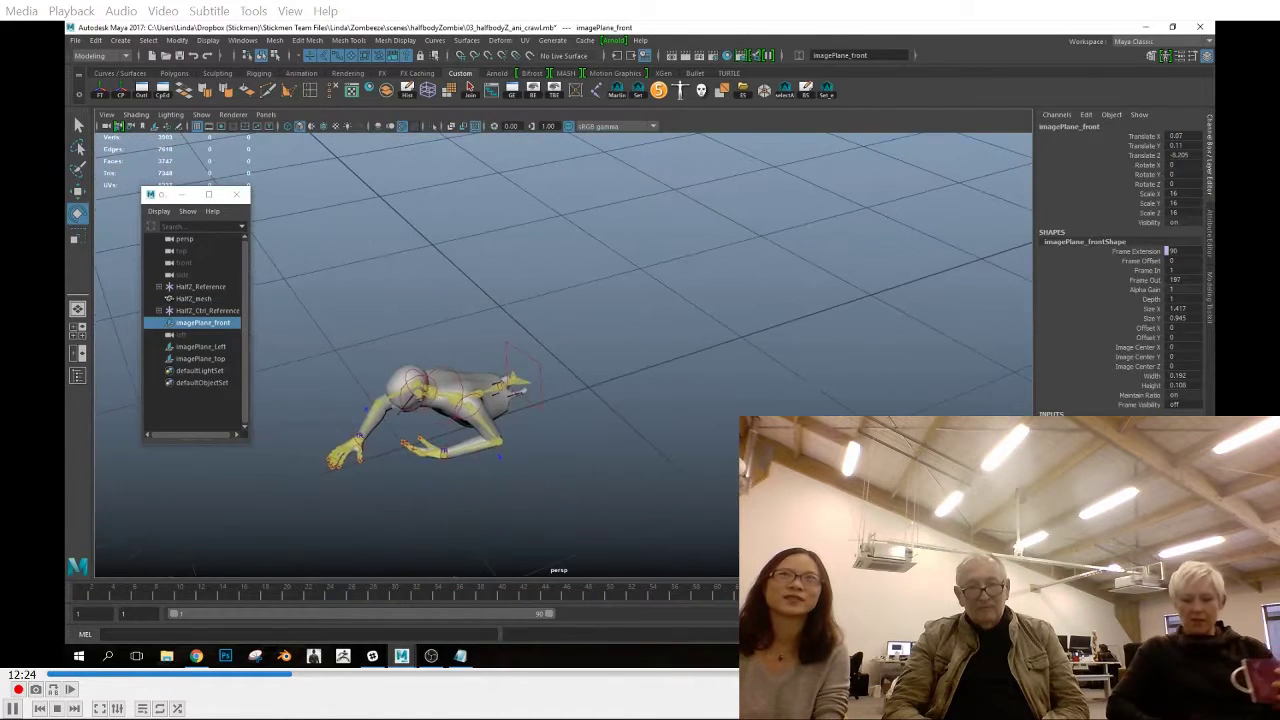
click(441, 457)
key(alt+v)
key(alt+v)
key(space)
drag(700, 483, 652, 440)
key(space)
key(space)
drag(655, 490, 700, 490)
key(space)
drag(666, 545, 690, 460)
Play the animation with the left elbow effector selected, and rotate the left wrist effector to turn the hand
key(alt+v)
key(alt+v)
alt+drag(575, 455, 697, 464)
click(625, 427)
key(w)
key(alt+v)
key(alt+v)
key(alt+v)
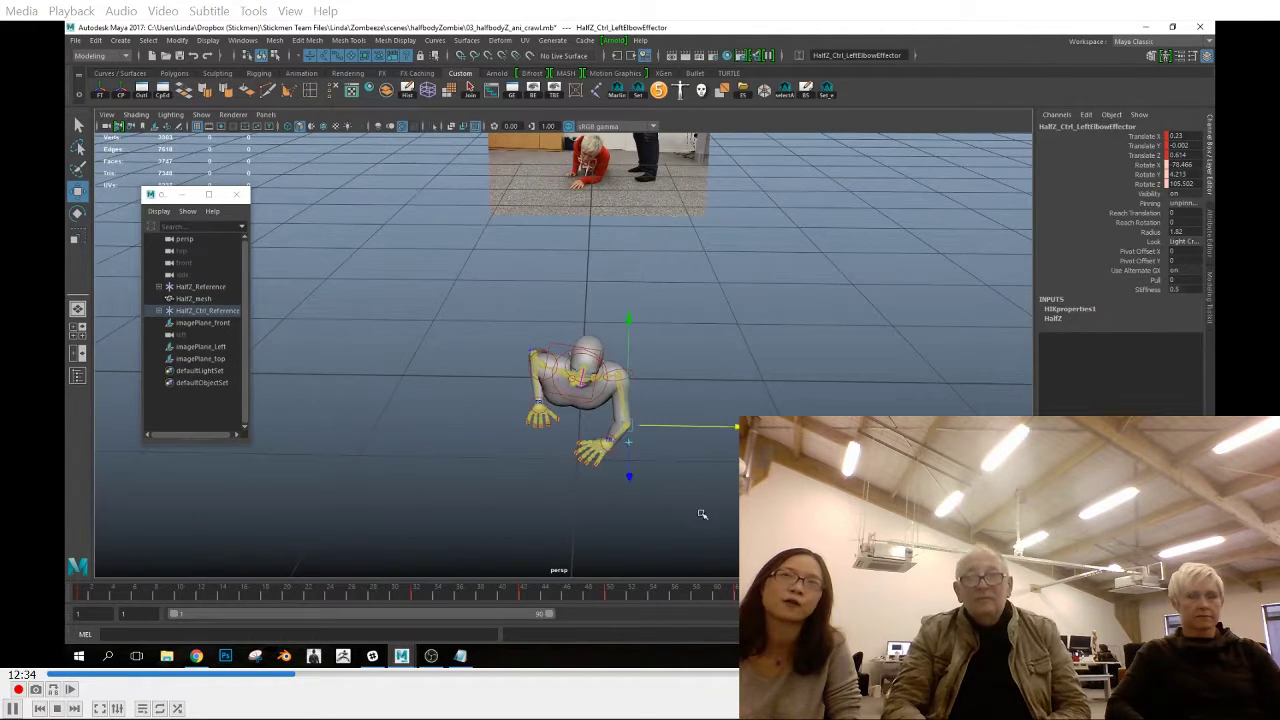
key(e)
drag(646, 509, 664, 513)
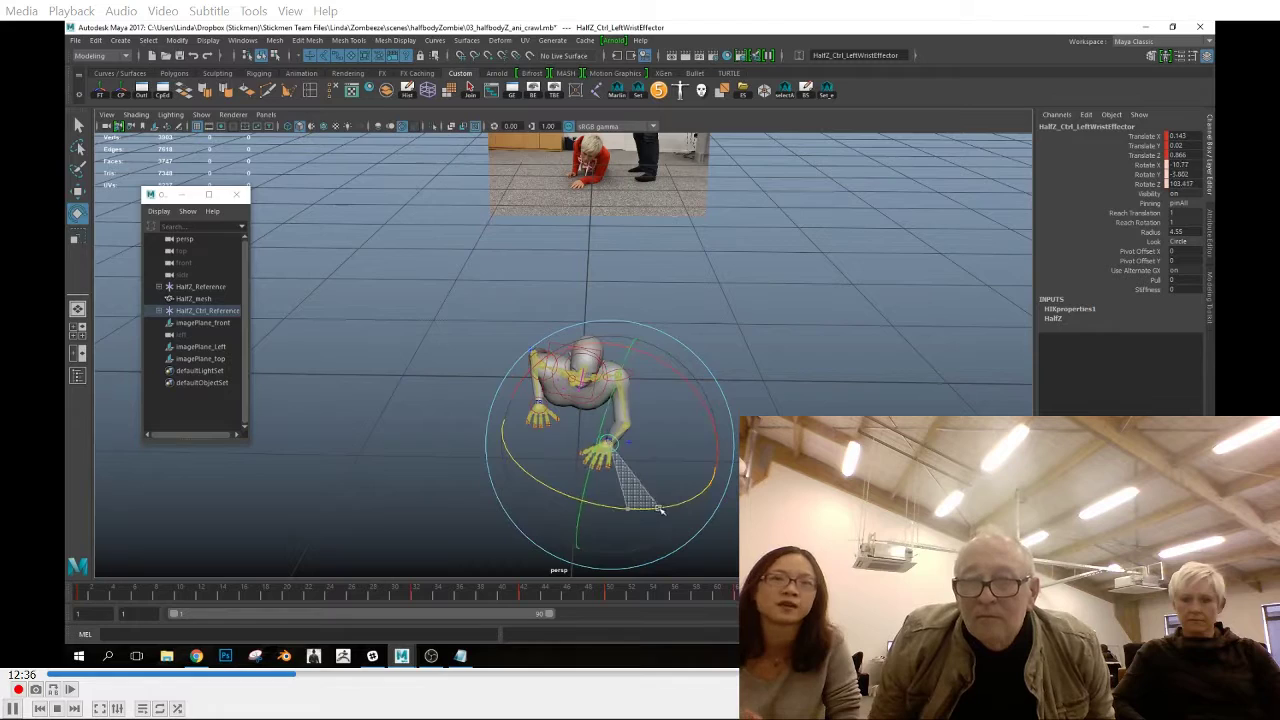
Move the left wrist effector inward and set its Translate X to 0.096 at the following keyframe
key(w)
drag(698, 445, 688, 447)
key(alt+v)
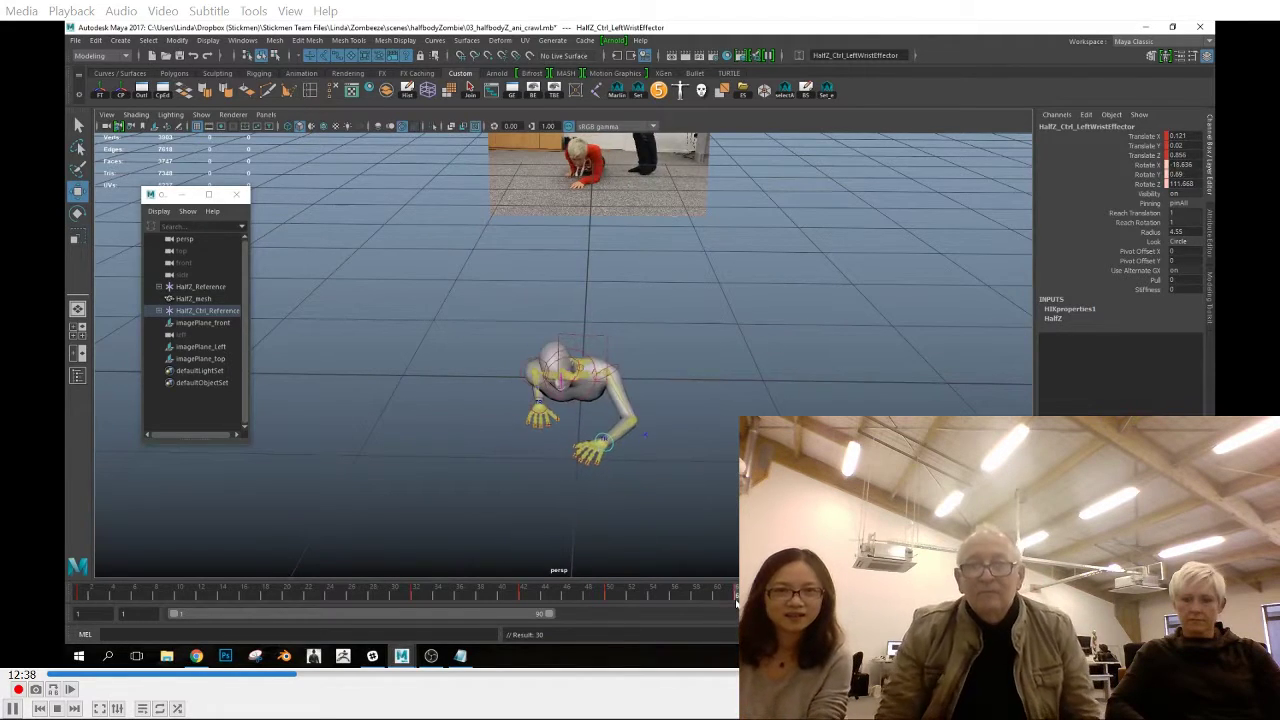
click(1177, 135)
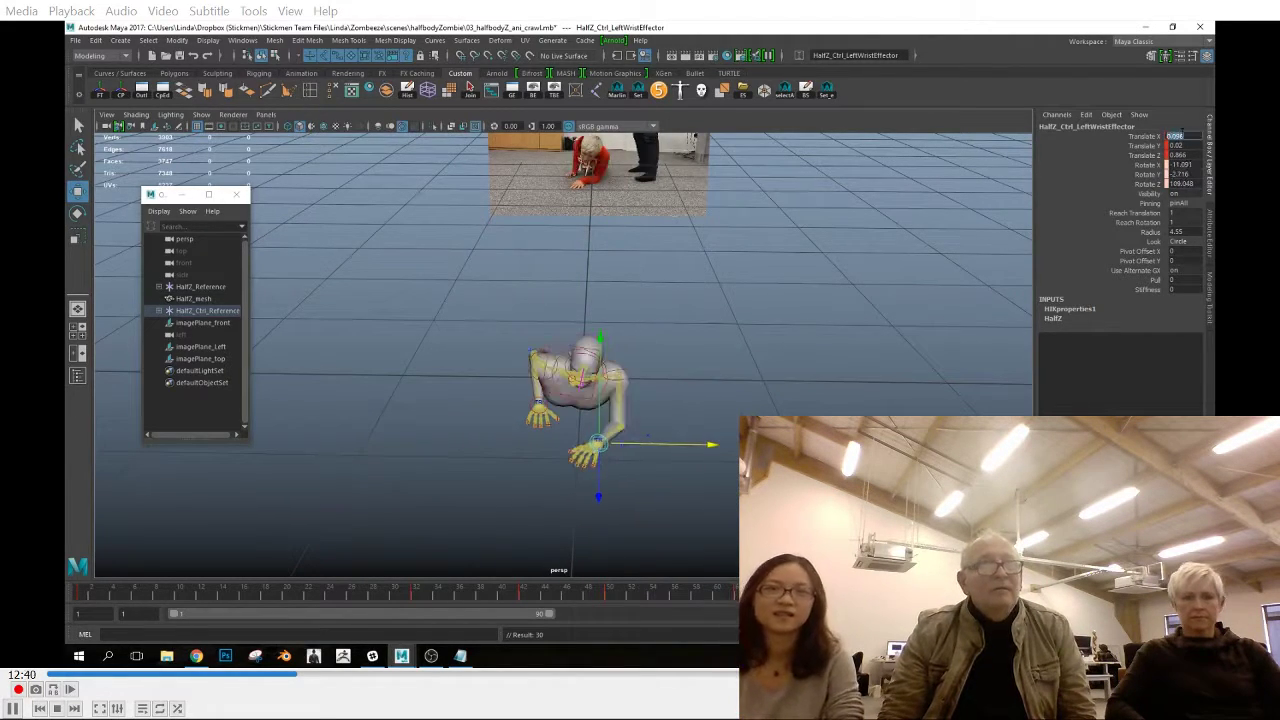
key(ctrl+z)
key(ctrl+z)
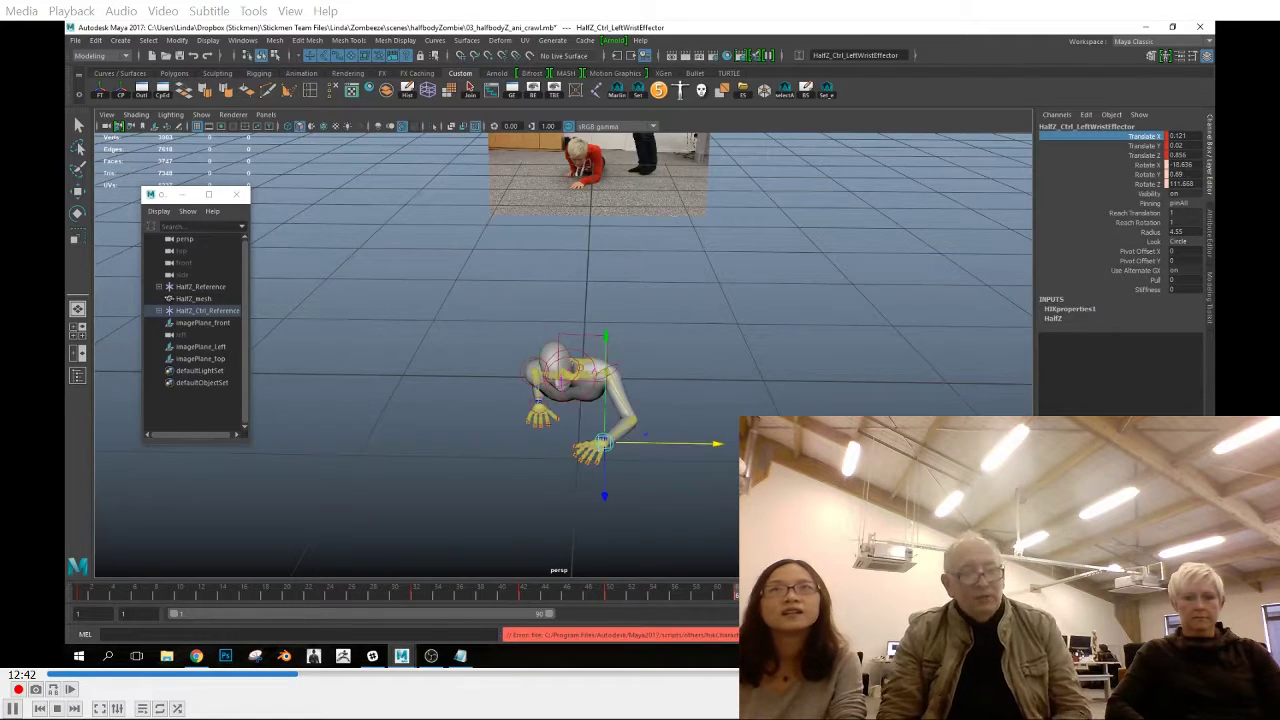
click(1143, 137)
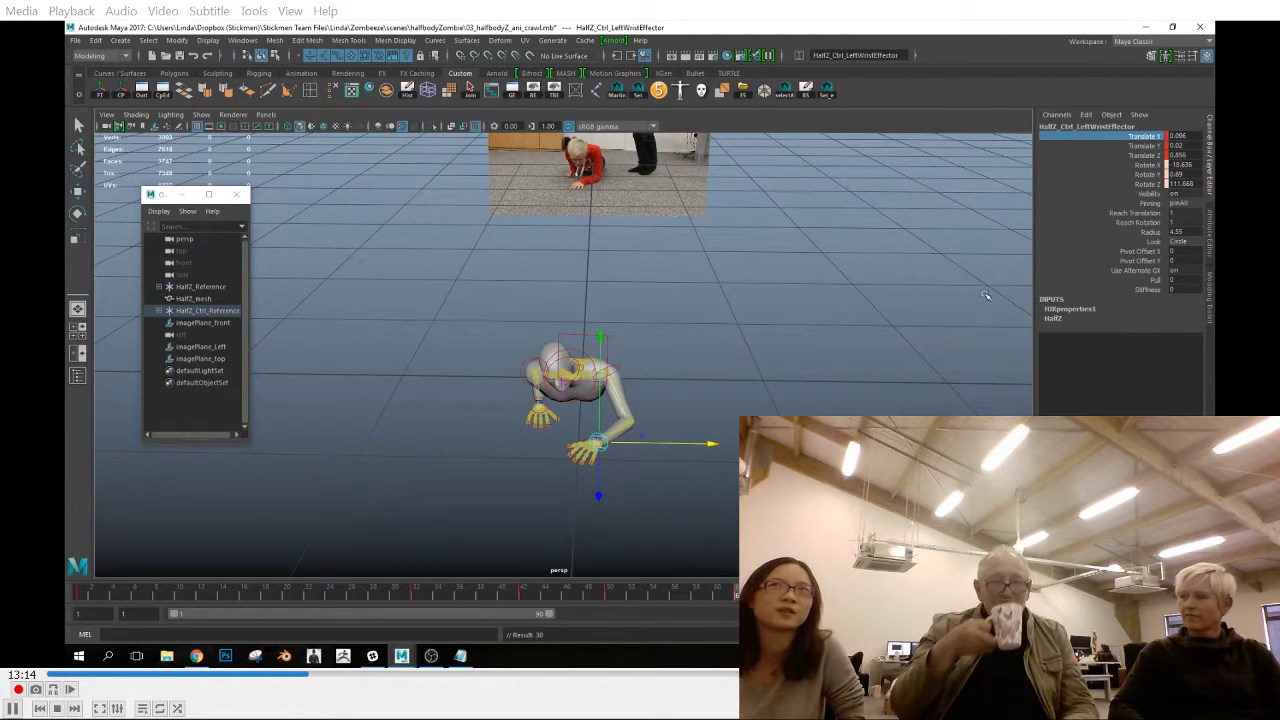
Rotate the upper-body effector in the front view and move the left elbow effector inward to match the reference
drag(740, 593, 925, 593)
key(space)
drag(635, 515, 635, 562)
click(612, 346)
drag(693, 312, 711, 336)
key(w)
key(e)
click(673, 455)
key(w)
drag(720, 424, 705, 424)
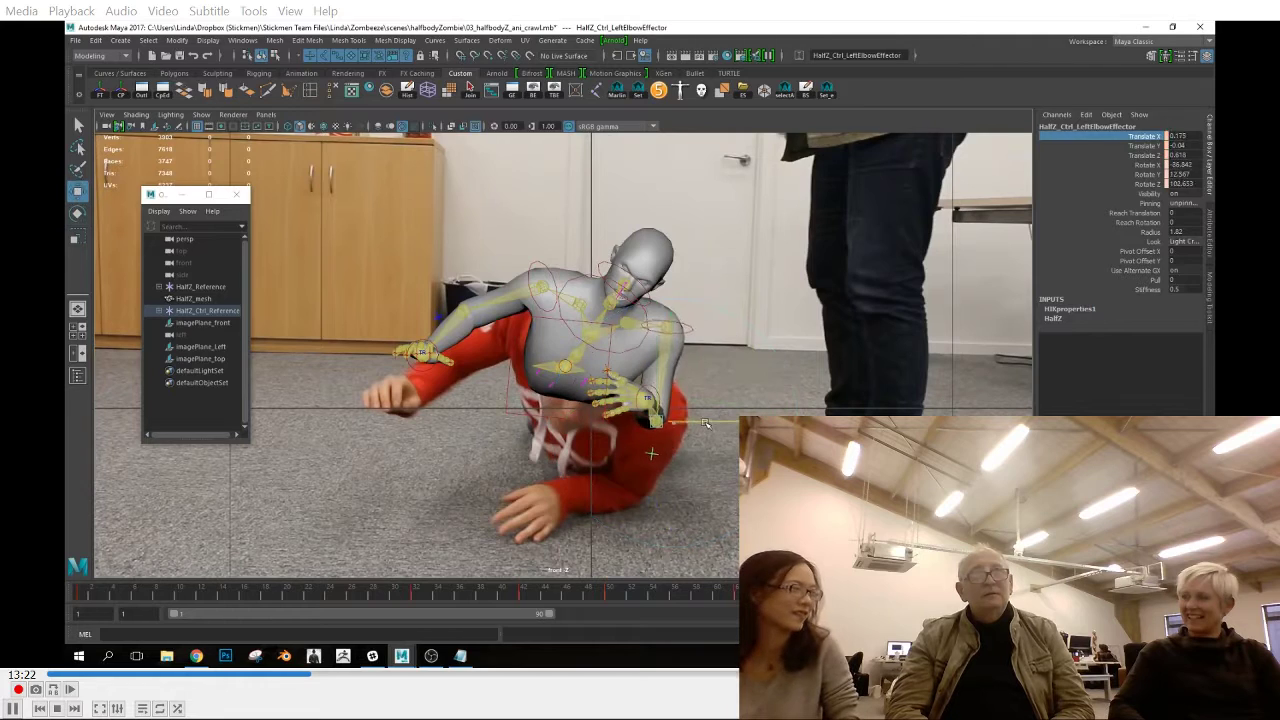
Raise the left shoulder effector slightly and rotate the chest effector
key(w)
drag(670, 310, 668, 290)
click(577, 358)
key(e)
drag(580, 358, 541, 376)
Raise the right wrist effector, key it and shift it slightly outward
click(423, 351)
drag(850, 592, 815, 592)
key(w)
drag(423, 300, 423, 283)
key(s)
drag(422, 335, 412, 333)
mouse_move(815, 592)
mouse_down()
mouse_move(860, 592)
mouse_move(815, 592)
mouse_up()
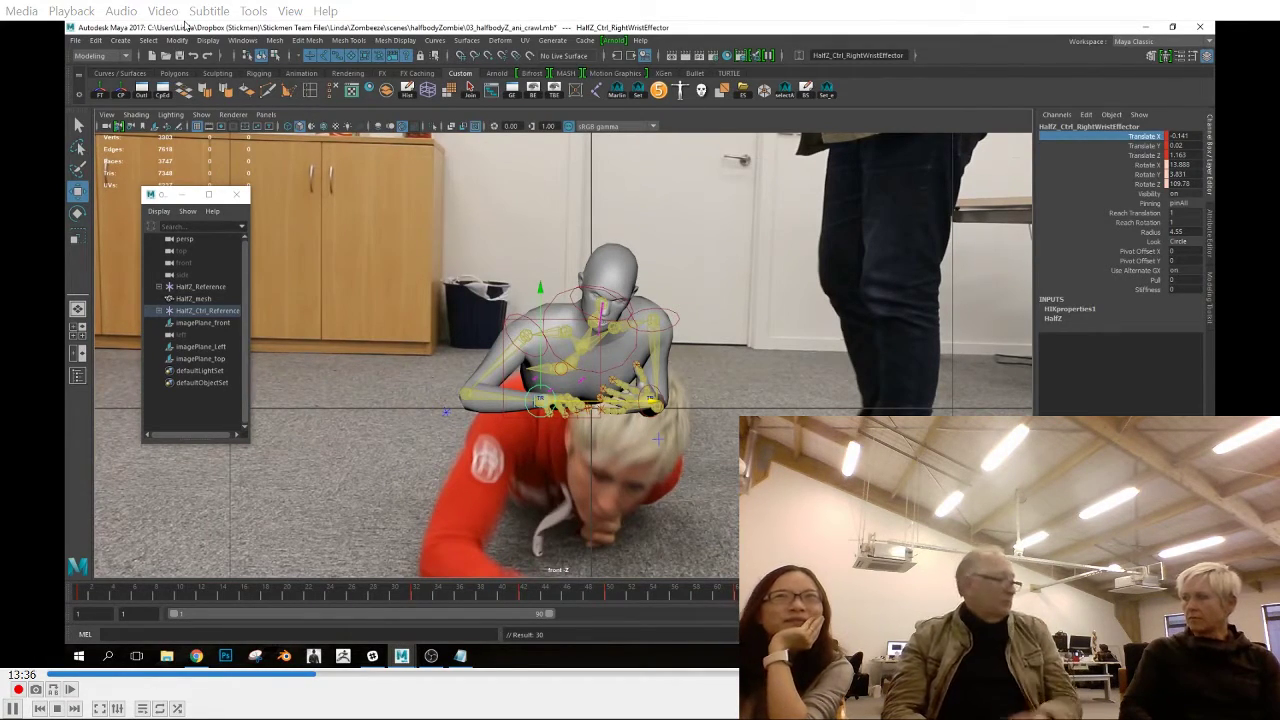
Unpin the left wrist effector, set its Reach Translation and Reach Rotation to 0, and copy its keyframe
scroll(540, 350, down, 1)
drag(815, 592, 758, 592)
scroll(590, 420, down, 2)
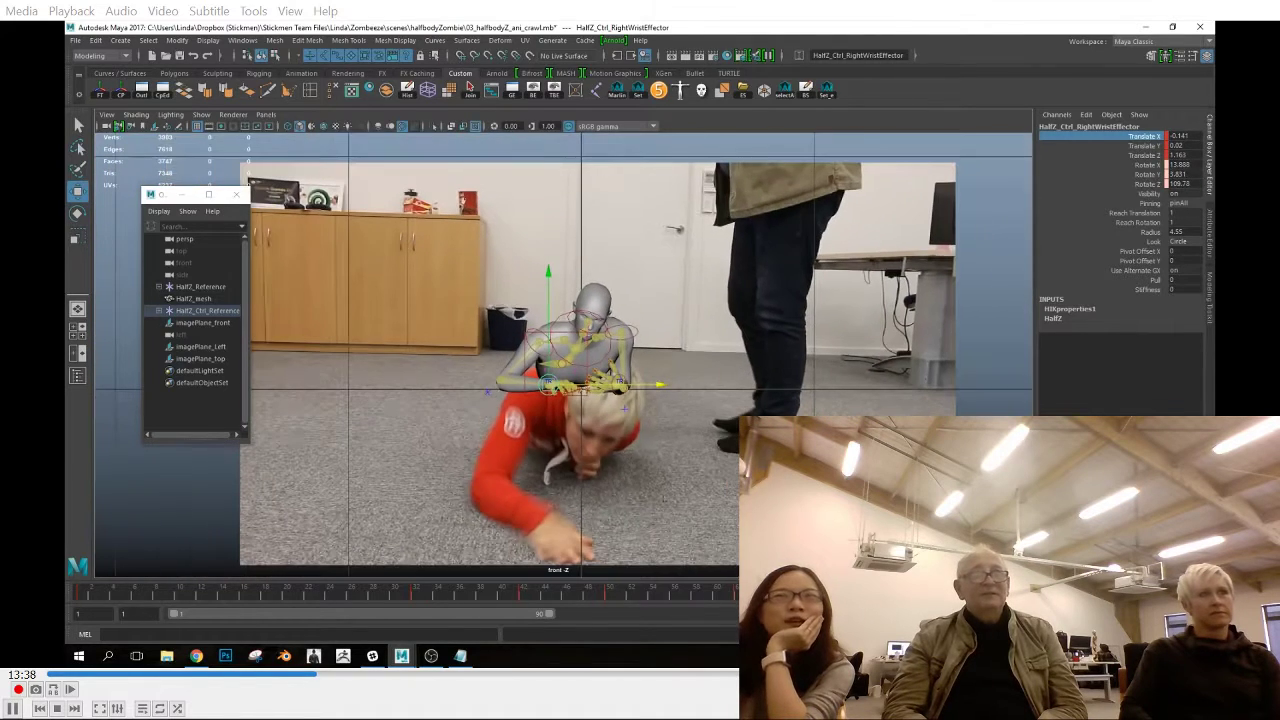
click(80, 599)
key(space)
drag(661, 421, 661, 385)
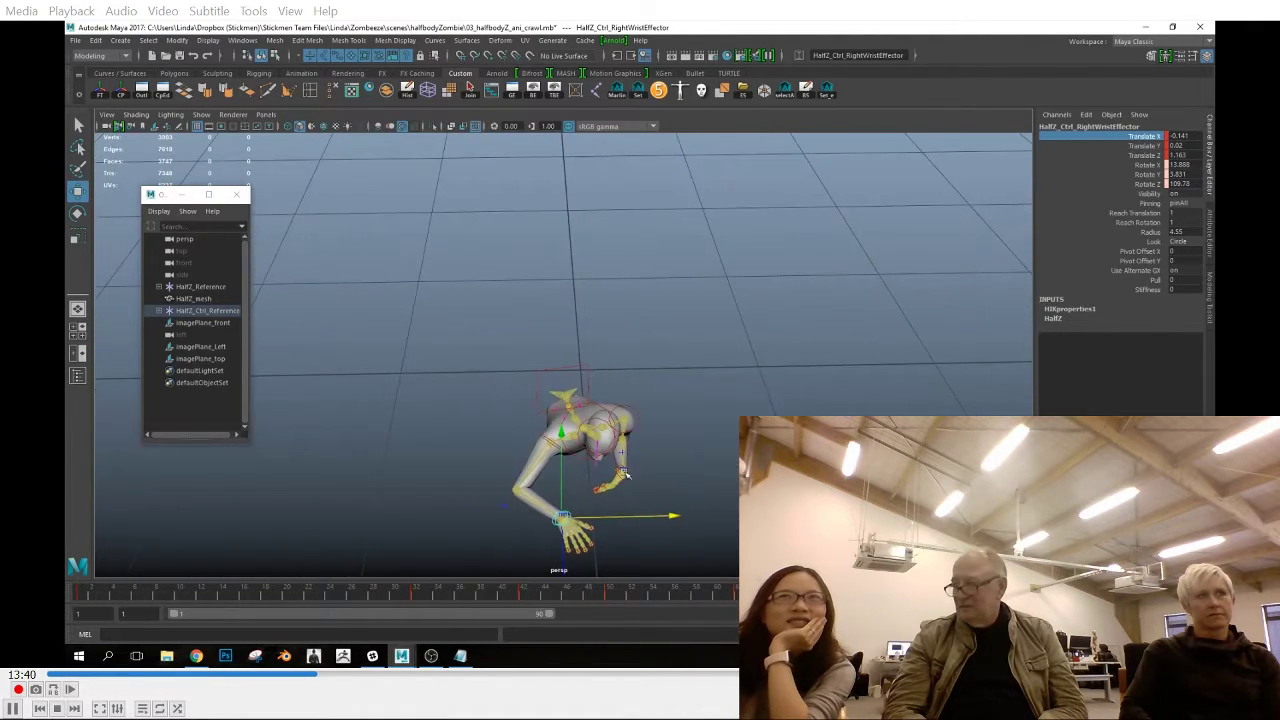
click(624, 472)
click(1186, 203)
click(1165, 214)
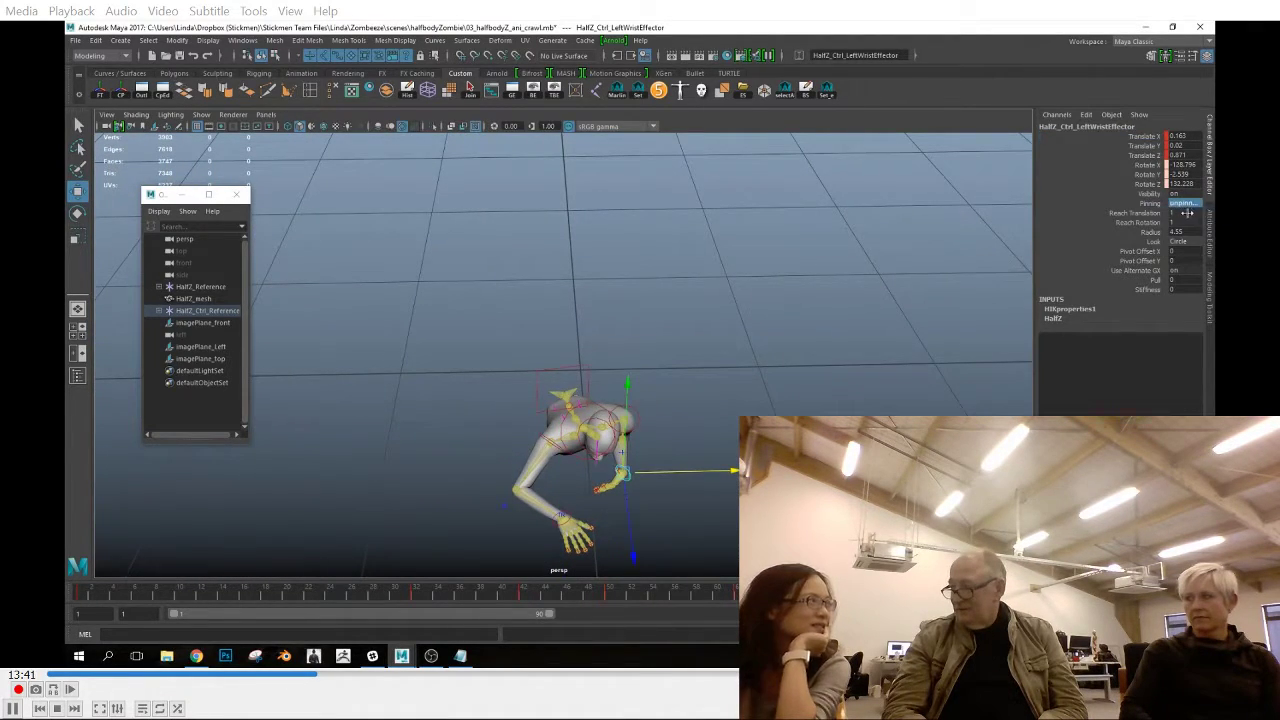
click(1131, 223)
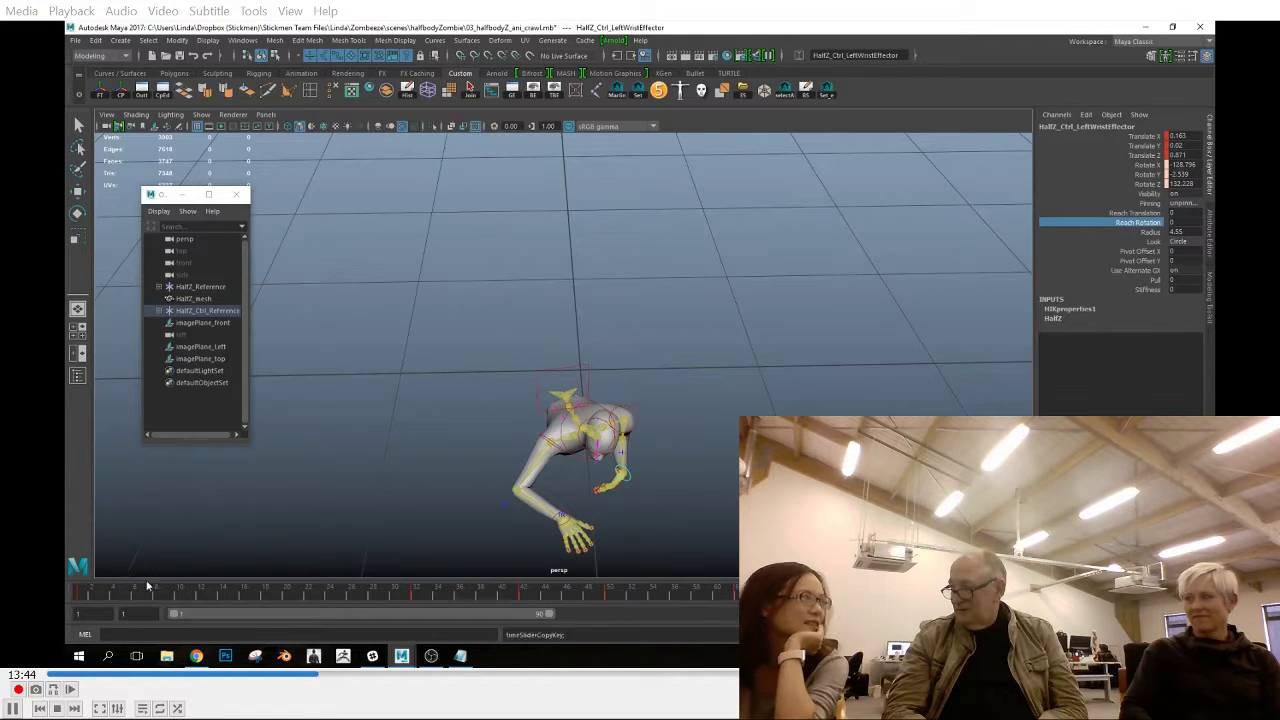
click(82, 592)
At frame 1, set the left wrist effector's Pinning to pinAll and its Reach Translation and Reach Rotation to 1
click(1186, 204)
click(1180, 248)
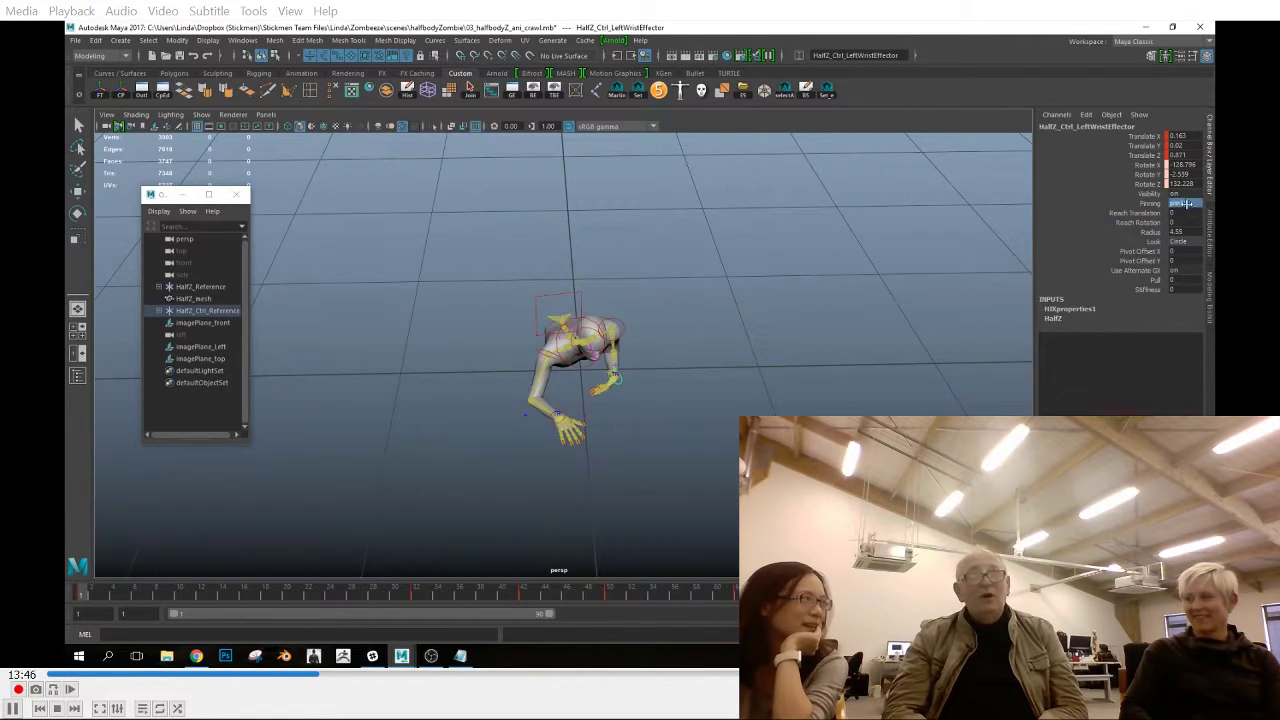
click(1155, 223)
key(ctrl+z)
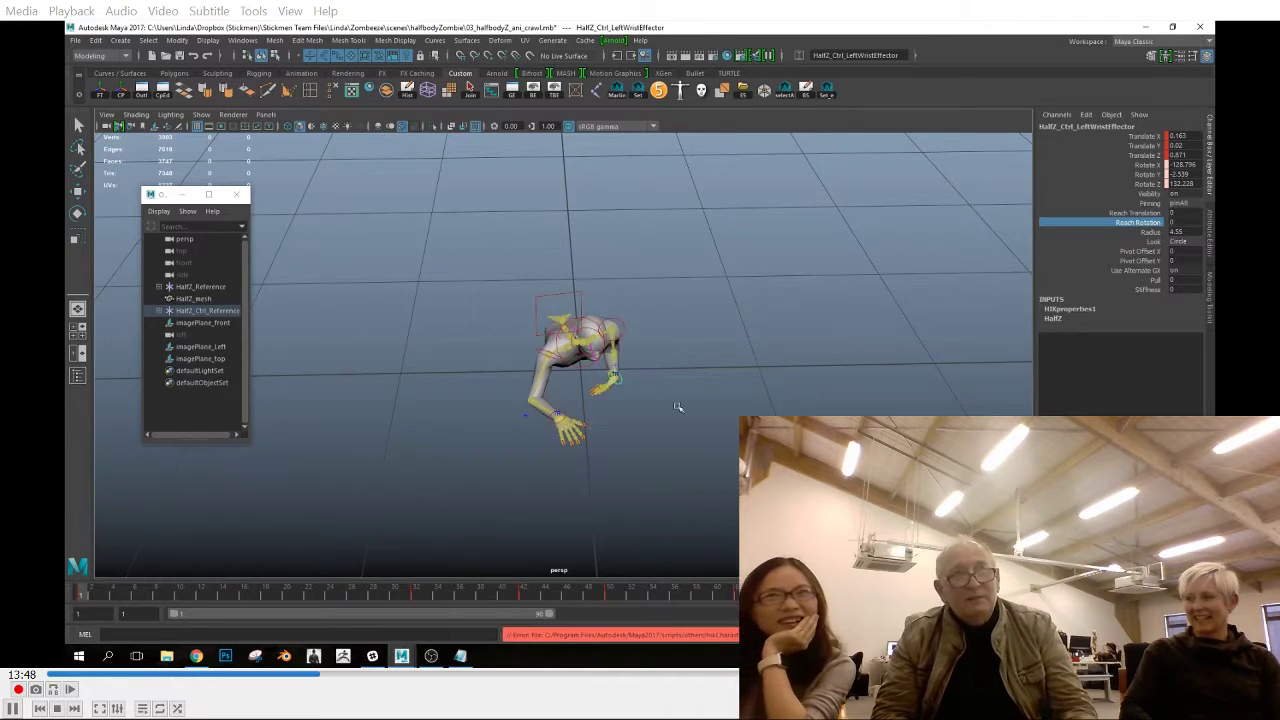
scroll(678, 407, up, 3)
drag(1142, 136, 1141, 184)
right_drag(1141, 182, 1132, 217)
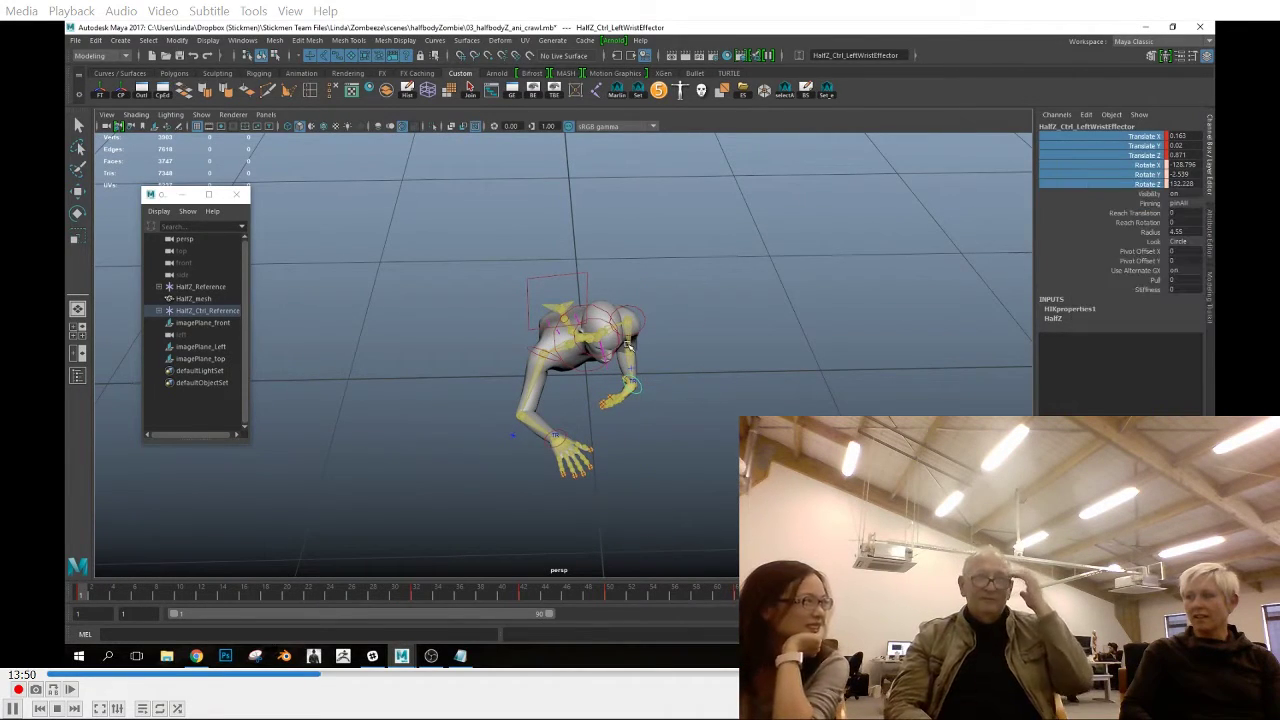
click(628, 345)
key(ctrl+z)
drag(1184, 213, 1183, 223)
text(1)
key(Return)
Paste the copied left wrist keyframe at frame 1 and inspect the arm from the side
alt+drag(840, 400, 736, 431)
alt+drag(363, 454, 549, 446)
click(549, 446)
alt+middle_drag(549, 446, 272, 469)
right_click(367, 597)
click(82, 597)
right_click(84, 597)
mouse_move(122, 440)
click(247, 442)
alt+drag(455, 410, 643, 352)
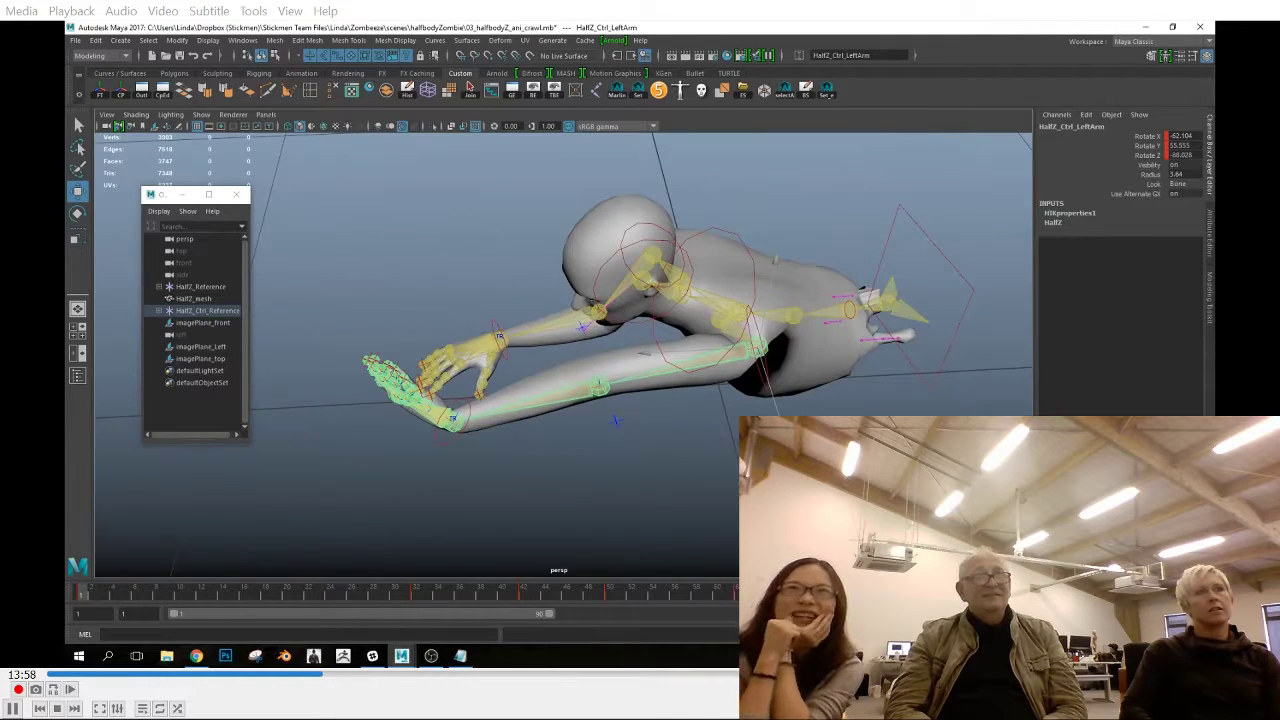
Compare the left wrist's pose at the first and last frames of the timeline
click(1037, 597)
click(250, 486)
alt+middle_drag(410, 513, 543, 490)
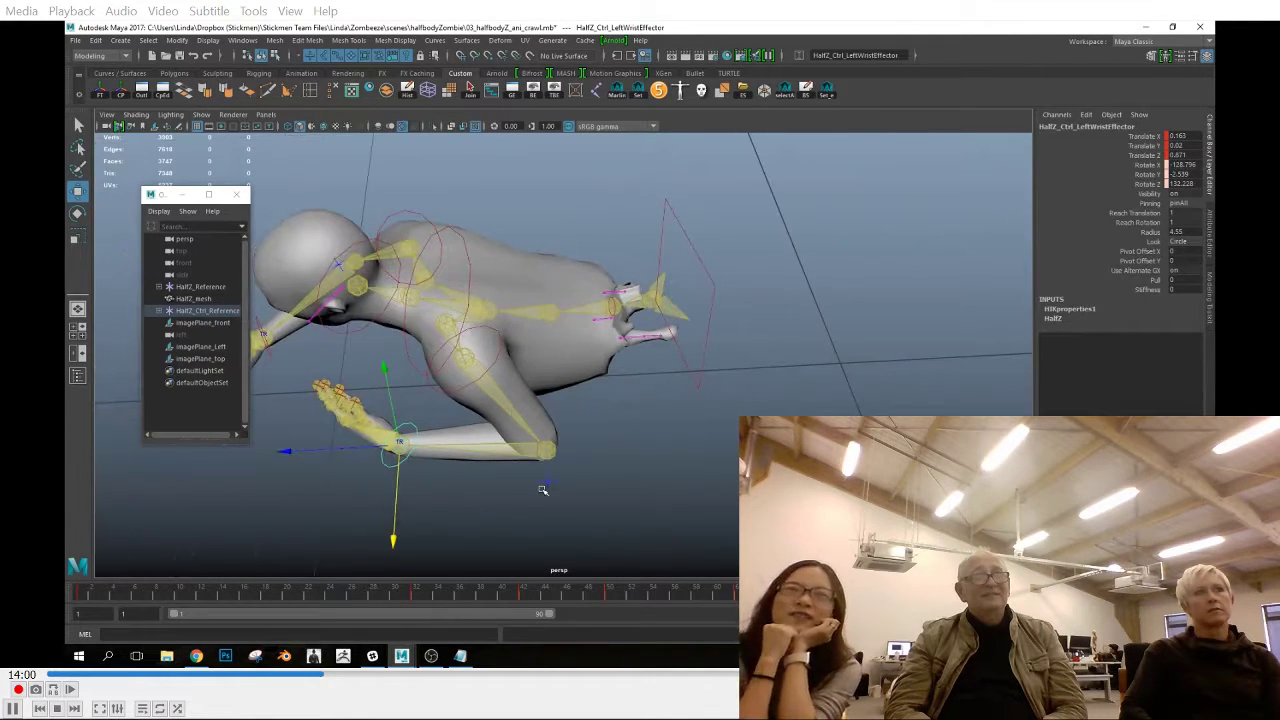
drag(1037, 597, 1030, 597)
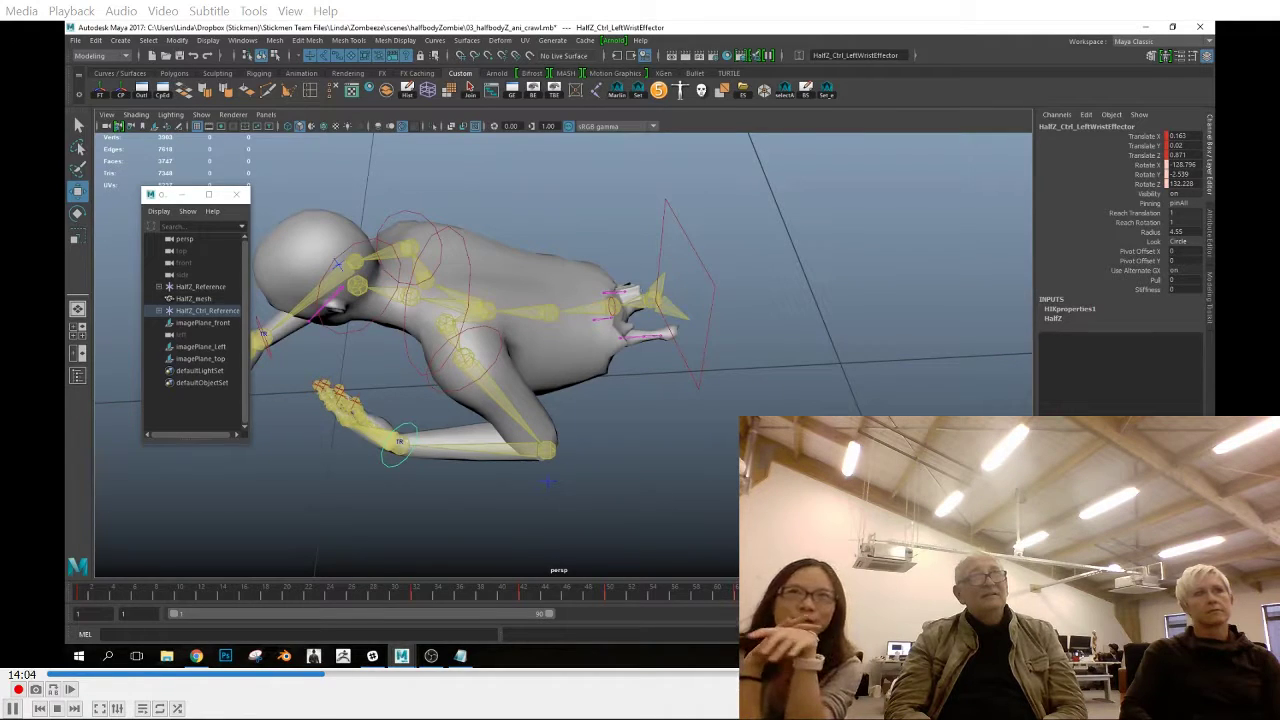
drag(106, 593, 134, 602)
click(1033, 597)
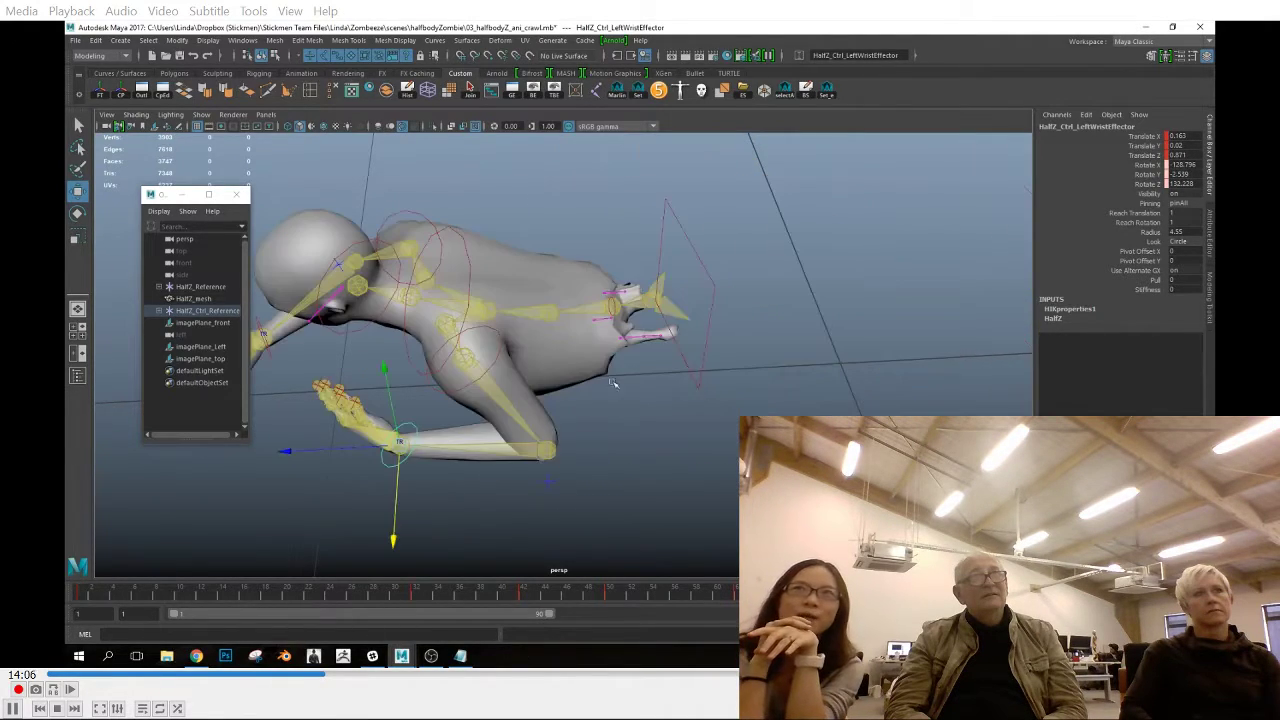
Create a locator and turn on locator display in the perspective viewport
click(130, 42)
click(146, 212)
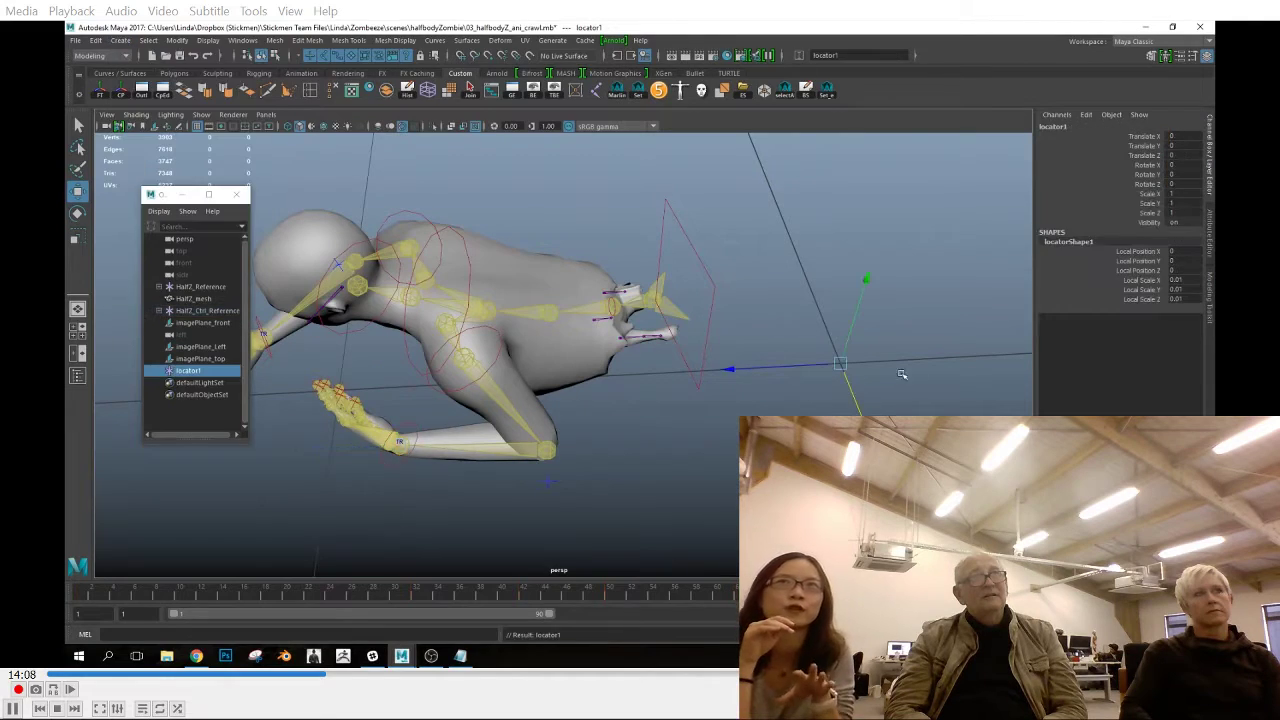
click(402, 464)
ctrl+click(203, 372)
click(201, 115)
click(212, 444)
Switch to the Animation menu set and point constrain the locator to the left wrist effector
click(275, 42)
click(275, 42)
click(103, 56)
click(97, 81)
click(405, 40)
click(430, 76)
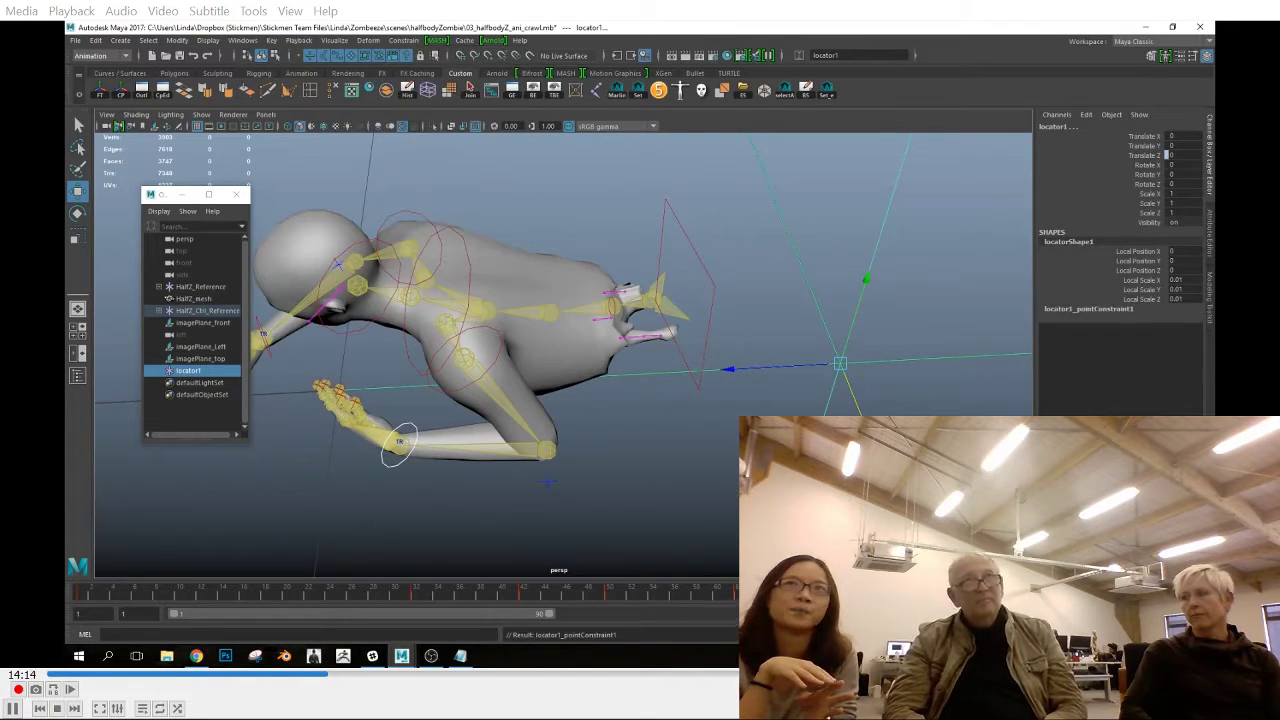
Try a point constraint on the locator using the Z axis option, and delete the resulting constraint
click(405, 40)
click(519, 78)
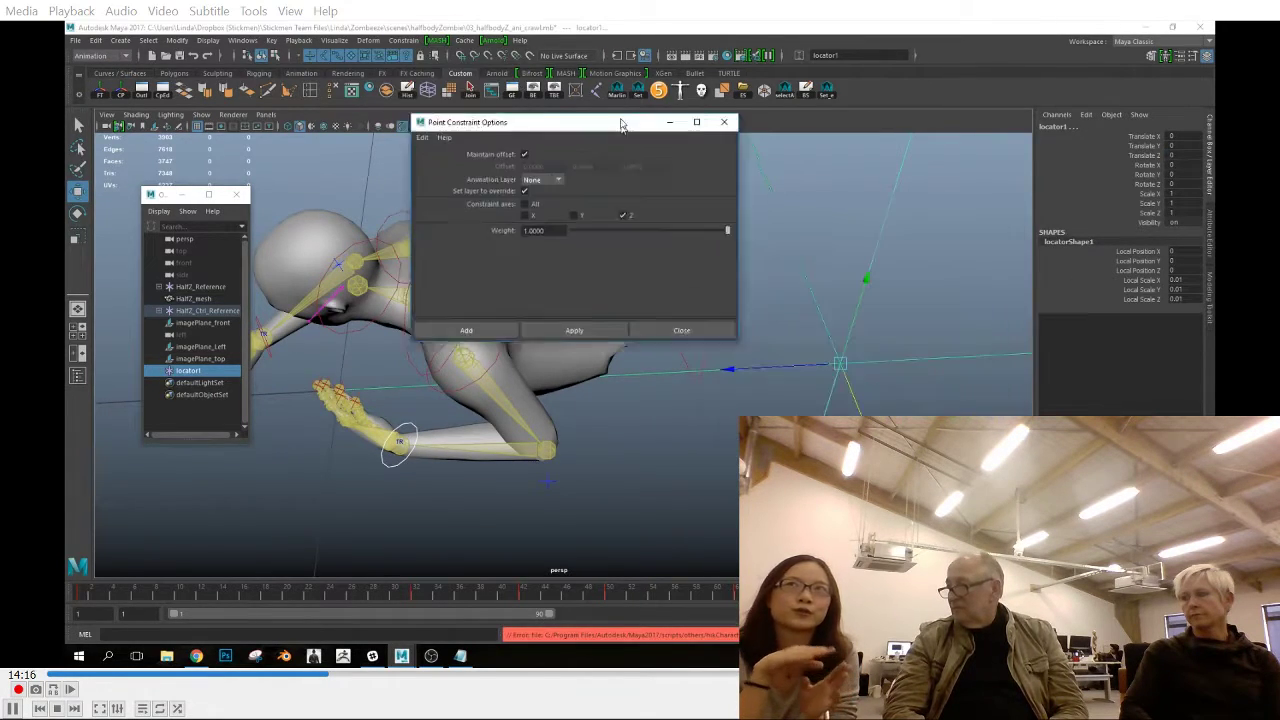
click(580, 305)
click(684, 305)
click(159, 371)
click(192, 384)
key(Delete)
Try point constraining the locator to the left wrist effector again, and delete that constraint
click(393, 489)
click(714, 284)
shift+click(396, 488)
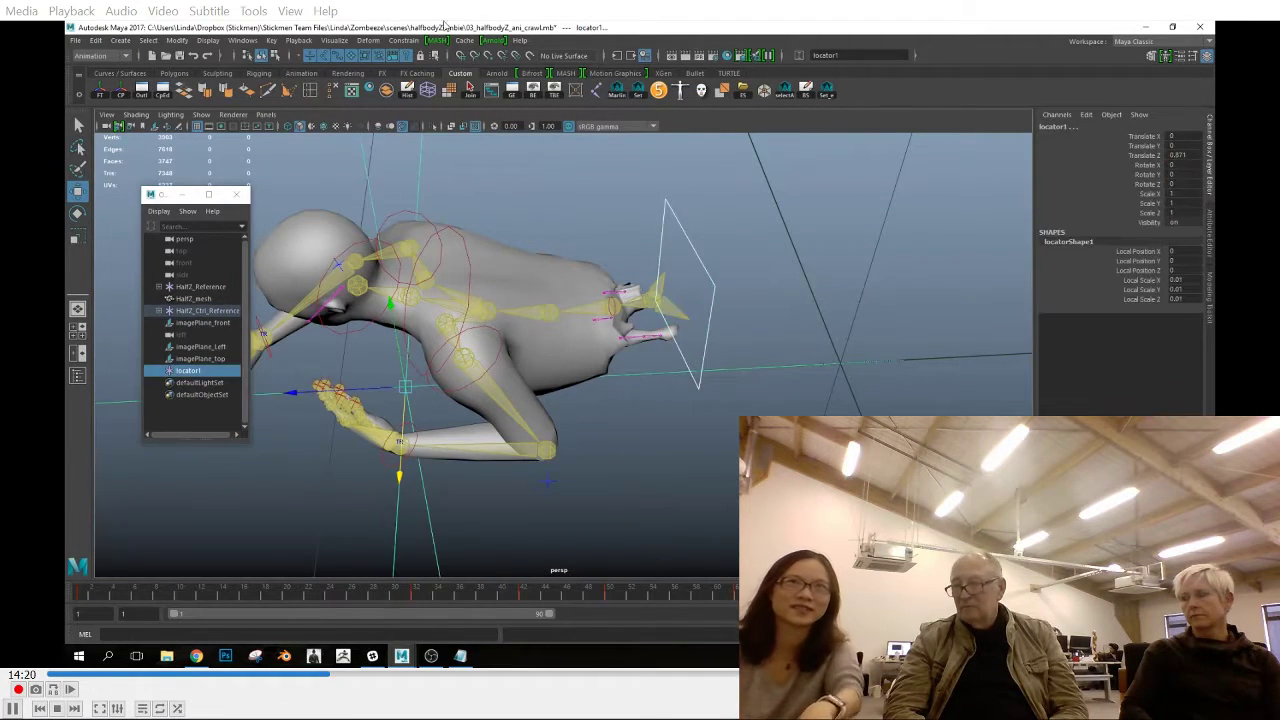
alt+drag(478, 348, 580, 344)
alt+middle_drag(580, 344, 608, 266)
click(508, 372)
shift+click(564, 476)
click(508, 386)
shift+click(560, 474)
click(404, 41)
click(519, 83)
click(667, 307)
click(758, 308)
click(159, 371)
click(202, 384)
key(Delete)
Recreate the point constraint so the locator follows the left wrist effector
click(563, 470)
click(556, 454)
shift+click(634, 369)
click(404, 41)
click(519, 83)
click(604, 135)
click(650, 308)
click(804, 101)
Hide the mesh in the perspective viewport, leaving only the rig skeleton and locators shown
alt+drag(858, 330, 767, 281)
click(658, 326)
drag(612, 314, 842, 376)
alt+middle_drag(842, 376, 700, 358)
alt+right_drag(700, 358, 723, 363)
click(201, 115)
click(214, 162)
click(201, 115)
click(235, 298)
click(201, 115)
click(235, 440)
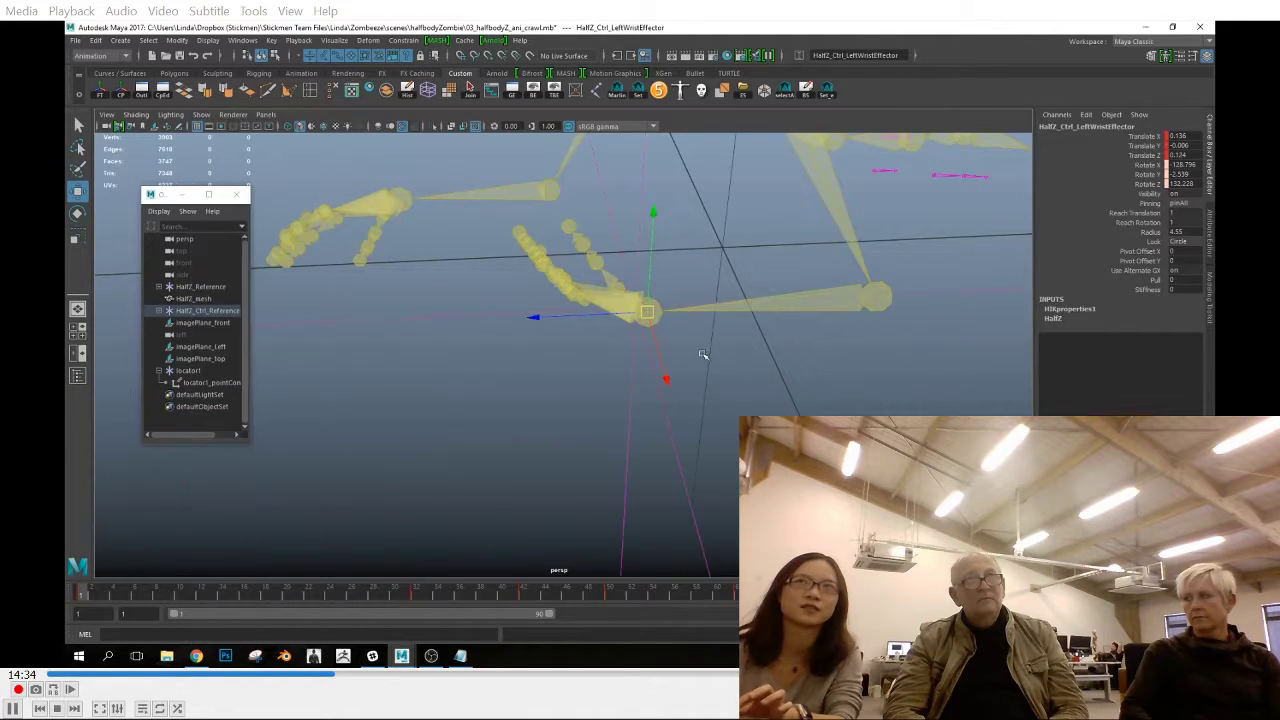
Delete the locator with its point constraint and display the mesh again in the perspective viewport
alt+drag(703, 355, 692, 358)
alt+right_drag(692, 358, 645, 345)
alt+drag(645, 345, 657, 369)
click(680, 434)
key(Delete)
click(202, 115)
click(240, 150)
alt+drag(540, 383, 526, 381)
Review the full crawl motion over the timeline, checking the body from several angles
click(800, 592)
alt+drag(620, 400, 580, 410)
drag(110, 594, 800, 600)
alt+right_drag(640, 380, 560, 380)
drag(480, 594, 234, 597)
key(space)
key(space)
alt+right_drag(560, 400, 645, 400)
alt+middle_drag(645, 400, 605, 390)
Select the left wrist effector and adjust its rotation at frame 20
click(602, 400)
drag(225, 592, 286, 600)
key(e)
drag(655, 307, 680, 395)
key(w)
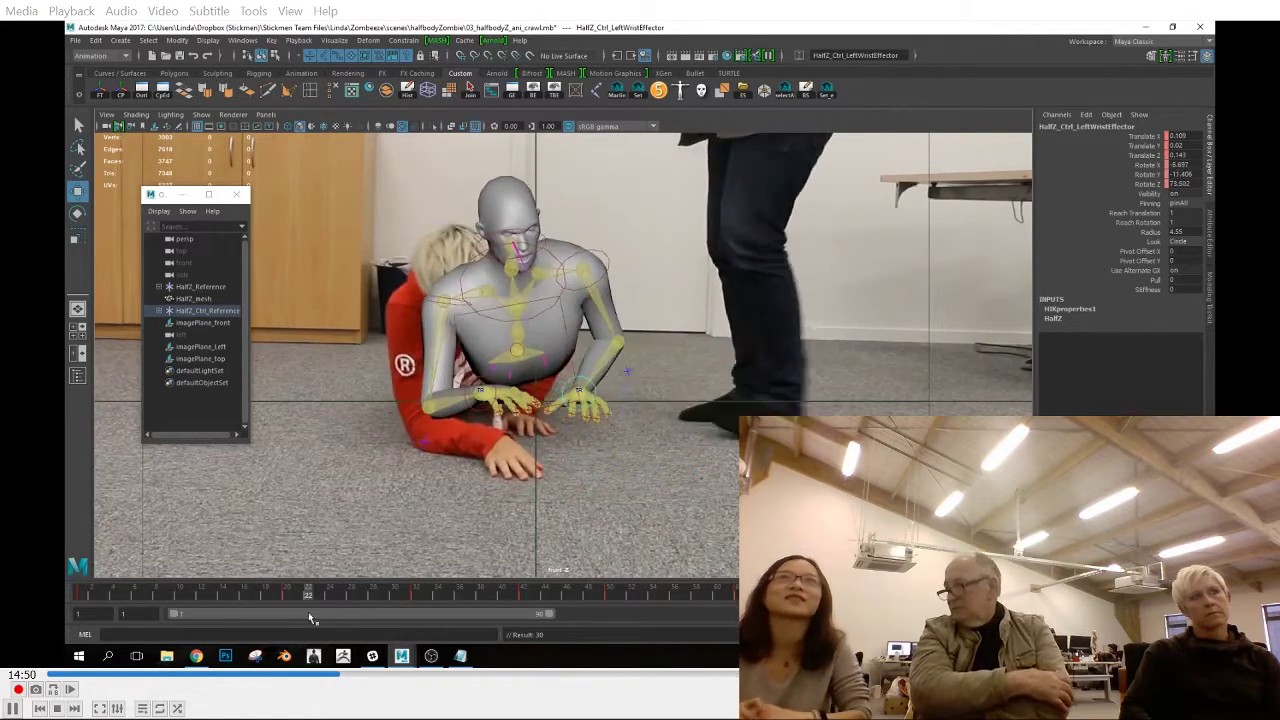
Adjust the left wrist effector's sideways position at frame 20 in the top view
click(295, 598)
key(space)
mouse_move(294, 602)
mouse_down()
mouse_move(325, 599)
mouse_move(288, 597)
mouse_up()
shift+click(288, 596)
right_click(289, 592)
click(335, 428)
click(152, 596)
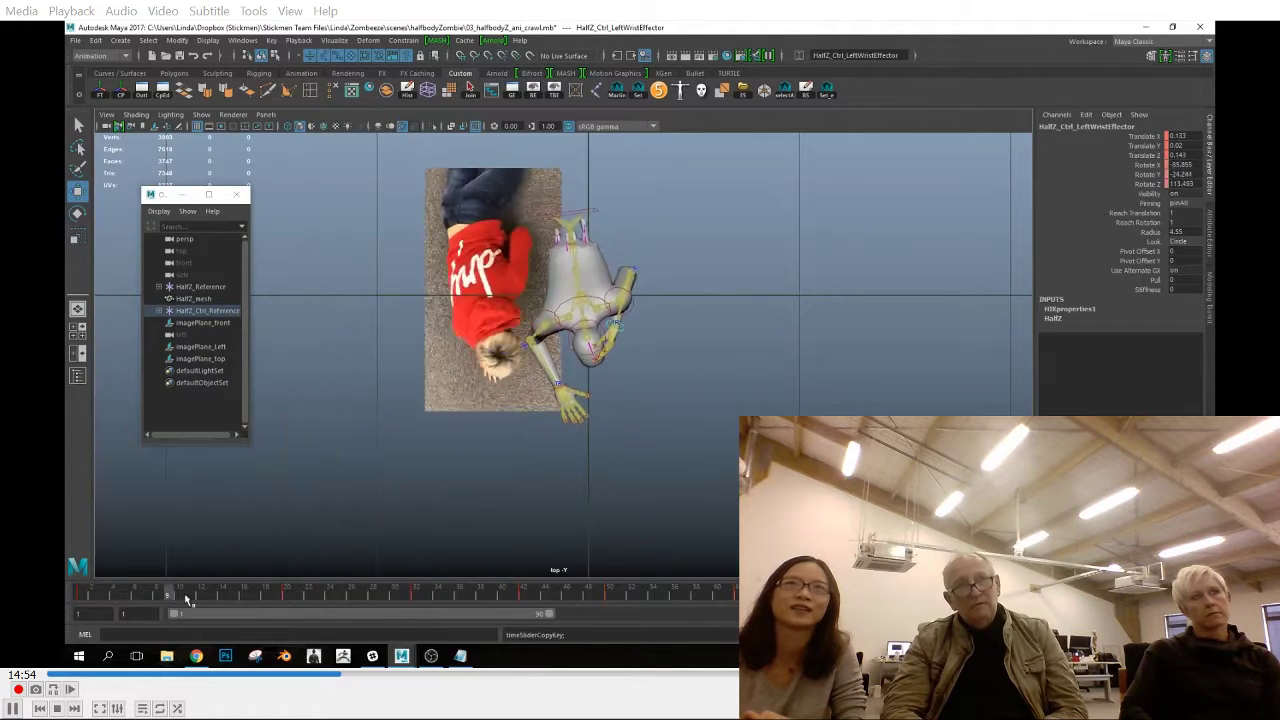
key(e)
key(w)
drag(681, 326, 677, 328)
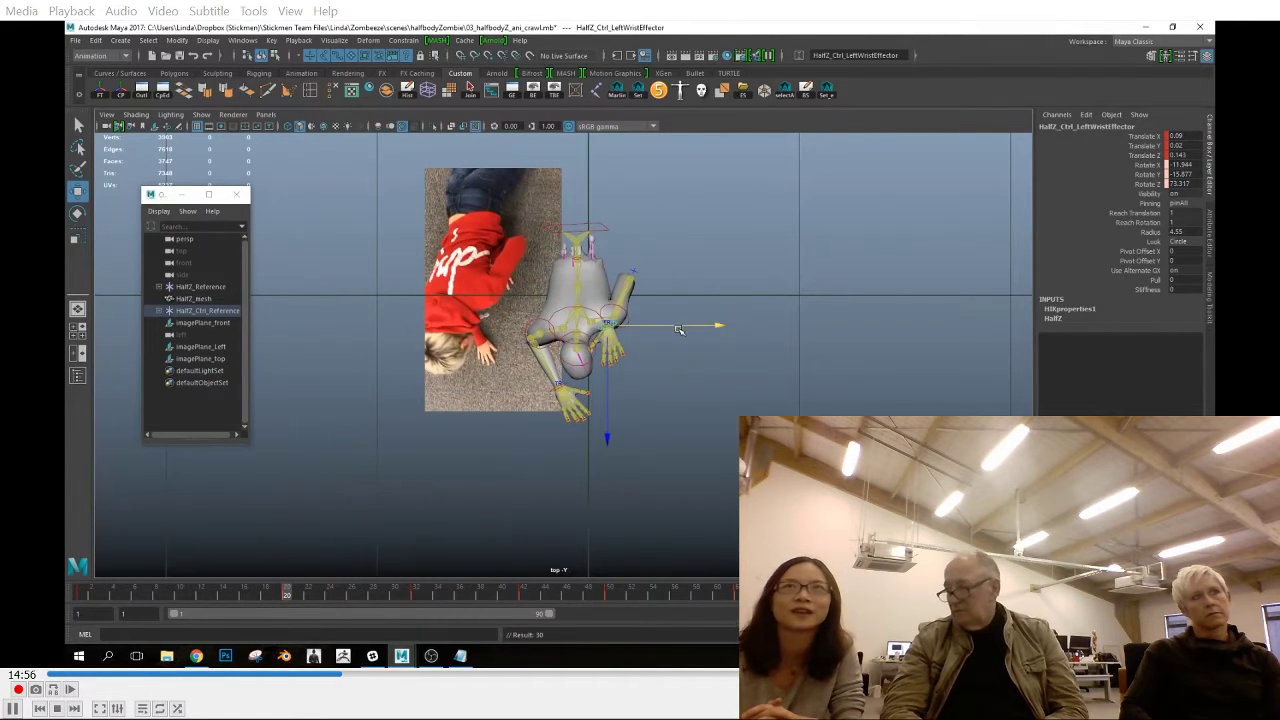
Copy the left wrist effector's key from frame 20 and paste it at frame 32
right_click(286, 597)
click(330, 430)
click(417, 597)
right_click(421, 594)
mouse_move(475, 440)
click(565, 441)
Reposition the left elbow effector at frame 32 in the top view
drag(500, 598, 417, 598)
drag(641, 267, 661, 293)
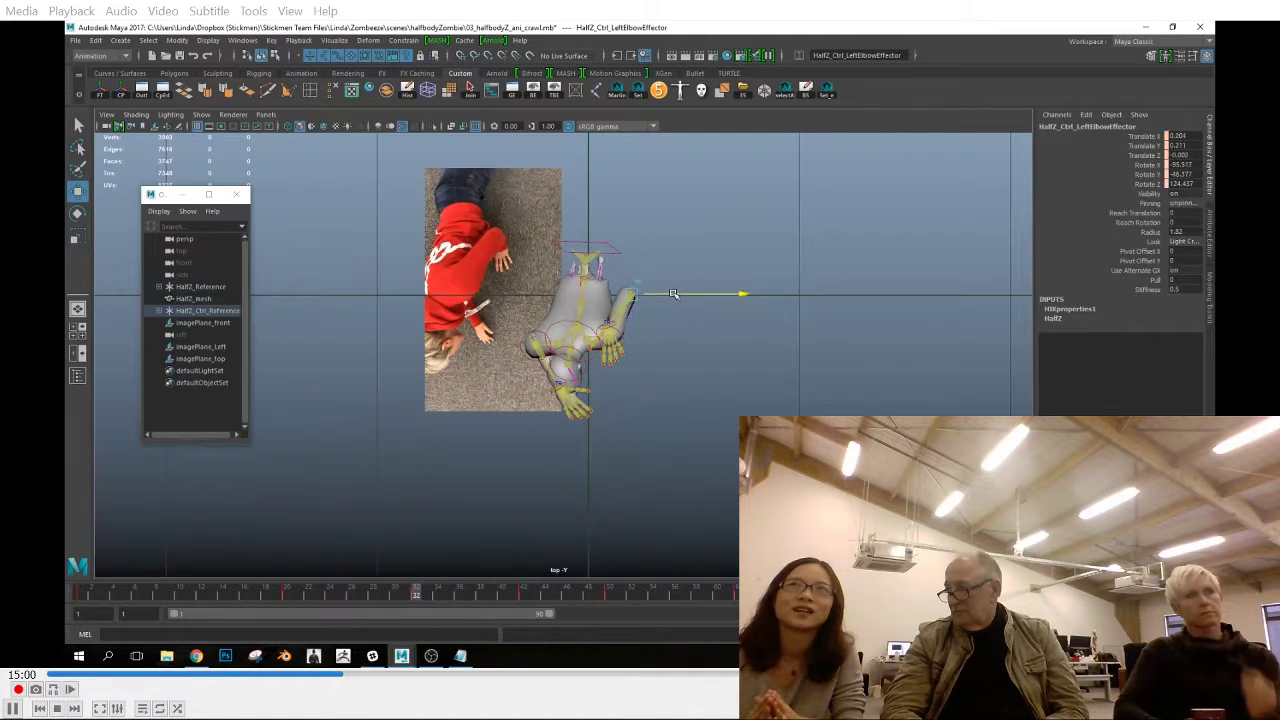
click(600, 352)
key(space)
click(604, 252)
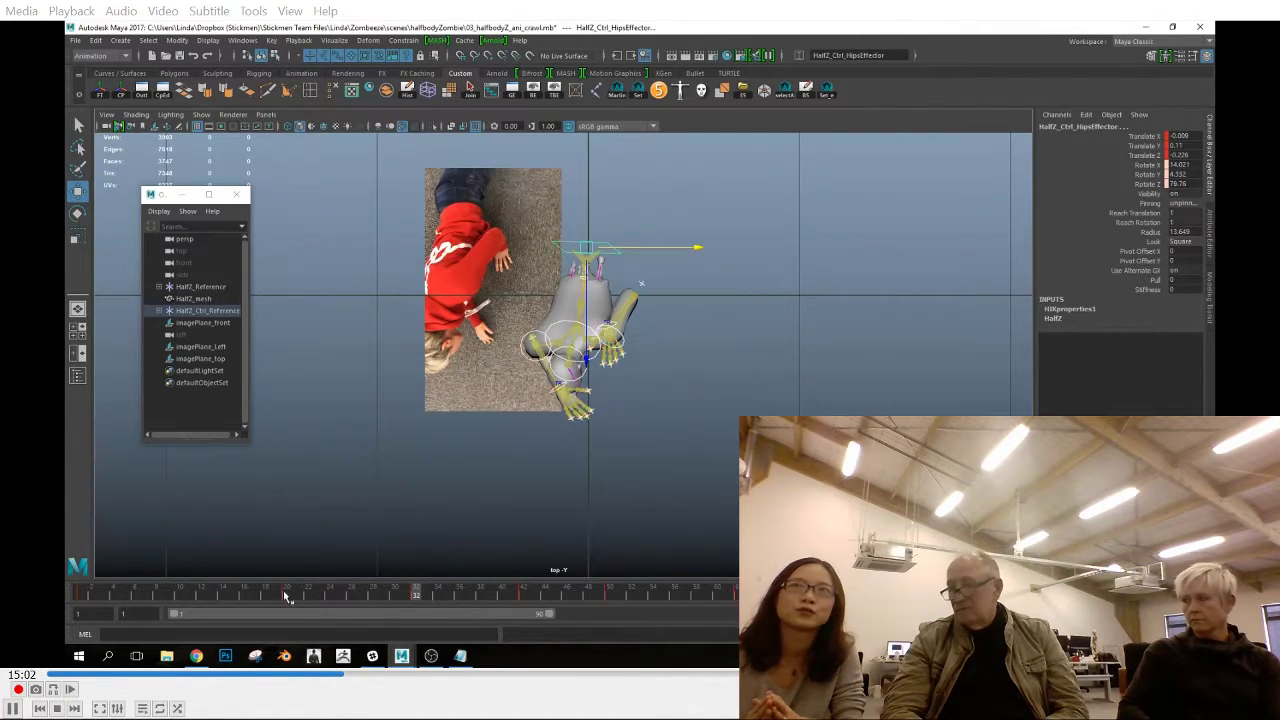
At frame 20, adjust the chest effector and the right shoulder effector in the front view, and key the pose
click(286, 597)
click(608, 347)
click(602, 345)
key(e)
key(space)
drag(612, 346, 614, 374)
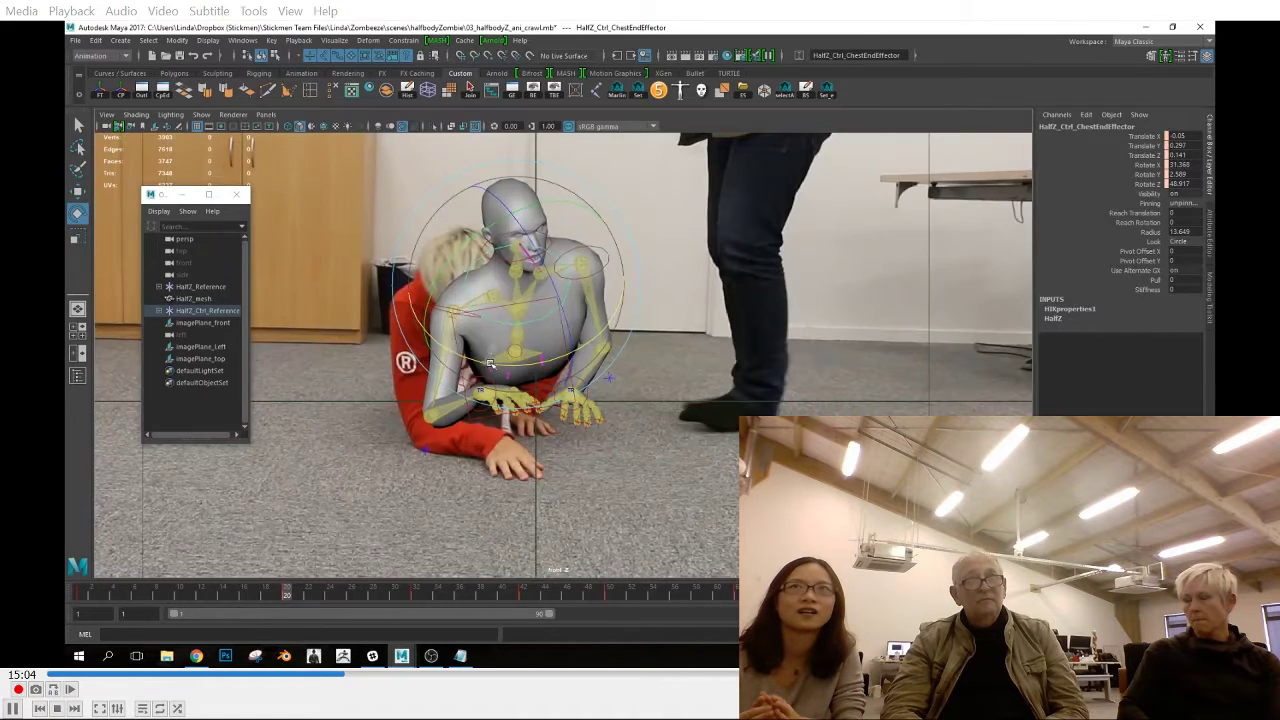
click(448, 268)
key(w)
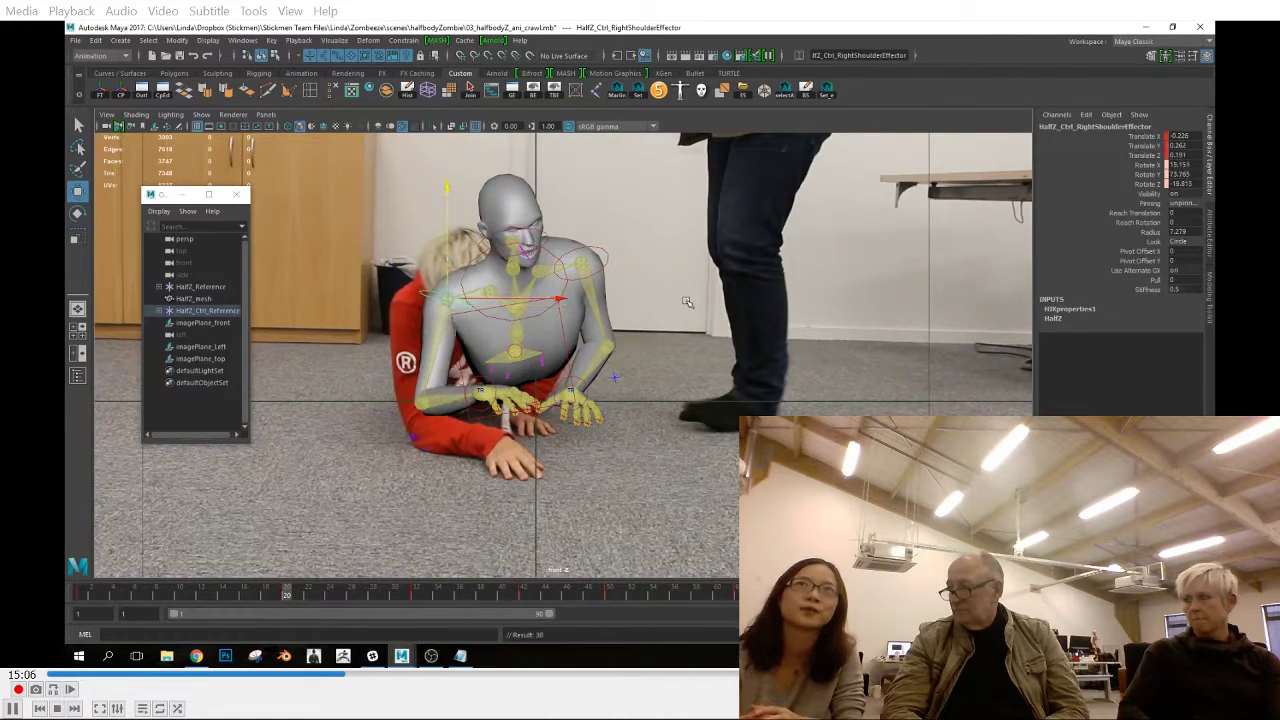
key(s)
At frame 32, shift the chest effector sideways and reposition the left elbow effector to suit
drag(128, 597, 416, 600)
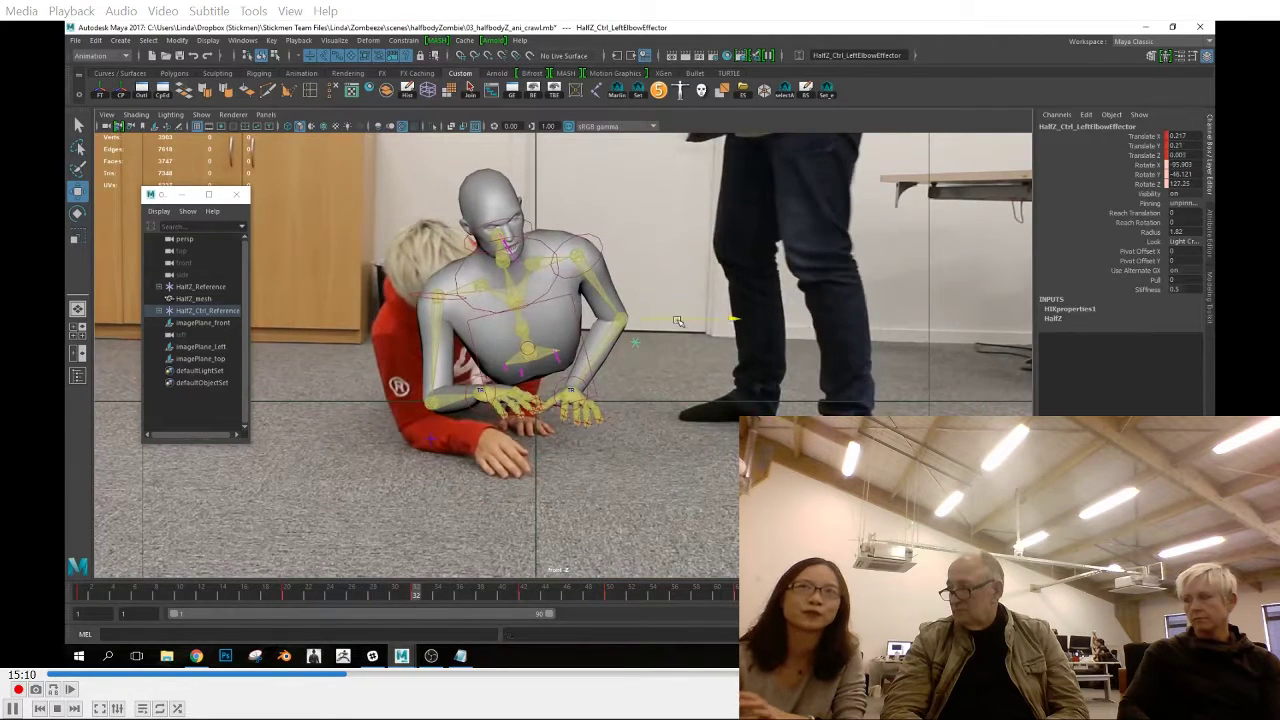
click(602, 252)
drag(587, 273, 575, 272)
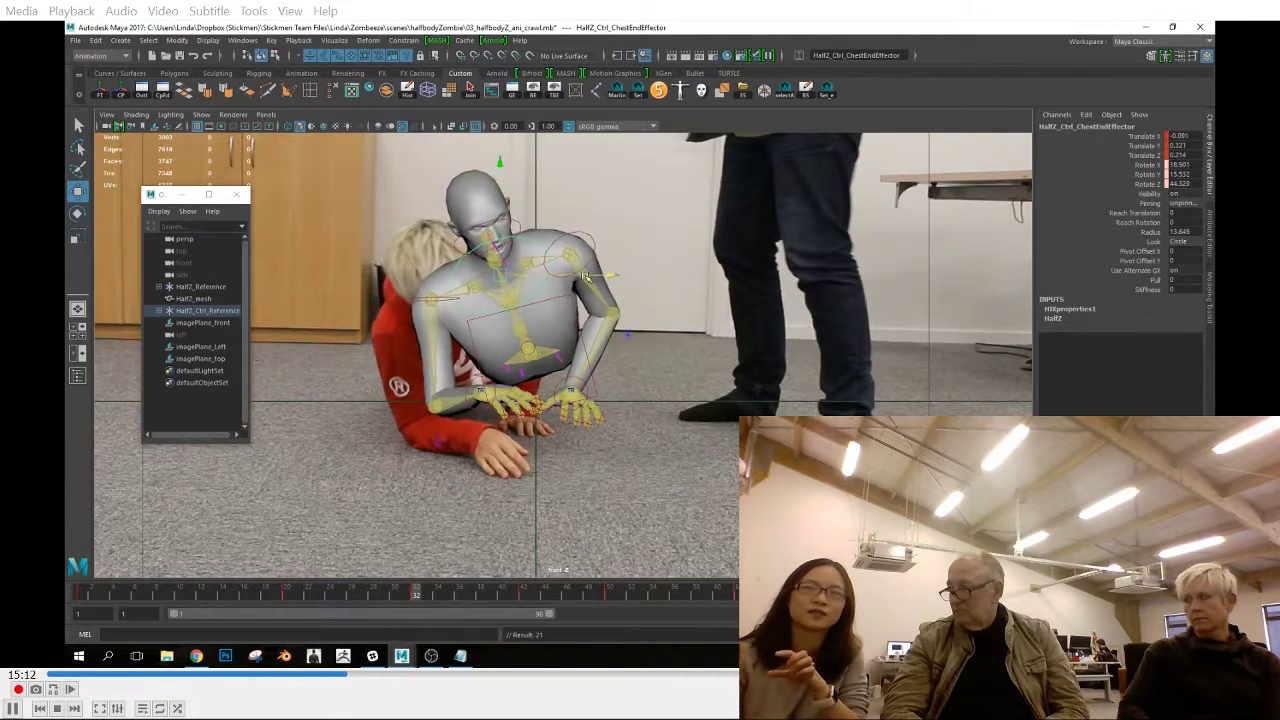
key(e)
key(space)
scroll(626, 403, up, 1)
click(649, 281)
click(637, 292)
key(w)
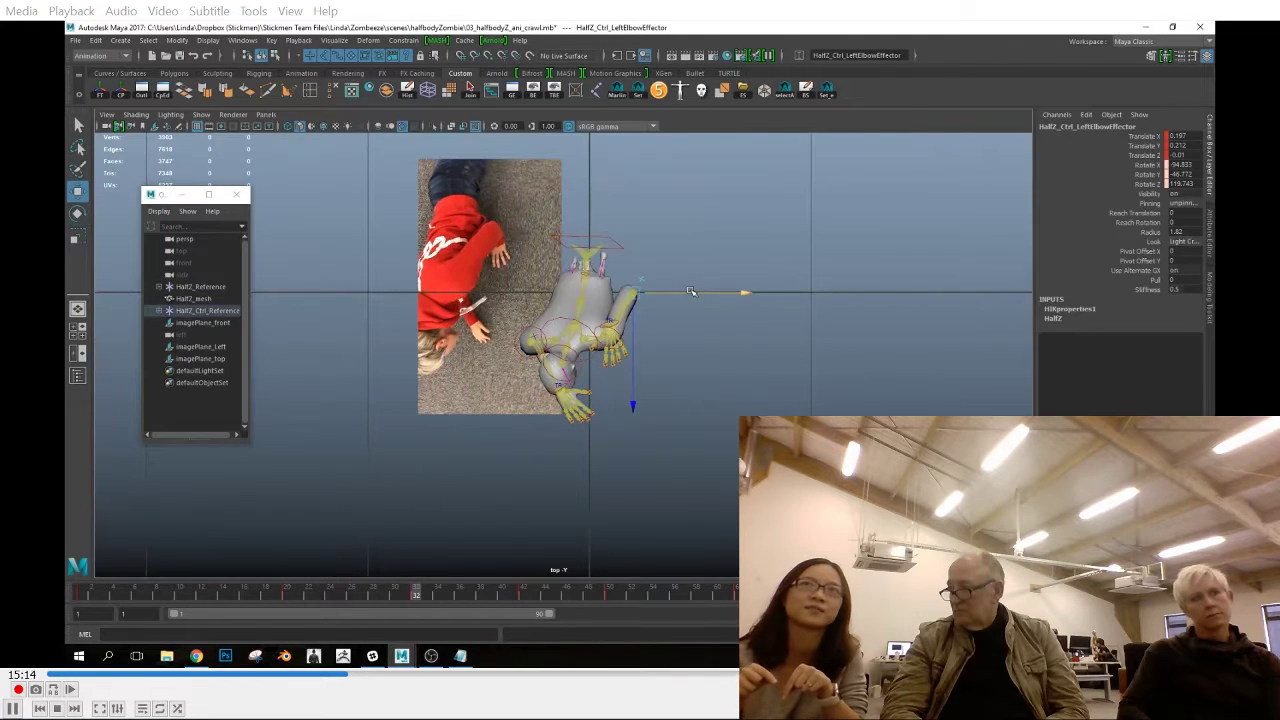
Nudge the left elbow effector at frame 42 and play the crawl back in the perspective view
key(space)
drag(317, 599, 523, 600)
drag(663, 267, 655, 266)
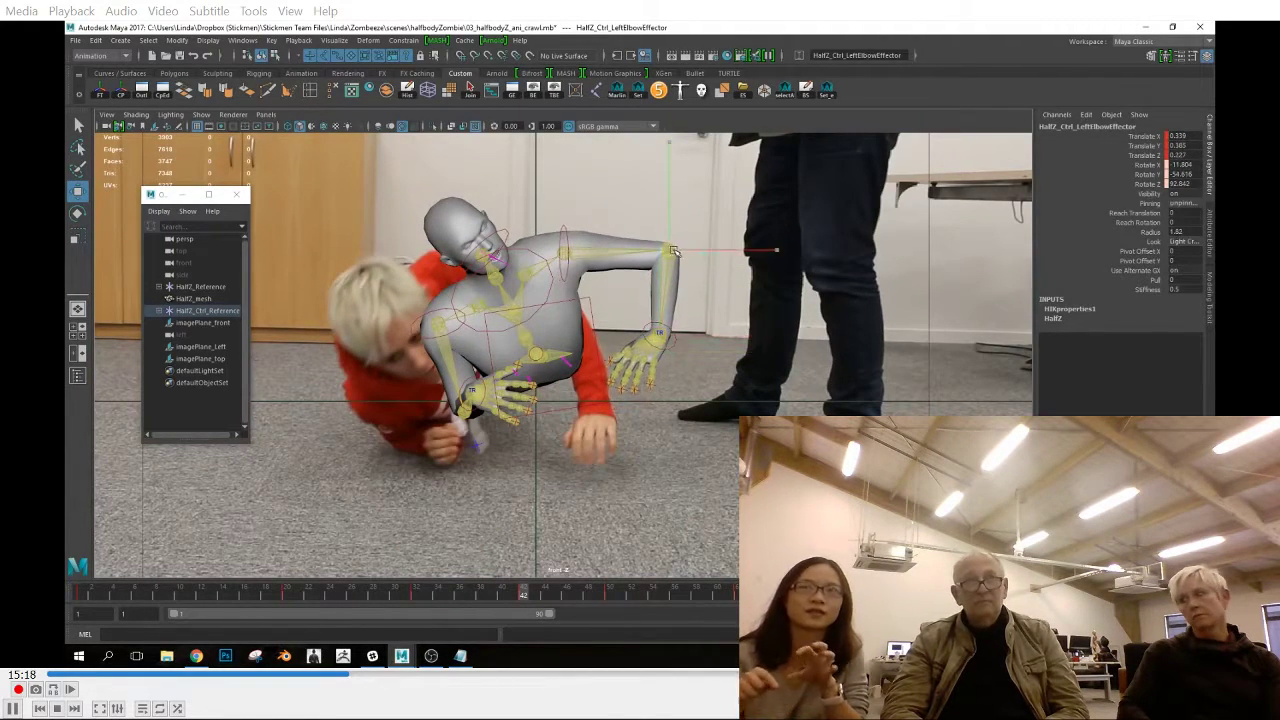
key(space)
key(space)
alt+drag(580, 286, 642, 300)
drag(471, 601, 770, 603)
key(alt+v)
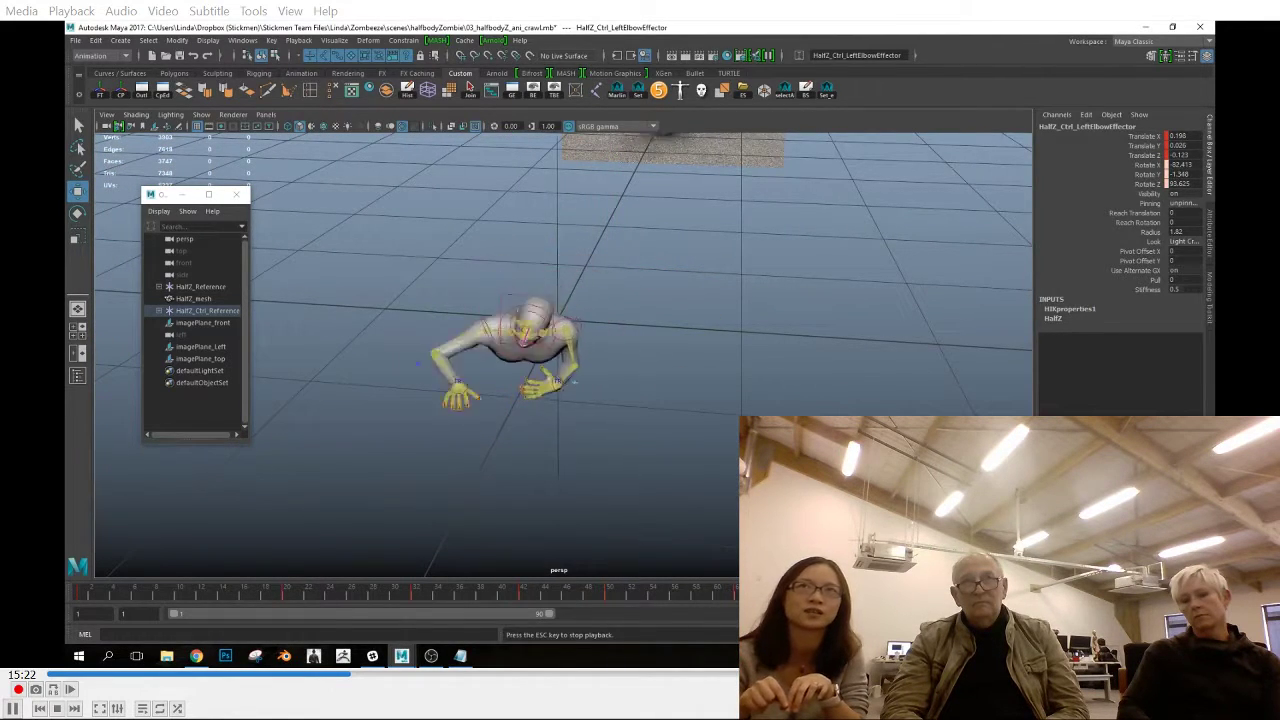
alt+drag(575, 490, 616, 436)
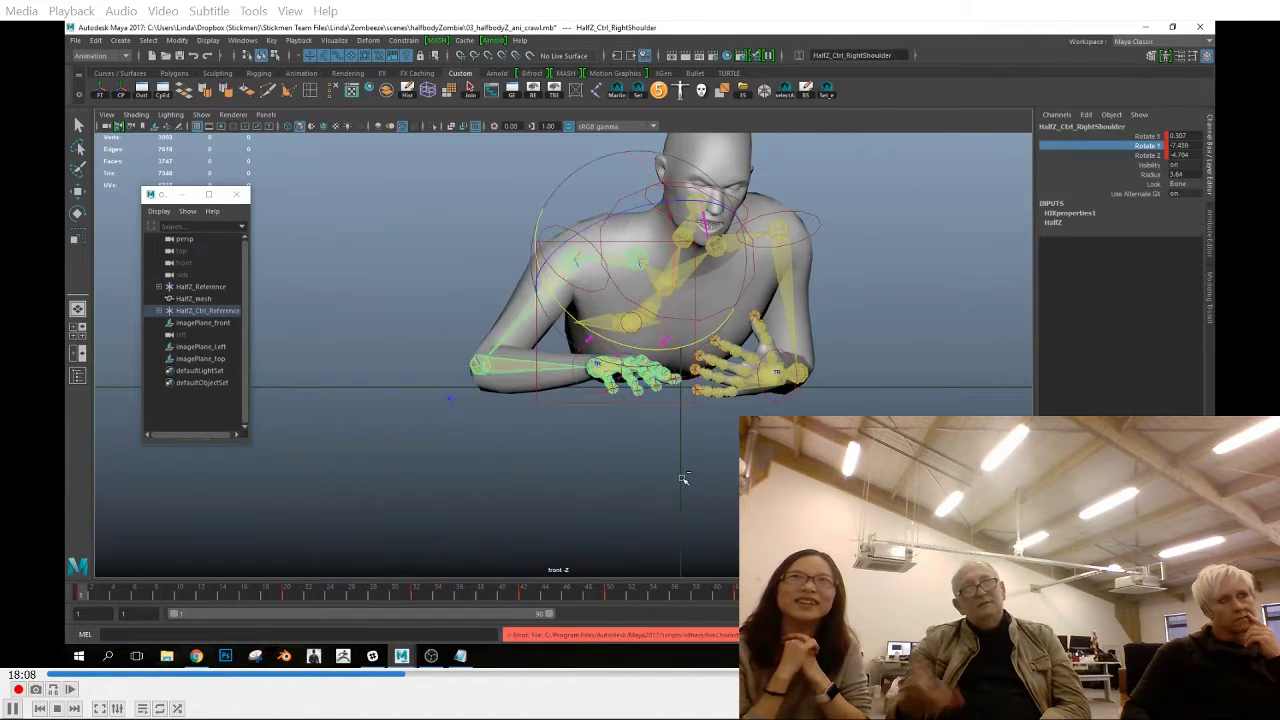
Try setting the right shoulder's X, Y and Z rotations to 0, and restore the previous rotations
click(1147, 136)
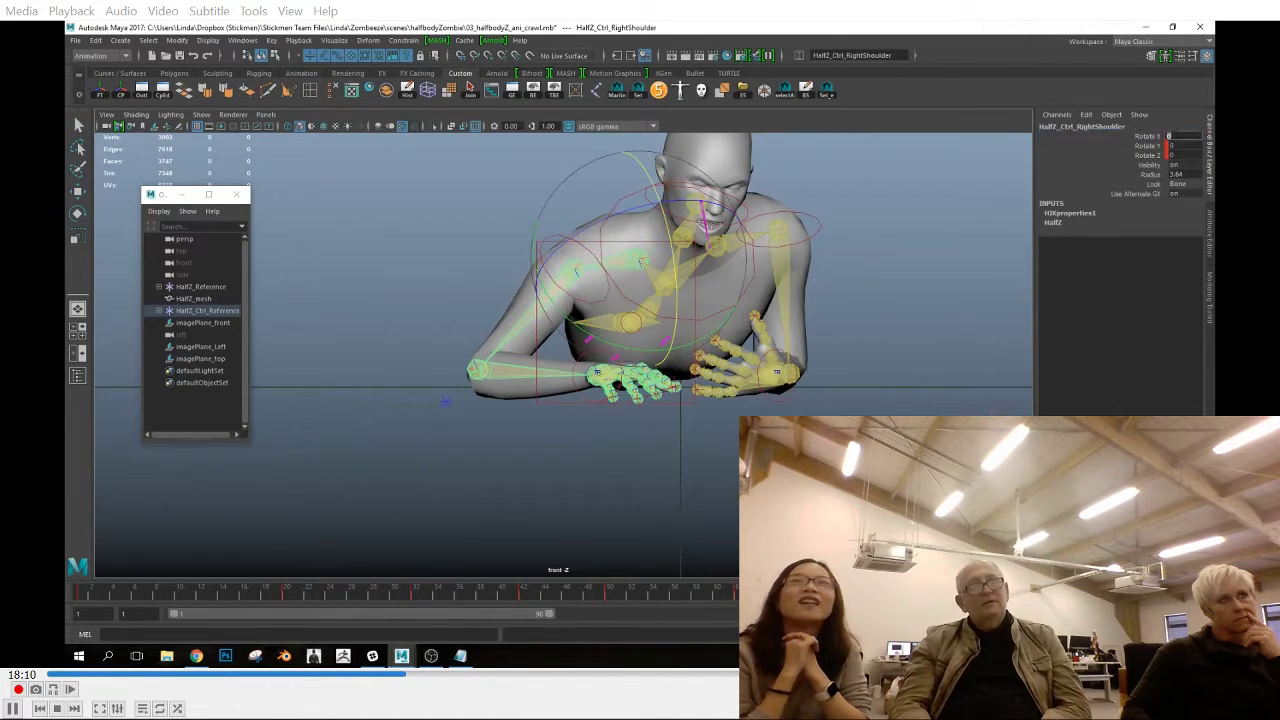
key(s)
click(1147, 146)
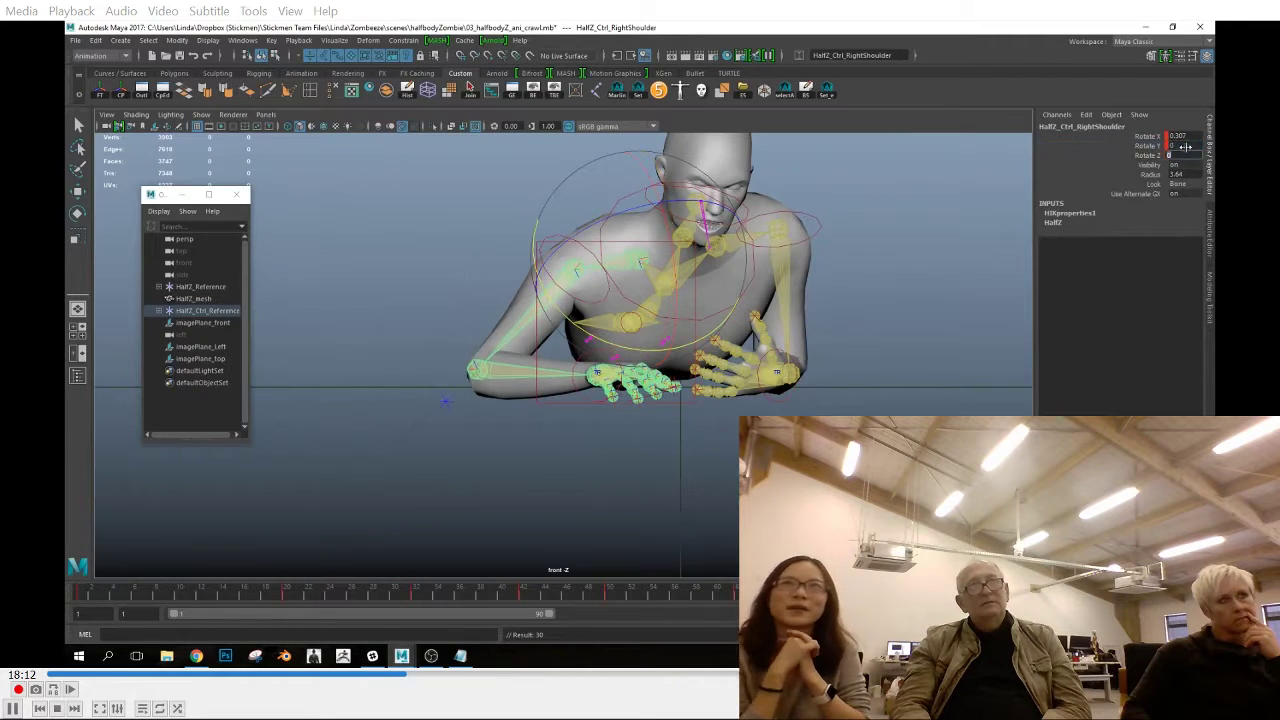
click(1147, 146)
click(1147, 155)
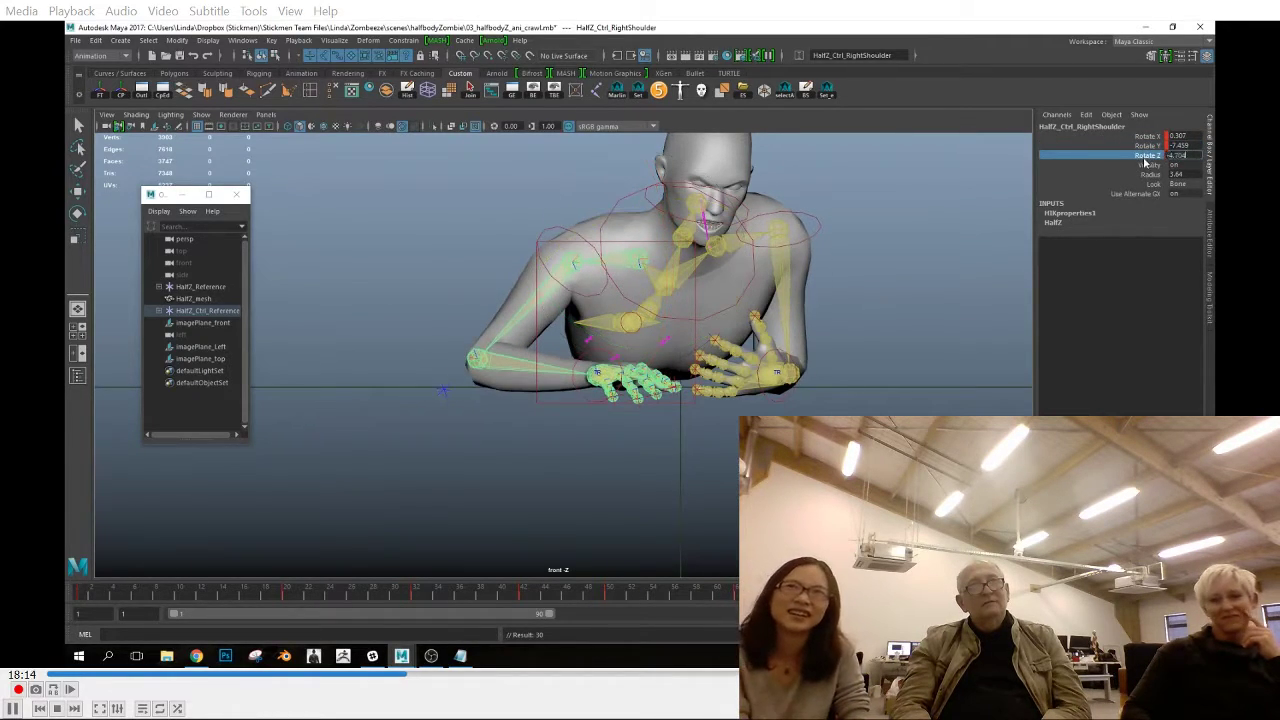
click(577, 261)
click(582, 396)
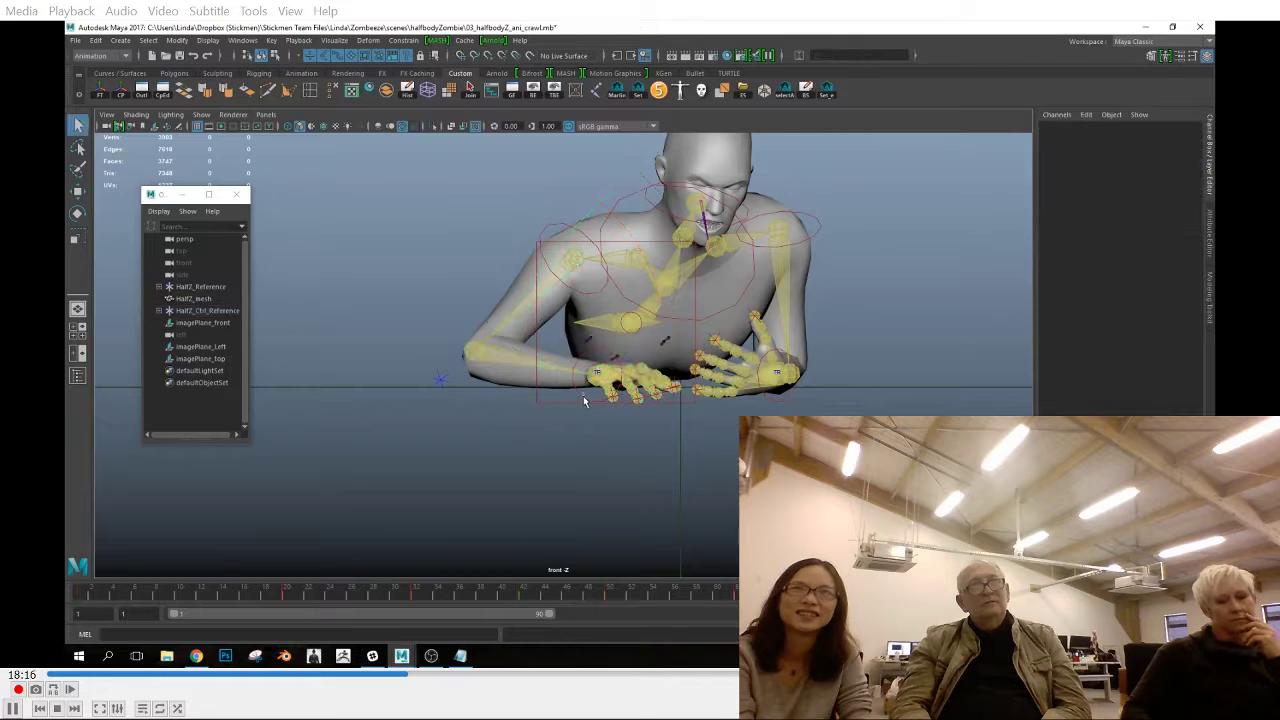
Compare the right wrist effector's Translate X and Translate Y values between the first and last frames of the cycle
click(582, 396)
click(81, 596)
click(718, 598)
click(81, 594)
click(1143, 146)
click(1143, 137)
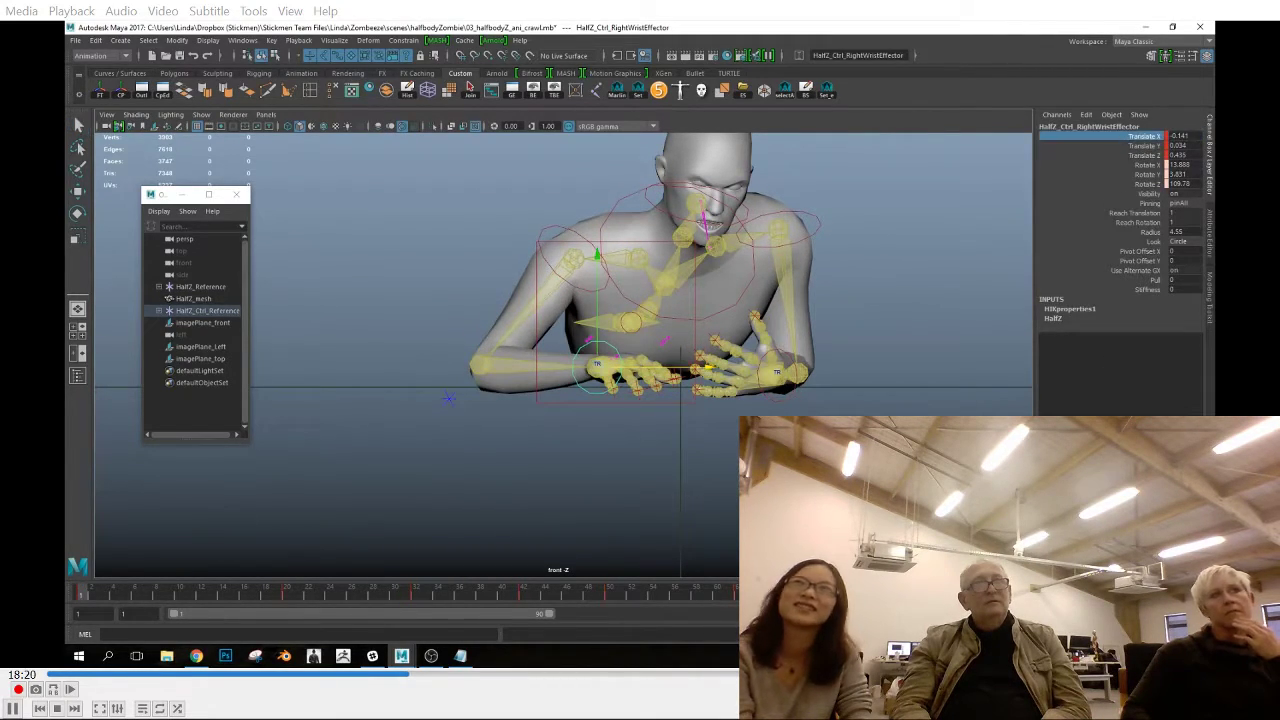
click(1030, 592)
click(1190, 136)
click(1143, 137)
click(1143, 146)
click(82, 596)
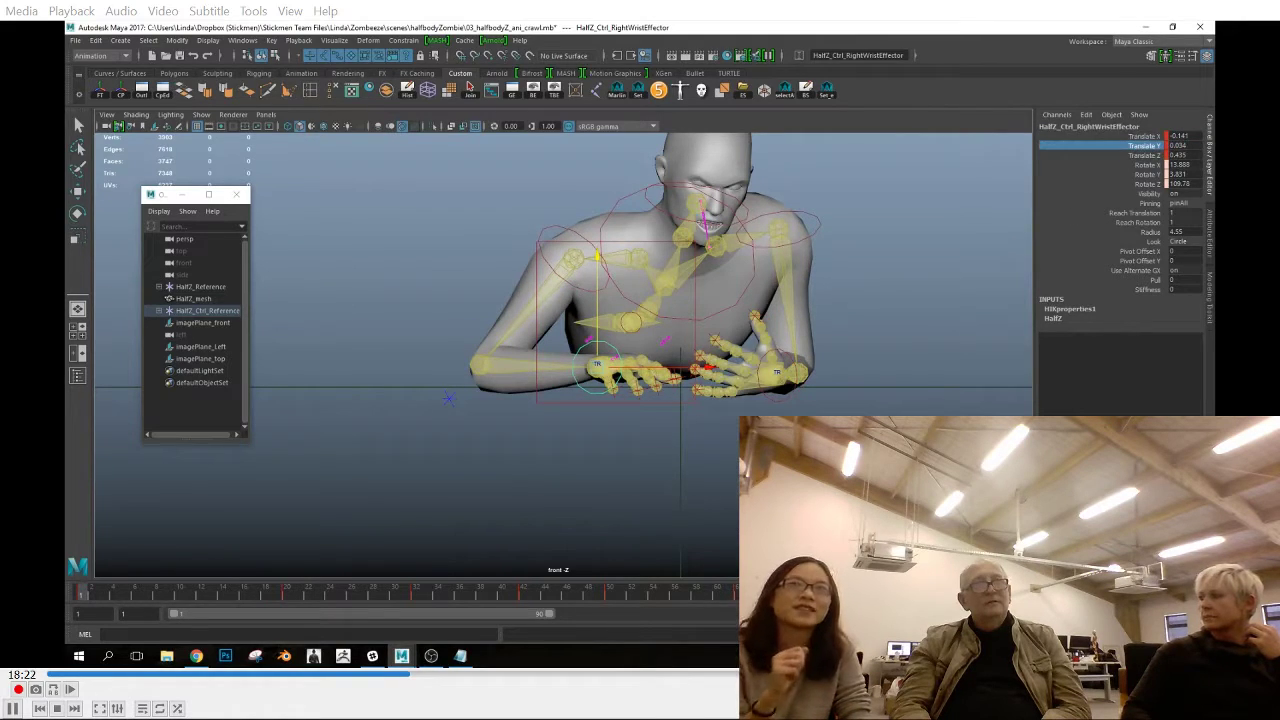
Raise the right elbow effector slightly at frame 1
click(480, 341)
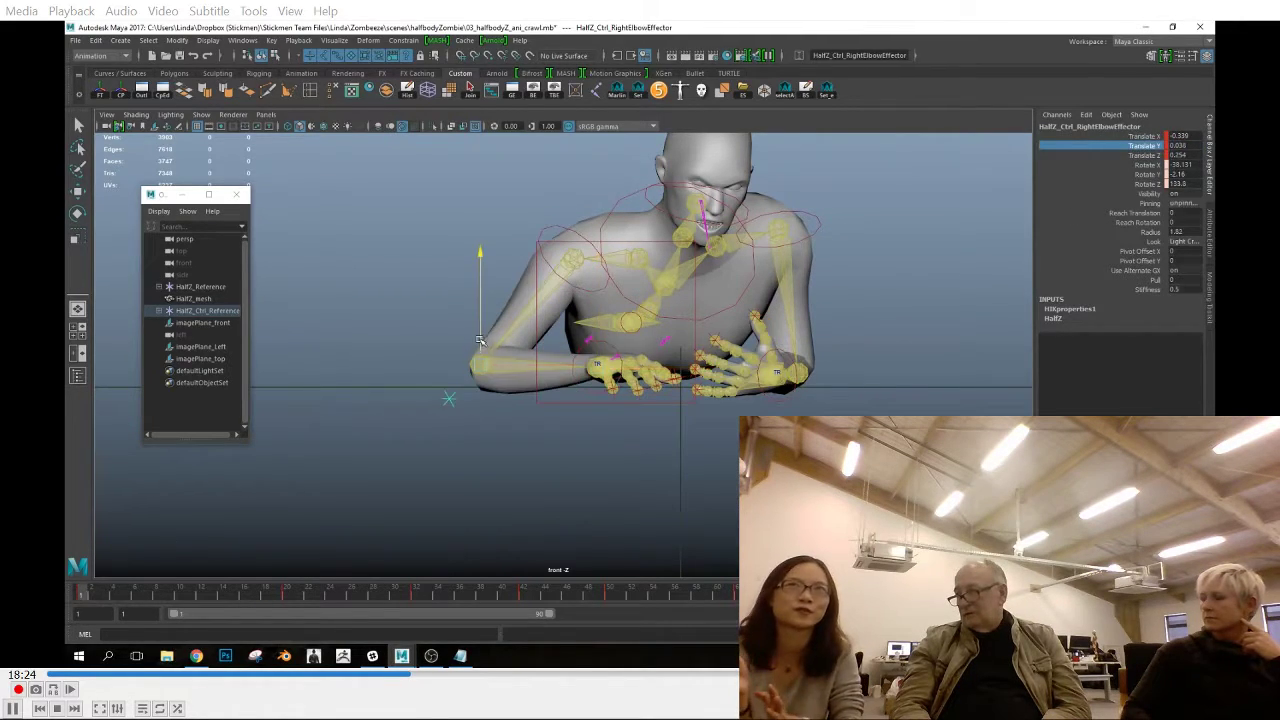
key(w)
drag(481, 324, 480, 321)
Check the right elbow's position against the end of the cycle and examine the frame 1 pose from other angles
click(1149, 146)
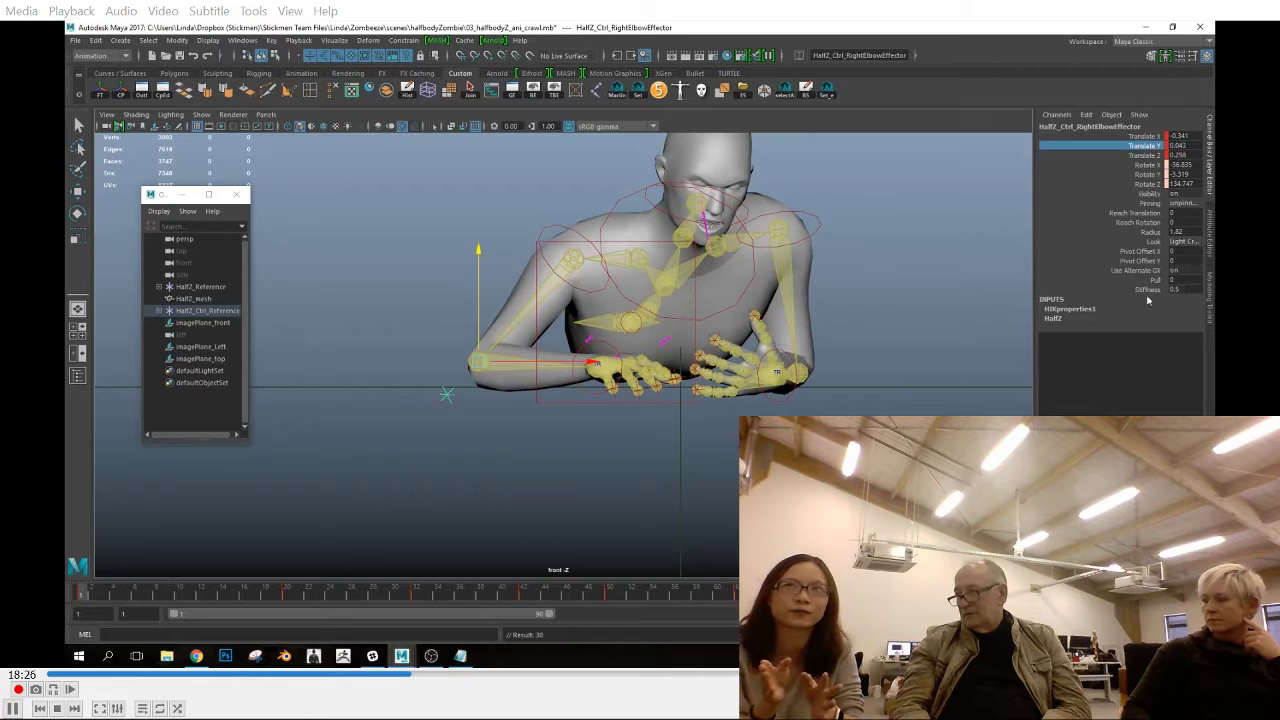
click(1044, 594)
key(period)
key(comma)
mouse_move(78, 598)
mouse_down()
mouse_move(88, 605)
mouse_move(80, 593)
mouse_up()
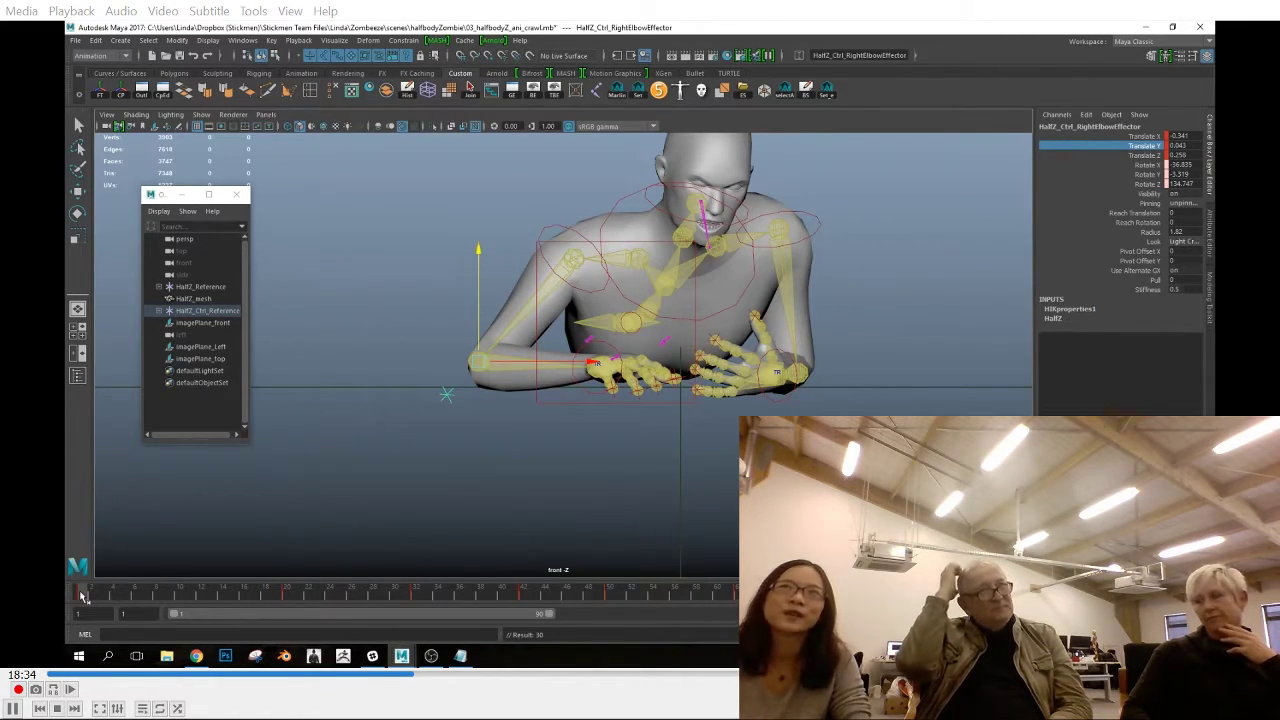
mouse_move(81, 597)
mouse_down()
mouse_move(130, 592)
mouse_move(82, 595)
mouse_up()
alt+middle_drag(496, 433, 503, 437)
key(space)
drag(424, 381, 424, 340)
mouse_move(82, 597)
mouse_down()
mouse_move(175, 598)
mouse_move(80, 594)
mouse_up()
alt+drag(465, 425, 525, 432)
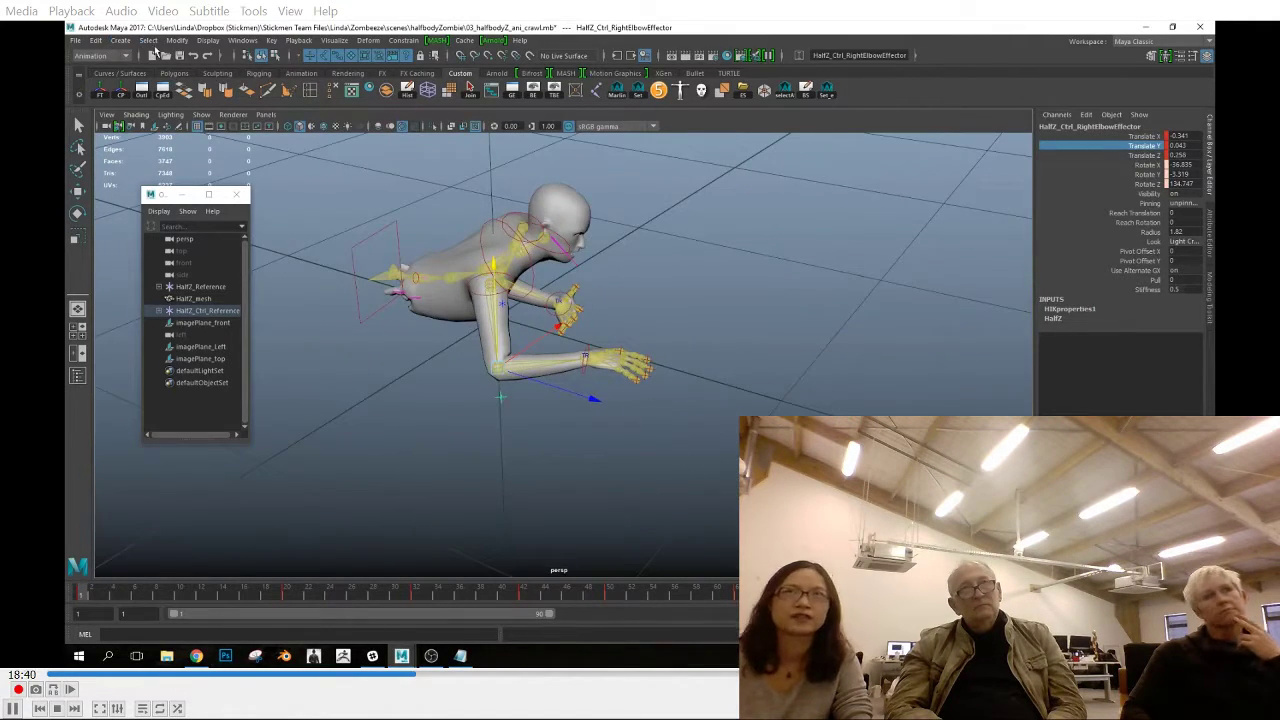
Save the scene and set the linear working unit to centimeter in the preferences
click(76, 41)
click(100, 84)
click(1203, 614)
click(783, 440)
click(971, 377)
click(966, 397)
click(857, 610)
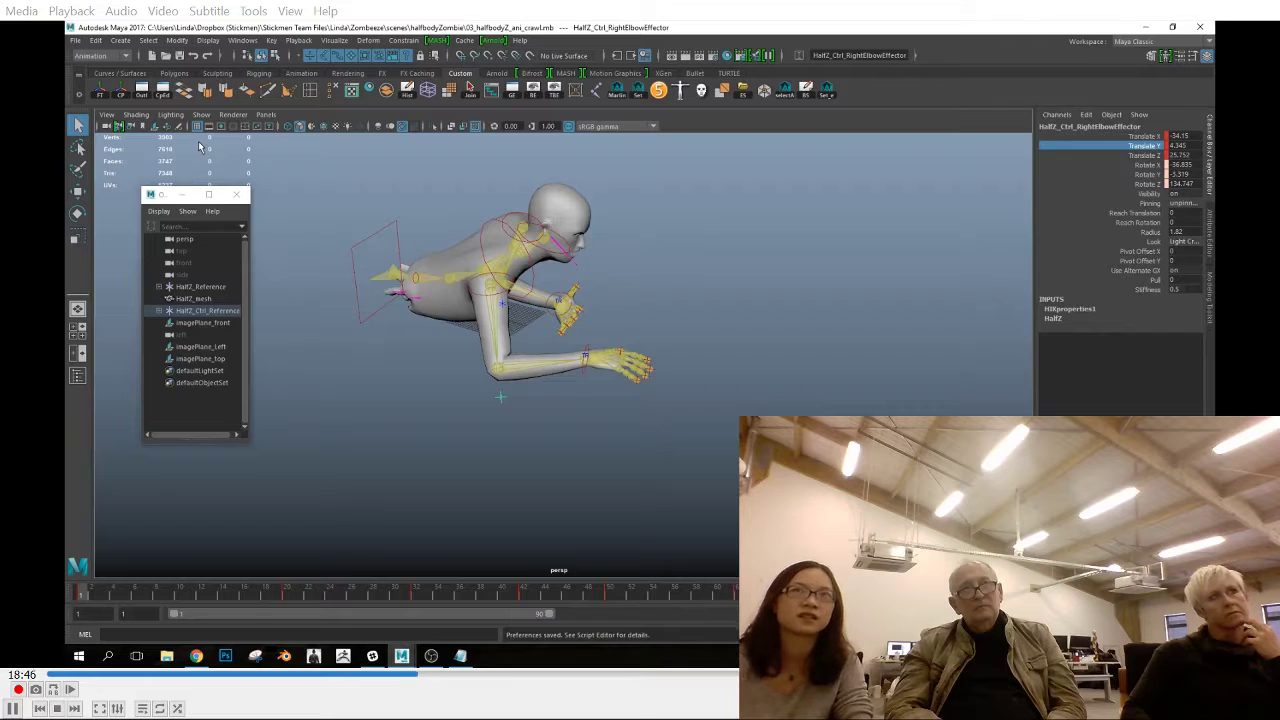
Set the time working unit to NTSC (30 fps) in the preferences
click(1203, 614)
click(783, 440)
click(971, 406)
click(966, 430)
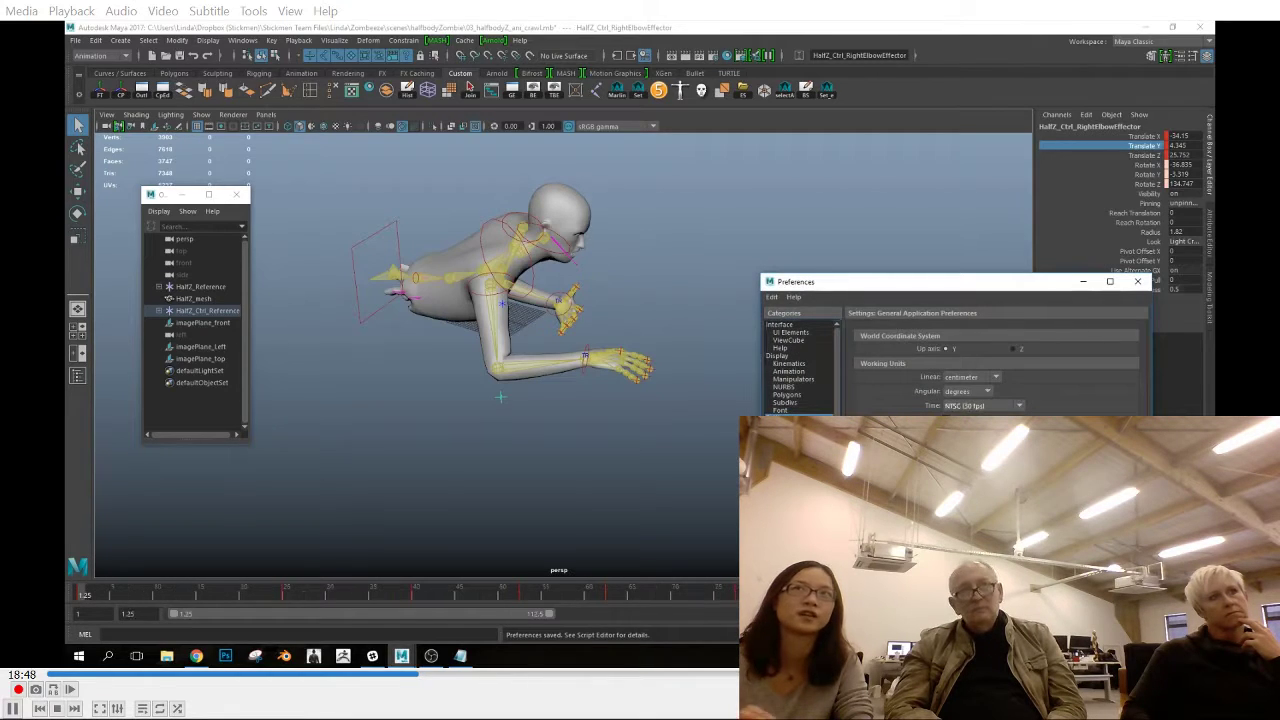
click(857, 610)
Select all rig controls in the front view and snap their key near frame 12 to a whole frame
key(space)
drag(732, 417, 731, 451)
scroll(529, 290, down, 2)
drag(845, 148, 261, 419)
right_click(96, 598)
click(175, 595)
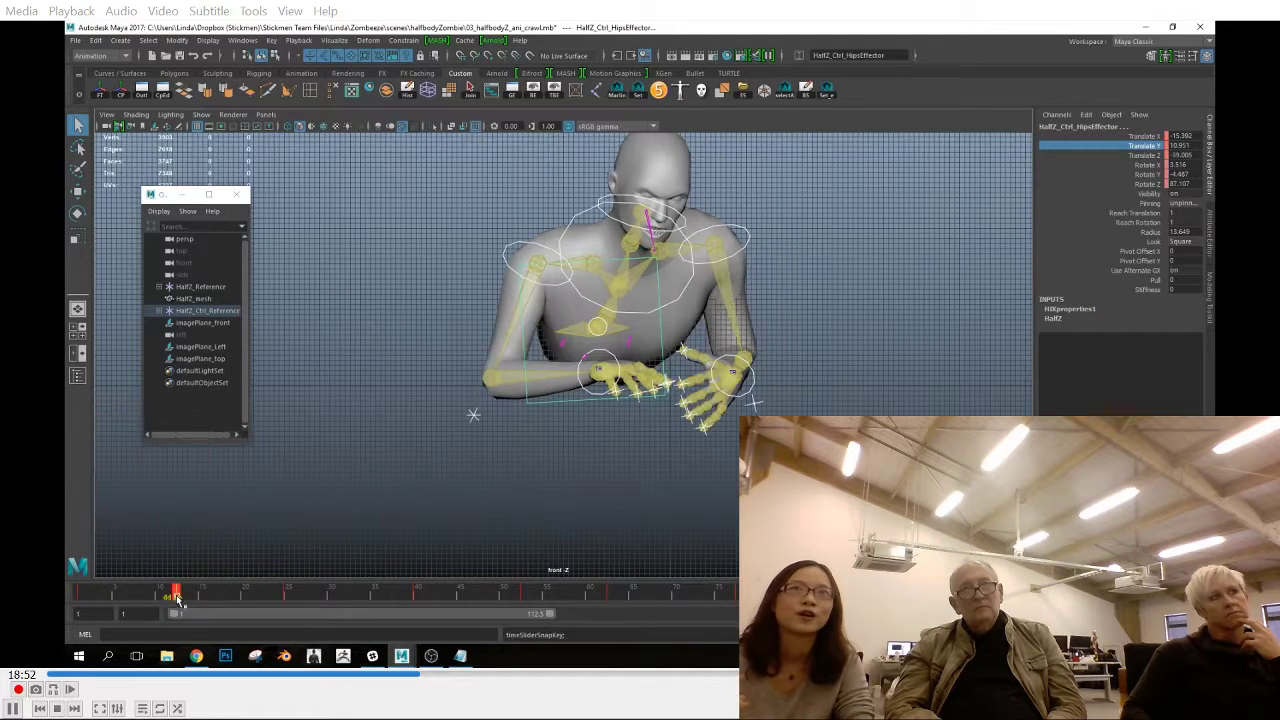
right_click(175, 595)
click(215, 467)
Turn on image plane display in the front viewport to bring back the reference footage
click(432, 595)
click(178, 598)
click(134, 116)
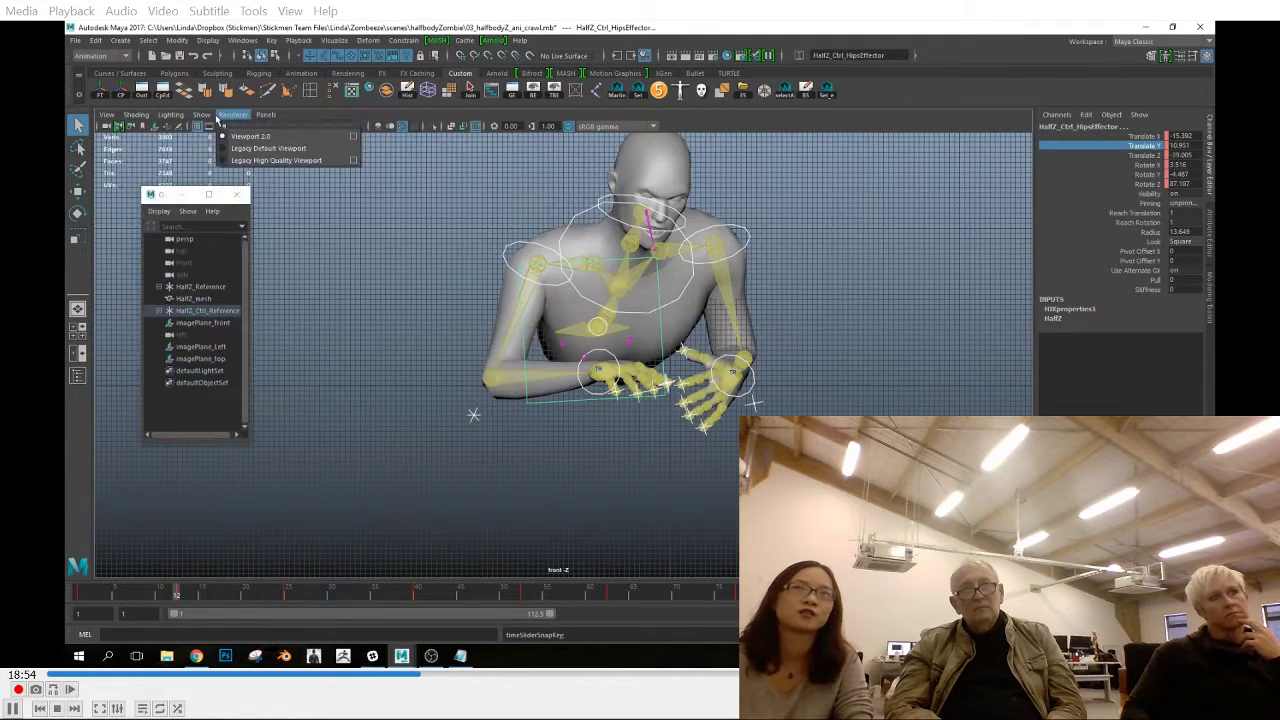
mouse_move(203, 116)
click(236, 290)
Snap the selected controls' other keys along the timeline to whole frames one at a time
drag(178, 598, 285, 606)
right_click(285, 603)
click(339, 465)
click(178, 599)
right_click(179, 602)
click(217, 466)
drag(181, 597, 690, 602)
right_click(530, 601)
click(553, 466)
Review the crawl against the reference in the left view, stepping back through the keyed poses
key(space)
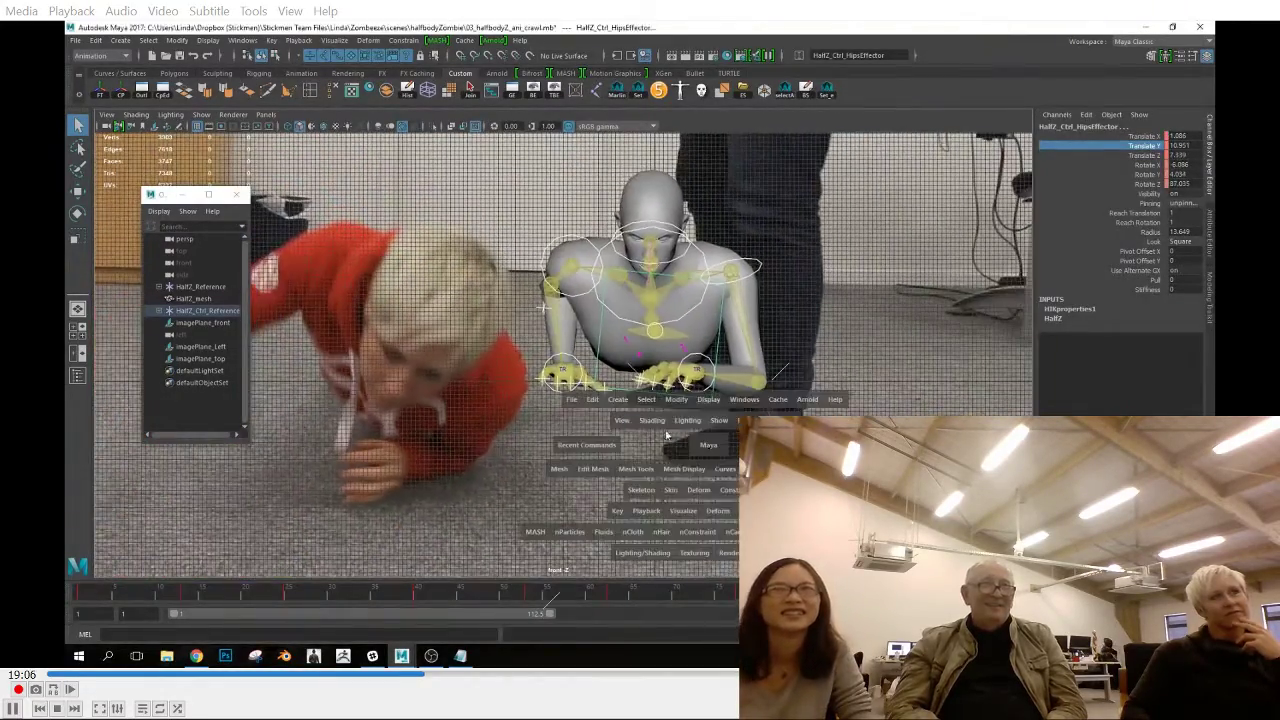
drag(704, 442, 626, 490)
click(116, 598)
drag(116, 599, 610, 615)
key(comma)
key(comma)
key(comma)
key(comma)
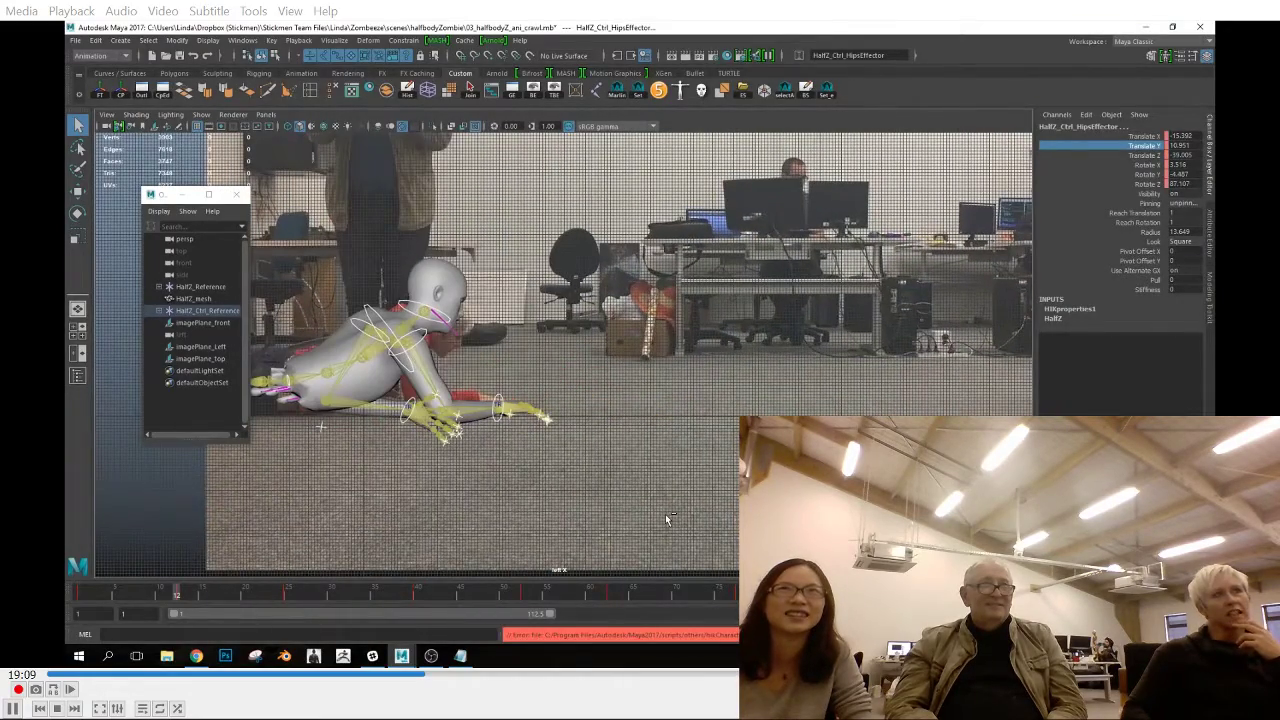
Set the timeline to start at frame 0 and snap the whole range of keys to whole frames
key(period)
click(82, 599)
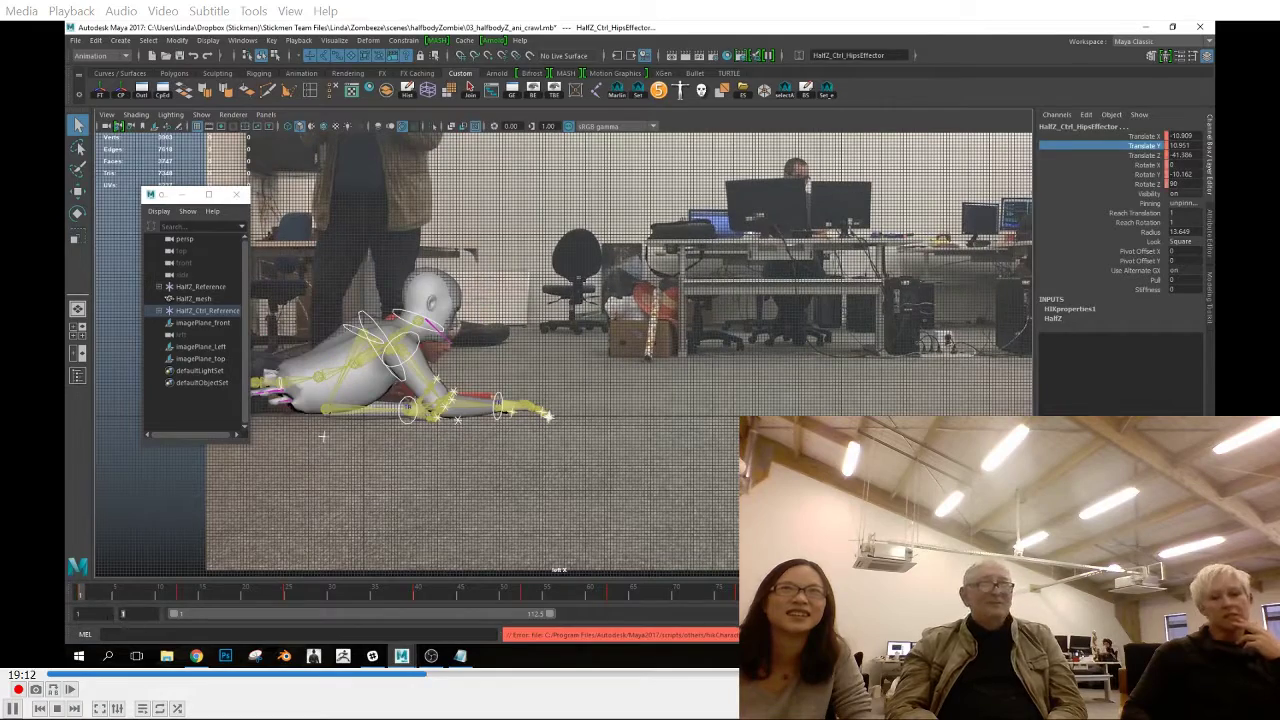
shift+drag(82, 600, 847, 603)
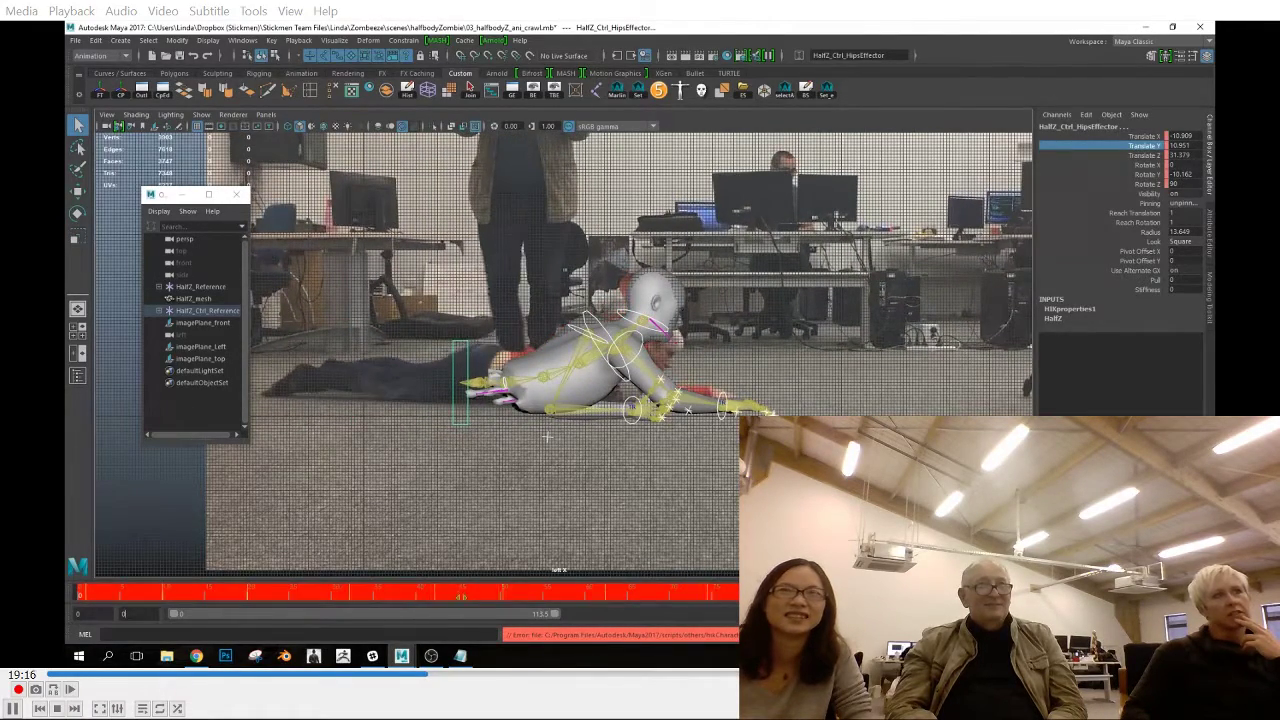
click(838, 482)
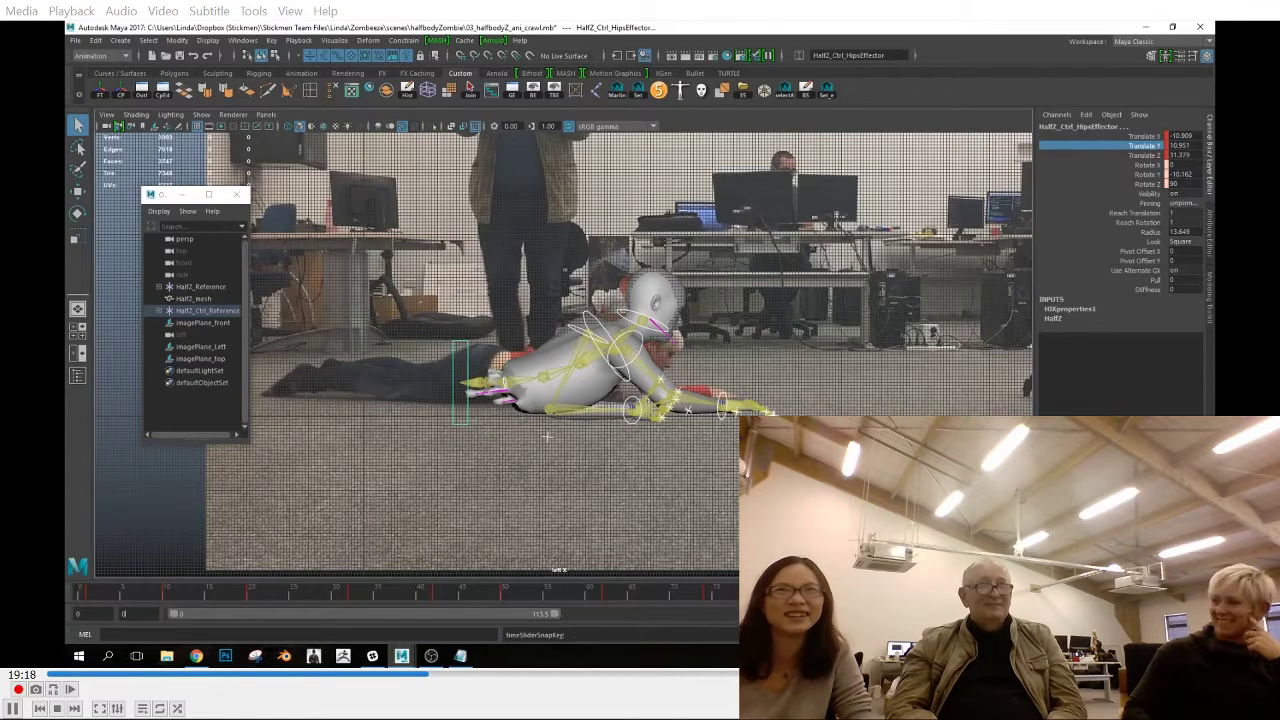
Examine the left and right wrist and left elbow effectors through the crawl in the left view
click(757, 603)
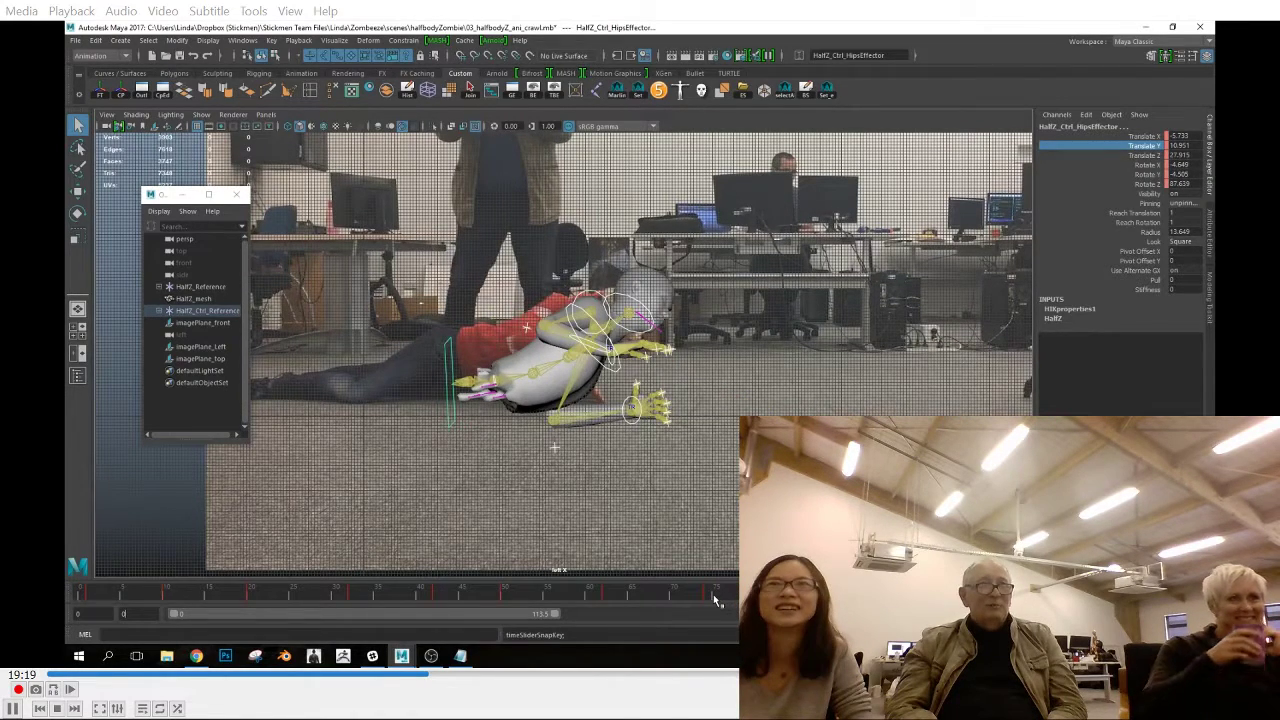
drag(716, 600, 850, 630)
click(612, 347)
key(w)
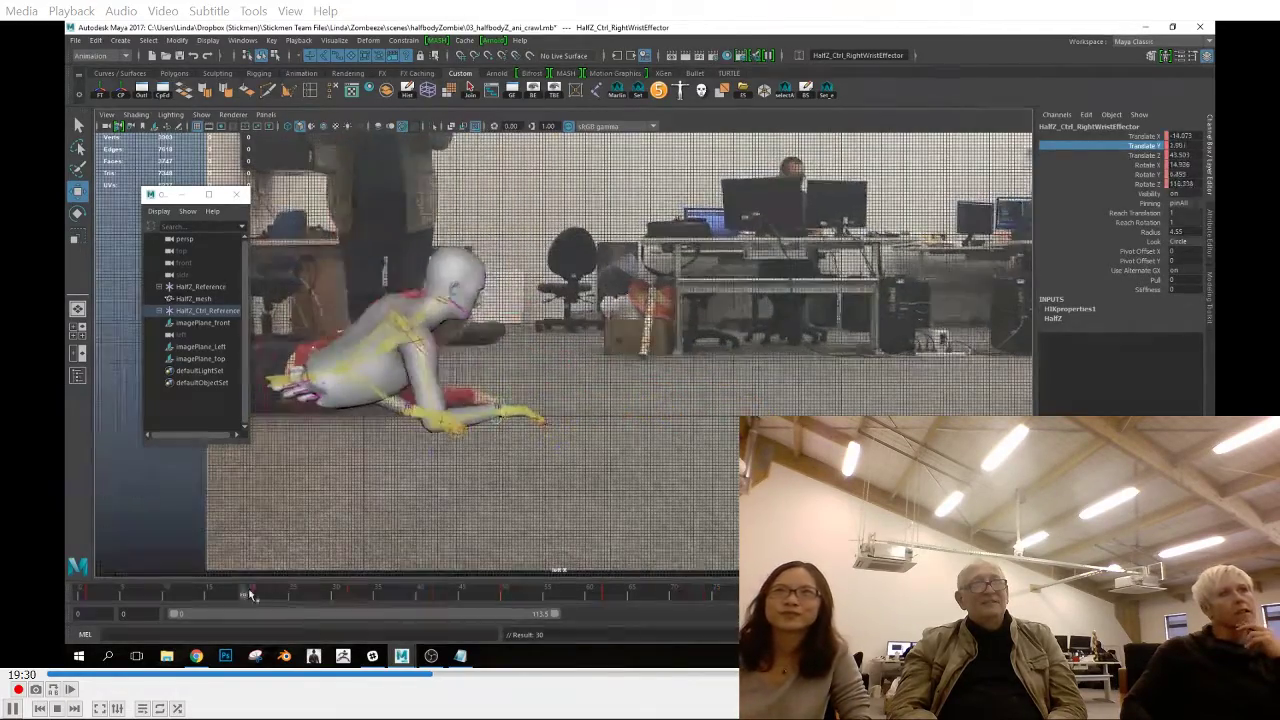
mouse_move(474, 615)
mouse_down()
mouse_move(440, 612)
mouse_move(460, 597)
mouse_move(492, 603)
mouse_up()
click(486, 348)
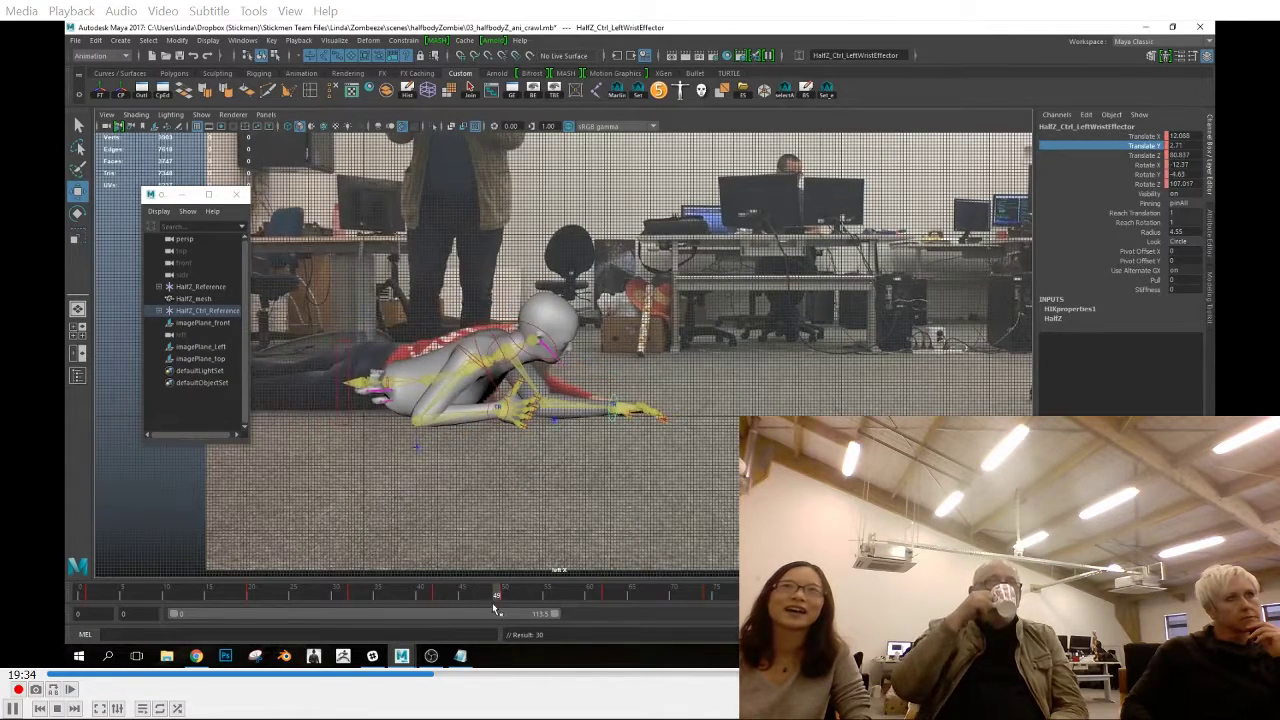
drag(497, 596, 790, 612)
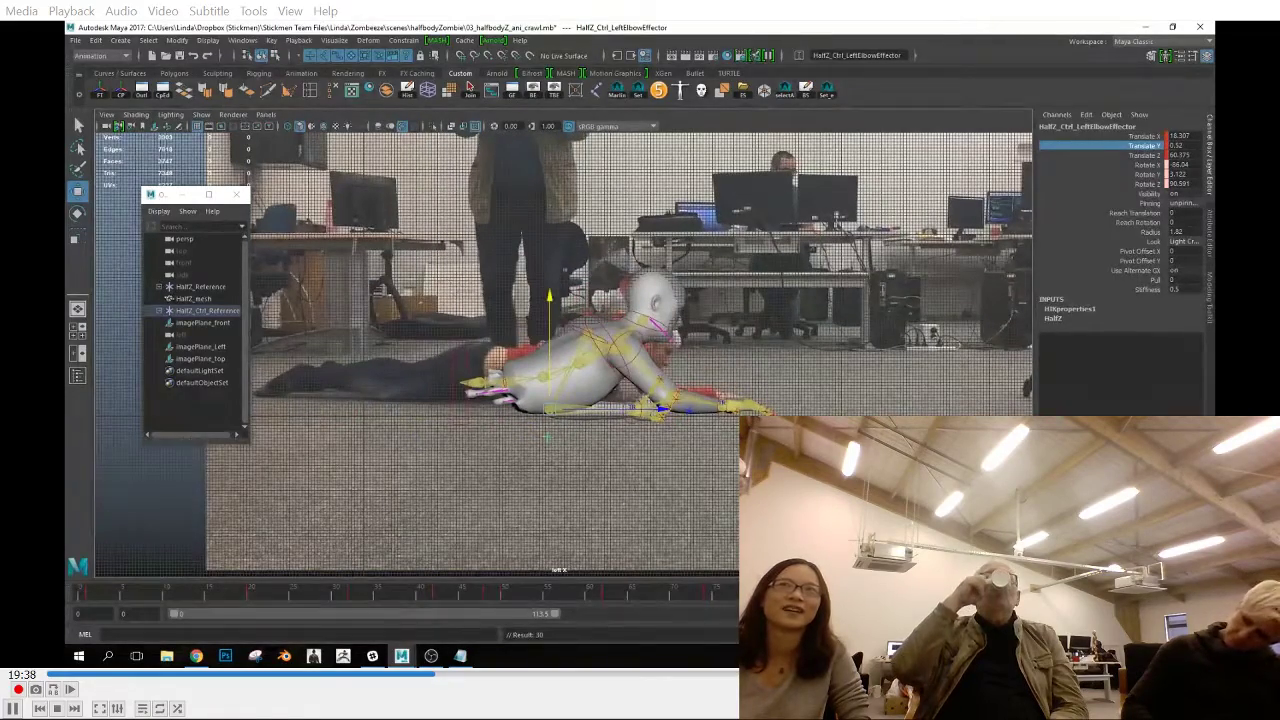
Return to frame 1 and hide the reference image planes and the grid in the left view
click(86, 597)
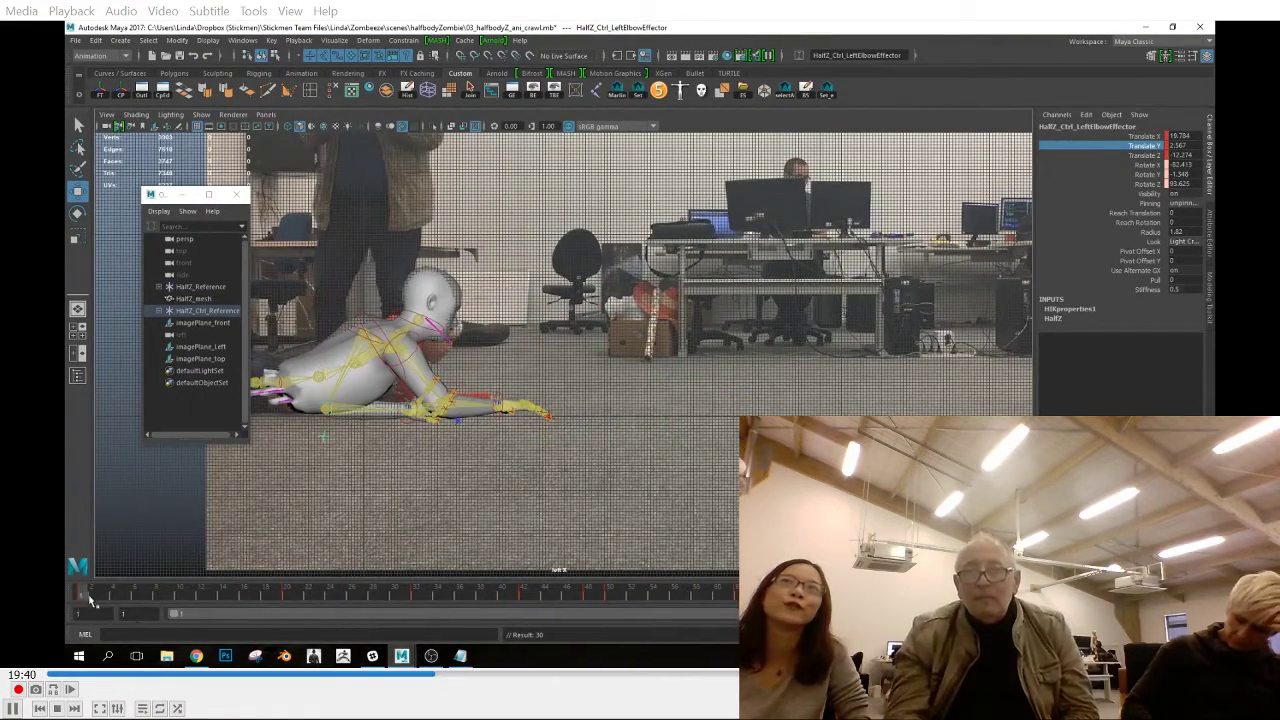
click(201, 114)
click(211, 589)
click(201, 114)
click(224, 286)
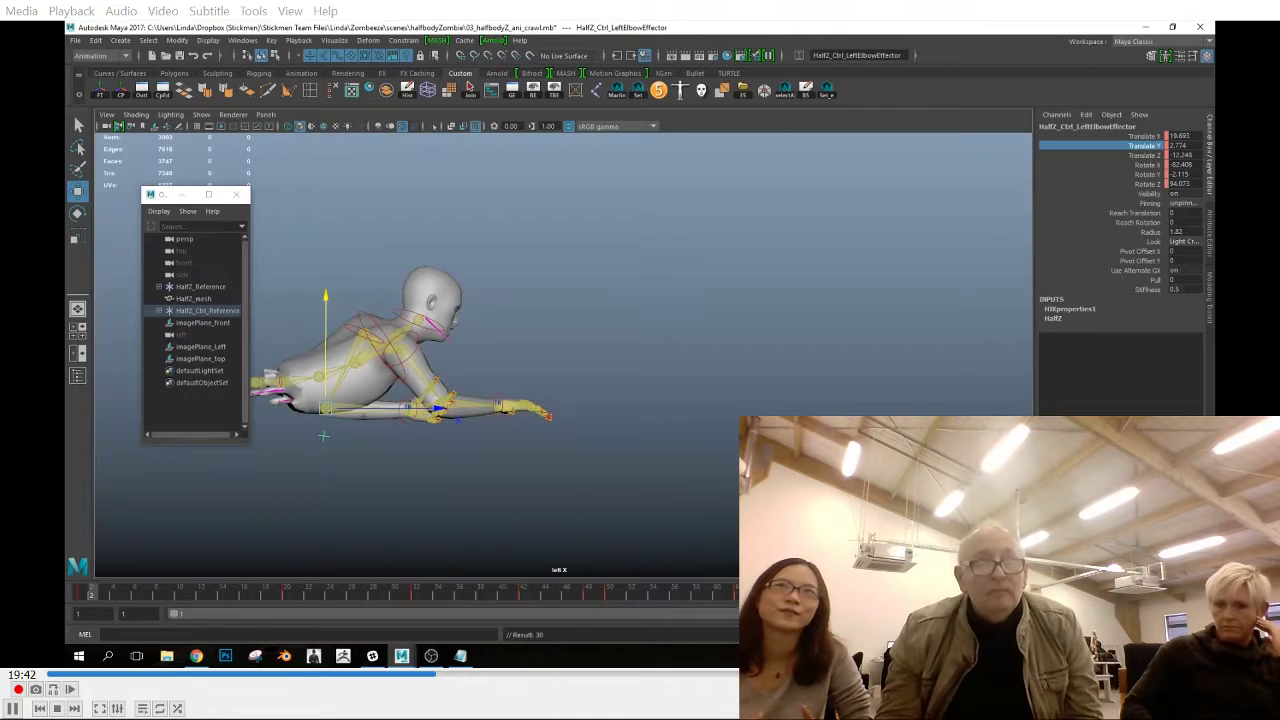
Play the crawl without the reference, return to frame 1 and switch to the perspective view
key(alt+v)
key(space)
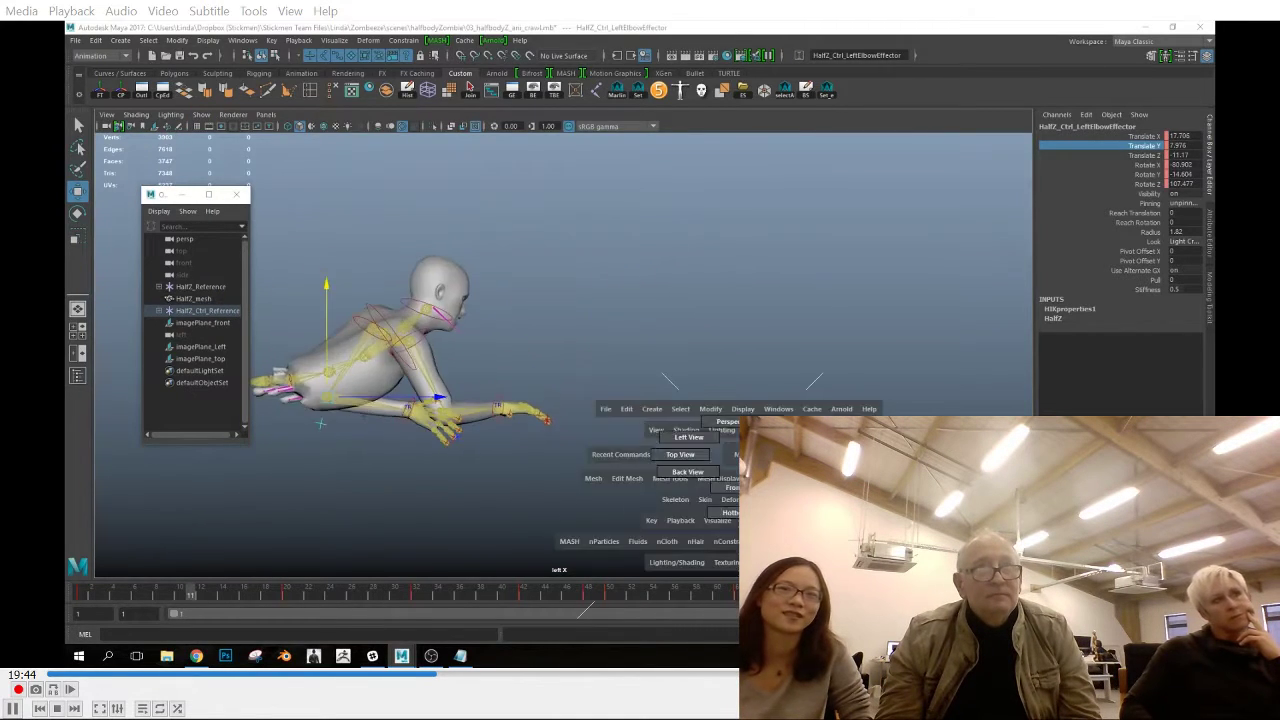
drag(737, 454, 737, 482)
key(Escape)
click(80, 594)
click(425, 393)
key(space)
alt+drag(479, 443, 542, 474)
Create a locator at the origin
click(122, 42)
click(143, 216)
alt+drag(632, 370, 523, 378)
shift+drag(440, 414, 543, 320)
Snap the locator to the right elbow effector with a point constraint that has Maintain offset off
click(448, 425)
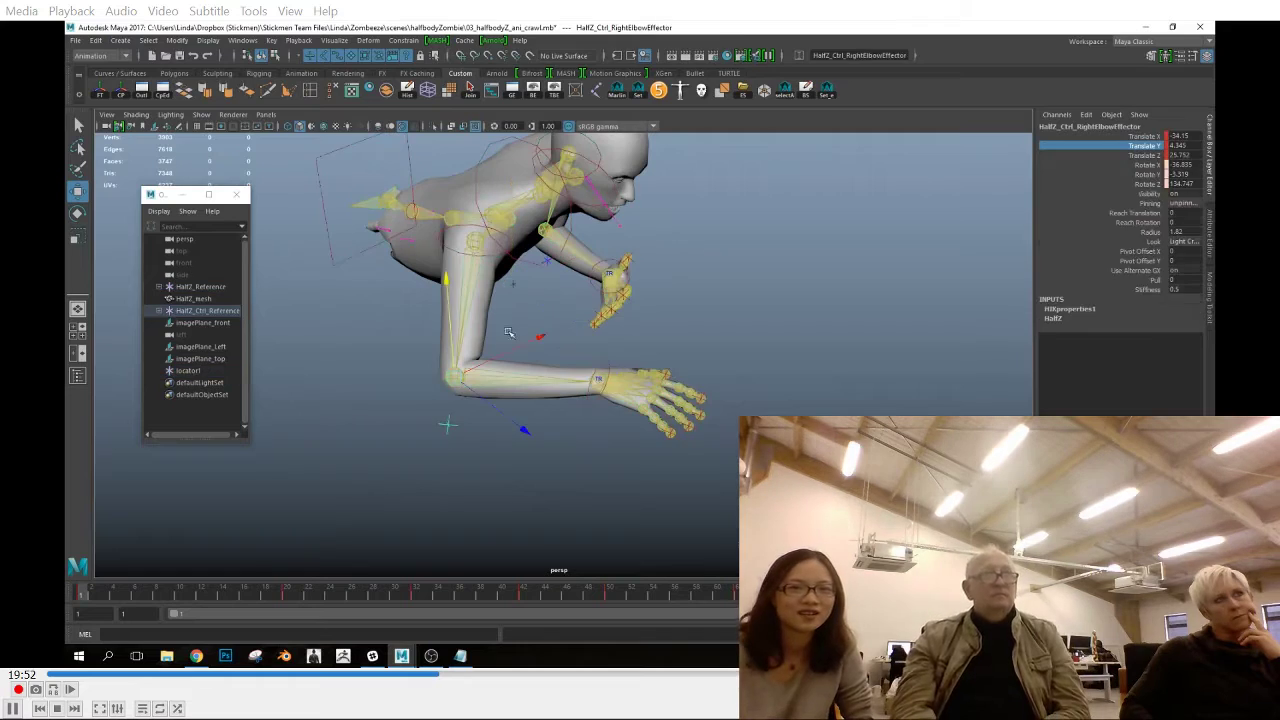
shift+click(513, 285)
click(335, 41)
mouse_move(404, 41)
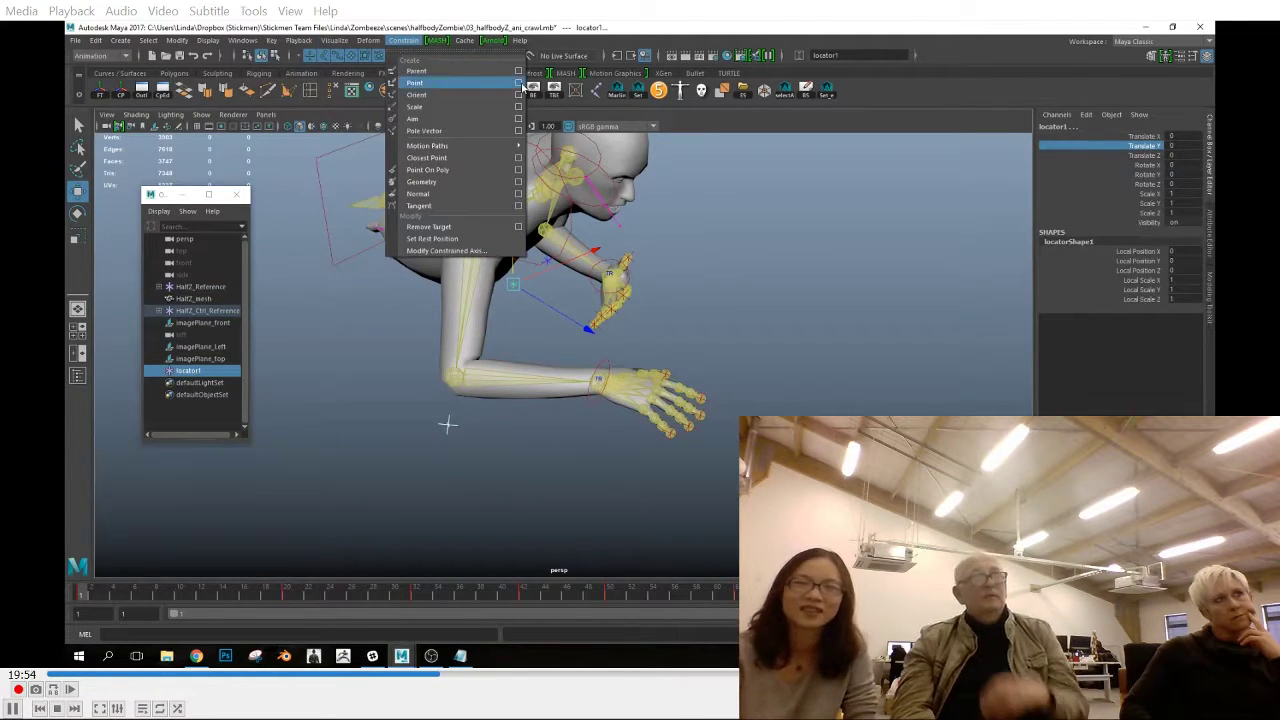
click(518, 82)
drag(669, 104, 1043, 116)
alt+drag(447, 424, 387, 404)
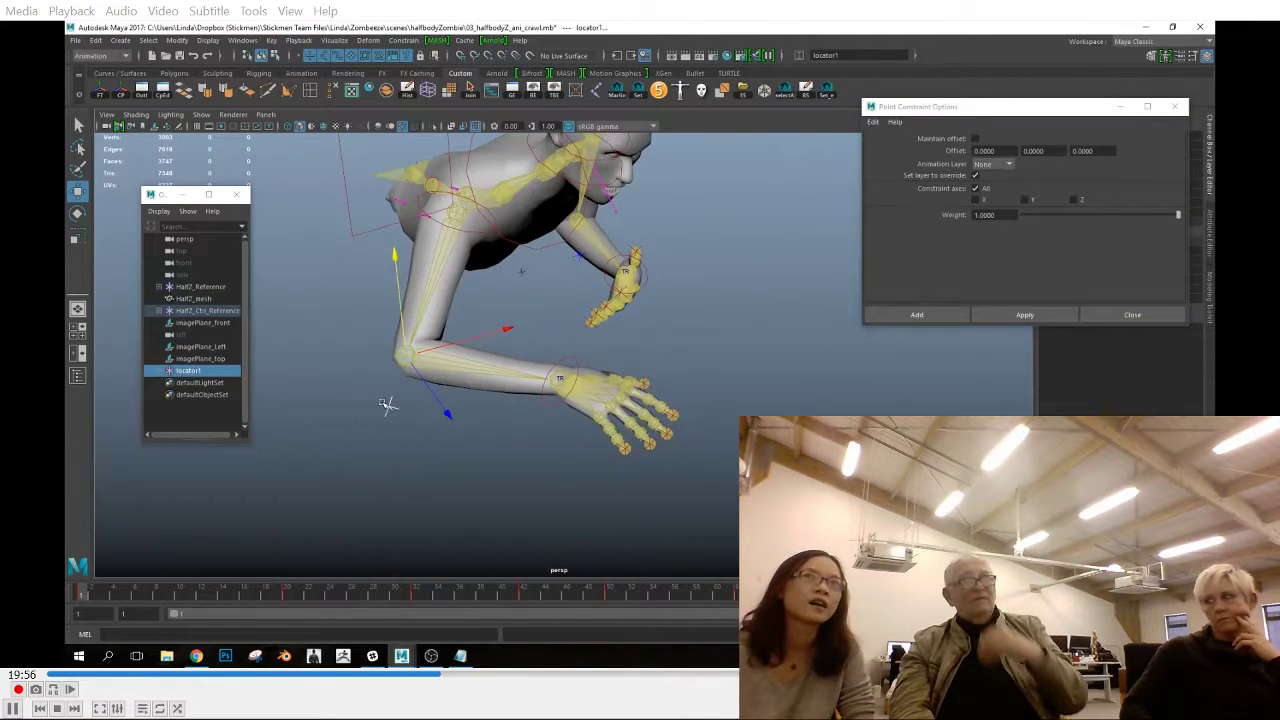
Point-constrain locator1 to the hips effector with Maintain offset on
alt+drag(360, 300, 387, 284)
ctrl+click(190, 371)
click(975, 139)
click(1025, 315)
Duplicate locator1 and delete the point constraint copied with the duplicate
alt+drag(820, 372, 295, 449)
key(ctrl+d)
click(159, 395)
click(206, 408)
key(Delete)
Snap locator2 to the right wrist effector and point-constrain it to the hips effector with Maintain offset on
click(553, 416)
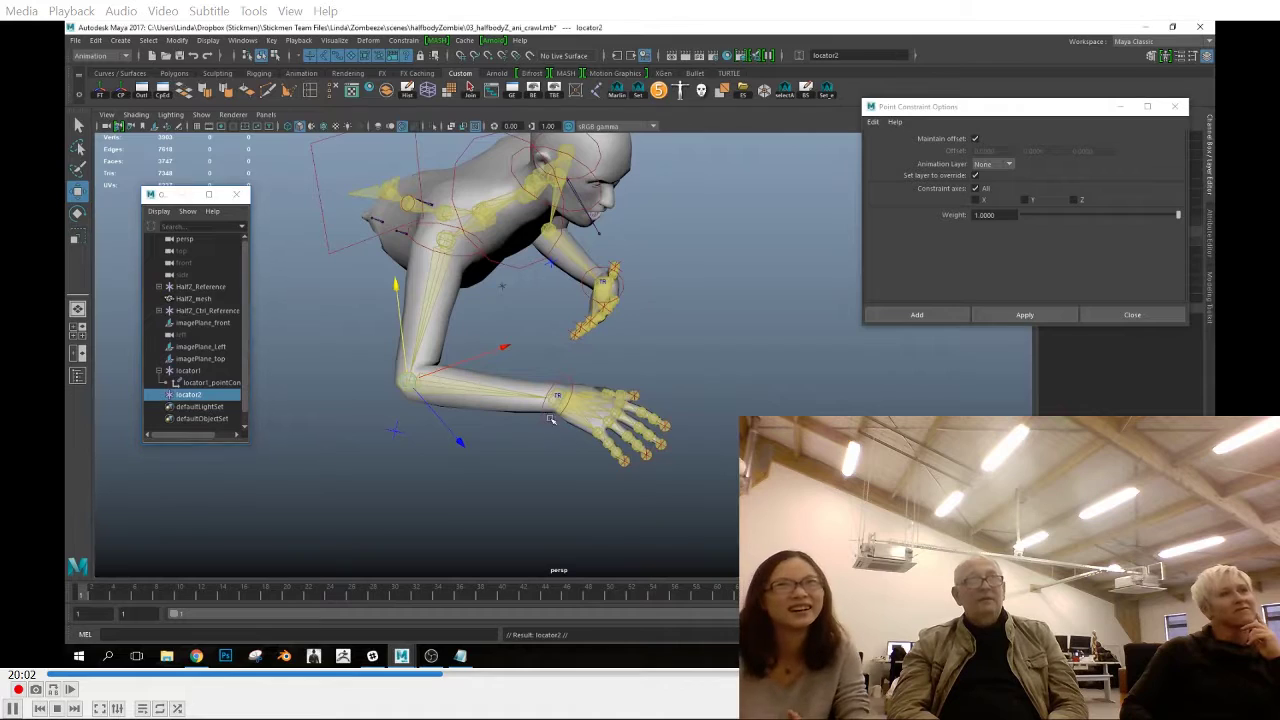
ctrl+click(190, 395)
click(975, 139)
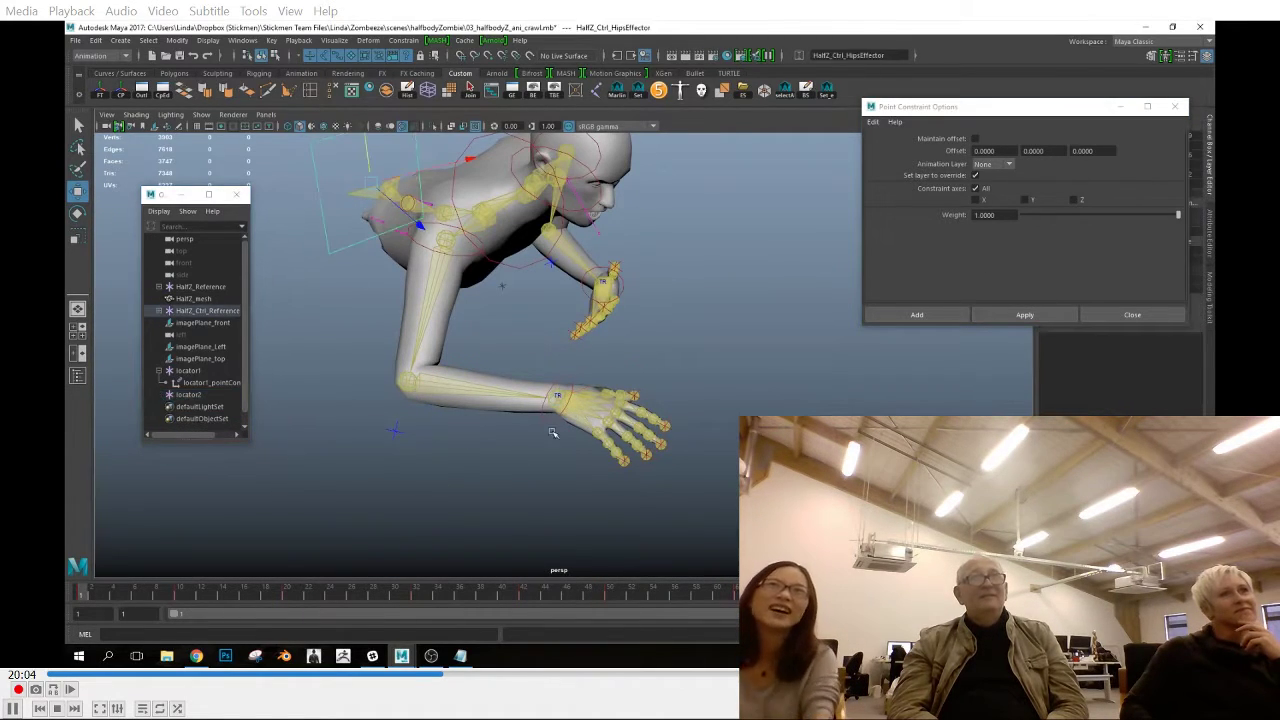
click(1025, 315)
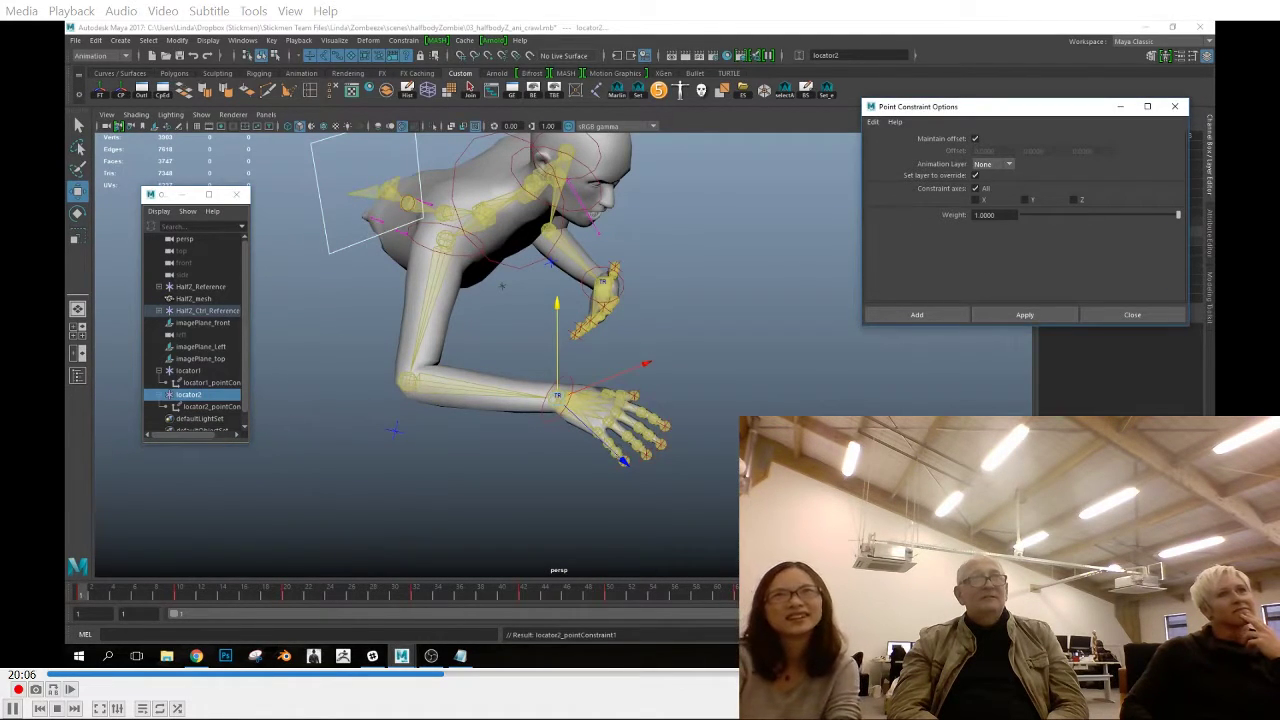
Hide the joints in the perspective view and check the locators against the right arm effectors with the polygons temporarily hidden
scroll(560, 380, down, 3)
alt+middle_drag(560, 390, 632, 350)
scroll(600, 350, up, 5)
click(192, 371)
click(472, 383)
click(202, 115)
click(218, 298)
click(202, 115)
click(218, 226)
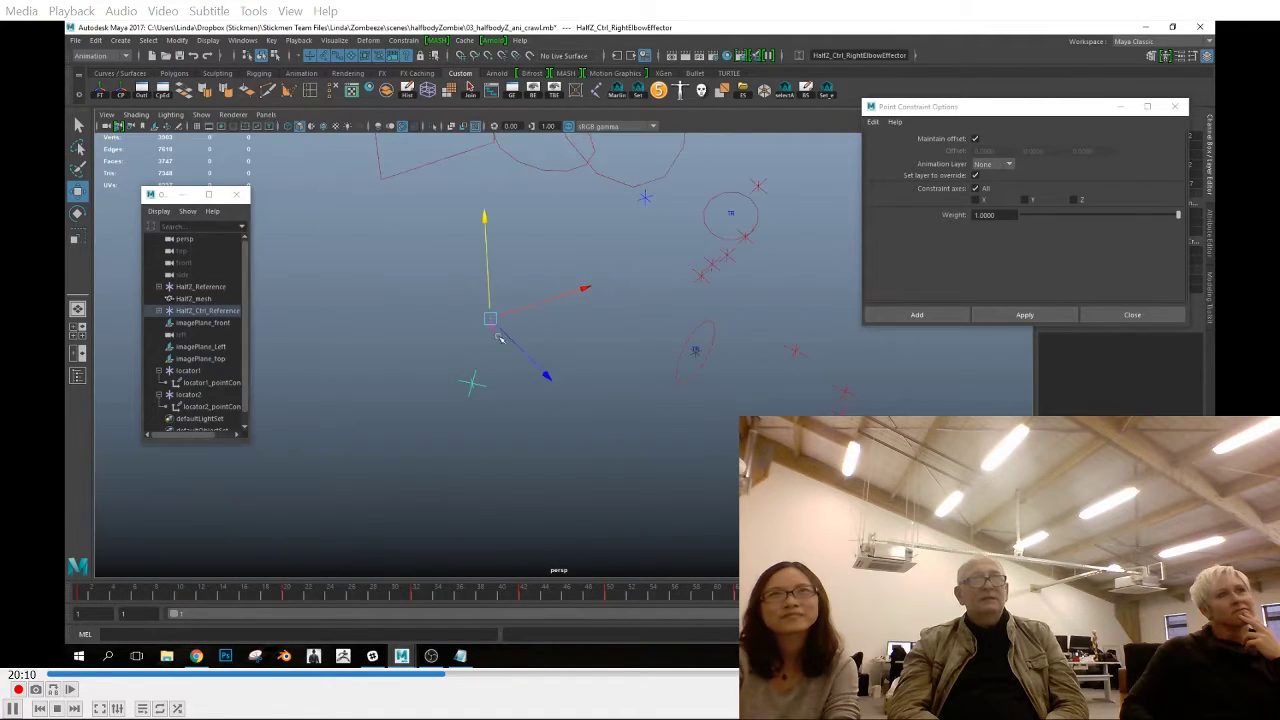
drag(697, 354, 645, 368)
click(202, 115)
click(240, 226)
Return to frame 1, delete locator2's point constraint and apply a new one with Maintain offset on
scroll(660, 411, down, 4)
click(651, 350)
click(82, 596)
mouse_move(650, 368)
mouse_down()
mouse_move(655, 440)
mouse_move(634, 380)
mouse_up()
alt+drag(589, 451, 565, 445)
click(208, 409)
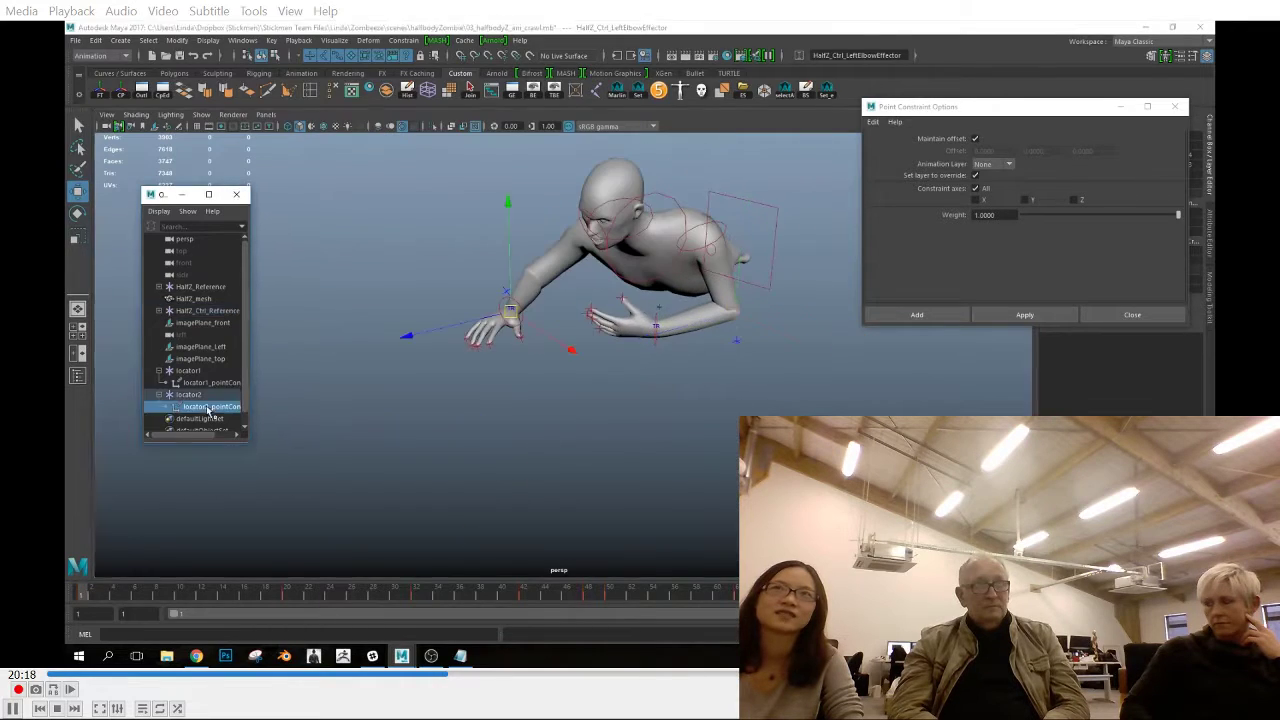
key(Delete)
click(202, 396)
click(1025, 315)
Duplicate locator2 as locator3 and delete the point constraint copied with it
alt+drag(600, 390, 592, 387)
key(ctrl+d)
click(159, 419)
drag(183, 441, 183, 469)
click(208, 431)
key(Delete)
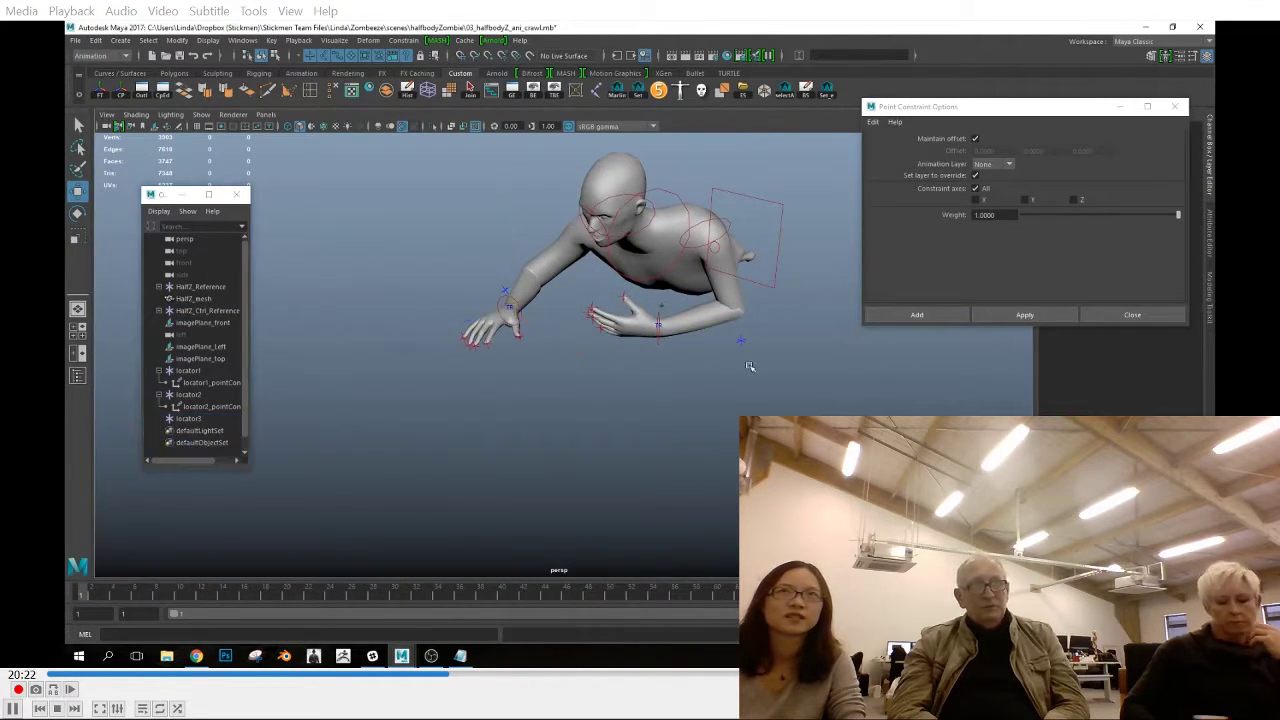
Snap locator3 to the left elbow effector with a point constraint without offset, and delete that constraint
click(741, 341)
ctrl+click(188, 419)
click(403, 41)
click(516, 84)
click(975, 139)
click(1025, 315)
click(208, 431)
key(Delete)
Point-constrain locator3 to the hips effector with Maintain offset on
click(760, 283)
ctrl+click(188, 419)
click(975, 139)
click(1025, 315)
Examine the locators around the arm effectors with the polygons temporarily hidden, and return to frame 1 in shaded display
alt+drag(645, 395, 560, 514)
click(393, 455)
alt+drag(393, 455, 440, 450)
click(201, 115)
click(222, 226)
scroll(522, 400, up, 3)
key(v)
key(a)
scroll(370, 212, up, 2)
click(201, 115)
click(226, 226)
scroll(522, 350, up, 3)
key(5)
click(393, 455)
click(81, 593)
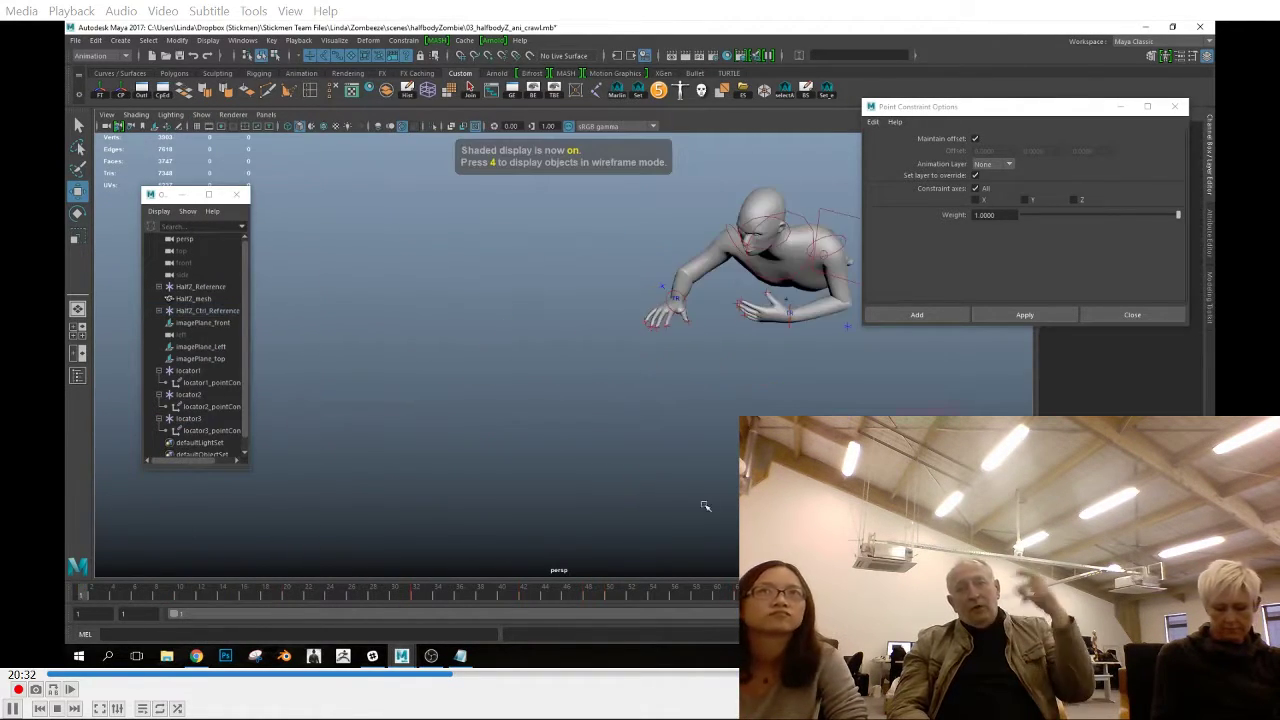
Play the crawl in the front view to check the body motion
key(space)
key(space)
key(alt+v)
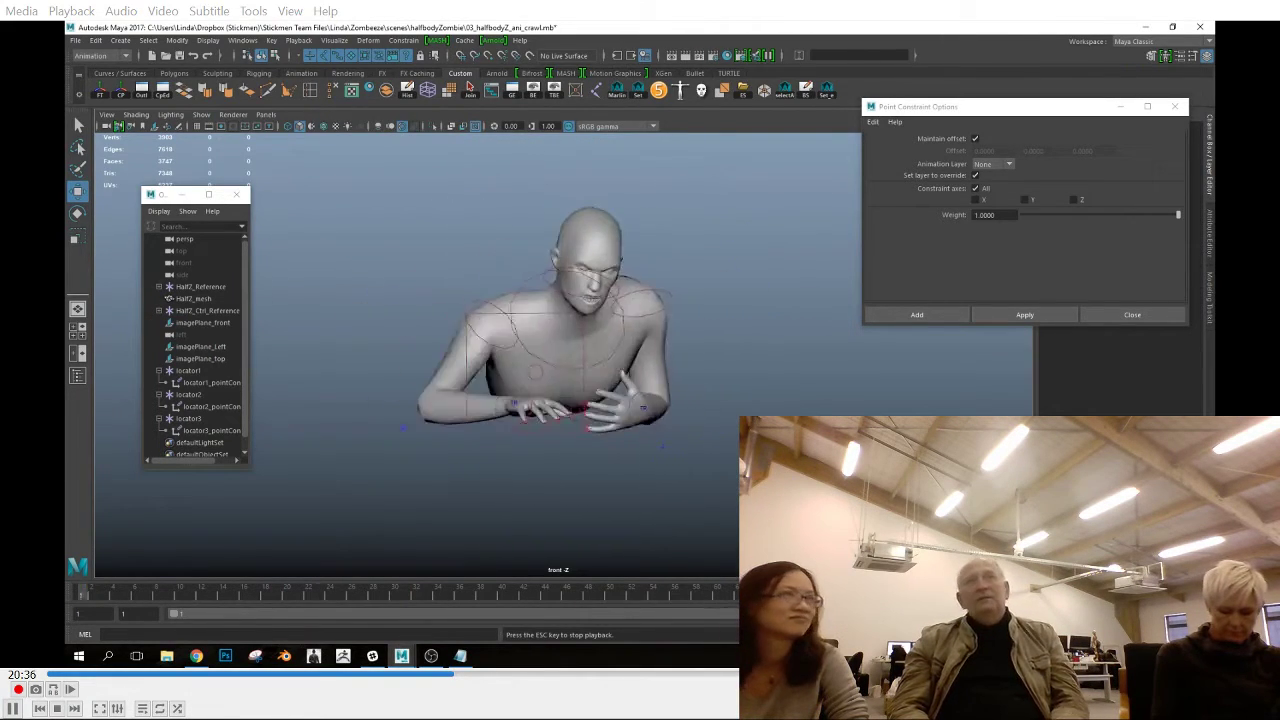
key(space)
key(space)
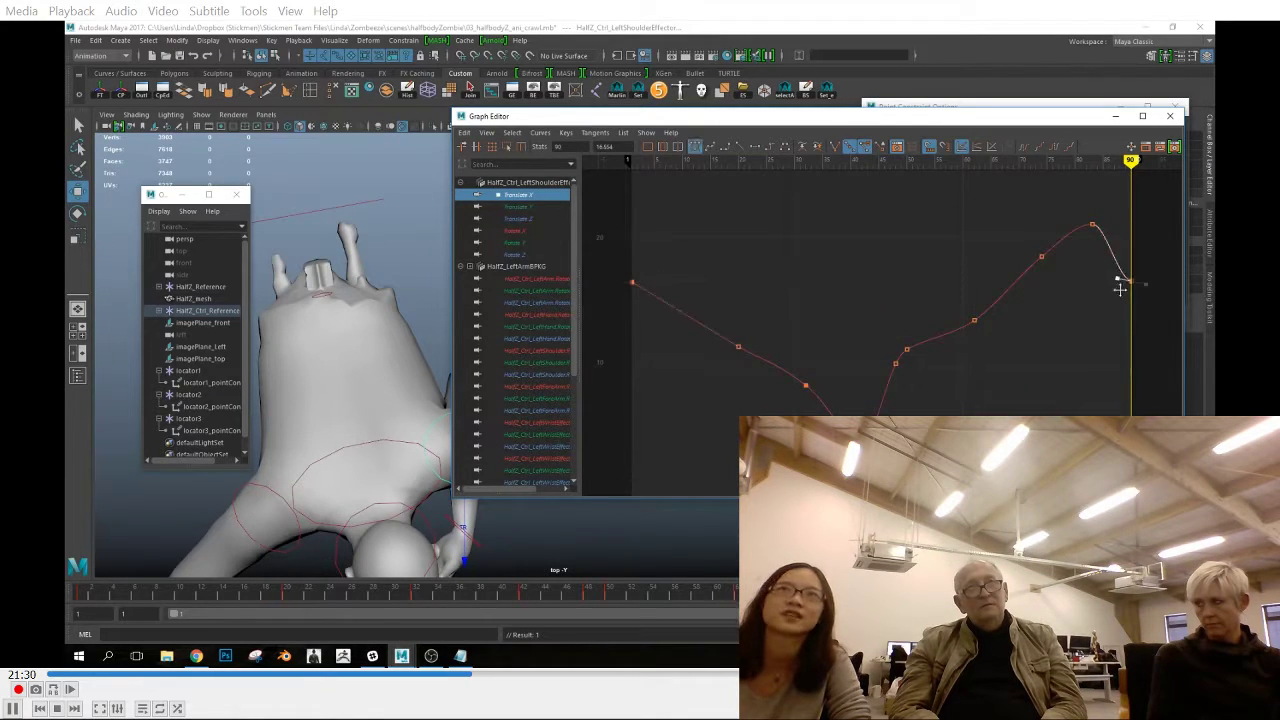
Smooth the left shoulder effector's Translate Y tangents at frames 20, 32 and 42, and check its first and last keys
click(518, 219)
click(518, 207)
drag(725, 251, 750, 283)
click(755, 147)
drag(794, 228, 875, 278)
click(755, 148)
click(1032, 406)
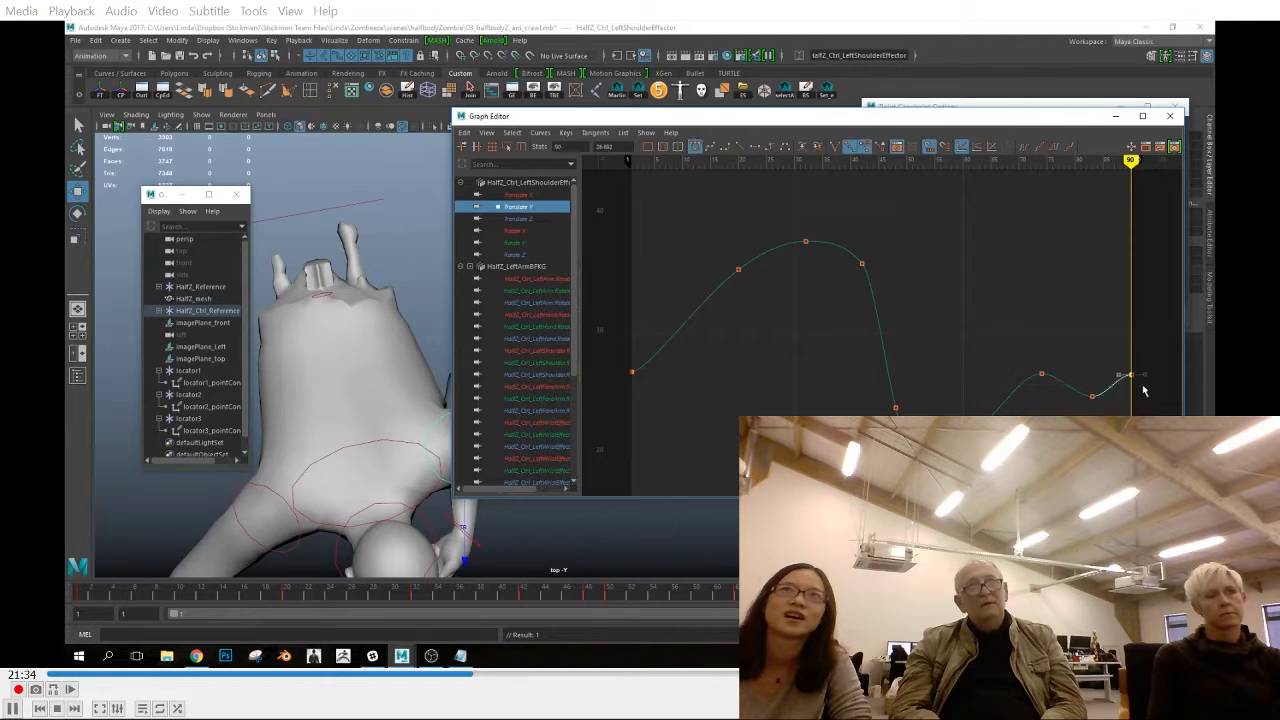
key(ctrl+z)
drag(688, 348, 642, 394)
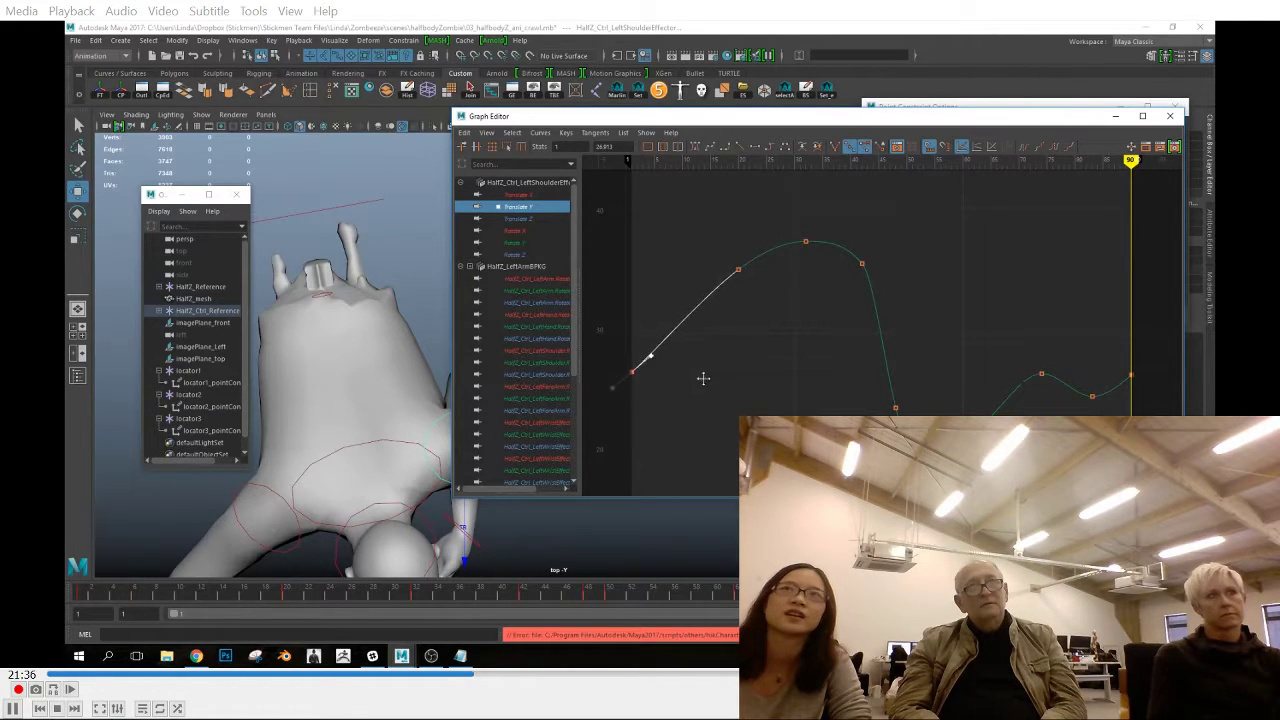
Adjust the left shoulder effector's Translate Z tangents around the middle keys and check its Rotate X key at frame 32
click(518, 219)
key(a)
drag(788, 366, 820, 395)
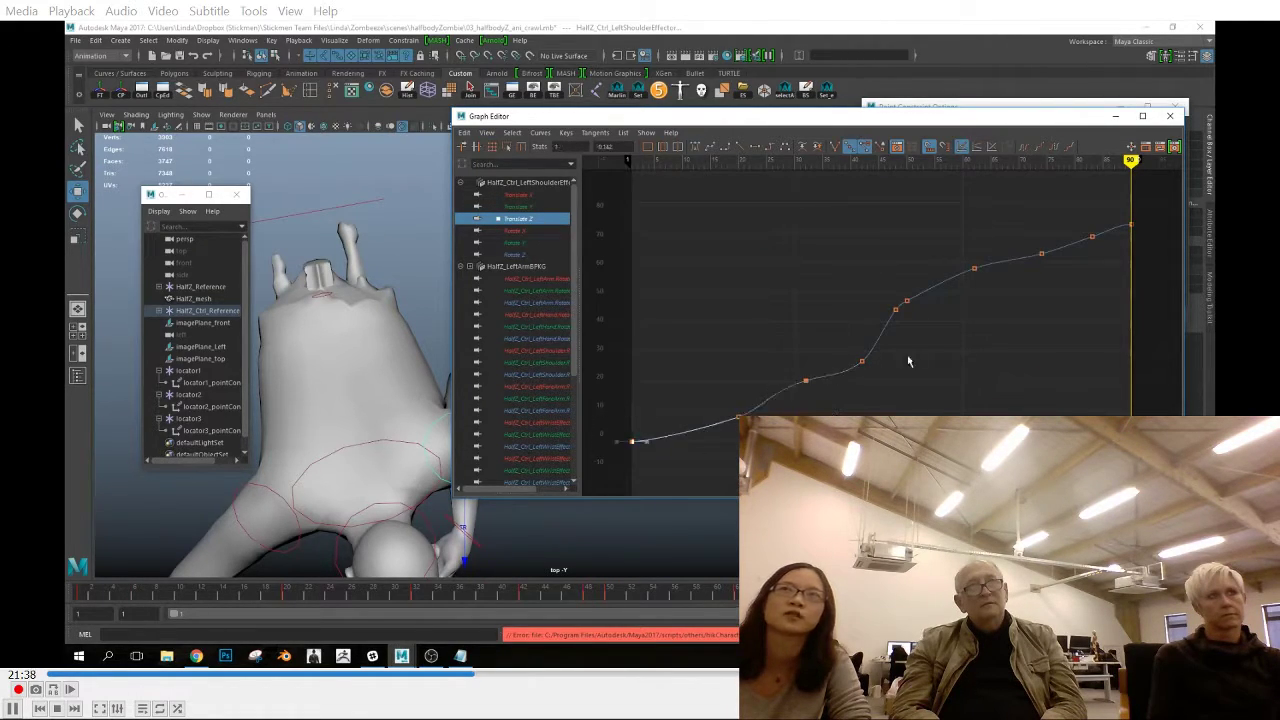
click(756, 148)
drag(882, 290, 911, 336)
click(516, 231)
key(a)
drag(790, 216, 816, 260)
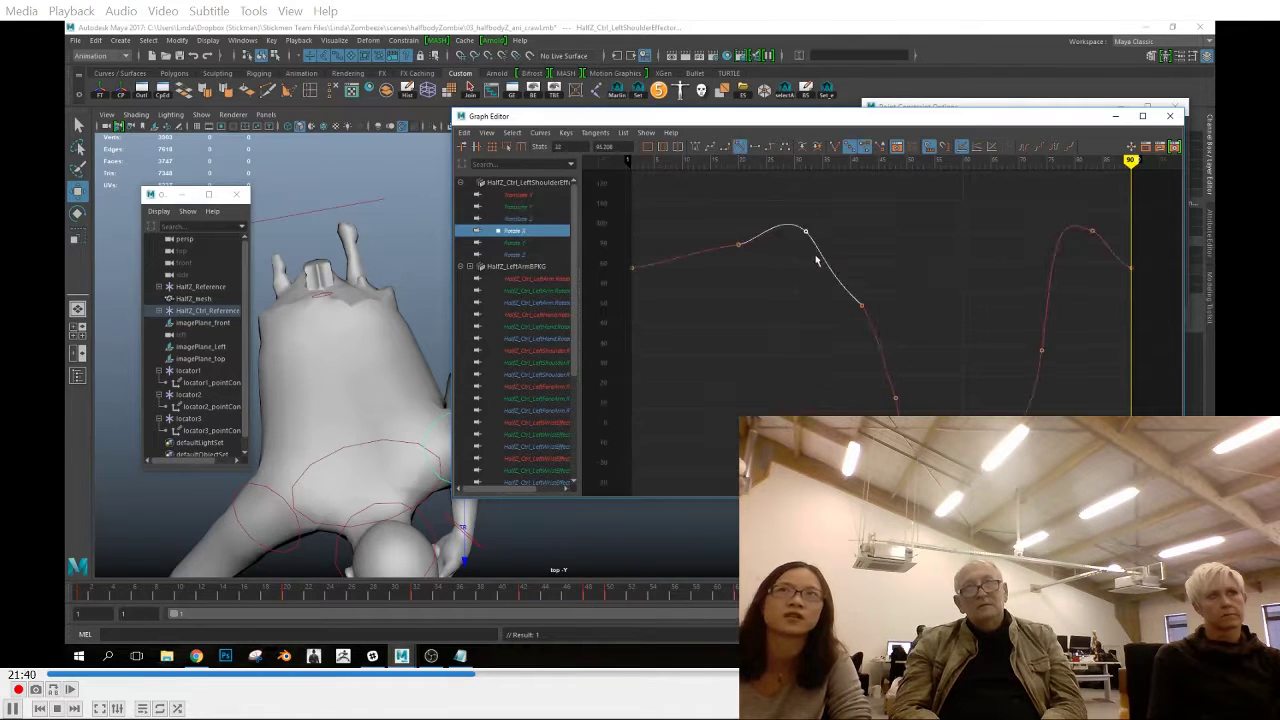
Examine the Translate X, Y and Z curves of the chest end effector and the neighbouring body controls
click(319, 461)
click(518, 195)
key(a)
click(518, 207)
key(a)
click(518, 219)
key(a)
click(343, 526)
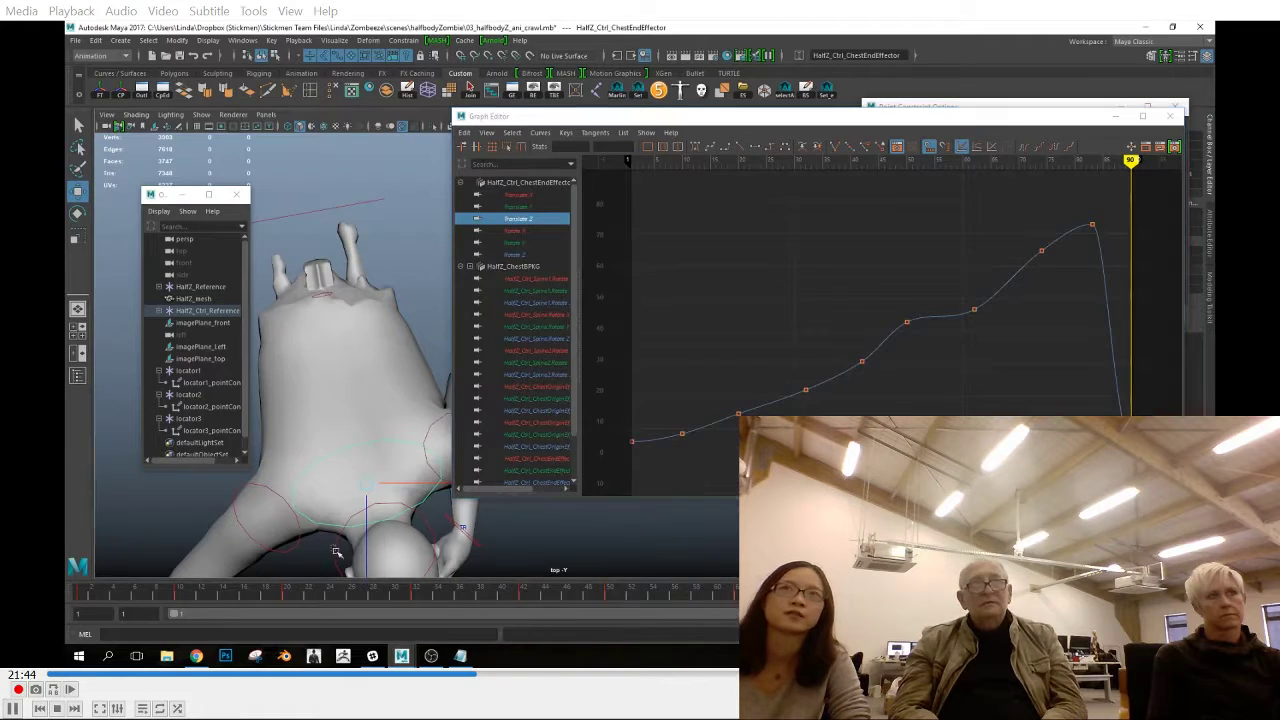
click(518, 219)
key(a)
click(342, 529)
click(518, 195)
key(a)
click(518, 207)
key(a)
click(518, 219)
key(a)
Smooth the right wrist effector's Translate X tangents at frames 42 and 50 and check the key at frame 90
alt+middle_drag(311, 437, 397, 422)
click(343, 473)
click(518, 195)
key(a)
click(862, 237)
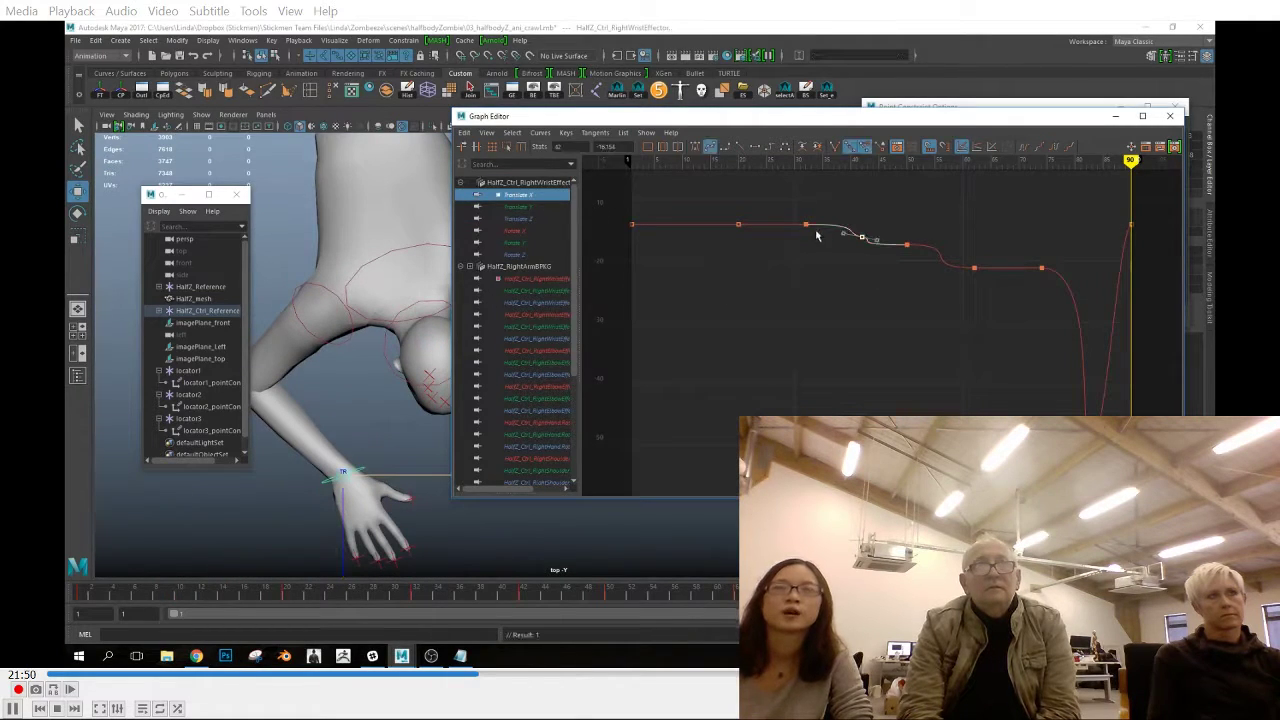
drag(970, 267, 982, 284)
drag(1116, 207, 1144, 256)
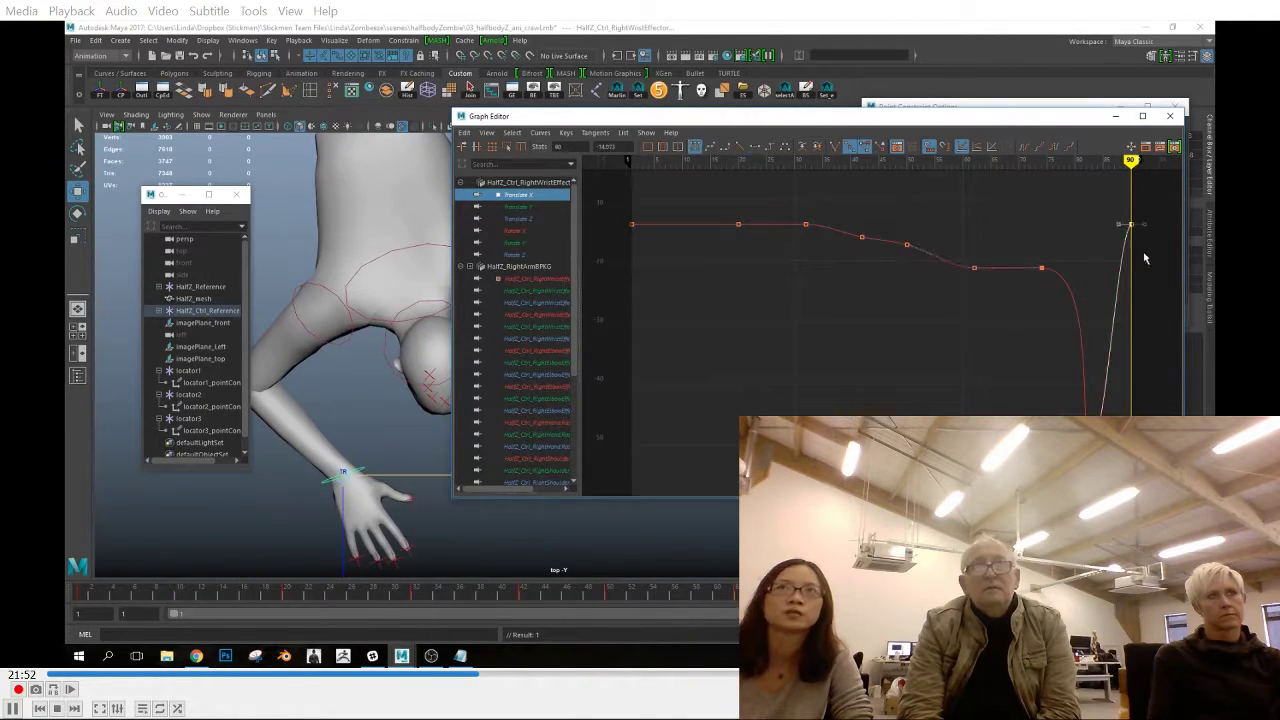
Check the right wrist effector's Translate Y curve and adjust the tangents on its Translate Z curve
click(518, 207)
key(a)
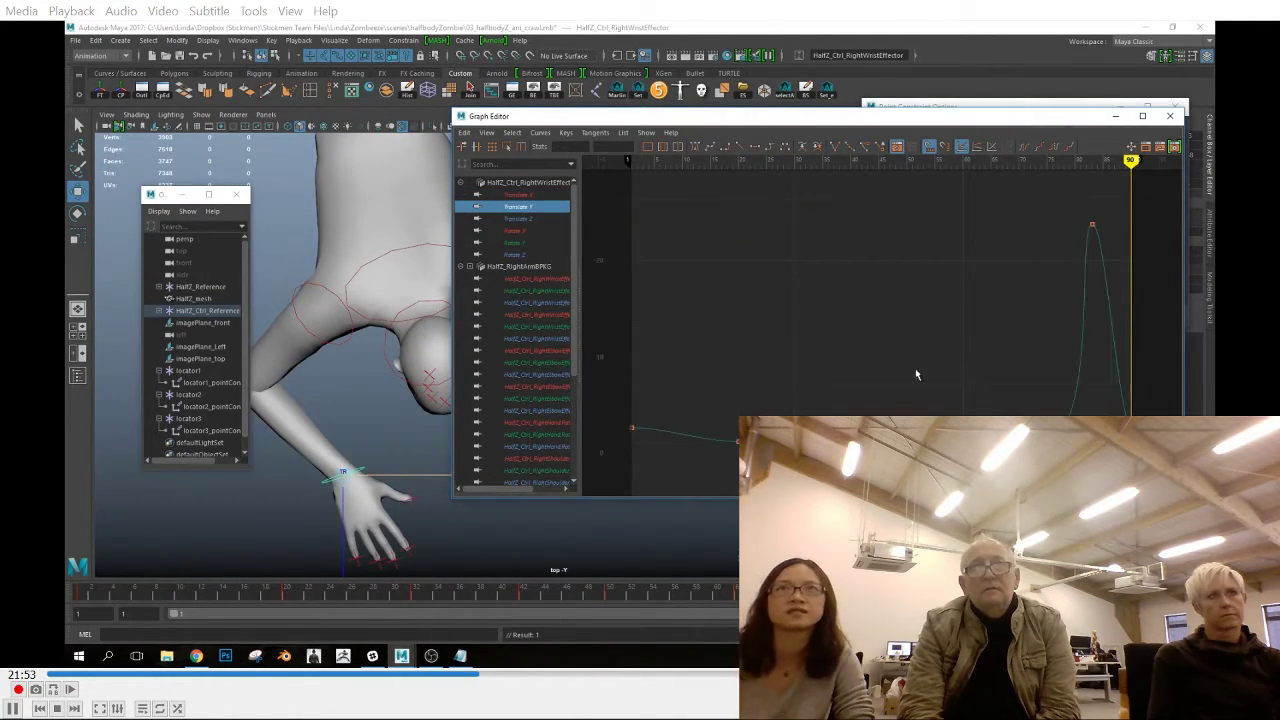
click(532, 219)
key(a)
click(756, 145)
Examine the left wrist effector's Translate and Rotate X curves in the Graph Editor
drag(586, 119, 731, 124)
click(508, 329)
click(617, 202)
key(a)
drag(953, 124, 889, 124)
drag(1214, 200, 1172, 200)
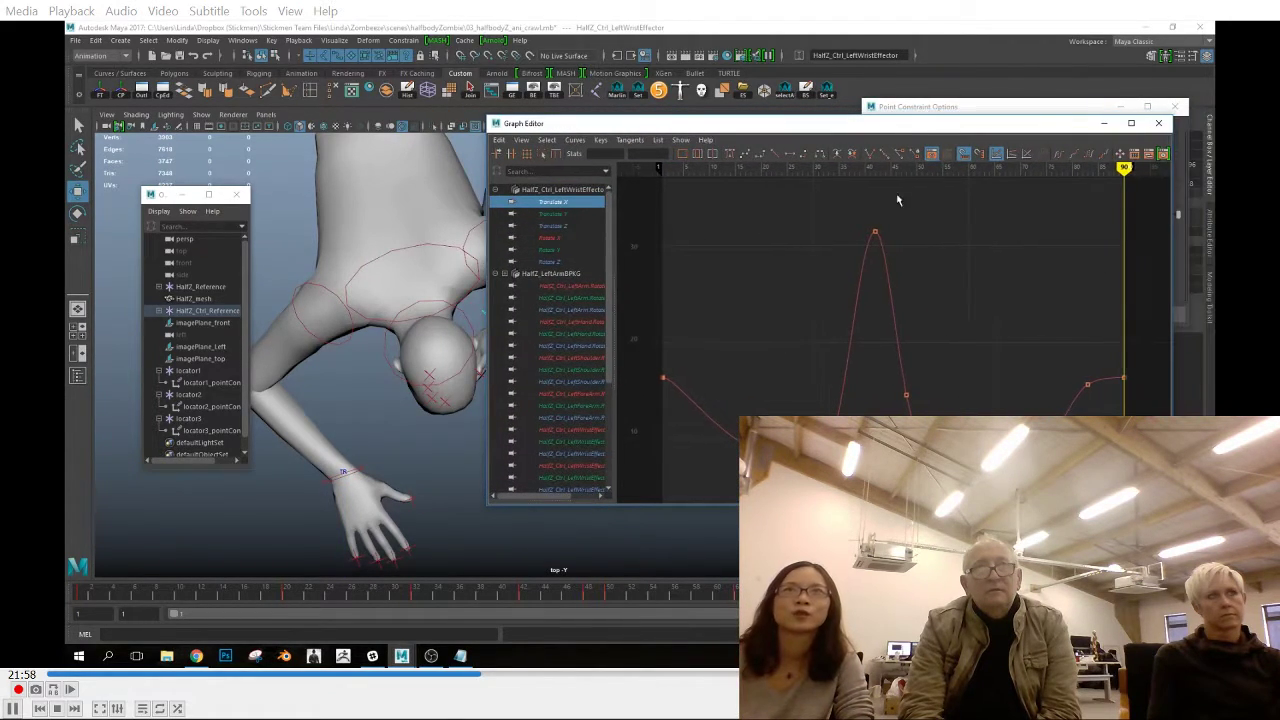
drag(882, 124, 908, 118)
click(597, 210)
click(603, 219)
click(585, 233)
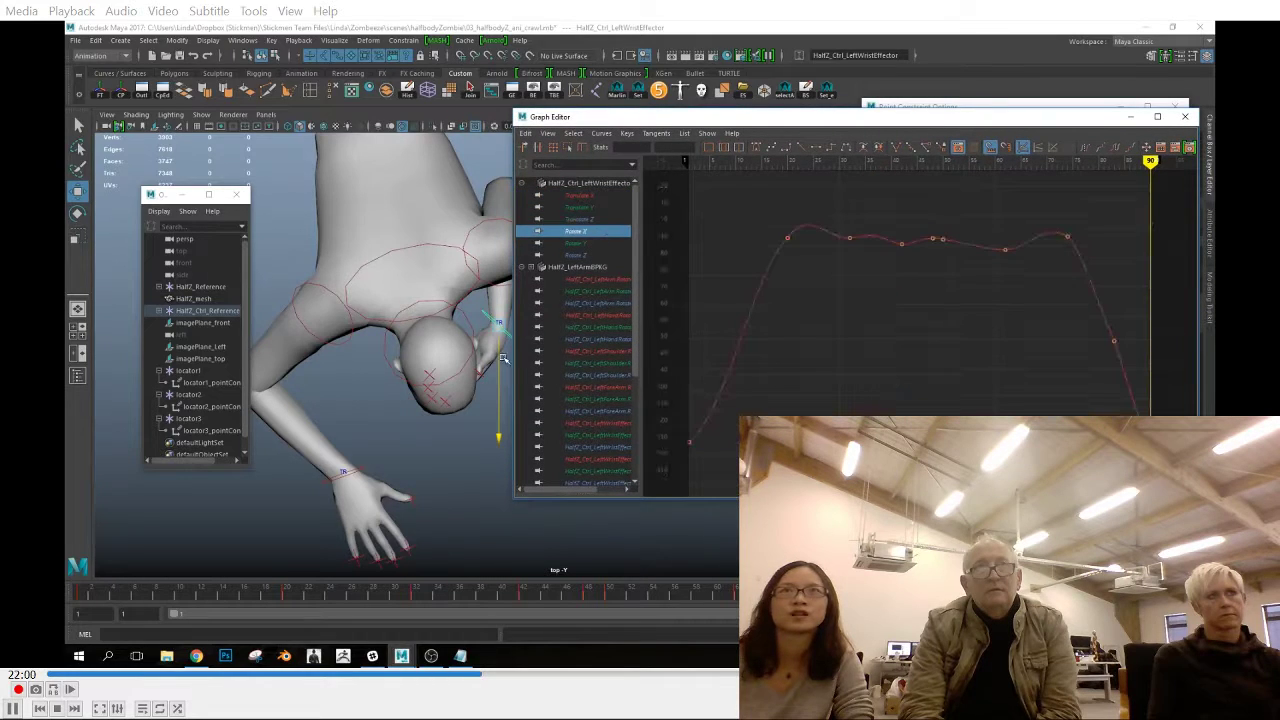
Smooth the right elbow effector's Translate X tangents at frames 20, 32, 50 and 74
drag(165, 196, 112, 201)
click(213, 408)
click(580, 195)
drag(765, 316, 806, 356)
click(770, 147)
drag(832, 276, 870, 314)
click(942, 226)
click(1068, 268)
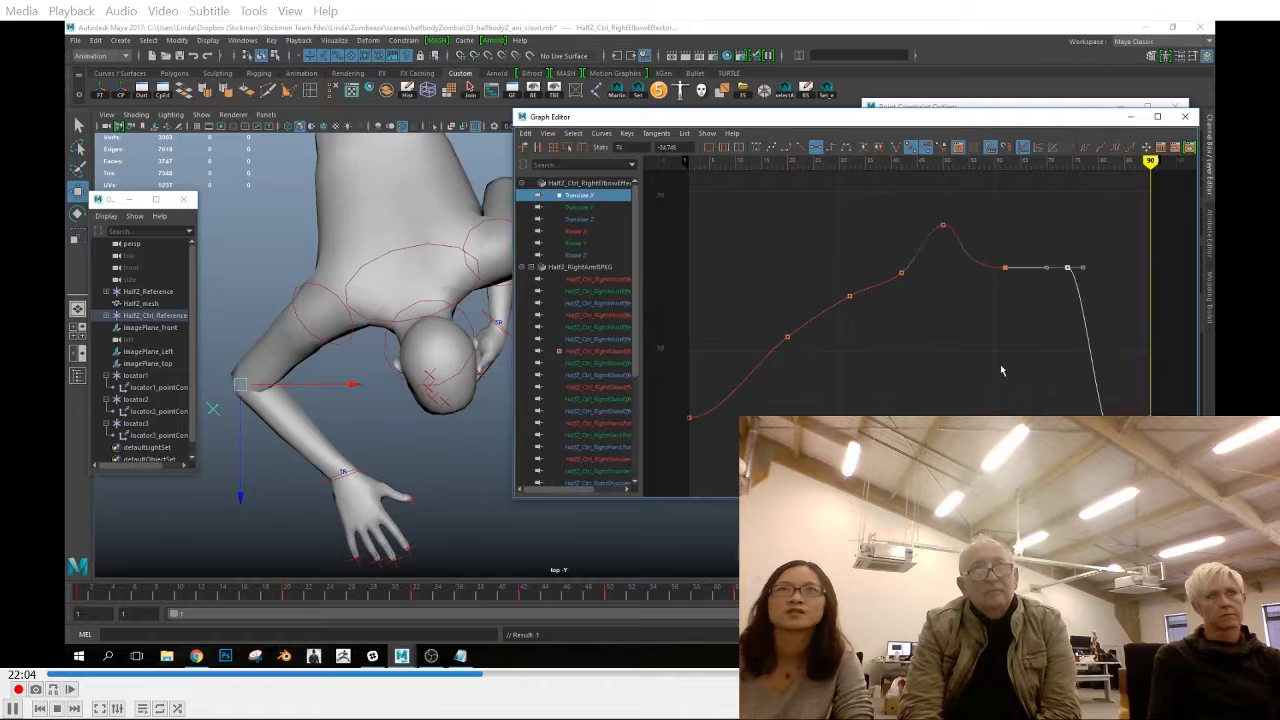
Examine the right elbow effector's Translate Y, Translate Z and Rotate curves
click(590, 208)
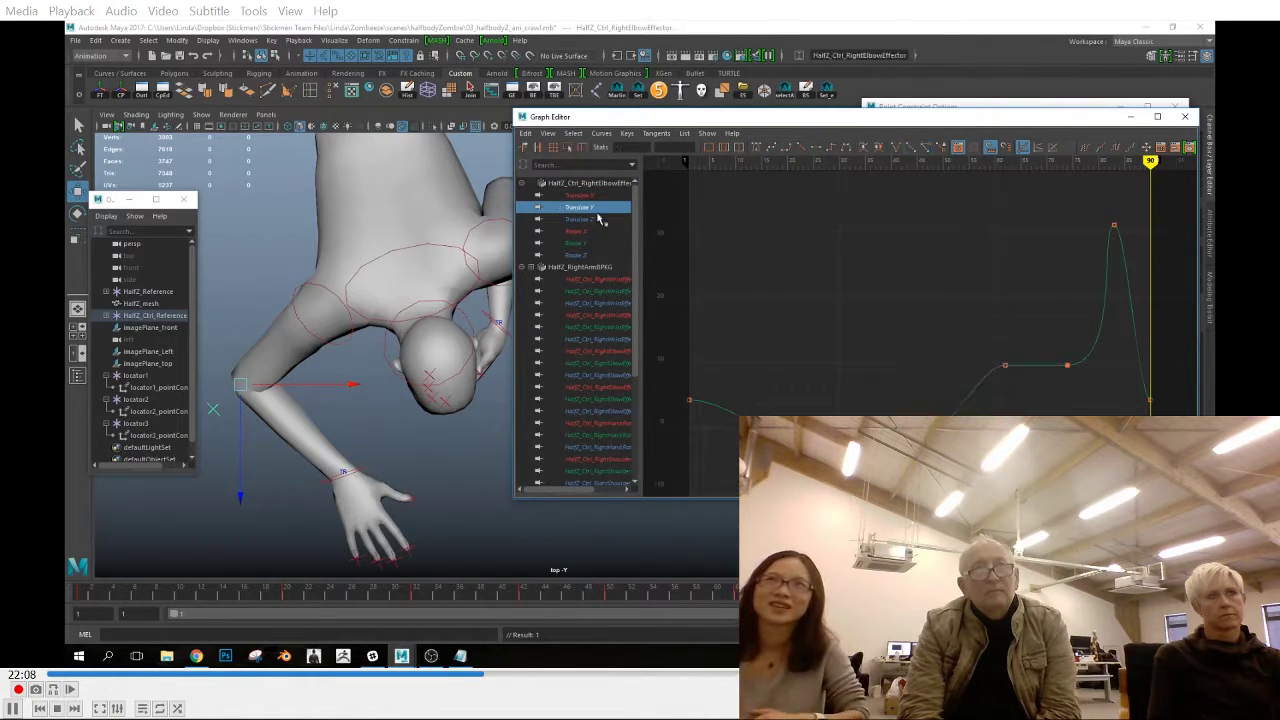
key(Down)
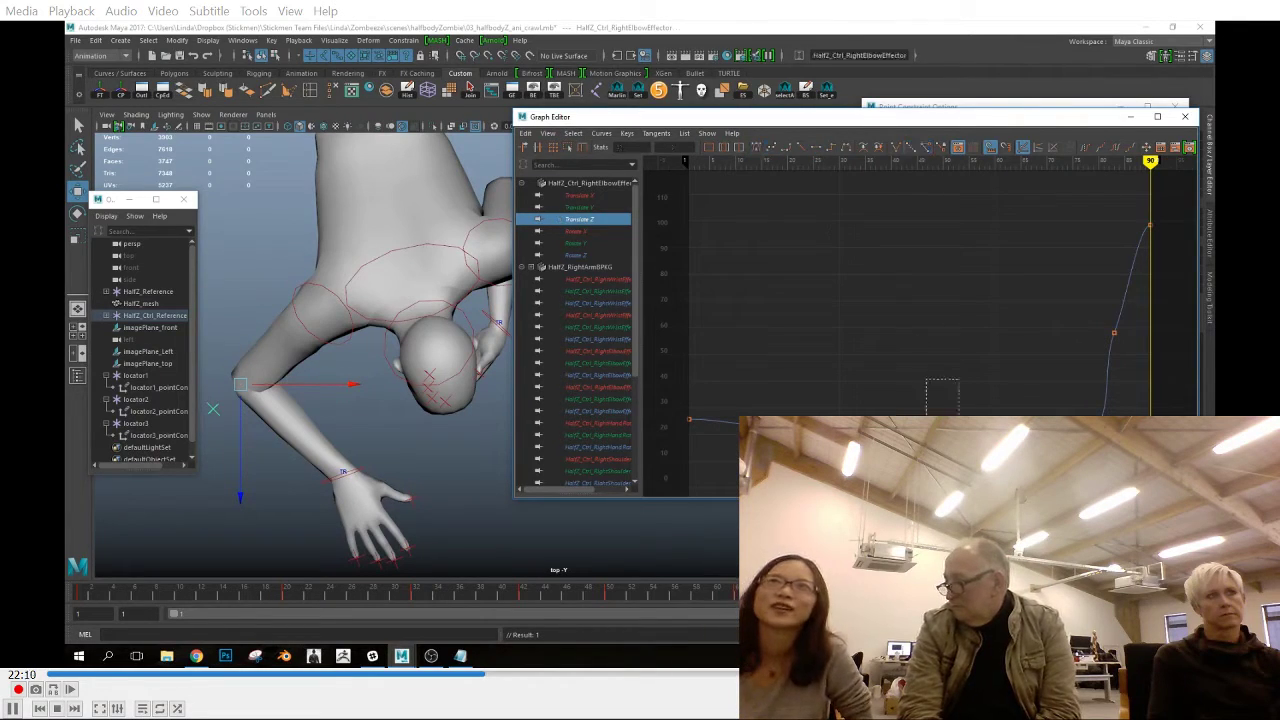
drag(988, 403, 1018, 443)
key(Down)
key(Down)
Check the left wrist effector's Translate X, Y and Z curves
click(492, 319)
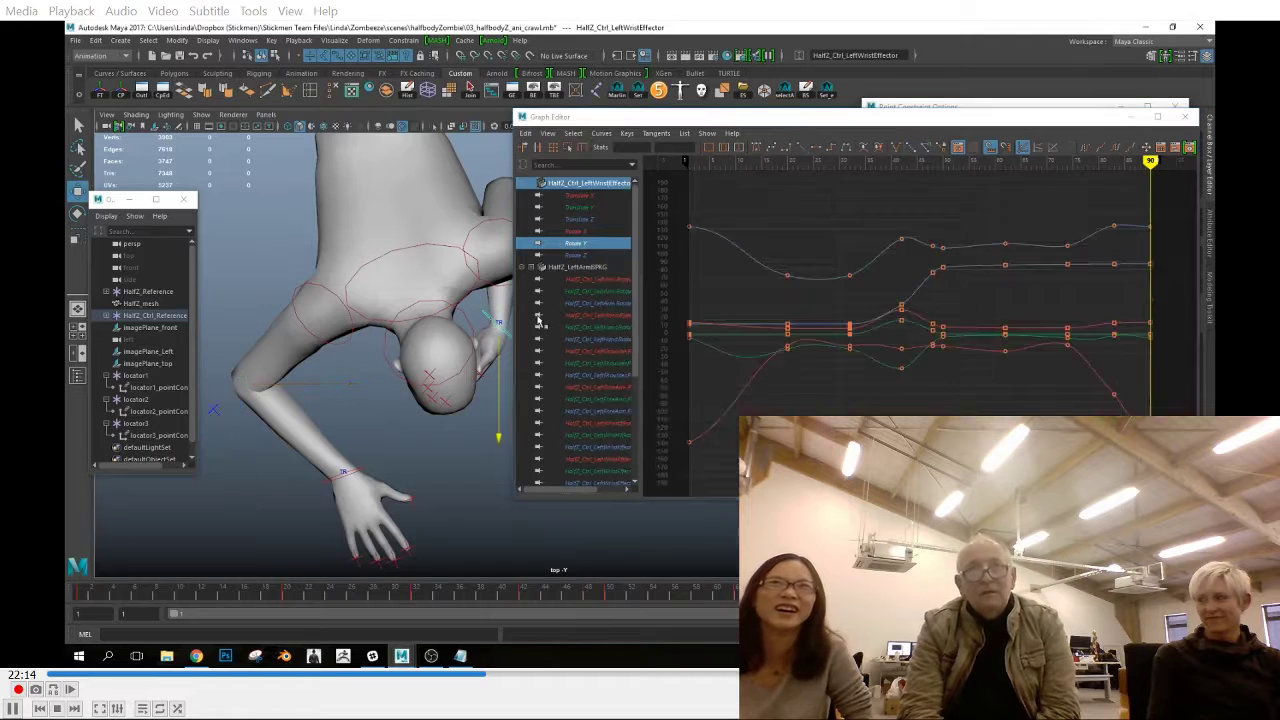
click(580, 195)
key(Down)
Adjust the left elbow effector's Translate X tangents at frame 20 and its Translate Y tangents at frames 1 and 20
key(Down)
alt+middle_drag(490, 320, 352, 345)
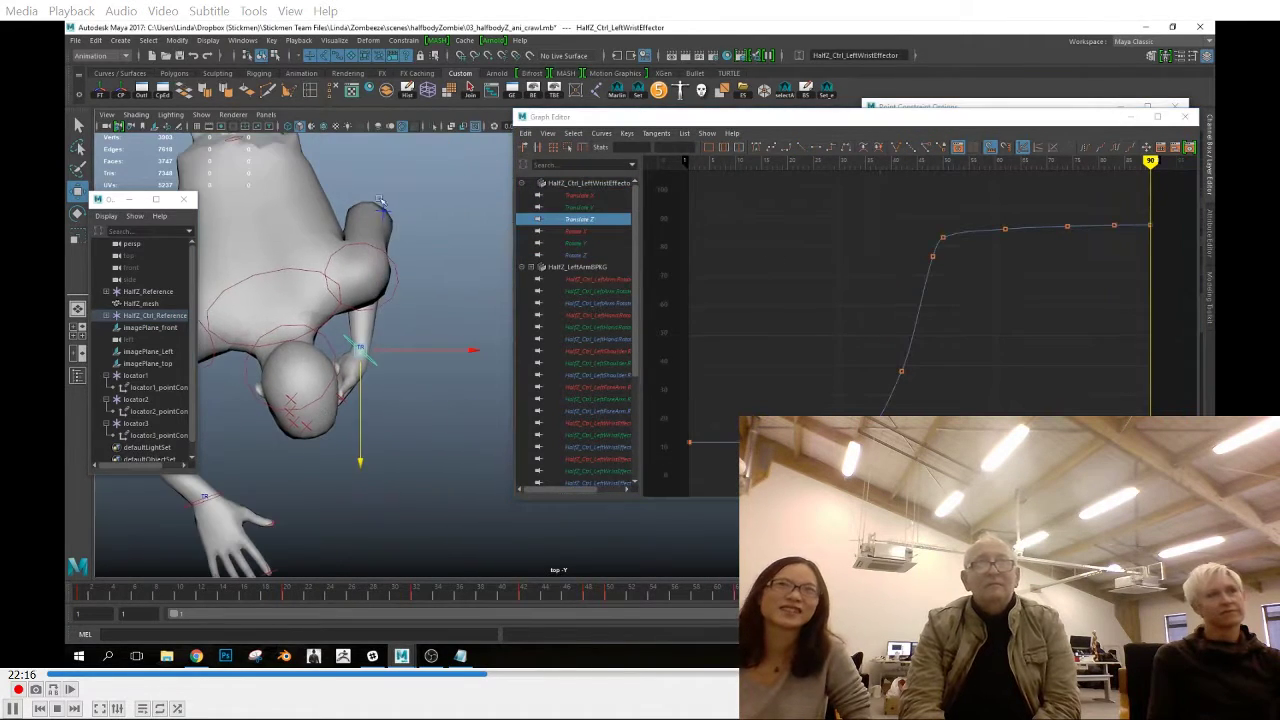
click(379, 214)
click(580, 195)
key(f)
drag(772, 428, 808, 466)
key(Down)
key(f)
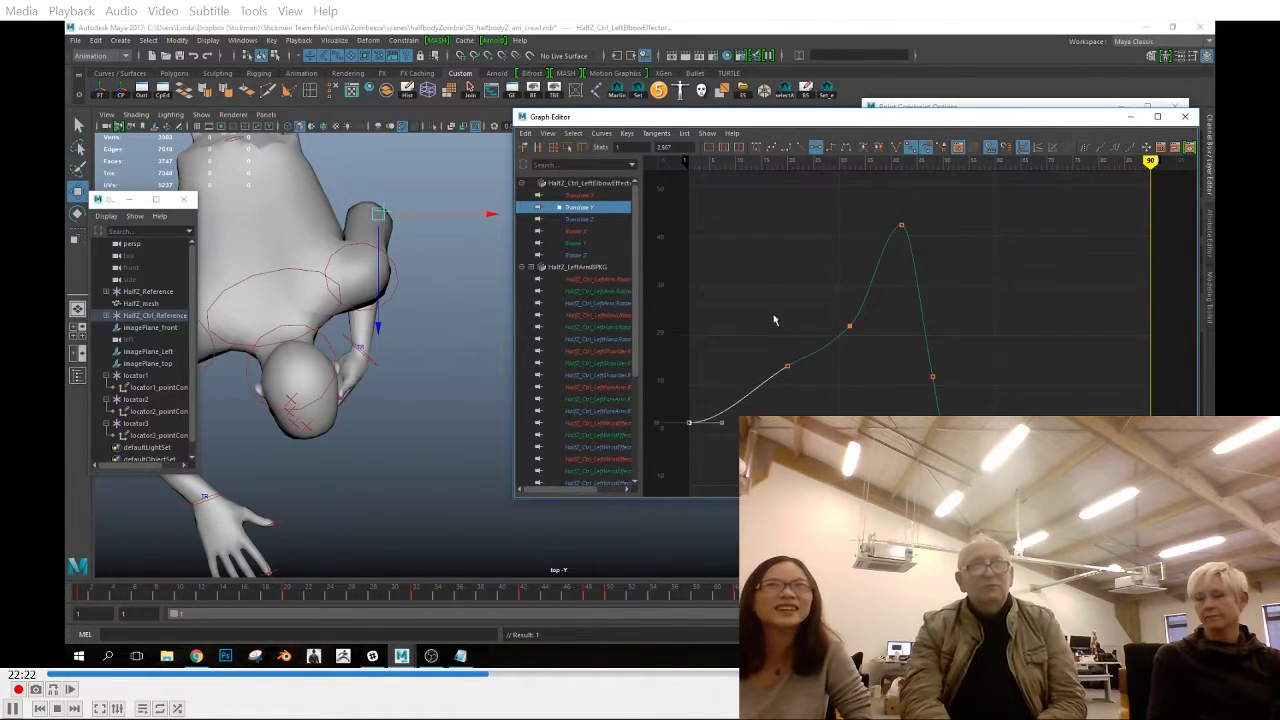
click(787, 366)
Smooth the left elbow effector's Translate Z curve and adjust its end tangent at frame 90
key(Down)
key(f)
click(770, 153)
click(1149, 232)
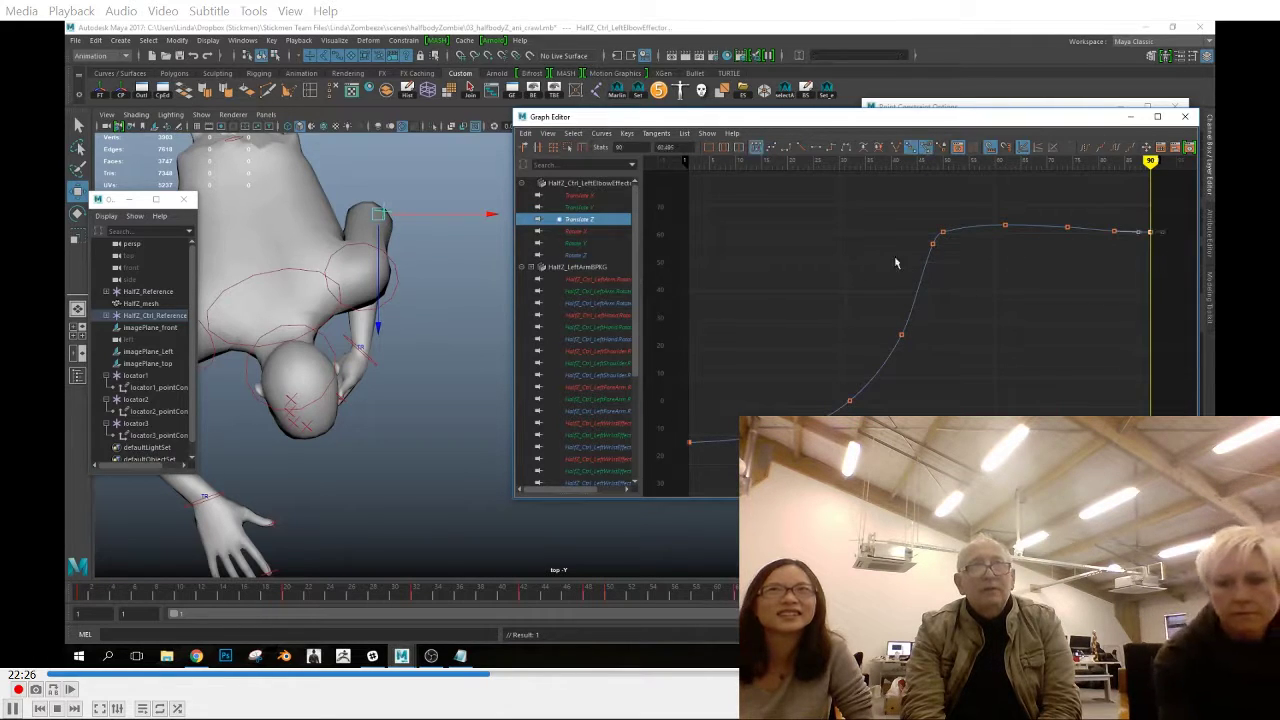
Play back the crawl in the perspective view without the Graph Editor and save the scene
drag(80, 592, 1041, 606)
key(space)
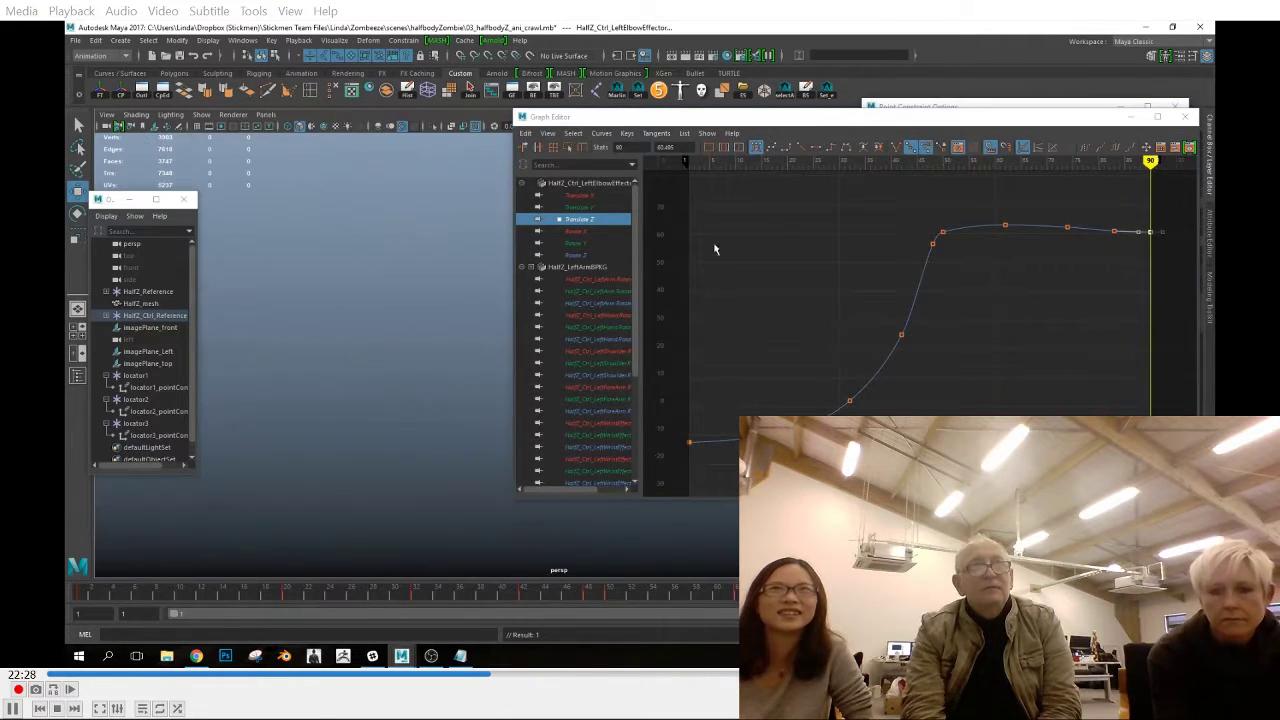
click(1185, 117)
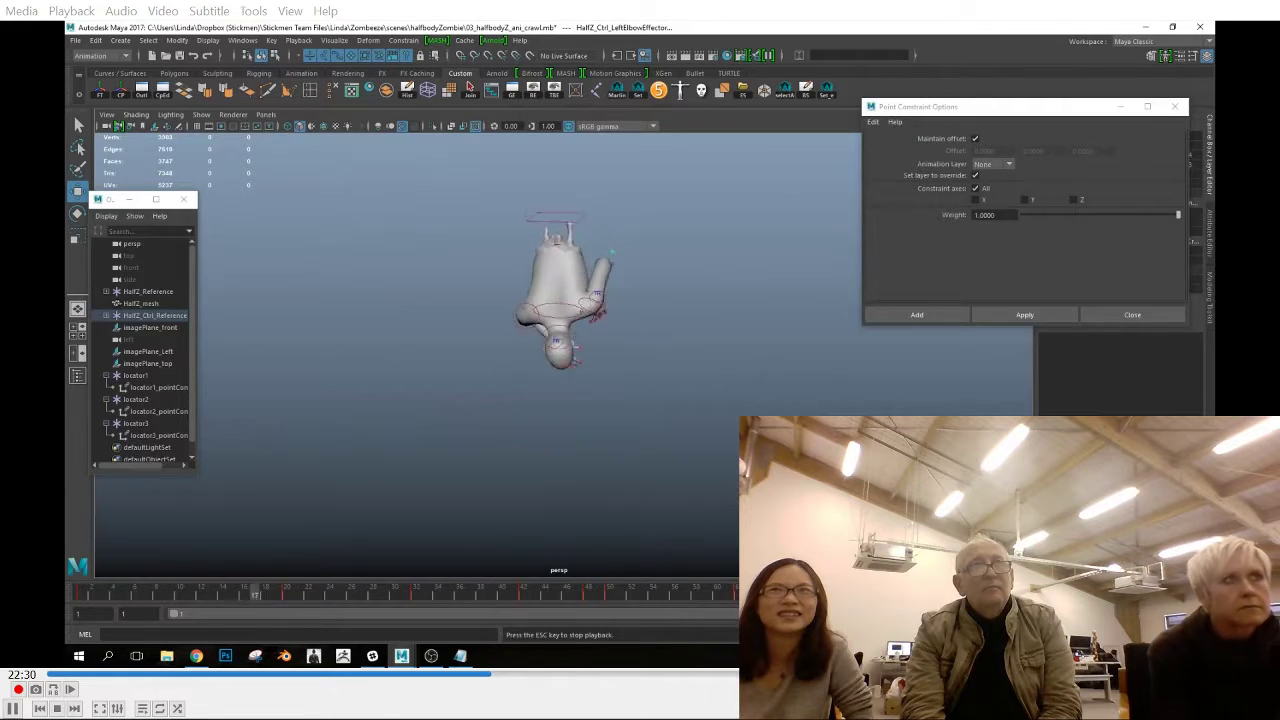
click(75, 40)
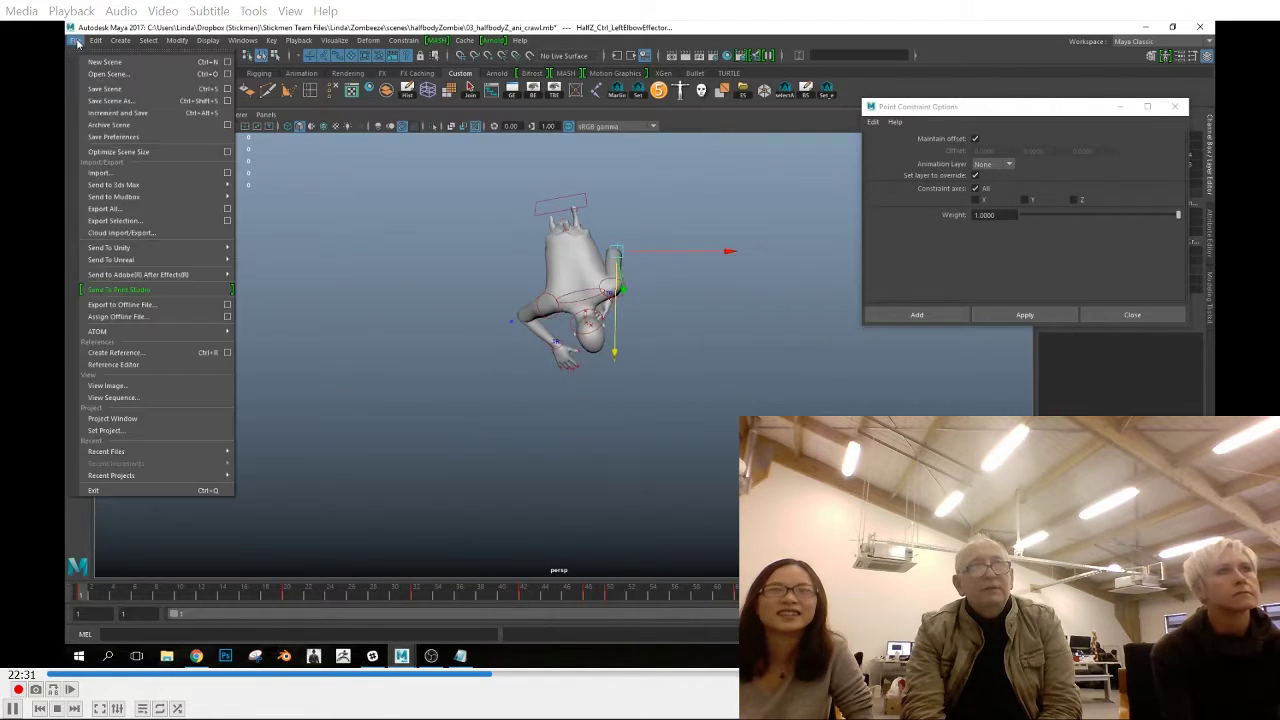
click(95, 90)
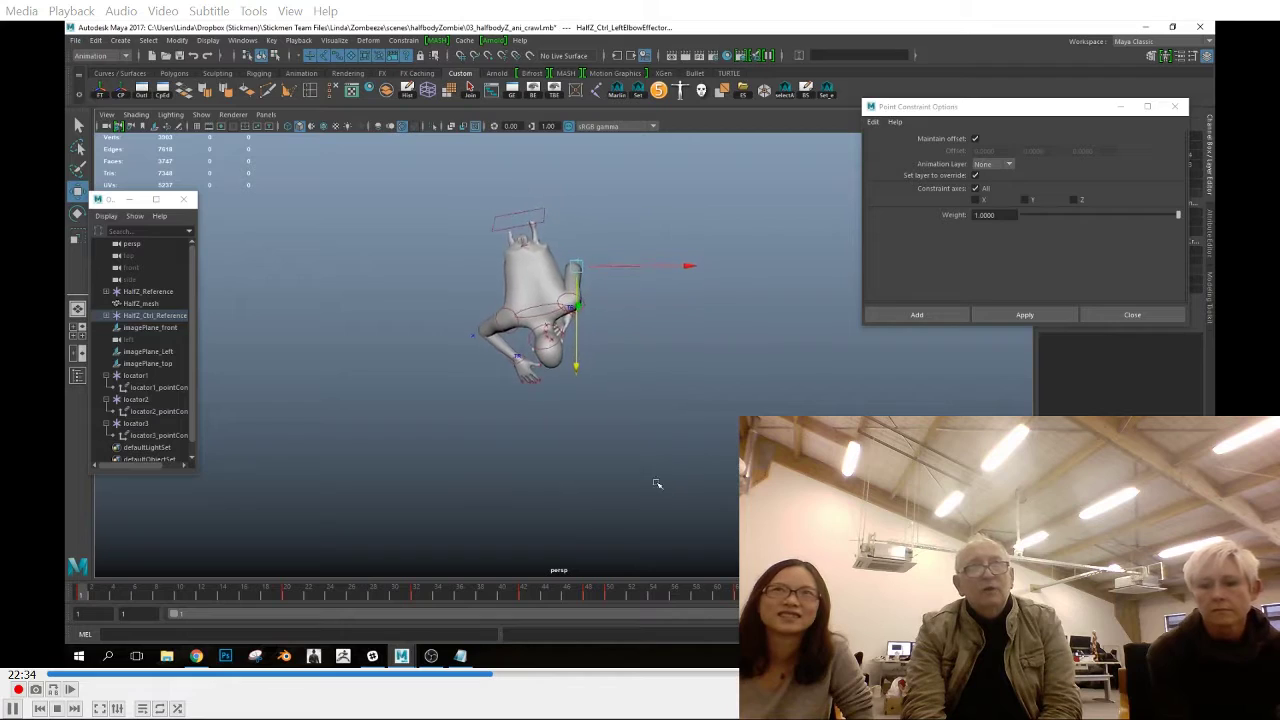
Open the HumanIK character controls for HalfZ and display the control rig's skeleton in the perspective view
click(258, 73)
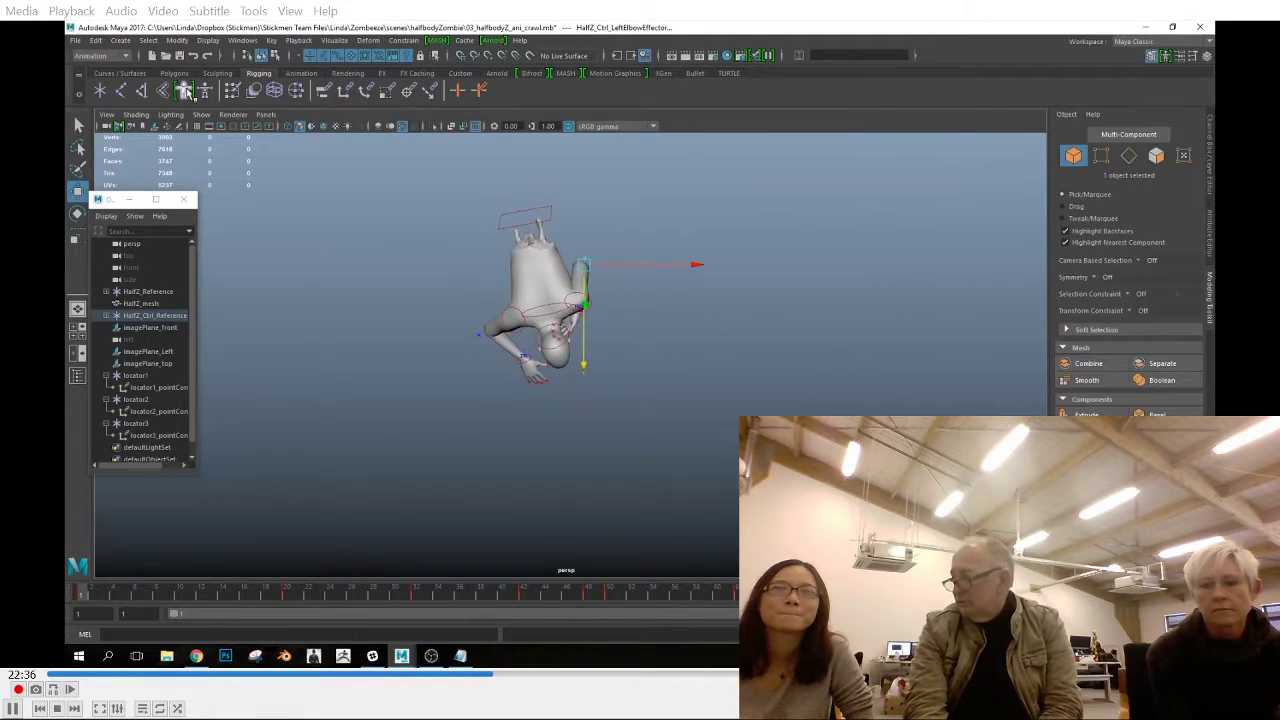
click(184, 90)
click(201, 115)
click(224, 303)
click(414, 340)
click(1045, 146)
alt+drag(620, 330, 565, 375)
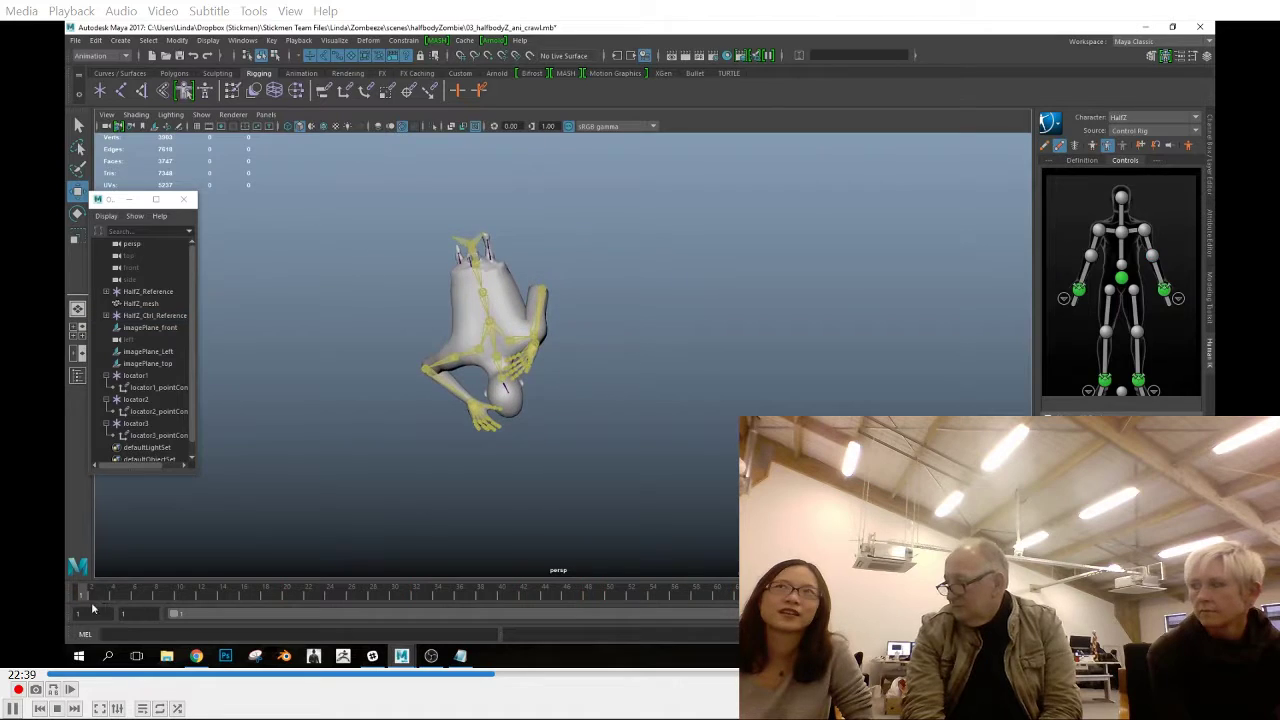
Examine the hips control's Translate and Rotate curves in the Graph Editor
click(475, 275)
click(457, 76)
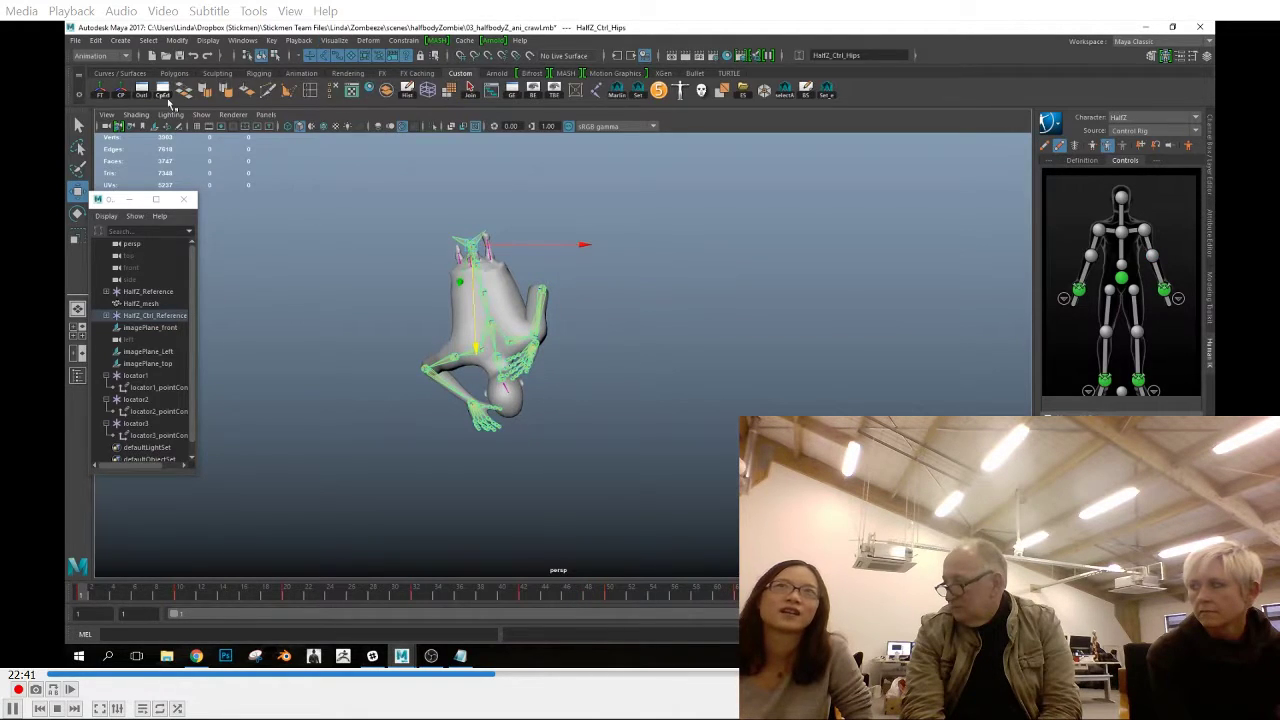
click(513, 91)
click(578, 200)
drag(868, 334, 926, 380)
mouse_move(926, 380)
middle_down()
mouse_move(923, 411)
mouse_move(903, 383)
middle_up()
click(578, 212)
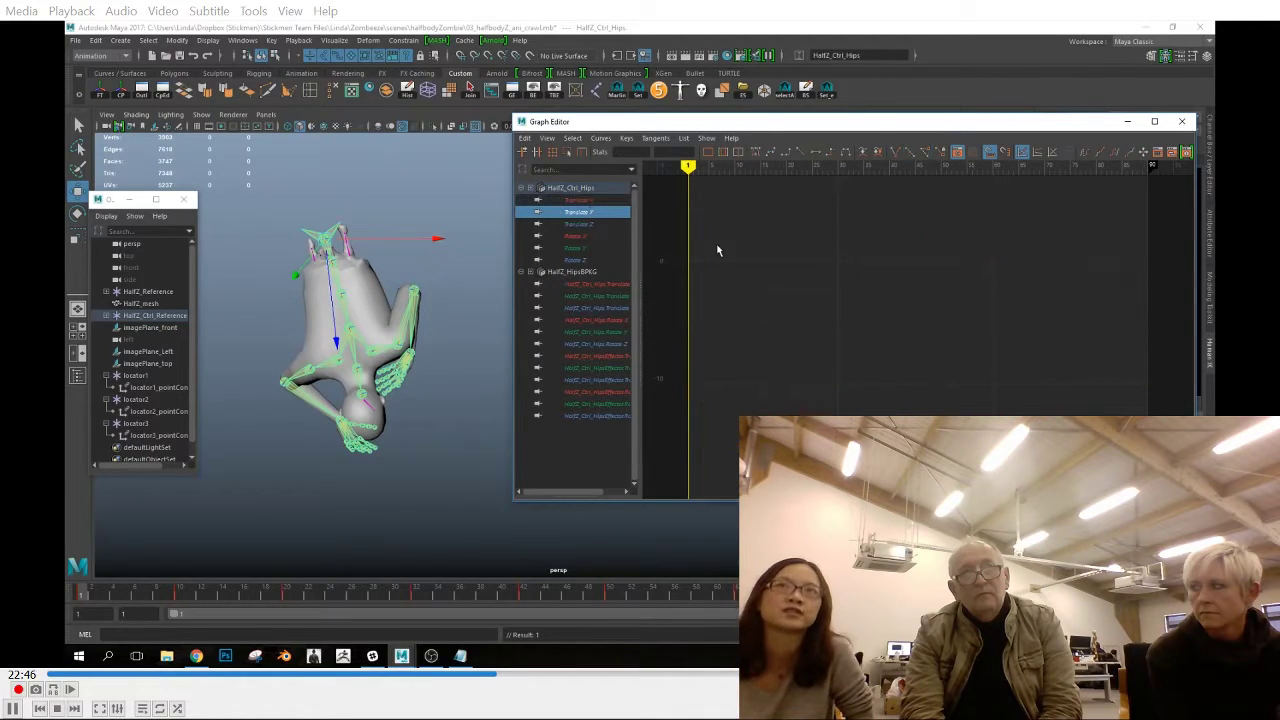
click(568, 224)
click(592, 236)
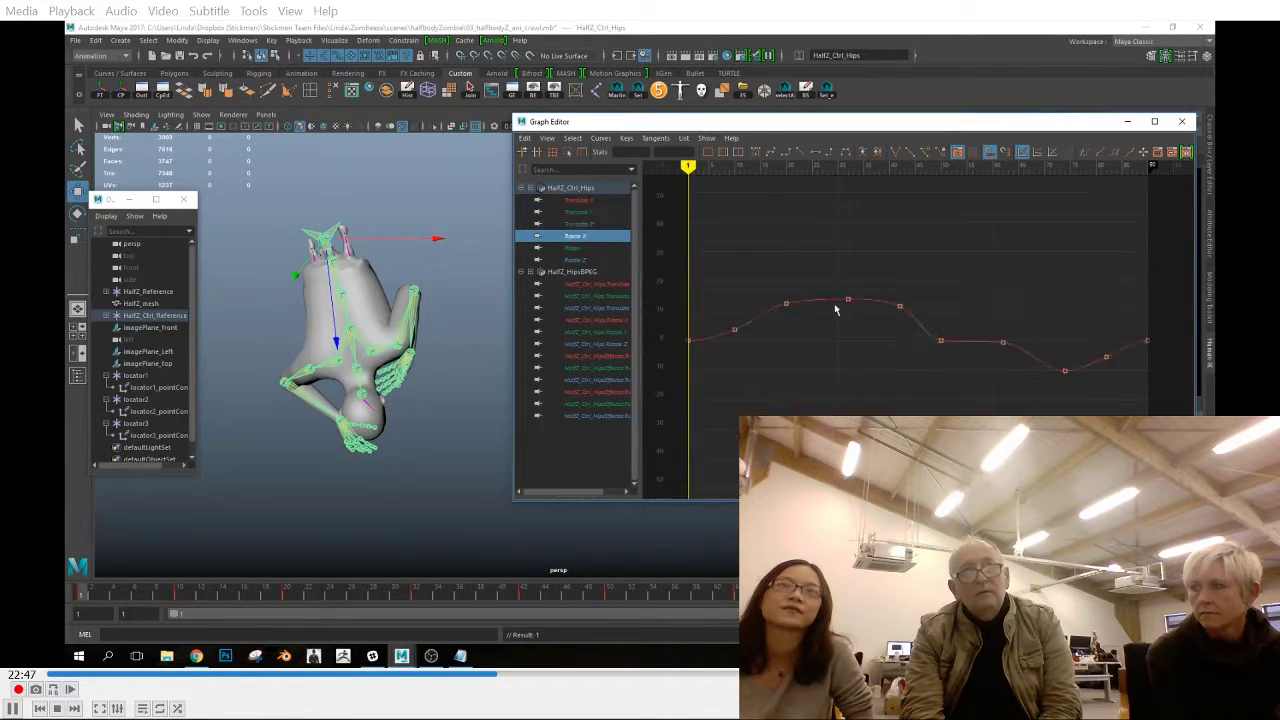
click(600, 249)
click(593, 261)
Check the lowest spine control's Rotate X, Y and Z curves
click(332, 262)
click(595, 201)
click(575, 212)
click(575, 224)
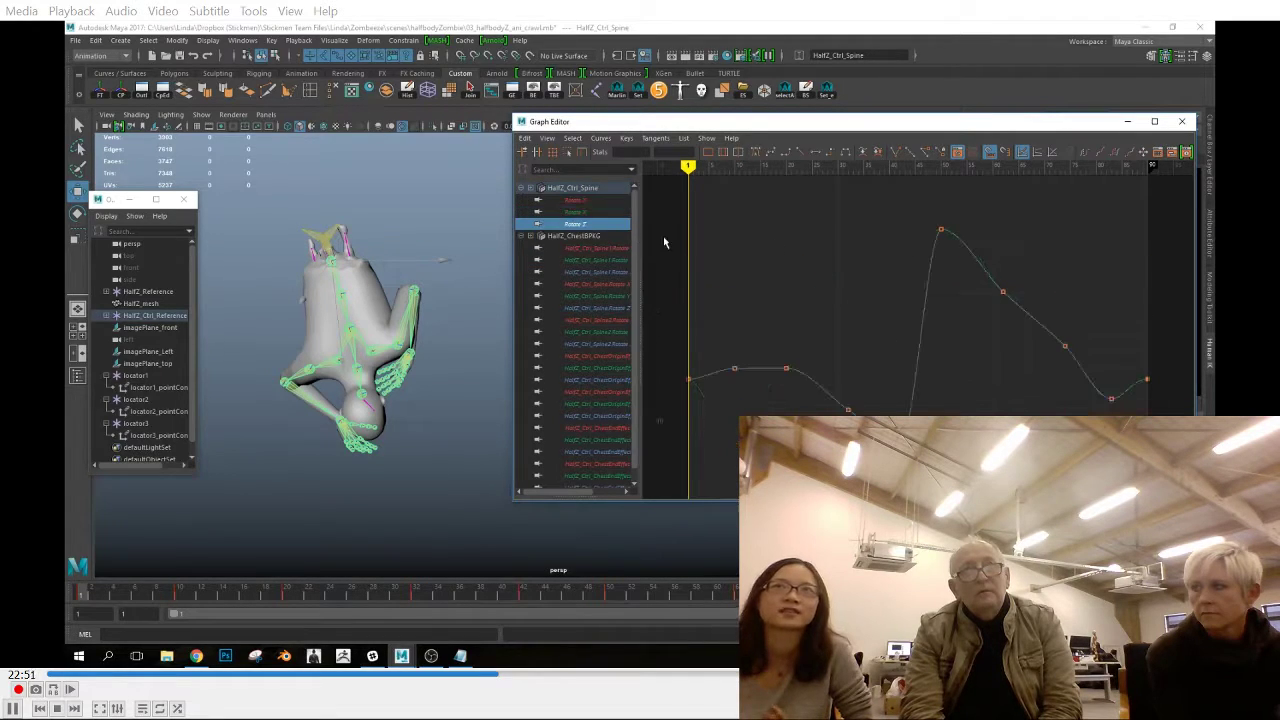
Adjust the Spine1 control's Rotate Y tangents at frames 1 and 90 and check its Rotate X and Z curves
click(339, 296)
click(577, 200)
click(577, 212)
click(689, 399)
middle_drag(734, 386, 725, 408)
click(1147, 399)
click(577, 224)
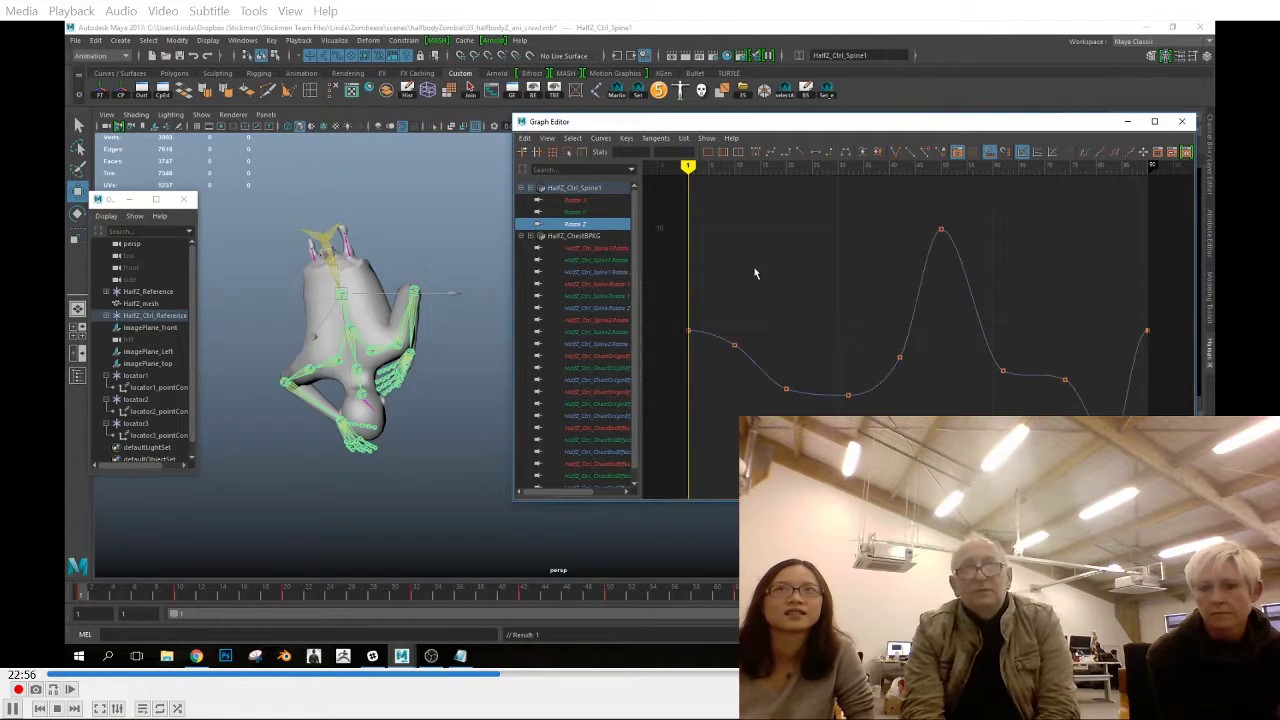
Examine the Rotate X, Y and Z curves of the Spine2 and neck controls
click(349, 327)
click(577, 200)
click(577, 212)
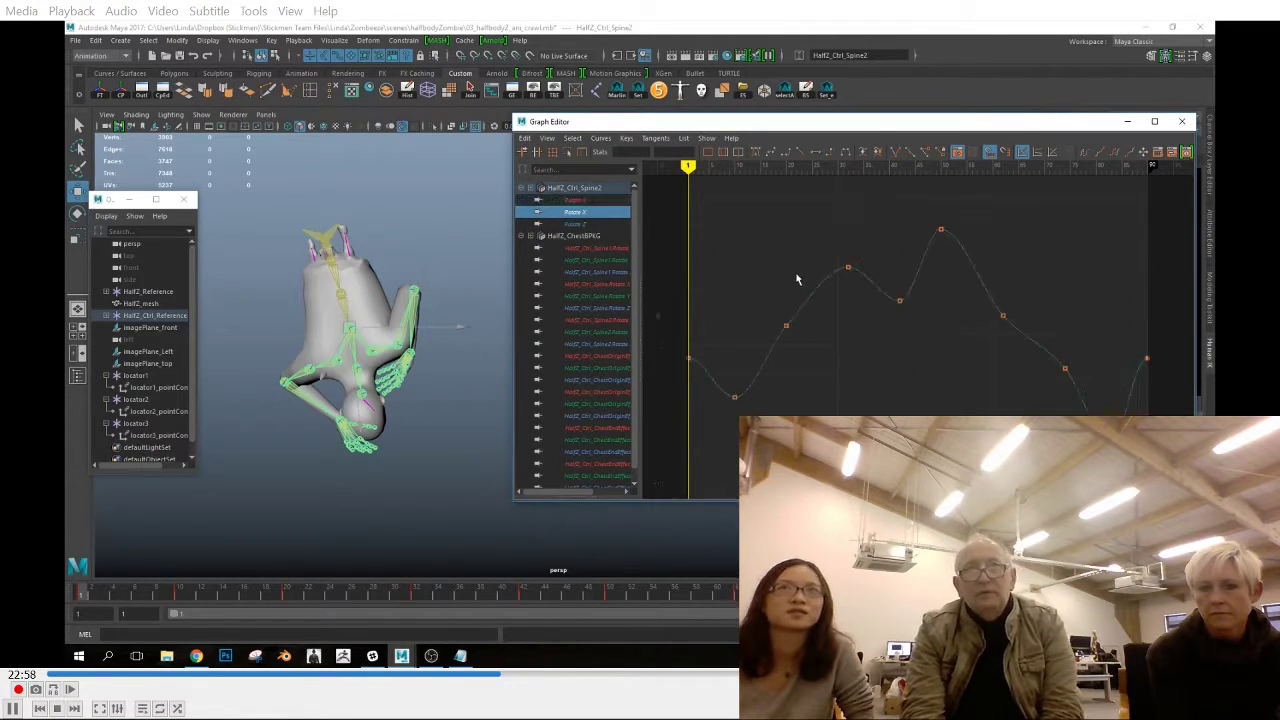
click(577, 224)
click(356, 368)
click(577, 200)
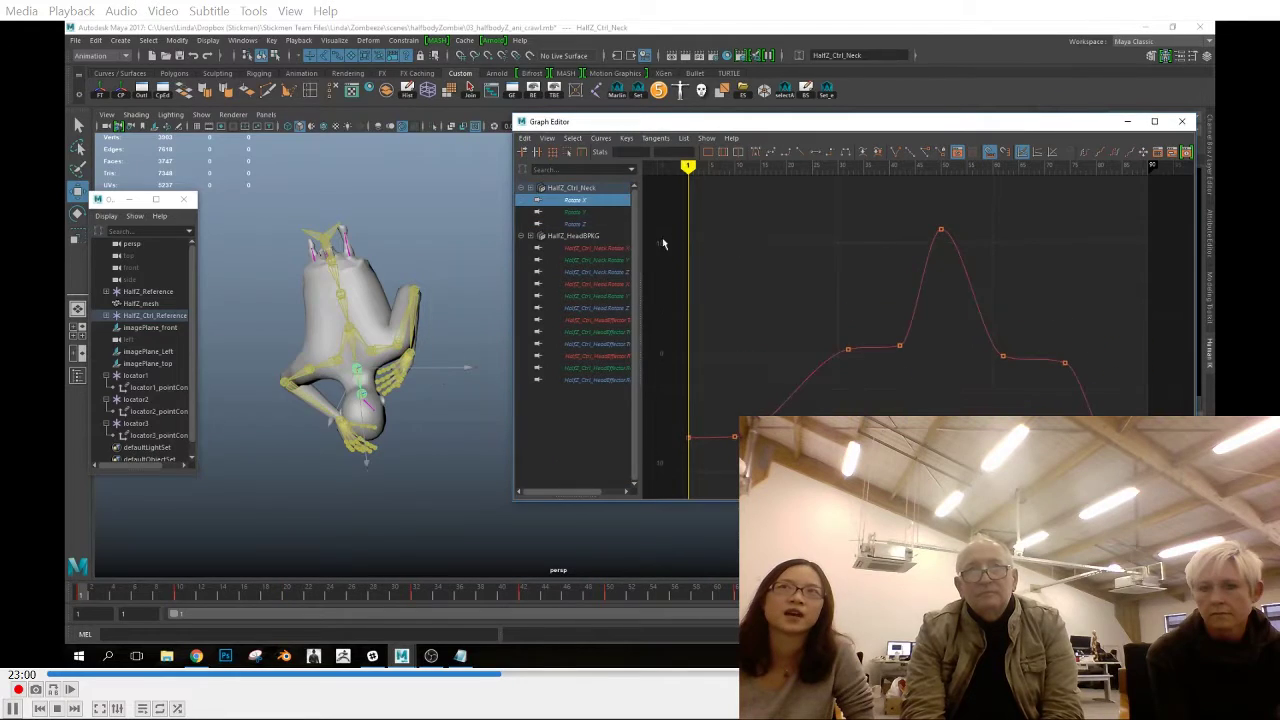
click(590, 212)
click(577, 224)
Flatten the right shoulder control's Rotate X tangents at frame 32
click(322, 361)
click(577, 200)
drag(752, 243, 803, 284)
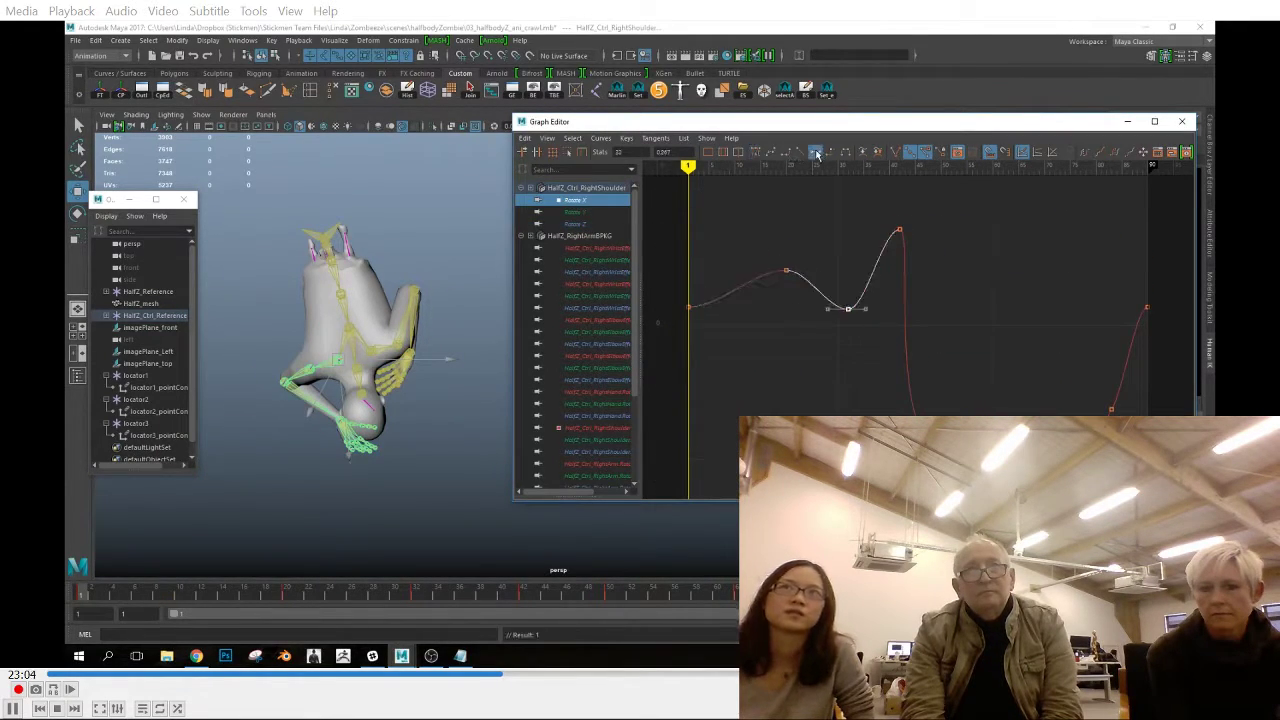
click(592, 212)
click(597, 201)
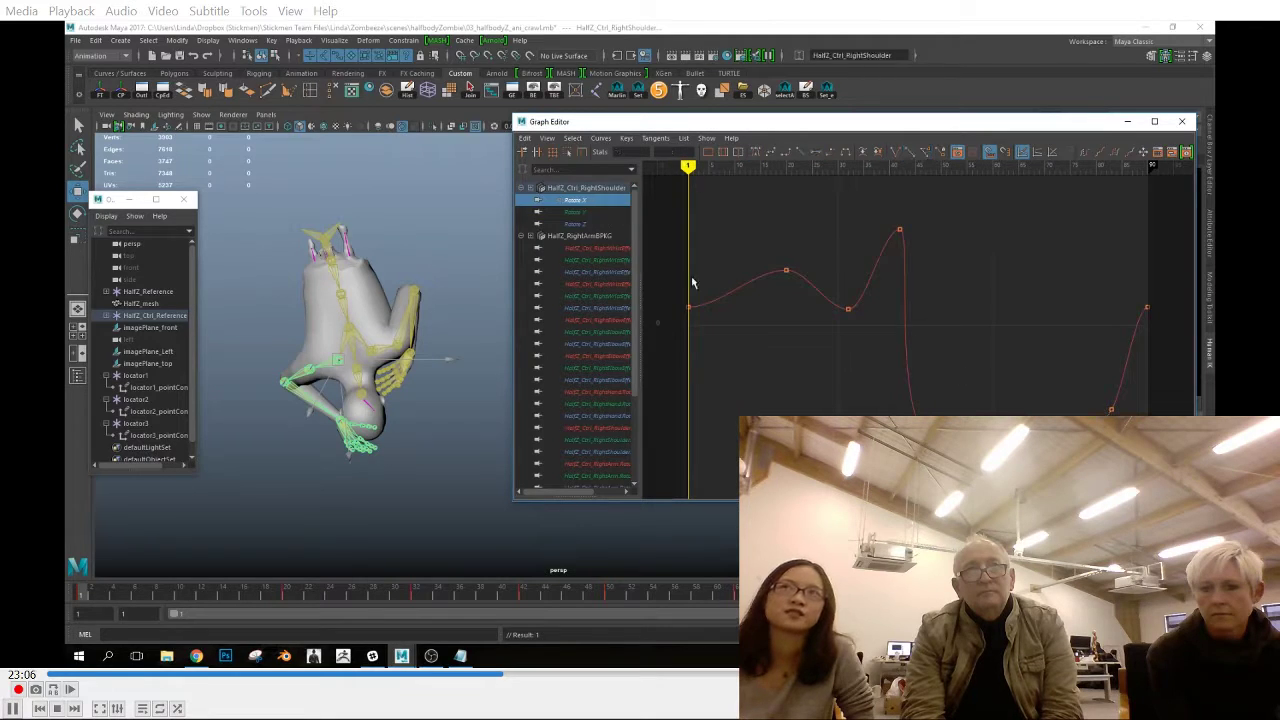
Adjust the right shoulder control's Rotate Y tangents at frames 32 and 50
click(594, 212)
click(799, 150)
click(848, 230)
click(802, 151)
click(941, 310)
click(802, 151)
click(665, 234)
Flatten the right shoulder control's Rotate Z tangents at frames 20, 50 and 74 and check the first and last keys
click(590, 225)
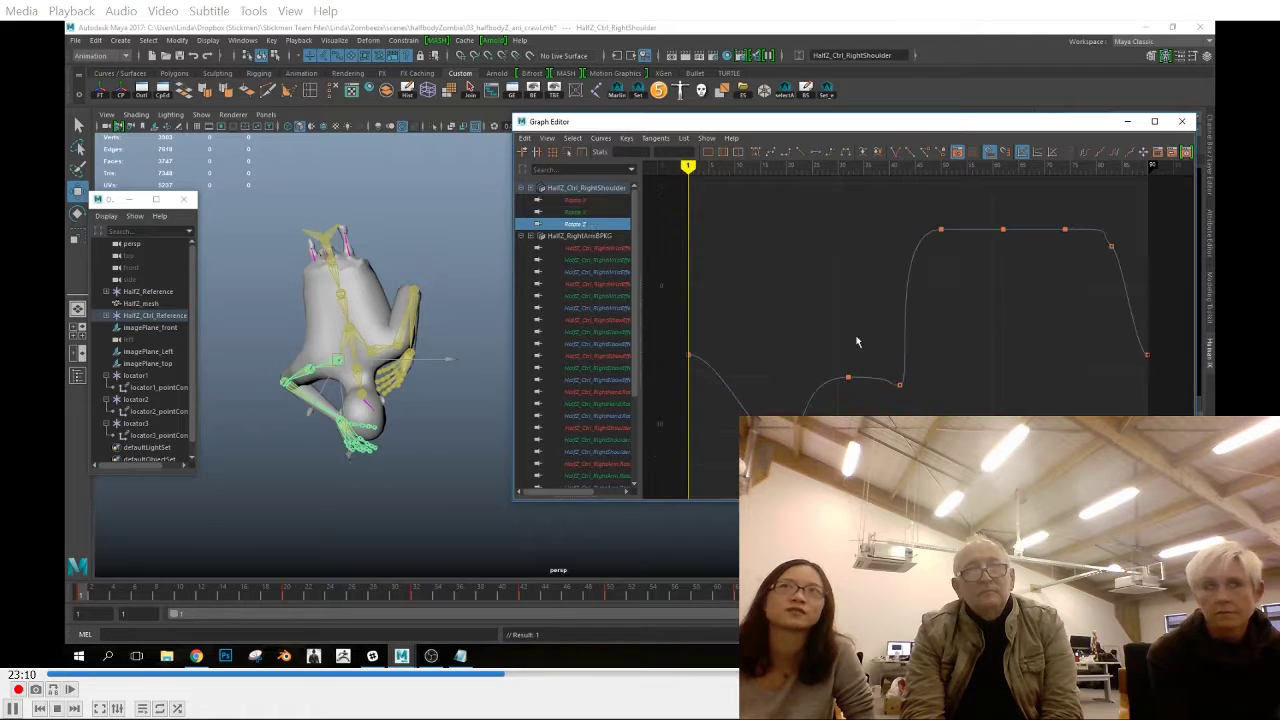
drag(764, 396, 808, 458)
click(815, 152)
drag(823, 326, 846, 367)
drag(905, 212, 956, 249)
click(815, 152)
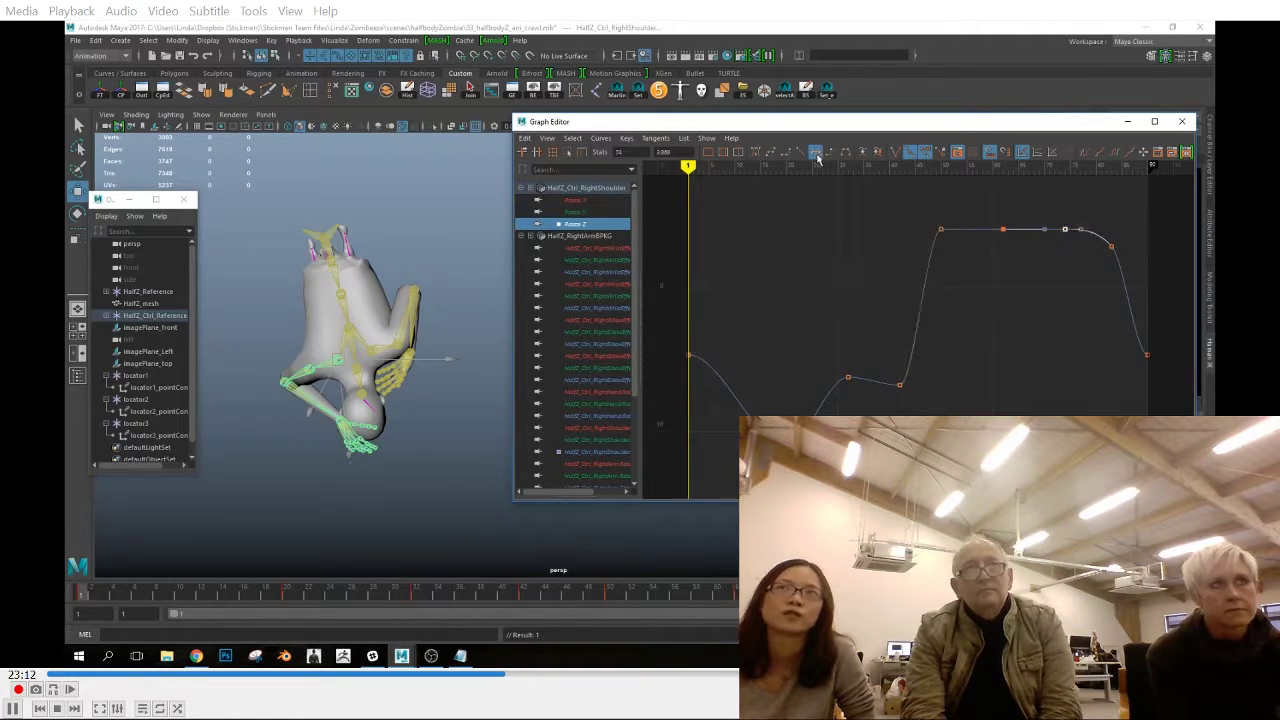
drag(1112, 328, 1162, 372)
drag(668, 332, 712, 374)
click(759, 364)
Apply Auto tangents to the right arm control's Rotate X keys around frames 32, 42, 62 and 74
click(303, 371)
click(575, 200)
drag(824, 368, 870, 411)
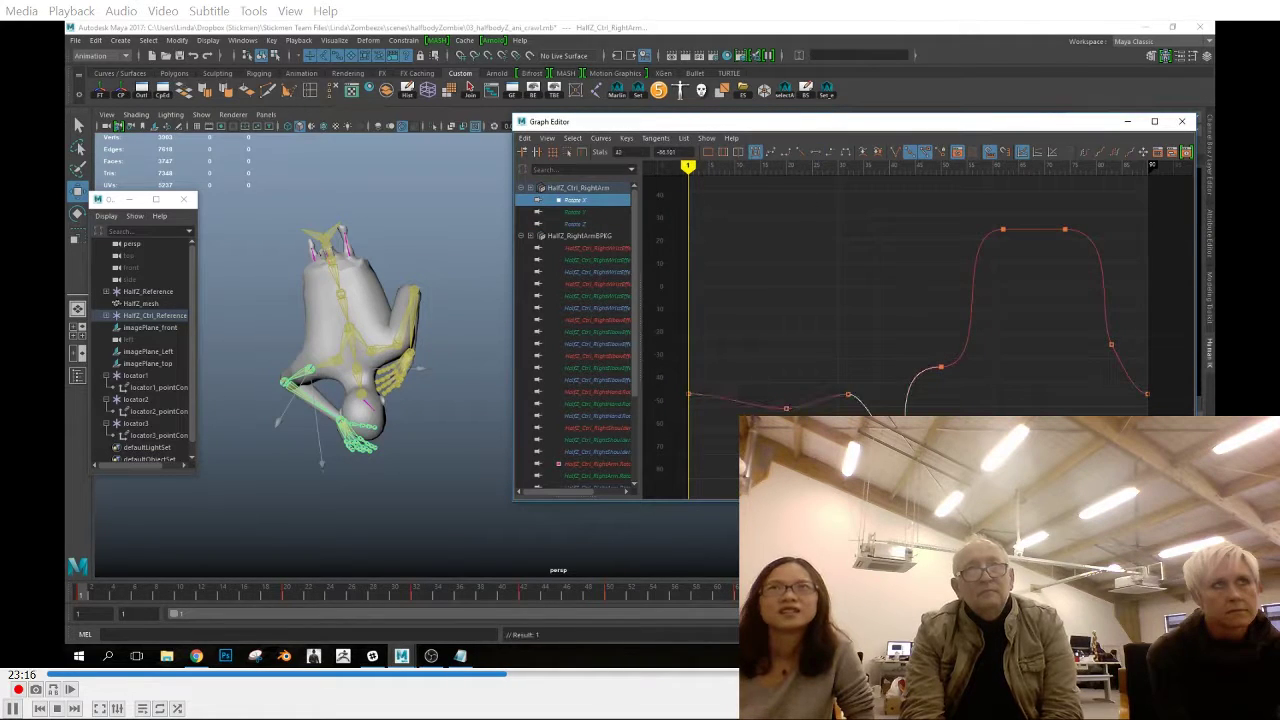
click(760, 152)
drag(1088, 252, 983, 206)
click(758, 152)
Smooth the right arm control's Rotate Y tangents at frames 32 and 42
click(573, 212)
mouse_move(762, 350)
mouse_down()
mouse_move(835, 258)
mouse_move(866, 312)
mouse_up()
click(770, 152)
drag(870, 215, 892, 247)
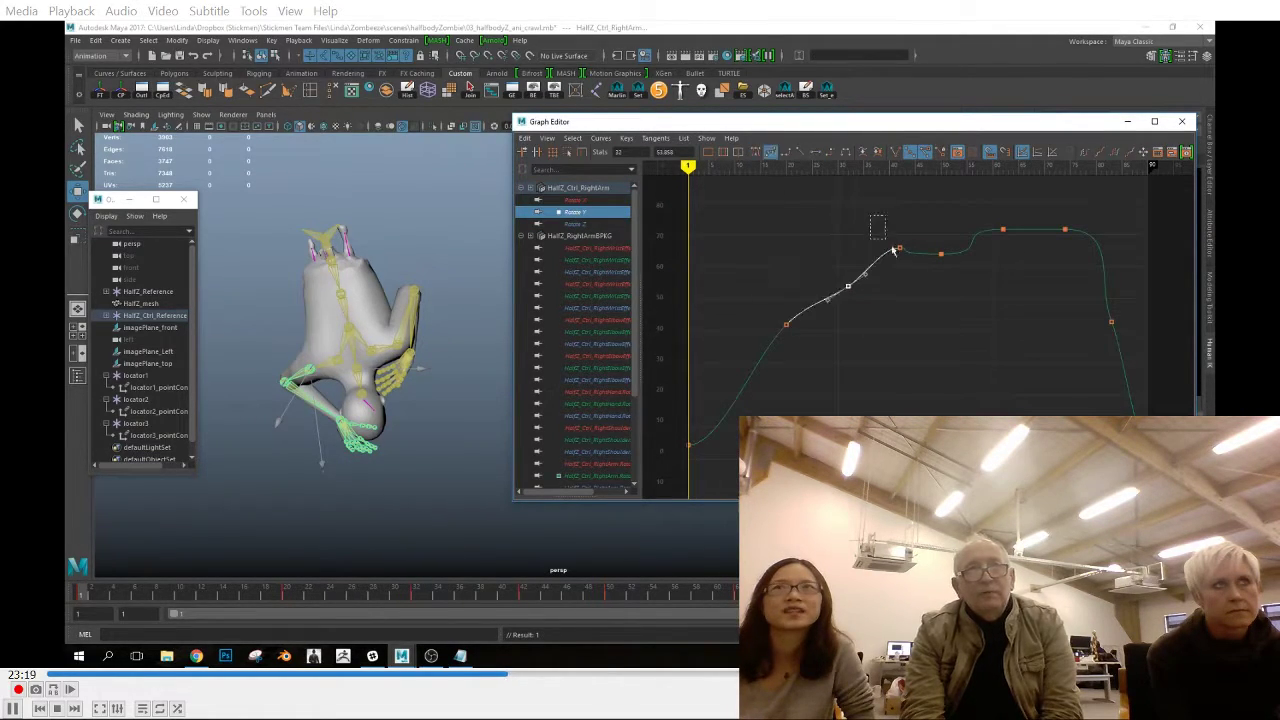
Smooth the right arm control's Rotate Z tangents at frame 50 and flatten them at frame 62
click(588, 225)
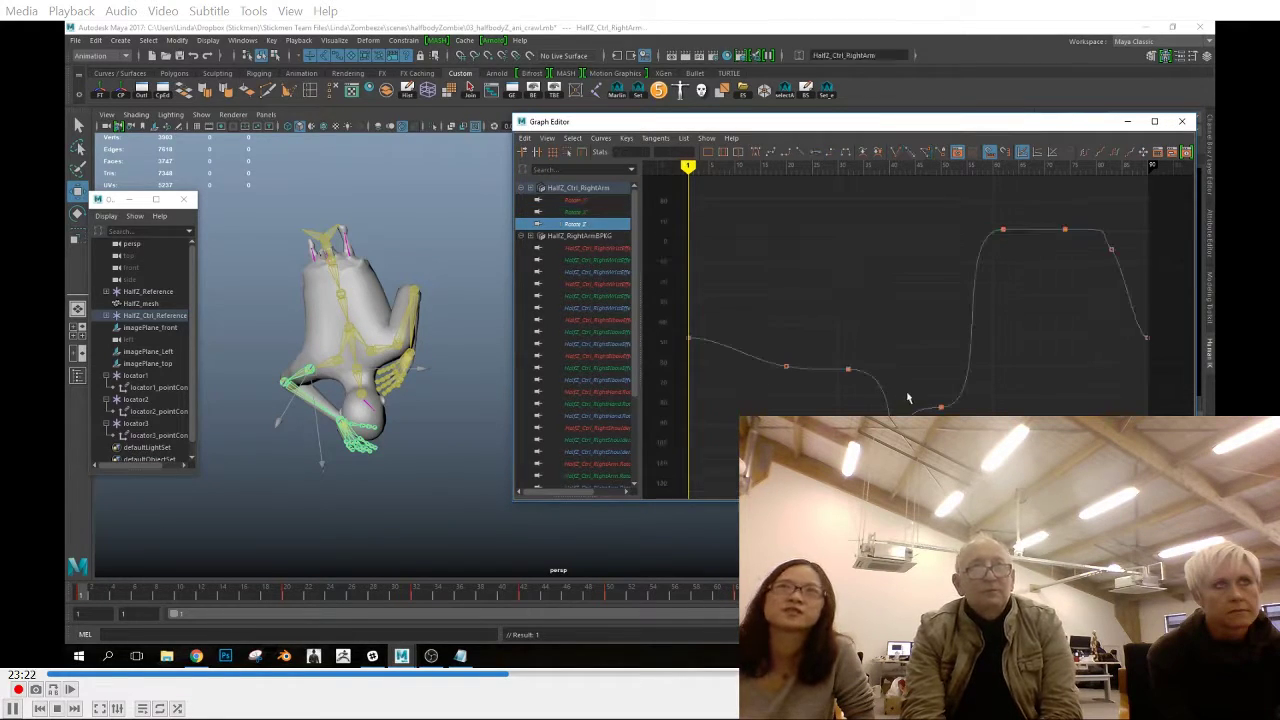
drag(908, 322, 962, 422)
click(770, 152)
drag(950, 217, 1022, 248)
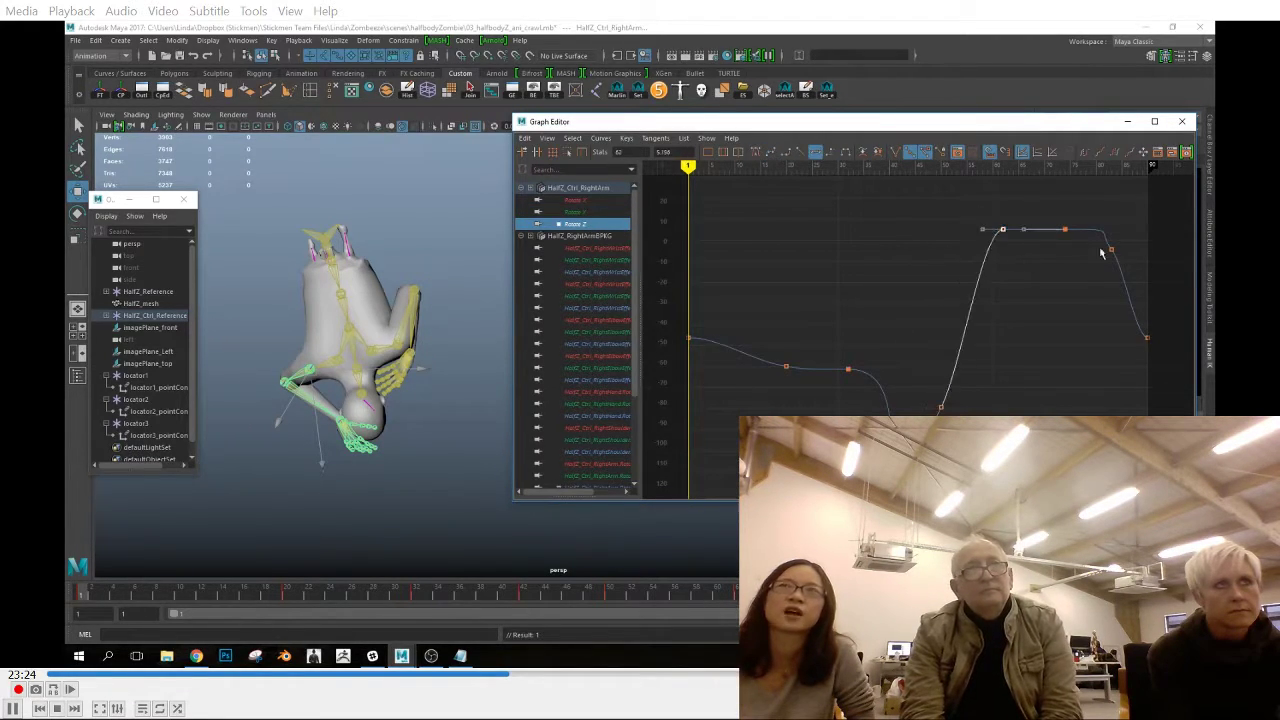
Smooth the right forearm control's Rotate X tangents at frames 42, 62, 74 and 83
click(320, 404)
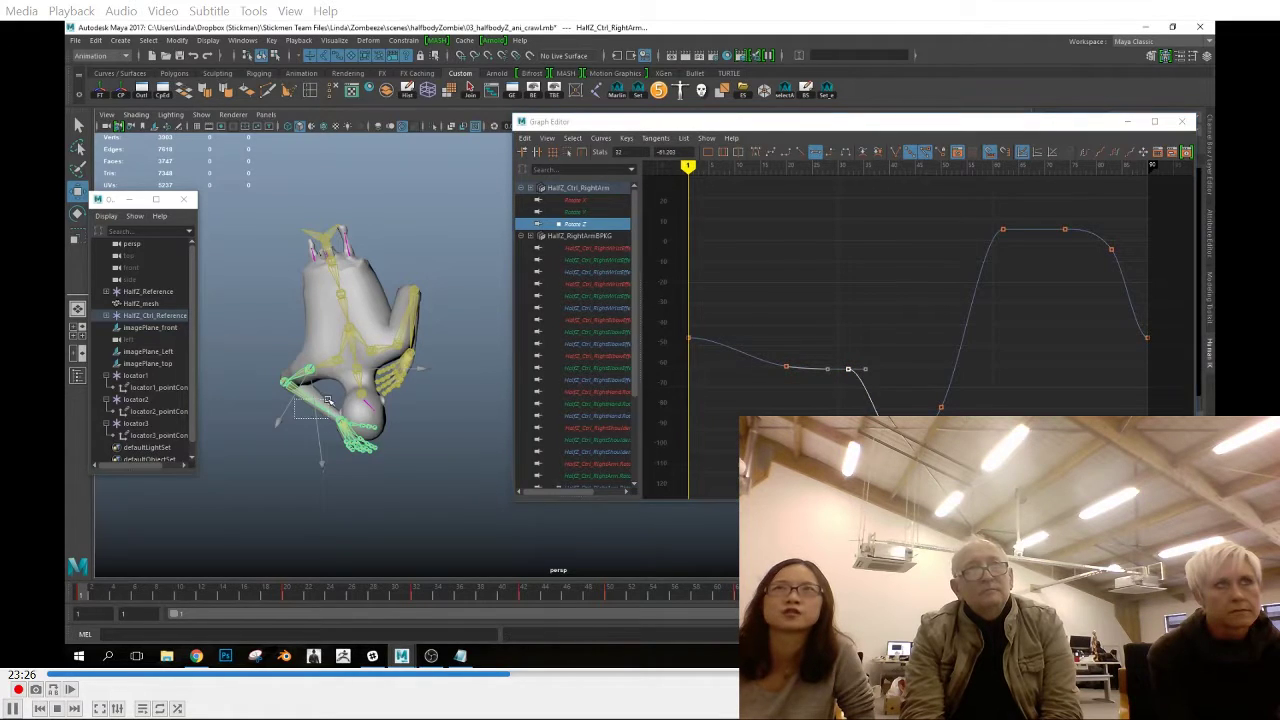
click(576, 201)
key(f)
drag(767, 212, 774, 243)
click(773, 153)
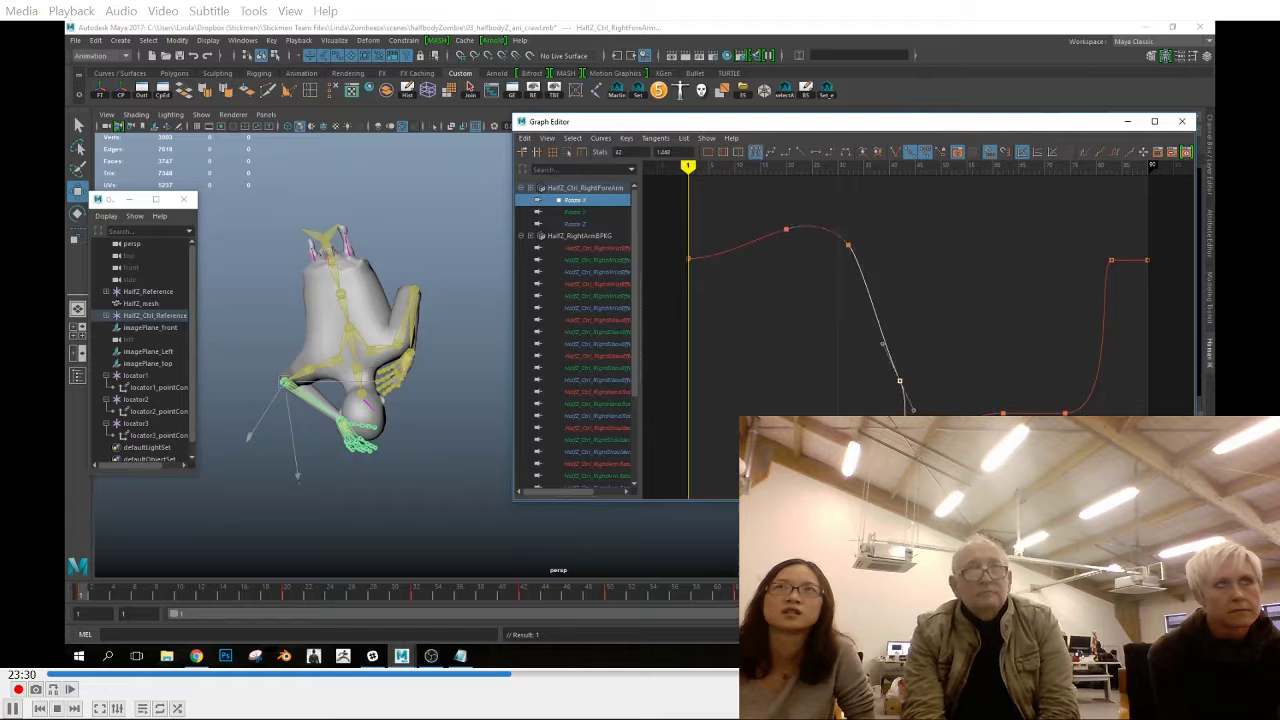
drag(979, 370, 1080, 425)
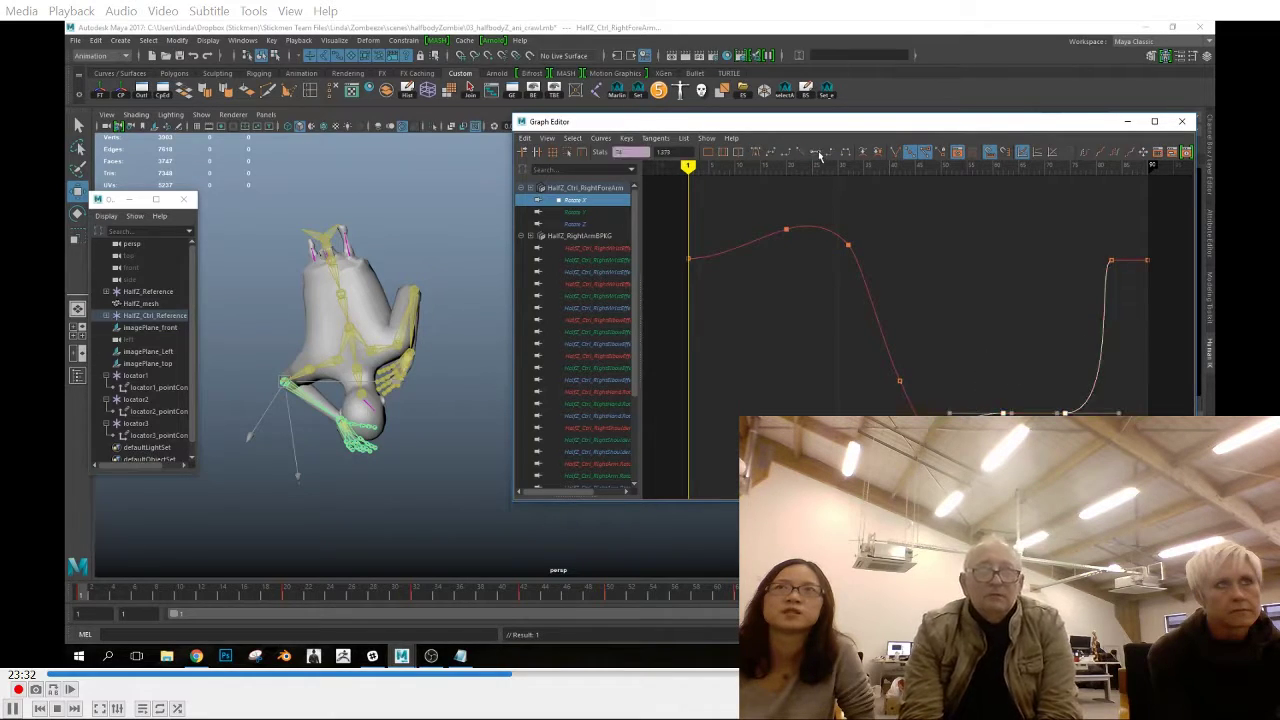
click(1113, 263)
Smooth the right forearm control's Rotate Y and Rotate Z tangents around frame 32
click(578, 212)
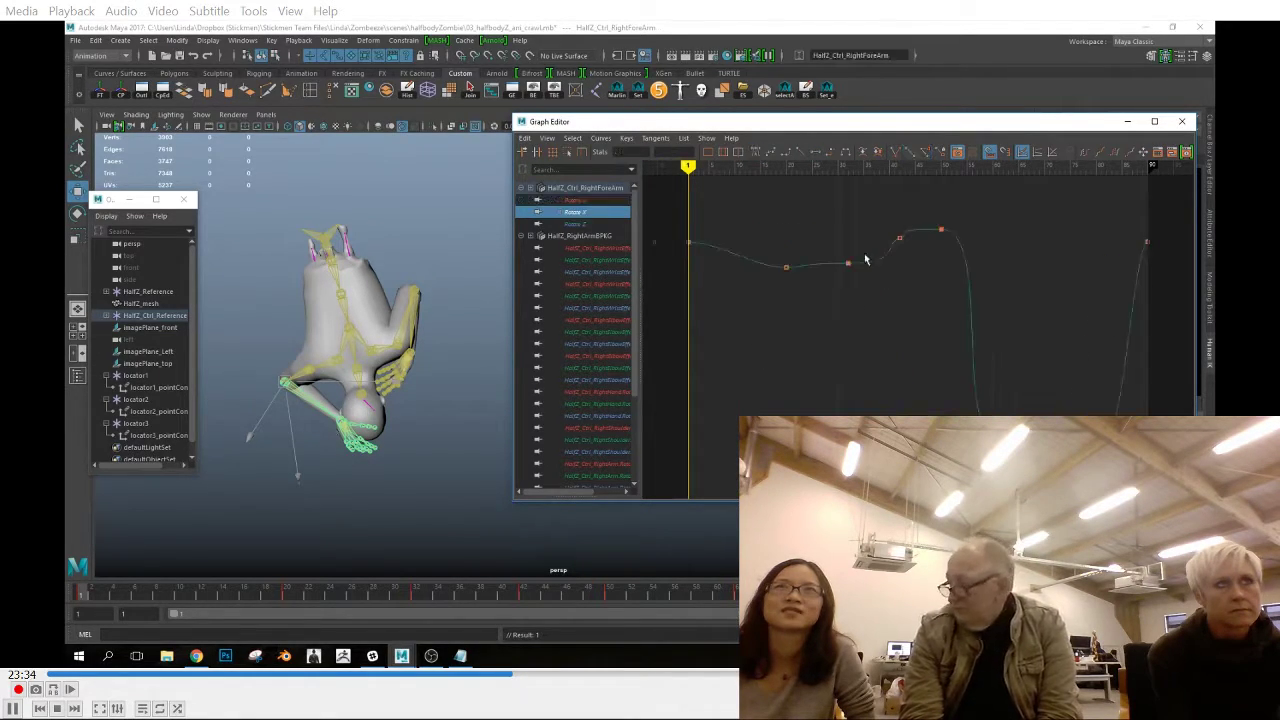
click(848, 263)
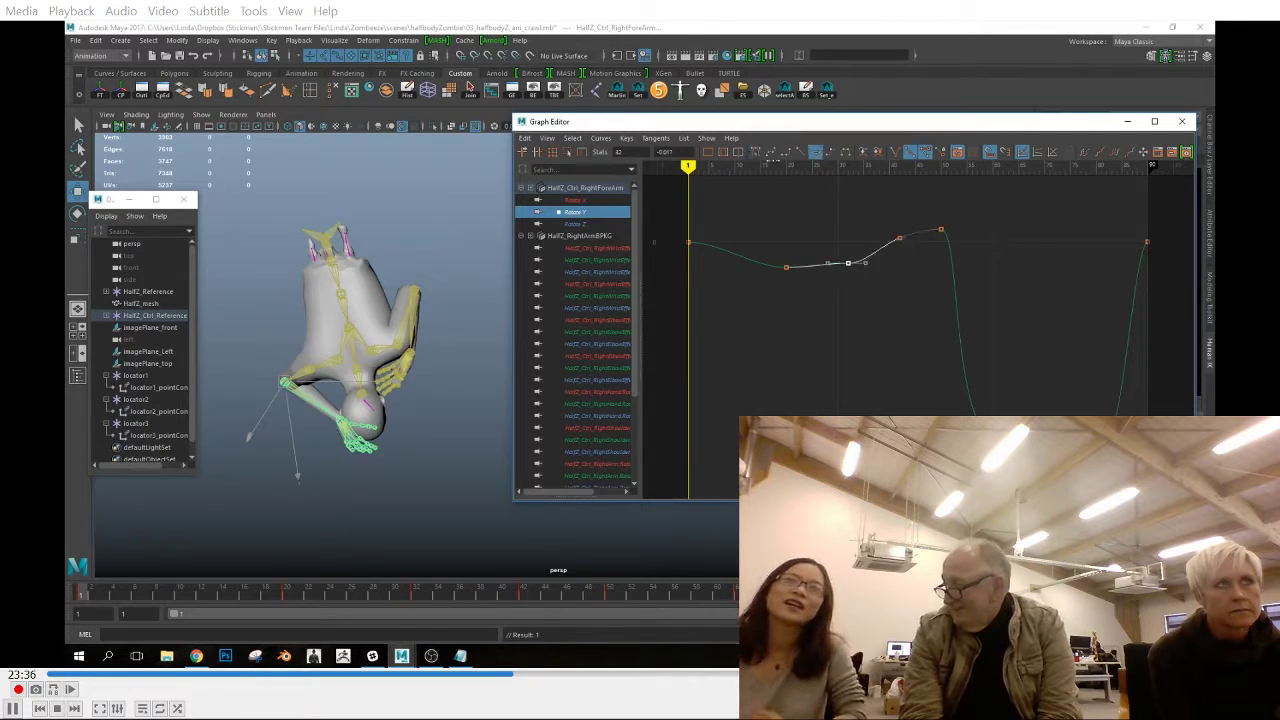
click(578, 224)
key(f)
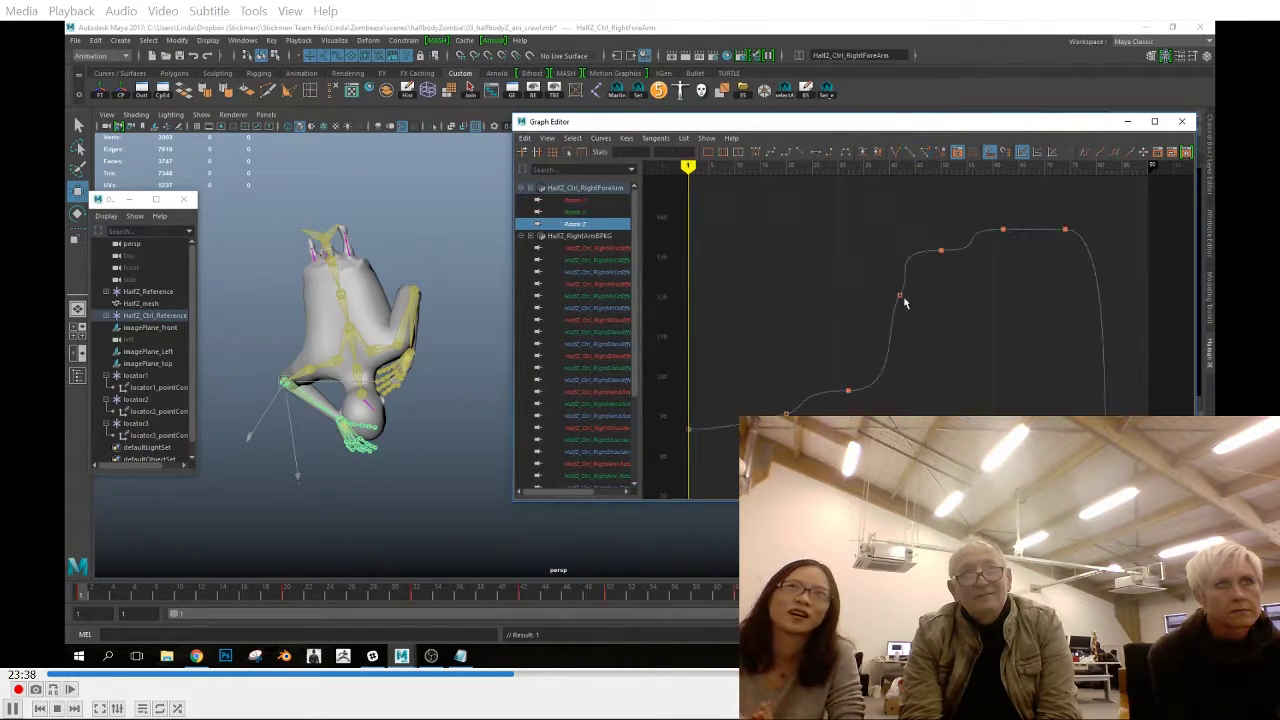
click(848, 390)
click(770, 153)
click(722, 245)
Smooth the right hand control's Rotate X tangents at frames 32 and 42
click(351, 430)
click(606, 201)
click(899, 308)
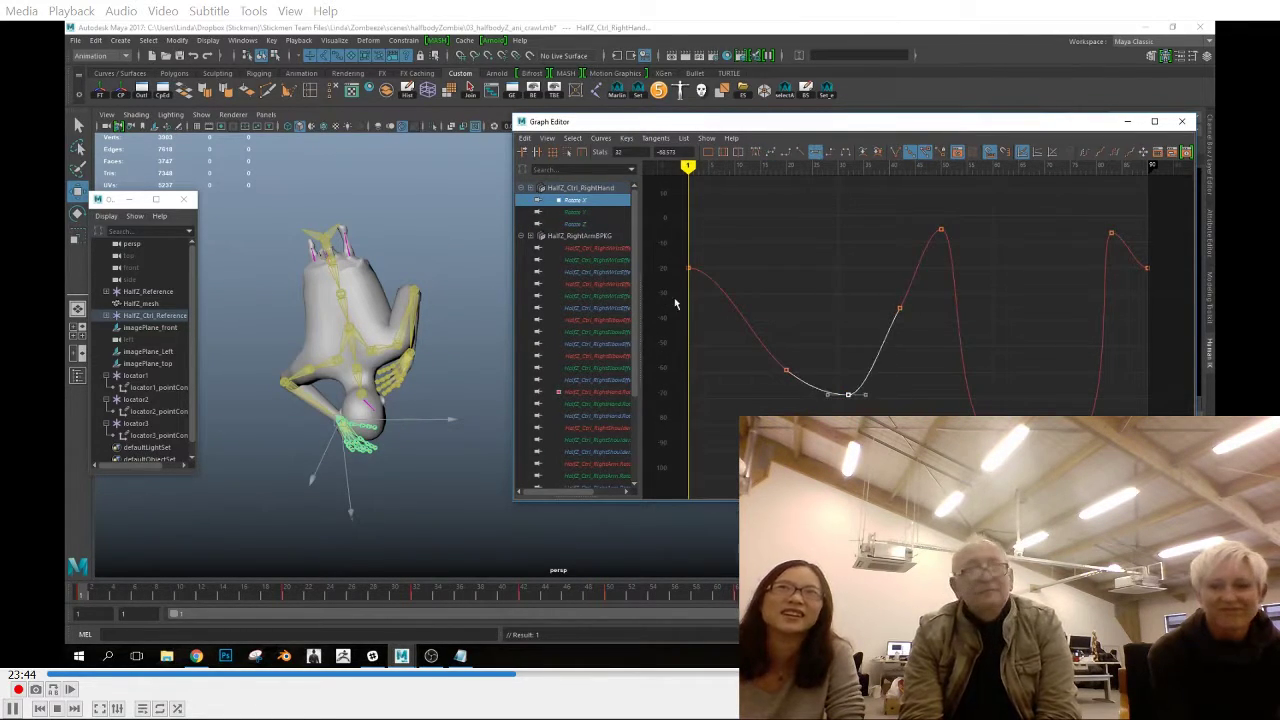
Adjust the right hand control's Rotate Y key tangents at frames 62 and 74
click(574, 212)
click(803, 153)
click(1003, 395)
drag(986, 362, 1085, 412)
click(803, 153)
click(735, 215)
Smooth the right hand control's Rotate Z curve at frames 42 and 32 with spline tangents
click(575, 224)
click(900, 437)
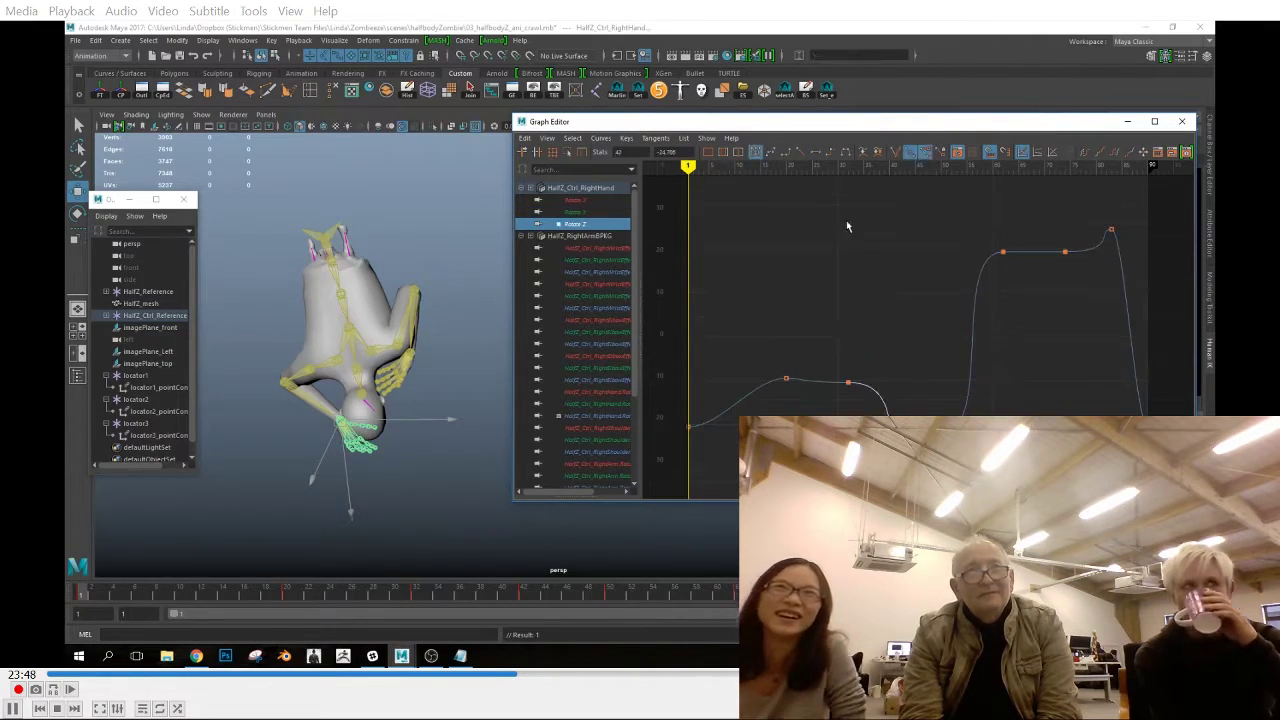
click(771, 154)
click(848, 382)
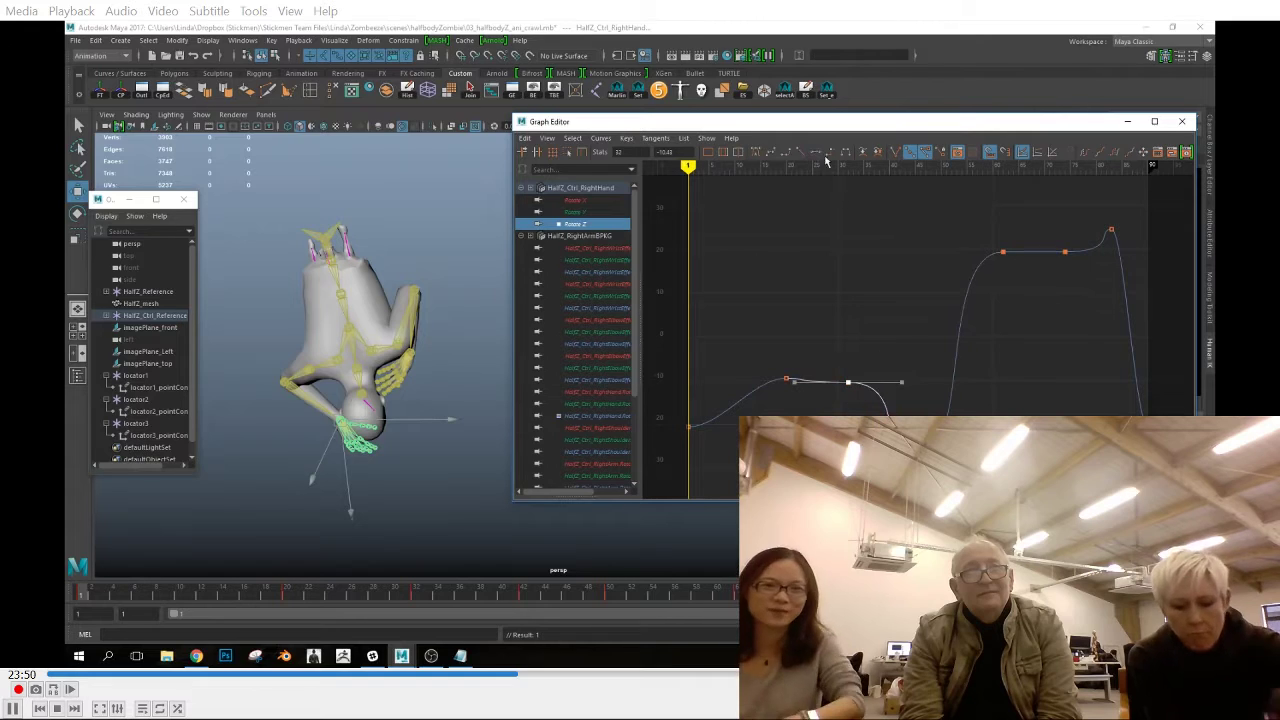
click(771, 154)
click(840, 303)
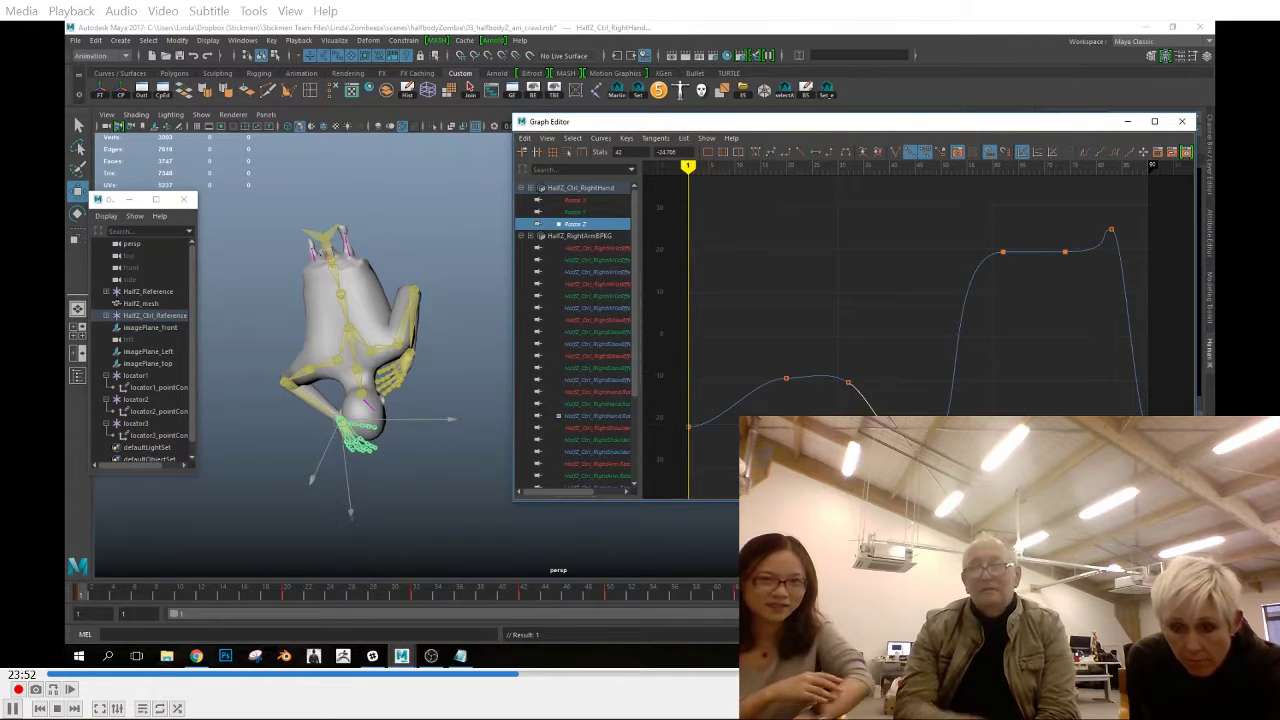
Adjust the right hand control's Rotate Z tangents at frame 83 and smooth them at frame 20
click(1110, 230)
click(803, 153)
click(848, 325)
click(786, 378)
click(771, 154)
click(827, 384)
Flatten the left shoulder control's Rotate X tangents at frame 20 and check its Rotate Y and Rotate Z curves
click(394, 338)
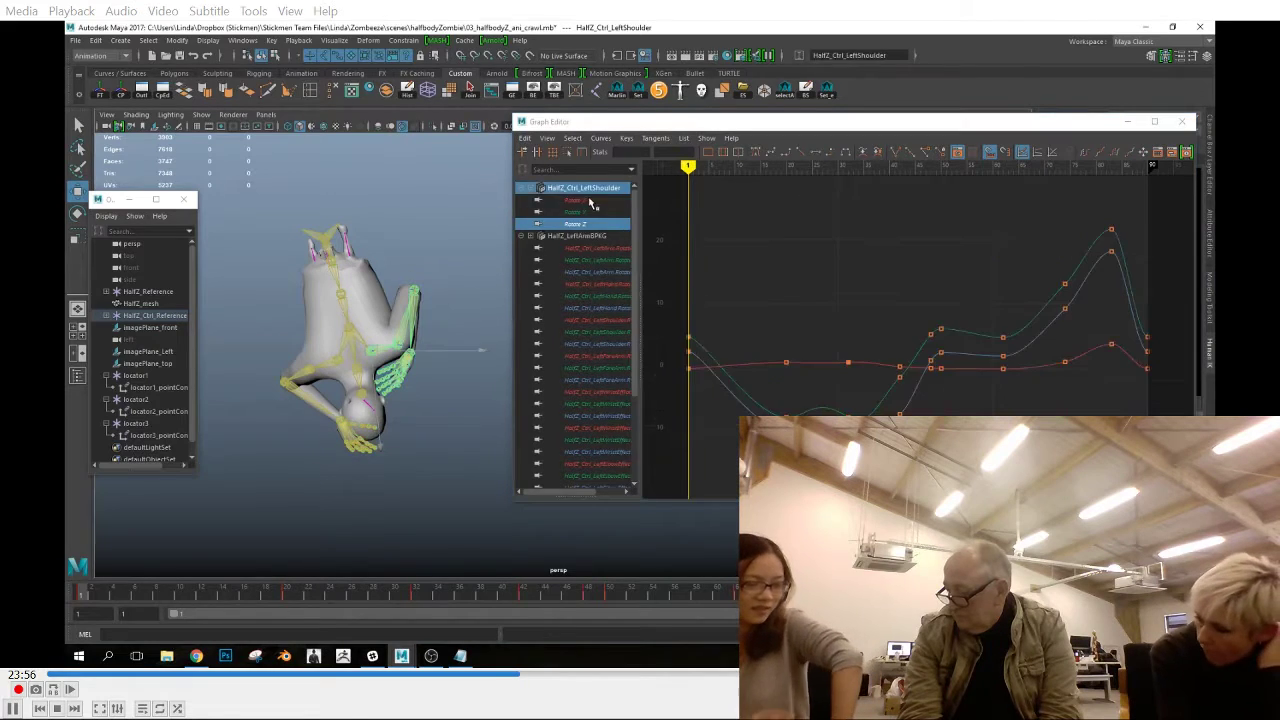
click(586, 201)
click(787, 387)
click(814, 155)
click(796, 262)
click(582, 212)
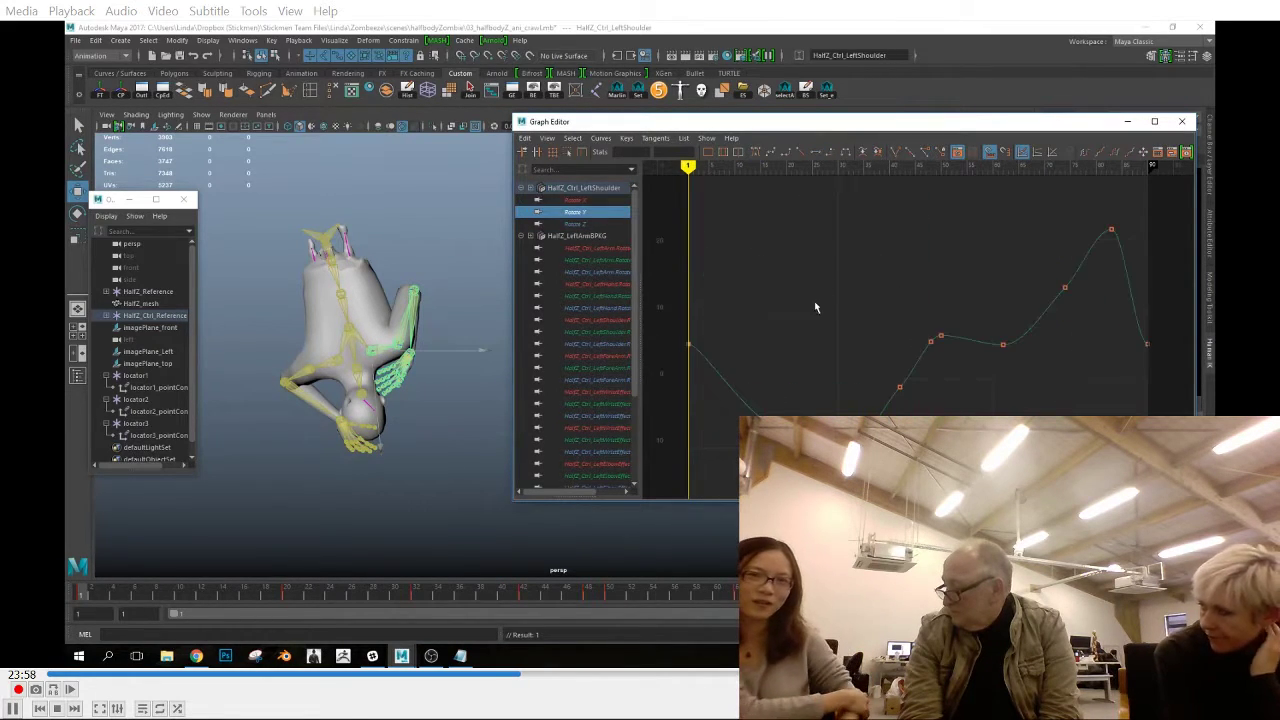
click(860, 272)
click(580, 224)
key(f)
click(848, 422)
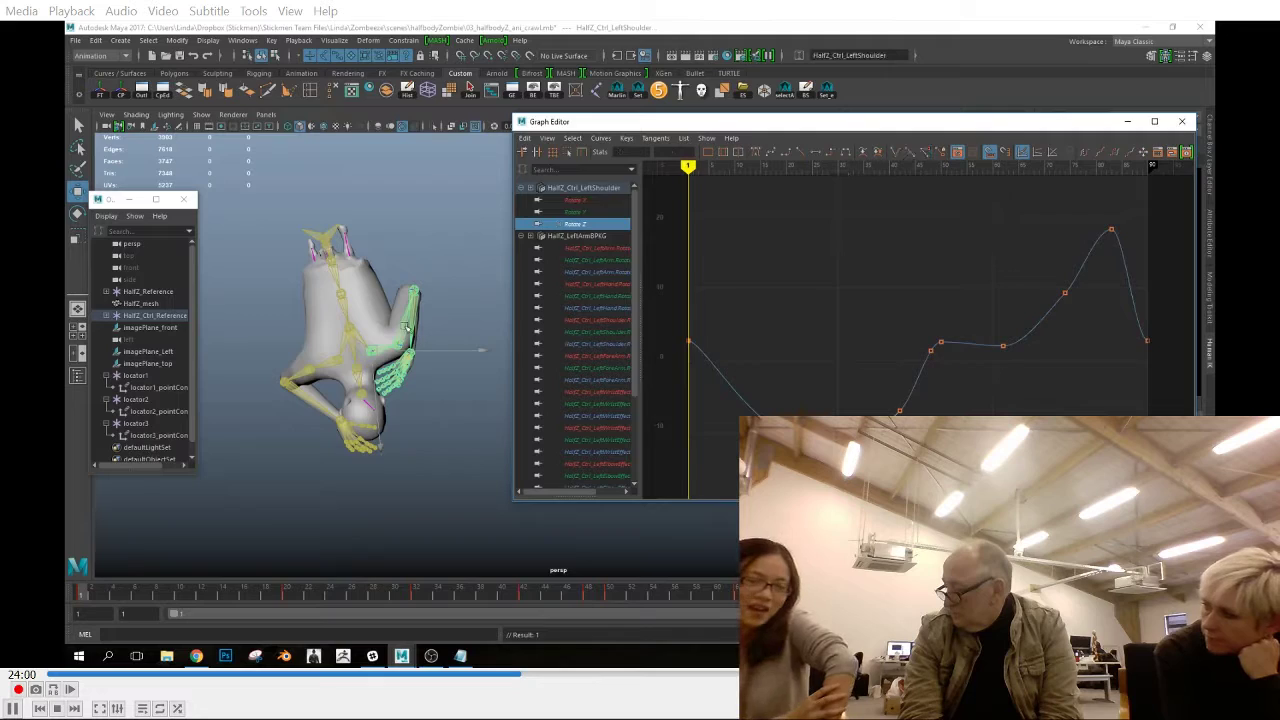
Smooth the left arm control's Rotate Y tangents at frame 32
click(407, 327)
key(f)
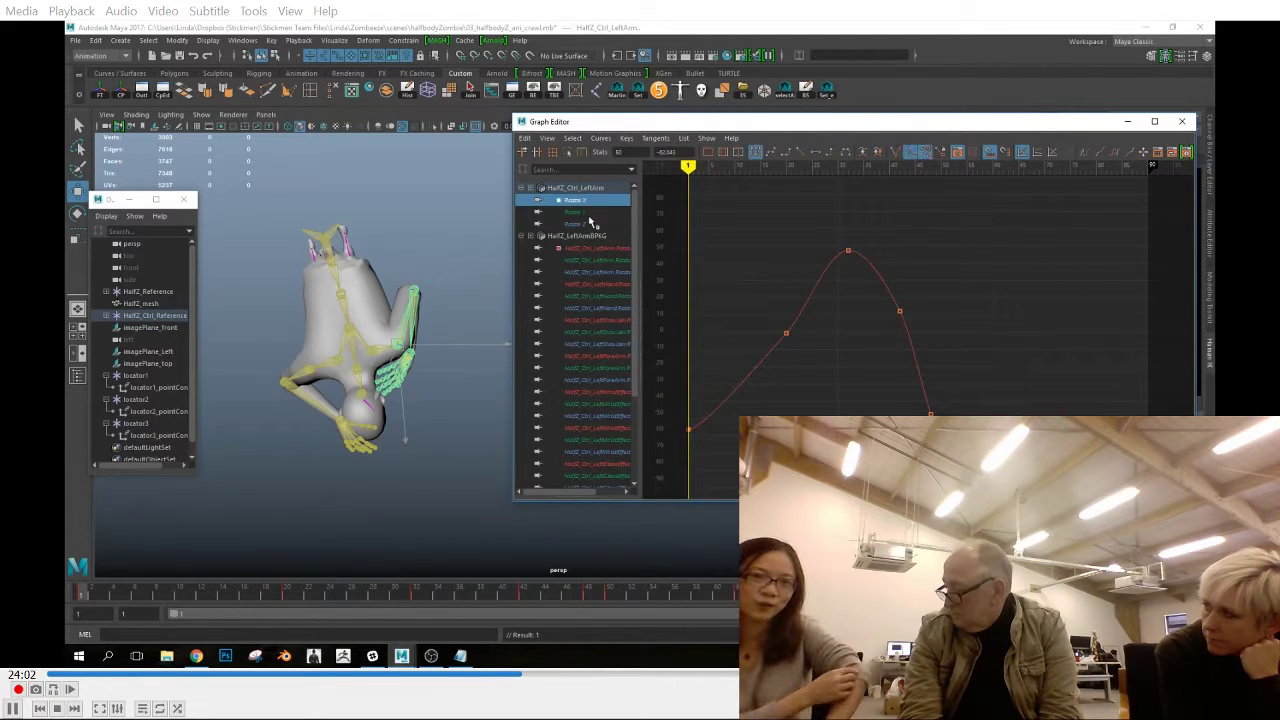
click(584, 213)
click(848, 253)
click(771, 153)
click(882, 240)
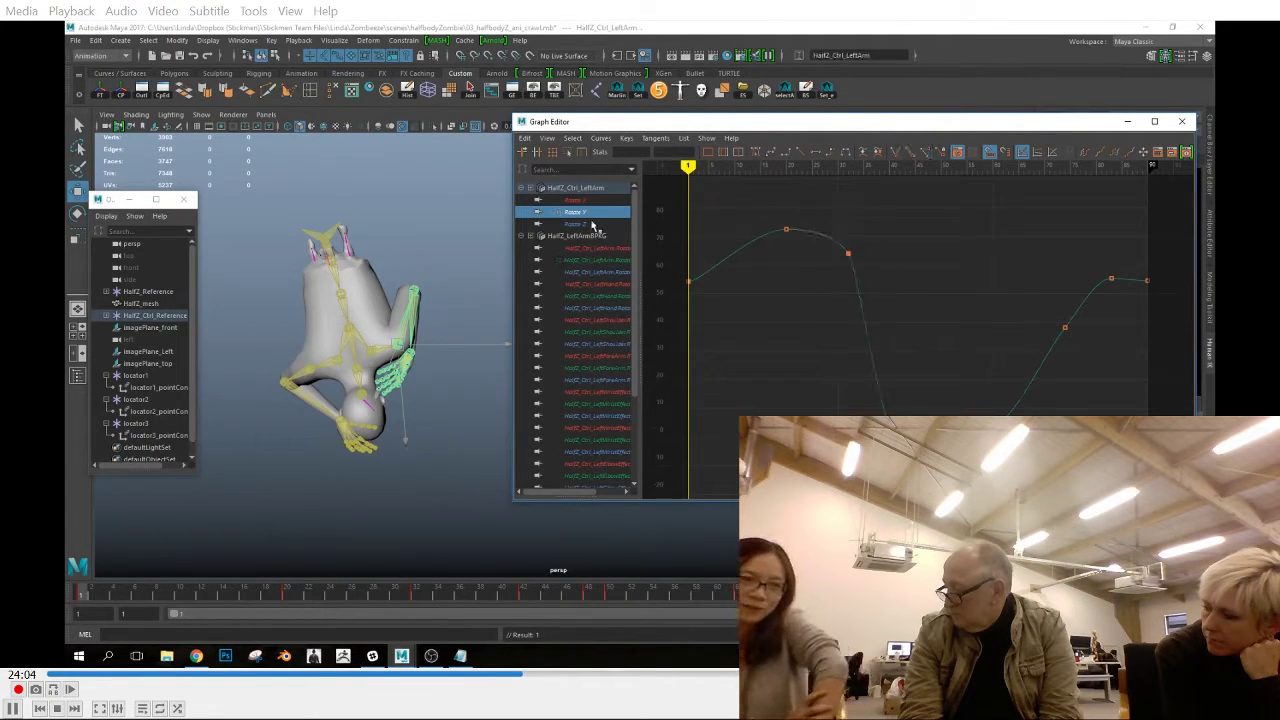
Flatten the left arm control's Rotate Z tangents at frame 32
click(592, 225)
click(848, 254)
click(815, 153)
click(880, 235)
click(940, 385)
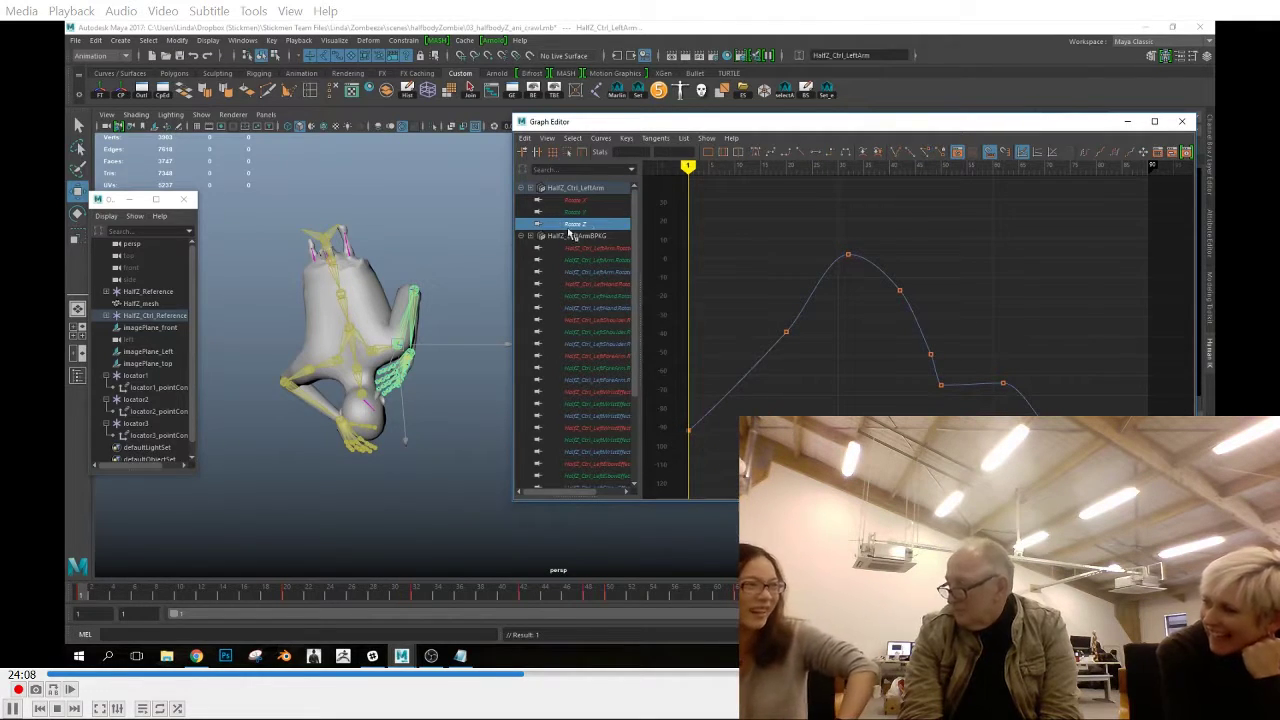
Check the left forearm control's Rotate X, Rotate Y and Rotate Z curves, comparing its poses at frames 1 and 90
click(418, 311)
click(588, 201)
click(940, 410)
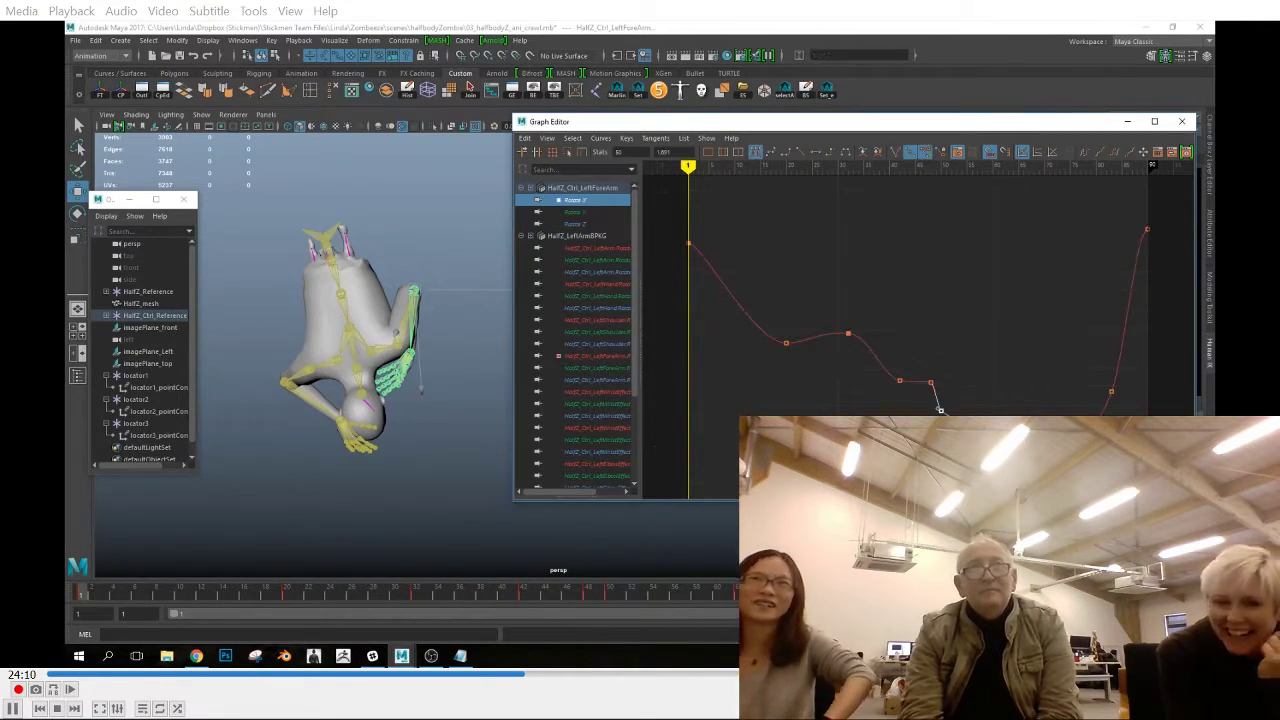
click(621, 212)
click(848, 277)
click(578, 225)
click(590, 213)
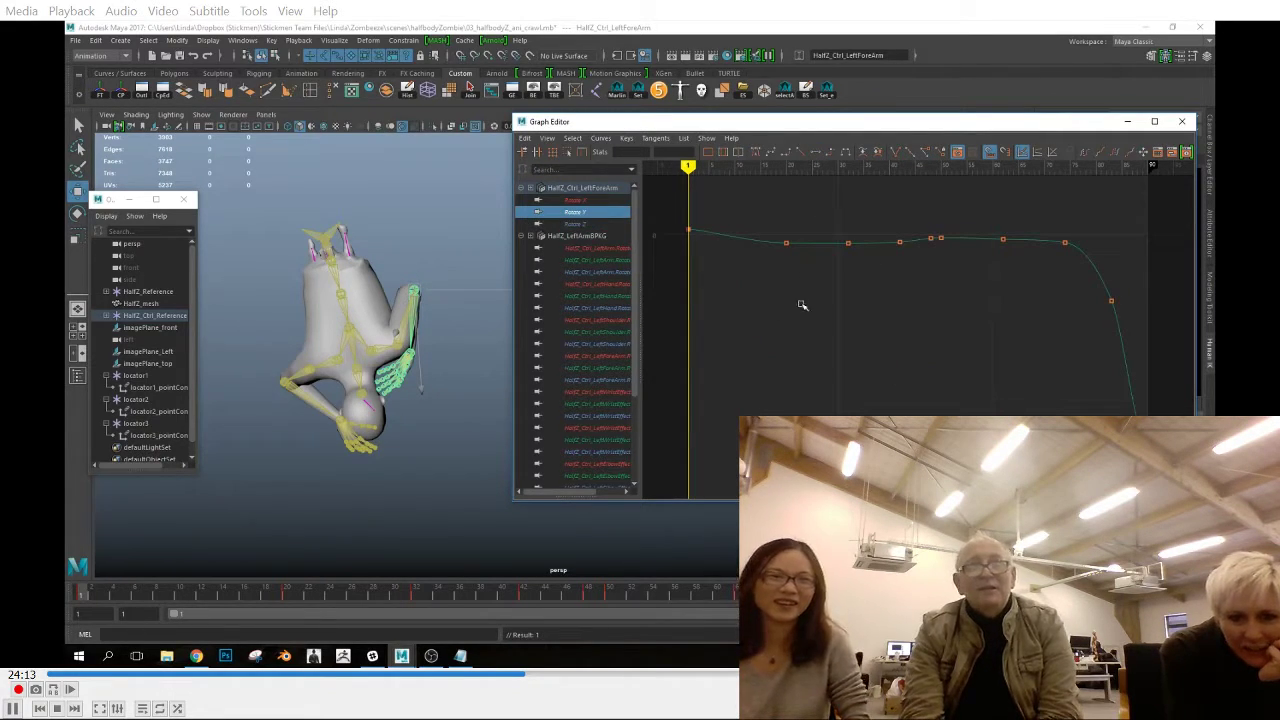
click(1038, 593)
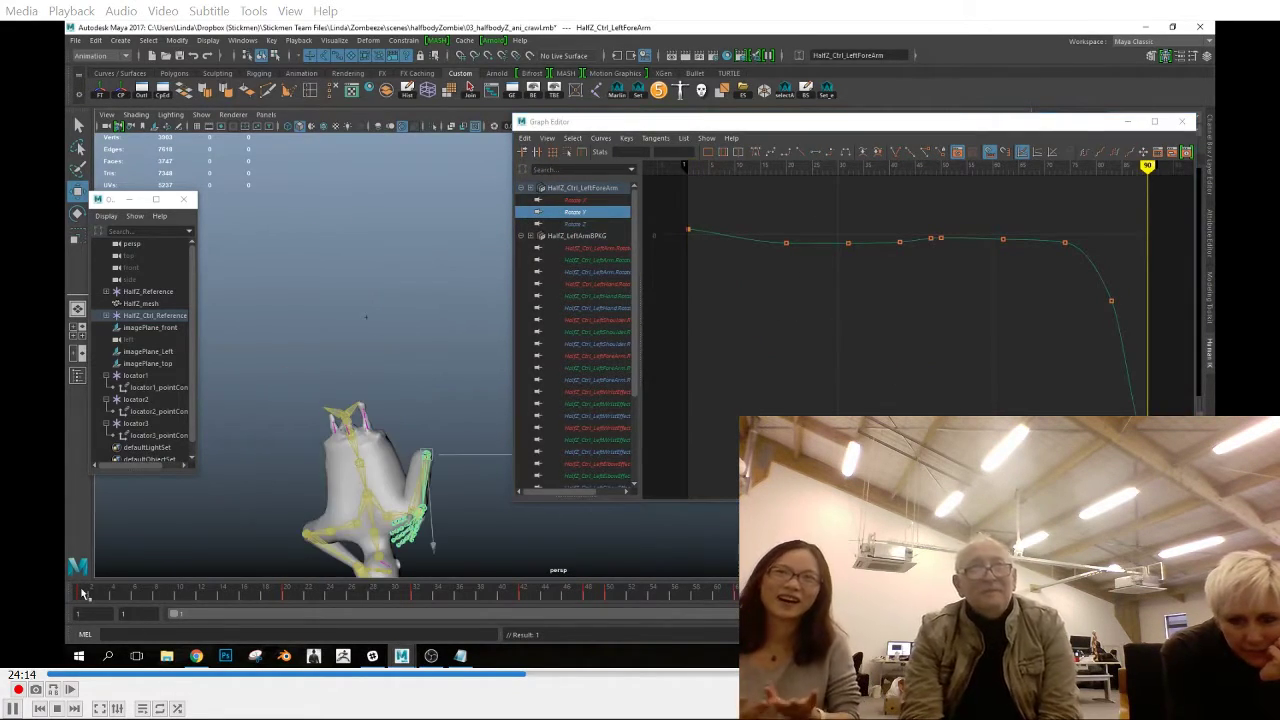
click(1092, 593)
click(1148, 443)
click(1203, 593)
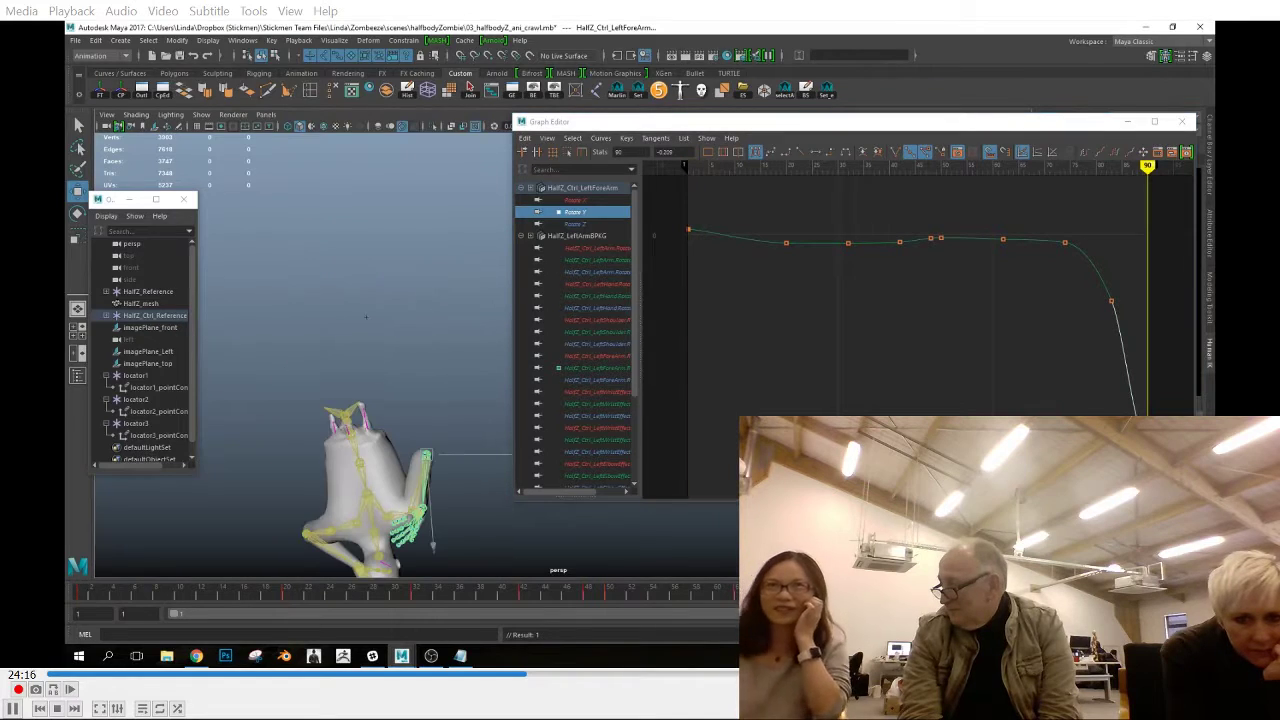
click(84, 594)
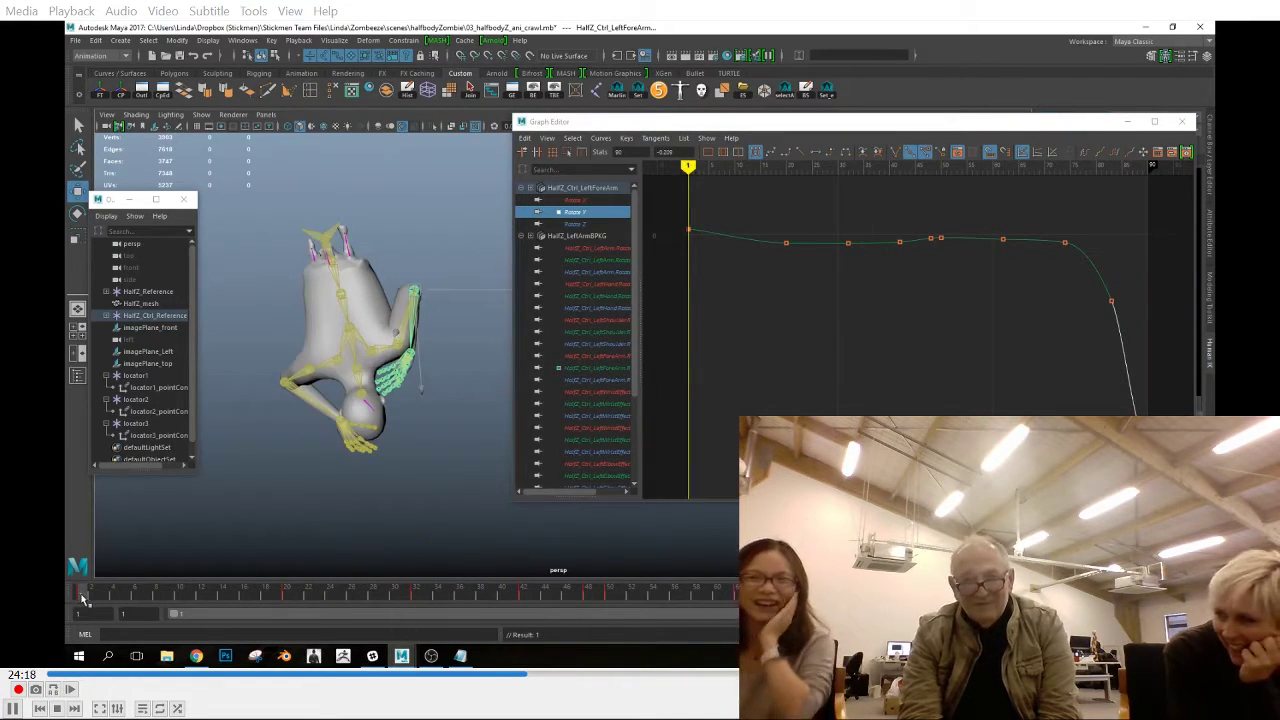
click(575, 224)
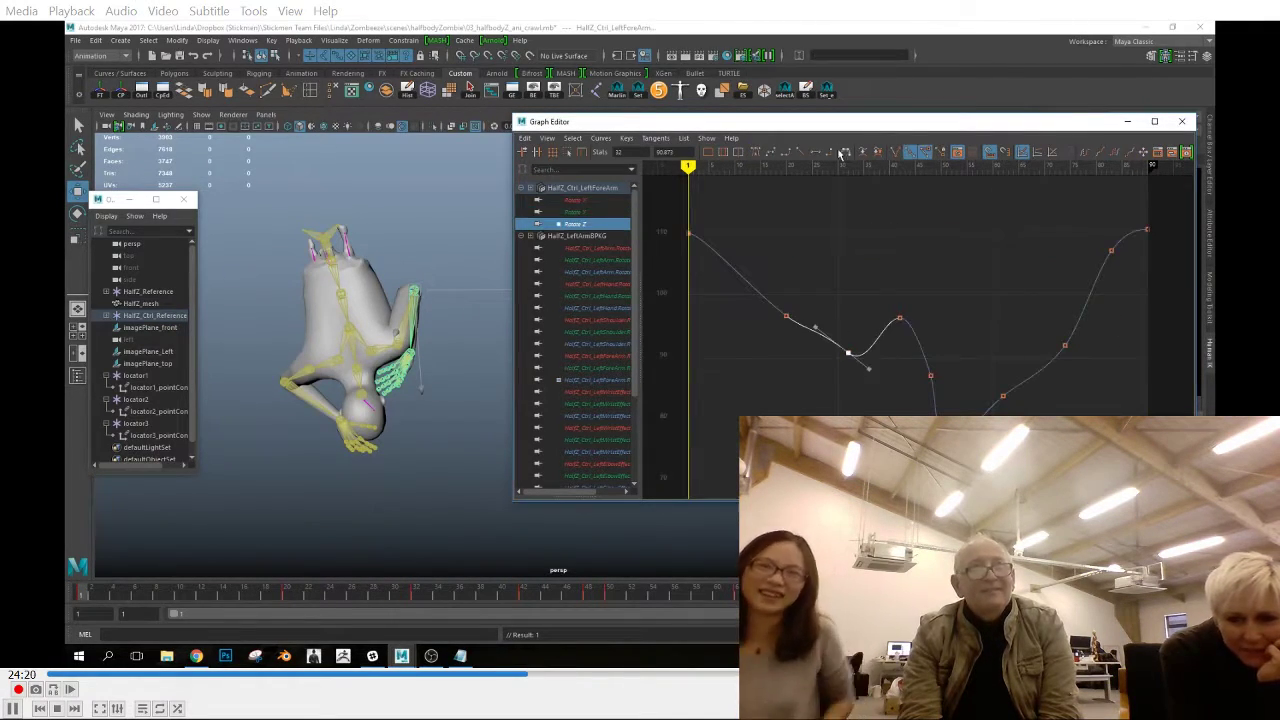
Review the left hand control's Rotate X, Rotate Y and Rotate Z curves and check the hand's pose at frame 50
click(401, 370)
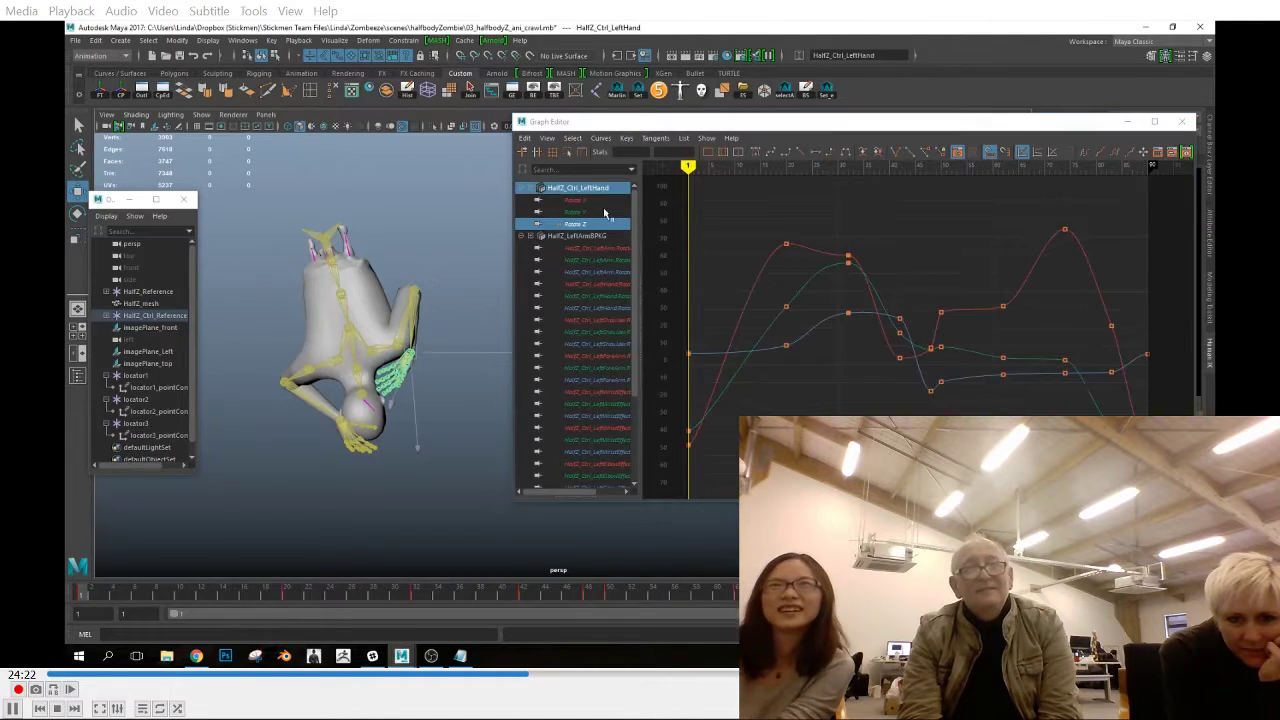
click(586, 201)
click(848, 255)
click(576, 212)
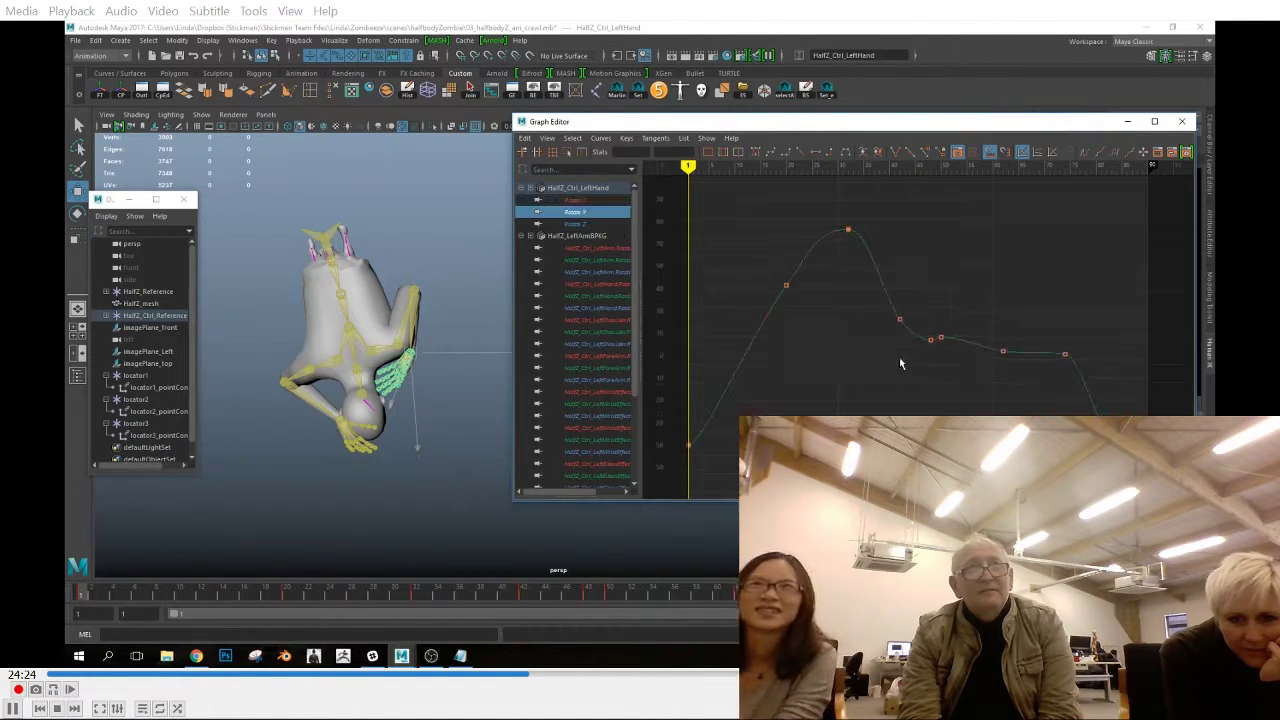
drag(565, 598, 609, 597)
click(575, 224)
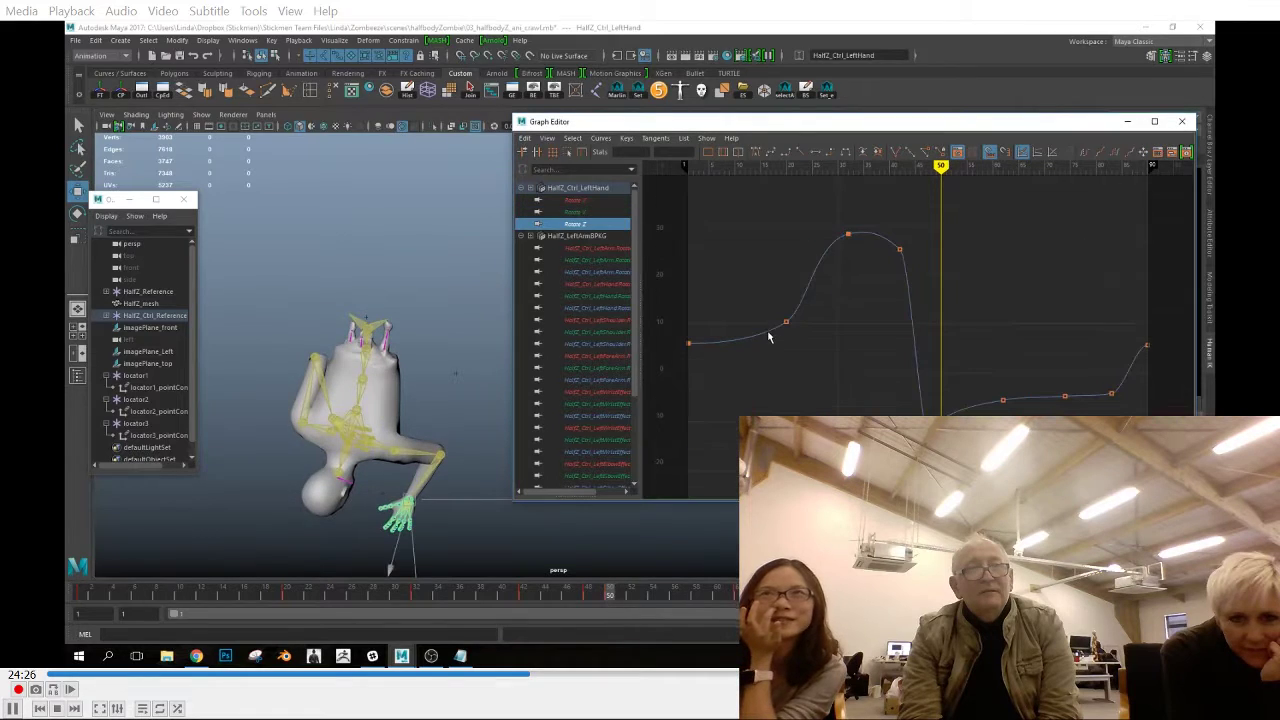
Close the Graph Editor and play back the crawl in the perspective and front views
click(1182, 121)
key(alt+v)
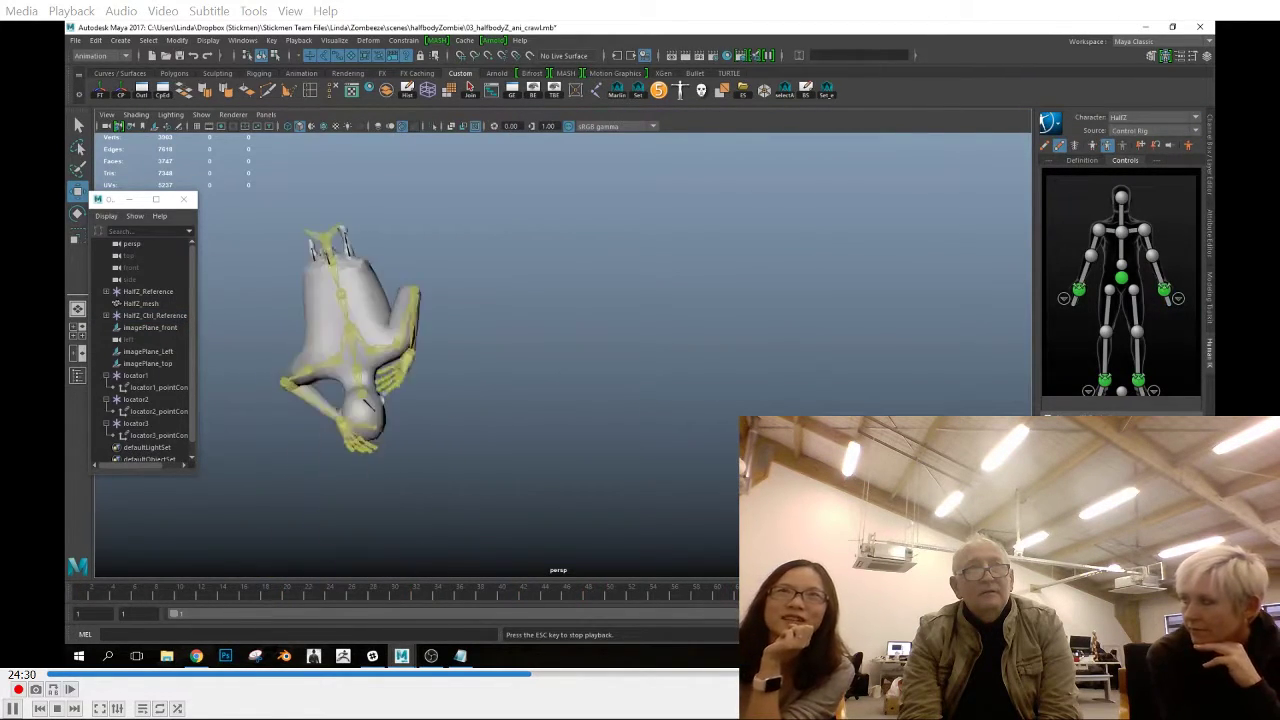
key(alt+v)
key(space)
drag(819, 384, 680, 437)
alt+click(680, 437)
alt+middle_drag(680, 437, 804, 428)
key(alt+v)
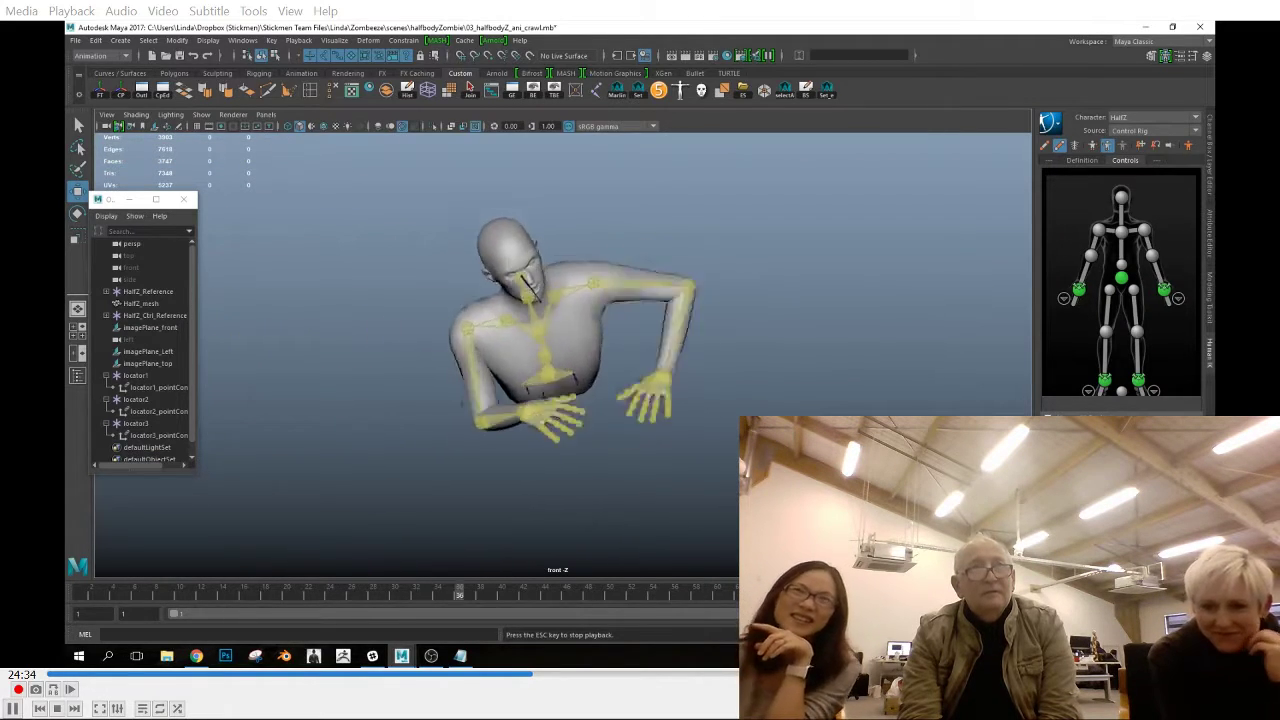
key(alt+v)
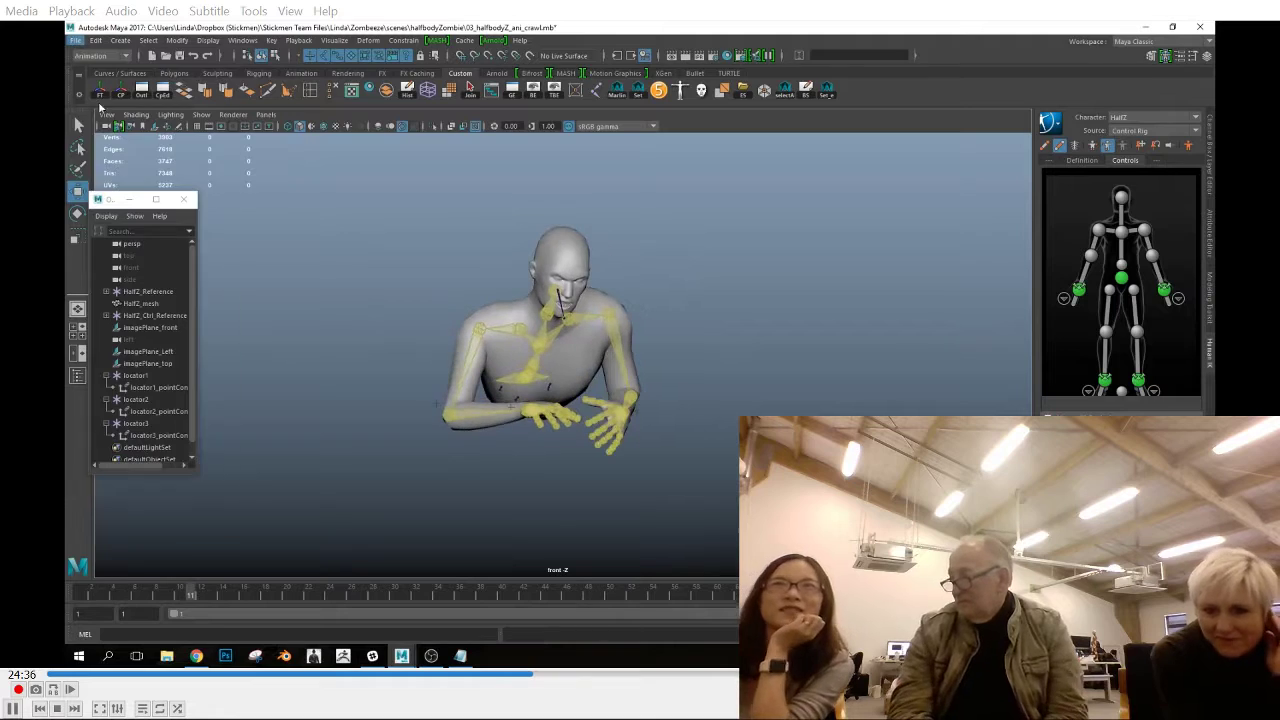
Save the scene as a new version named 03_halfbodyZ_ani_crawl2
key(ctrl+shift+s)
text(2)
key(Return)
Reference the earlier scene 03_halfbodyZ_ani_crawl.mb into the current scene through the Reference Editor
click(76, 41)
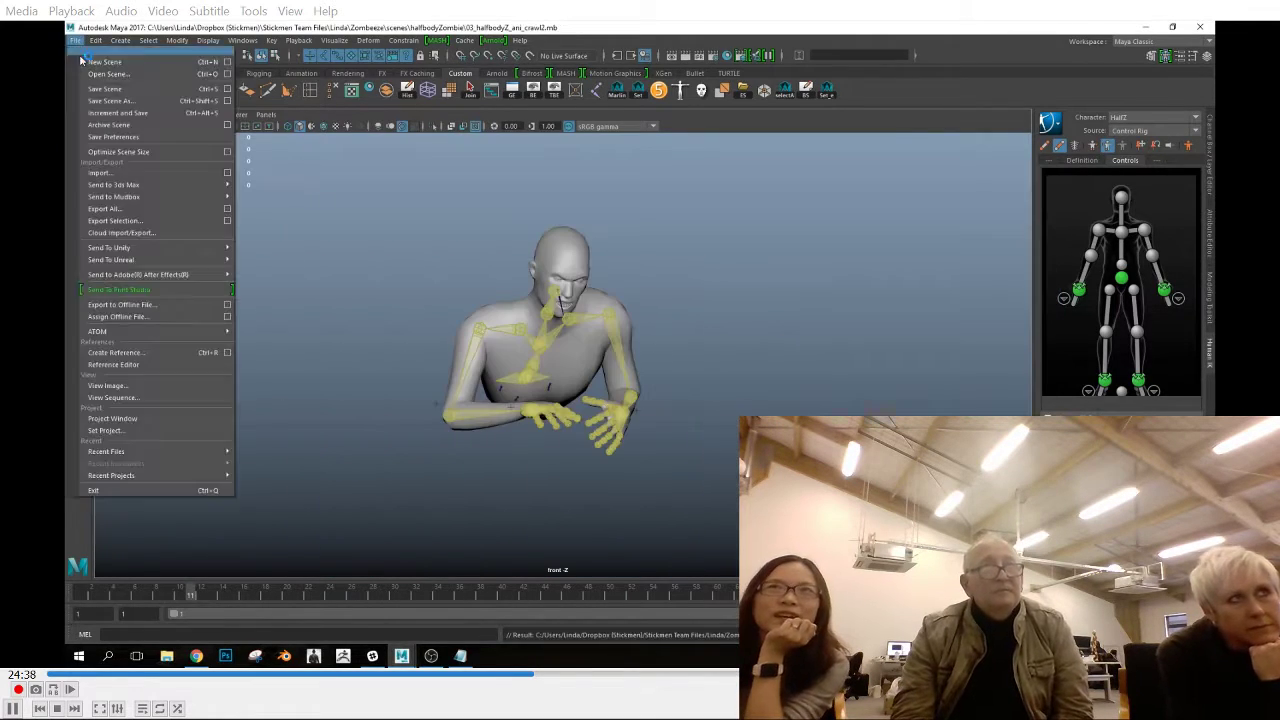
click(163, 366)
click(229, 183)
double_click(471, 237)
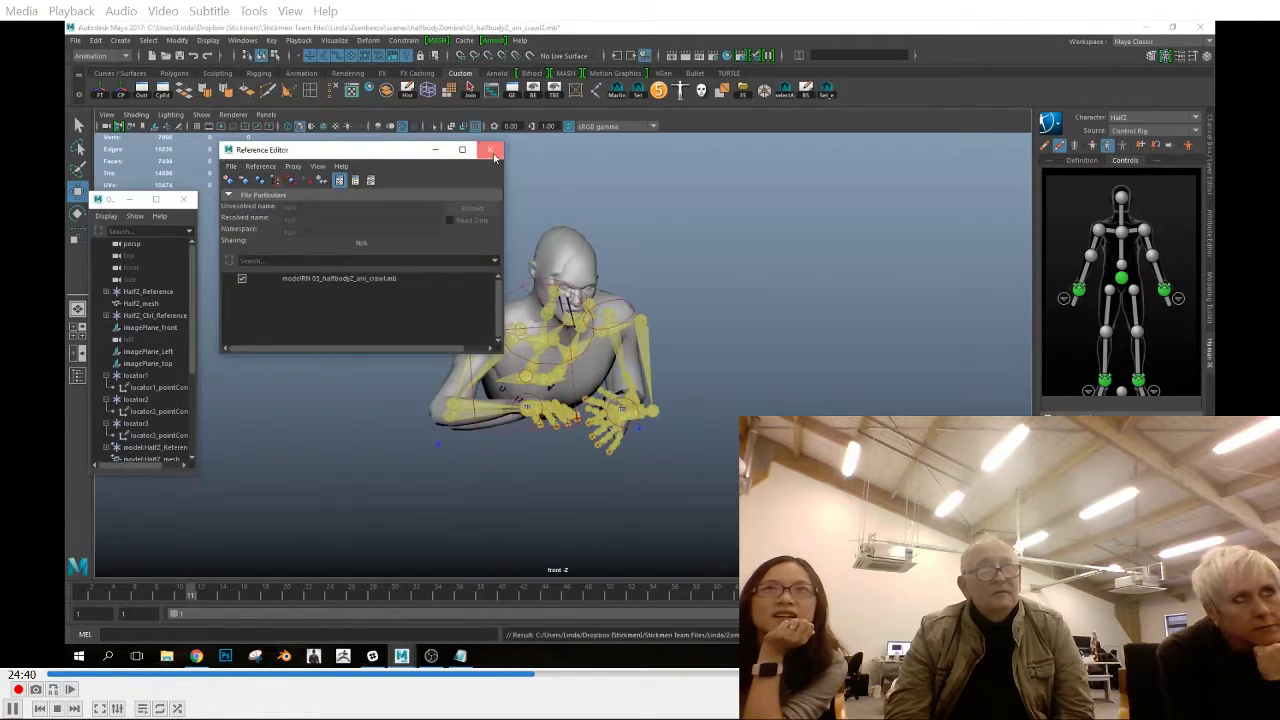
click(492, 152)
Move the referenced character about 61 units along negative X beside the original and scrub the animation to compare both
scroll(141, 405, down, 4)
click(143, 340)
ctrl+click(141, 317)
drag(690, 420, 463, 420)
scroll(622, 491, down, 1)
click(519, 431)
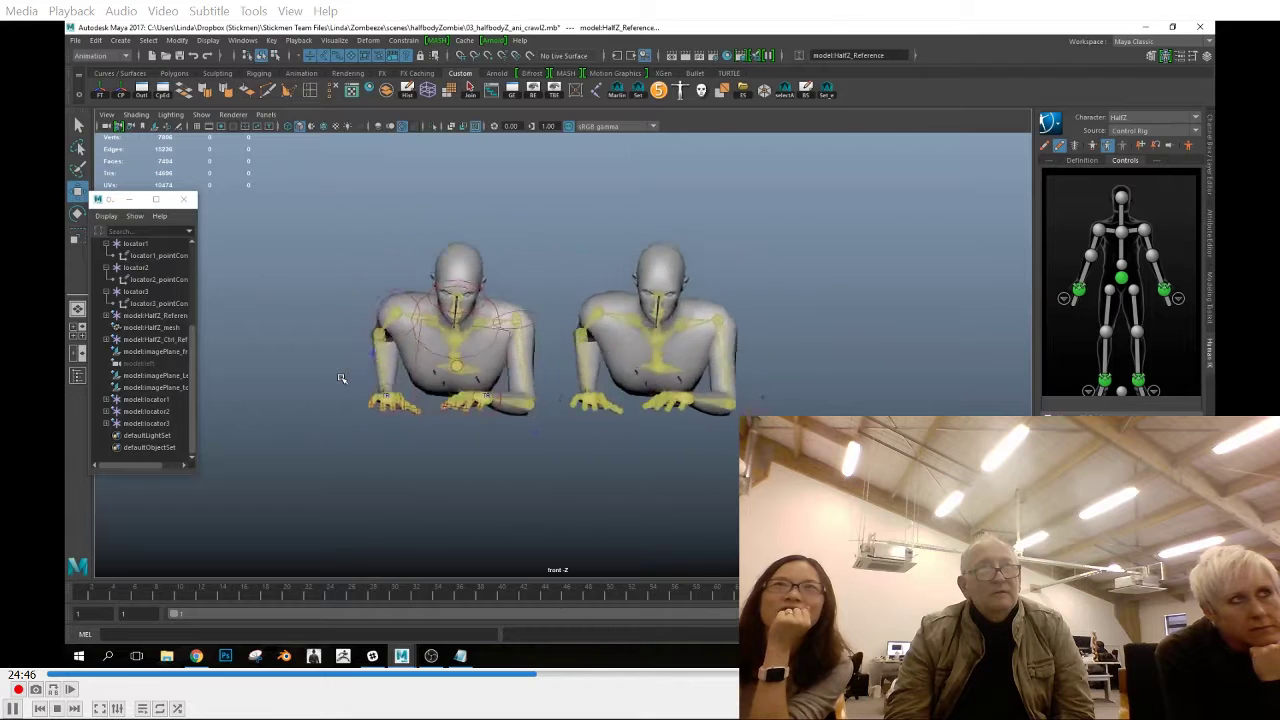
drag(234, 599, 549, 601)
Set the referenced character's Translate X to 0 so it overlaps the original
click(1207, 168)
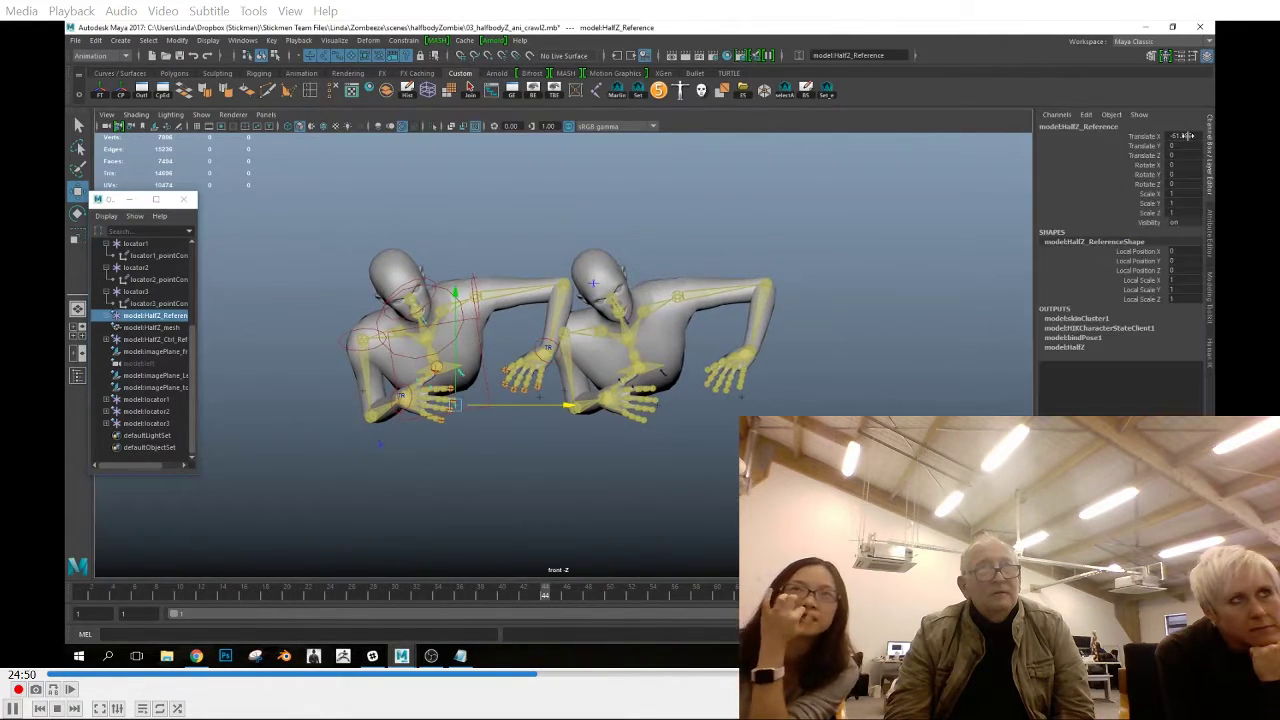
ctrl+click(171, 341)
click(1185, 136)
text(0)
key(Return)
Compare the overlapping characters' crawl in the front and perspective views by scrubbing through the frames
drag(322, 597, 840, 612)
click(527, 409)
drag(139, 602, 566, 620)
click(588, 445)
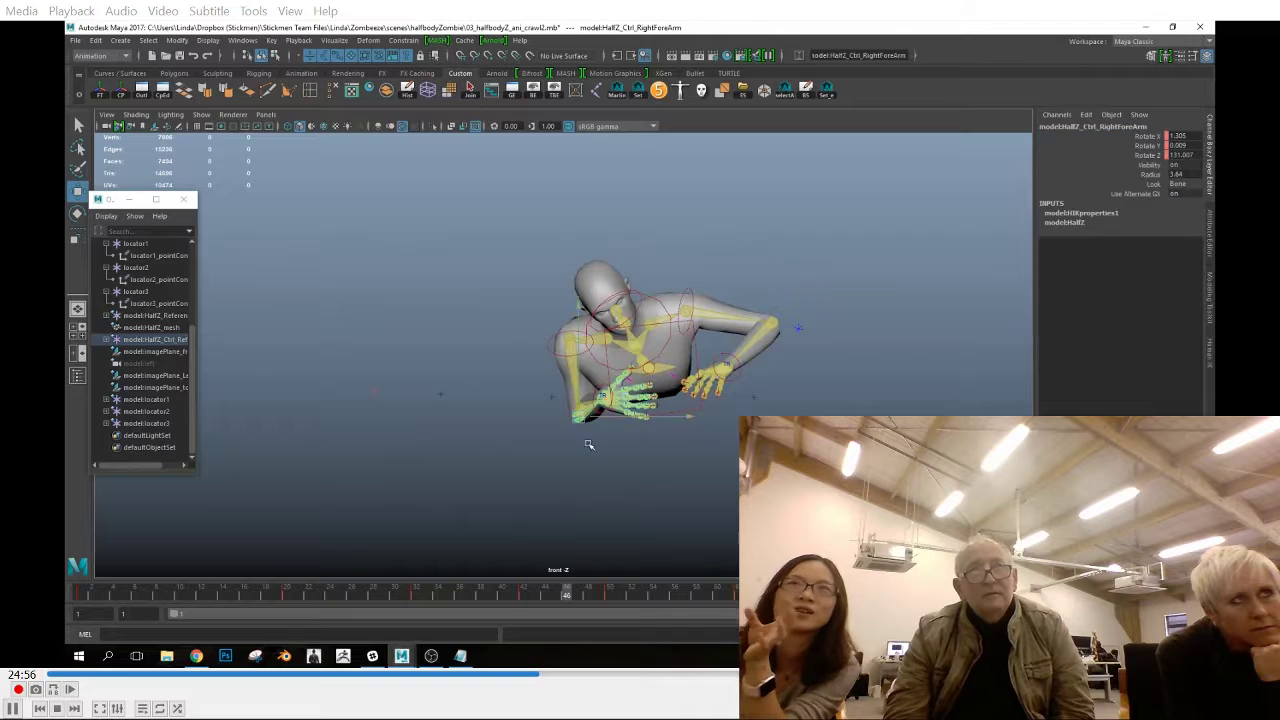
drag(139, 603, 600, 620)
key(space)
drag(569, 438, 525, 446)
drag(308, 593, 980, 597)
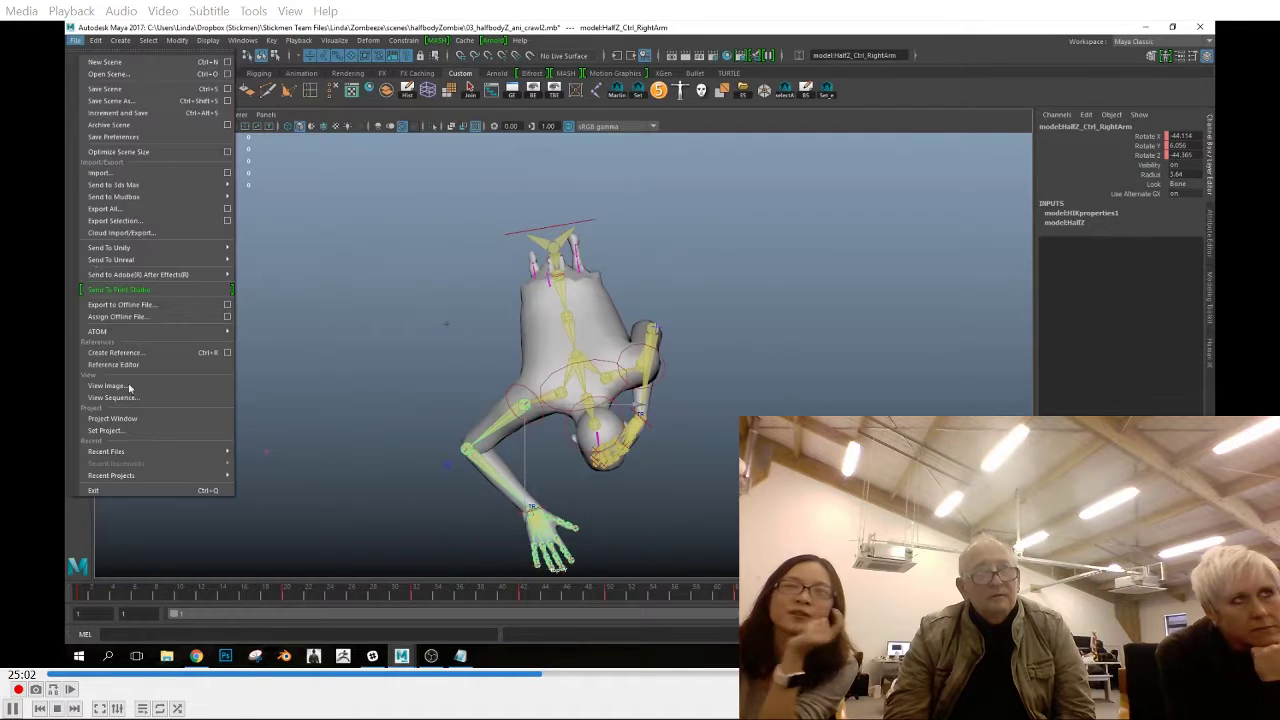
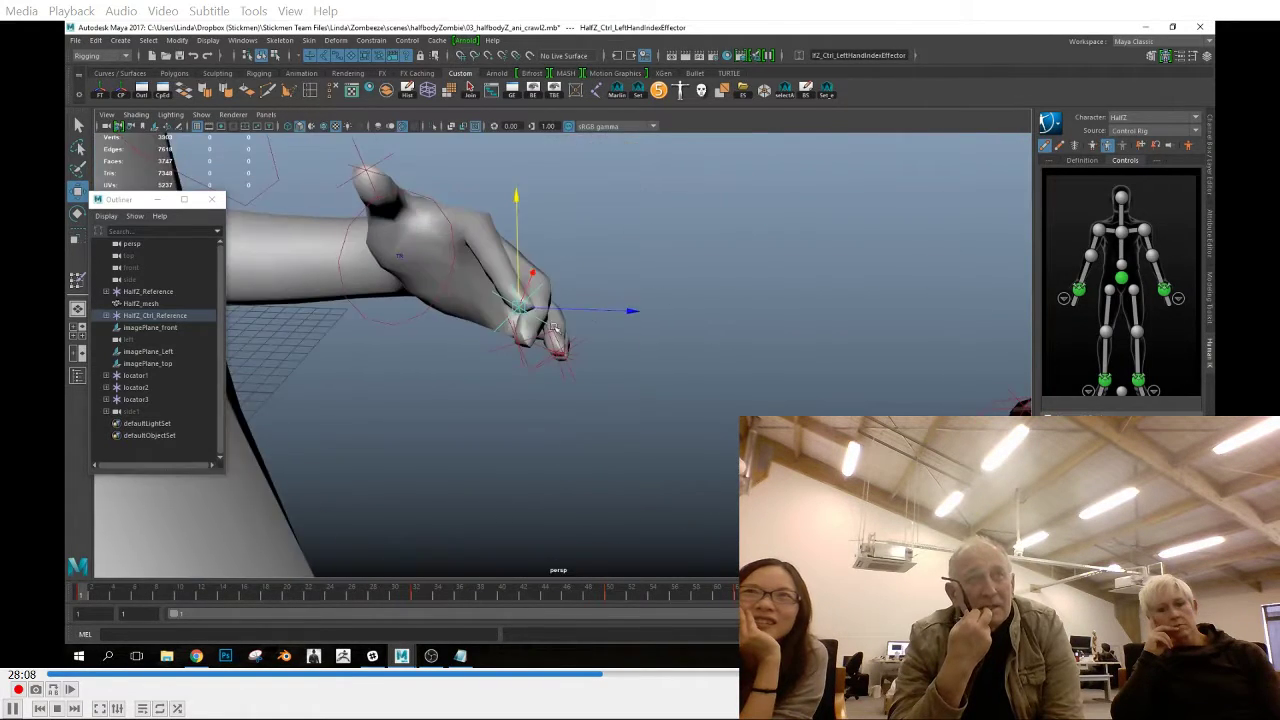
Raise the left hand's pinky effector slightly at frame 1 and check the whole hand pose
drag(557, 217, 550, 300)
click(496, 420)
drag(497, 345, 498, 325)
alt+drag(520, 400, 582, 367)
scroll(582, 367, down, 6)
alt+middle_drag(582, 367, 617, 449)
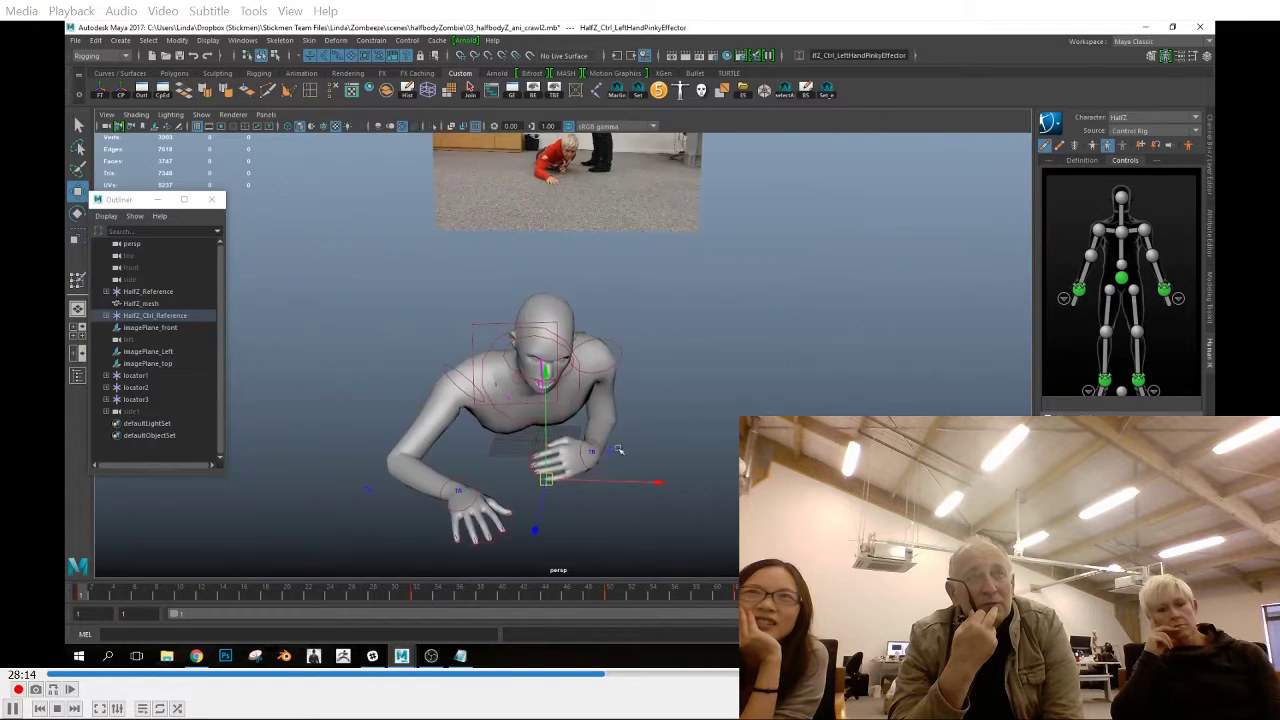
alt+drag(617, 449, 629, 422)
scroll(629, 422, up, 2)
Copy the left pinky effector's key at frame 1 and check the hand on the end frame
right_click(82, 593)
click(105, 428)
click(740, 593)
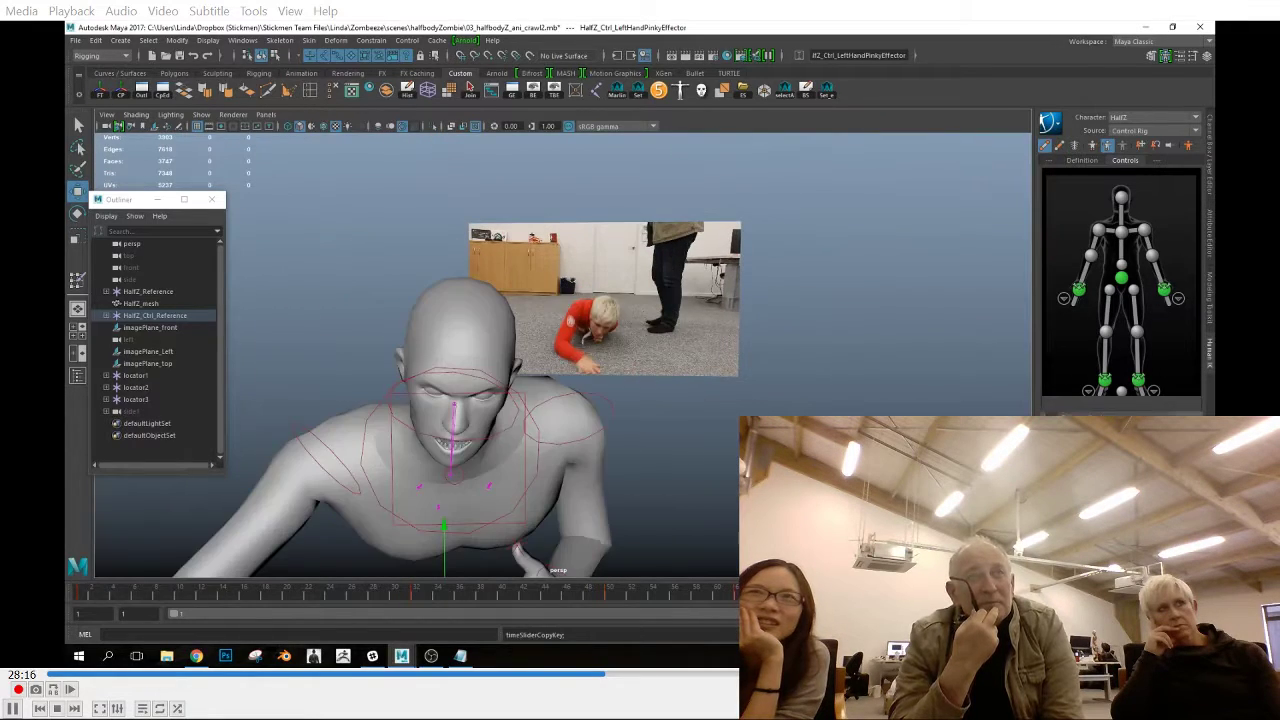
scroll(640, 480, down, 3)
alt+drag(668, 505, 666, 463)
scroll(593, 466, up, 2)
scroll(593, 466, up, 2)
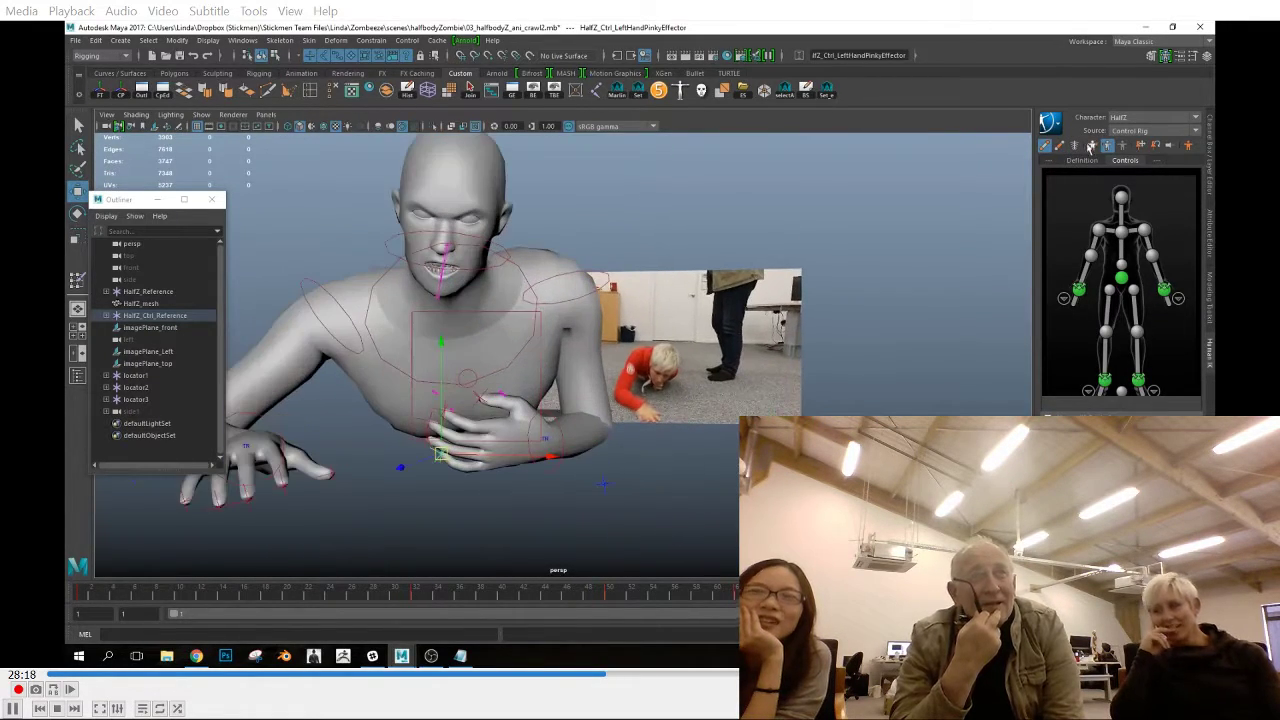
Show the rig's skeleton and try pasting the left hand's frame 1 key onto the end frame
click(1060, 146)
click(528, 428)
drag(163, 597, 84, 597)
right_click(82, 595)
click(105, 428)
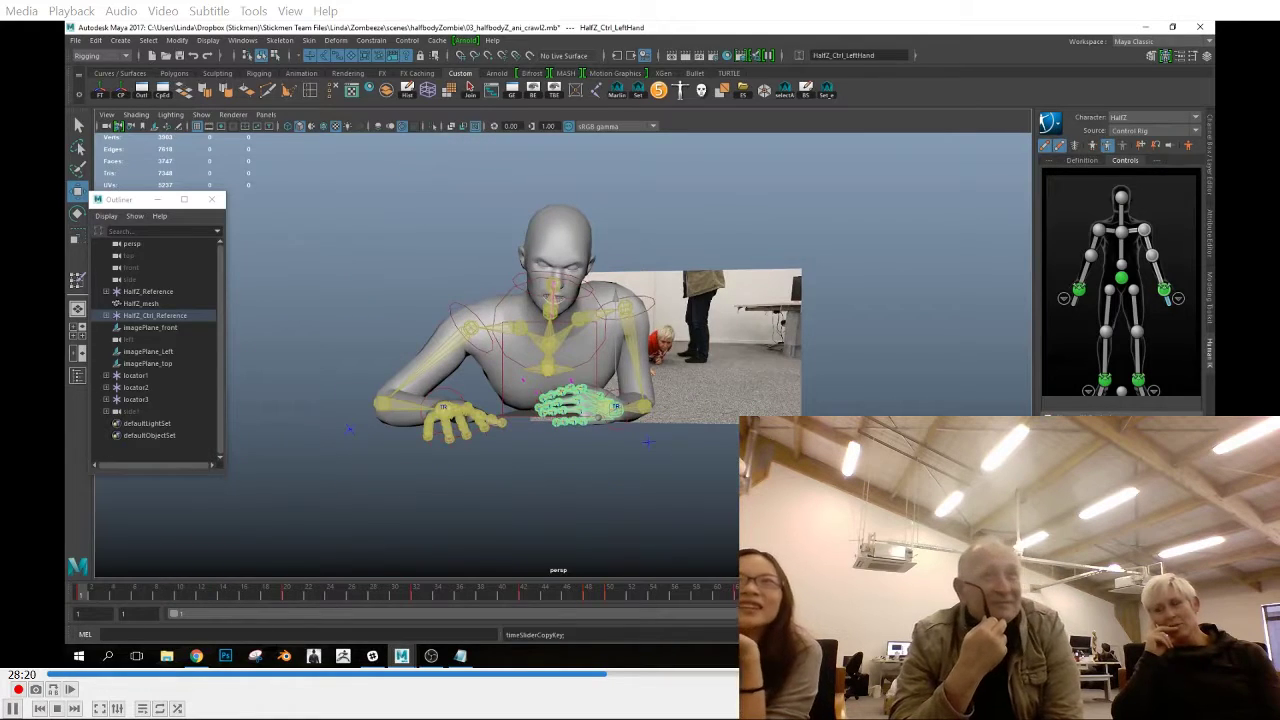
click(745, 593)
right_click(745, 593)
click(885, 440)
key(ctrl+z)
alt+drag(639, 489, 692, 410)
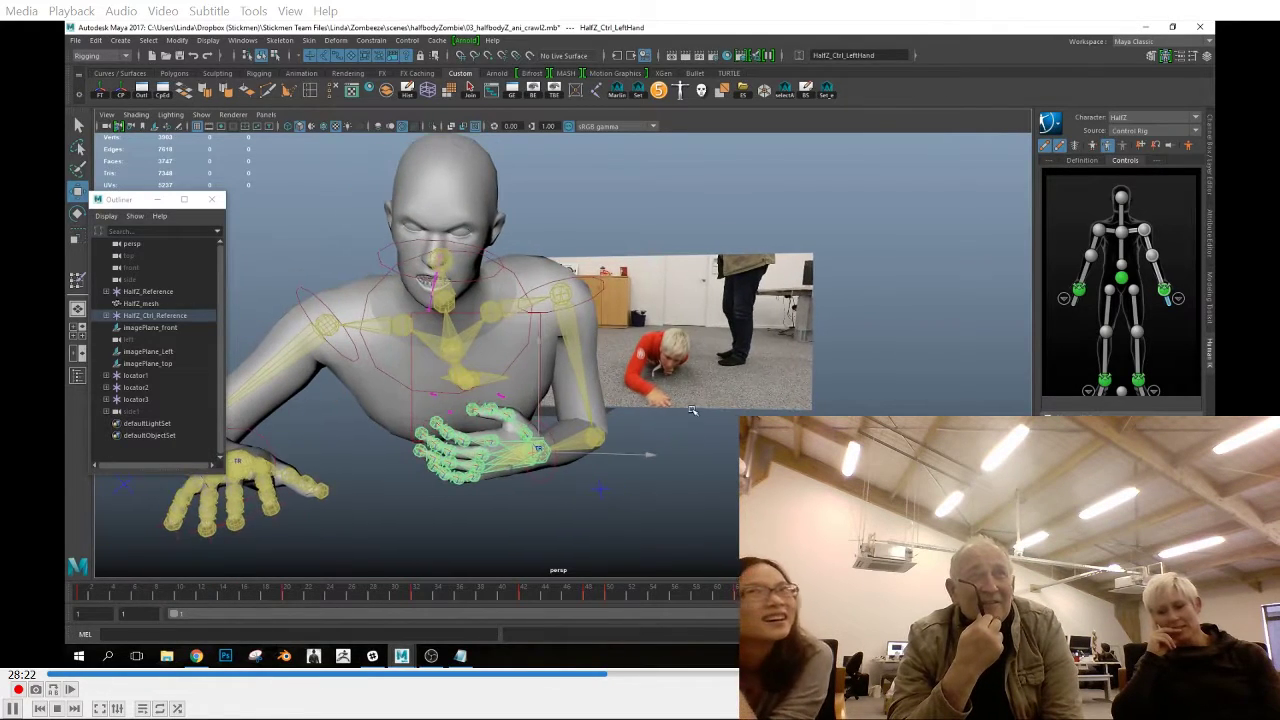
Match the left hand's end-frame rotation to frame 1, with Rotate Y -35.603 and Rotate Z 6.103
click(1209, 156)
click(79, 596)
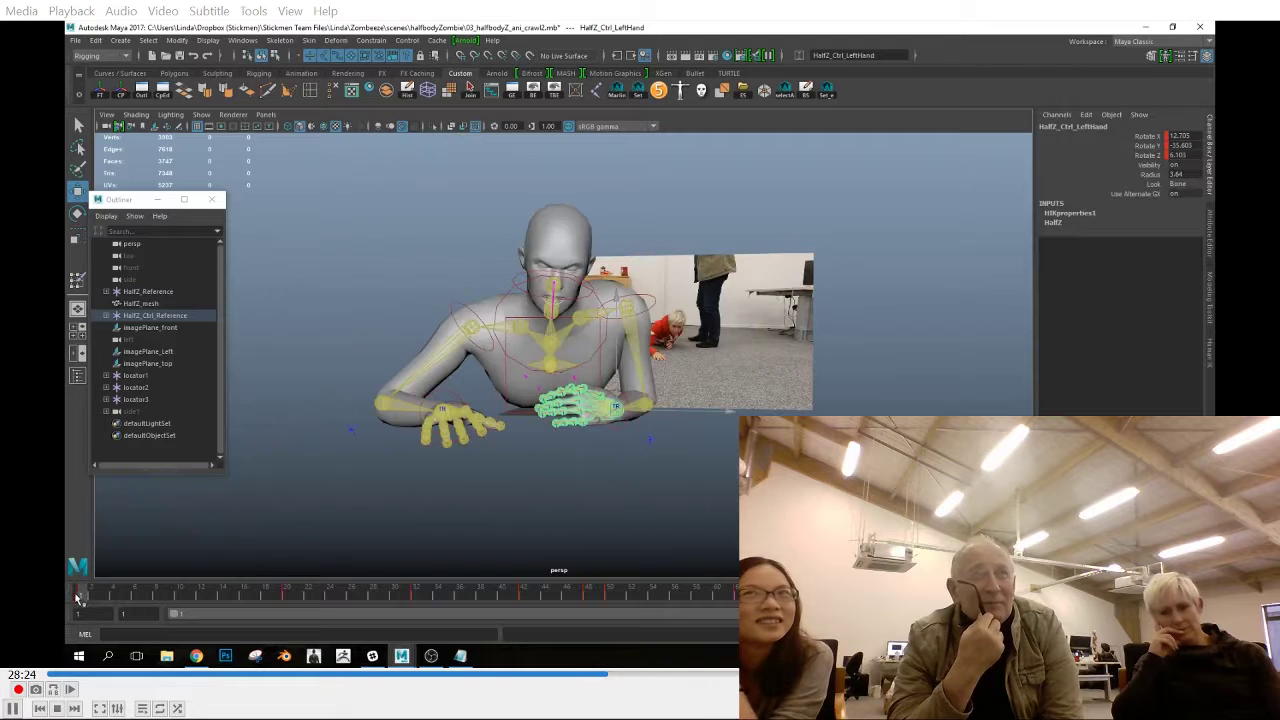
click(1124, 146)
click(1134, 137)
key(comma)
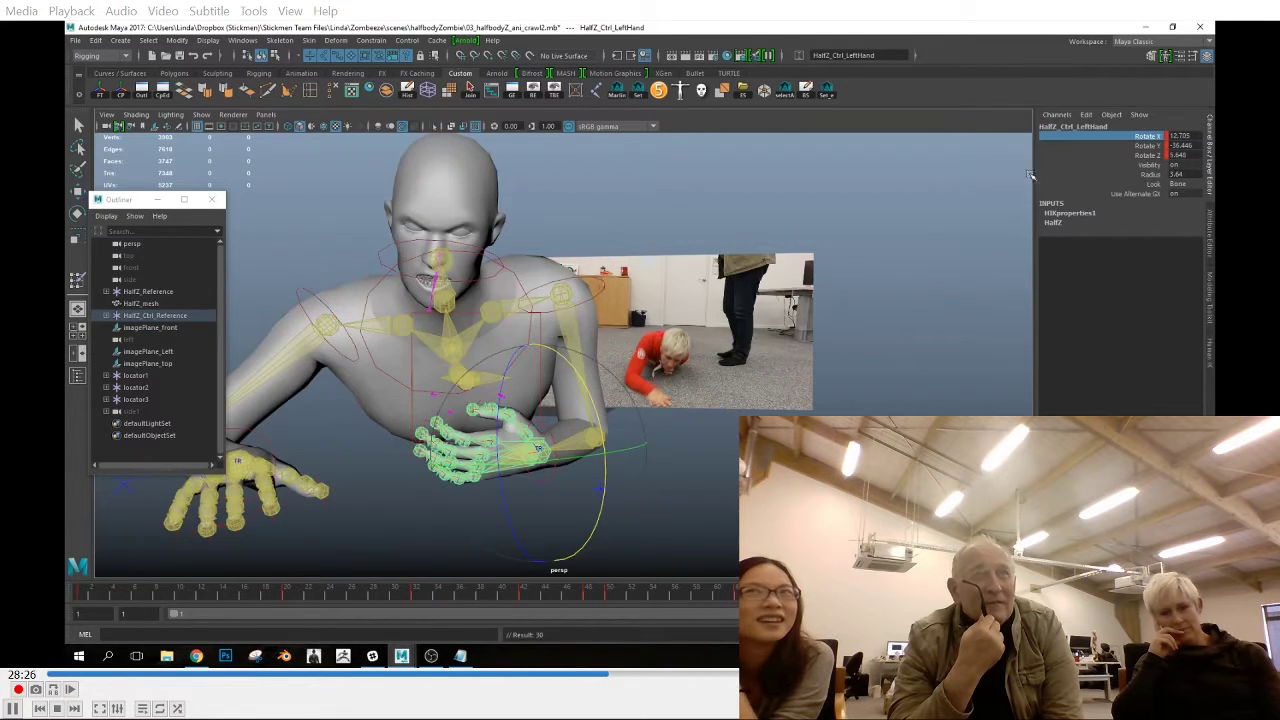
key(period)
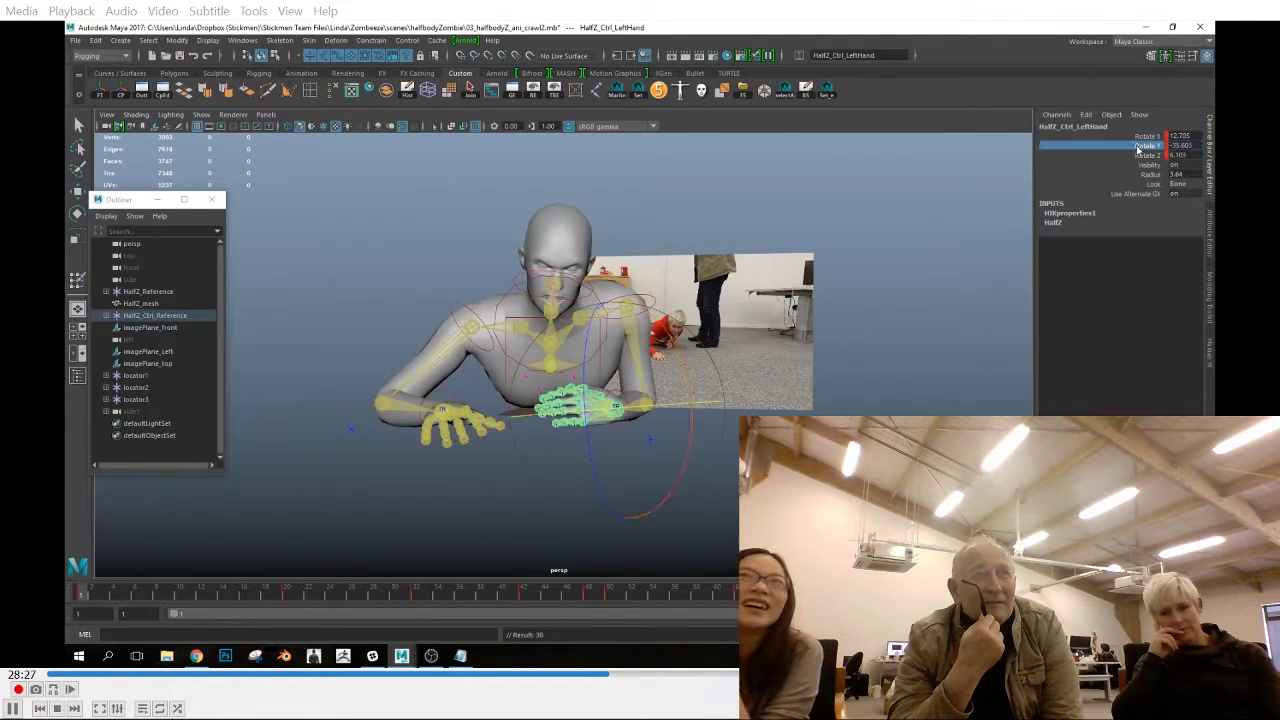
click(985, 594)
click(1137, 147)
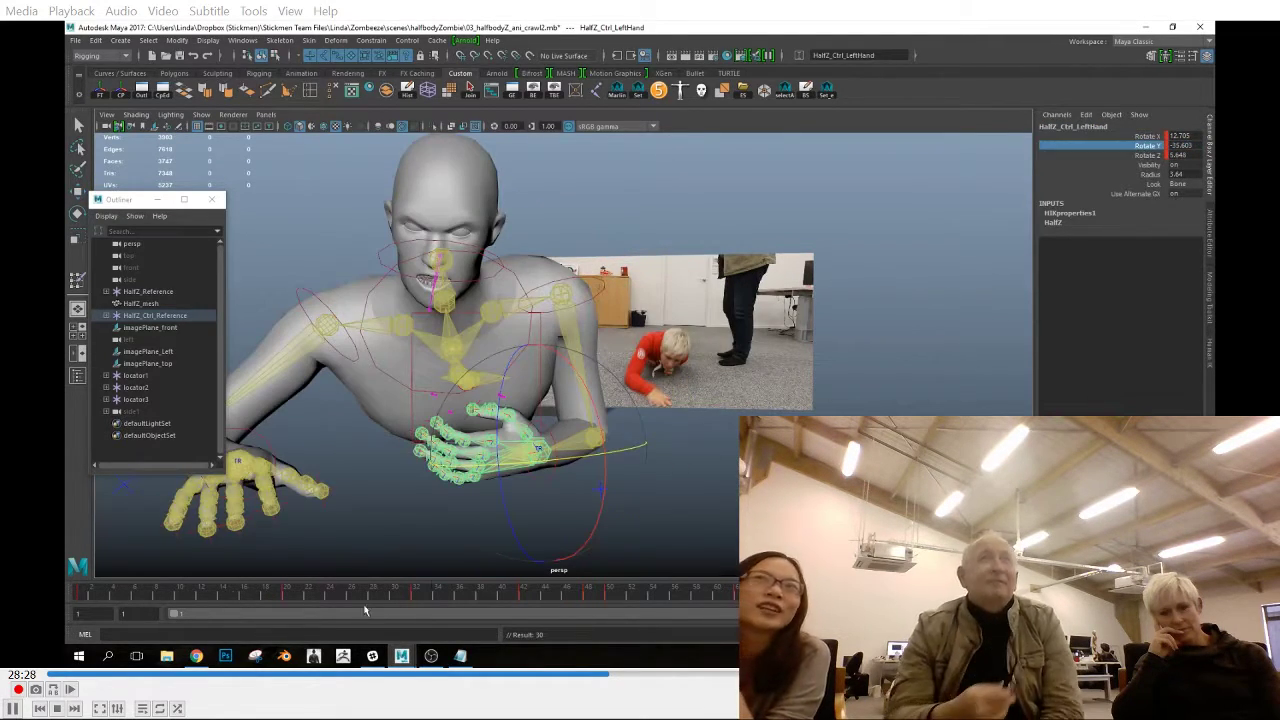
click(79, 596)
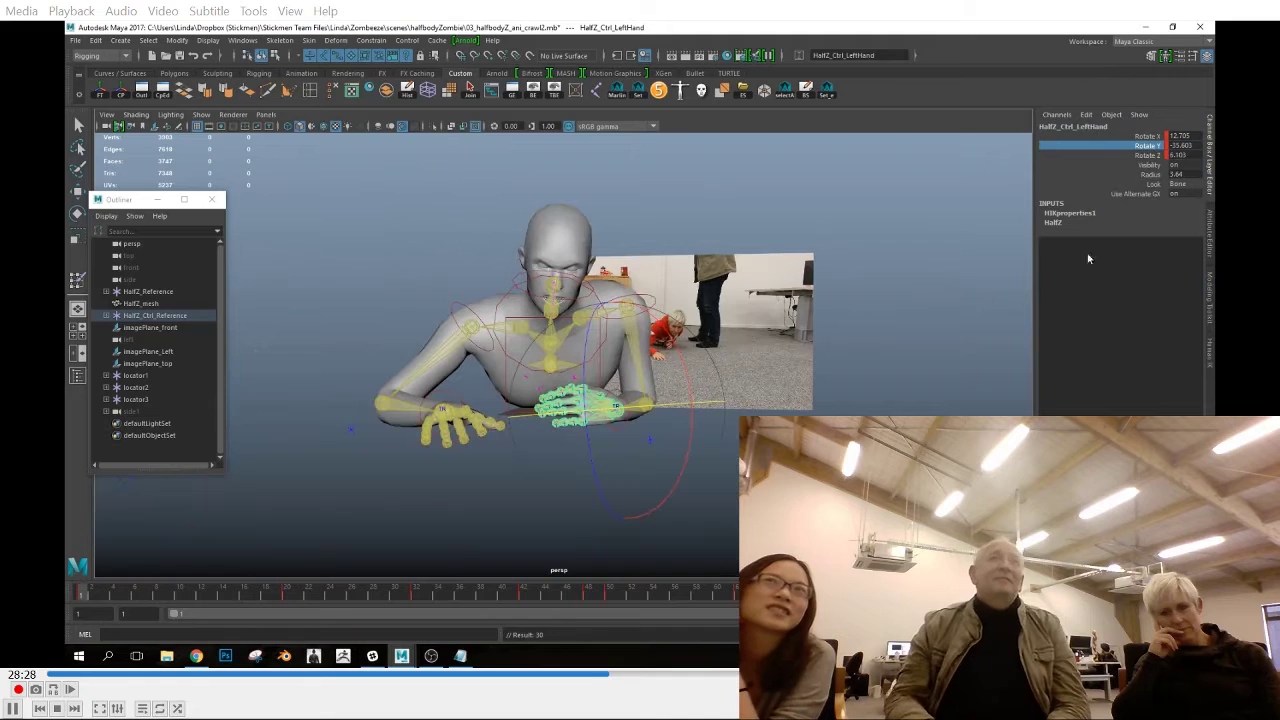
click(1137, 156)
key(comma)
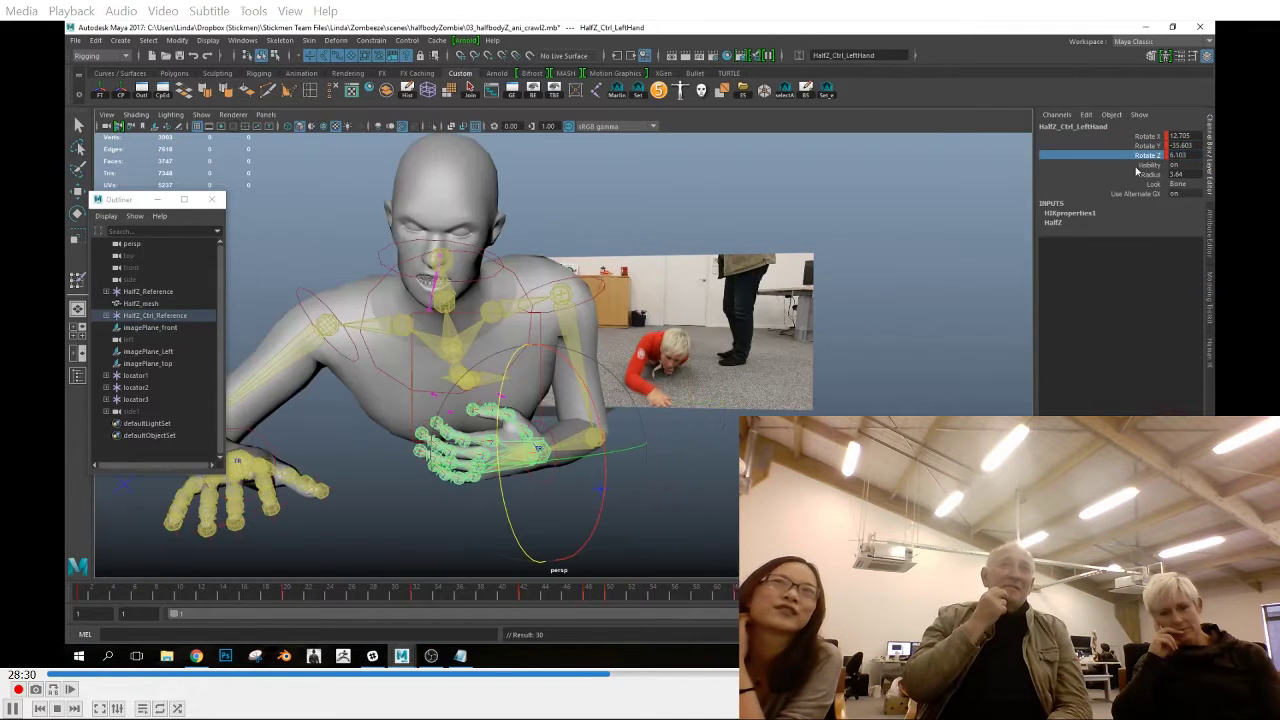
Compare the left hand on the first and end frames in the front view and try a small rotation
click(79, 596)
key(space)
key(space)
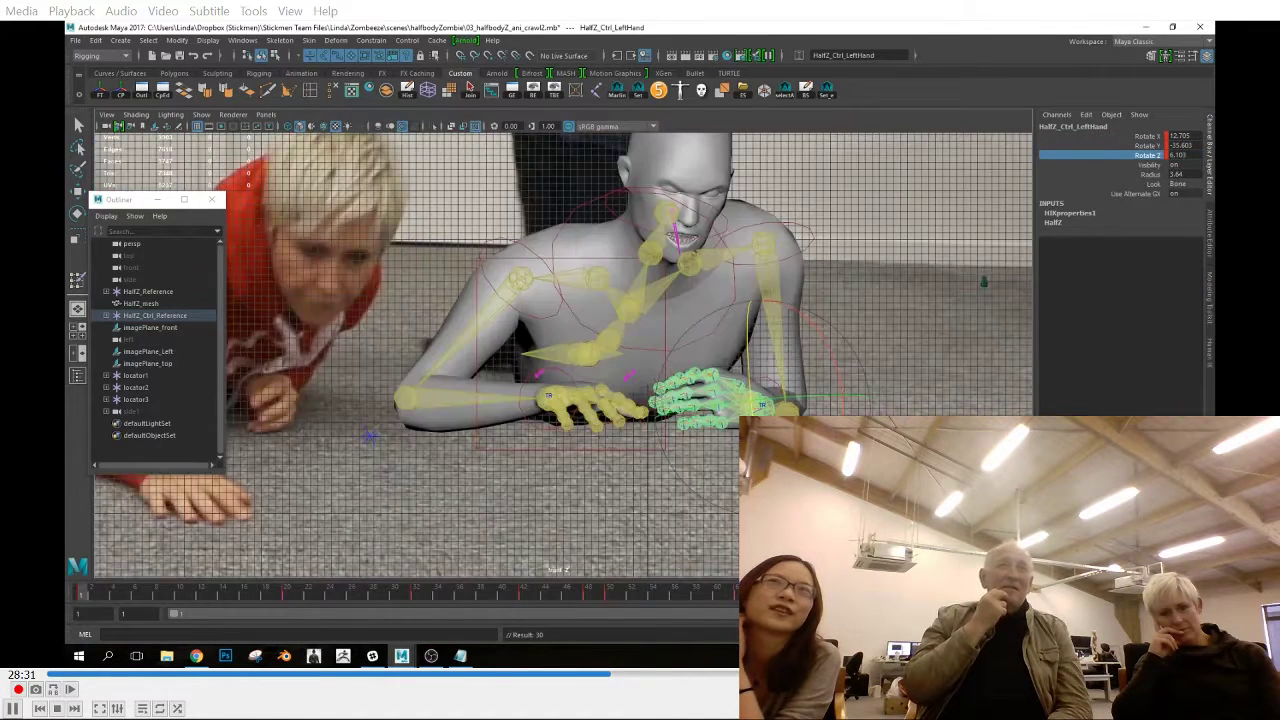
click(985, 594)
click(79, 596)
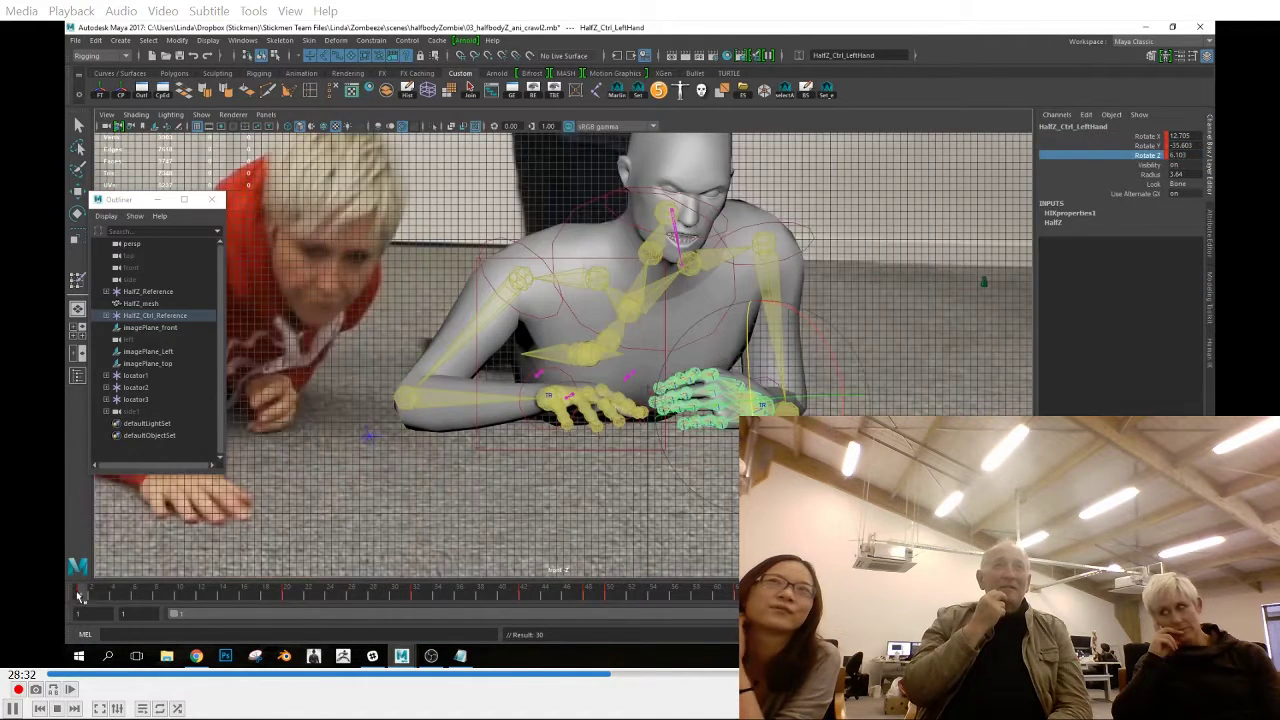
drag(819, 397, 822, 397)
key(ctrl+z)
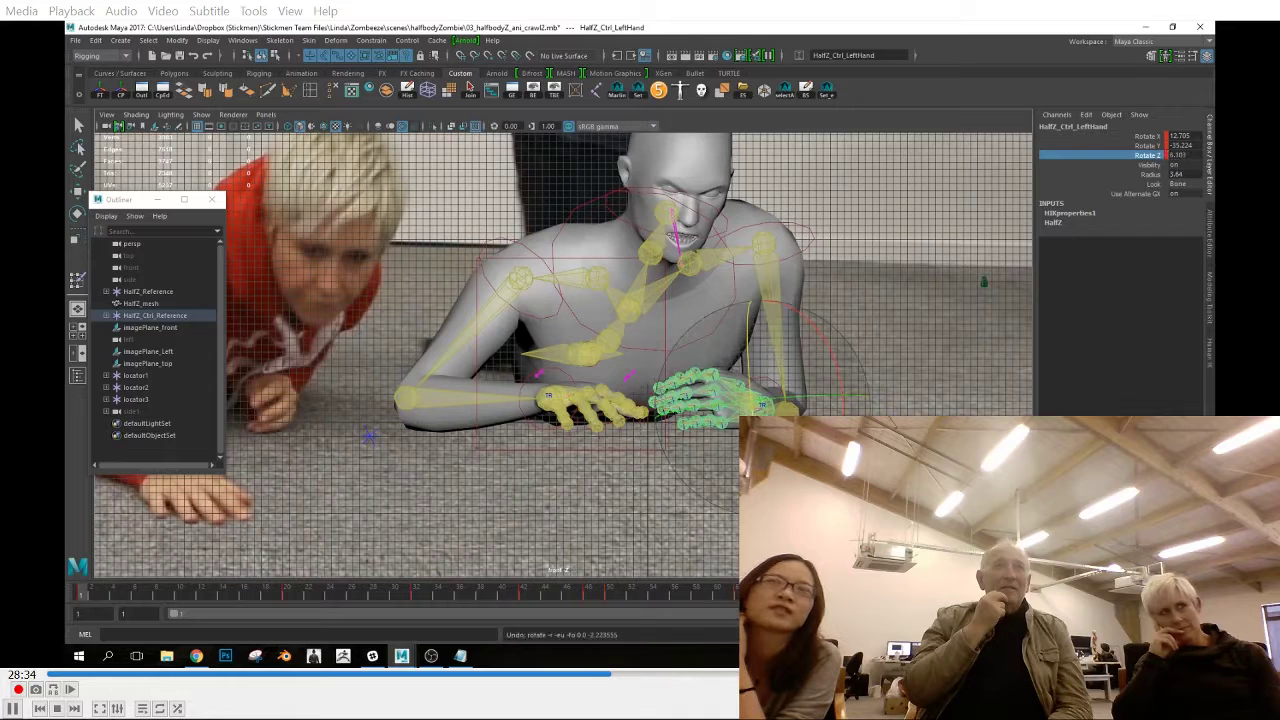
Match the left wrist effector's Rotate Z on the end frame to frame 1's value, 131.486
key(w)
click(762, 406)
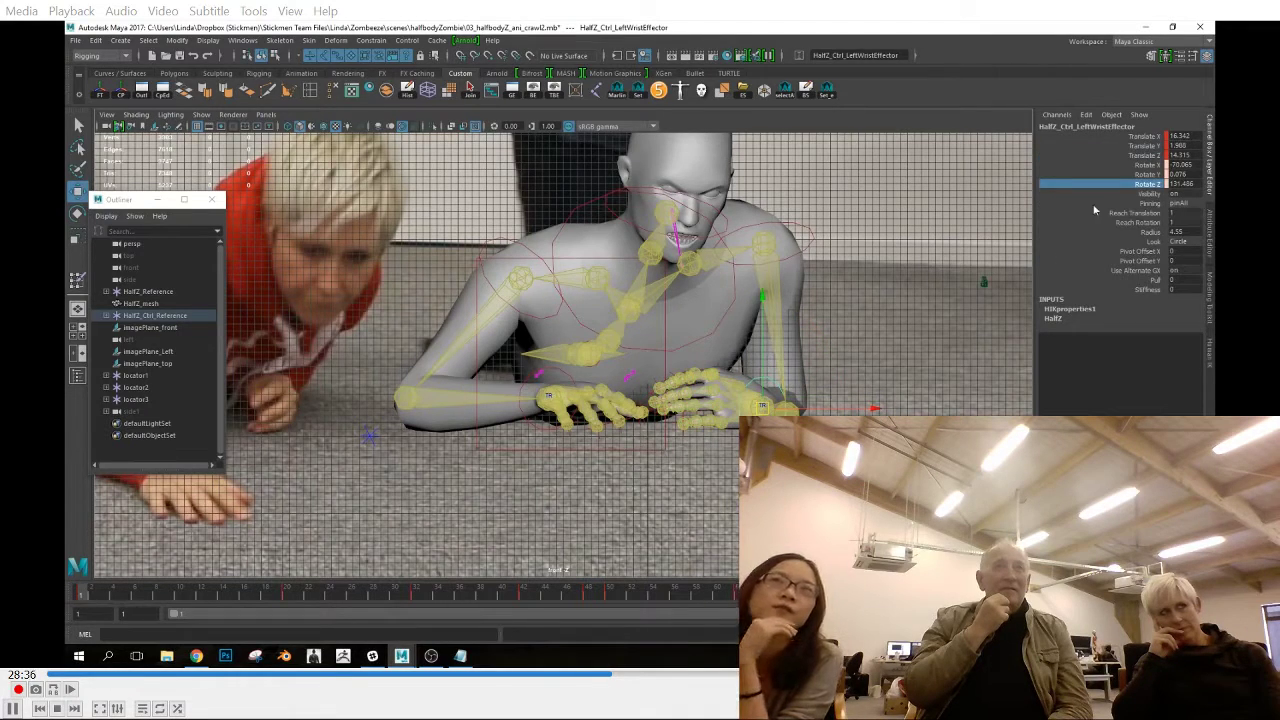
click(1185, 165)
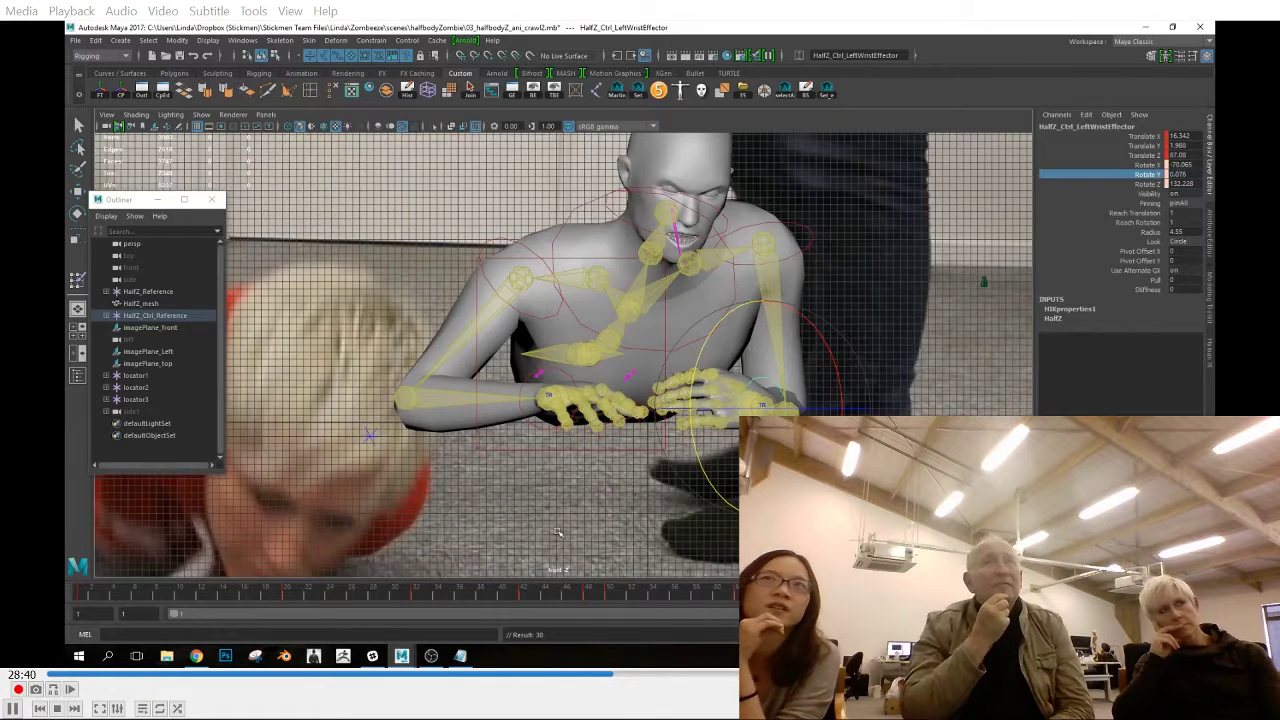
click(1140, 185)
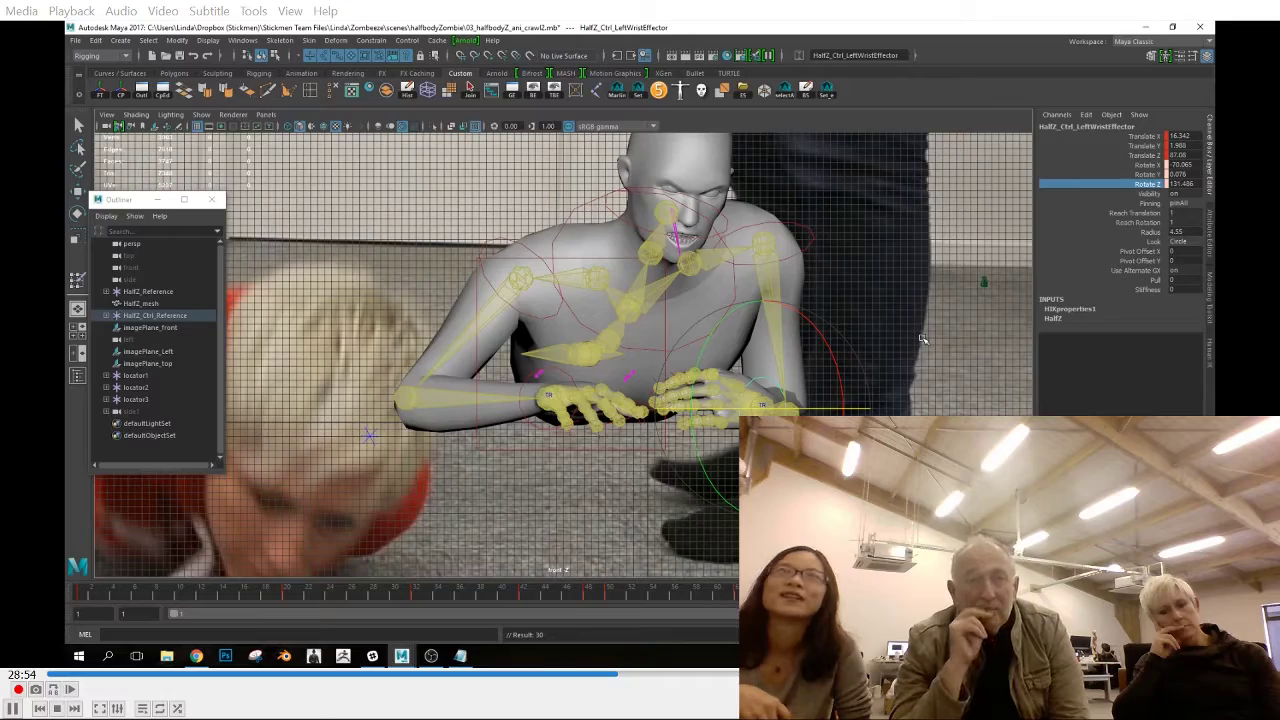
mouse_move(80, 592)
mouse_down()
mouse_move(146, 597)
mouse_move(69, 600)
mouse_up()
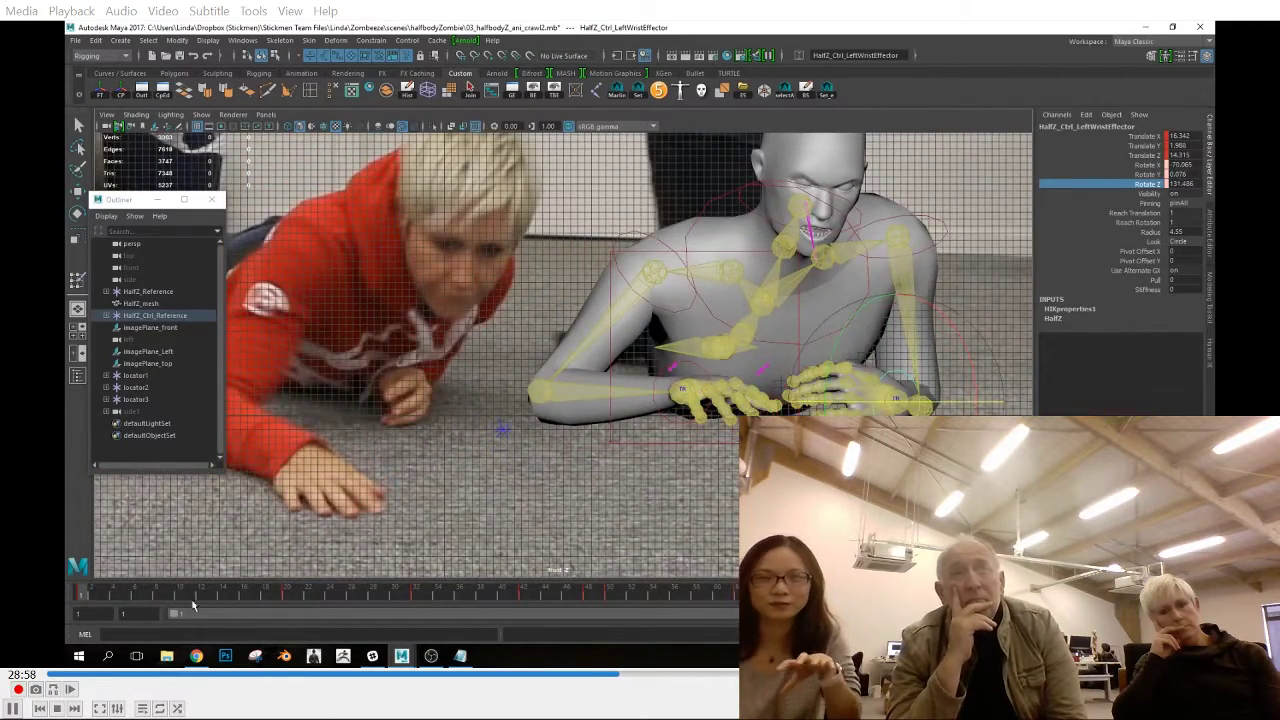
Scrub frames 1 to 20 in the front view and compare the left wrist effector's motion with the reference footage
click(178, 597)
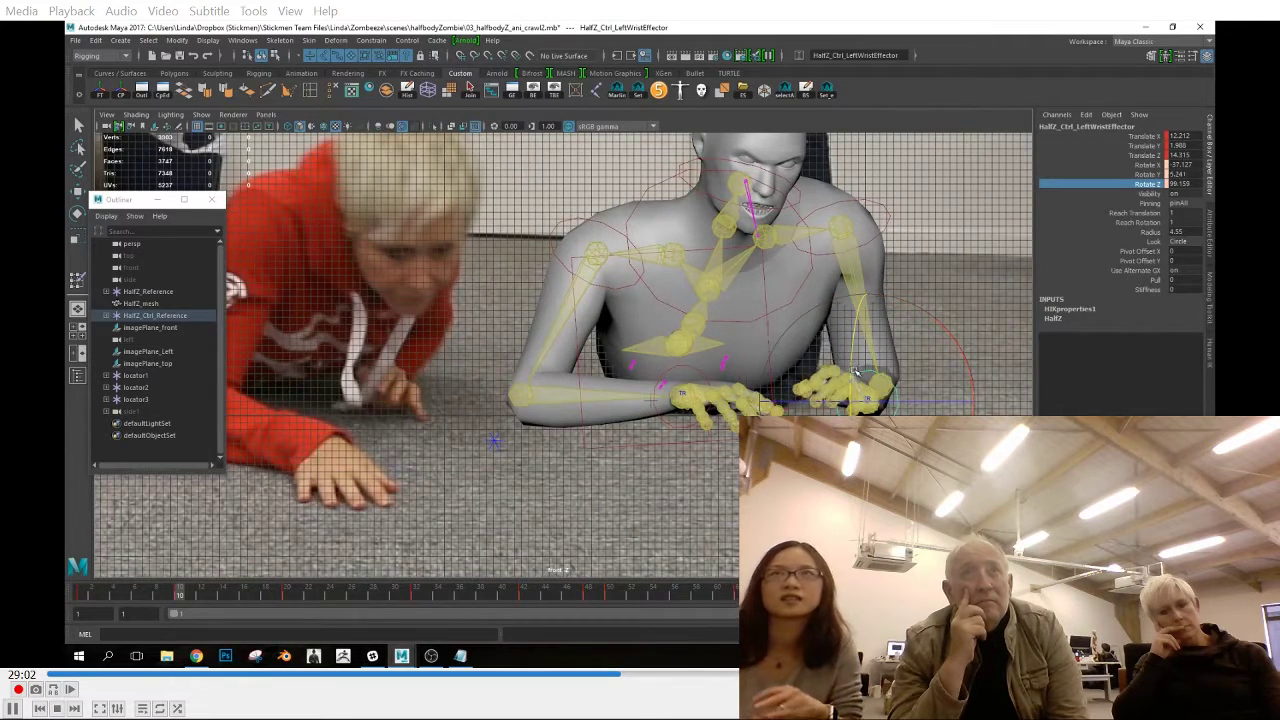
drag(80, 603, 179, 606)
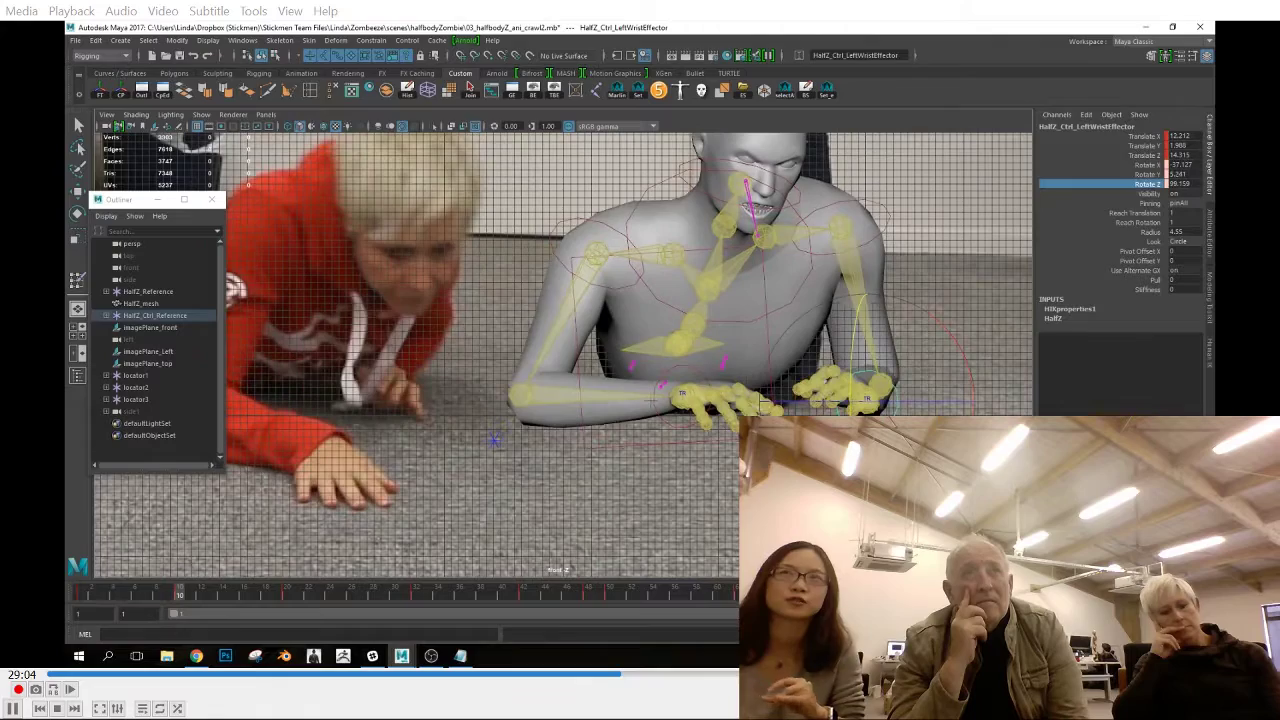
click(880, 385)
key(w)
drag(92, 603, 179, 611)
drag(95, 605, 288, 625)
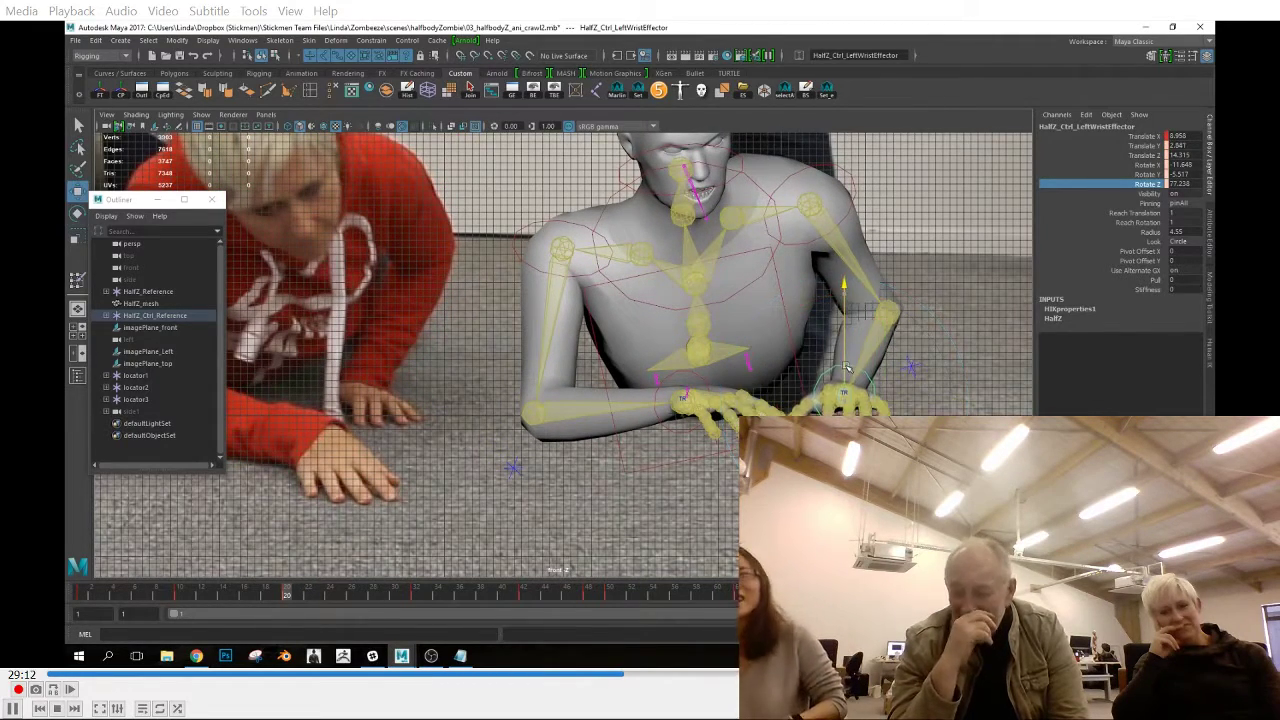
drag(188, 600, 287, 609)
Adjust the left arm at frame 20 using the top and perspective views, bringing the wrist effector to Translate X 7.251
alt+click(735, 490)
key(space)
drag(735, 490, 655, 456)
key(space)
scroll(661, 459, up, 1)
click(640, 252)
key(w)
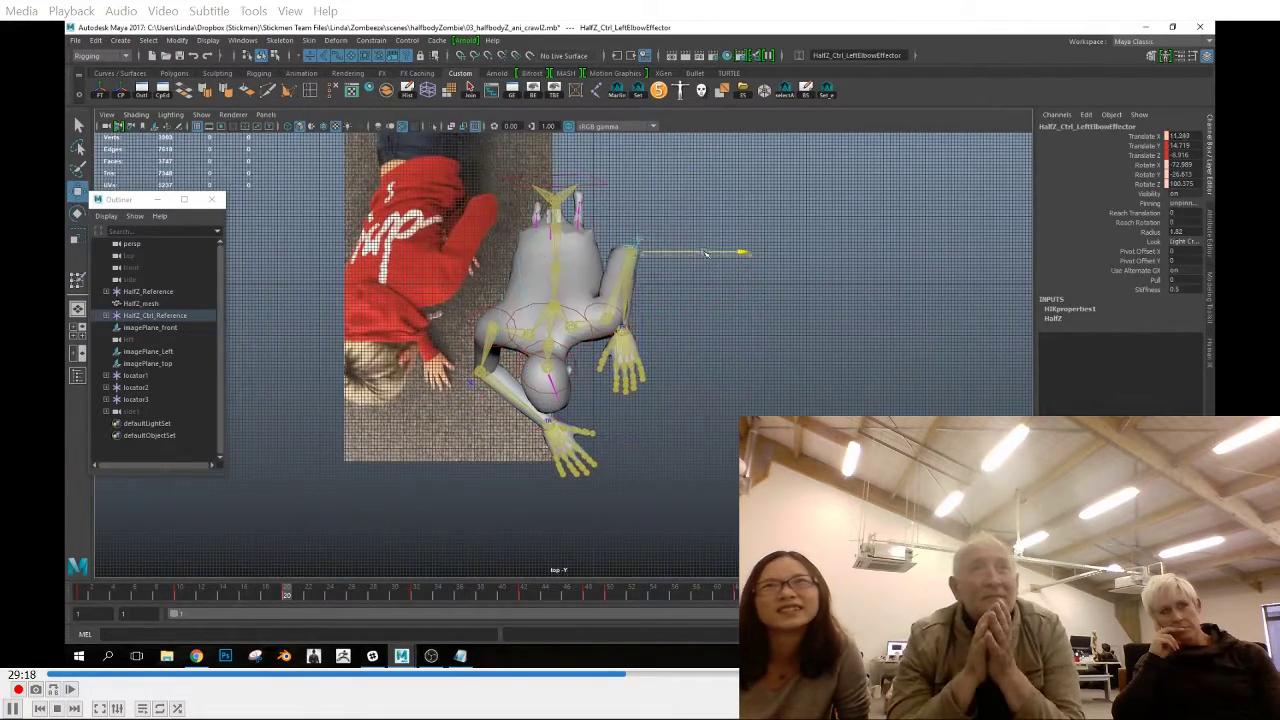
key(space)
drag(742, 264, 742, 304)
alt+middle_drag(324, 549, 306, 562)
mouse_move(284, 592)
mouse_down()
mouse_move(181, 597)
mouse_move(363, 617)
mouse_move(286, 601)
mouse_up()
key(space)
drag(736, 525, 736, 490)
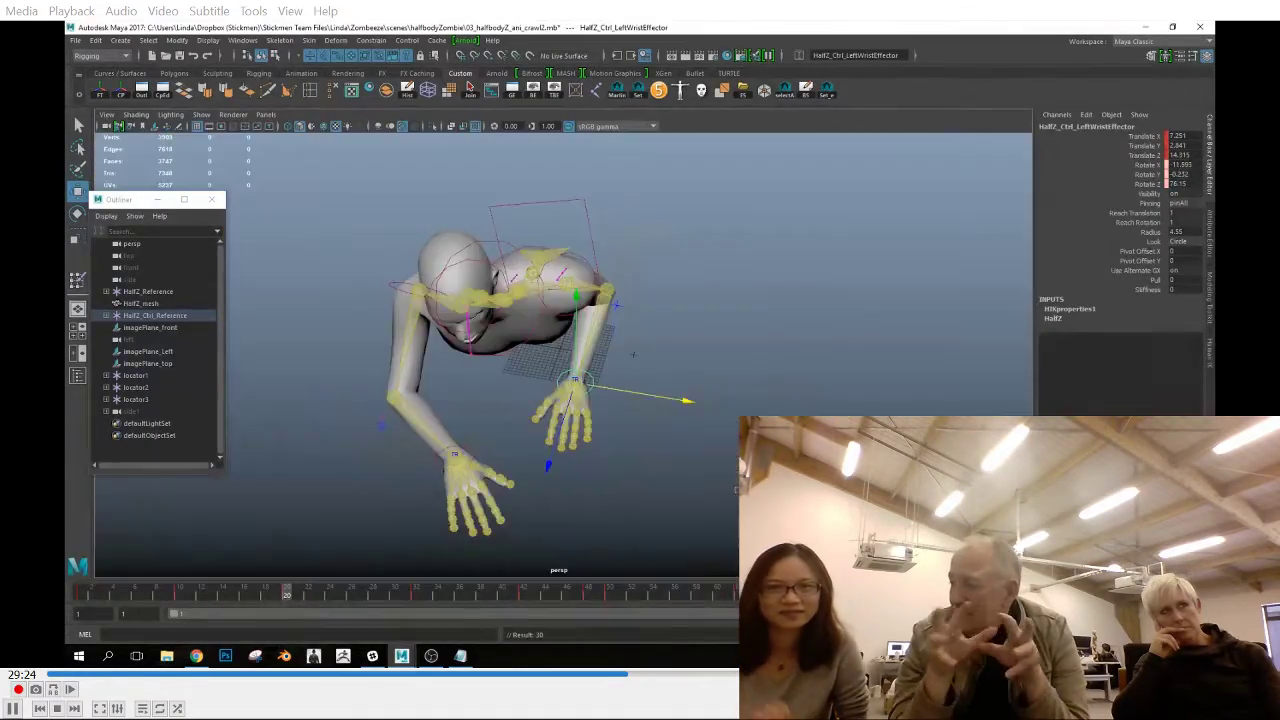
drag(282, 595, 288, 597)
alt+drag(610, 515, 632, 462)
Copy the left wrist effector's key from frame 20 to frame 32 so the hand stays planted
right_click(287, 602)
click(323, 498)
right_click(415, 597)
mouse_move(455, 440)
click(563, 449)
drag(289, 598, 377, 615)
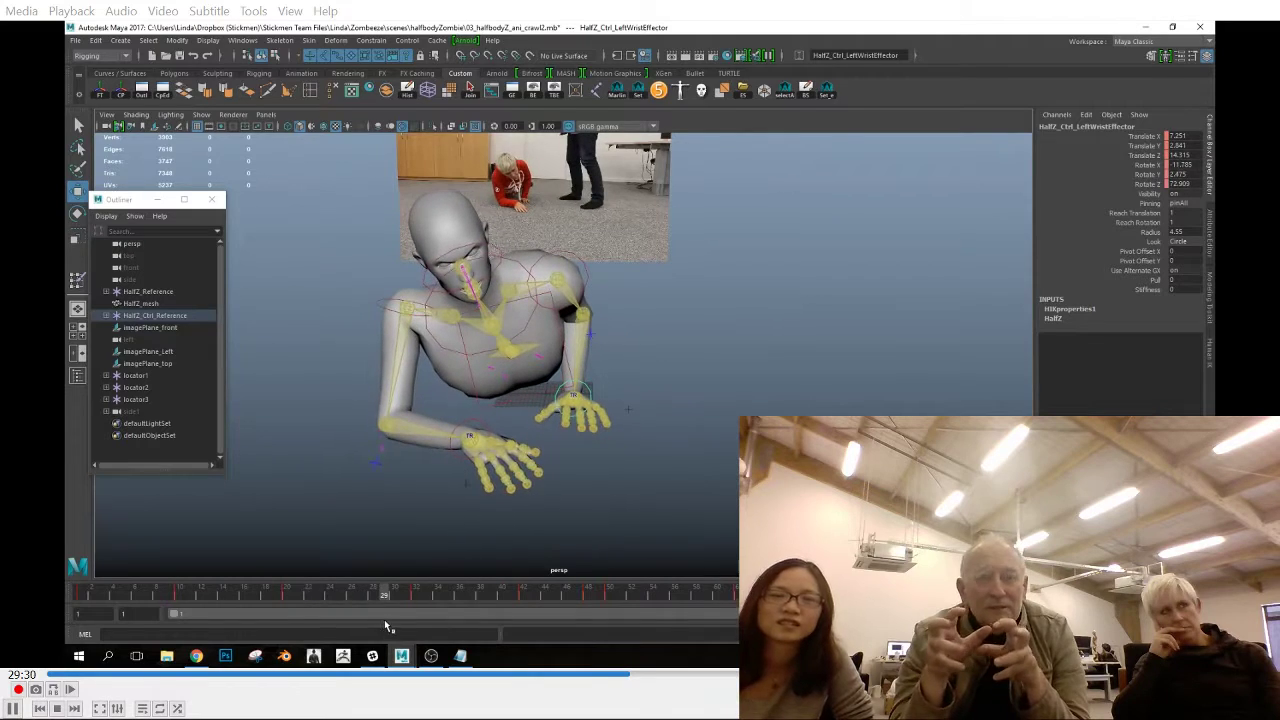
right_click(405, 598)
click(564, 451)
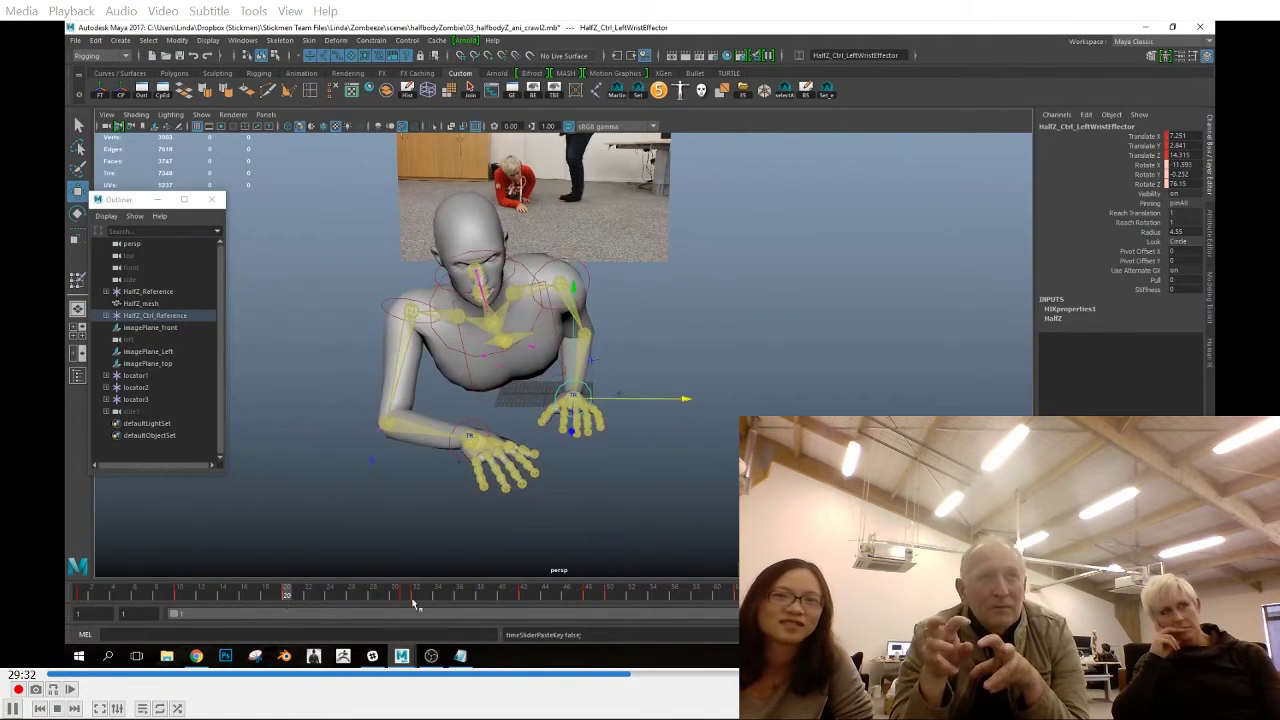
click(405, 600)
right_click(418, 597)
click(463, 455)
Select the left hand's finger effectors and check their pose at frames 31 and 20
click(536, 424)
alt+right_drag(537, 440, 589, 494)
alt+drag(589, 494, 592, 512)
shift+drag(545, 452, 646, 530)
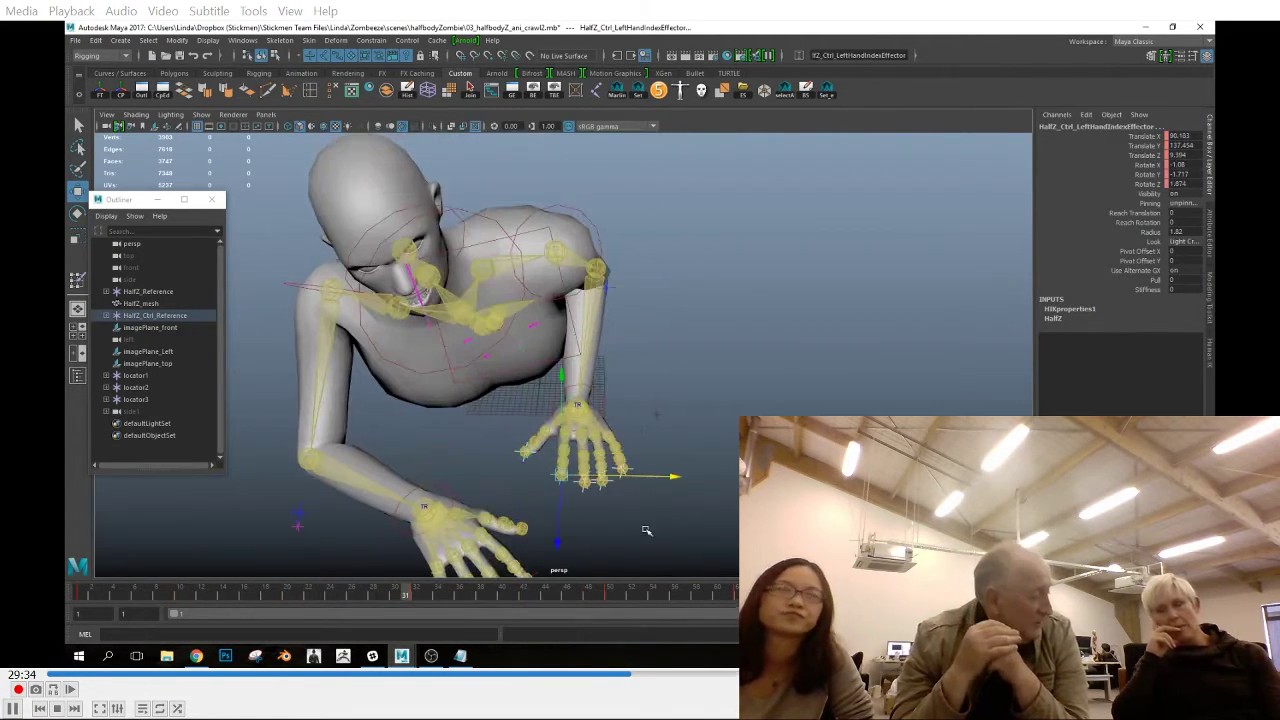
key(space)
key(space)
drag(227, 597, 288, 596)
key(space)
key(space)
alt+drag(720, 505, 698, 548)
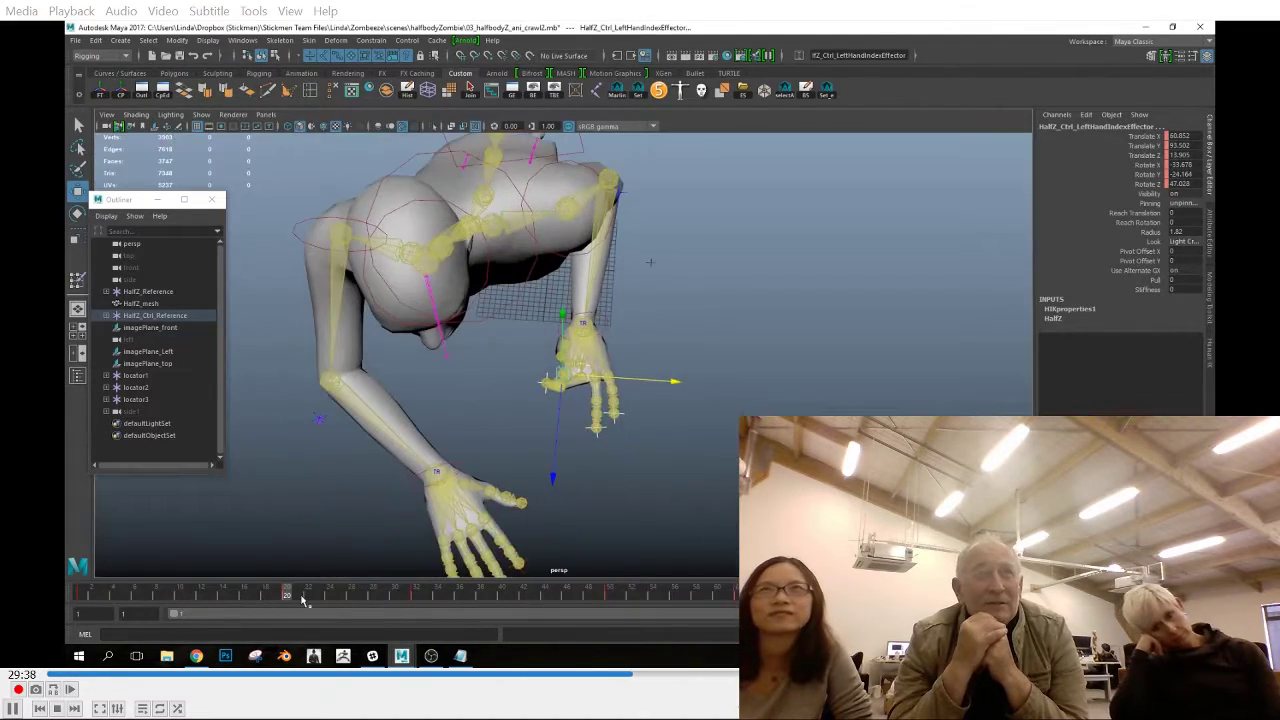
Copy the left finger effectors' key from frame 32 to frame 20 and scrub between both frames
drag(290, 597, 416, 600)
right_click(416, 598)
click(442, 433)
click(287, 596)
right_click(287, 598)
click(453, 448)
drag(278, 596, 428, 606)
Flatten the left hand's rotation curves between frames 20 and 32 in the Graph Editor
click(603, 327)
mouse_move(345, 598)
mouse_down()
mouse_move(417, 609)
mouse_move(362, 604)
mouse_up()
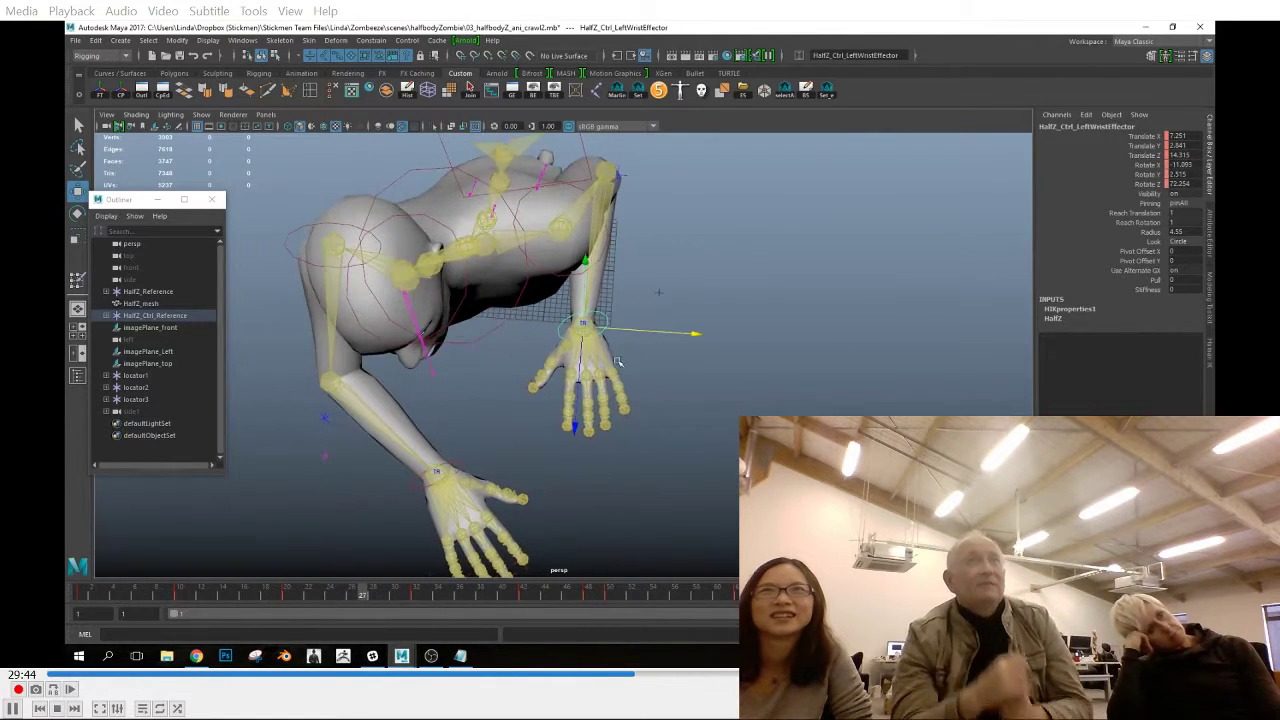
click(593, 348)
click(163, 91)
click(497, 149)
click(512, 91)
drag(856, 391, 882, 420)
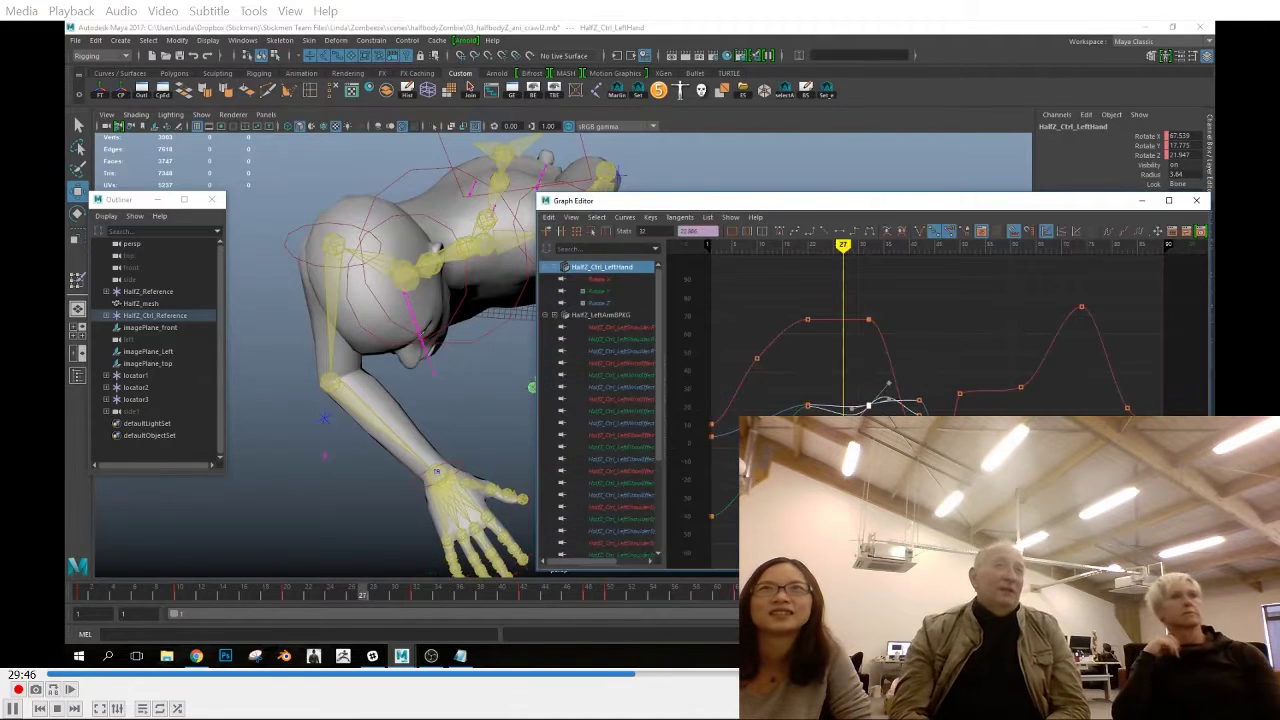
click(1196, 200)
drag(362, 598, 325, 601)
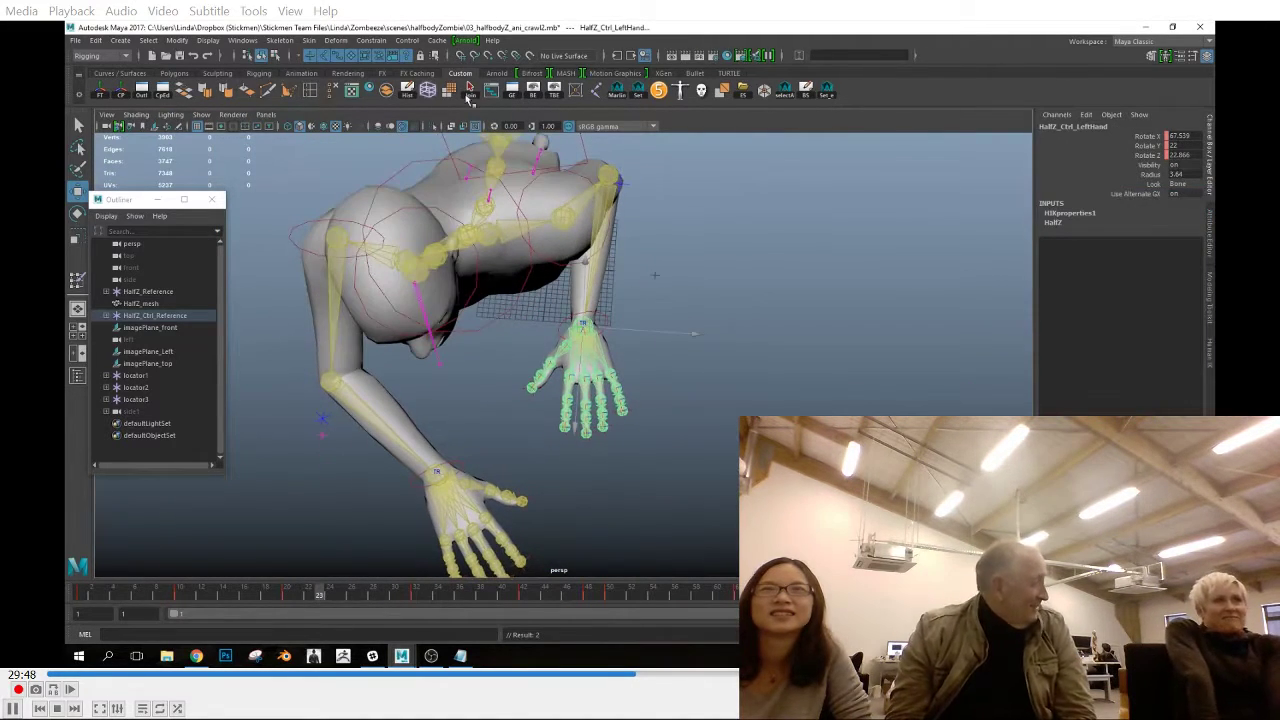
Review the left hand's rotation curves one by one and scrub the wrist's motion up to frame 28
click(512, 91)
click(608, 299)
click(611, 311)
click(613, 322)
click(1196, 200)
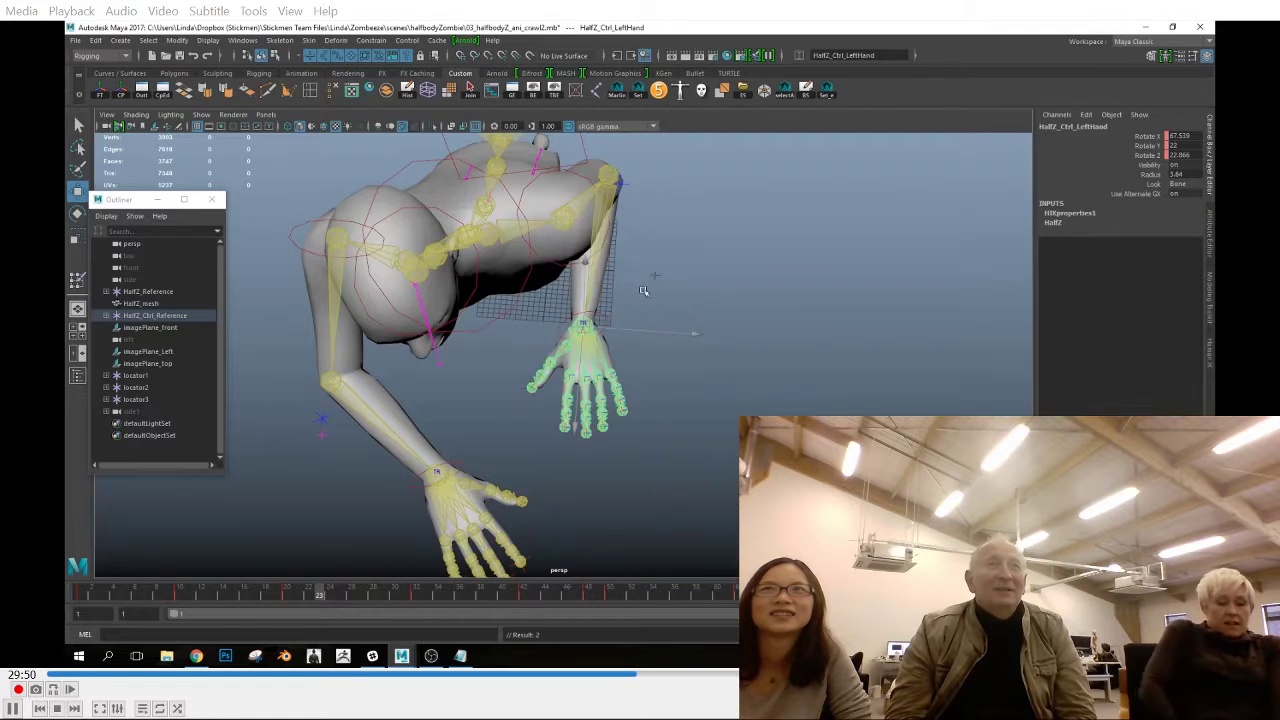
click(580, 320)
drag(210, 605, 372, 614)
Flatten the left elbow effector's Translate Y curve leading into frame 32 and check its Translate Z curve
click(606, 172)
click(512, 91)
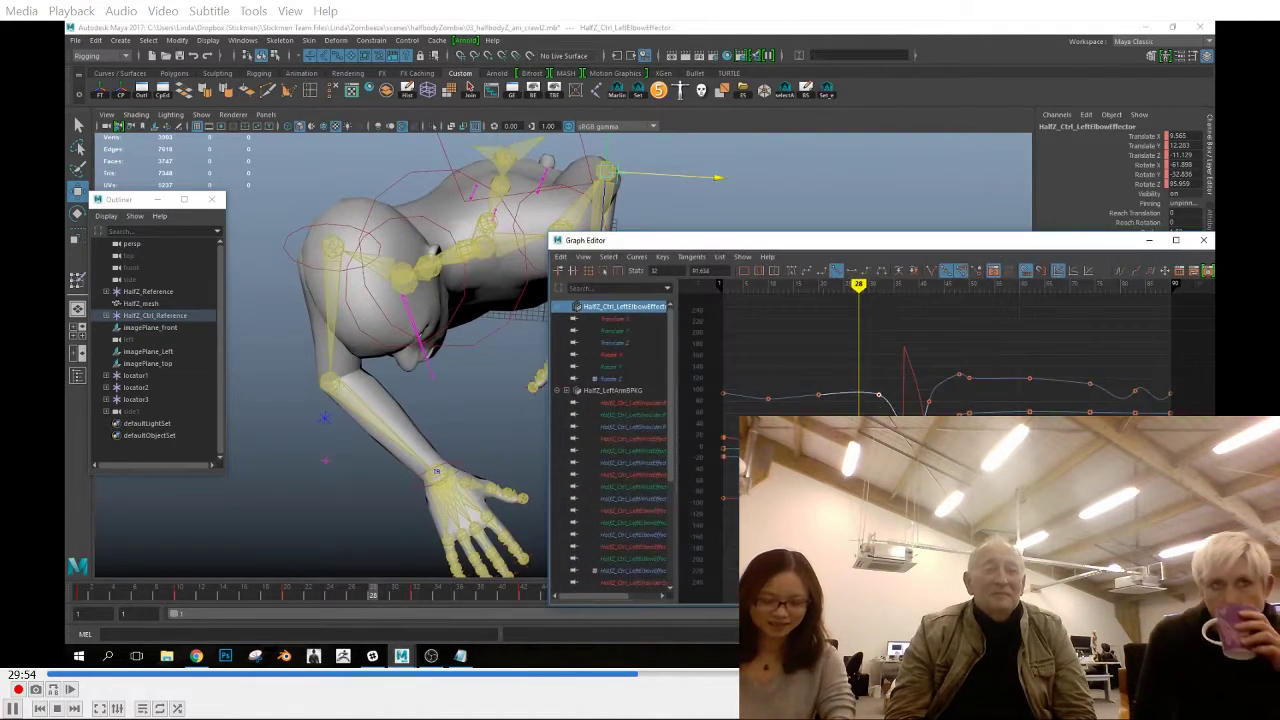
click(613, 331)
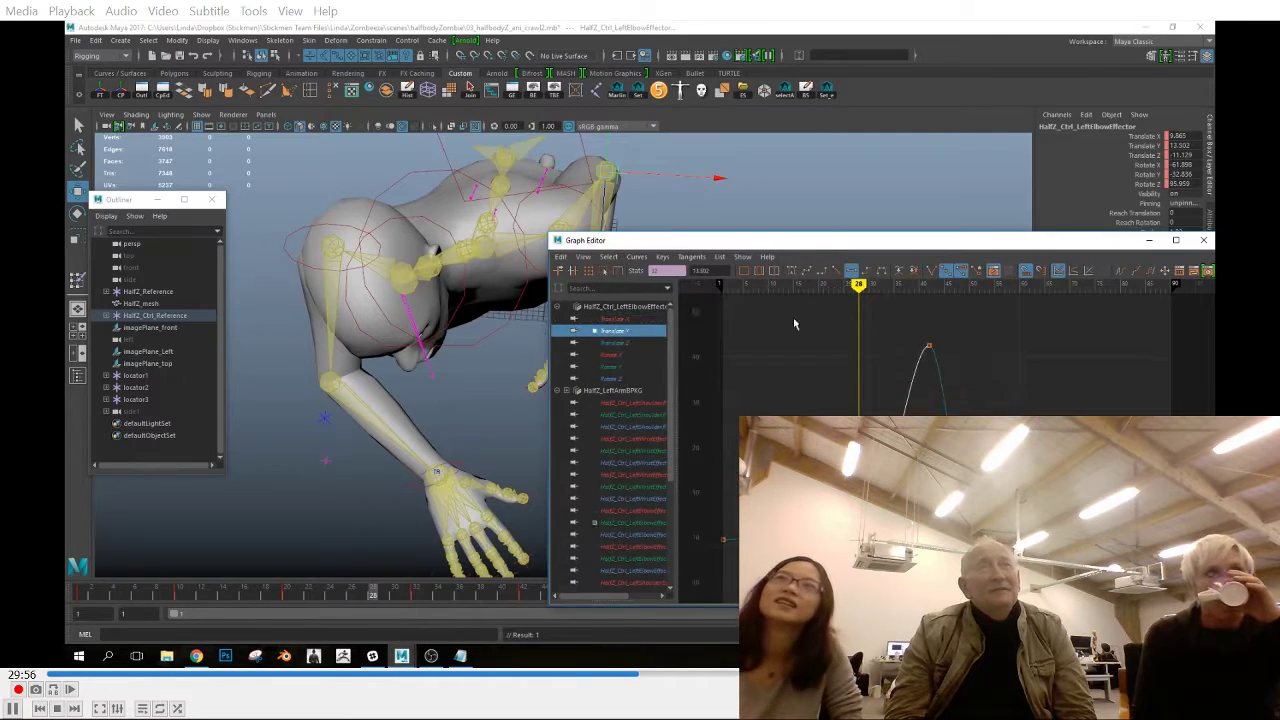
click(615, 343)
Check the left forearm's Rotate X, Y and Z curves in the Graph Editor
drag(876, 247, 870, 294)
click(602, 250)
click(630, 366)
click(606, 378)
click(608, 390)
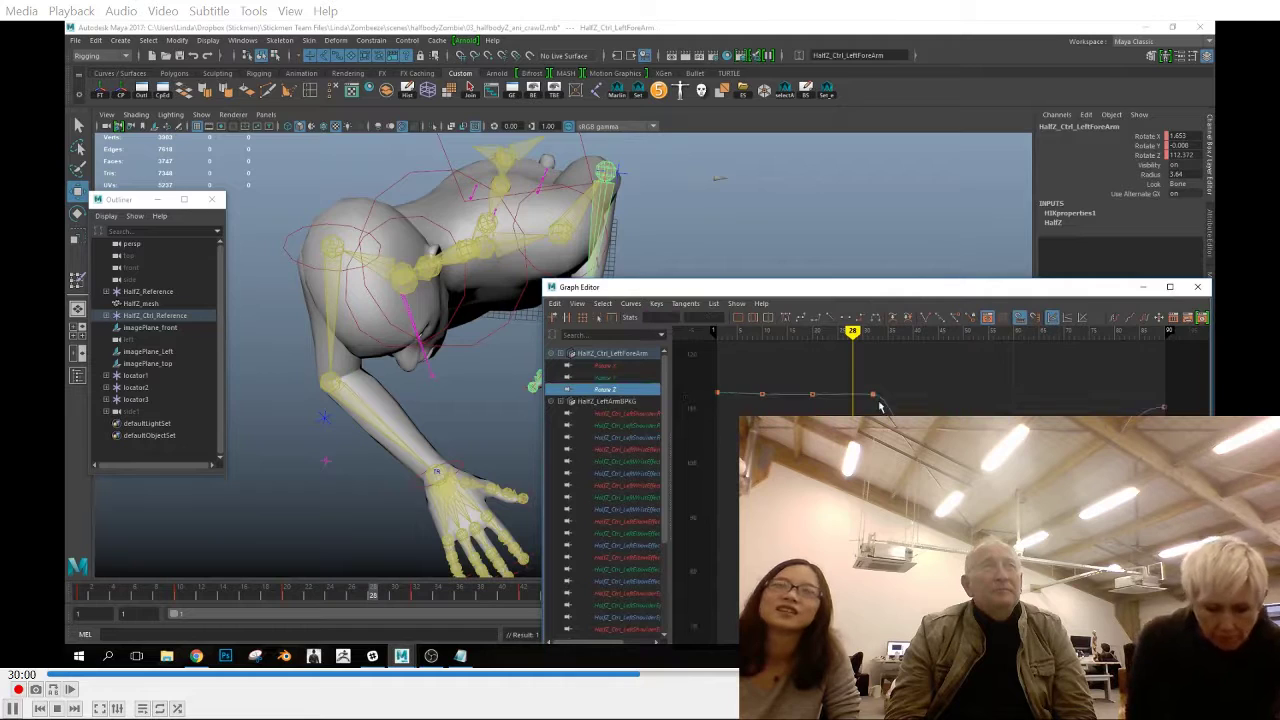
drag(645, 292, 663, 302)
Flatten the left upper arm's Rotate X curve around frame 32 and check its Rotate Y and Z curves
click(562, 233)
click(624, 376)
click(870, 455)
middle_drag(870, 455, 870, 442)
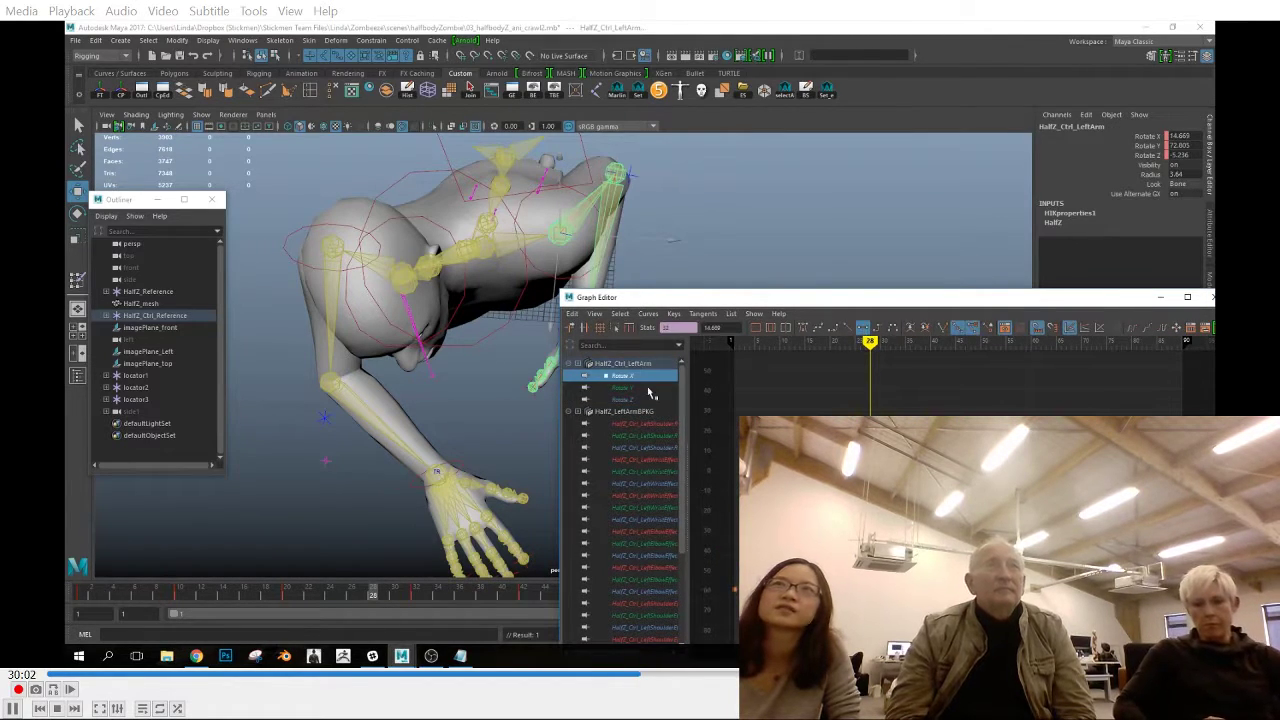
click(646, 389)
click(640, 400)
click(866, 329)
Recheck the left hand's Rotate X, Y and Z curves and close the Graph Editor
click(592, 332)
drag(612, 295, 641, 223)
click(672, 302)
click(680, 327)
click(680, 314)
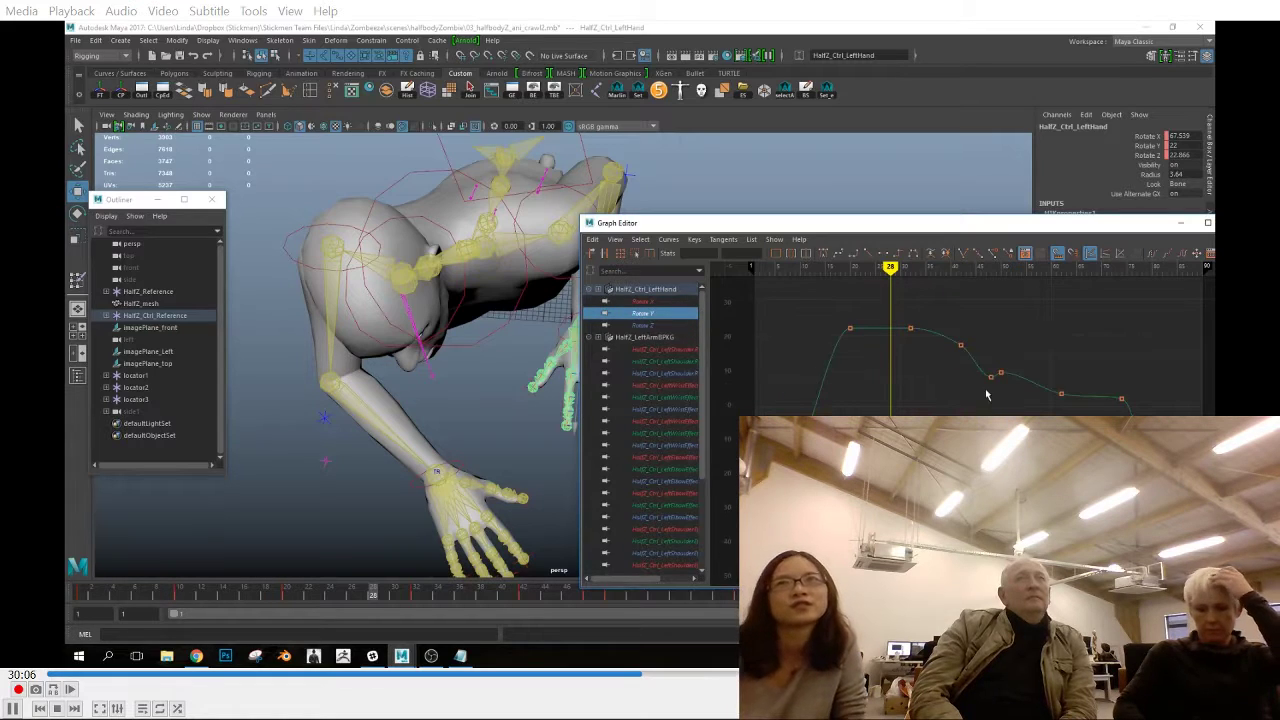
drag(1160, 223, 1013, 237)
click(1091, 237)
Copy the left hand's key and the left wrist effector's key at frame 20 in the front view
mouse_move(277, 592)
mouse_down()
mouse_move(362, 594)
mouse_move(265, 593)
mouse_up()
key(space)
drag(648, 483, 446, 536)
mouse_move(300, 594)
mouse_down()
mouse_move(334, 593)
mouse_move(286, 593)
mouse_move(337, 593)
mouse_move(287, 597)
mouse_up()
right_click(294, 596)
click(334, 428)
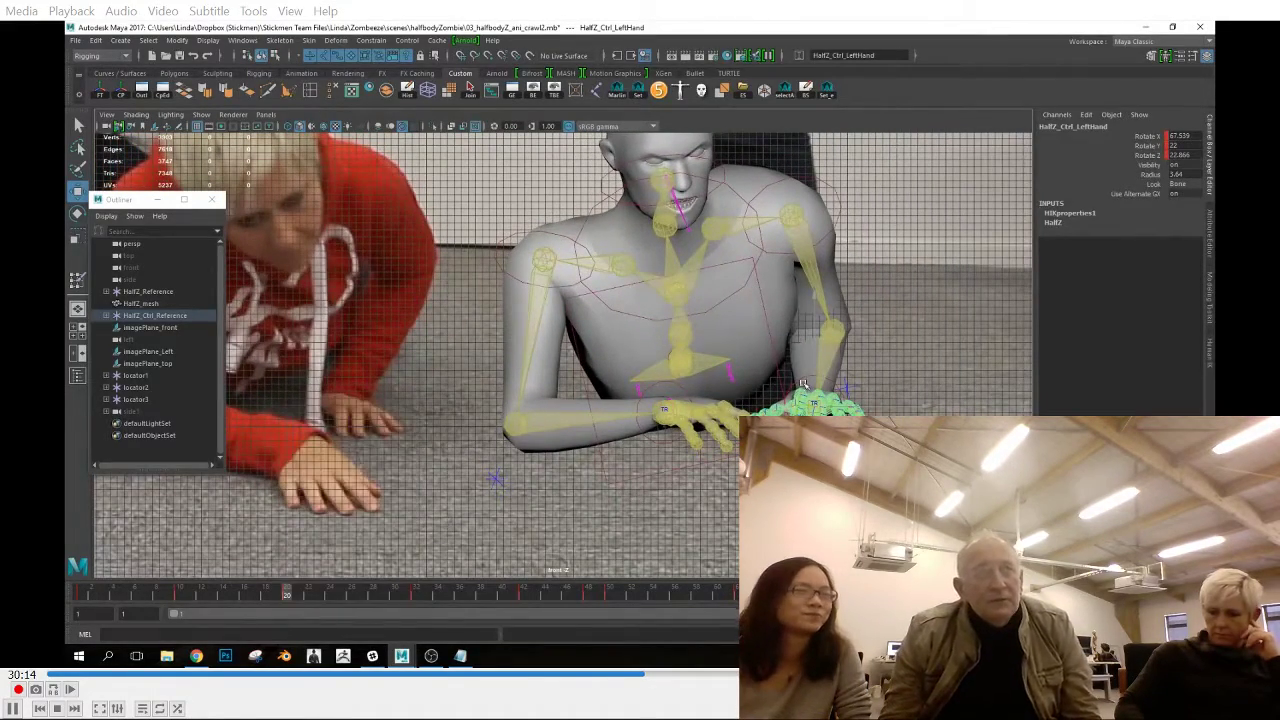
click(804, 384)
right_click(294, 598)
click(332, 428)
Inspect the left shoulder effector's curves in the Graph Editor
click(840, 221)
click(512, 91)
click(543, 338)
click(1095, 257)
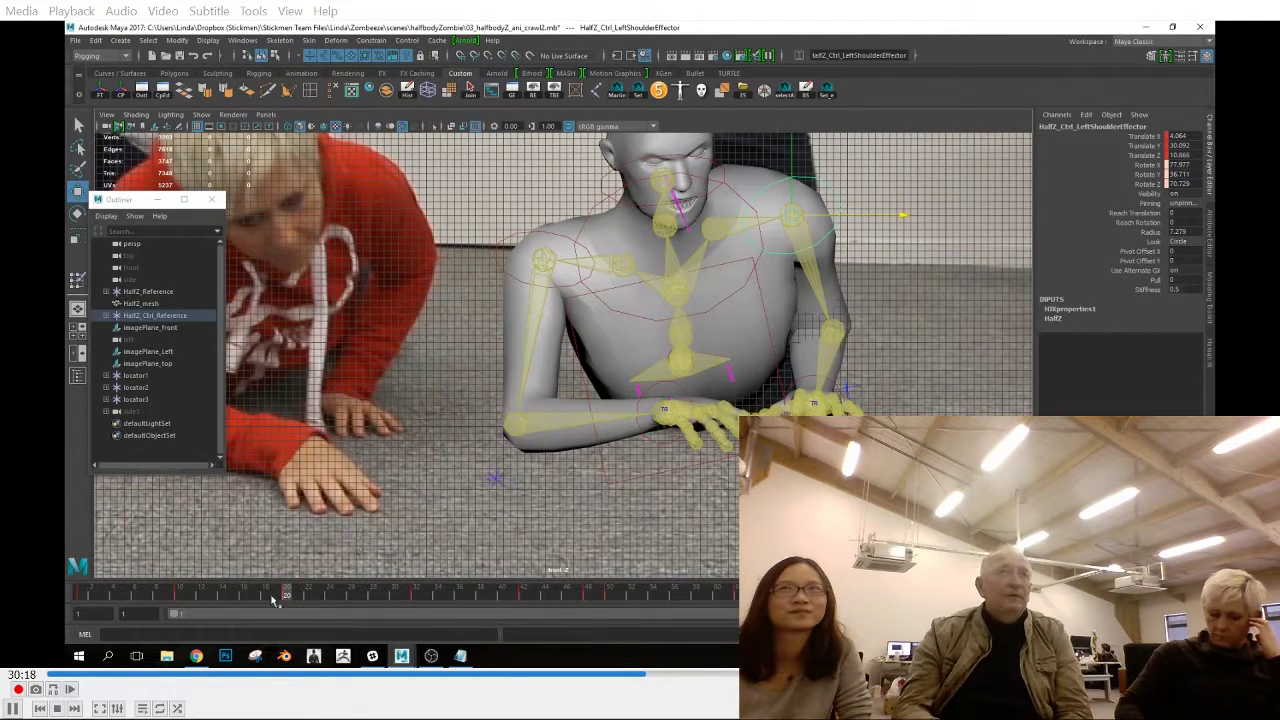
Inspect the left shoulder effector's Translate Z curve around frames 26 and 27 against the arm's pose
click(351, 596)
click(512, 91)
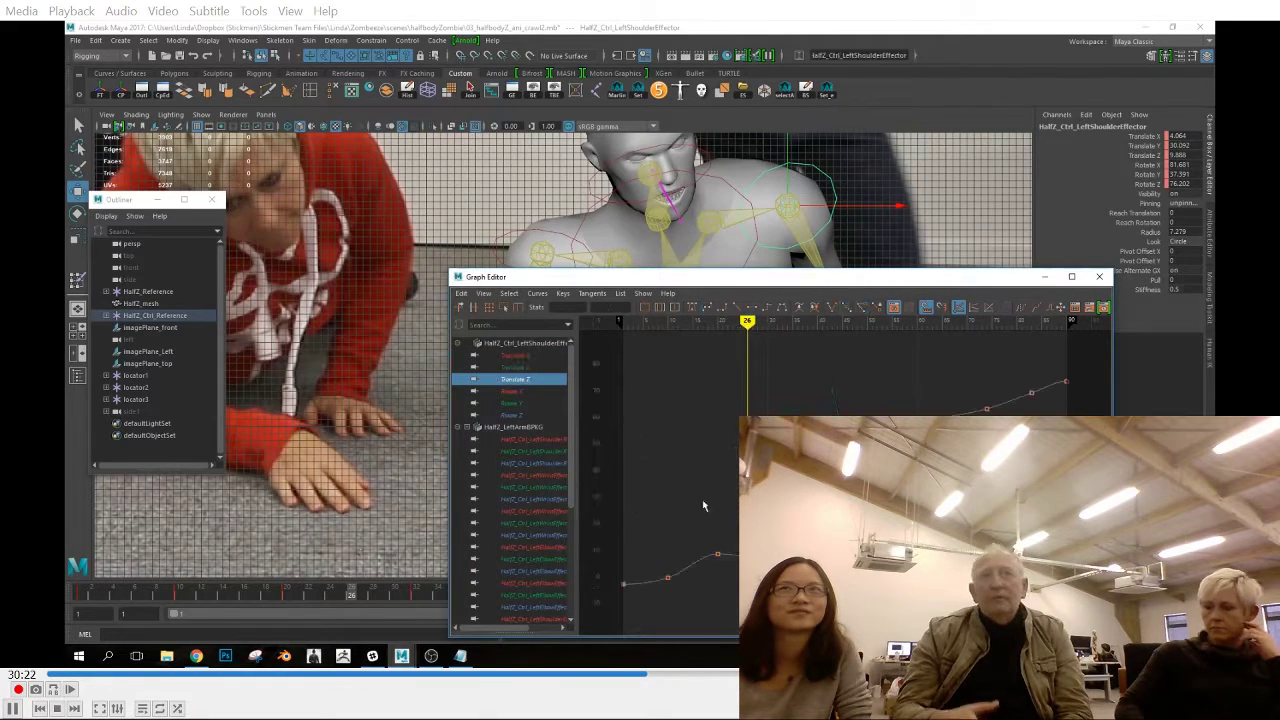
drag(741, 278, 1214, 189)
mouse_move(352, 594)
mouse_down()
mouse_move(383, 612)
mouse_move(363, 602)
mouse_up()
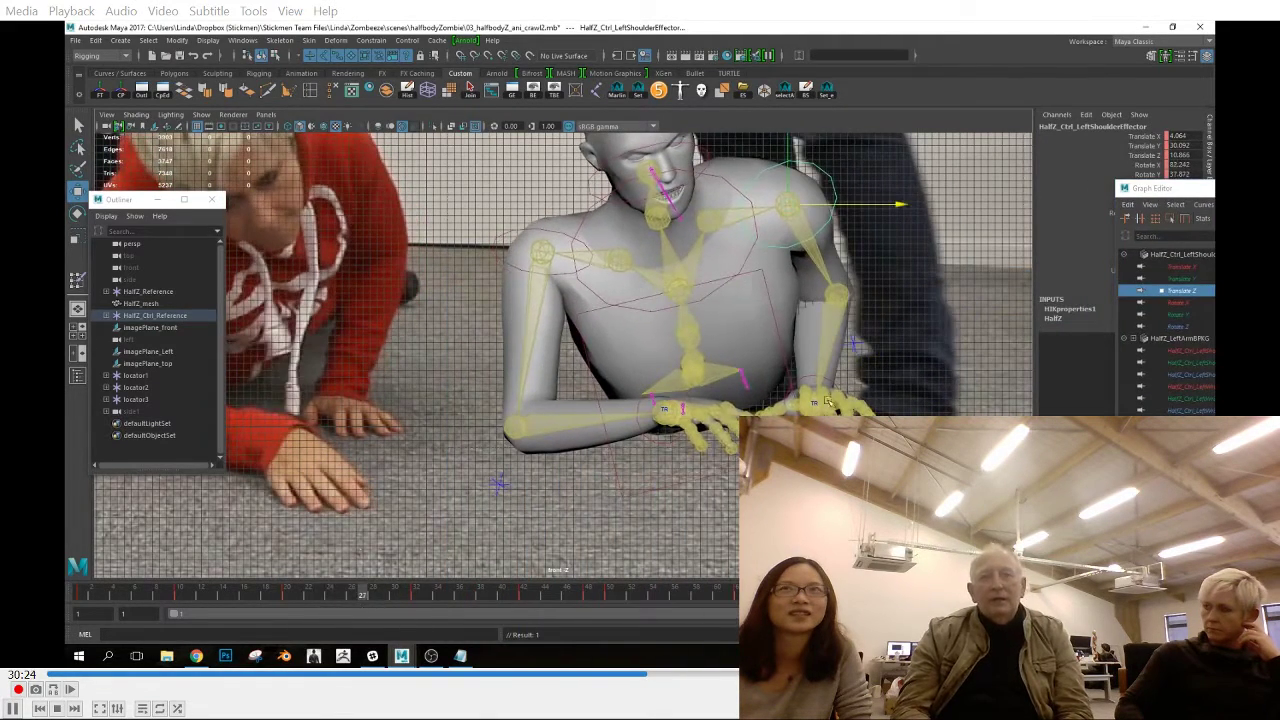
Inspect the rotation curves of the left shoulder, forearm and hand bones, and close the Graph Editor
click(828, 259)
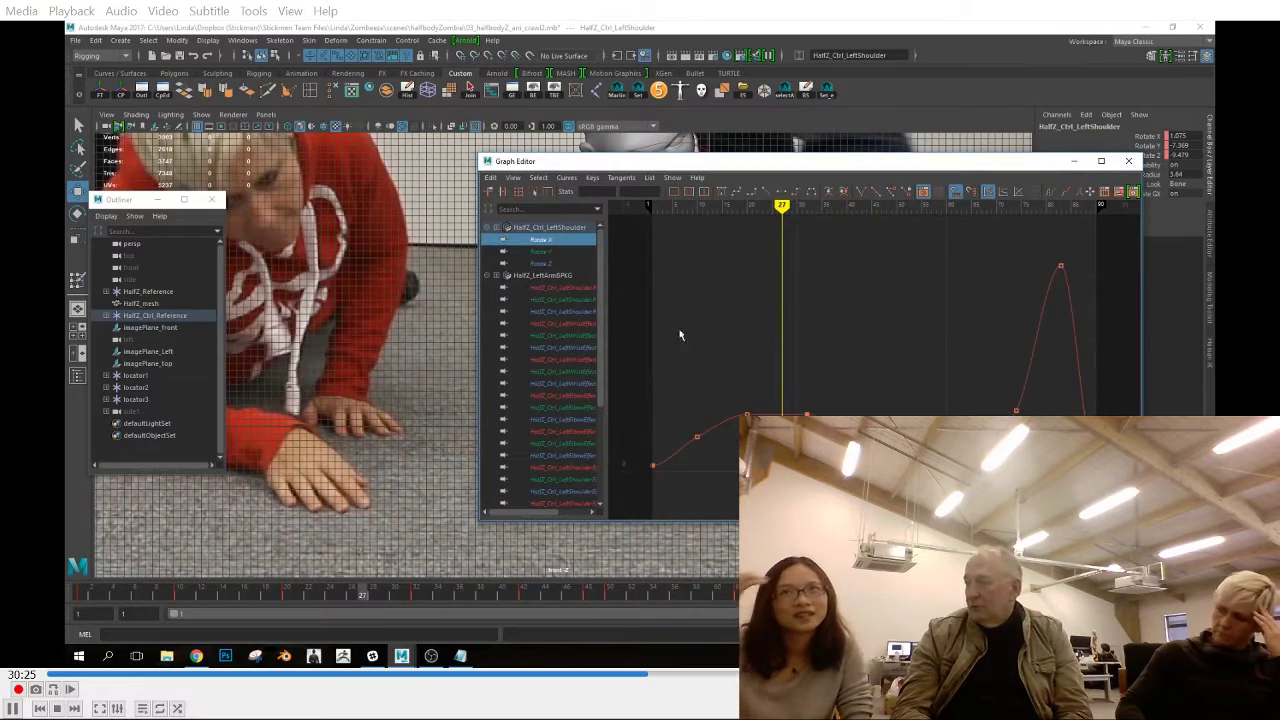
click(600, 275)
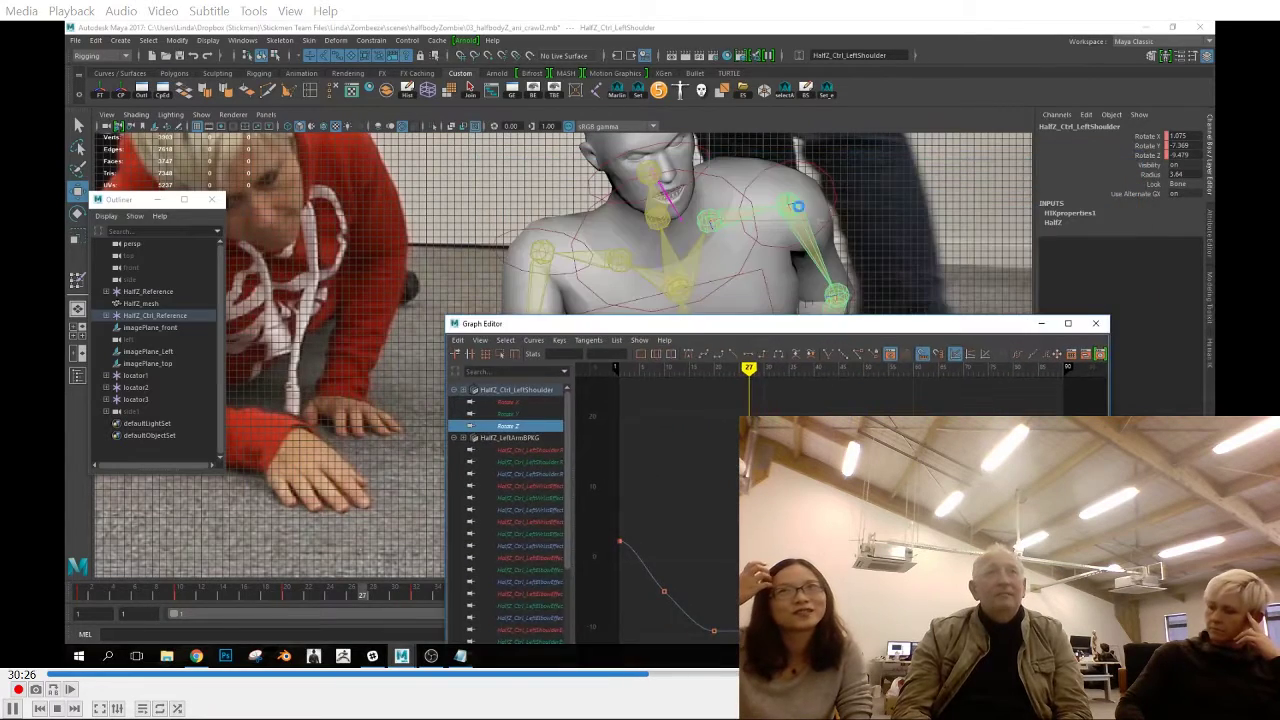
key(Down)
drag(798, 325, 787, 305)
key(Down)
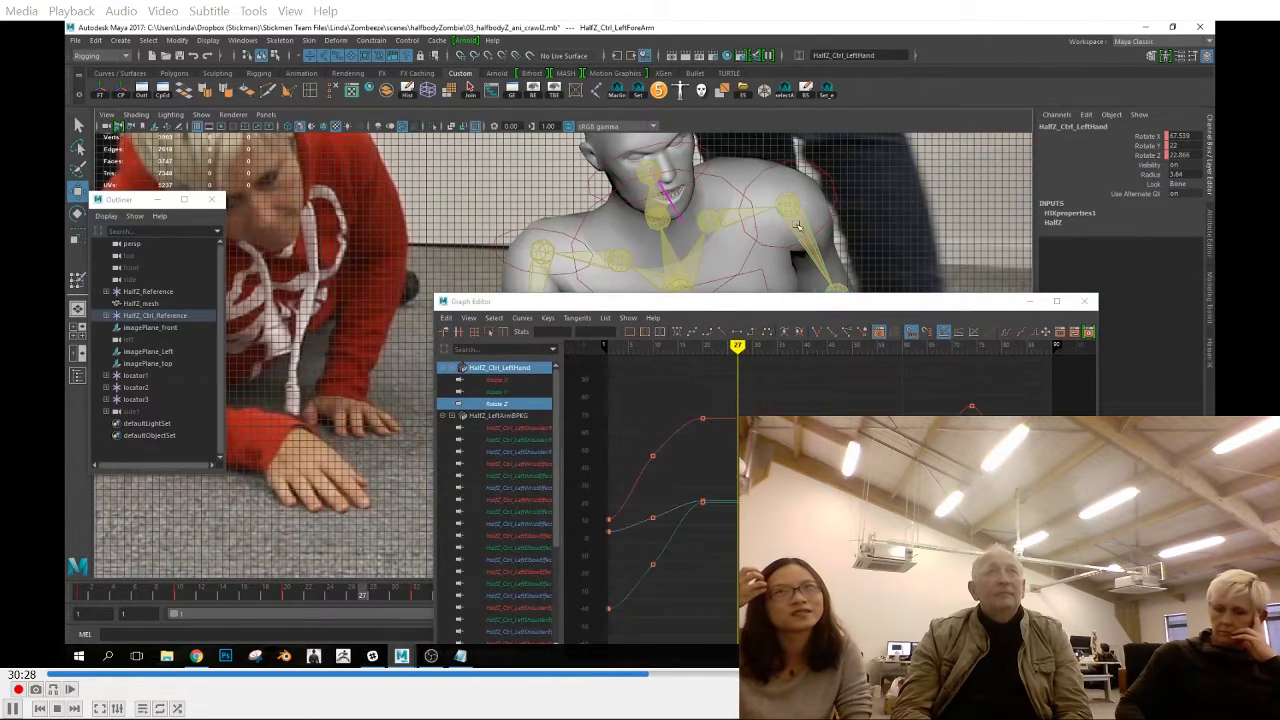
key(Down)
click(1084, 303)
Carry the left wrist effector's pose at frame 35 over to frame 38
mouse_move(448, 596)
mouse_down()
mouse_move(409, 610)
mouse_move(484, 622)
mouse_move(432, 611)
mouse_move(467, 611)
mouse_move(449, 594)
mouse_move(414, 594)
mouse_move(479, 606)
mouse_move(449, 600)
mouse_up()
key(Down)
key(space)
key(space)
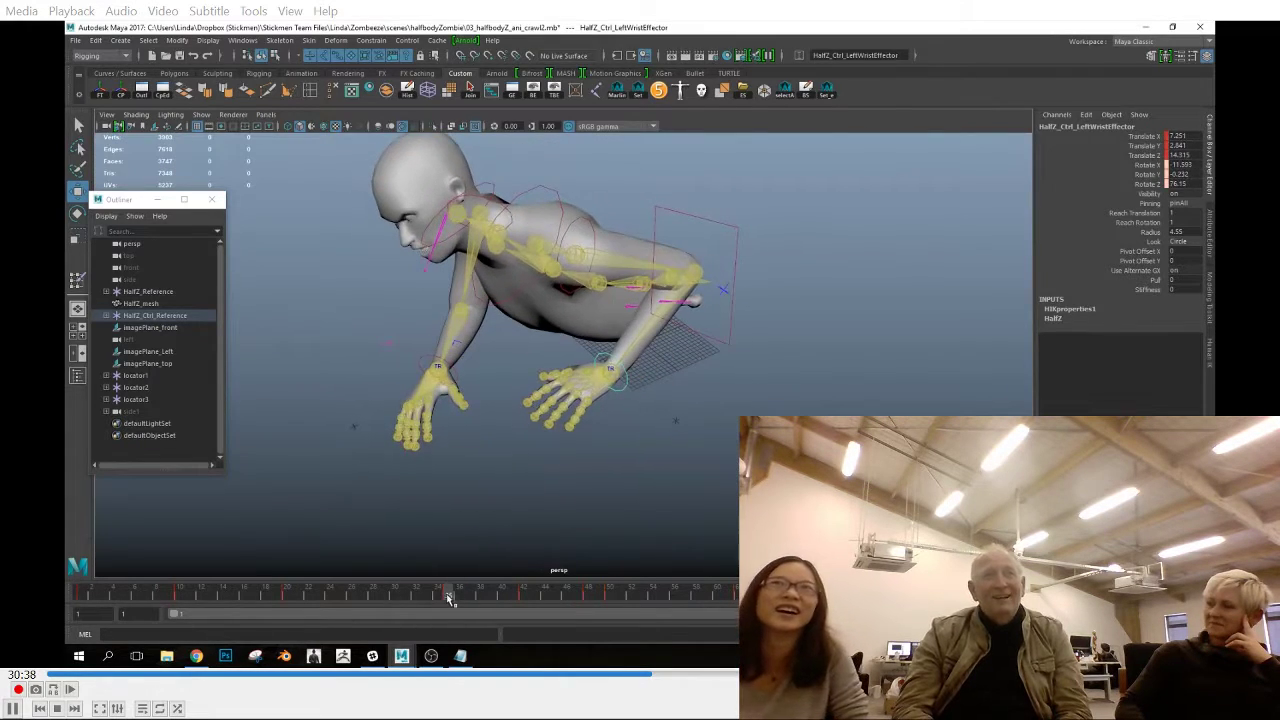
right_click(449, 600)
click(484, 502)
click(480, 597)
right_click(480, 597)
mouse_move(540, 440)
click(628, 448)
Raise and rotate the left wrist effector at frame 38 so the hand starts lifting off the floor
drag(614, 280, 615, 248)
alt+drag(560, 345, 670, 372)
key(space)
key(space)
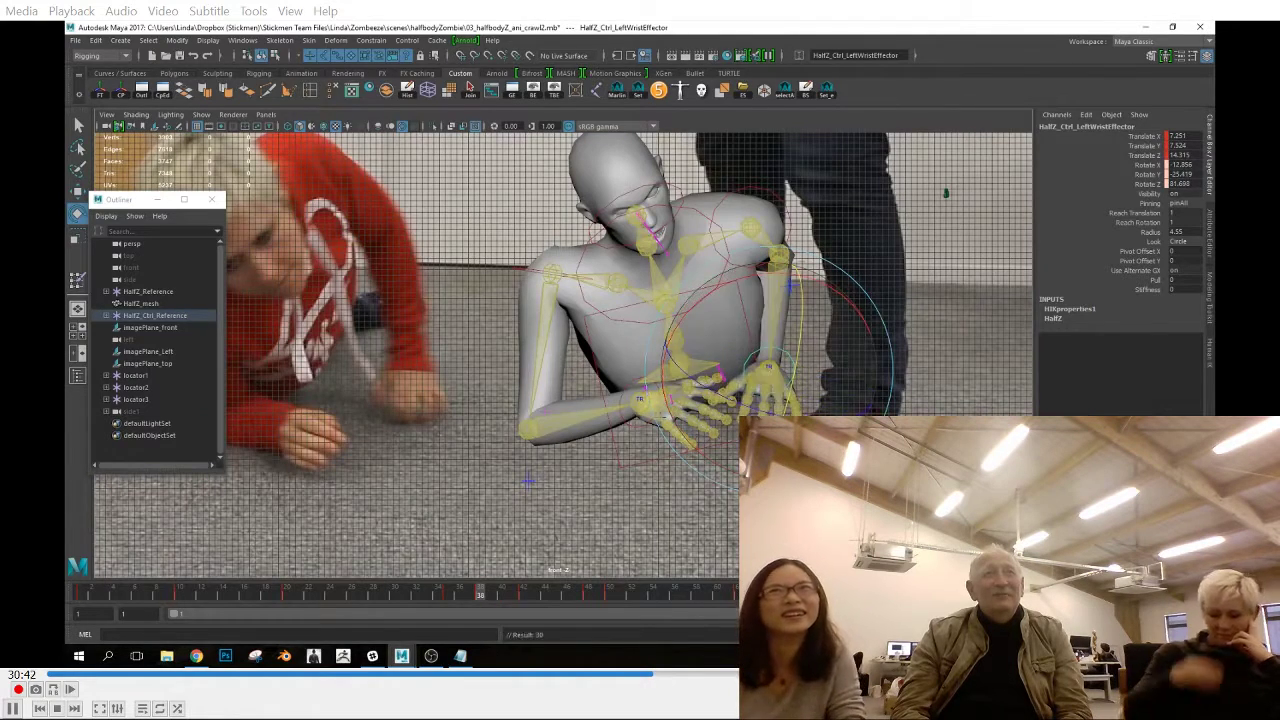
key(space)
key(space)
mouse_move(480, 596)
mouse_down()
mouse_move(517, 598)
mouse_move(480, 598)
mouse_up()
scroll(571, 500, up, 4)
Adjust the left hand's middle and pinky finger effectors at frame 38, checking them against the side and front references
click(516, 454)
key(space)
key(space)
alt+middle_drag(705, 570, 611, 500)
key(space)
key(space)
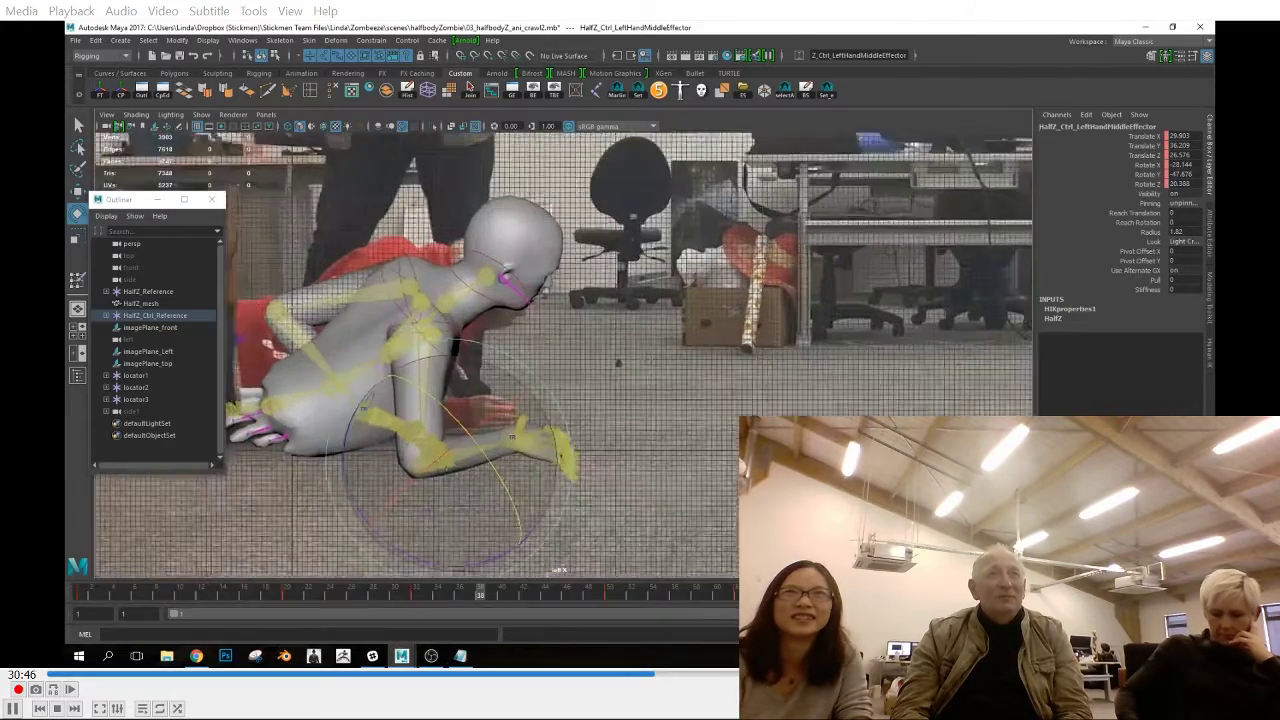
click(476, 418)
key(w)
key(space)
drag(491, 451, 491, 485)
click(797, 402)
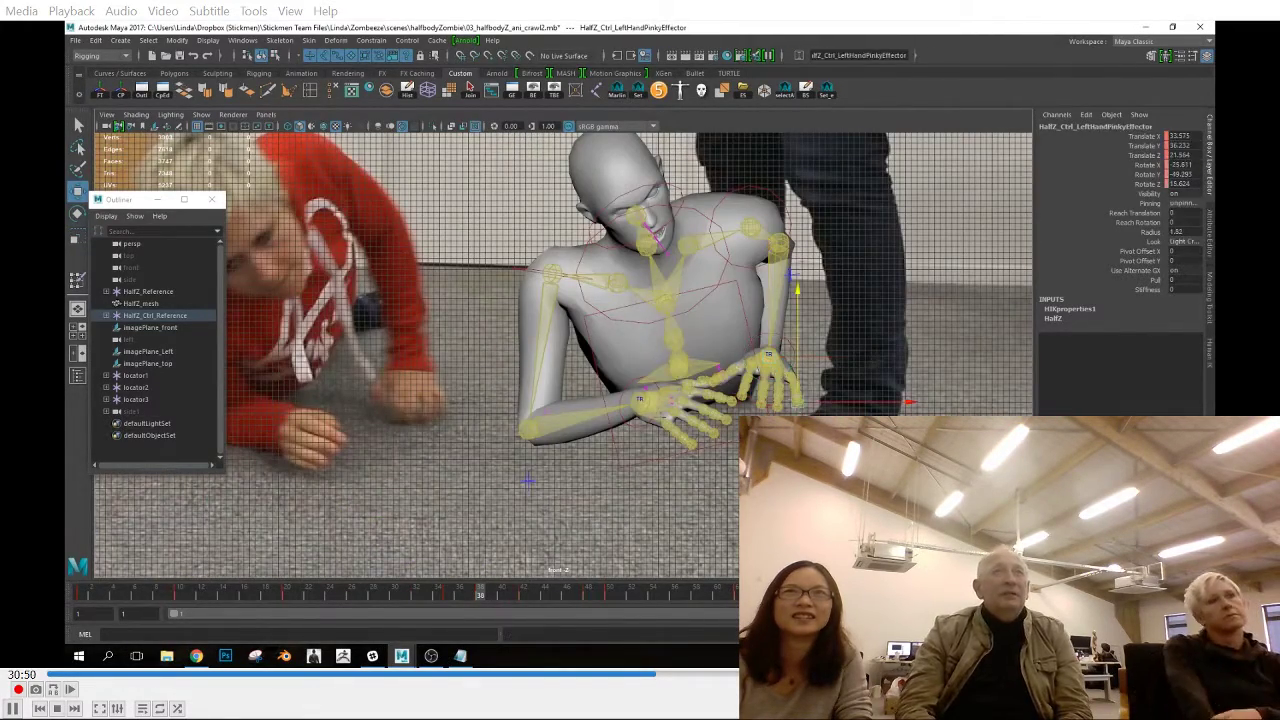
Adjust the left thumb's pose at frame 38 to suit the lifting hand
click(720, 382)
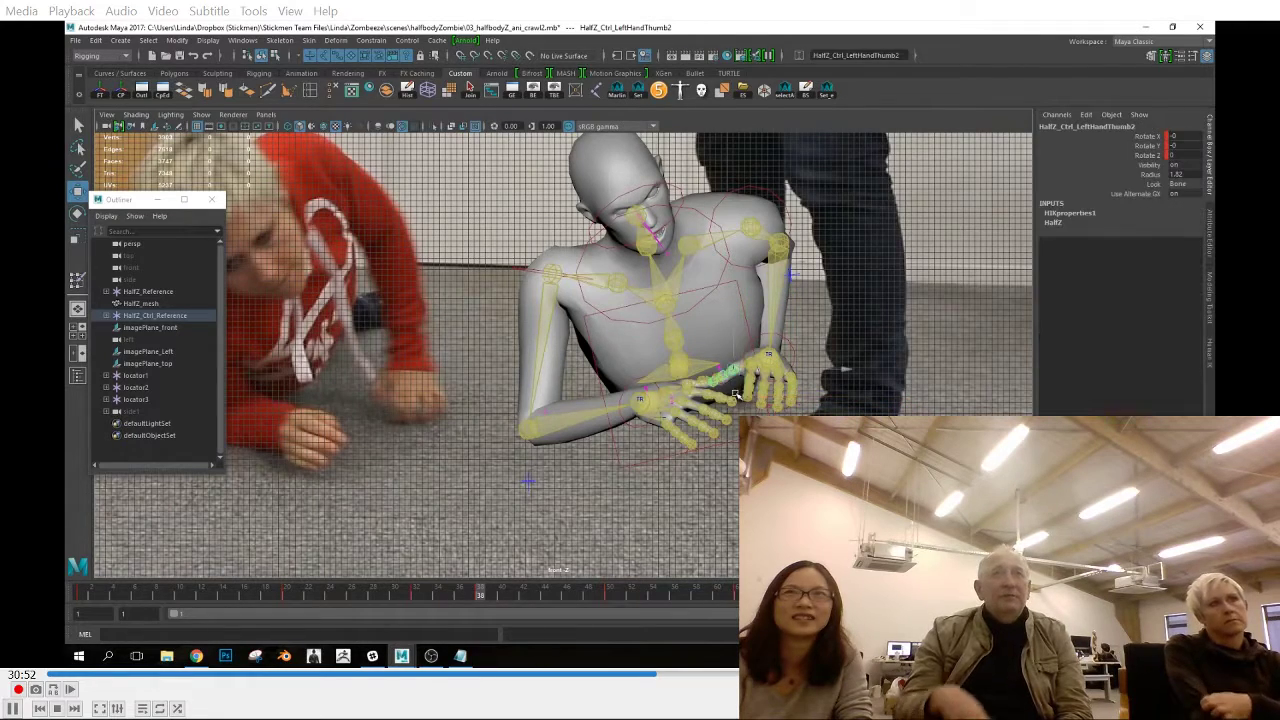
key(space)
key(space)
alt+drag(430, 330, 545, 390)
click(525, 375)
key(space)
key(space)
drag(715, 382, 718, 384)
Inspect the left wrist effector's Translate Z and Translate Y curves around frame 38 and minimize the Graph Editor
mouse_move(480, 600)
mouse_down()
mouse_move(417, 598)
mouse_move(477, 600)
mouse_up()
click(802, 357)
key(e)
click(512, 92)
click(510, 400)
click(520, 424)
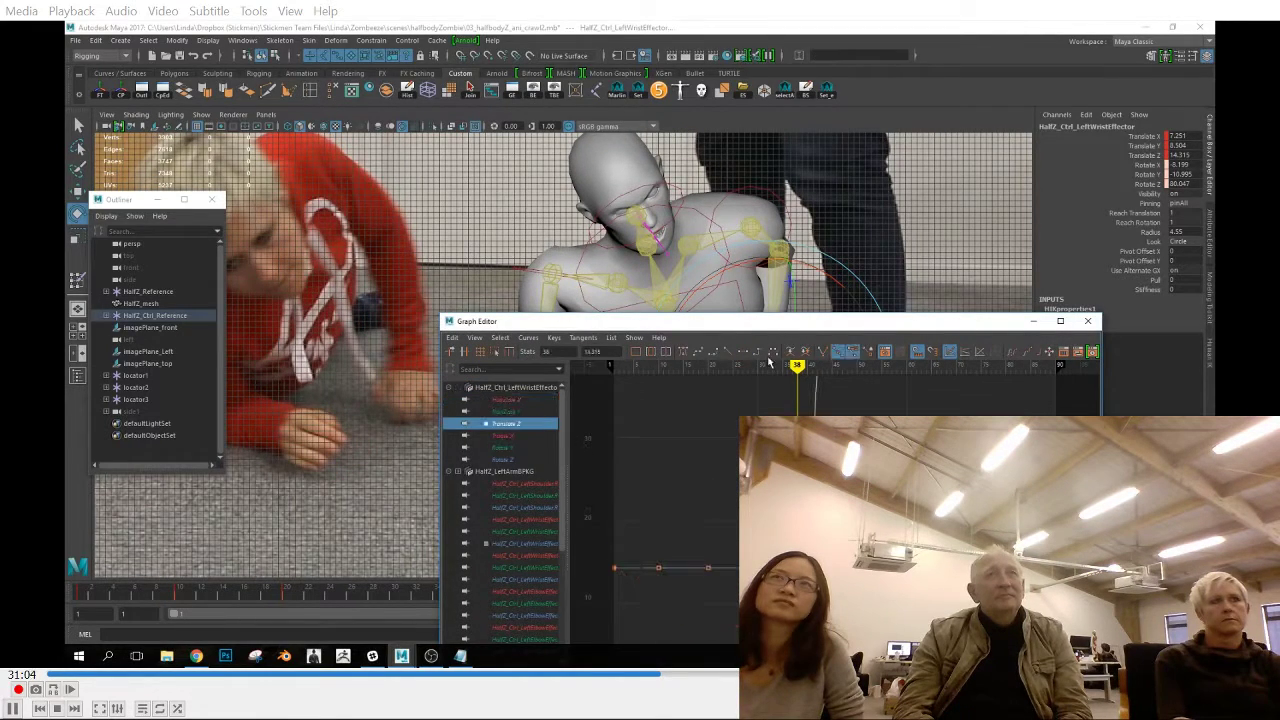
click(506, 411)
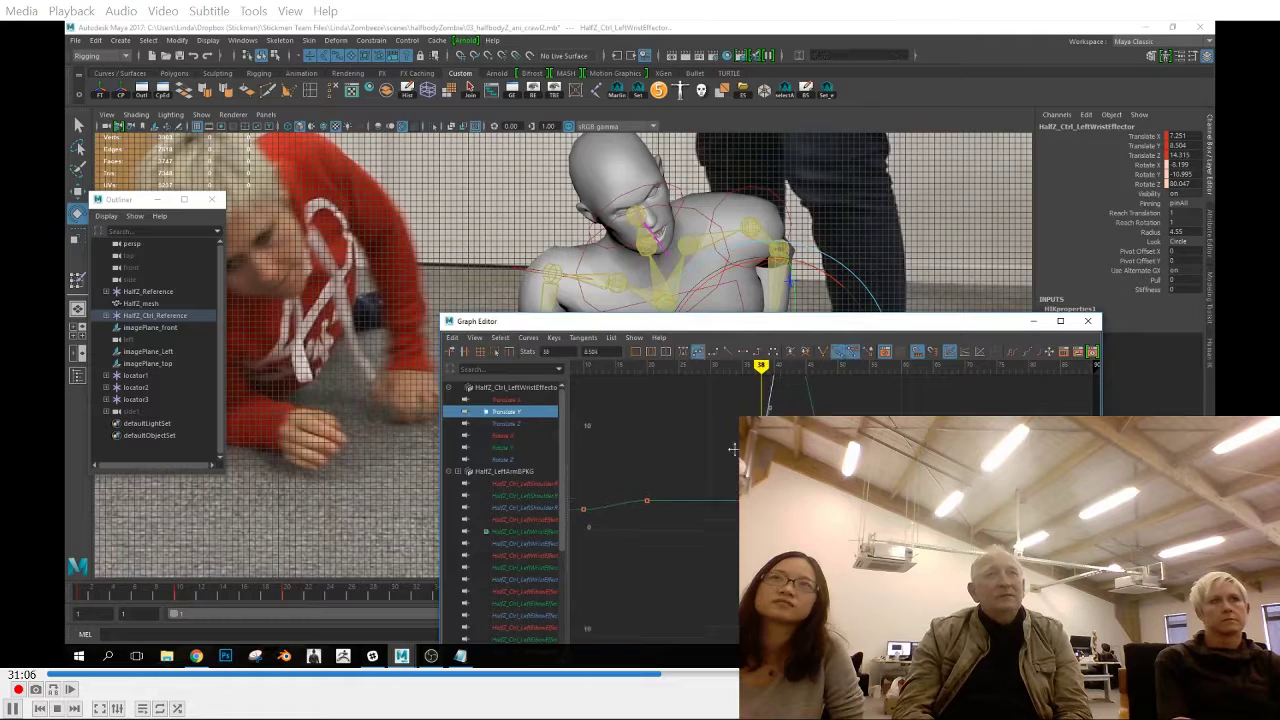
click(1036, 322)
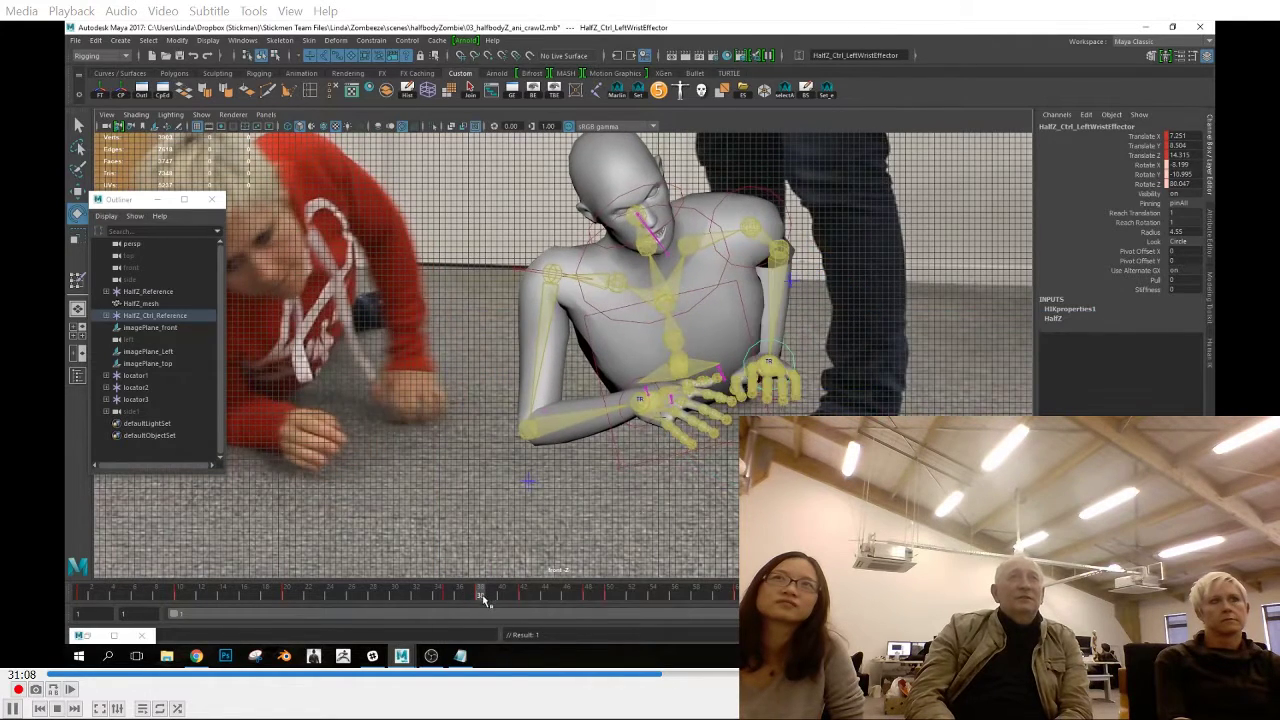
Rotate the left wrist effector at frame 42 to angle the raised hand
drag(480, 596, 523, 598)
key(e)
click(815, 364)
key(w)
key(e)
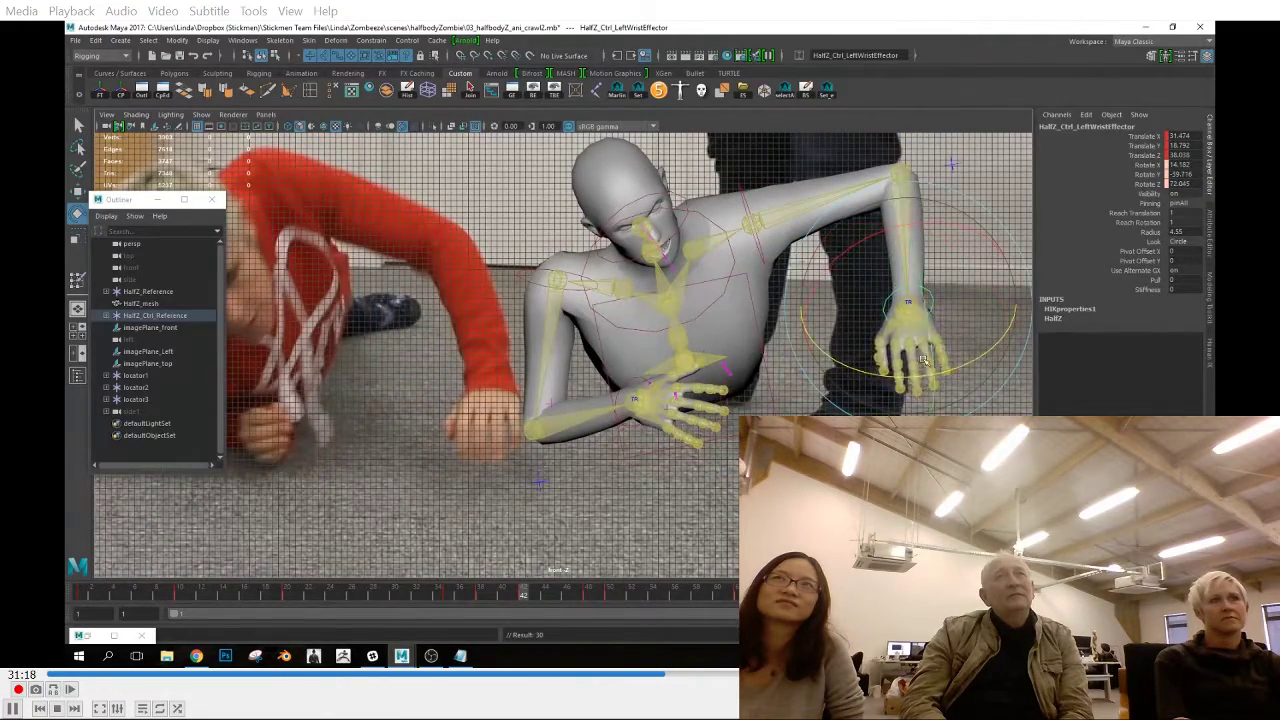
alt+right_drag(923, 359, 886, 354)
Adjust the left shoulder effector at frame 42 to match the front reference
key(w)
key(space)
drag(916, 396, 767, 460)
key(space)
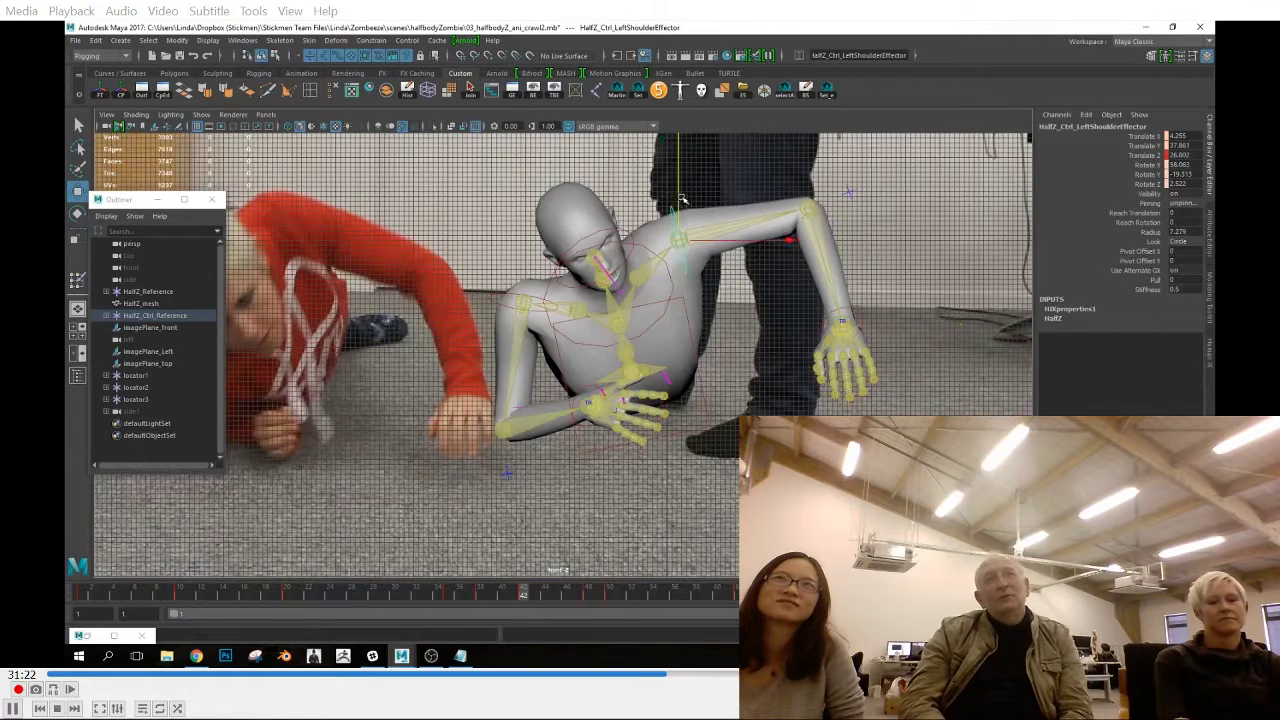
alt+right_drag(716, 325, 682, 329)
alt+middle_drag(682, 329, 753, 328)
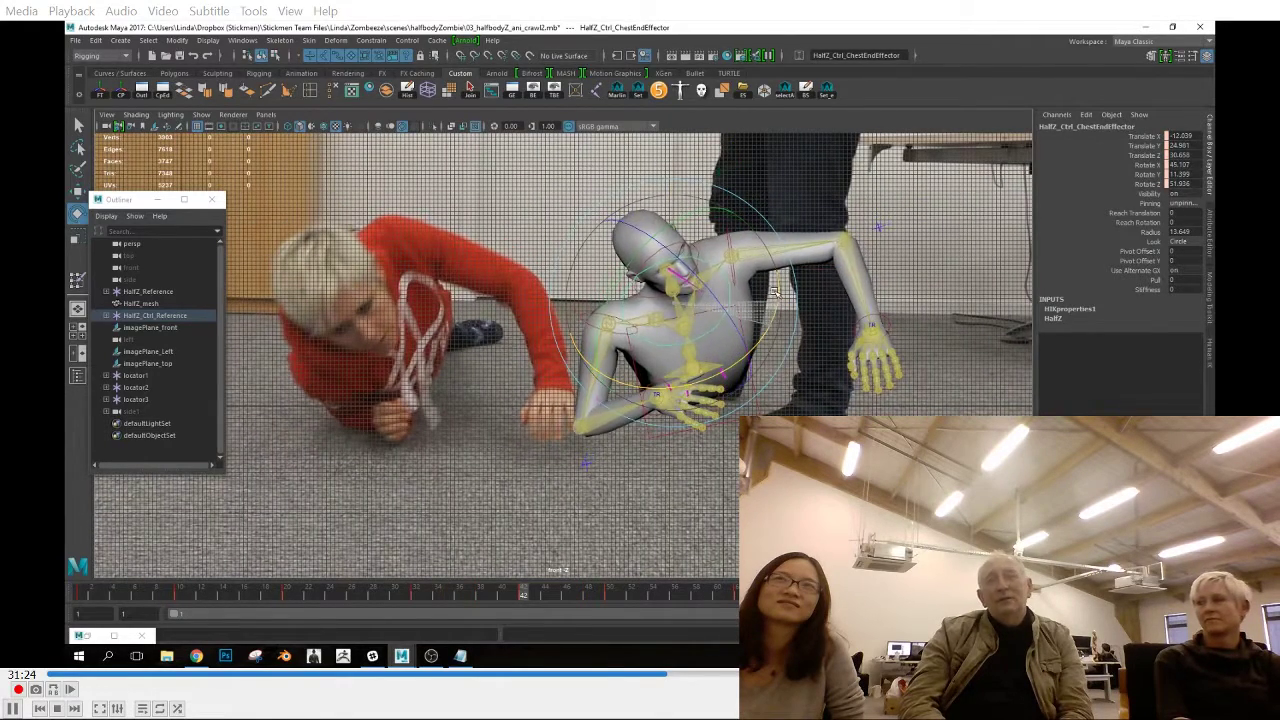
Rotate the chest end effector at frame 42 and compare the chest's pose around frame 38
drag(693, 383, 668, 386)
click(640, 300)
click(638, 290)
drag(622, 292, 690, 343)
drag(495, 601, 482, 600)
click(704, 326)
Refine the head and chest end effectors at frame 32, scrubbing the crawl against the front reference
click(417, 597)
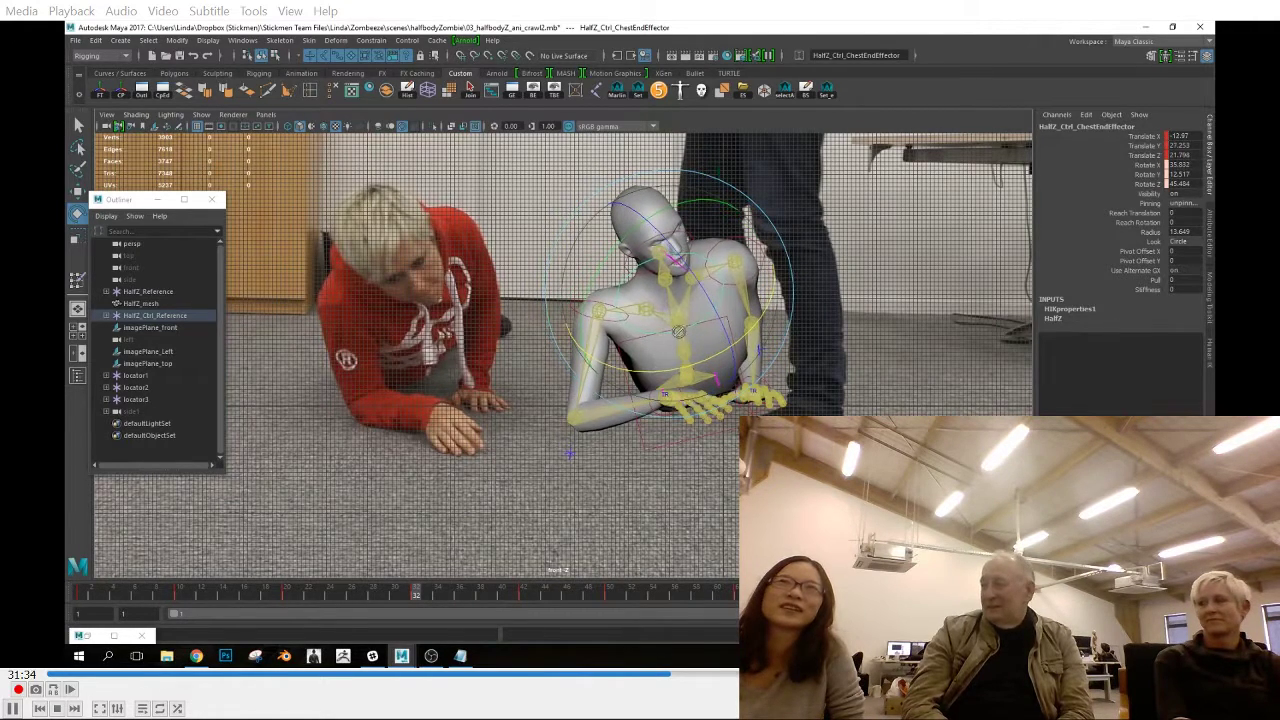
click(700, 243)
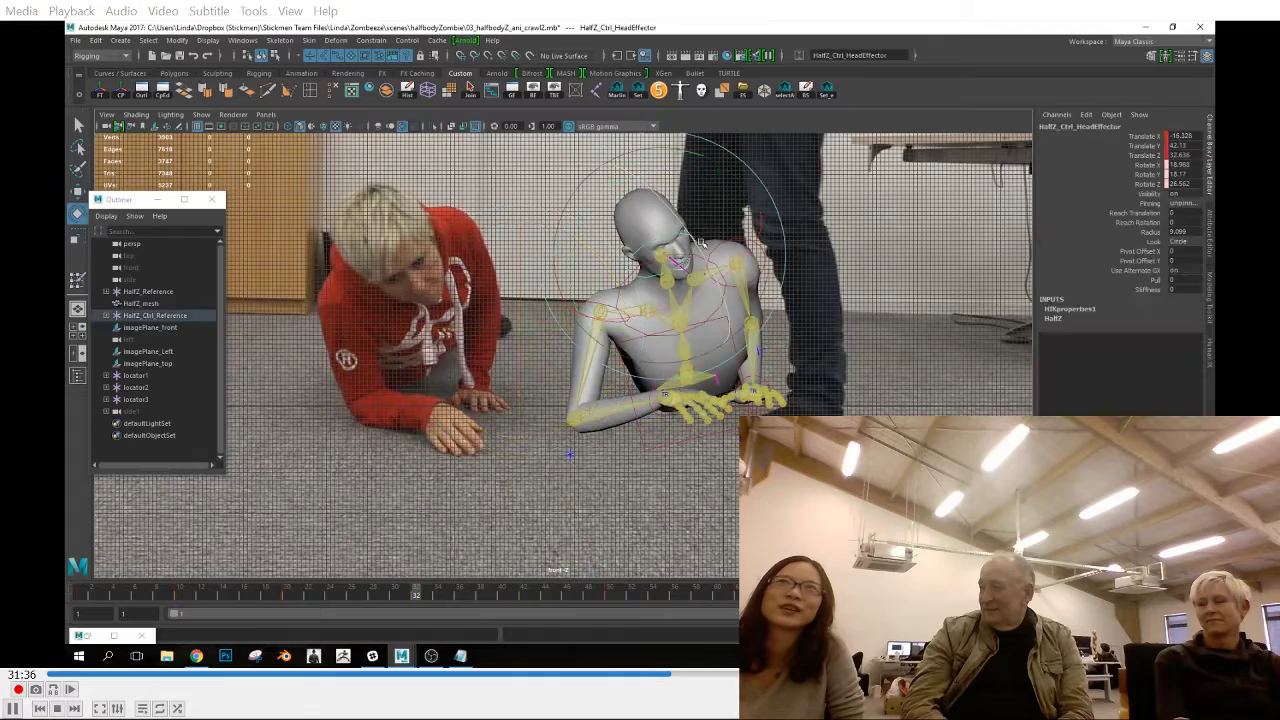
drag(476, 602, 417, 597)
click(700, 326)
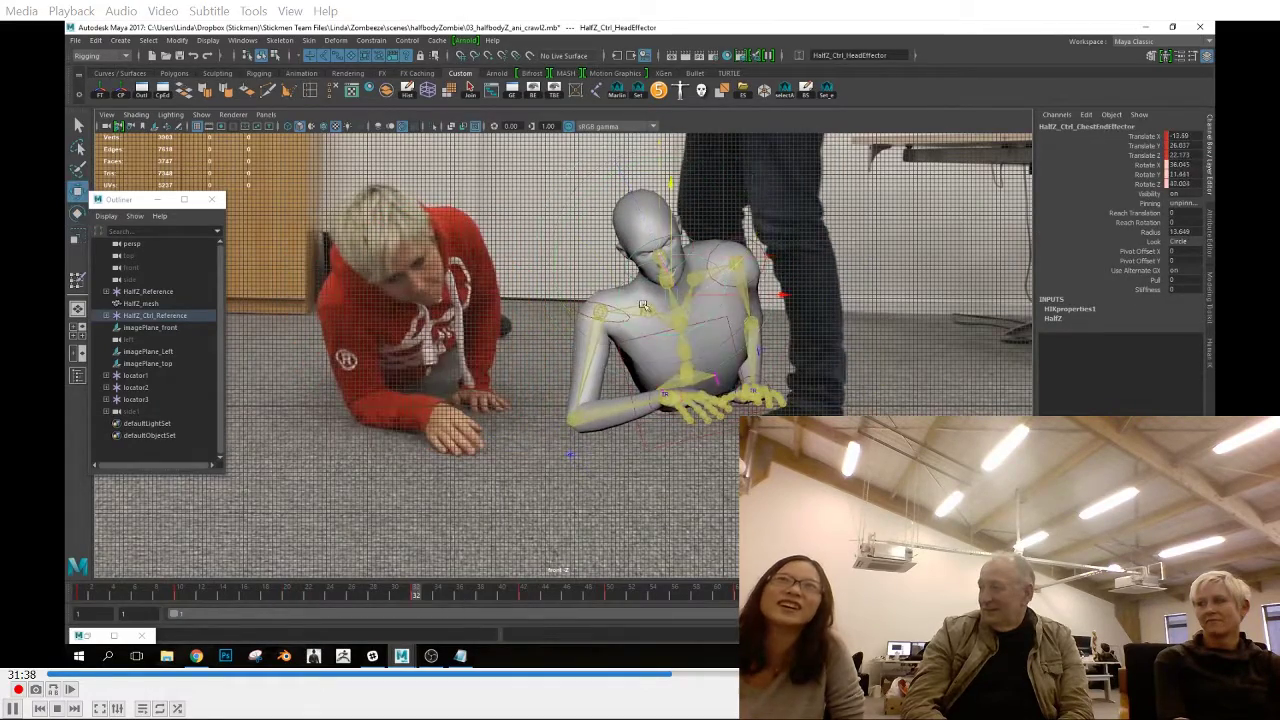
drag(300, 600, 566, 626)
drag(778, 262, 758, 244)
drag(566, 594, 460, 600)
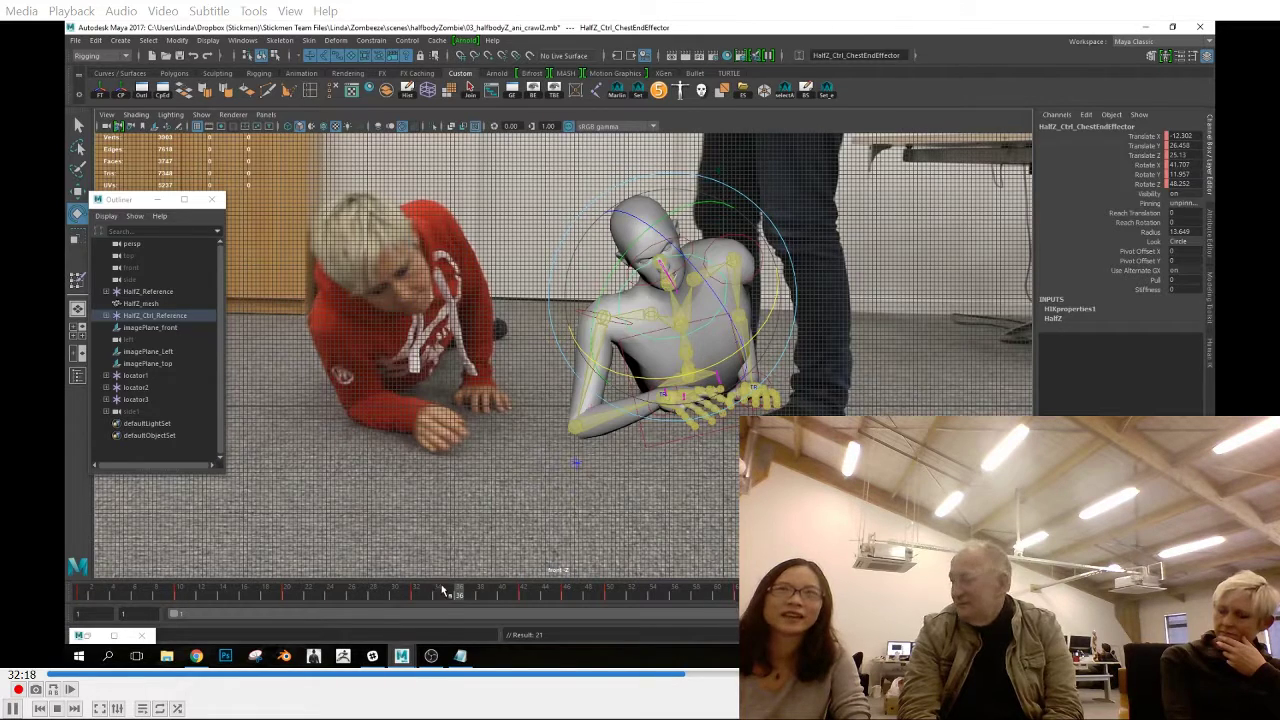
mouse_move(417, 597)
mouse_down()
mouse_move(532, 603)
mouse_move(375, 611)
mouse_move(445, 615)
mouse_move(417, 617)
mouse_up()
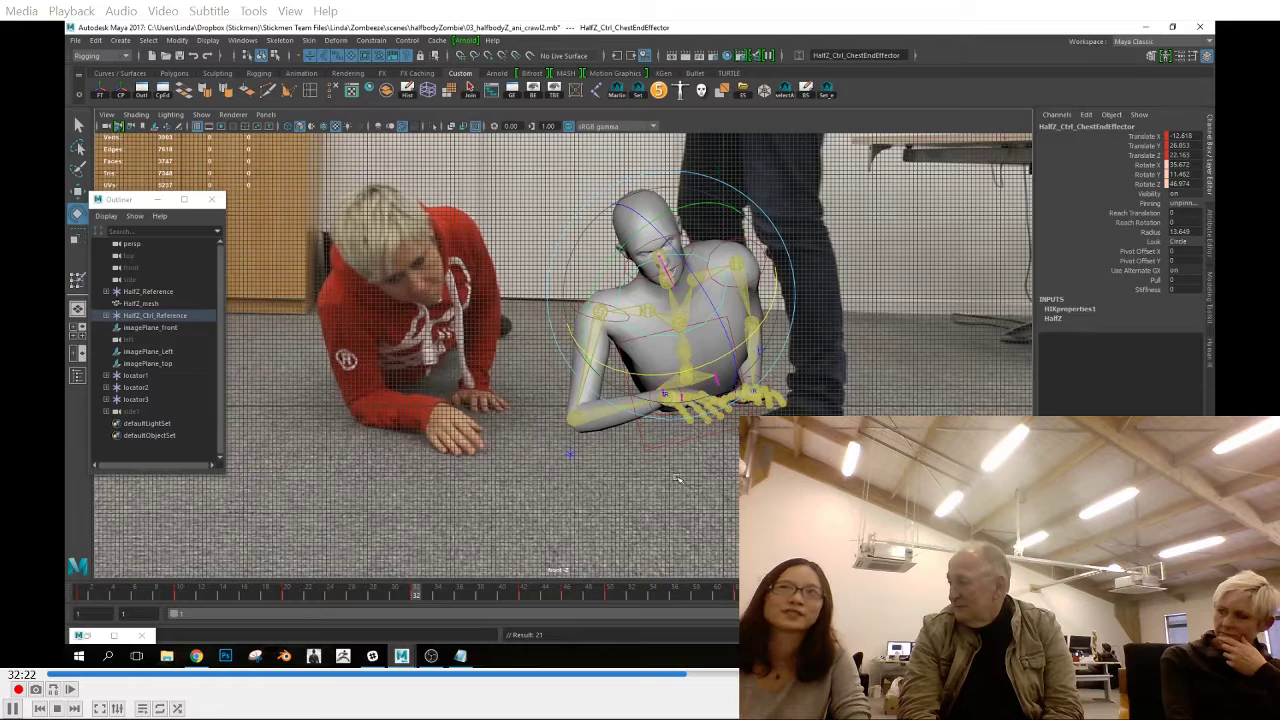
Reposition and rotate the hips effector at frame 32 to tilt the torso
key(space)
alt+drag(737, 466, 683, 429)
click(683, 427)
key(space)
alt+middle_drag(683, 420, 692, 448)
drag(638, 228, 711, 334)
key(space)
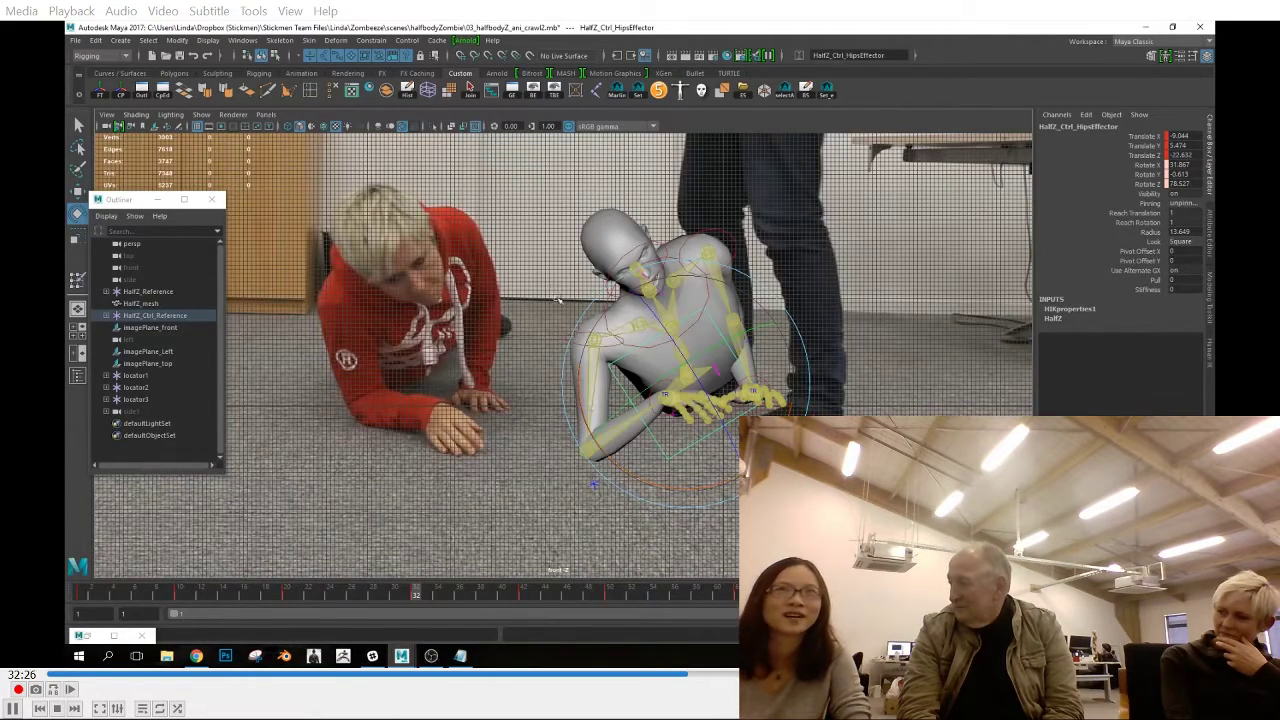
Rotate the chest end effector to rebalance the torso and key the pose at frame 32
click(558, 299)
key(w)
click(673, 322)
key(e)
drag(772, 300, 757, 358)
key(s)
mouse_move(700, 397)
mouse_down()
mouse_move(679, 398)
mouse_move(697, 438)
mouse_move(694, 402)
mouse_up()
key(s)
click(682, 353)
key(s)
Reposition the right elbow effector at frame 32, undoing the first placement
key(space)
alt+drag(696, 432, 590, 495)
click(421, 427)
key(w)
drag(389, 470, 482, 450)
key(ctrl+z)
key(space)
drag(594, 468, 598, 486)
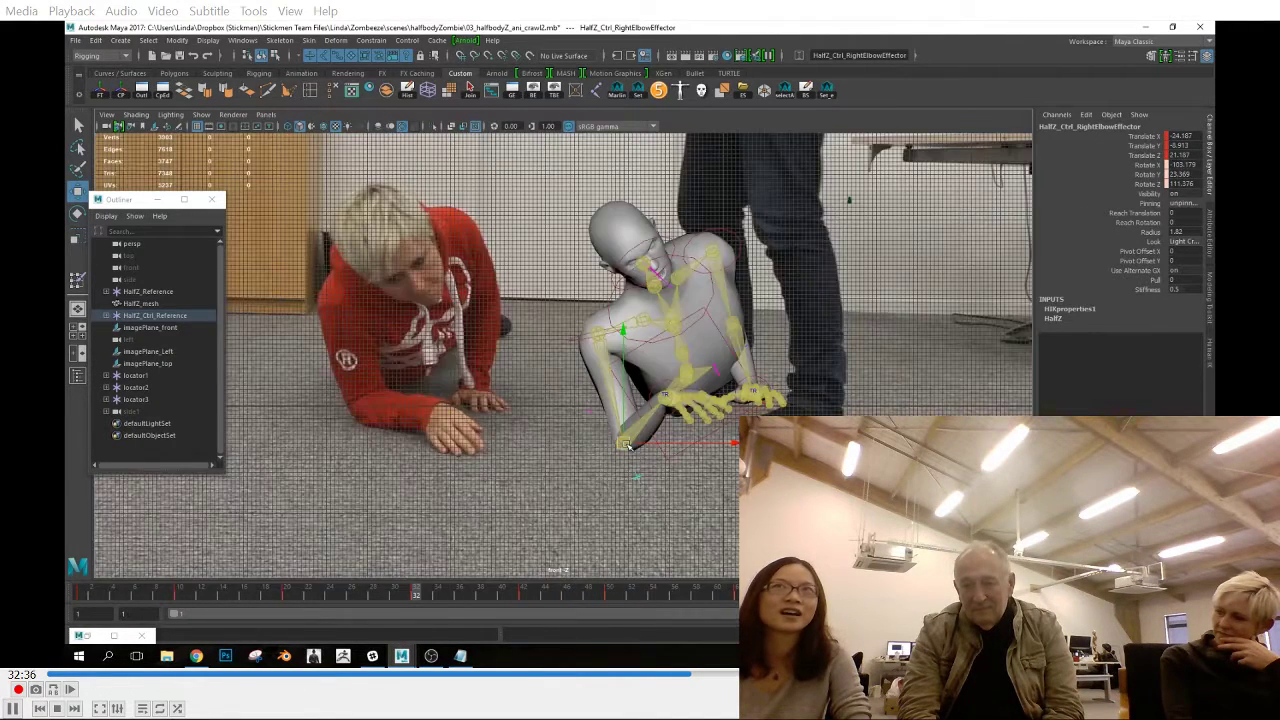
Raise the right shoulder effector and shift it inward at frame 32 so the forearm rests flat on the floor
click(600, 308)
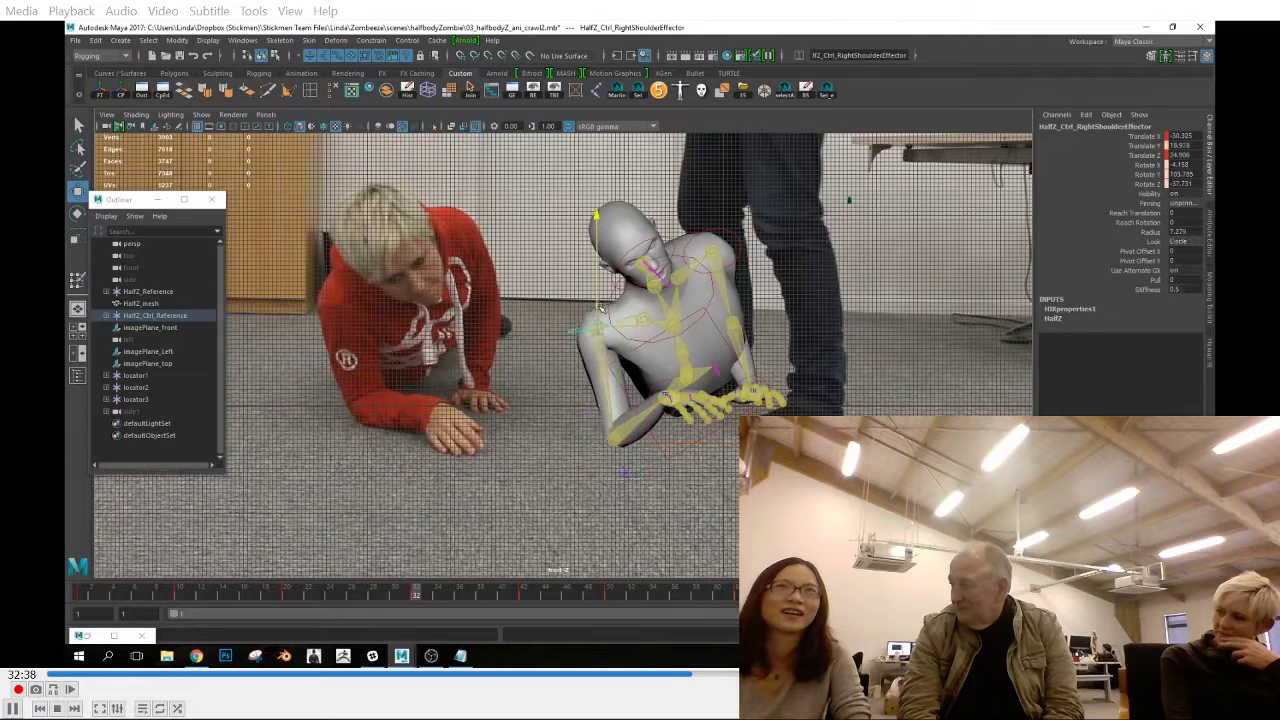
key(space)
drag(664, 363, 665, 343)
alt+drag(665, 343, 780, 340)
drag(668, 302, 692, 308)
alt+drag(692, 308, 604, 385)
key(space)
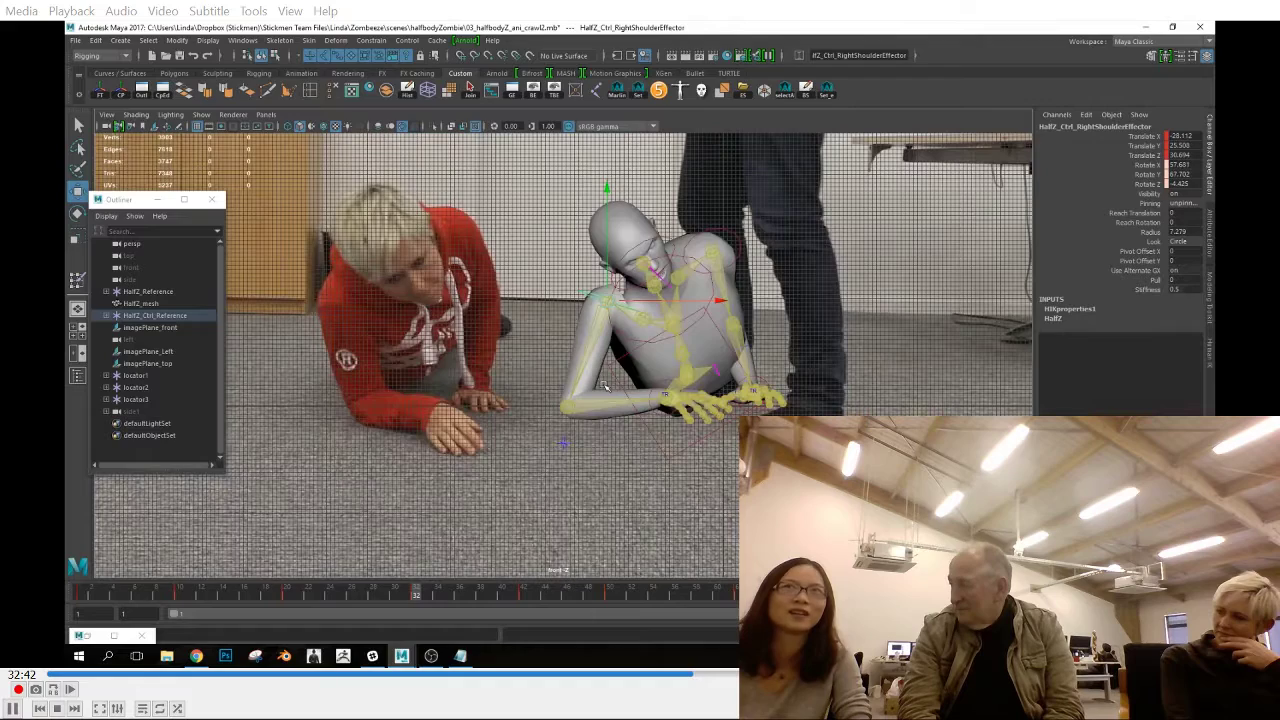
Start Paint Skin Weights on the half-body mesh and choose the HalfZ_RightShoulder influence
key(space)
drag(752, 346, 880, 345)
alt+right_drag(700, 330, 790, 335)
click(648, 186)
click(645, 215)
mouse_move(665, 330)
alt+mouse_down()
mouse_move(731, 384)
mouse_move(794, 330)
alt+mouse_up()
right_drag(794, 311, 745, 290)
alt+right_drag(600, 310, 674, 320)
alt+drag(674, 320, 650, 350)
scroll(243, 249, down, 3)
scroll(245, 247, down, 3)
click(280, 211)
scroll(280, 212, down, 7)
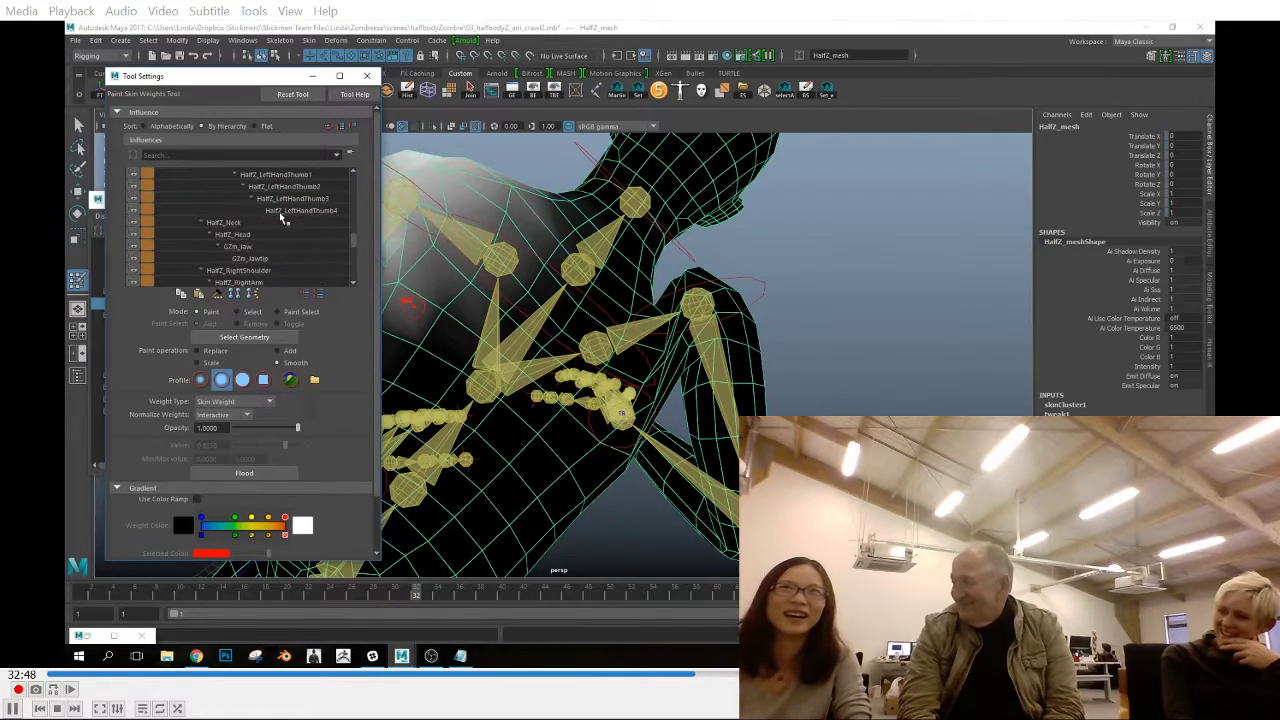
scroll(281, 214, down, 1)
click(283, 247)
Paint extra HalfZ_RightShoulder weight around the right shoulder and armpit using Add with a value of 0.1456
alt+right_drag(457, 306, 476, 304)
click(278, 351)
click(244, 445)
mouse_move(664, 308)
mouse_down()
mouse_move(691, 302)
mouse_move(671, 335)
mouse_move(452, 280)
mouse_move(696, 310)
mouse_up()
alt+drag(690, 360, 598, 362)
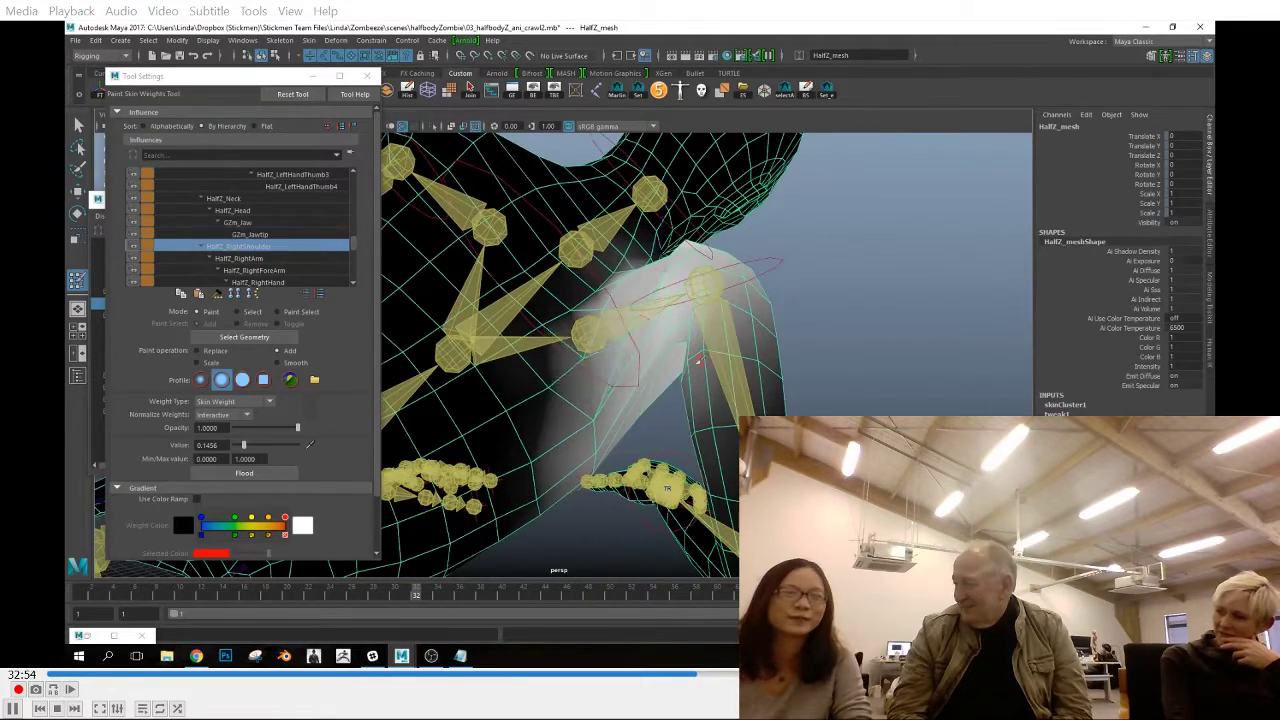
alt+drag(700, 360, 790, 345)
alt+right_drag(790, 345, 720, 330)
Reposition the chest end effector with the Move tool at frame 32, checking it in the perspective and front views
key(w)
click(754, 280)
alt+right_drag(754, 280, 630, 309)
mouse_move(630, 309)
alt+mouse_down()
mouse_move(717, 349)
mouse_move(742, 344)
alt+mouse_up()
click(630, 322)
key(space)
alt+middle_drag(728, 320, 802, 296)
click(767, 250)
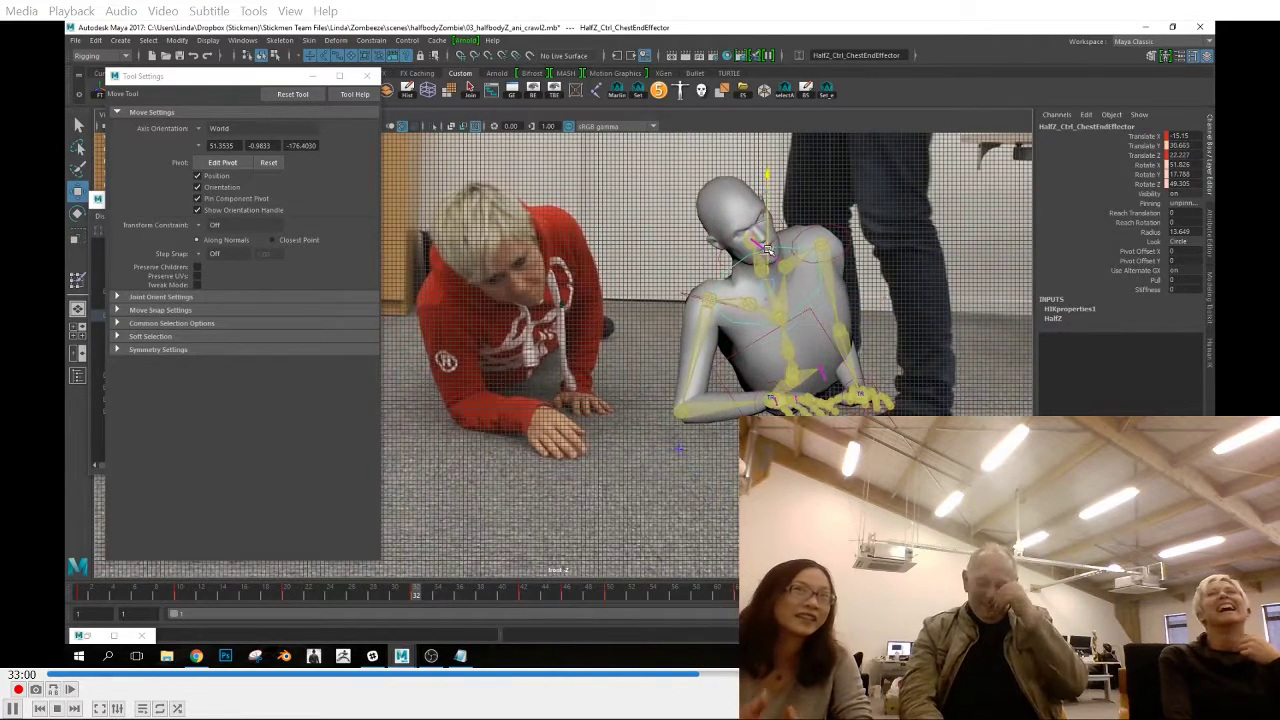
key(space)
alt+drag(686, 334, 736, 338)
key(space)
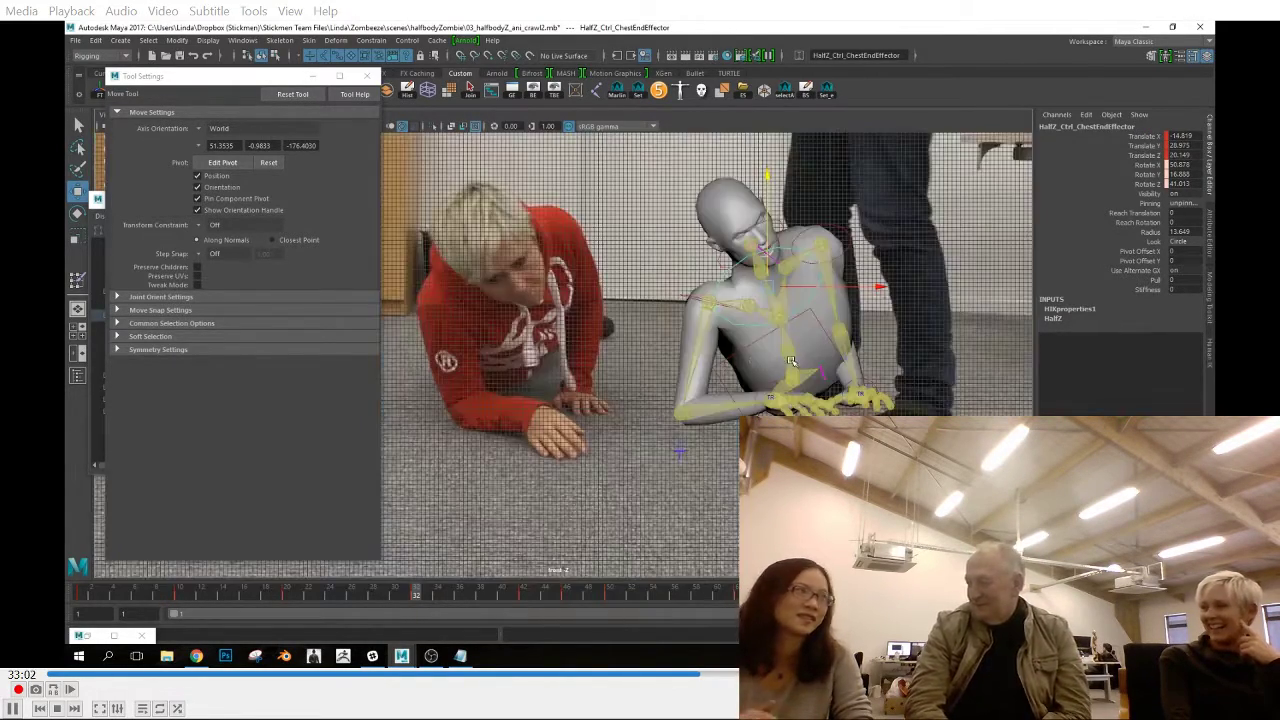
Rotate the head at frame 32 to tilt it toward the reference pose
click(740, 265)
key(e)
drag(746, 212, 722, 196)
key(space)
alt+drag(800, 384, 829, 386)
key(space)
Rotate the spine control at frame 32 to bring the torso closer to the reference lean
alt+middle_drag(660, 310, 770, 300)
click(752, 288)
click(750, 285)
click(748, 291)
click(747, 291)
key(space)
drag(870, 371, 896, 387)
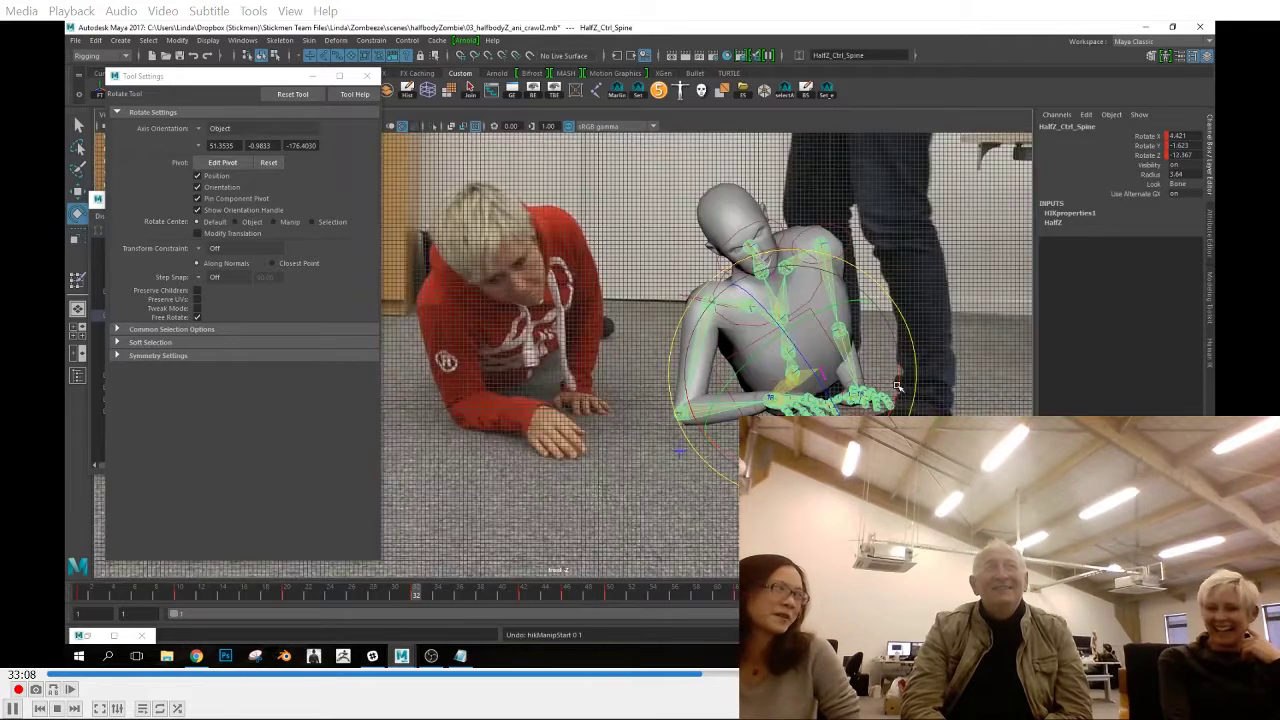
Adjust the left elbow and left shoulder effectors at frame 32, checking the arm in the perspective view
alt+middle_drag(885, 280, 785, 296)
click(757, 343)
key(w)
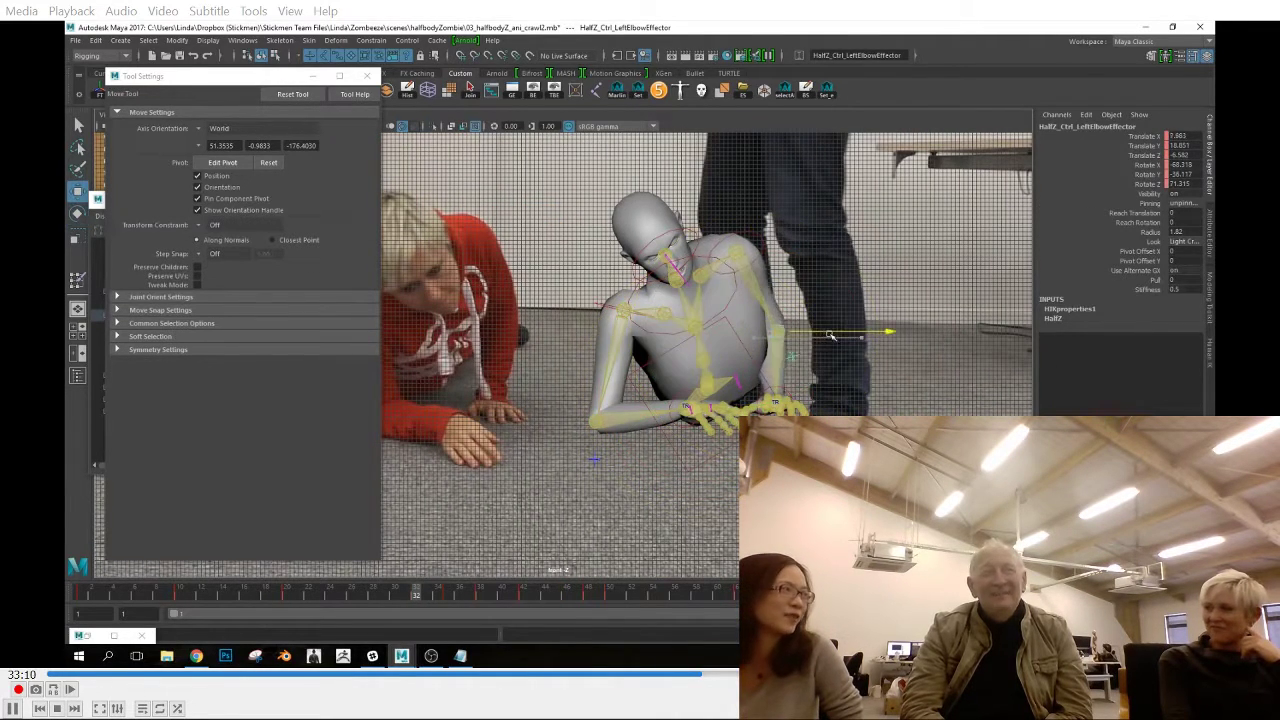
click(744, 241)
key(space)
alt+drag(814, 337, 784, 382)
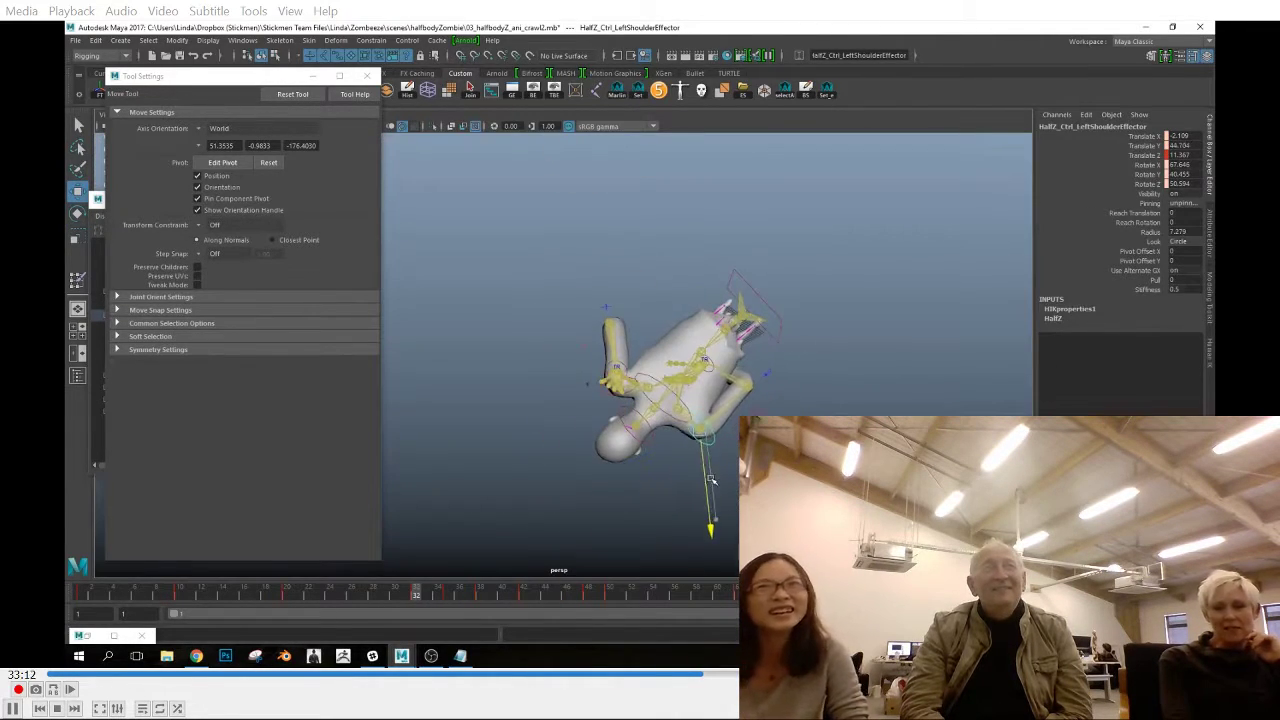
click(613, 388)
drag(594, 396, 584, 402)
alt+drag(584, 402, 600, 360)
key(space)
key(ctrl+z)
key(ctrl+z)
Reposition the right shoulder effector at frame 32 with the Move tool in the front view
click(657, 320)
click(1148, 184)
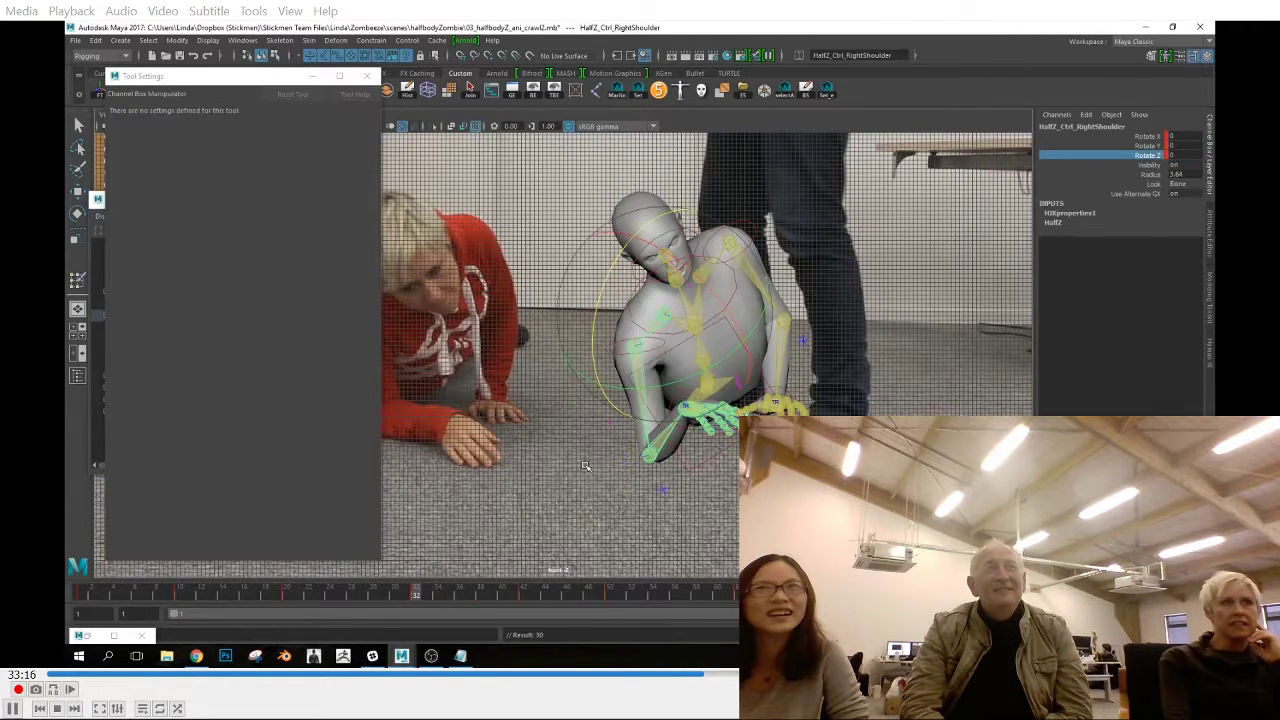
click(604, 338)
key(w)
alt+middle_drag(635, 325, 713, 332)
click(708, 340)
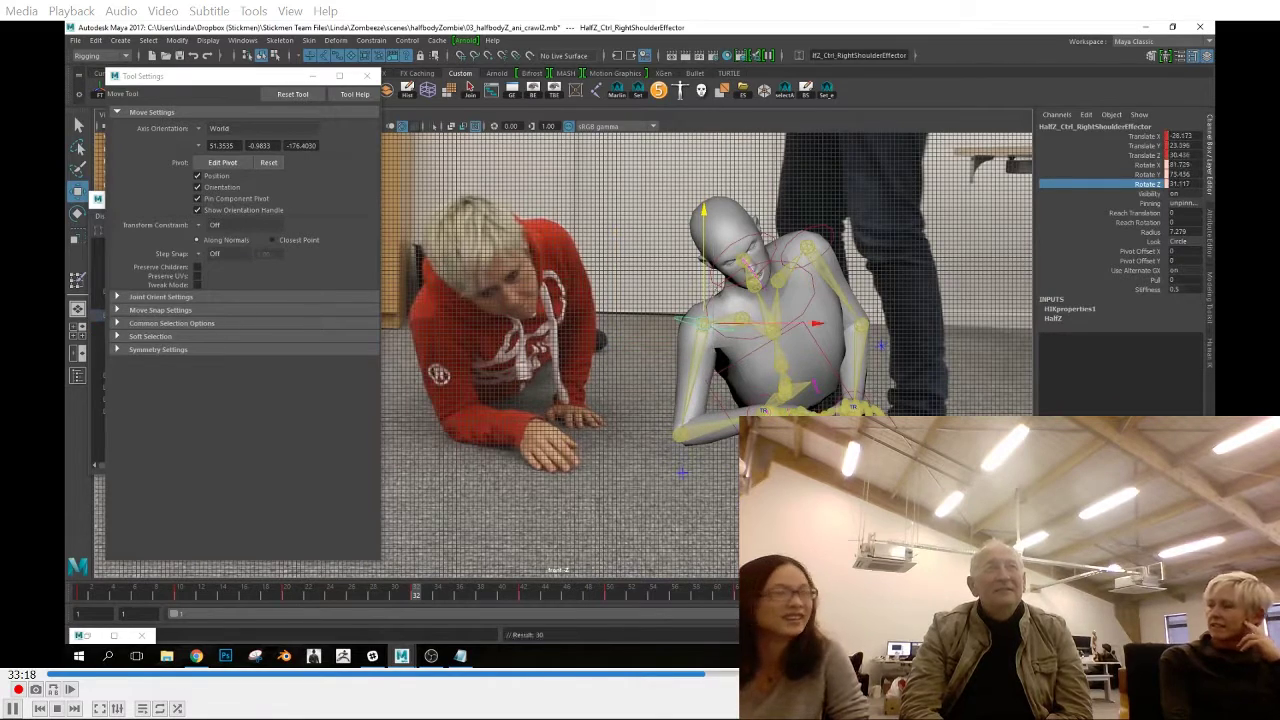
Reposition the right elbow effector at frame 32, working between the front and top views
key(space)
alt+drag(610, 385, 625, 362)
click(640, 367)
alt+drag(652, 415, 727, 401)
click(664, 401)
alt+drag(727, 401, 616, 420)
key(space)
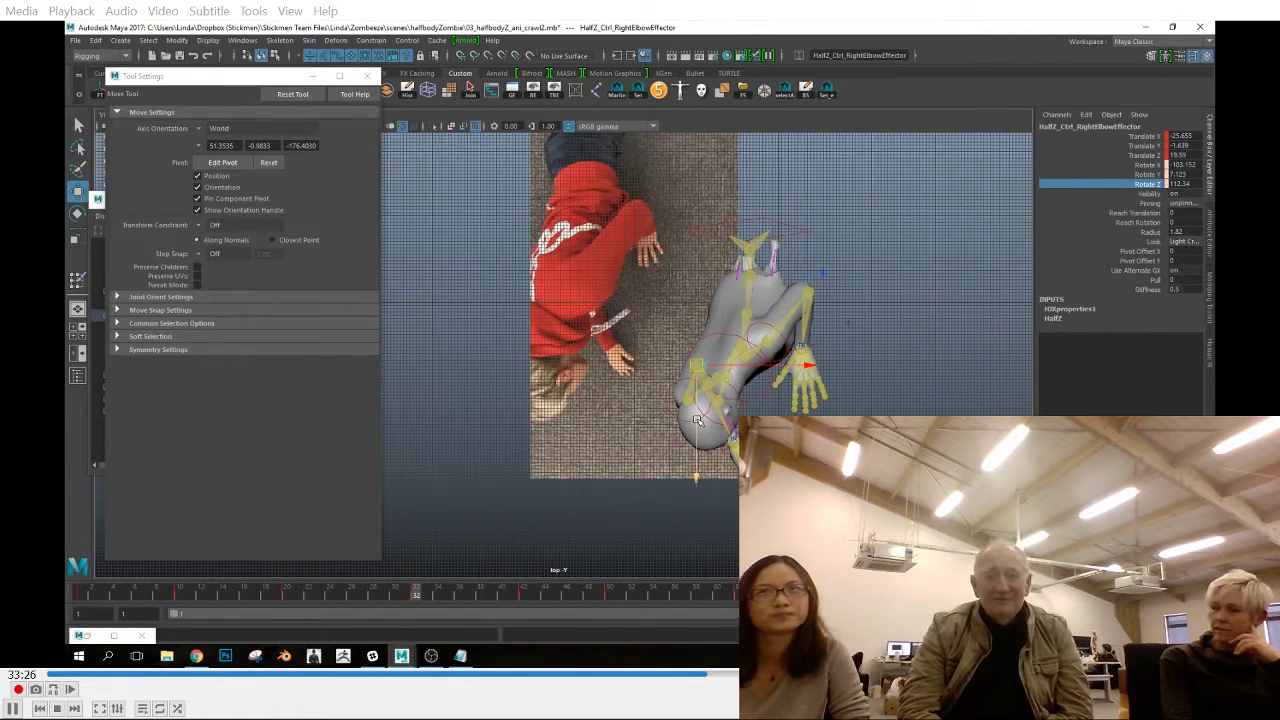
Go to frame 1 and reposition the right elbow effector in the top view
click(734, 441)
key(e)
drag(416, 594, 69, 594)
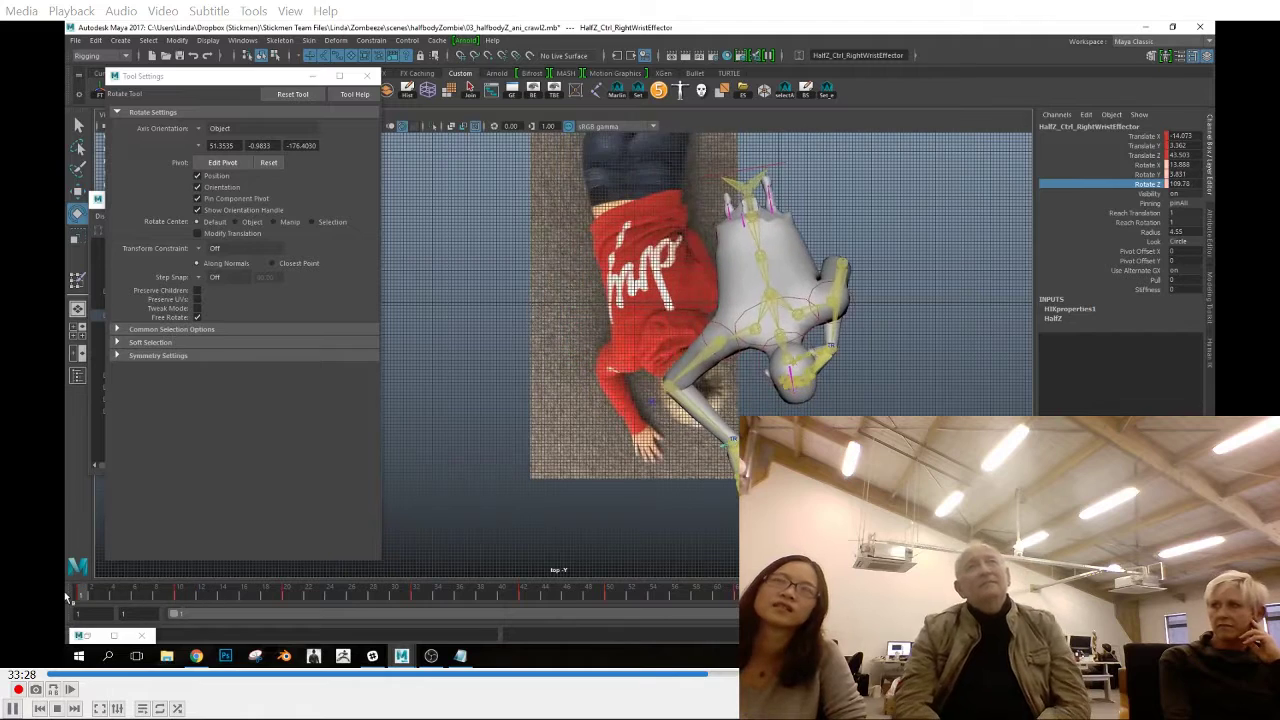
key(w)
click(650, 400)
key(space)
drag(655, 430, 655, 385)
key(space)
drag(717, 447, 655, 445)
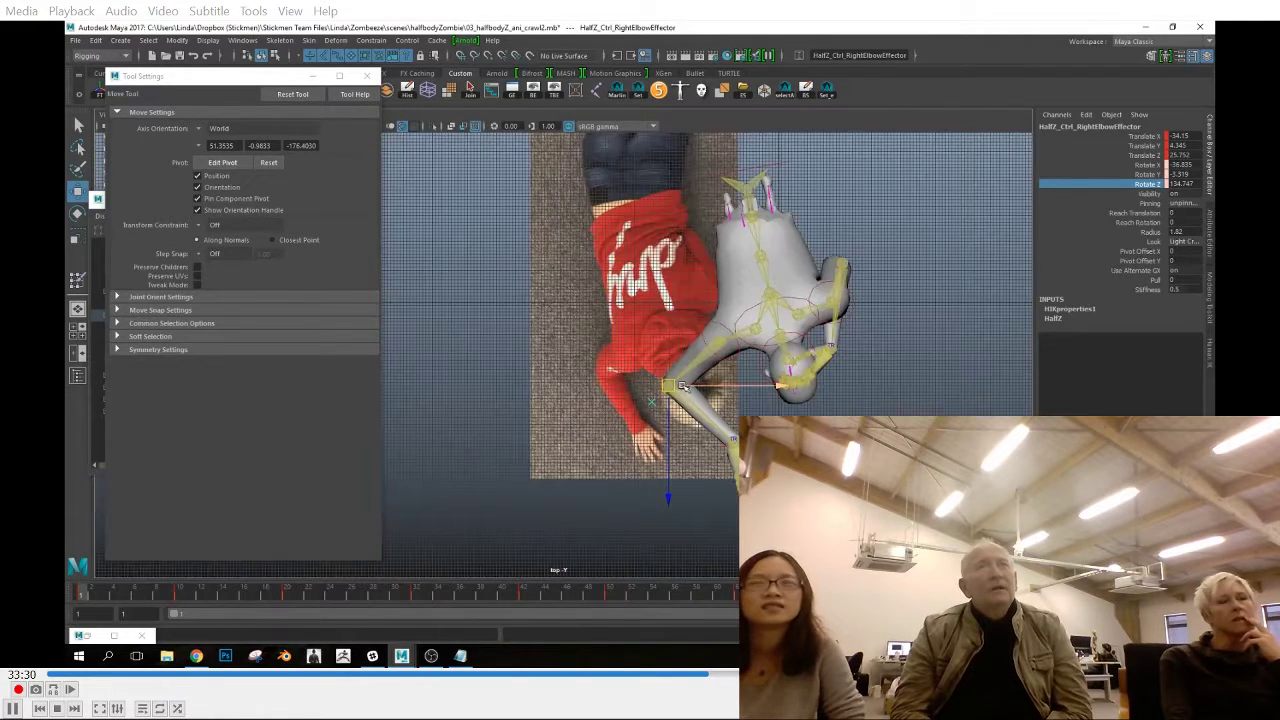
Fine-tune the right elbow effector's height and sideways position at frame 1 using the front and top views
click(719, 356)
click(660, 395)
key(space)
drag(680, 405, 682, 455)
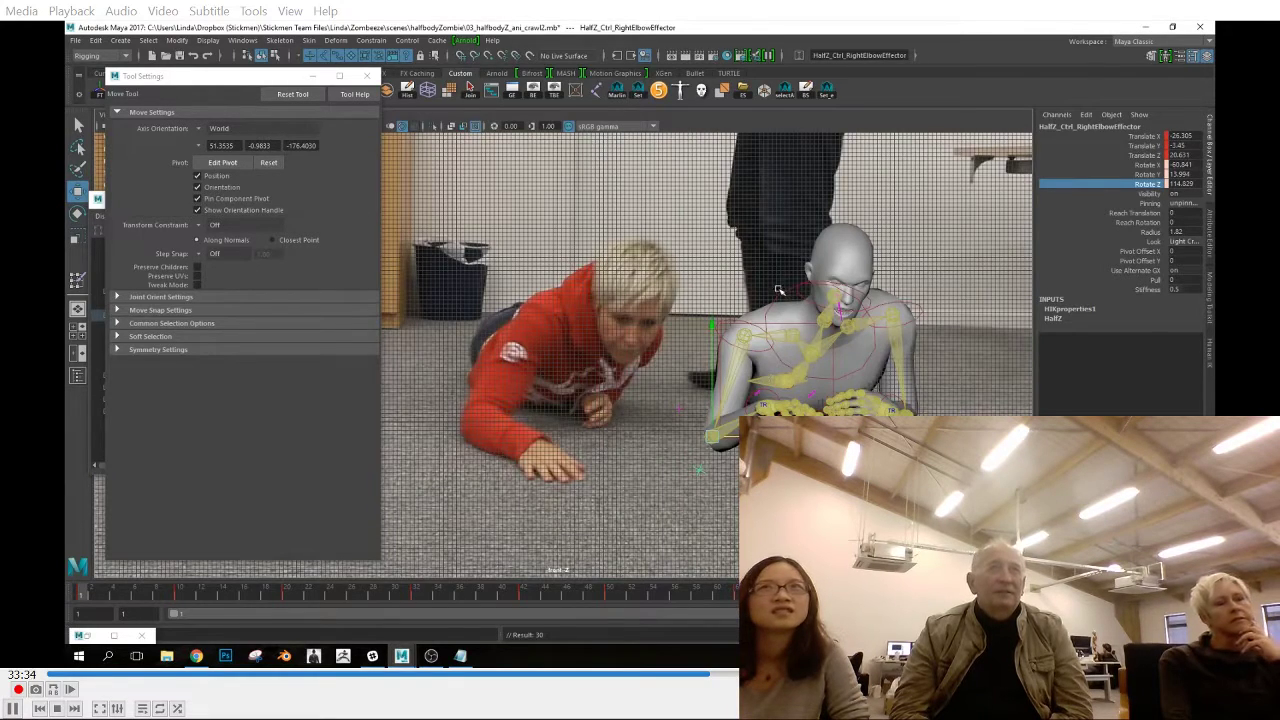
click(740, 320)
click(701, 416)
drag(703, 360, 703, 343)
key(space)
drag(706, 404, 722, 454)
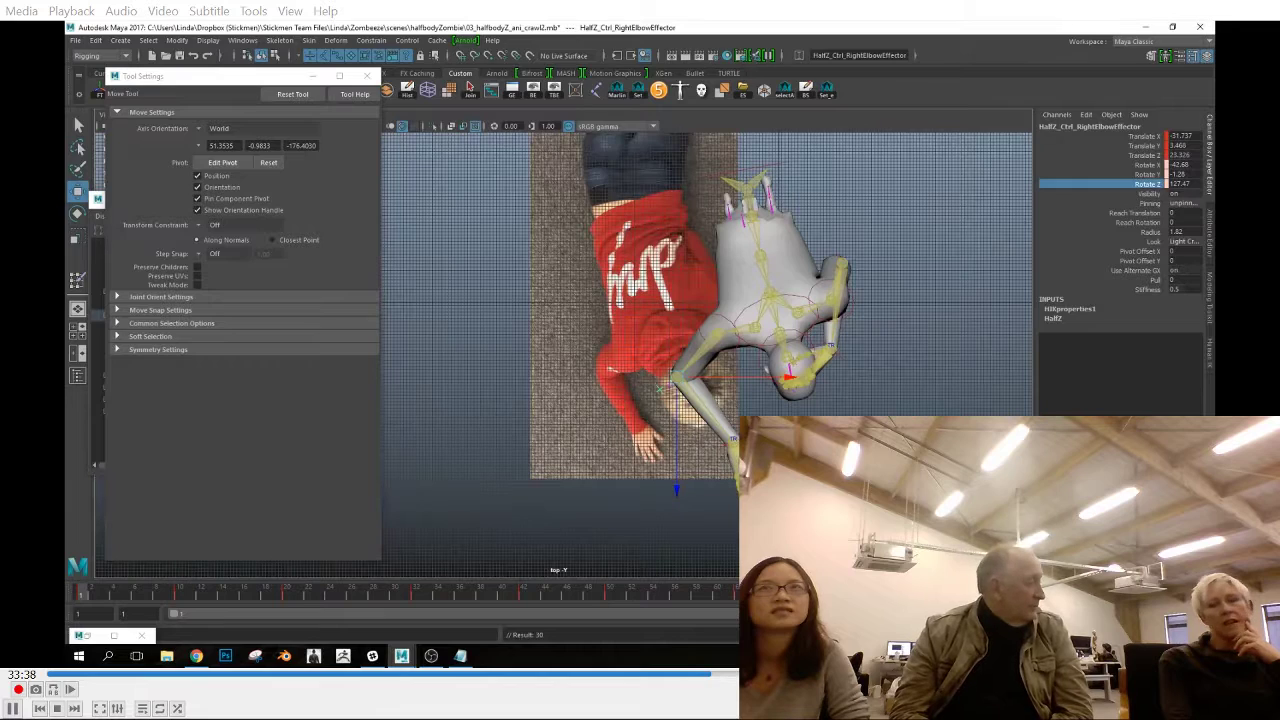
Reposition the right shoulder effector at frame 1 to match the reference, alternating between the top and front views
click(826, 325)
click(739, 327)
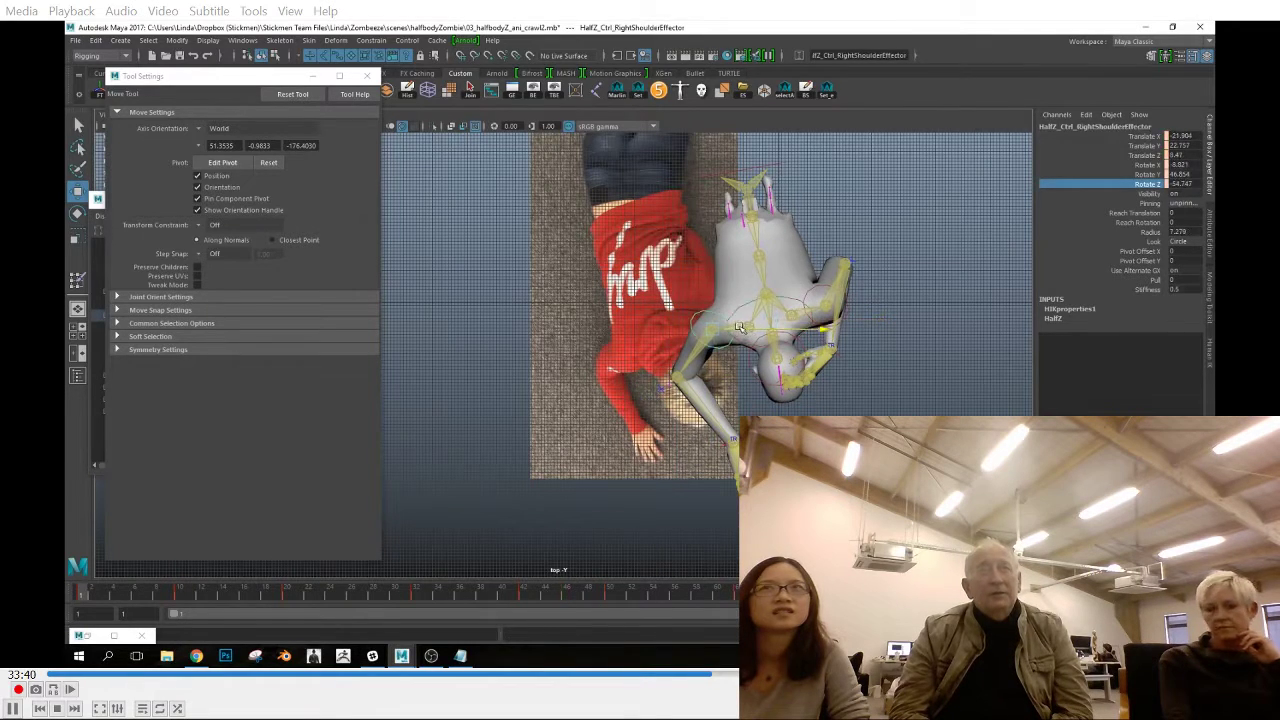
key(space)
drag(712, 360, 729, 394)
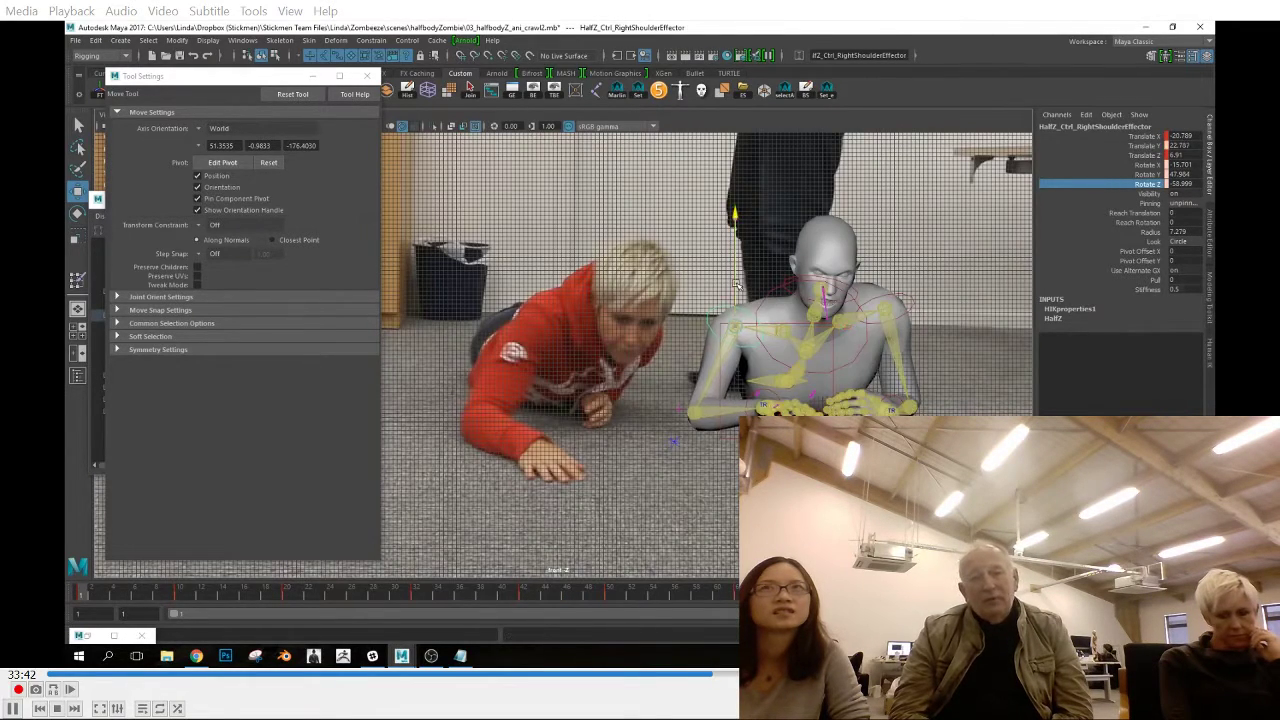
key(space)
drag(736, 320, 700, 320)
click(687, 370)
drag(687, 420, 687, 430)
key(space)
drag(700, 370, 712, 405)
click(735, 303)
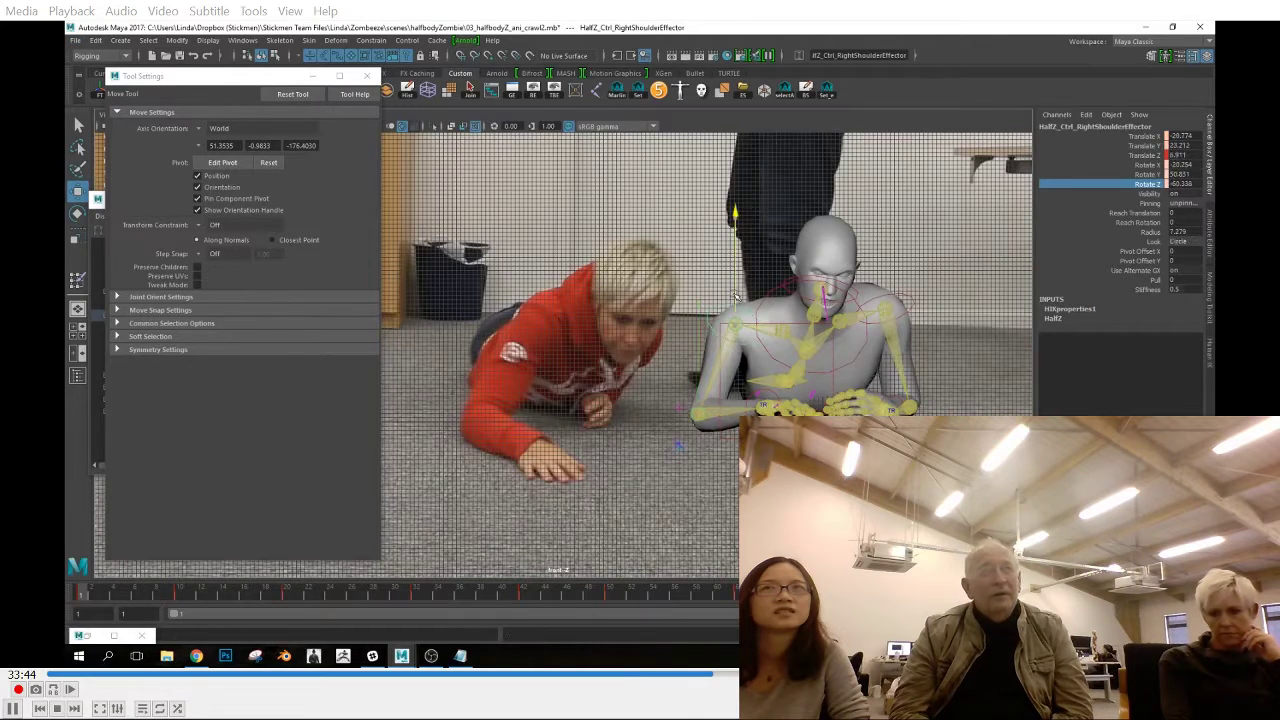
key(space)
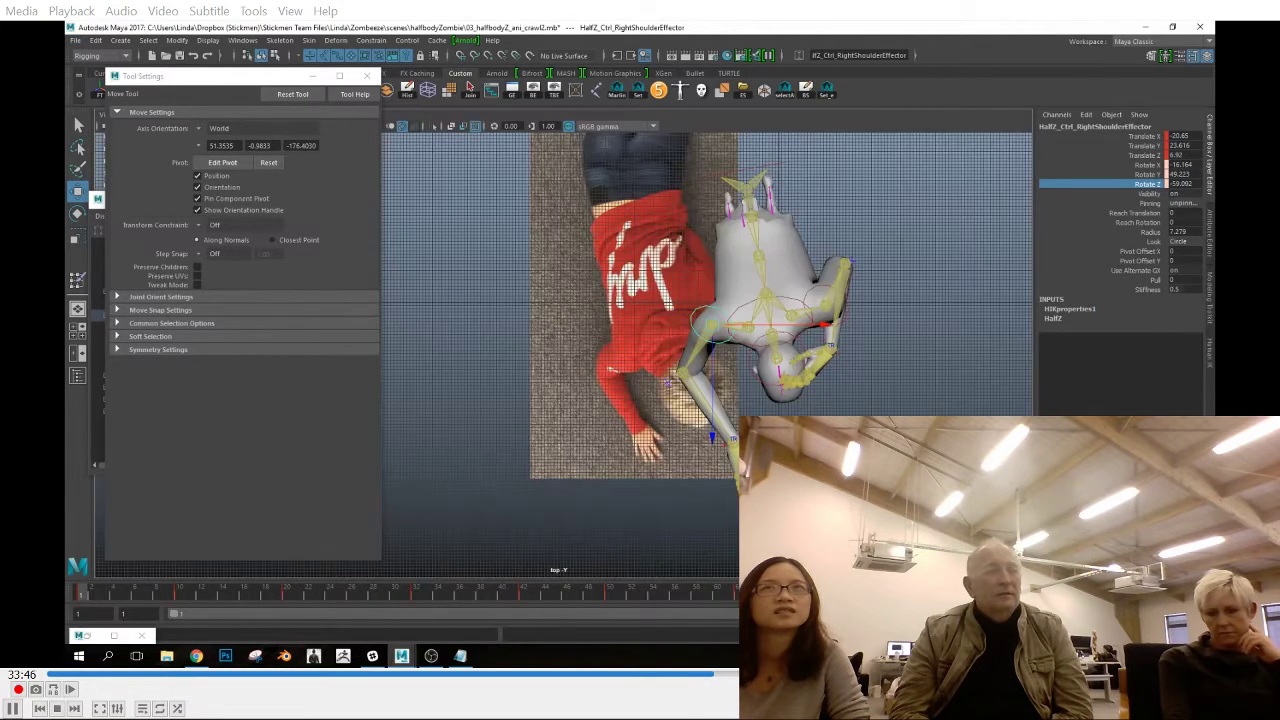
Rotate the right wrist effector at frame 1 and check the hand in the front view
click(732, 438)
key(e)
key(space)
drag(874, 383, 918, 400)
key(space)
key(space)
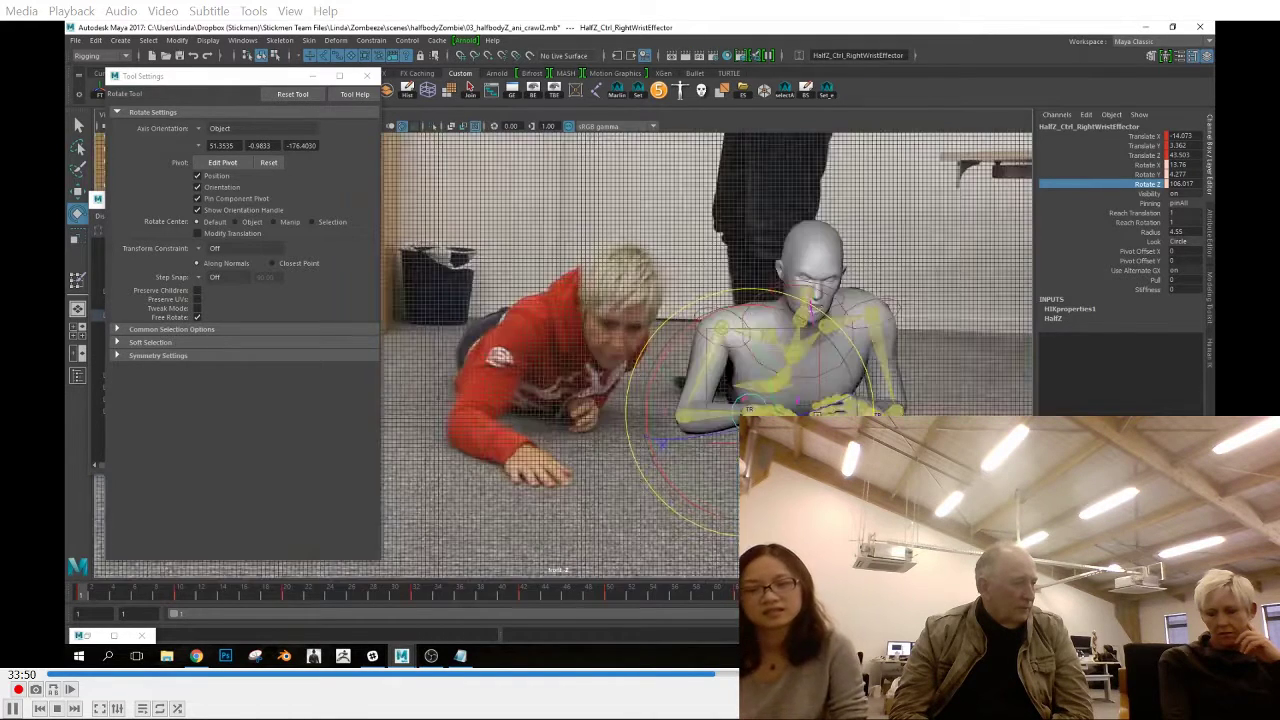
Move and rotate the chest end effector at frame 1, and key the pose
key(w)
click(848, 350)
click(850, 345)
drag(894, 331, 909, 331)
key(e)
drag(826, 405, 830, 414)
key(s)
key(w)
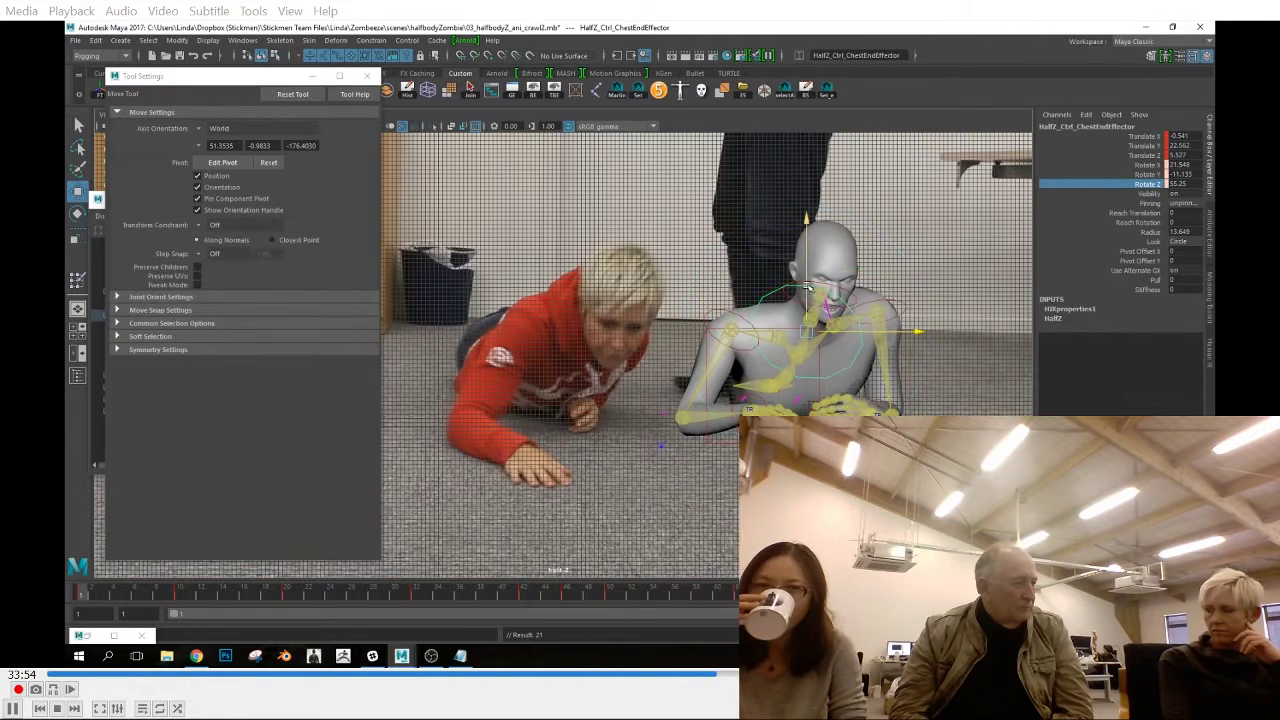
Raise the chest end effector slightly at frame 1 and refine its rotation, checking it from the top view
drag(820, 238, 820, 231)
key(e)
drag(826, 410, 828, 413)
key(w)
key(space)
drag(831, 325, 786, 390)
key(space)
Refine the head and arm controls at frame 1 with the Rotate tool, comparing the front and top views
key(e)
click(828, 272)
key(space)
drag(900, 426, 900, 392)
click(694, 352)
alt+drag(694, 360, 708, 372)
click(702, 350)
key(space)
drag(738, 428, 738, 462)
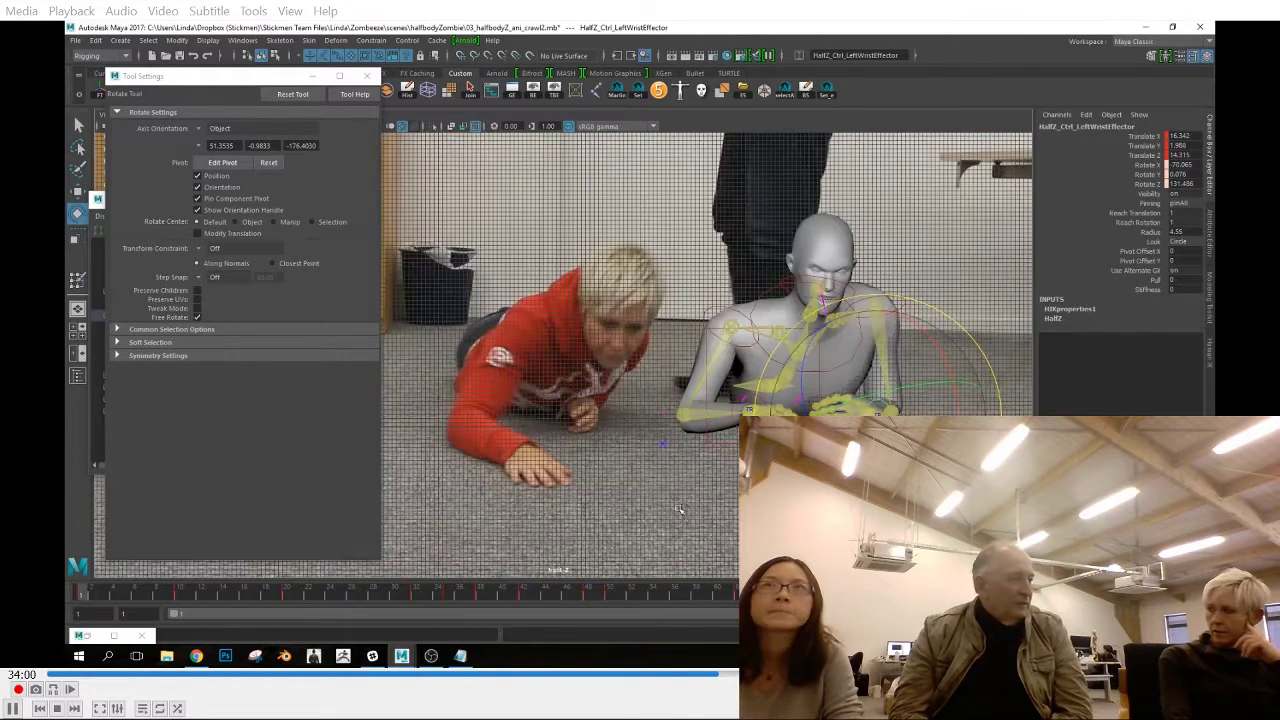
key(space)
drag(685, 510, 685, 465)
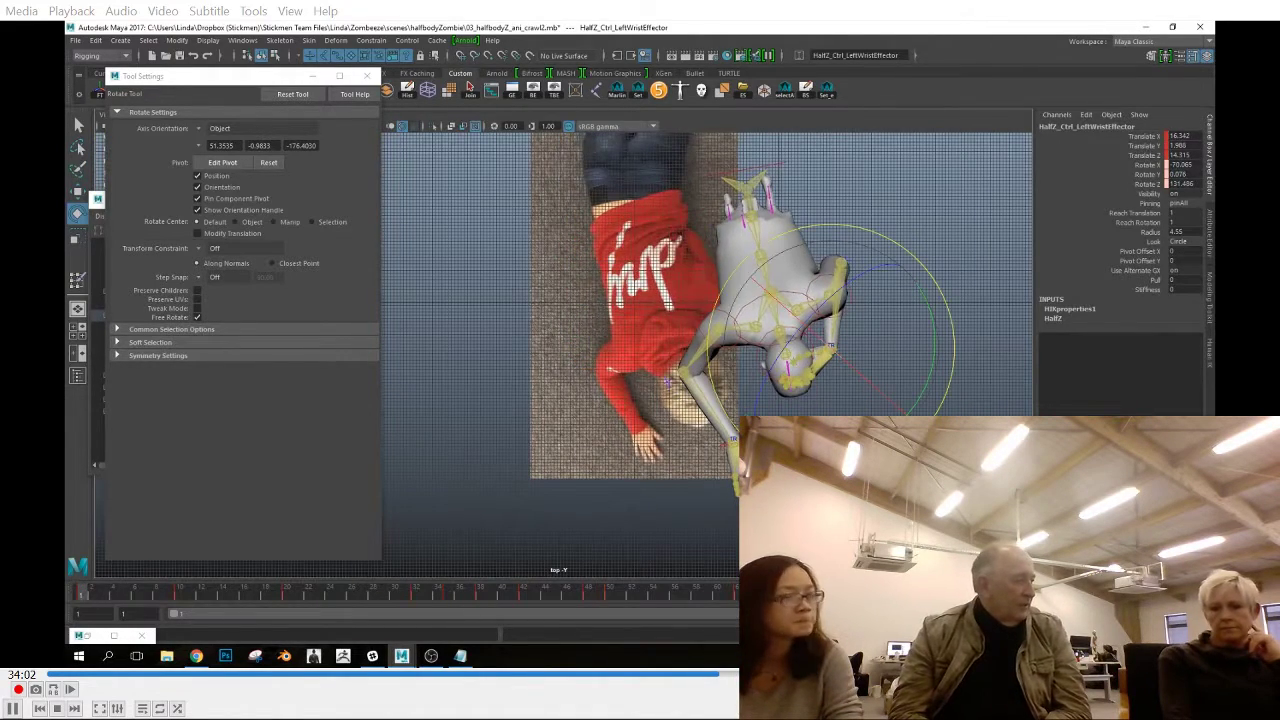
Move the left wrist, elbow and shoulder effectors at frame 1 to match the reference arm
key(w)
drag(888, 348, 881, 348)
click(863, 246)
click(843, 262)
drag(884, 262, 894, 260)
click(826, 348)
drag(827, 374, 858, 390)
key(space)
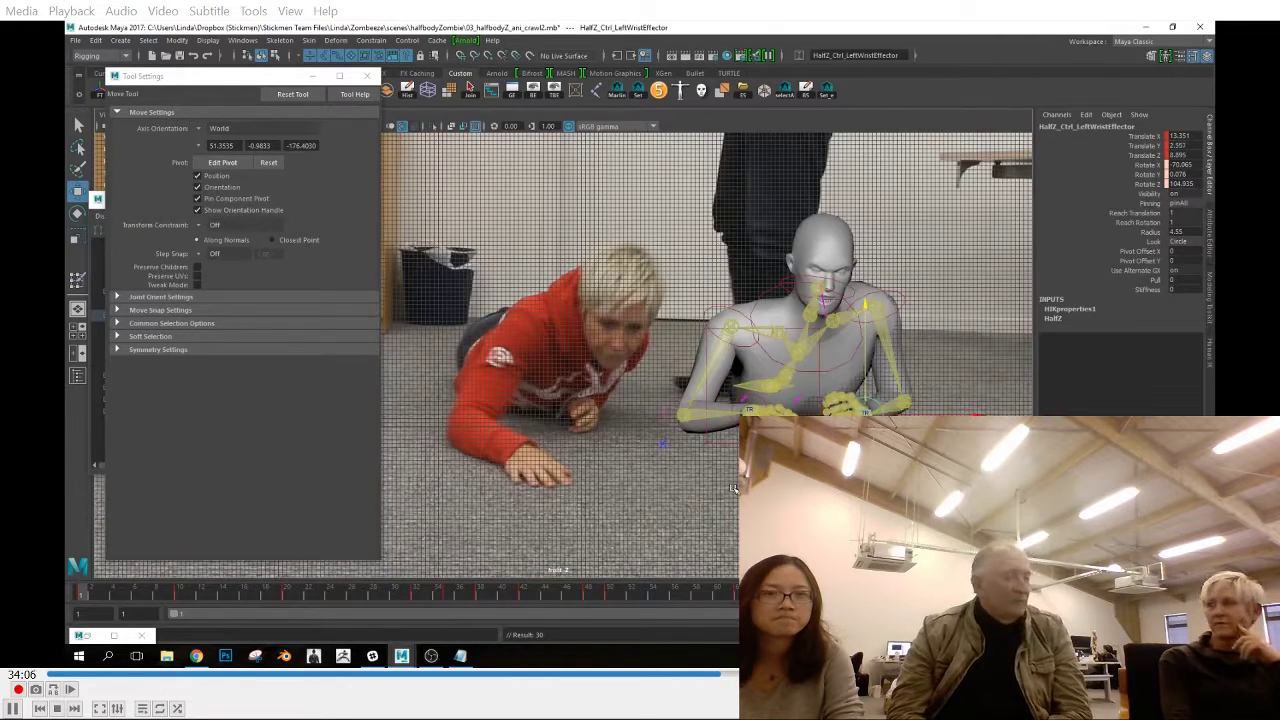
click(905, 402)
click(881, 268)
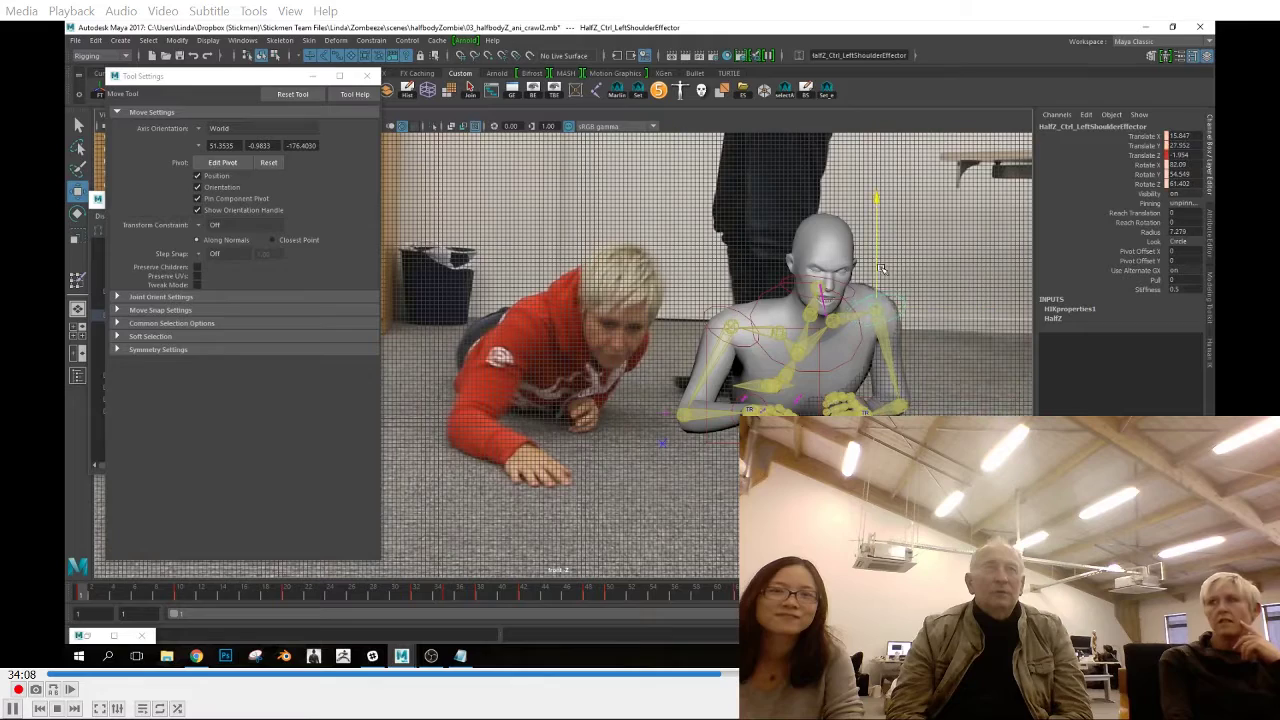
Go to frame 10 and select the hips effector for rotation in the top view
drag(88, 597, 181, 616)
key(space)
drag(590, 488, 571, 480)
mouse_move(178, 600)
mouse_down()
mouse_move(149, 612)
mouse_move(181, 616)
mouse_up()
click(746, 191)
key(e)
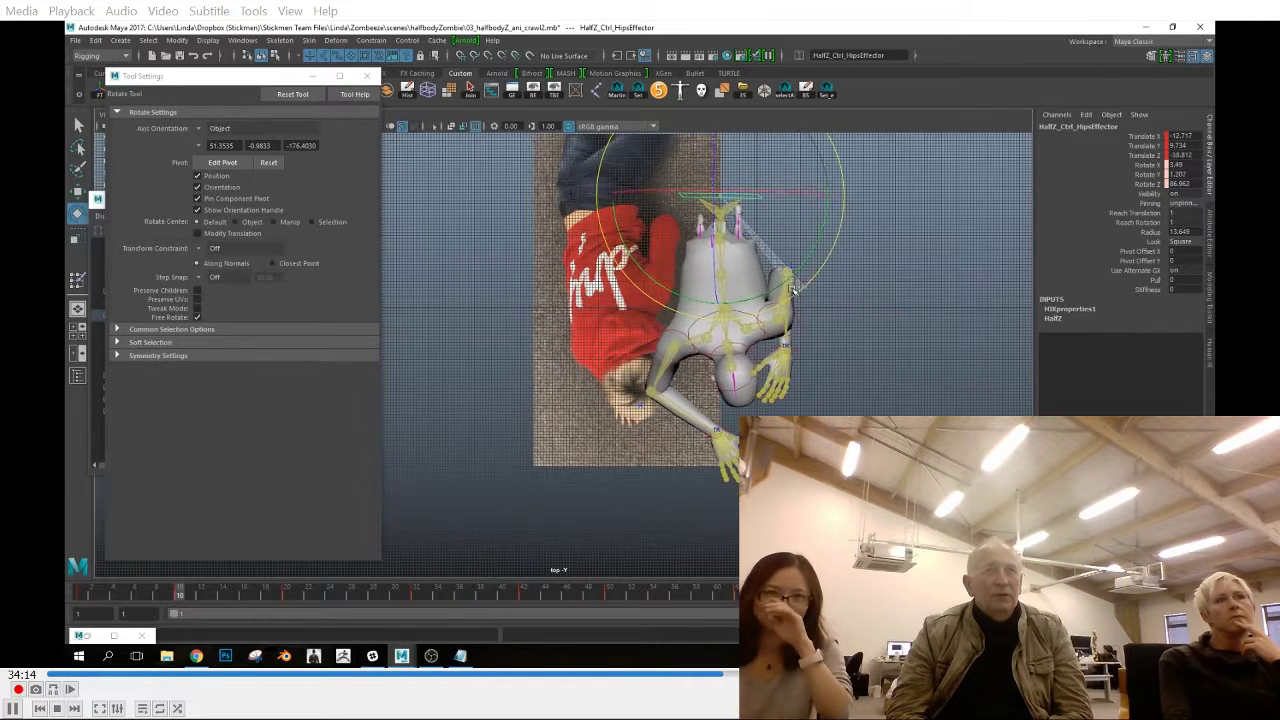
Move and rotate the chest end effector at frame 10 in the front view to match the reference torso
drag(260, 596, 203, 597)
key(comma)
key(space)
drag(536, 468, 538, 498)
key(w)
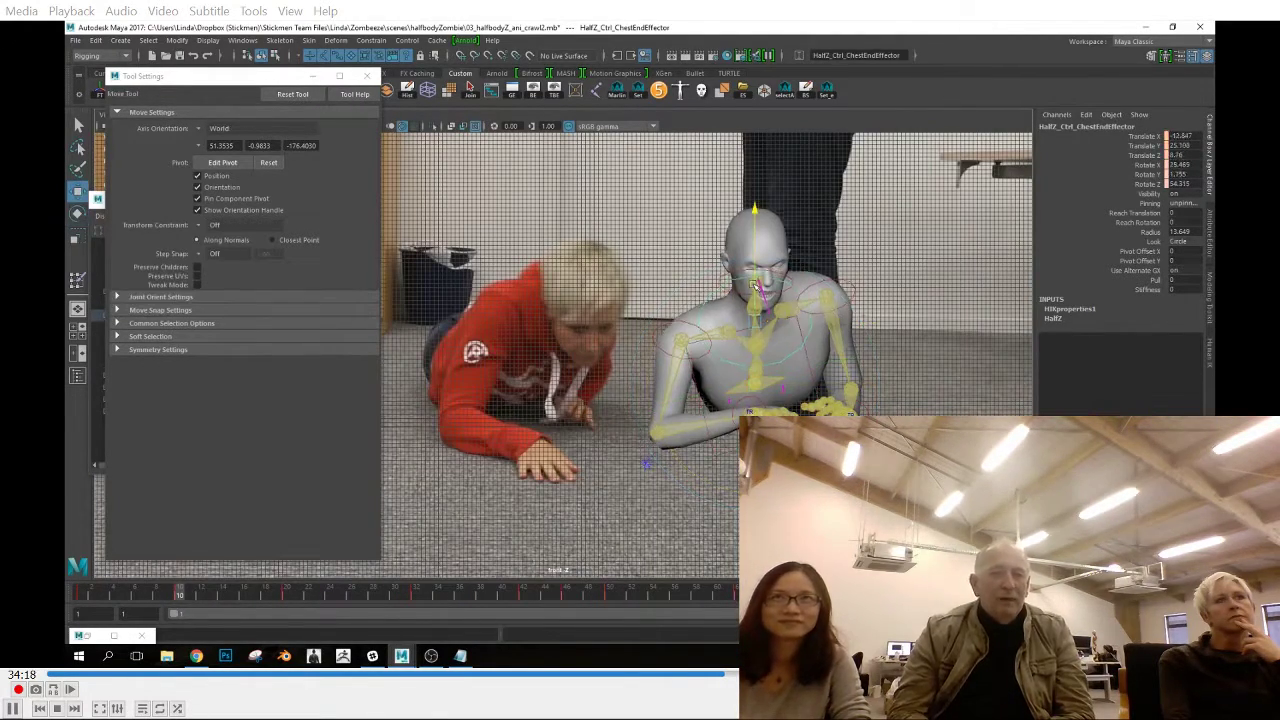
key(e)
drag(758, 300, 762, 356)
Reposition the right elbow and right shoulder effectors at frame 10 to match the reference arm
drag(80, 598, 179, 608)
click(657, 413)
key(w)
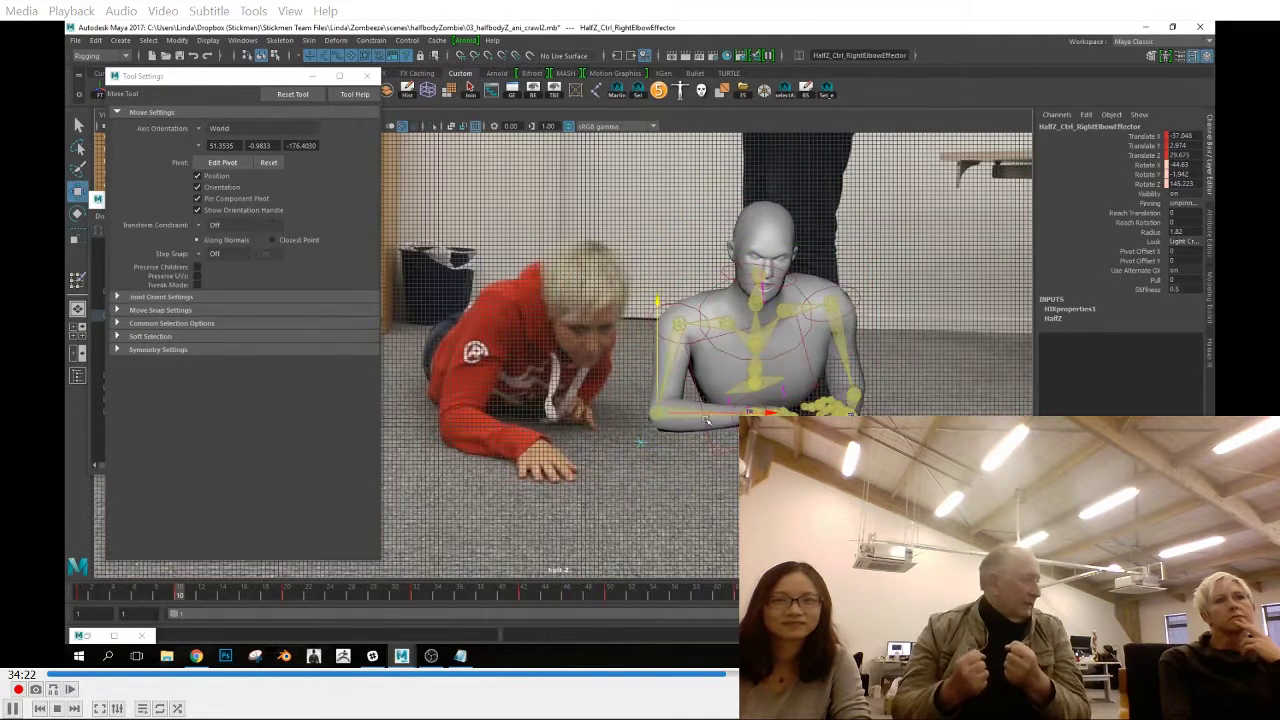
drag(746, 410, 660, 300)
click(661, 302)
mouse_move(177, 598)
mouse_down()
mouse_move(134, 598)
mouse_move(177, 596)
mouse_up()
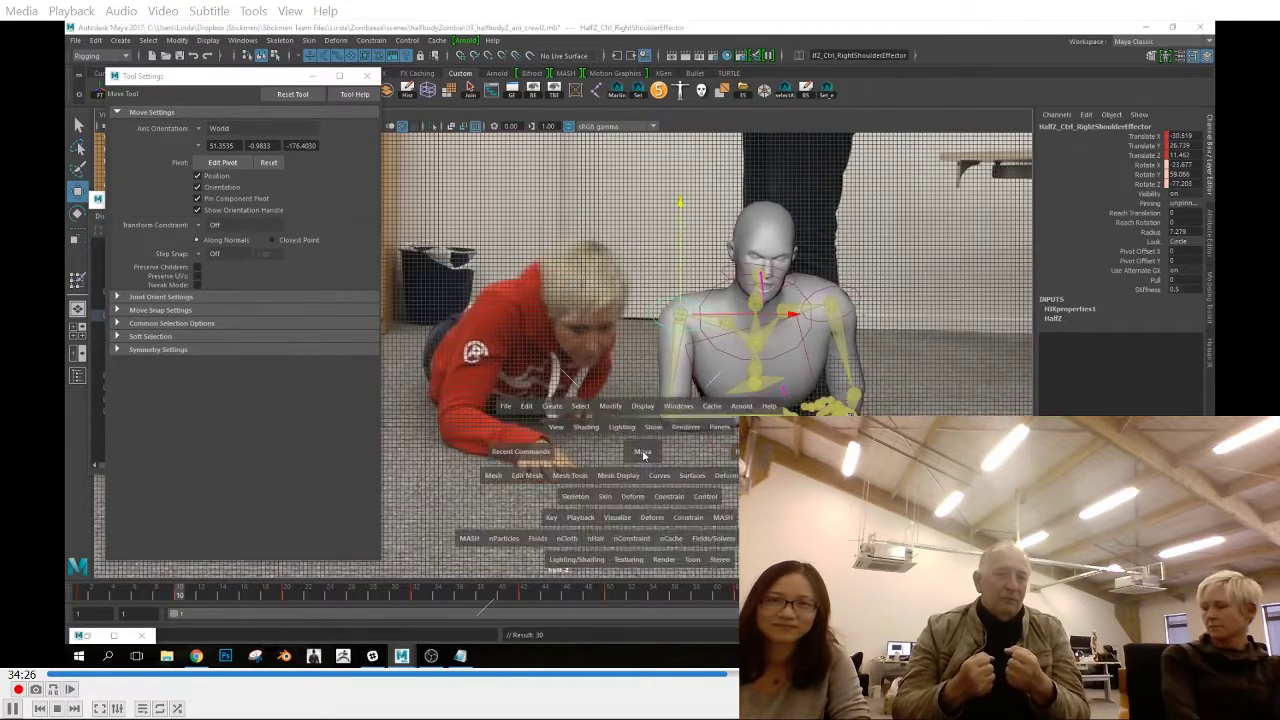
Scrub to frame 20 and raise the upper body slightly toward the reference pose
key(space)
click(172, 588)
drag(89, 597, 289, 609)
key(space)
key(space)
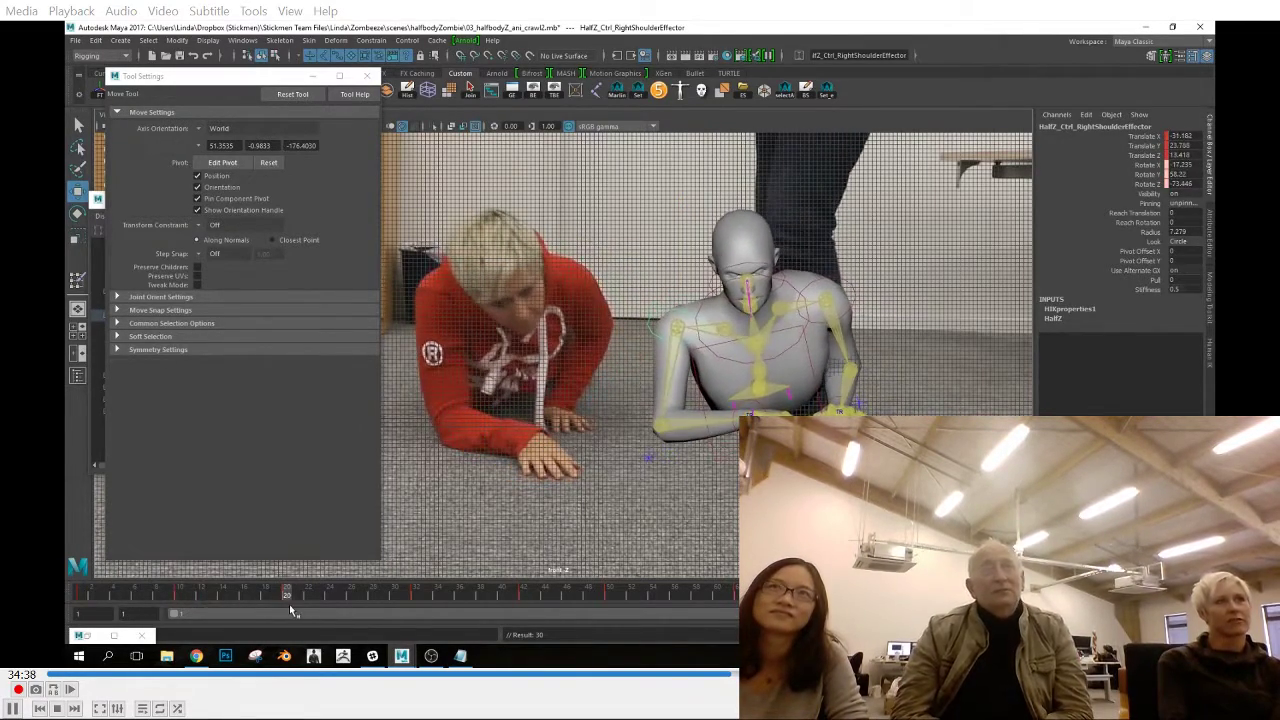
drag(751, 288, 753, 270)
Copy the right elbow effector's key from frame 10 and paste it at frame 20
drag(286, 600, 182, 602)
click(668, 452)
right_click(182, 602)
click(208, 433)
click(287, 600)
right_click(288, 598)
mouse_move(400, 442)
click(437, 451)
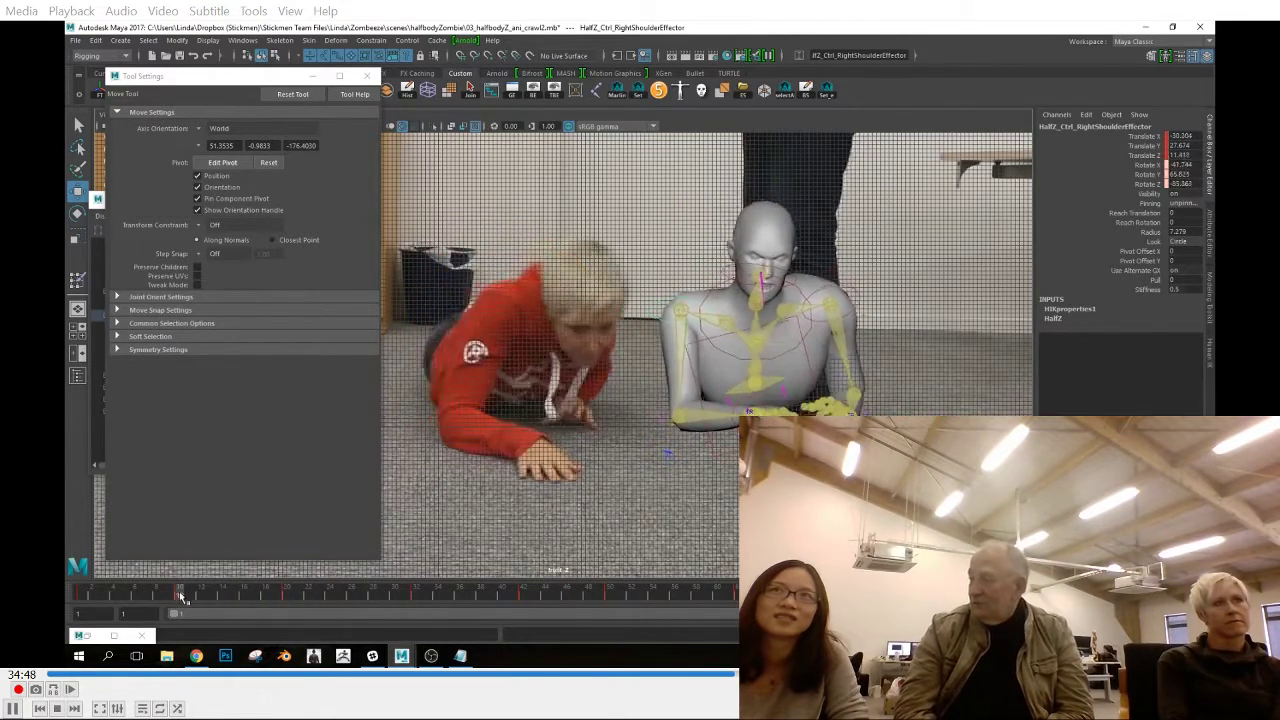
Raise the chest end effector slightly at frame 20 and set a key
drag(281, 611, 286, 606)
click(789, 306)
drag(750, 200, 749, 188)
key(s)
Scrub between frames 10 and 25 to compare the head and arm motion with the reference
click(185, 596)
drag(187, 597, 286, 603)
key(e)
key(space)
key(space)
click(765, 217)
drag(184, 591, 341, 612)
Flatten the tangents of the right elbow effector's translate curves at frame 20 in the Graph Editor
click(672, 364)
click(286, 597)
key(space)
key(space)
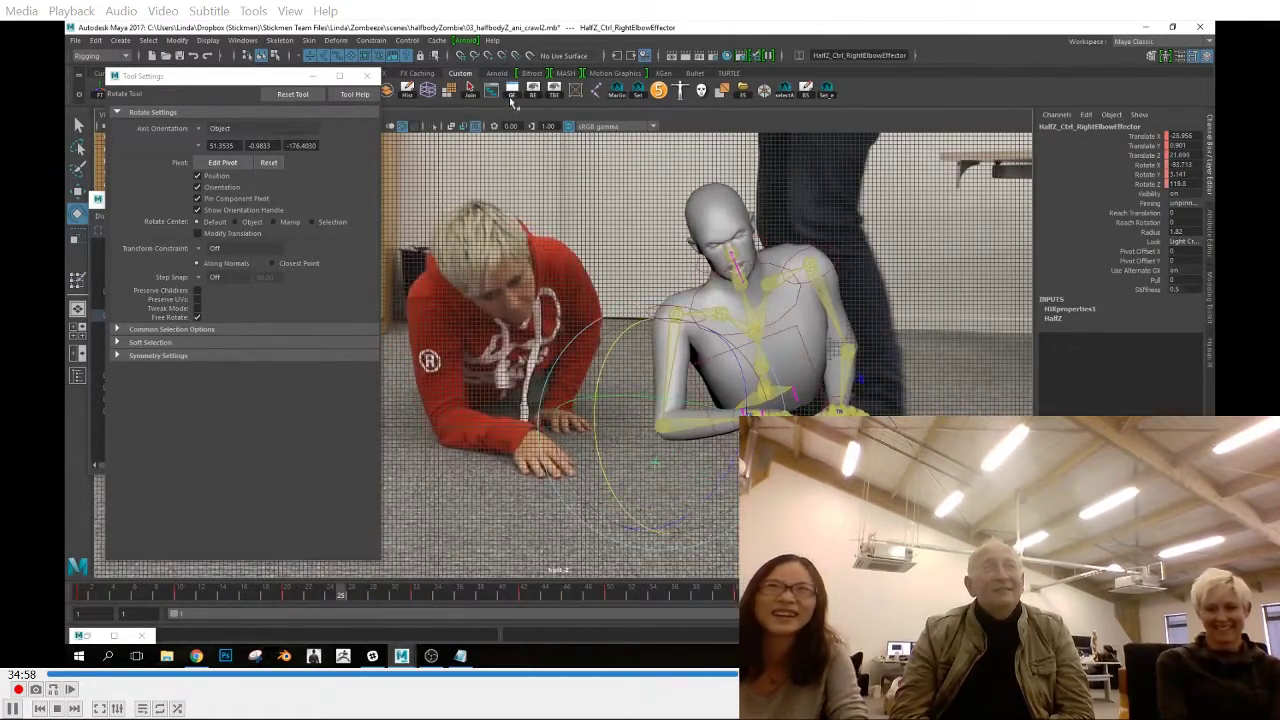
click(87, 636)
click(507, 400)
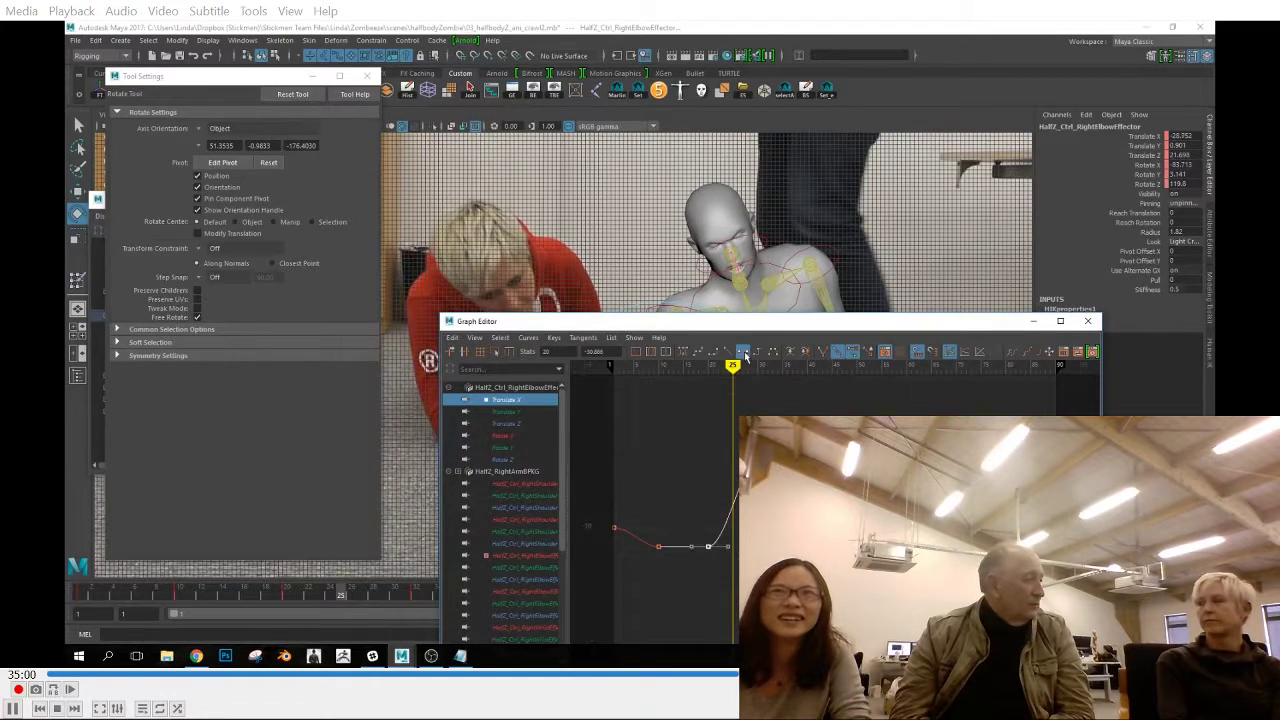
click(507, 424)
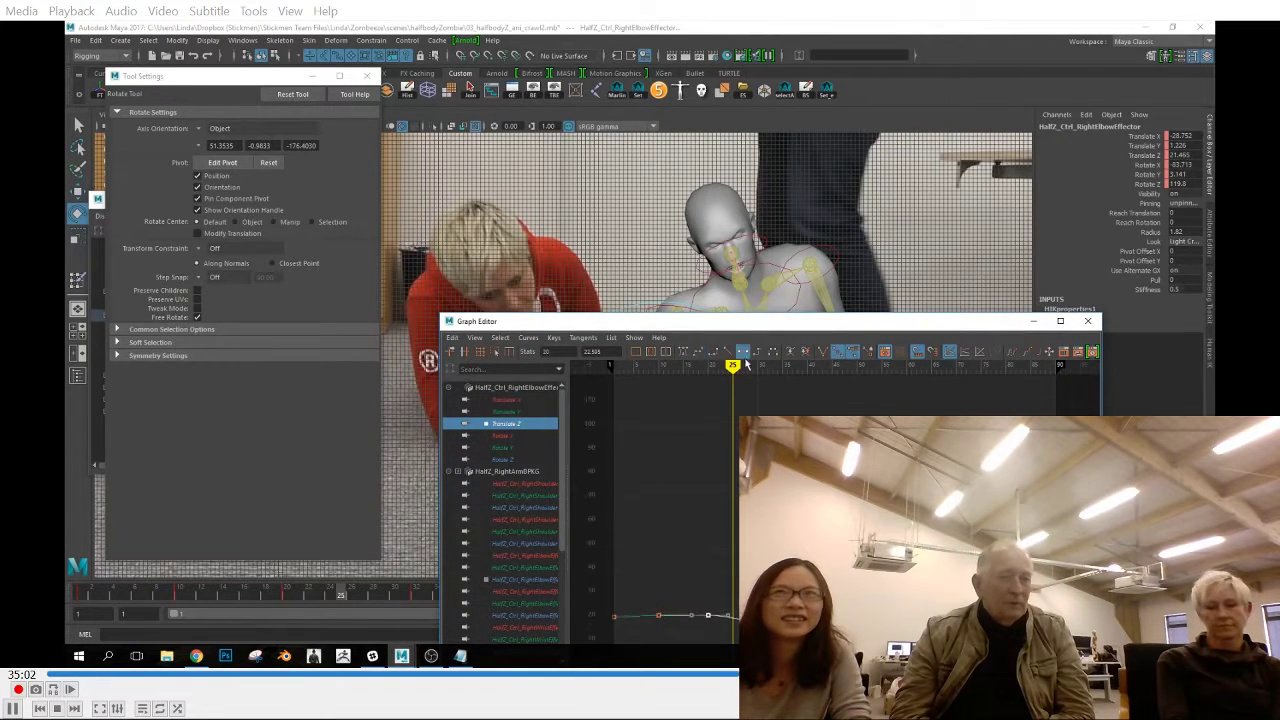
click(1034, 321)
Copy the right elbow effector's key from frame 20 and paste it at frame 32
drag(342, 600, 284, 598)
shift+click(284, 596)
right_click(286, 596)
click(325, 429)
click(416, 598)
shift+click(416, 598)
right_click(416, 596)
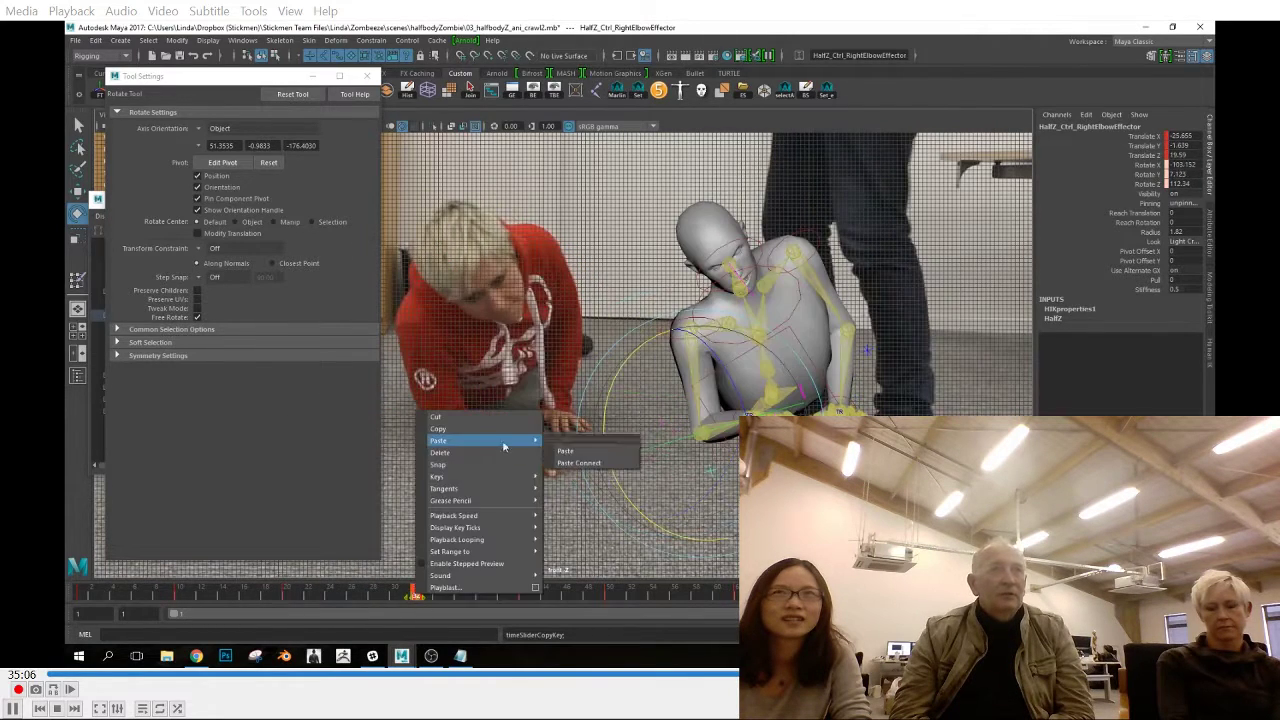
click(566, 451)
Raise the right shoulder and chest end effectors slightly at frame 32 and set a key
click(674, 338)
key(w)
drag(694, 306, 691, 289)
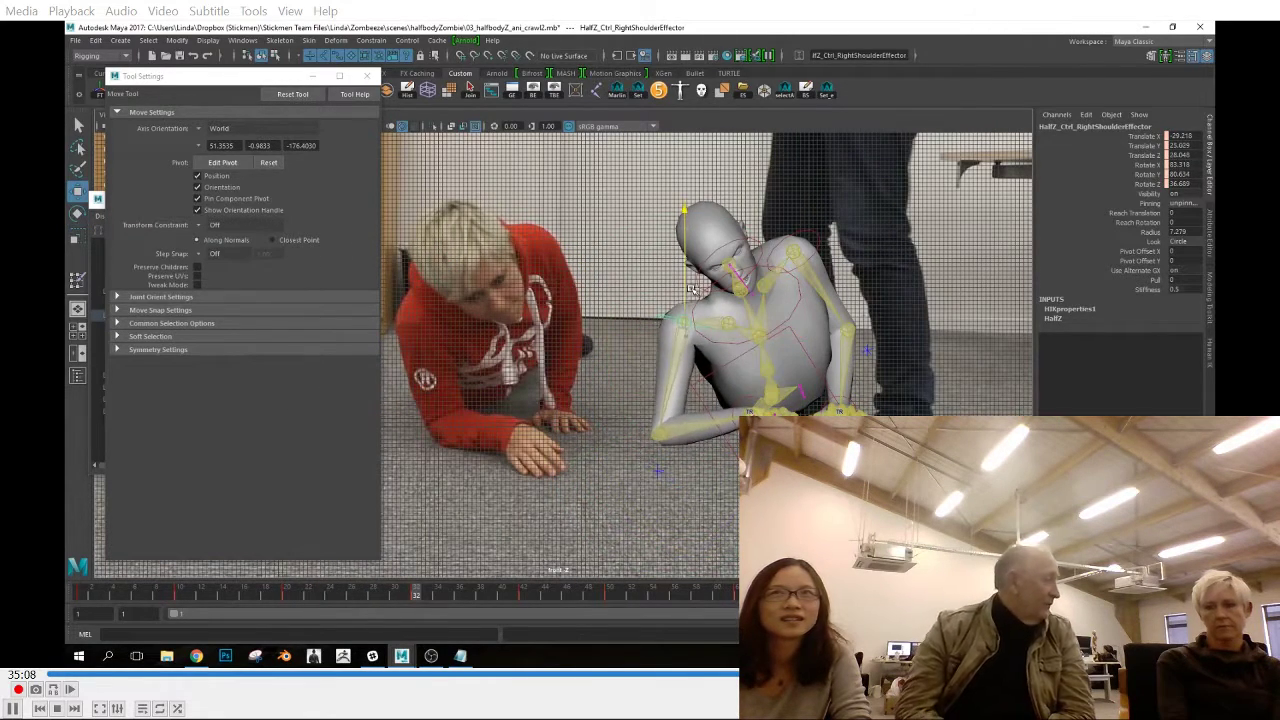
click(708, 298)
drag(746, 238, 746, 230)
key(s)
Check frame 32 from the side and adjust the right shoulder effector along its Z axis
mouse_move(416, 600)
mouse_down()
mouse_move(337, 600)
mouse_move(405, 600)
mouse_up()
key(space)
click(640, 461)
drag(640, 461, 586, 460)
drag(300, 593, 422, 624)
key(space)
drag(532, 438, 486, 418)
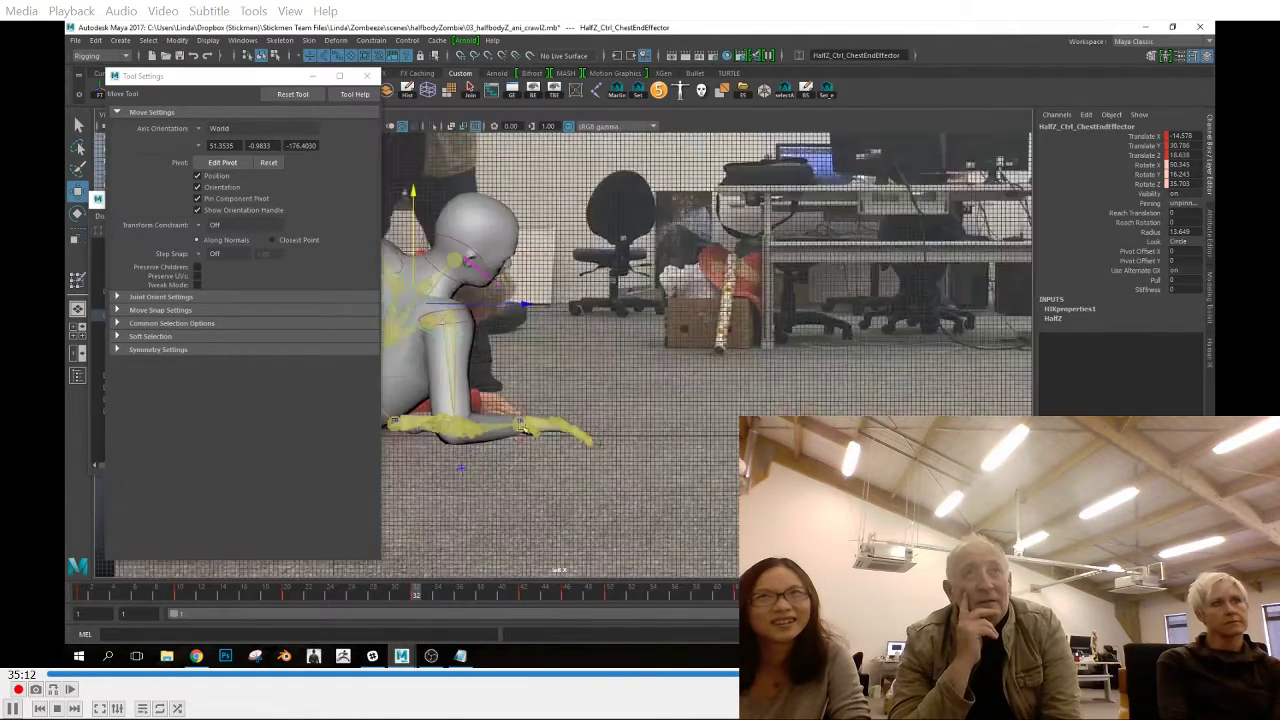
click(688, 300)
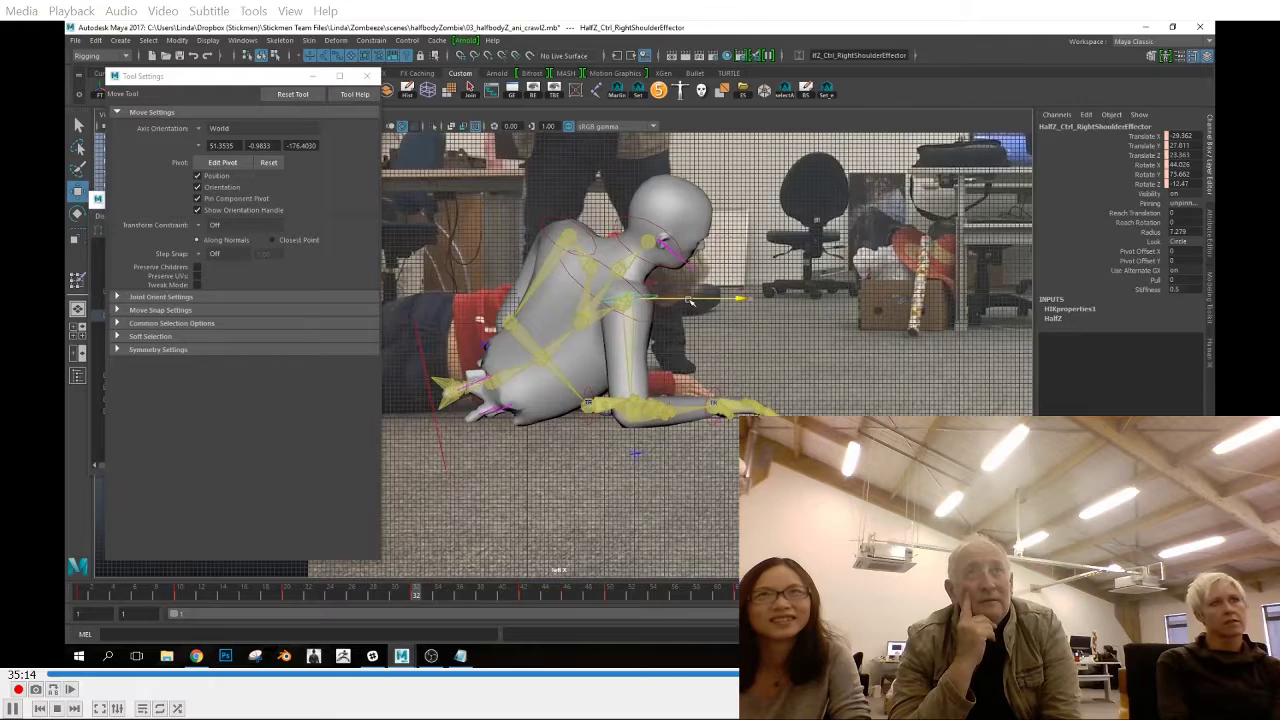
Scrub to frame 35 and compare the shoulders and arms with the reference in several views
key(space)
drag(672, 415, 674, 382)
key(space)
alt+drag(726, 446, 692, 421)
key(space)
drag(336, 598, 418, 616)
key(space)
drag(552, 560, 553, 592)
drag(267, 595, 450, 613)
click(453, 599)
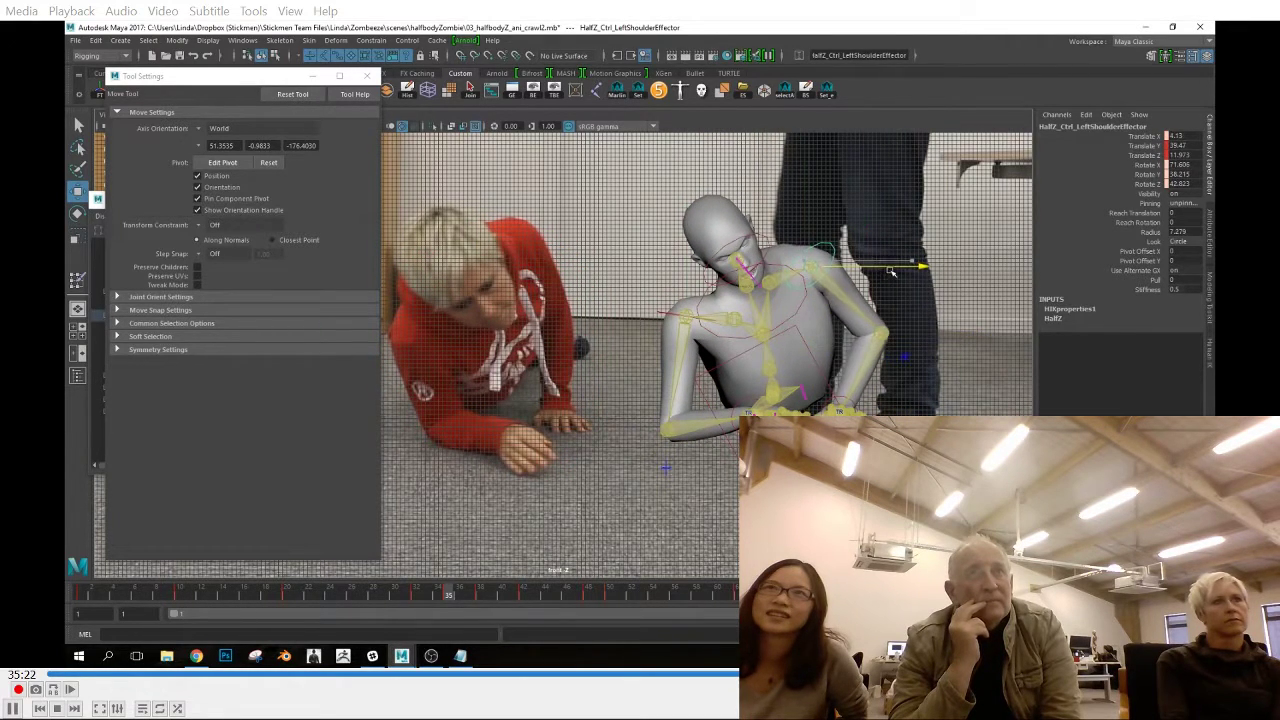
Shift the chest end effector slightly sideways at frame 32 and scrub to frame 42 to check the motion
click(771, 366)
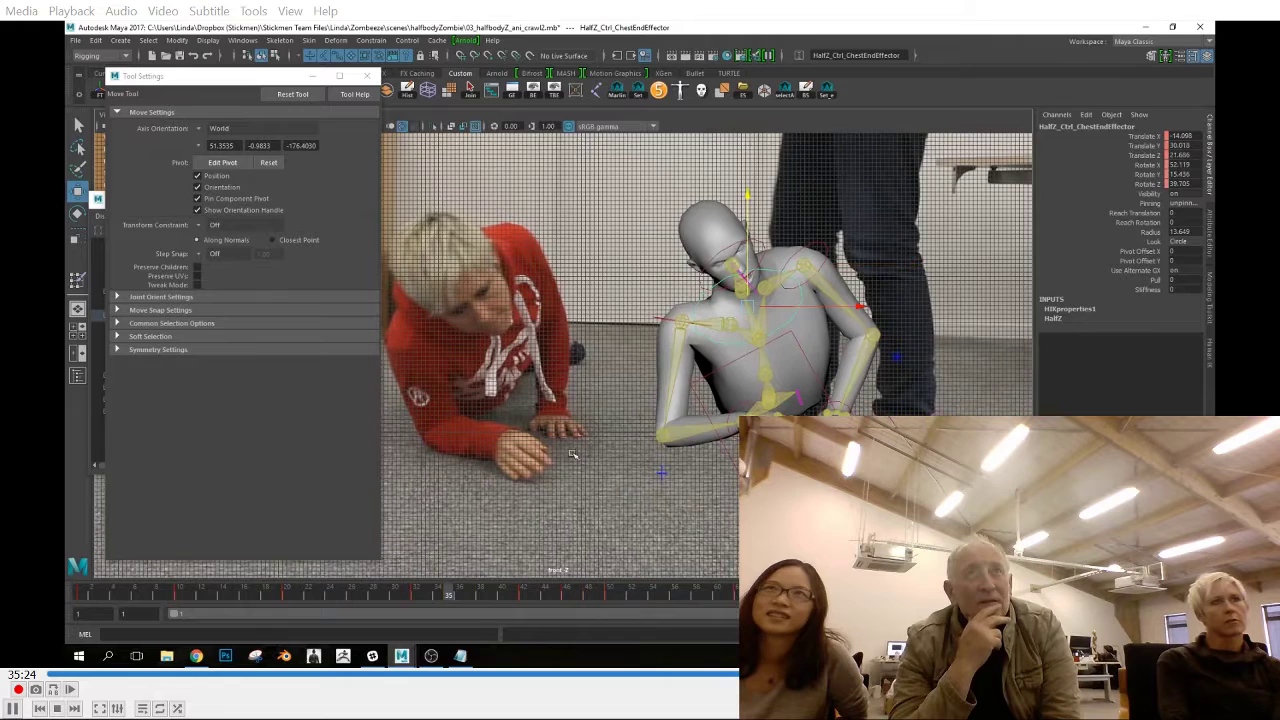
click(418, 598)
key(e)
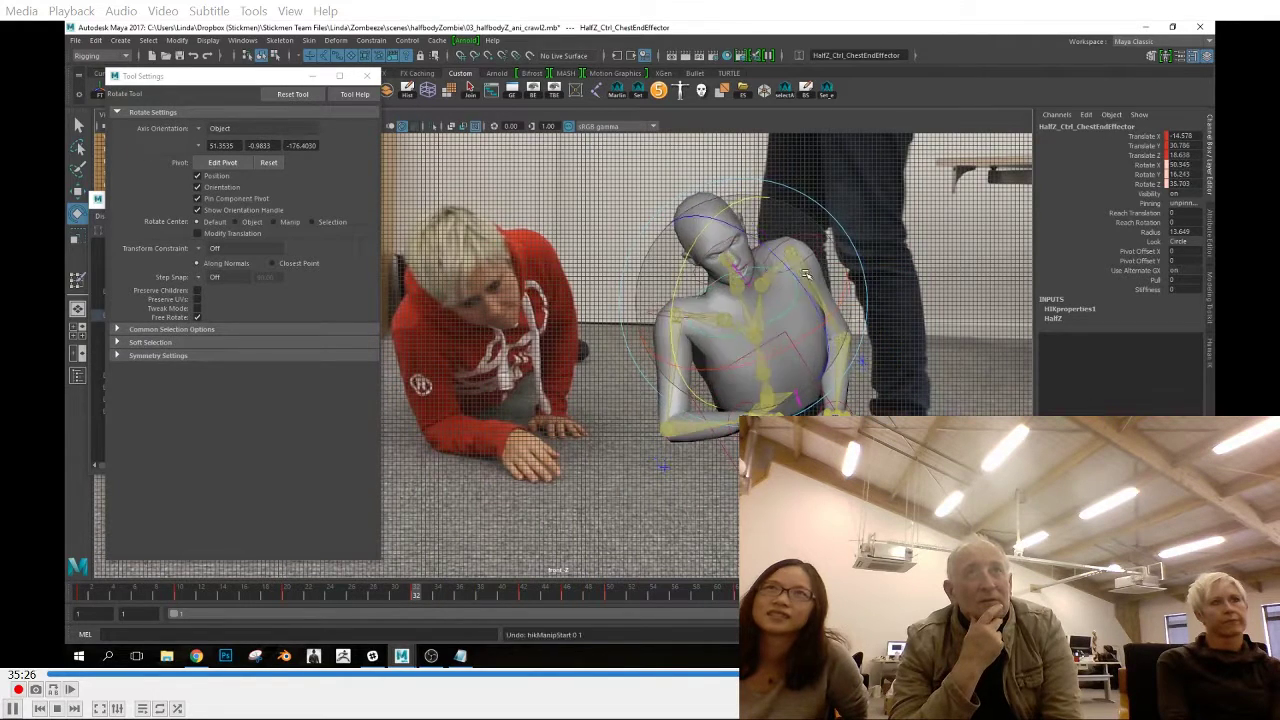
key(w)
drag(839, 305, 829, 306)
key(e)
drag(420, 602, 527, 619)
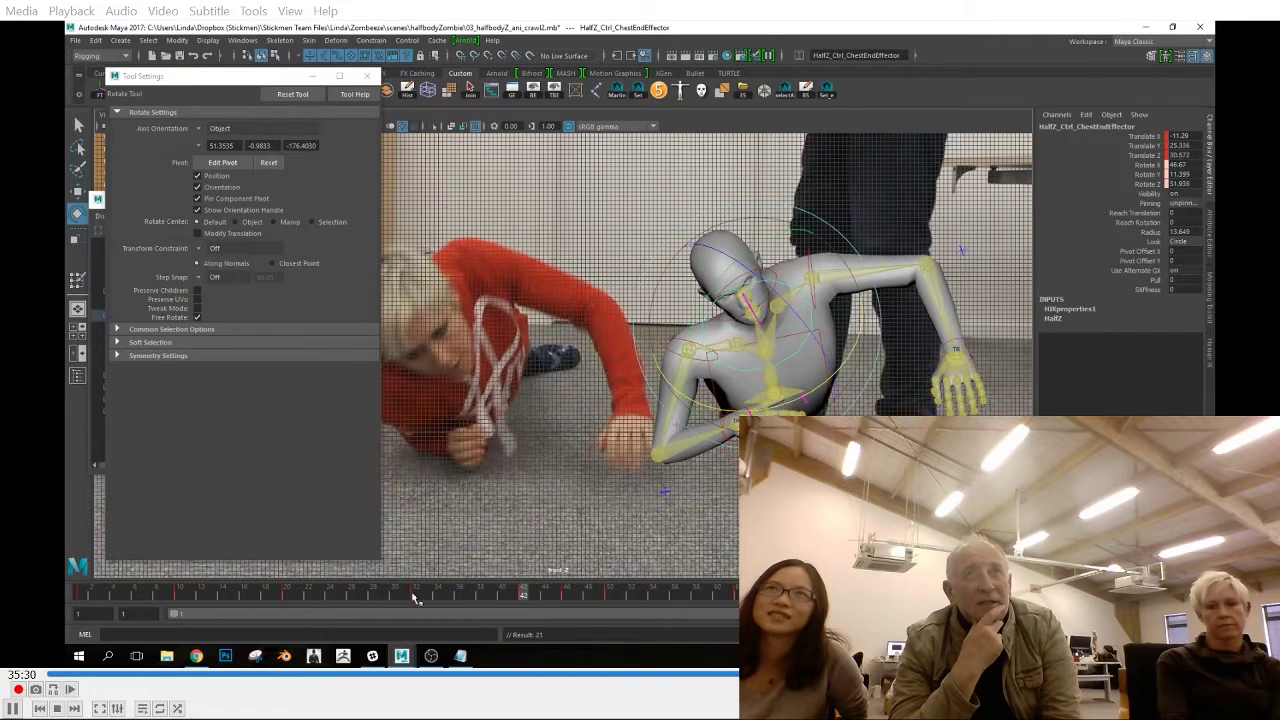
Lower the left wrist, elbow and shoulder effectors at frame 42 toward the reference pose
click(416, 596)
drag(355, 600, 523, 596)
key(w)
click(825, 254)
click(958, 348)
key(e)
key(w)
drag(958, 300, 958, 320)
click(927, 271)
drag(927, 224, 927, 237)
click(814, 277)
drag(815, 225, 817, 243)
Flatten key tangents on the left shoulder effector's Translate X and Y curves and review its remaining curves
key(space)
key(space)
drag(395, 598, 438, 598)
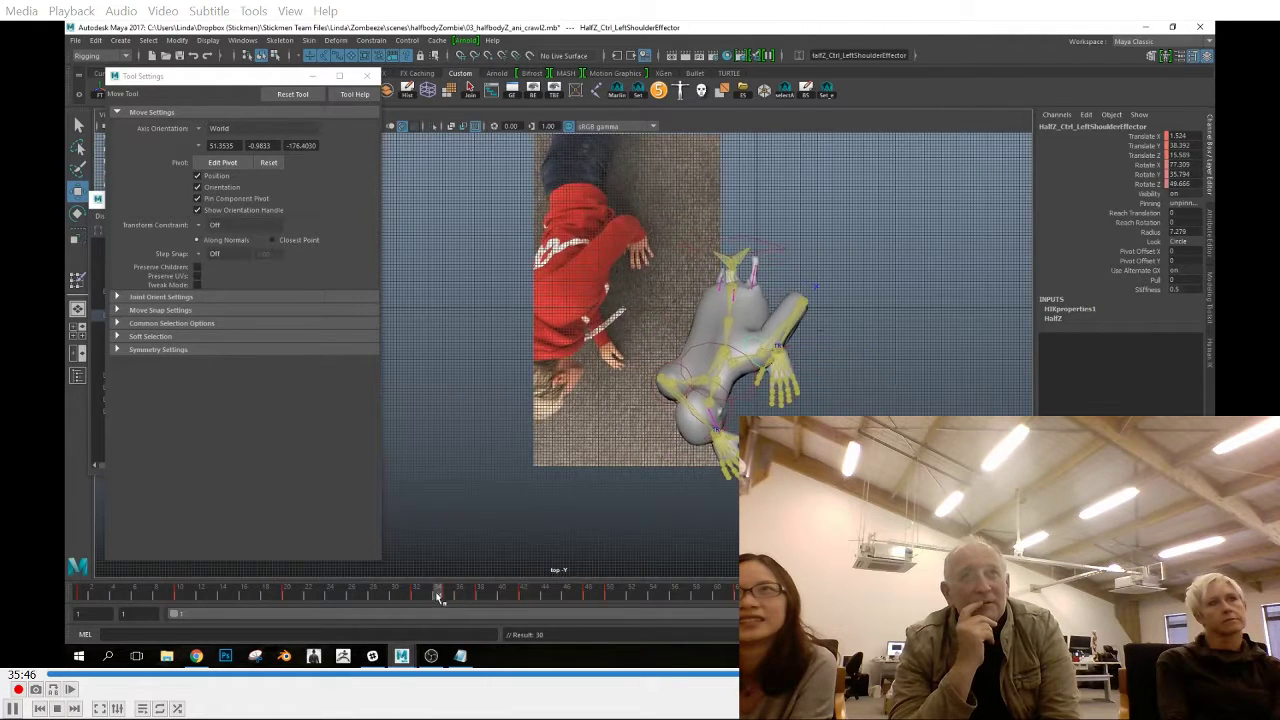
click(427, 90)
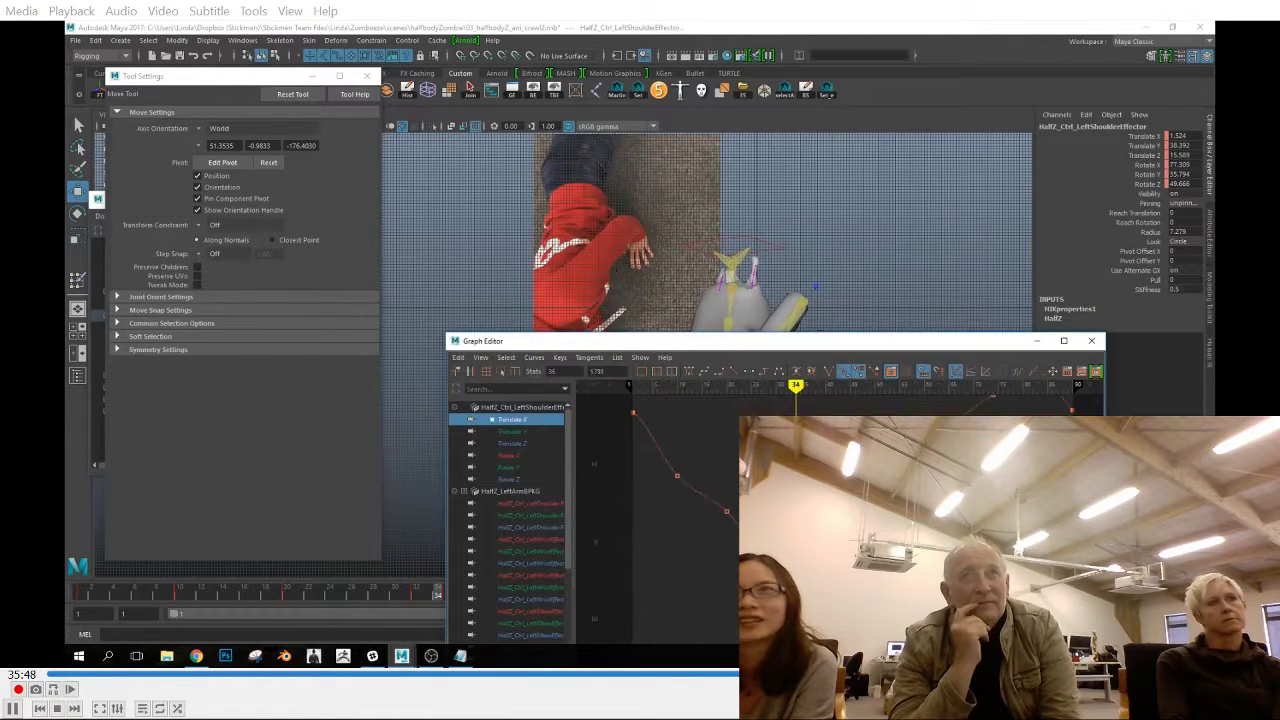
click(512, 431)
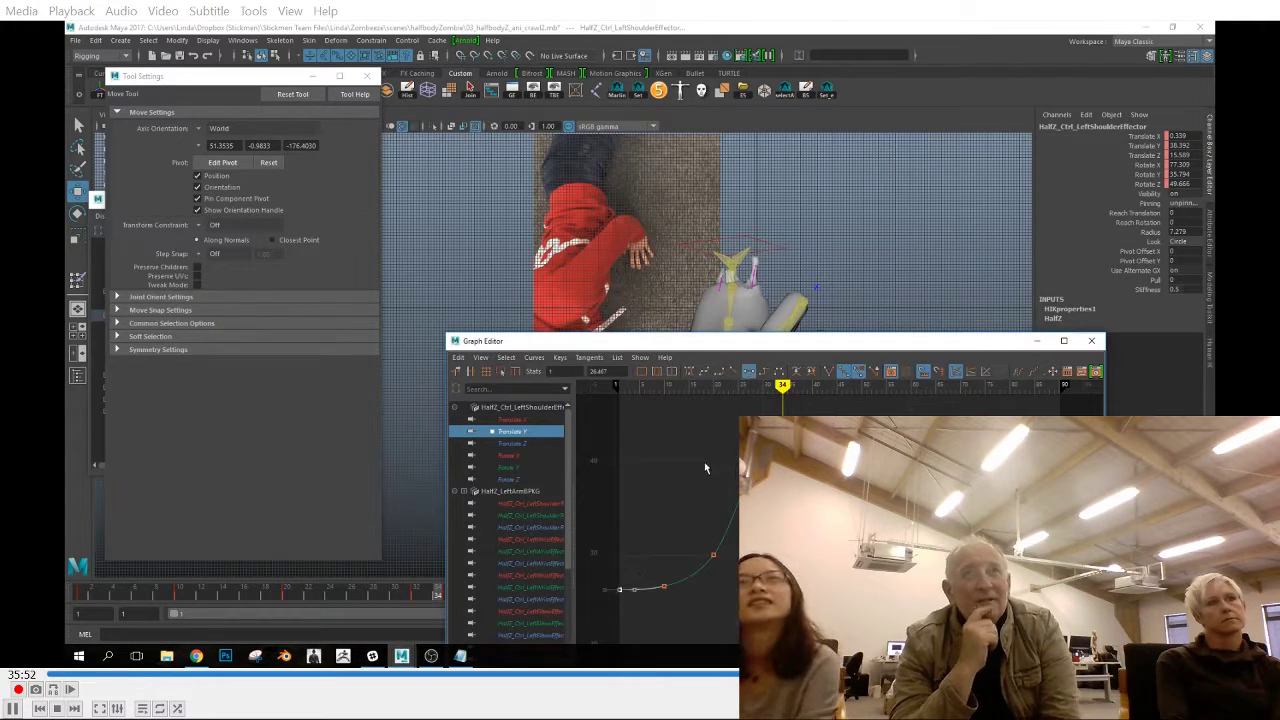
click(512, 443)
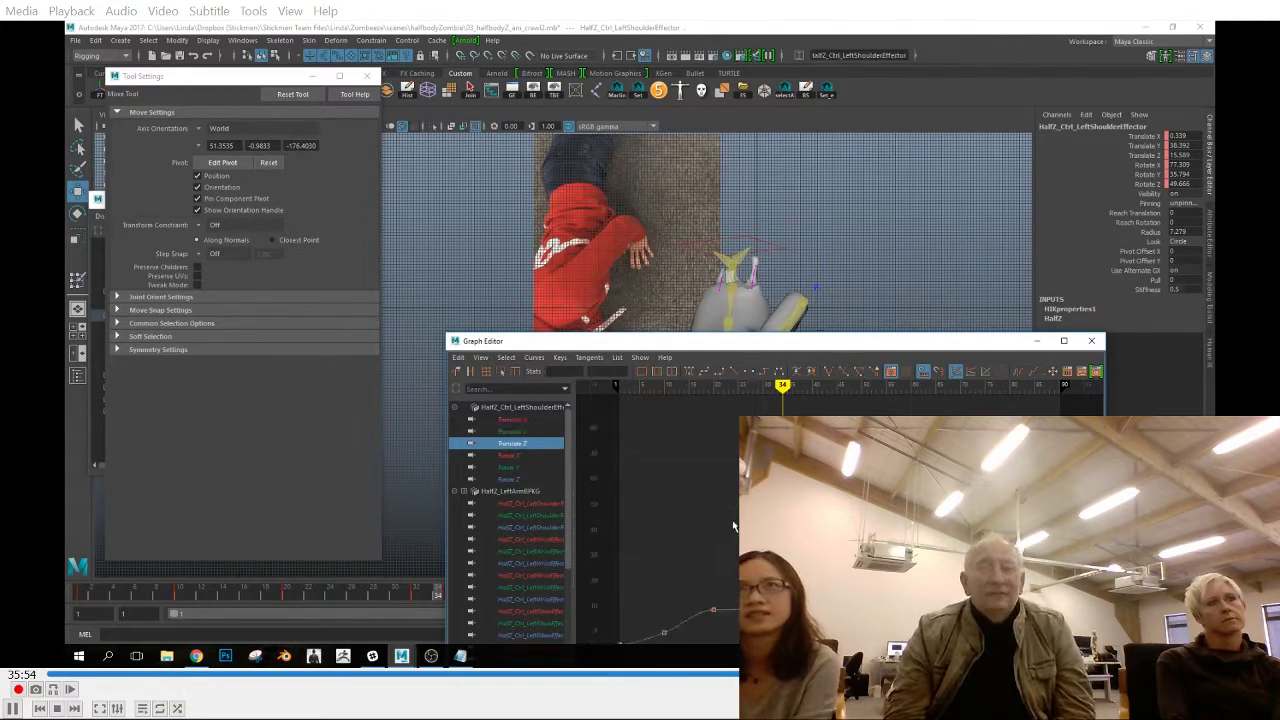
click(510, 455)
drag(652, 344, 700, 416)
click(815, 288)
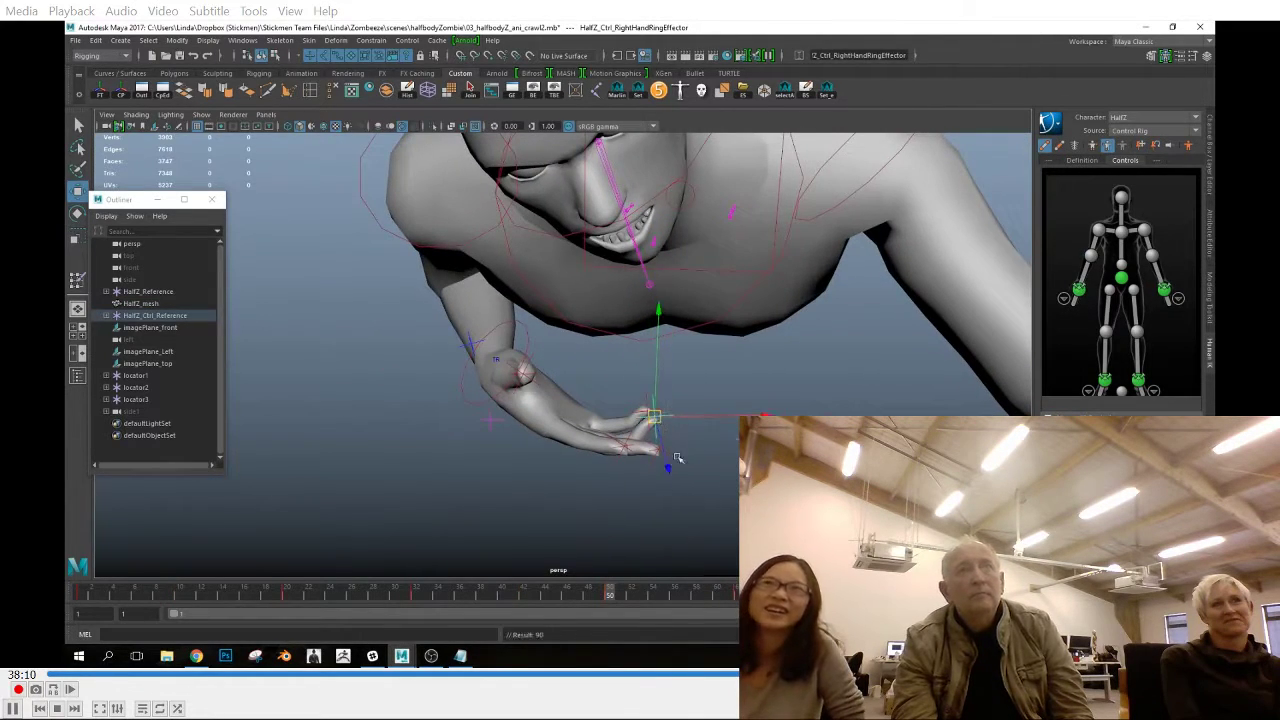
Reposition the right hand's finger effectors at frame 50 in the perspective view to shape the hand
click(653, 421)
click(452, 479)
mouse_move(645, 446)
alt+mouse_down()
mouse_move(455, 462)
mouse_move(664, 366)
mouse_move(675, 408)
mouse_move(663, 442)
alt+mouse_up()
click(686, 373)
alt+drag(687, 383, 651, 440)
Rotate the right wrist effector at frame 50, scrubbing from frame 42 to check how the hand turns
key(space)
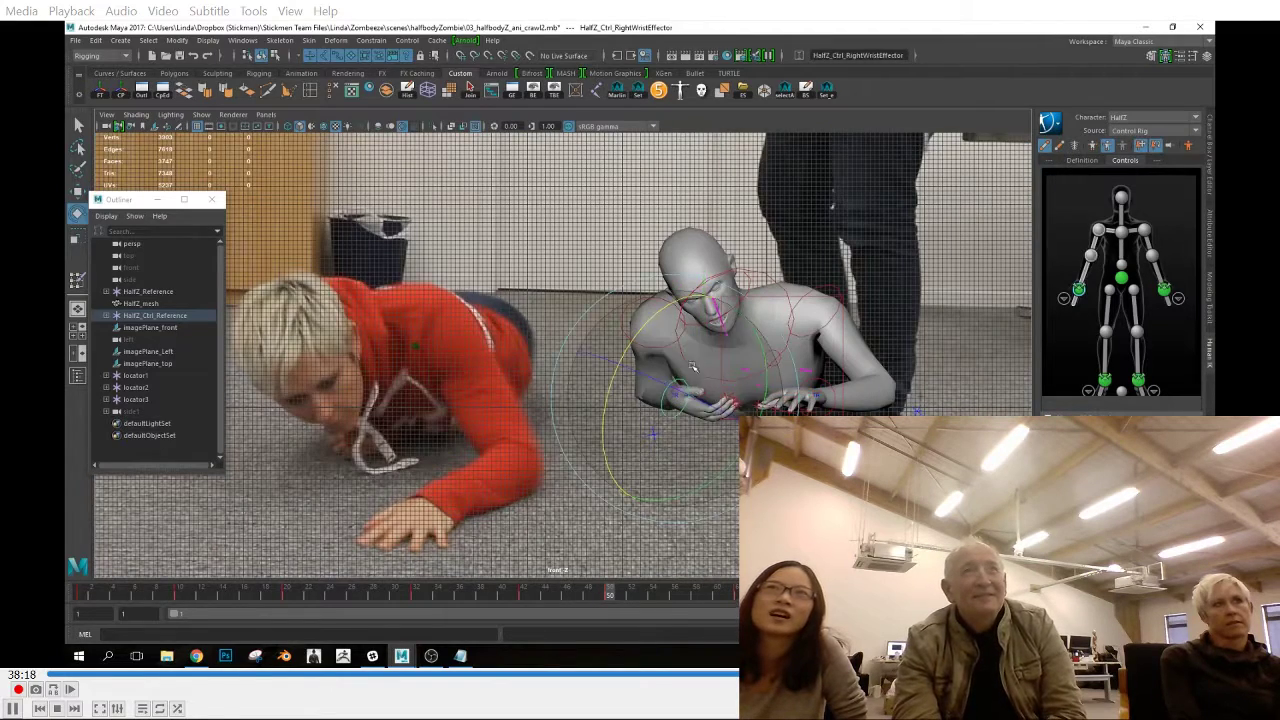
drag(522, 598, 607, 609)
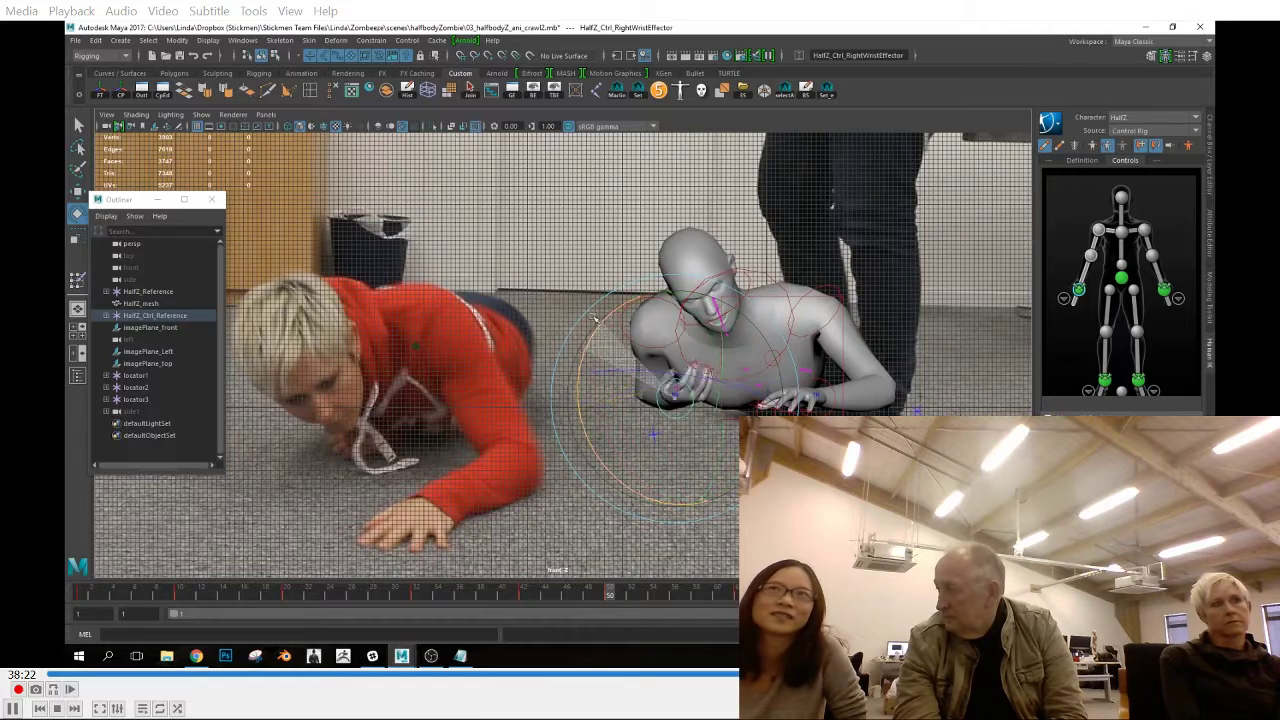
drag(546, 606, 613, 598)
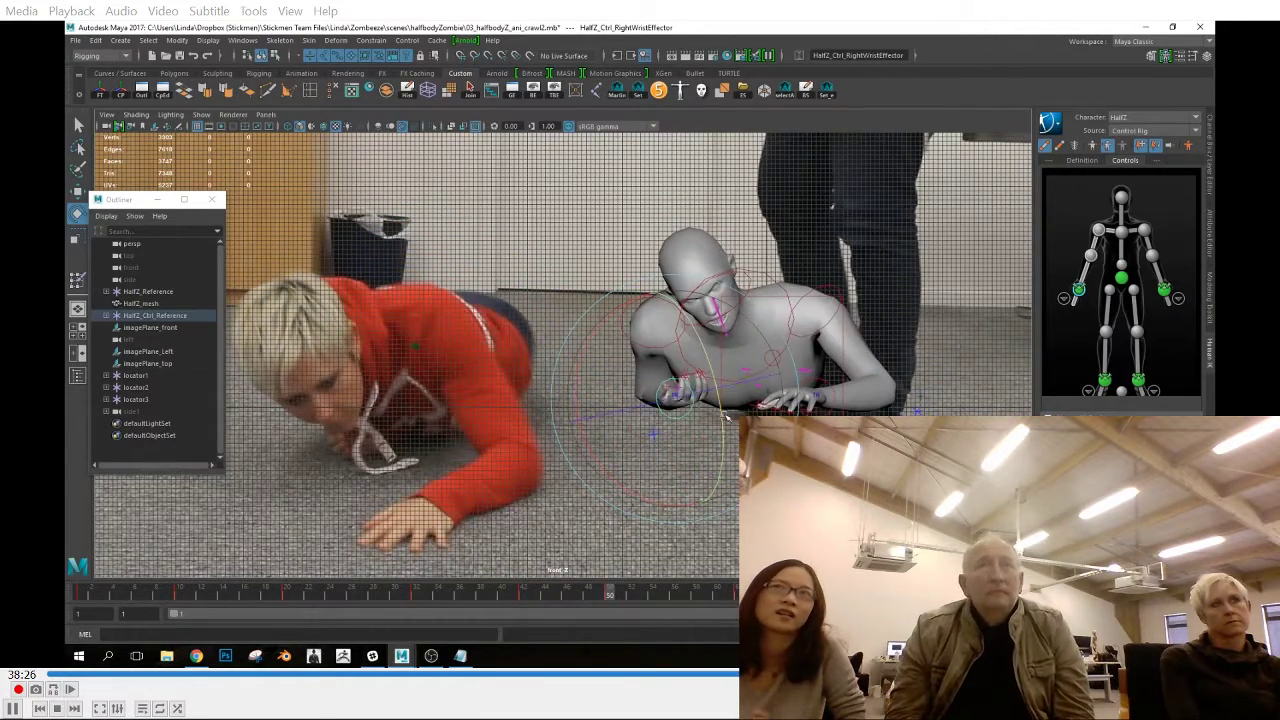
drag(651, 512, 725, 408)
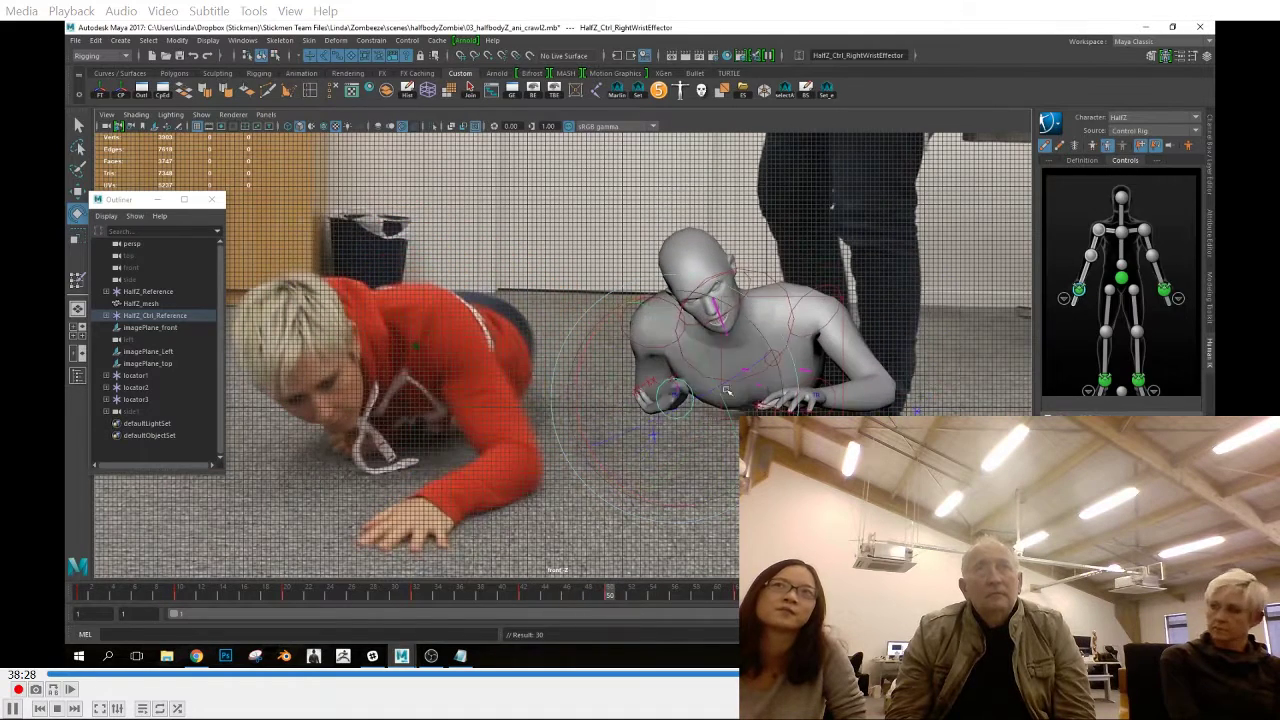
drag(520, 598, 614, 614)
drag(608, 478, 655, 407)
Fine-tune the right wrist effector's rotation at frame 50 and set a key
drag(531, 600, 611, 597)
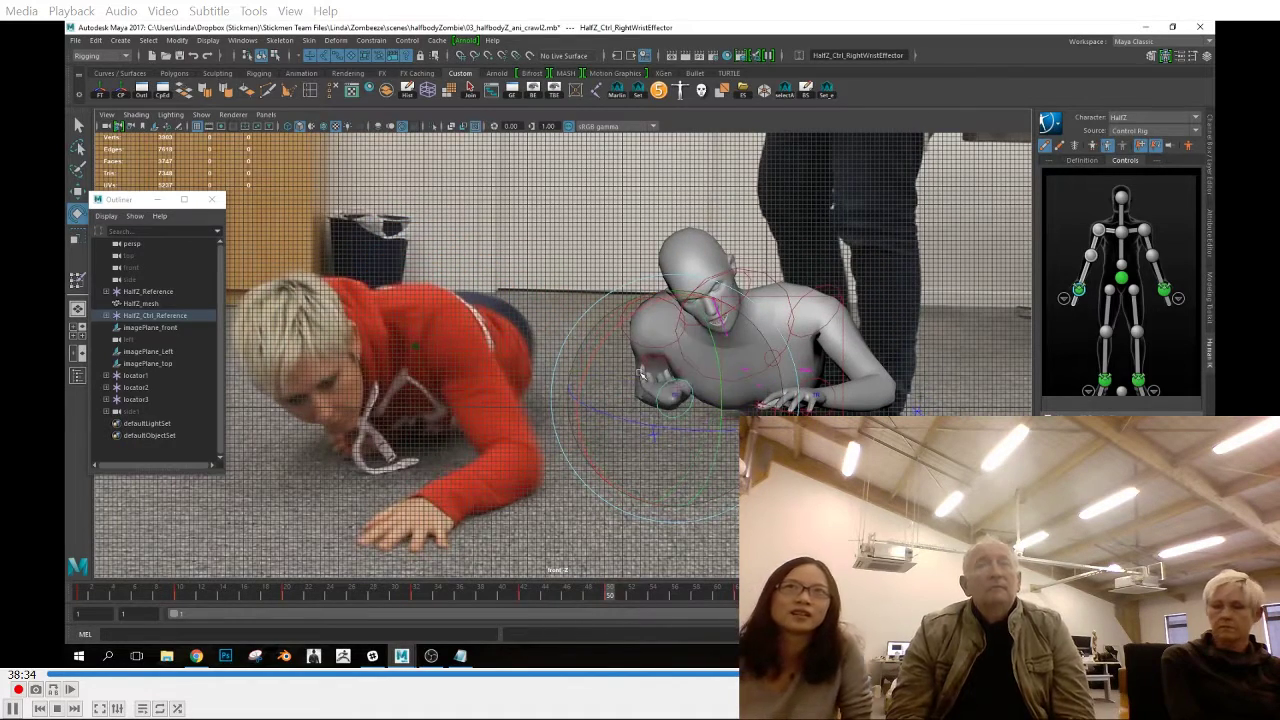
drag(633, 503, 648, 493)
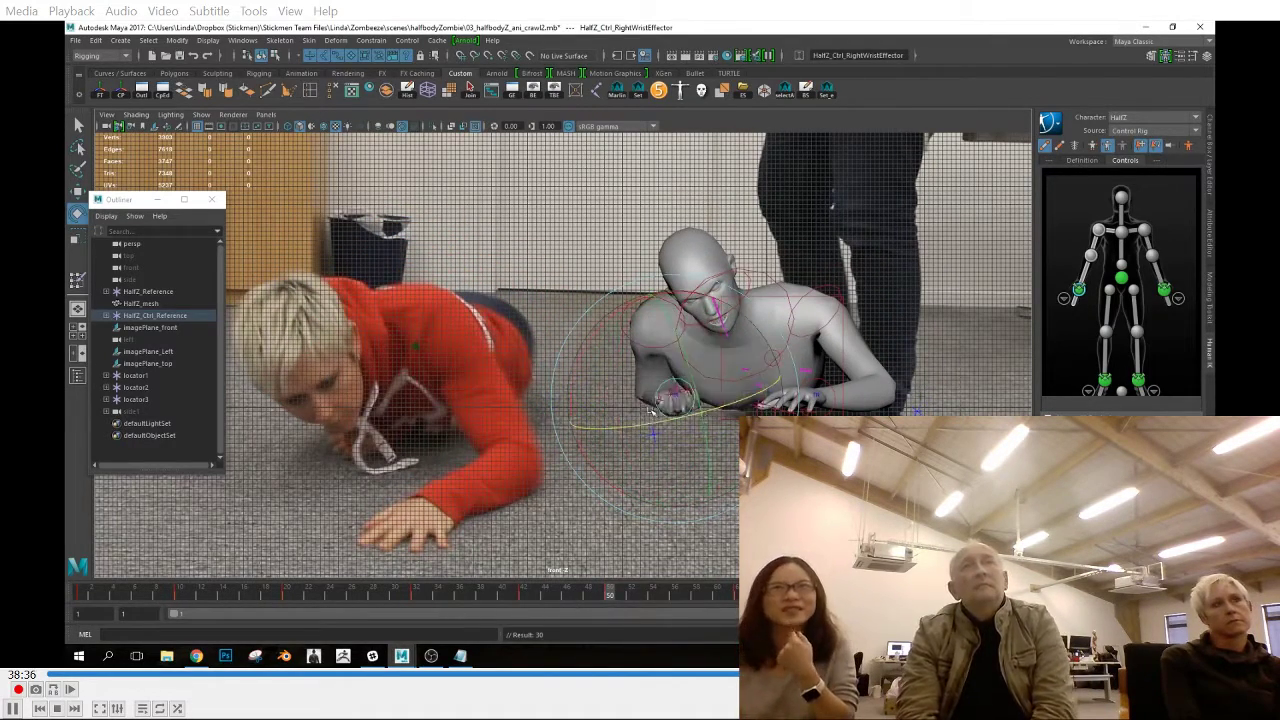
key(s)
drag(560, 597, 609, 640)
key(e)
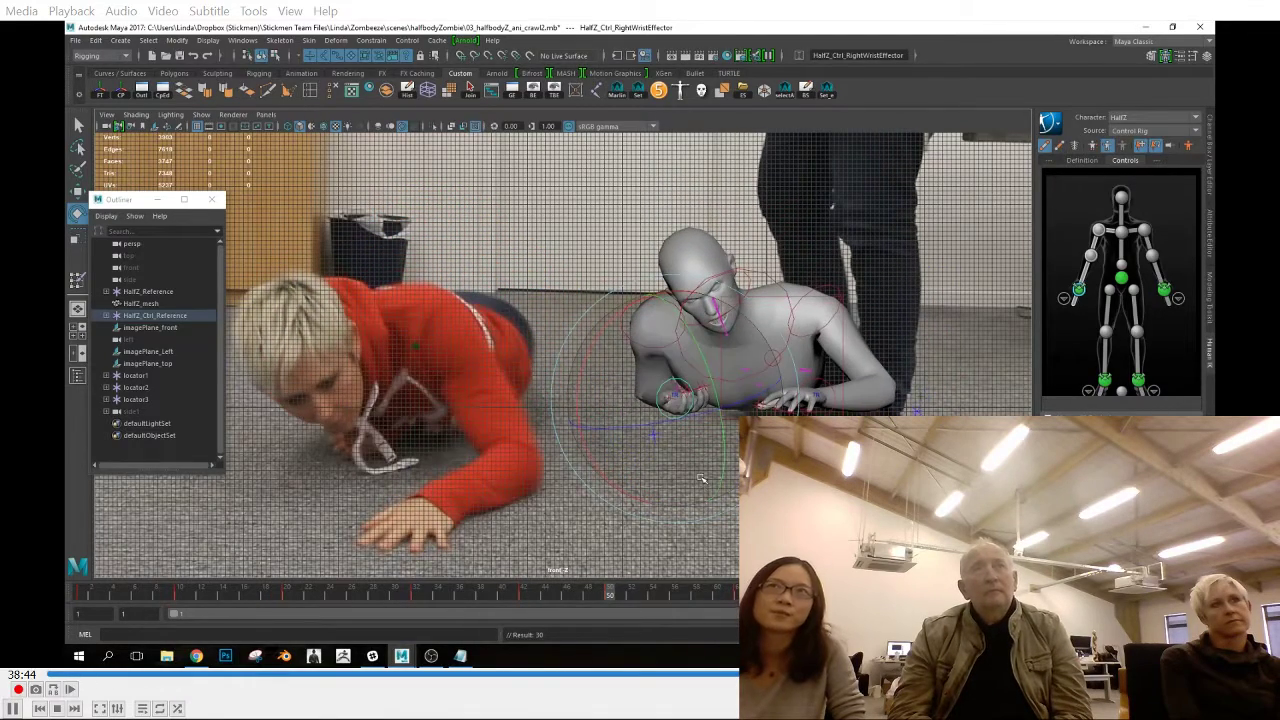
drag(523, 598, 610, 612)
key(ctrl+z)
Move the right hand's middle finger effector at frame 50 in the perspective view to refine the finger pose
scroll(756, 489, up, 3)
alt+click(756, 489)
key(space)
drag(756, 489, 756, 445)
key(w)
click(537, 318)
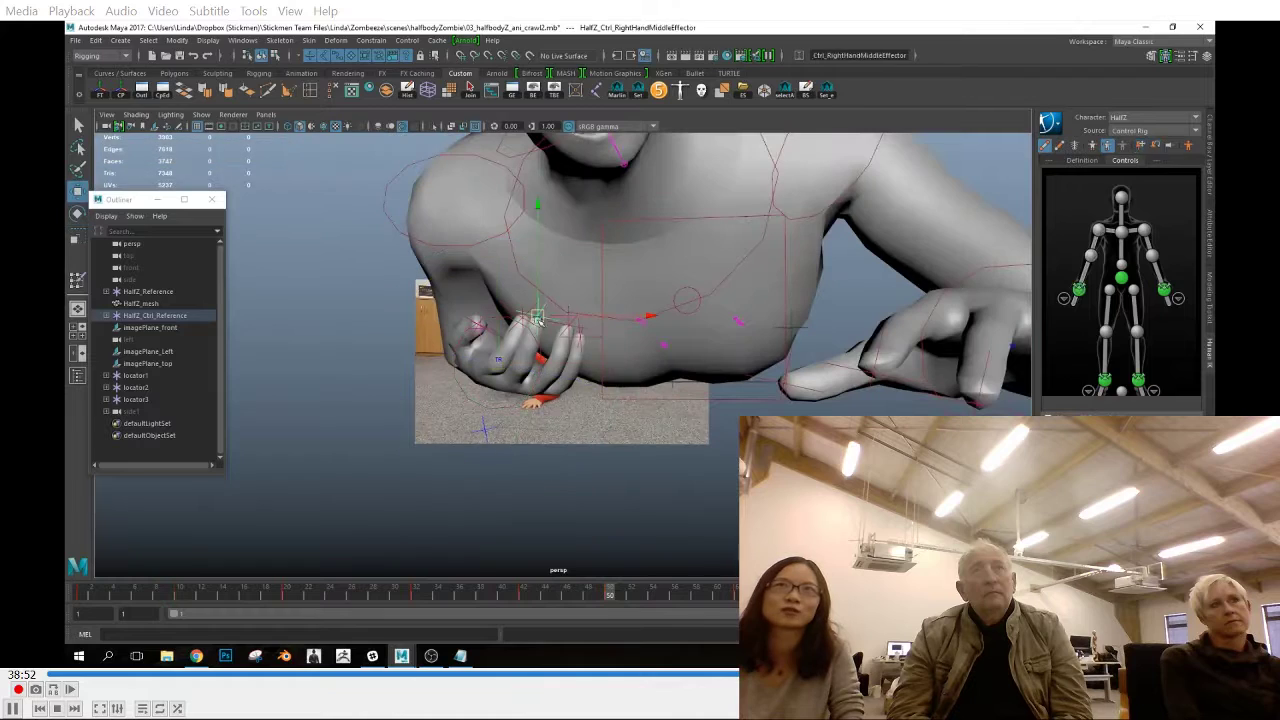
alt+drag(585, 370, 730, 430)
Adjust the right wrist effector where the hand rests on the floor past frame 60 and play back the crawl
click(652, 384)
key(space)
drag(650, 400, 650, 450)
drag(611, 598, 742, 618)
click(697, 419)
key(e)
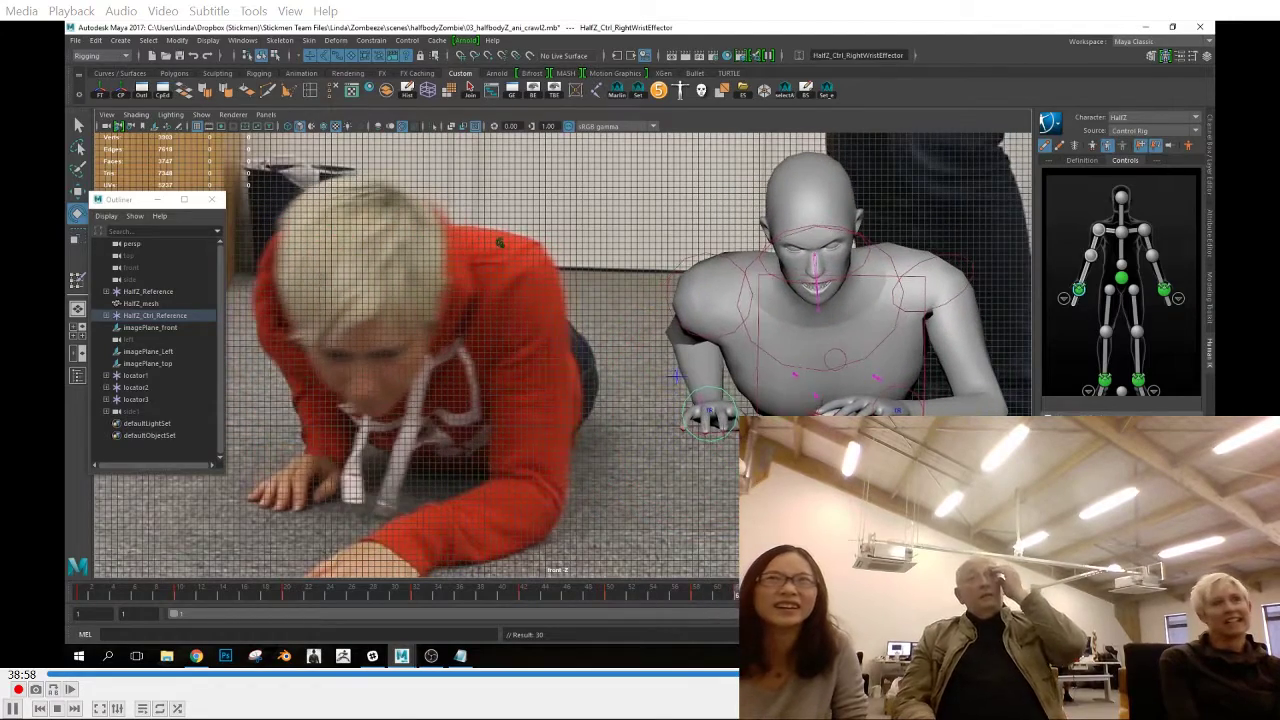
click(682, 398)
click(694, 397)
drag(740, 598, 788, 600)
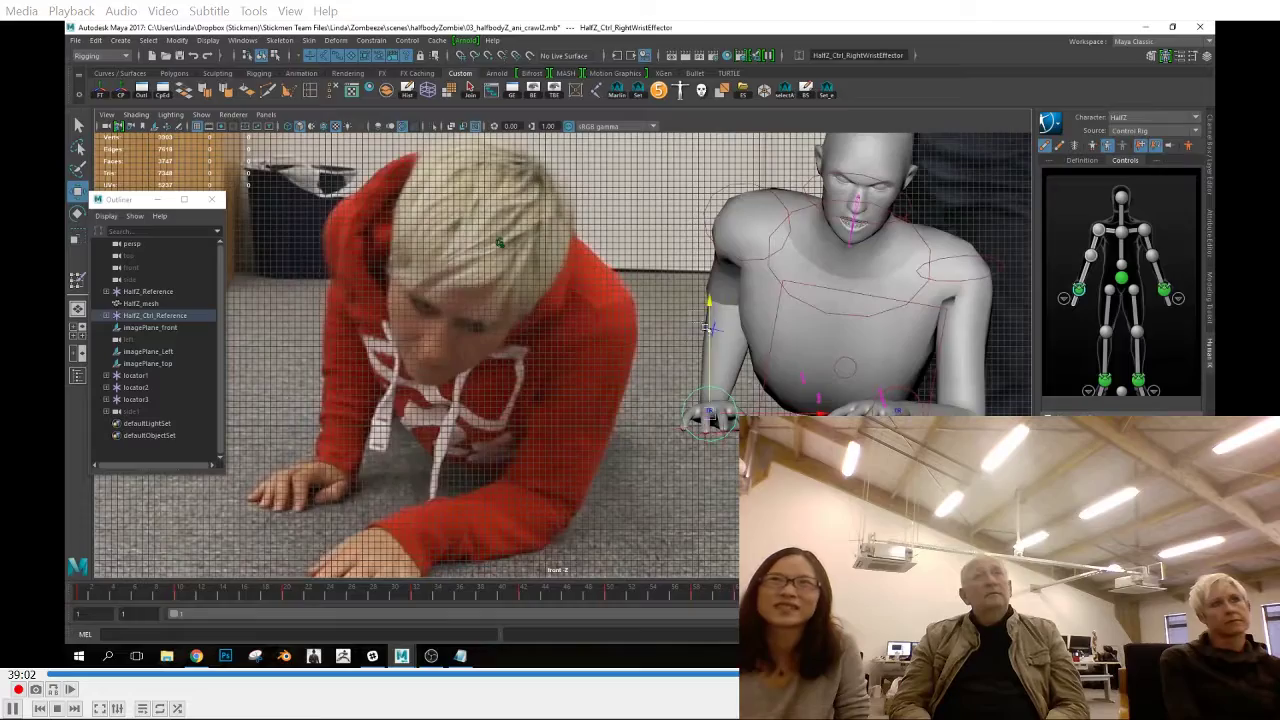
key(alt+v)
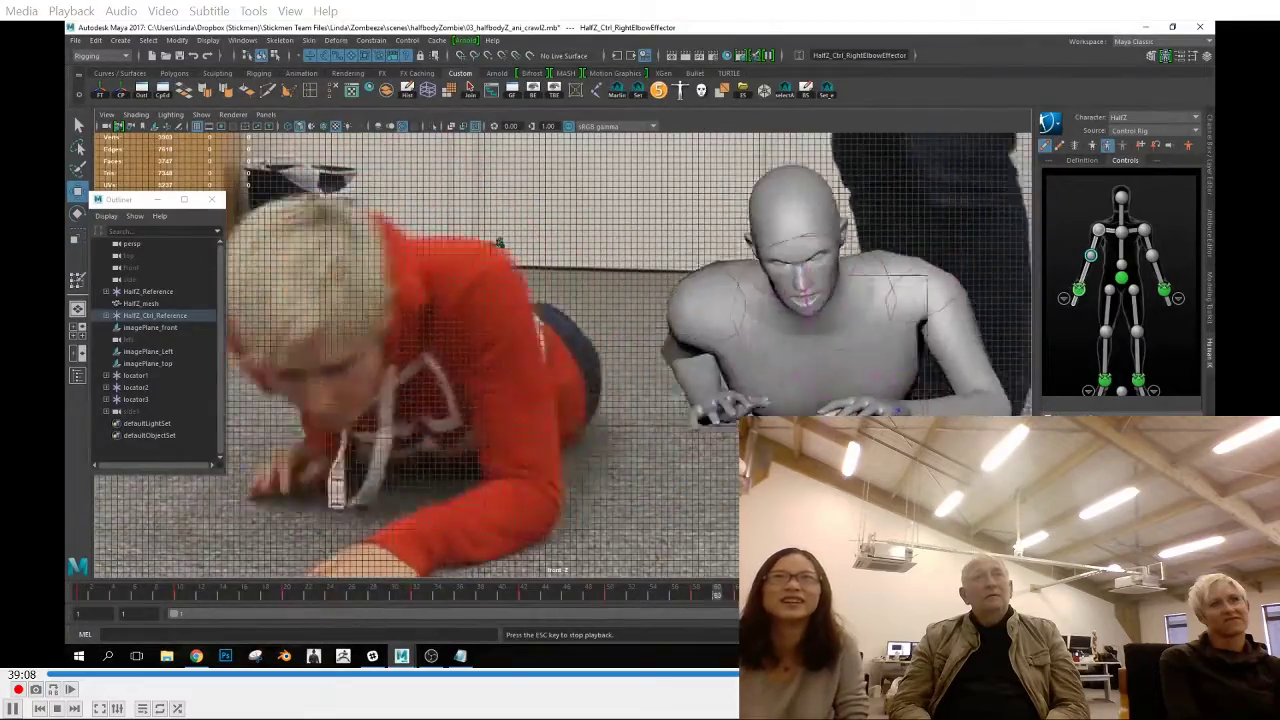
key(Escape)
Shift the chest end and left elbow effectors sideways at frame 20 and scrub to check the motion
drag(122, 592, 287, 590)
alt+middle_drag(902, 296, 786, 296)
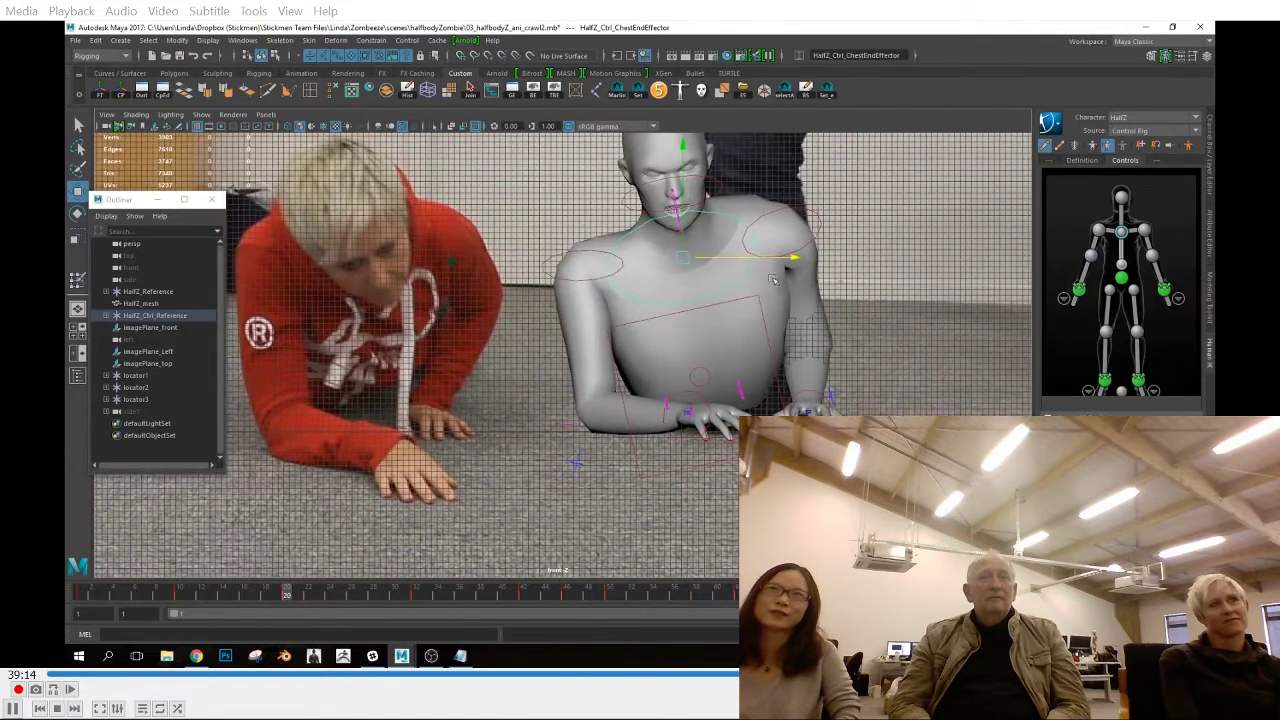
click(809, 355)
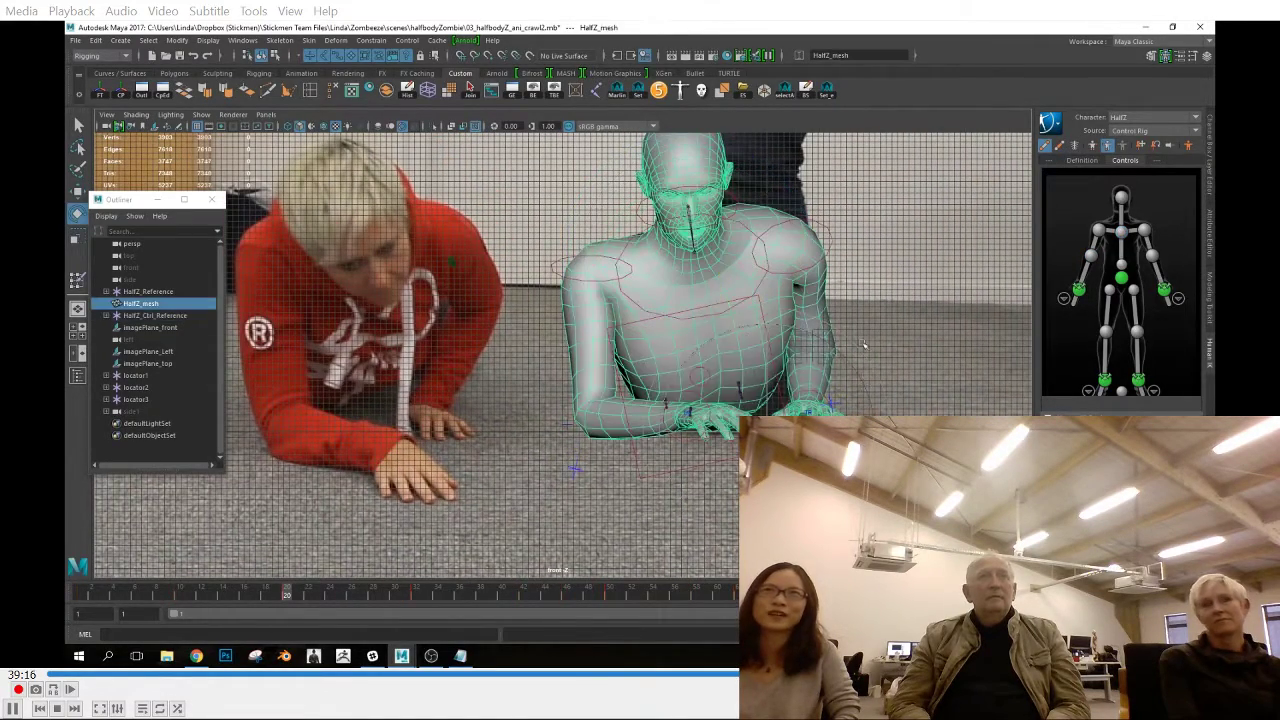
key(space)
alt+drag(409, 337, 560, 400)
key(space)
click(814, 347)
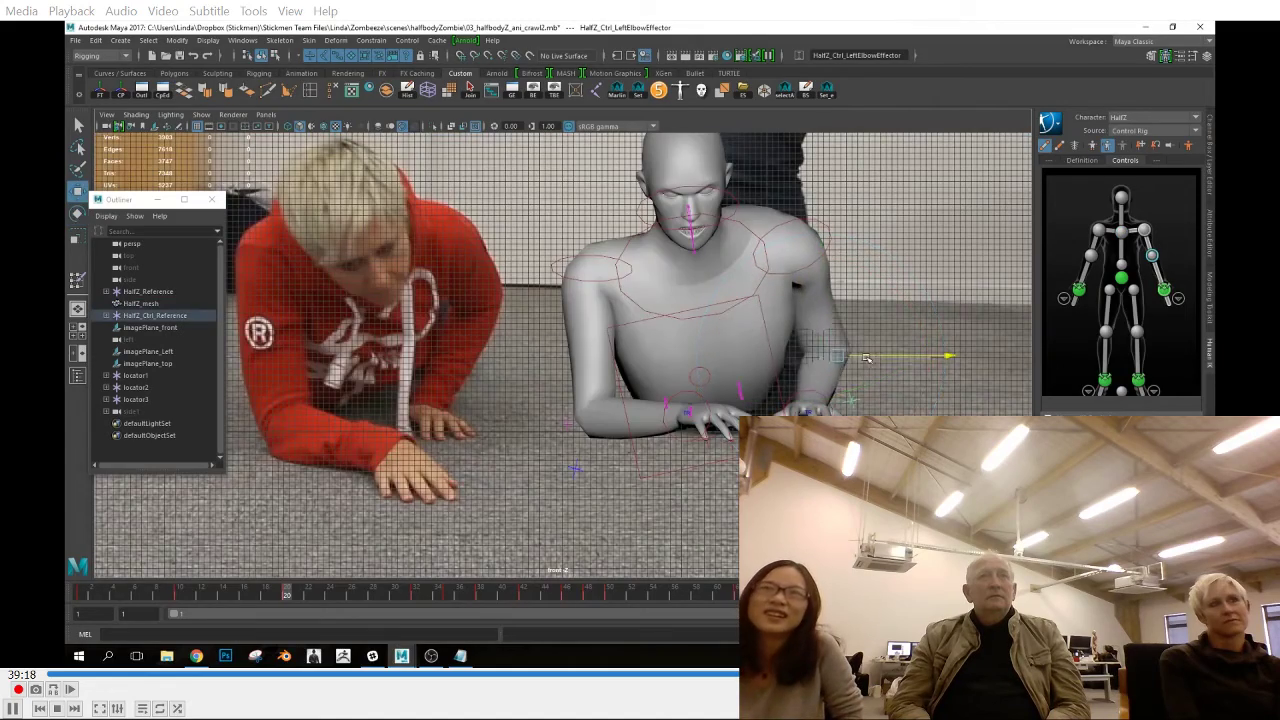
drag(197, 600, 600, 592)
key(ctrl+z)
Rotate the left wrist effector at frame 50 using the top and front views
click(611, 596)
key(space)
drag(706, 463, 706, 430)
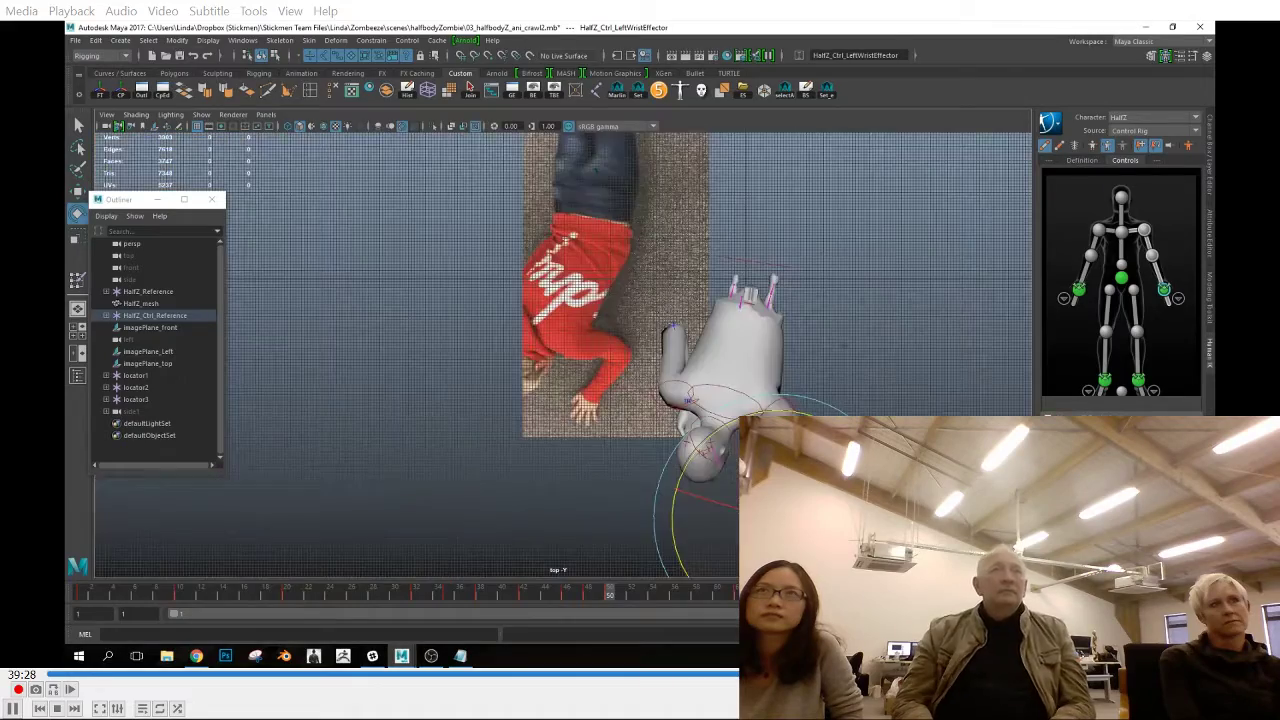
alt+middle_drag(700, 478, 700, 402)
key(space)
drag(722, 420, 716, 490)
Copy the left wrist effector's key from frame 50 and paste it at the next pose past frame 60
mouse_move(614, 596)
mouse_down()
mouse_move(639, 600)
mouse_move(598, 610)
mouse_move(619, 600)
mouse_up()
right_click(619, 599)
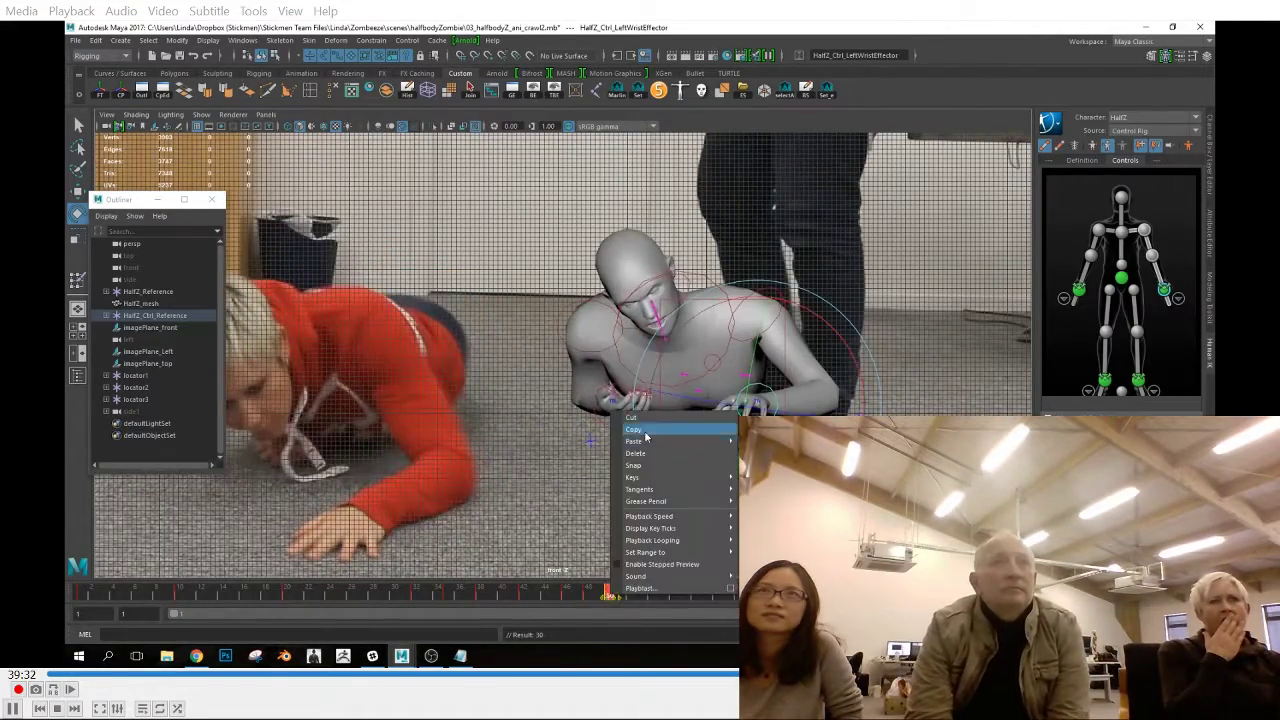
click(646, 439)
click(735, 597)
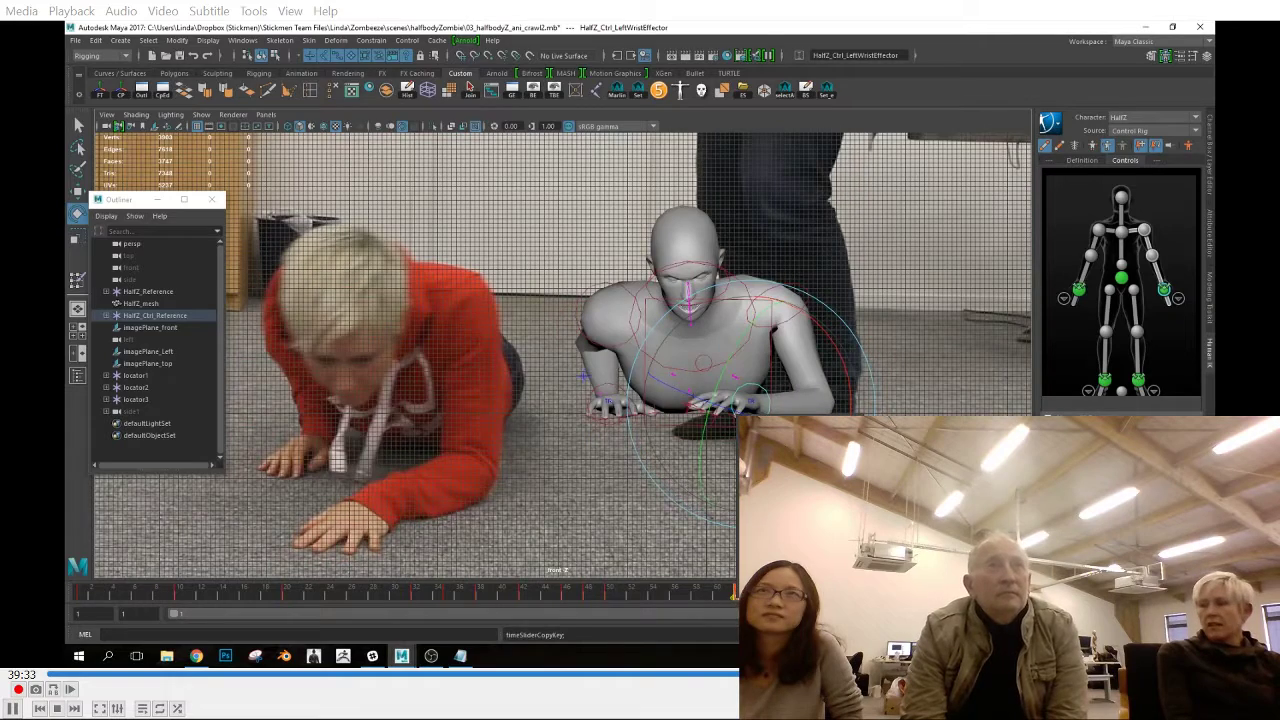
click(850, 451)
click(611, 597)
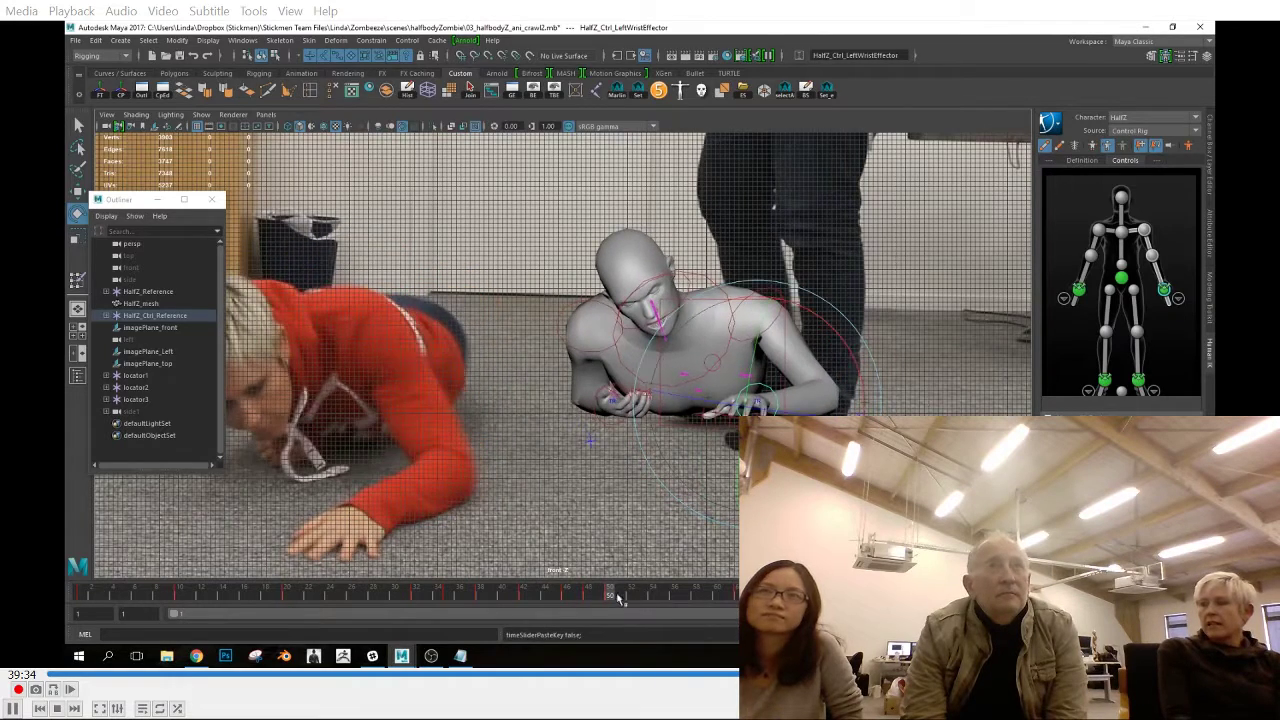
Scrub around frame 60 and nudge the arm effectors toward the reference pose
click(858, 414)
key(w)
drag(768, 597, 704, 599)
click(810, 295)
click(707, 357)
click(722, 365)
key(space)
drag(700, 488, 738, 600)
drag(803, 378, 791, 379)
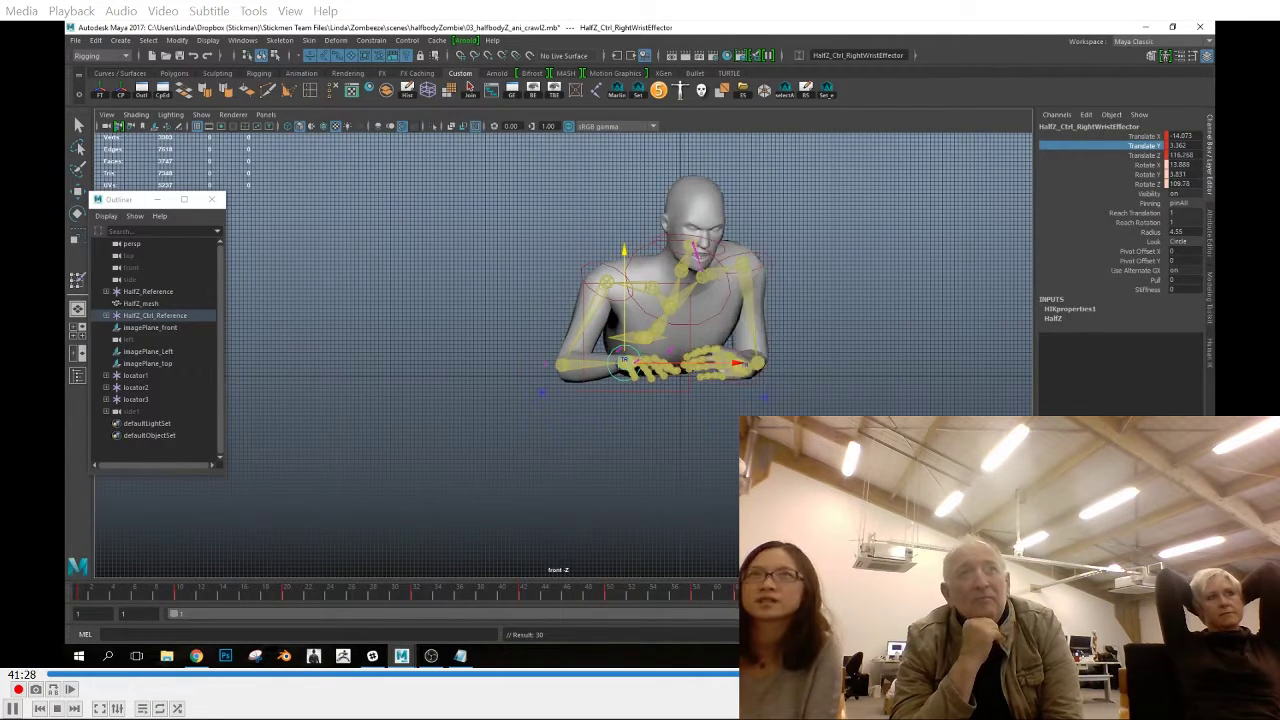
Paste the right wrist effector's Translate Y value into its neighbouring keys
key(comma)
drag(1188, 165, 1147, 176)
text(13.76)
key(Return)
key(period)
key(Return)
key(comma)
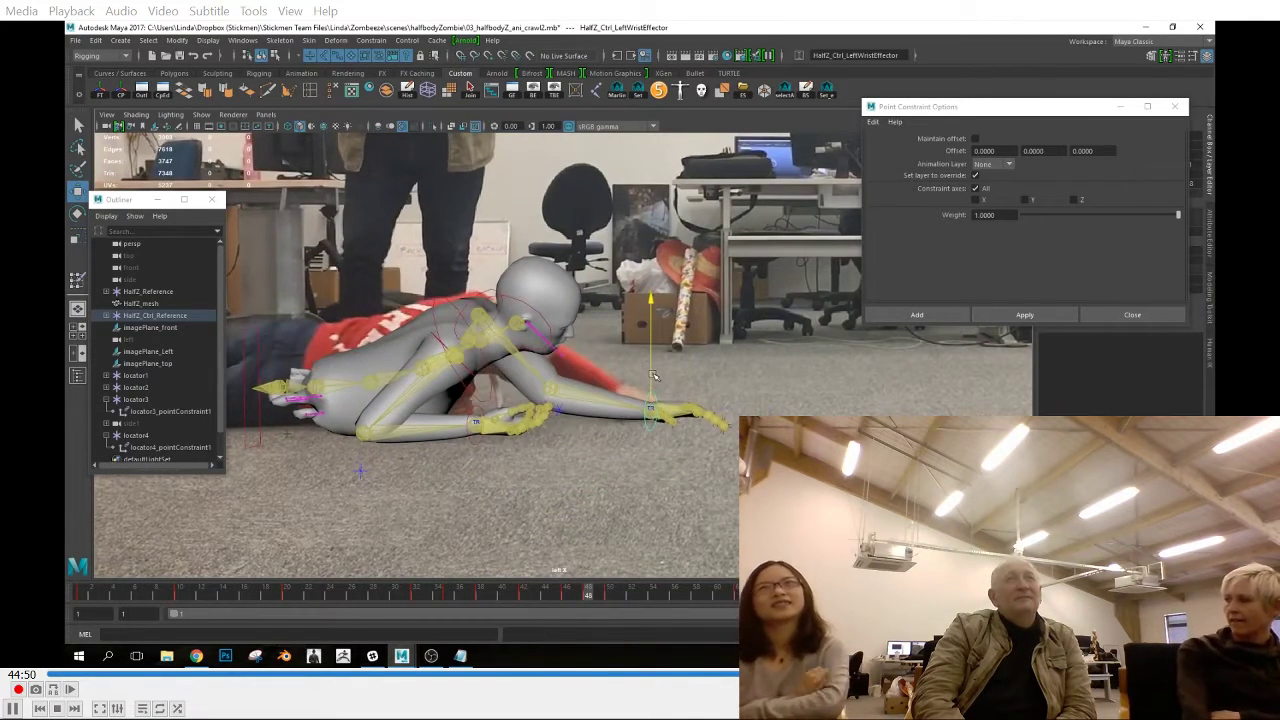
Examine the crawl motion in the side and perspective views by scrubbing through the keyed frames up to frame 42
drag(580, 597, 850, 598)
click(210, 119)
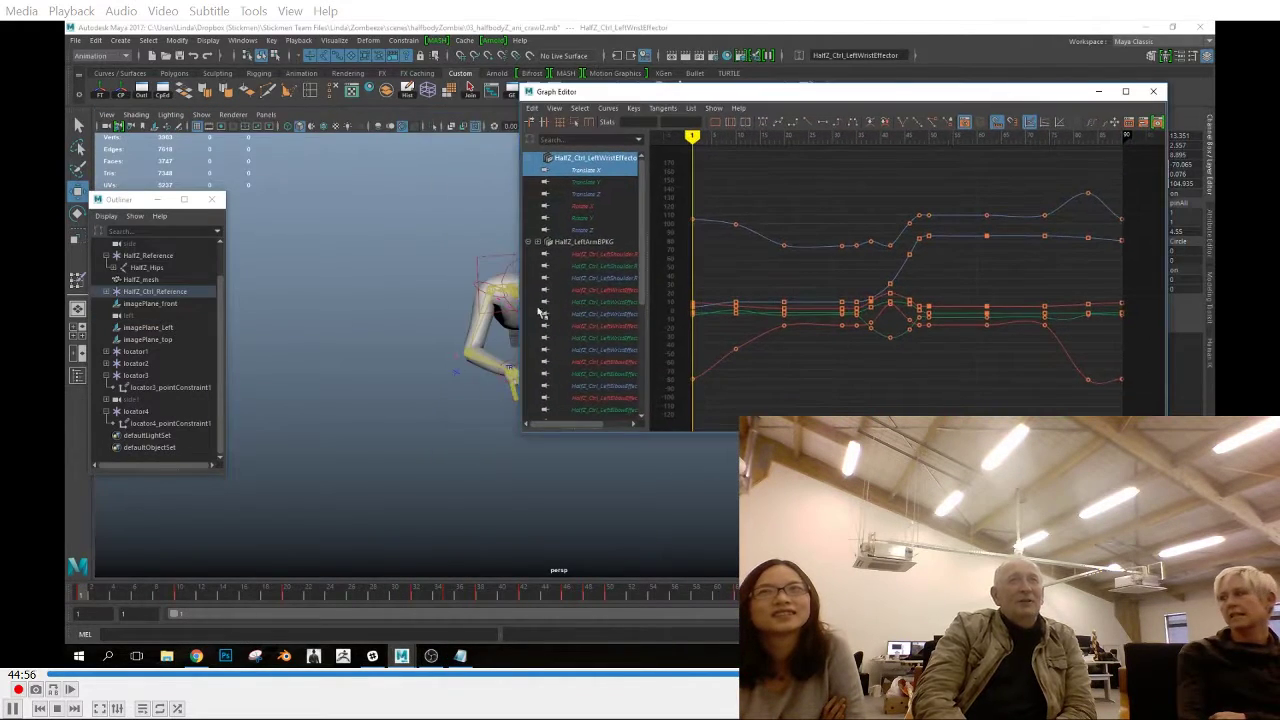
drag(520, 431, 668, 360)
drag(126, 600, 480, 596)
key(space)
key(space)
drag(583, 454, 583, 425)
alt+drag(583, 445, 639, 457)
drag(452, 600, 530, 613)
Adjust the left arm and upper-body effectors at frame 42 in the perspective view and key the pose
click(555, 332)
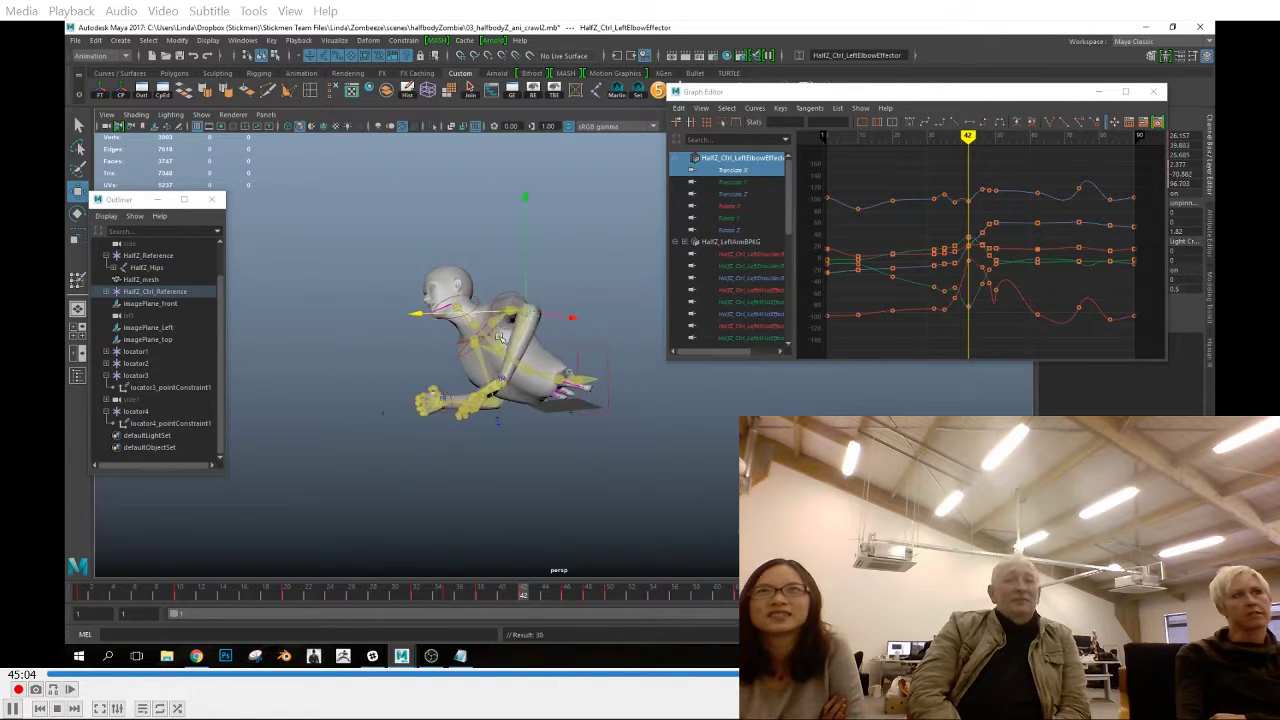
click(502, 380)
alt+drag(503, 382, 640, 415)
click(553, 314)
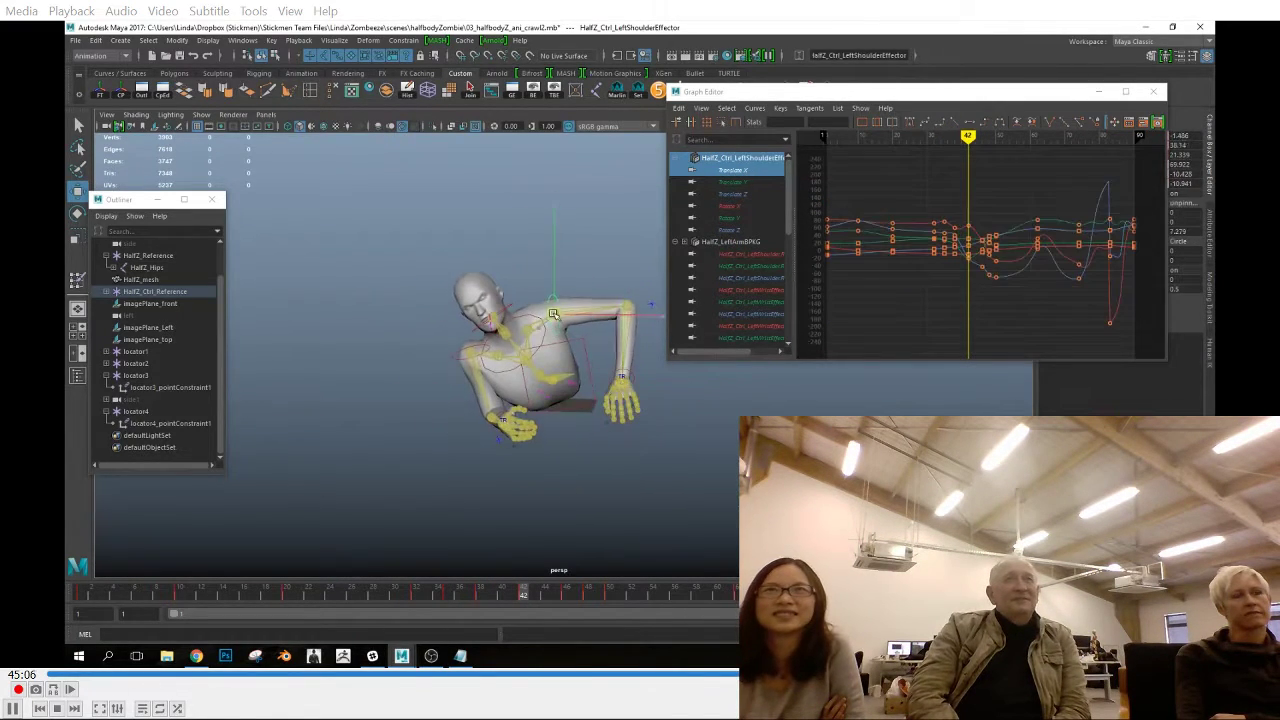
alt+drag(478, 362, 474, 357)
click(467, 361)
key(e)
drag(542, 443, 551, 428)
key(s)
Refine the left elbow effector at frame 42 and play back the crawl in the front view
drag(484, 597, 526, 600)
click(534, 292)
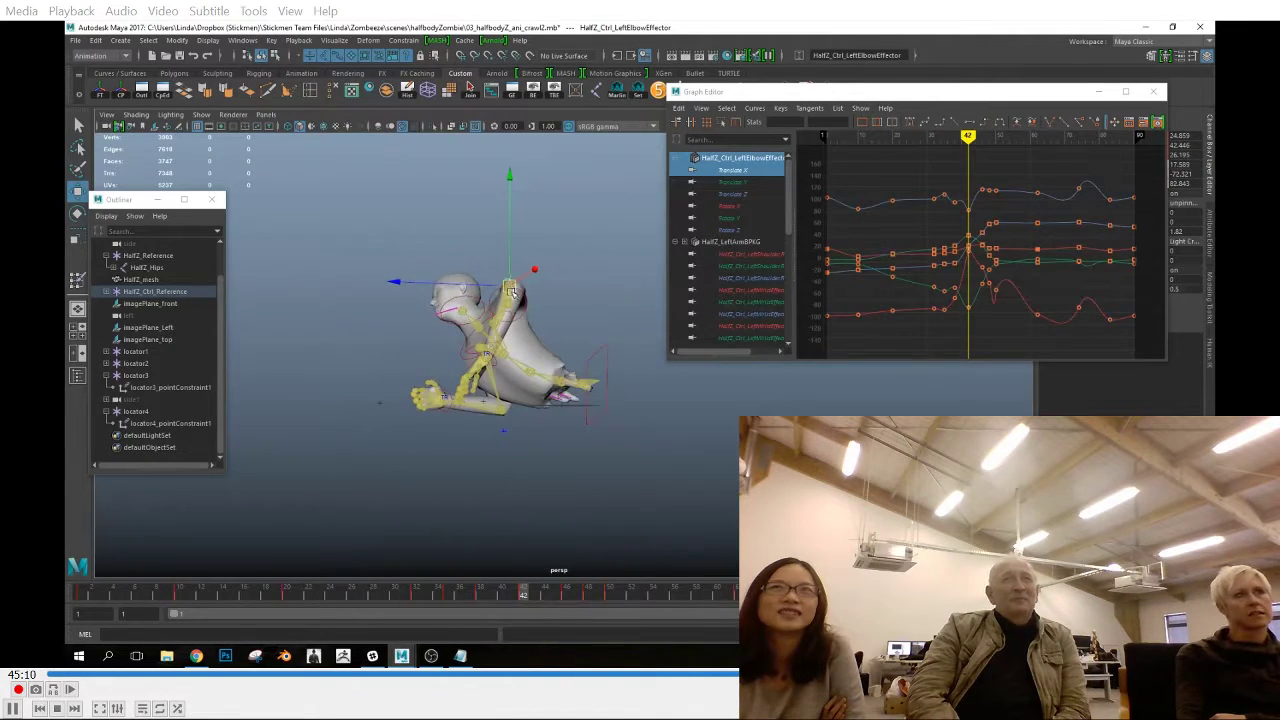
drag(524, 597, 677, 616)
alt+drag(583, 416, 671, 491)
key(space)
scroll(645, 443, down, 1)
key(alt+v)
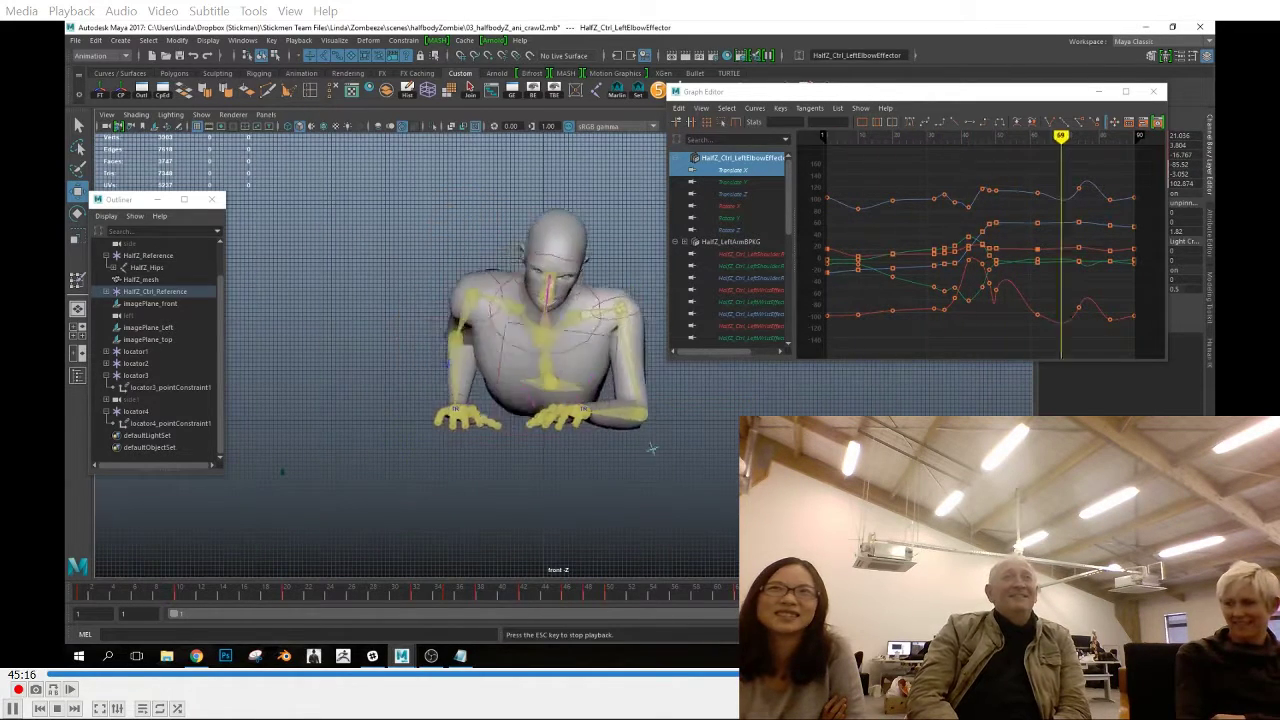
key(Escape)
Move the right shoulder effector slightly at frame 10 using the front and top views, and key it
click(433, 287)
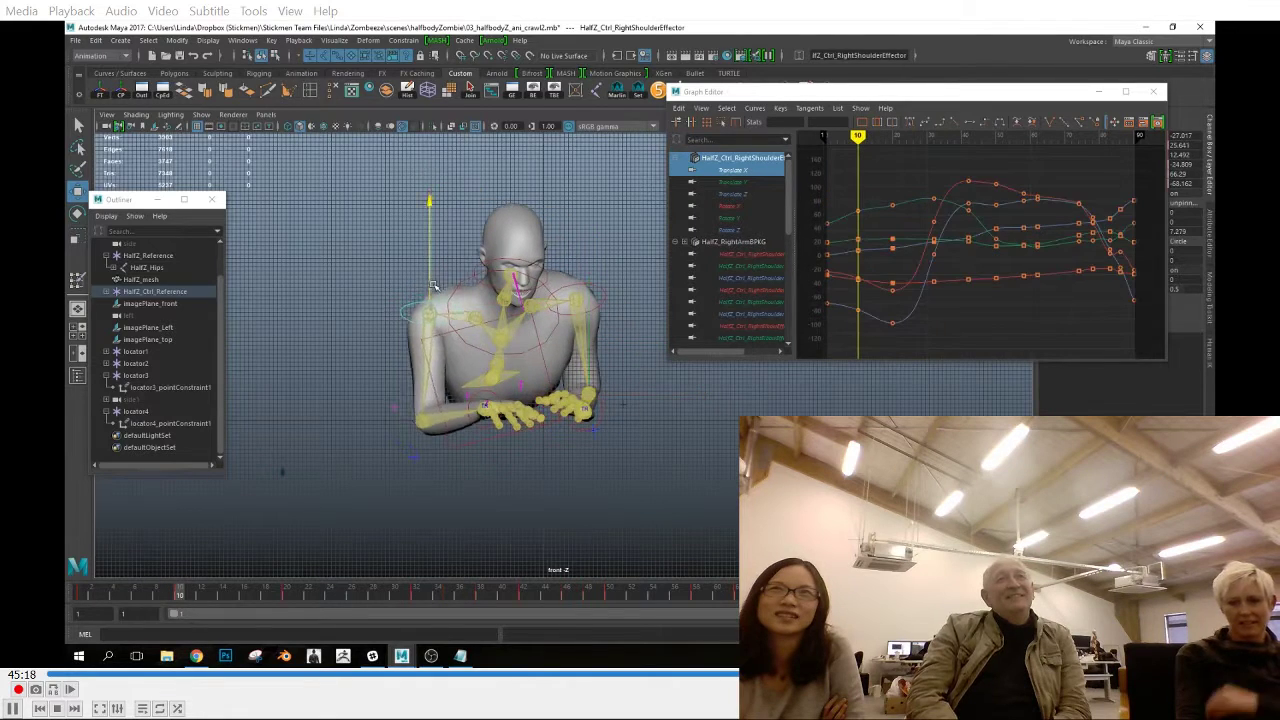
key(space)
drag(460, 254, 454, 273)
mouse_move(182, 603)
mouse_down()
mouse_move(157, 597)
mouse_move(182, 599)
mouse_up()
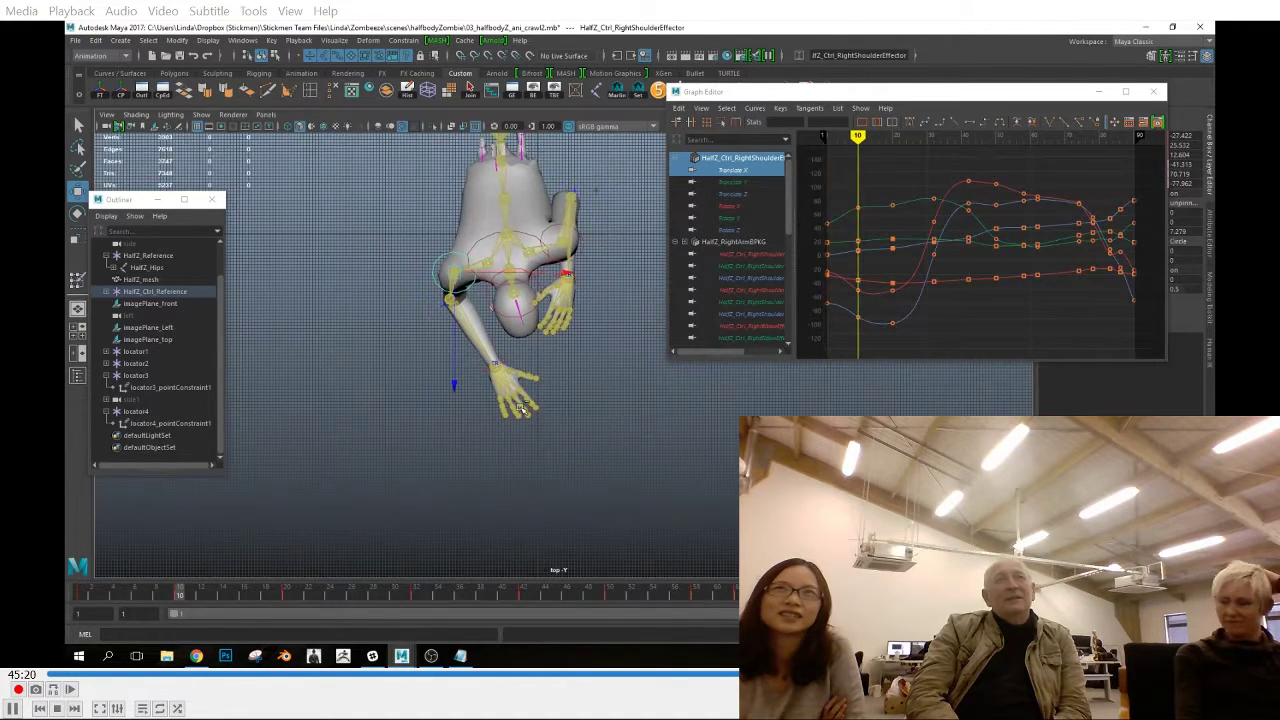
key(s)
key(space)
key(space)
drag(92, 597, 295, 627)
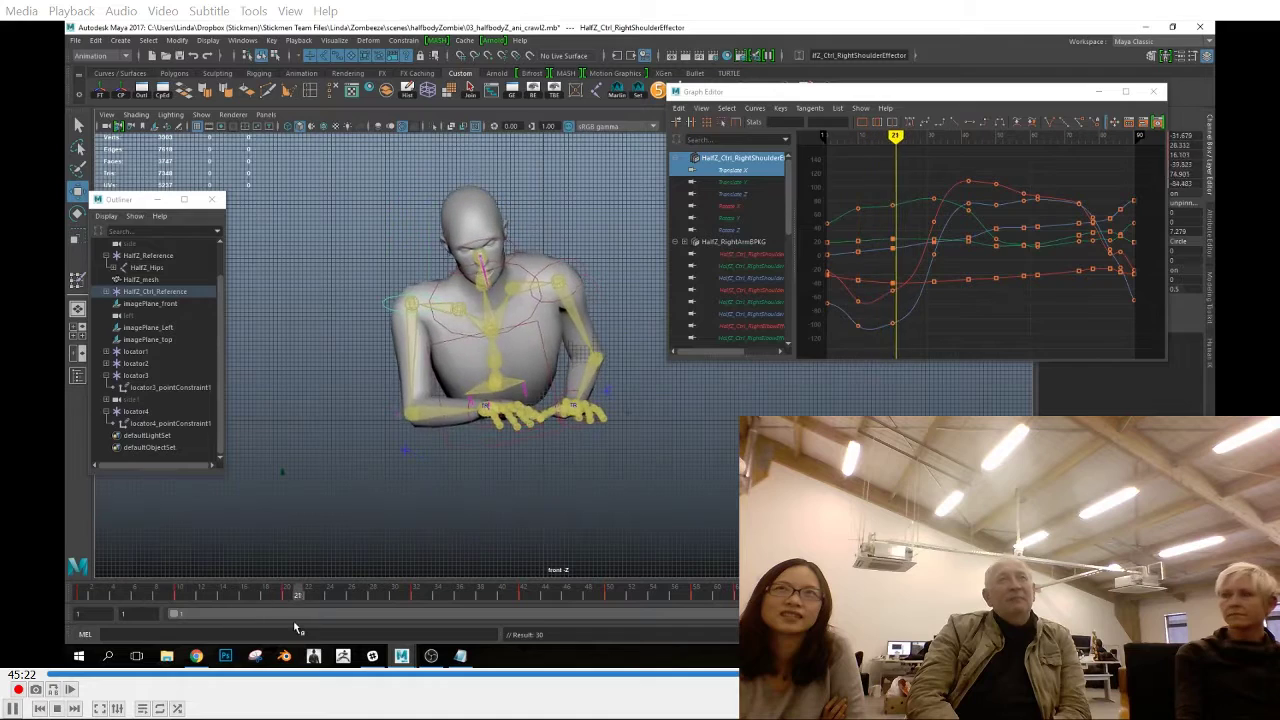
Undo the last right shoulder change, reposition the effector around frame 20 and key it
key(ctrl+z)
key(space)
alt+drag(483, 393, 517, 431)
drag(180, 598, 418, 610)
key(space)
drag(510, 402, 460, 402)
key(s)
Compare the right shoulder effector's pose at frames 20 and 12 and set another key on it
drag(306, 598, 626, 612)
key(space)
drag(600, 511, 601, 527)
click(287, 597)
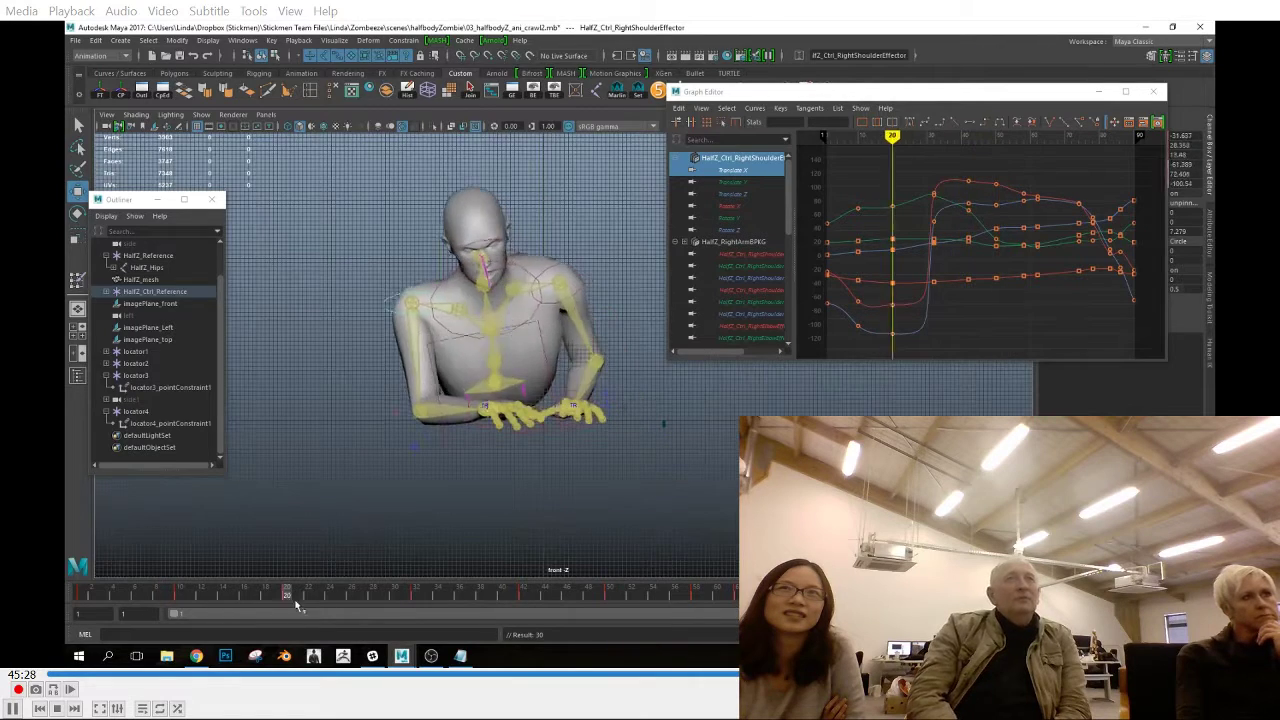
click(202, 604)
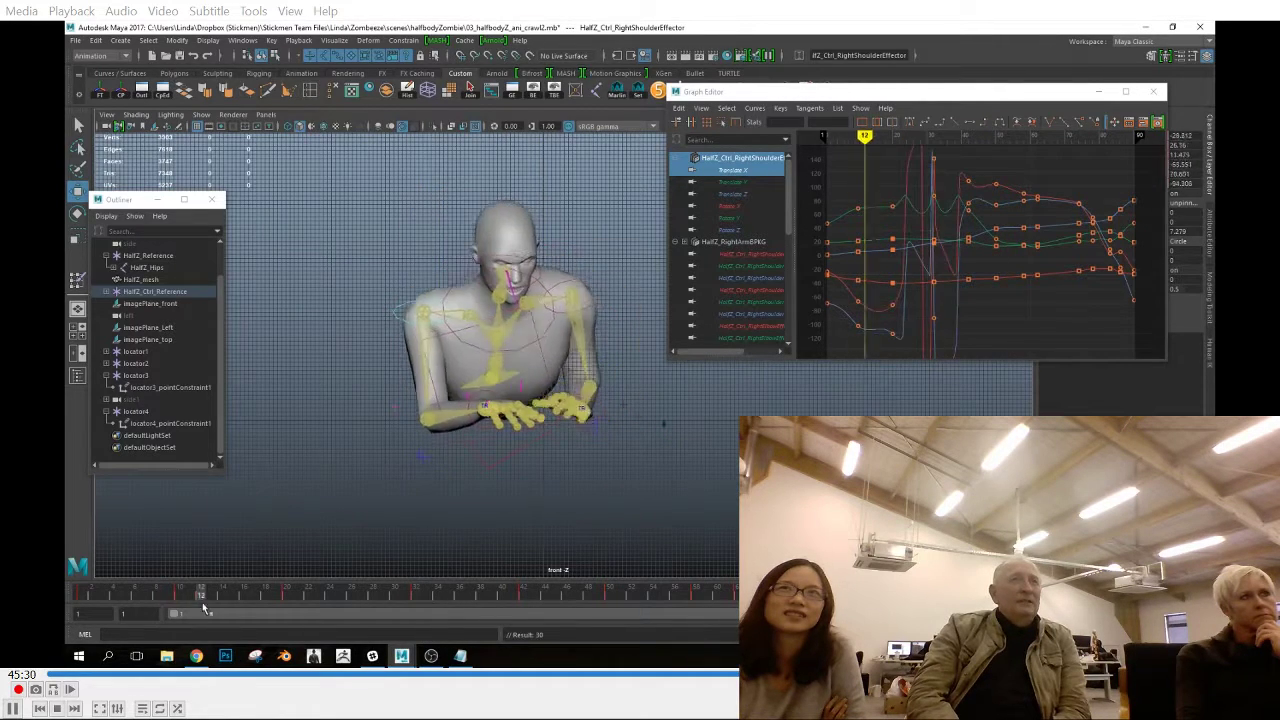
key(s)
drag(193, 597, 523, 618)
Reposition the right elbow effector for the frame 42 pose by switching between views
key(space)
drag(459, 328, 606, 264)
click(565, 412)
alt+drag(560, 410, 345, 450)
key(space)
drag(466, 597, 416, 600)
key(.)
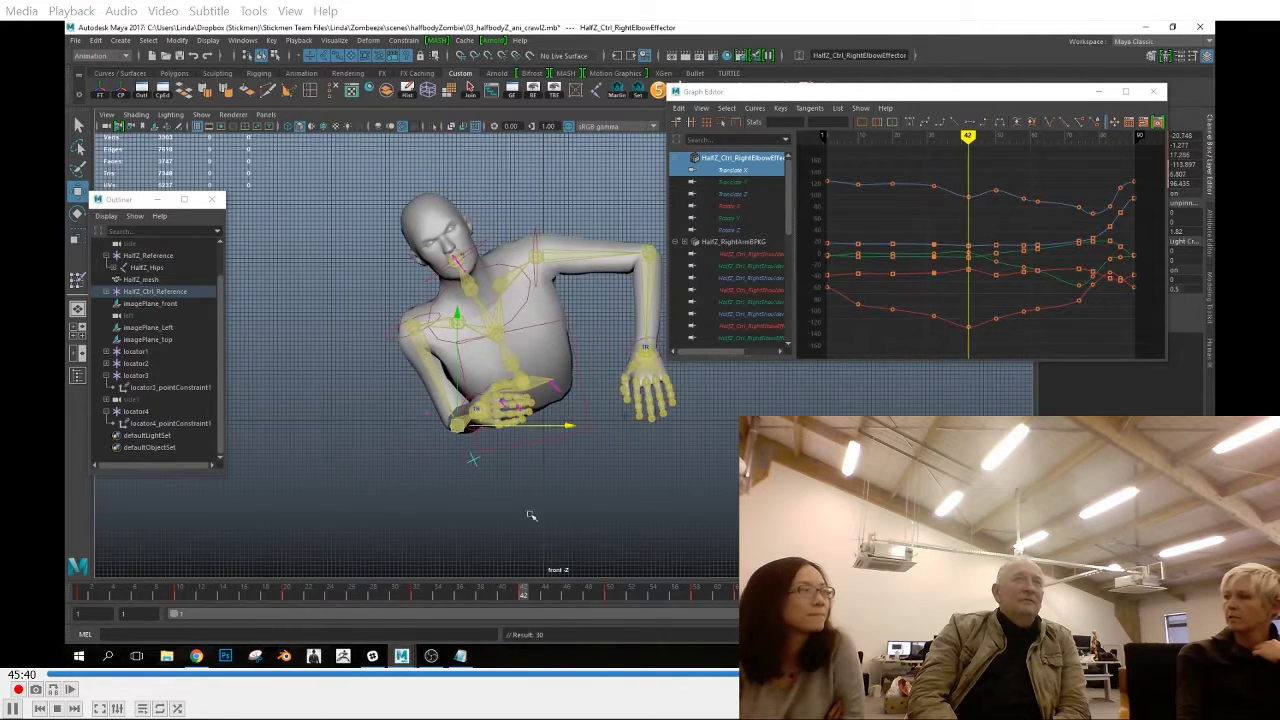
Rotate the chest end effector at frame 42 and key it
click(428, 340)
key(e)
drag(420, 348, 432, 330)
key(s)
Move the right elbow effector slightly sideways at frame 46 in the front view
drag(502, 594, 568, 613)
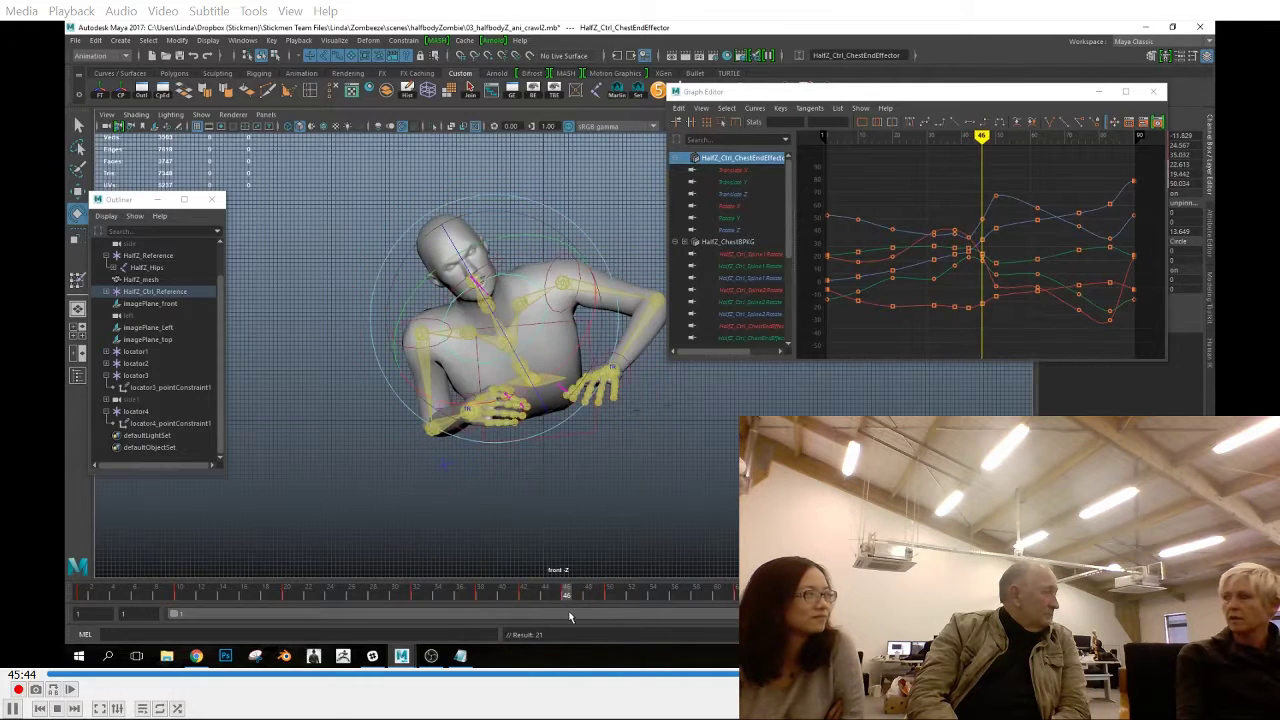
click(449, 462)
key(w)
drag(470, 427, 477, 427)
drag(572, 607, 616, 617)
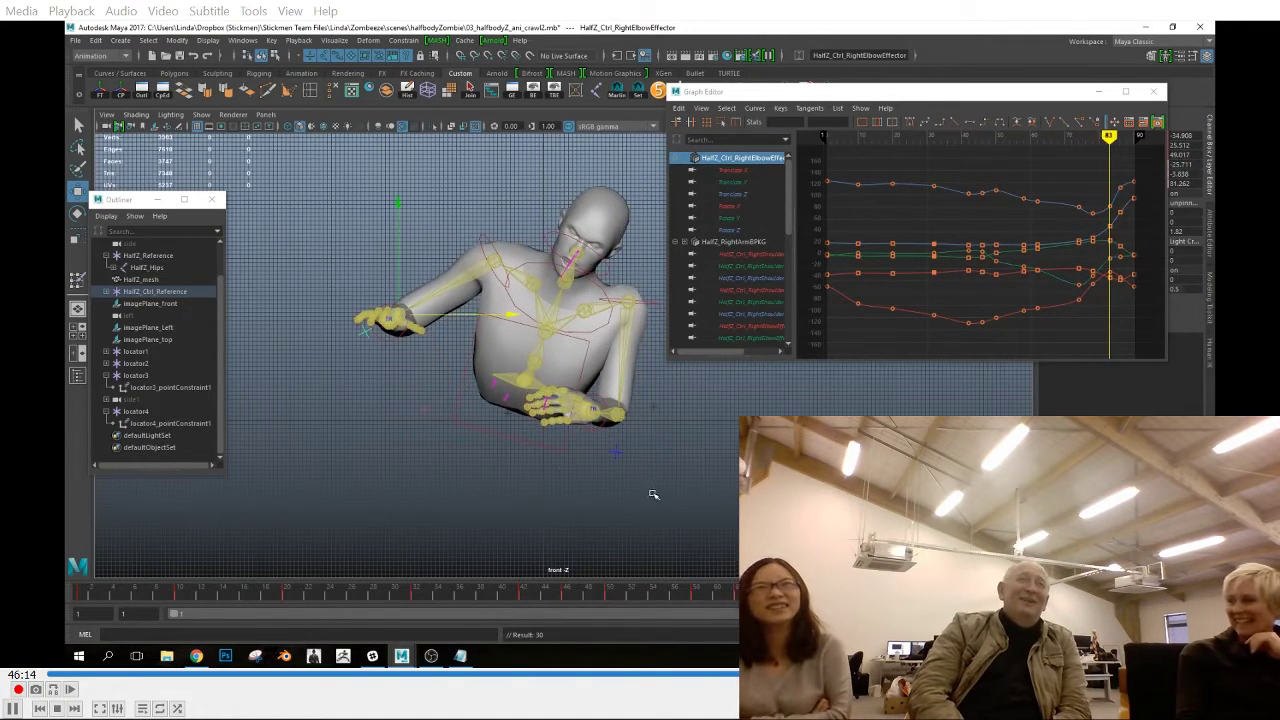
key(space)
key(alt+period)
key(alt+period)
key(alt+comma)
key(alt+comma)
click(569, 288)
drag(602, 291, 608, 291)
key(ctrl+z)
Scrub and play back the crawl in the front view to examine the hips and upper-body motion
drag(962, 592, 876, 592)
key(alt+comma)
key(e)
drag(772, 592, 1041, 592)
key(space)
drag(826, 592, 1041, 592)
key(alt+v)
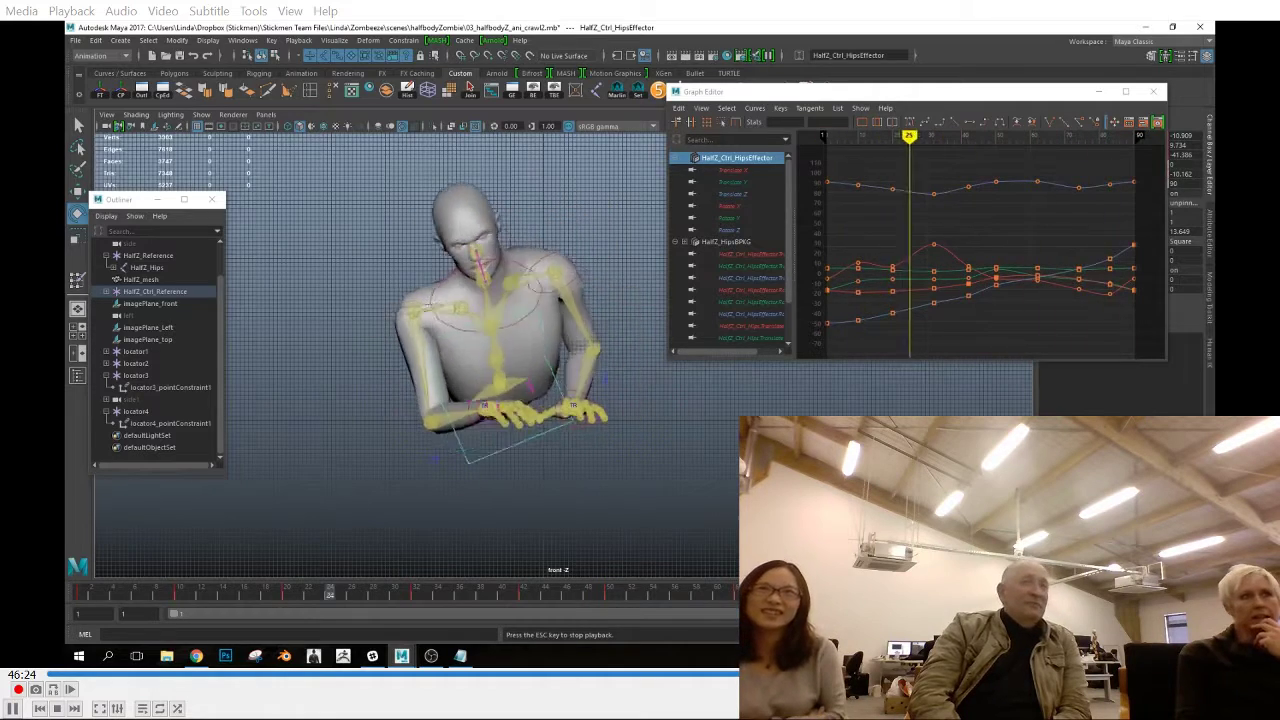
key(alt+v)
Hide all object types in the perspective view and show only polygons
key(space)
drag(386, 291, 387, 261)
click(202, 115)
click(233, 166)
click(202, 115)
click(219, 226)
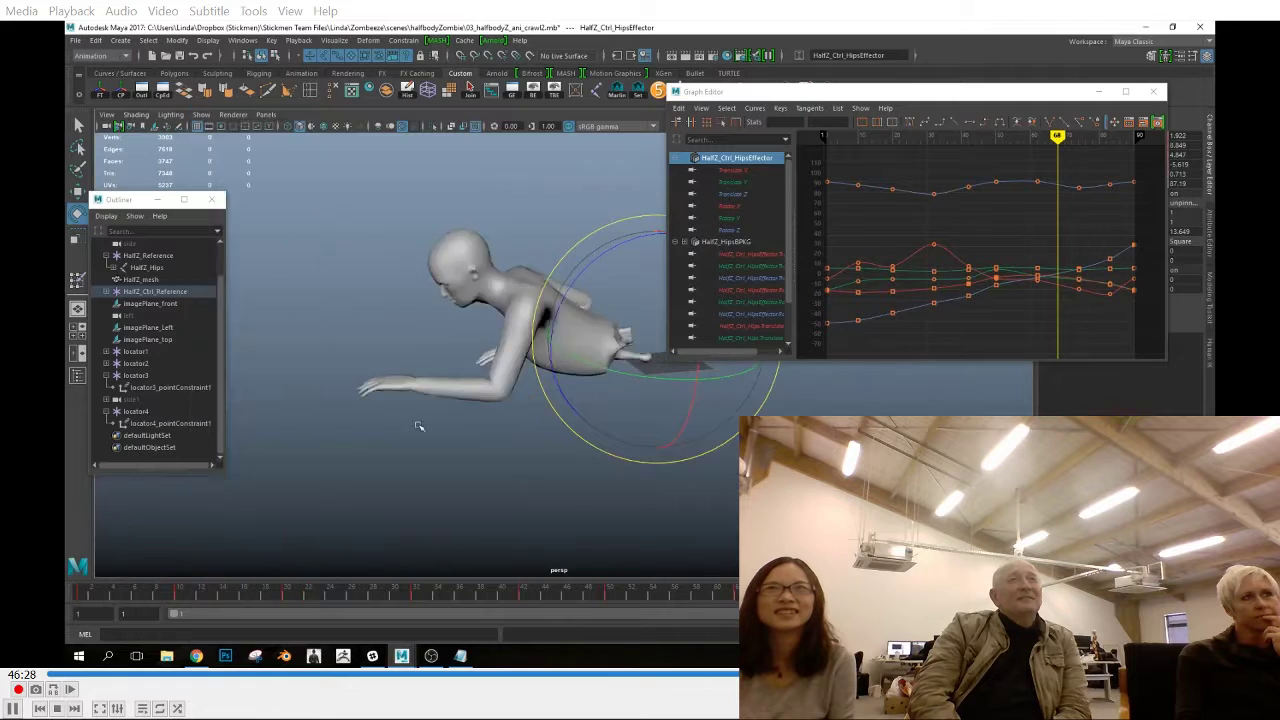
Deselect everything and examine the mesh-only crawl playback from the perspective and front views
alt+drag(417, 423, 650, 486)
click(660, 488)
key(alt+v)
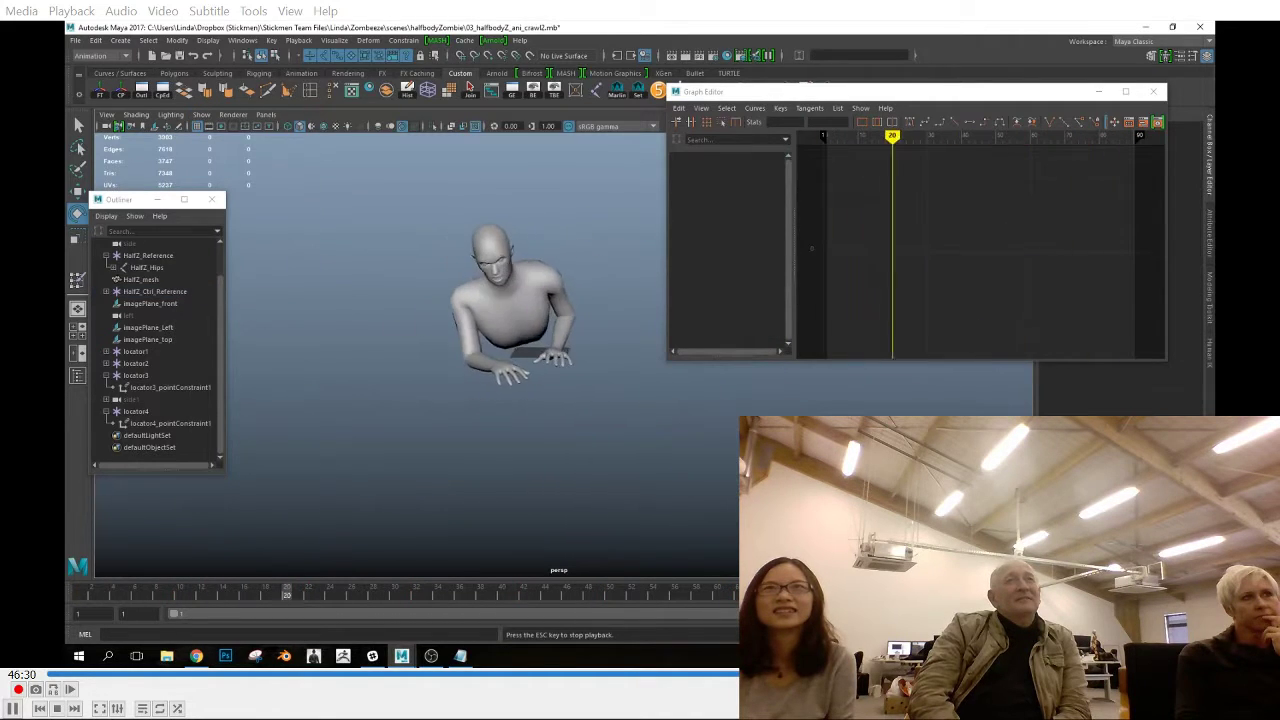
key(space)
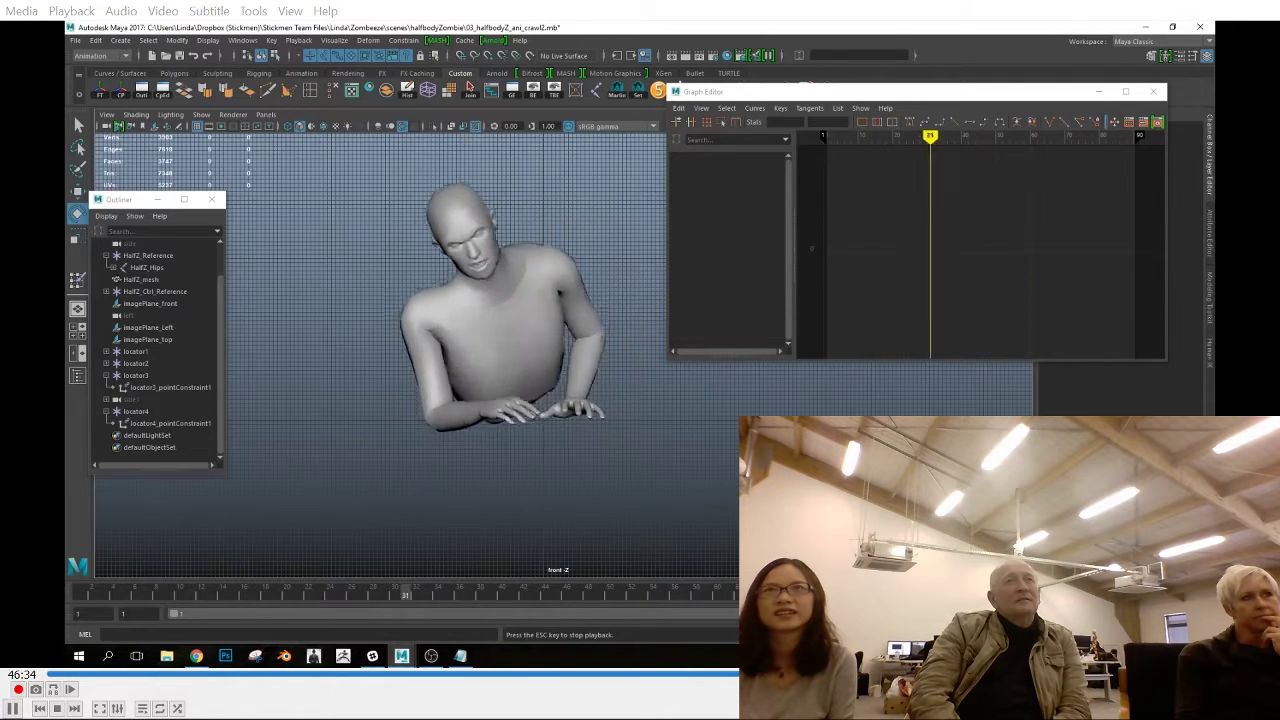
drag(153, 597, 385, 613)
Show all object types again in the front view except image planes
click(201, 115)
click(231, 193)
click(202, 115)
click(255, 198)
click(201, 115)
click(238, 151)
click(204, 115)
click(222, 163)
click(204, 115)
click(238, 151)
click(202, 115)
click(231, 287)
Rotate the head effector around frames 42 to 49 and key the pose
click(449, 268)
click(80, 597)
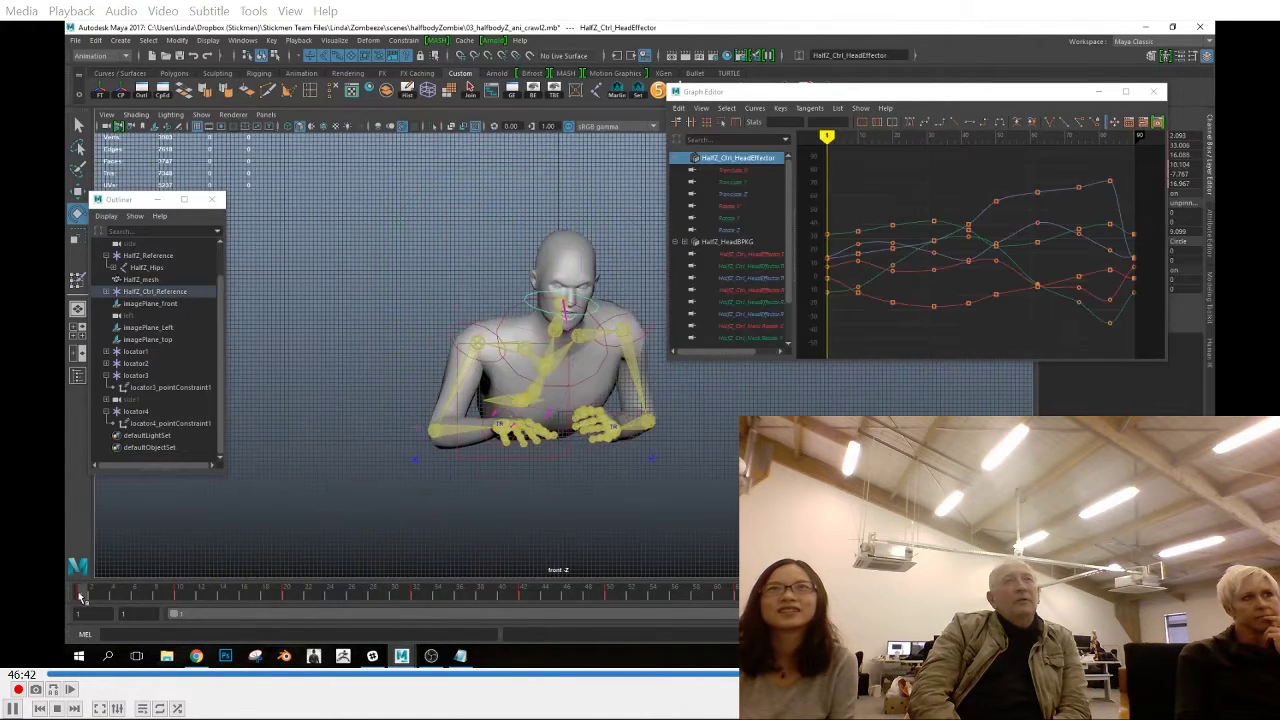
drag(133, 594, 523, 595)
click(599, 596)
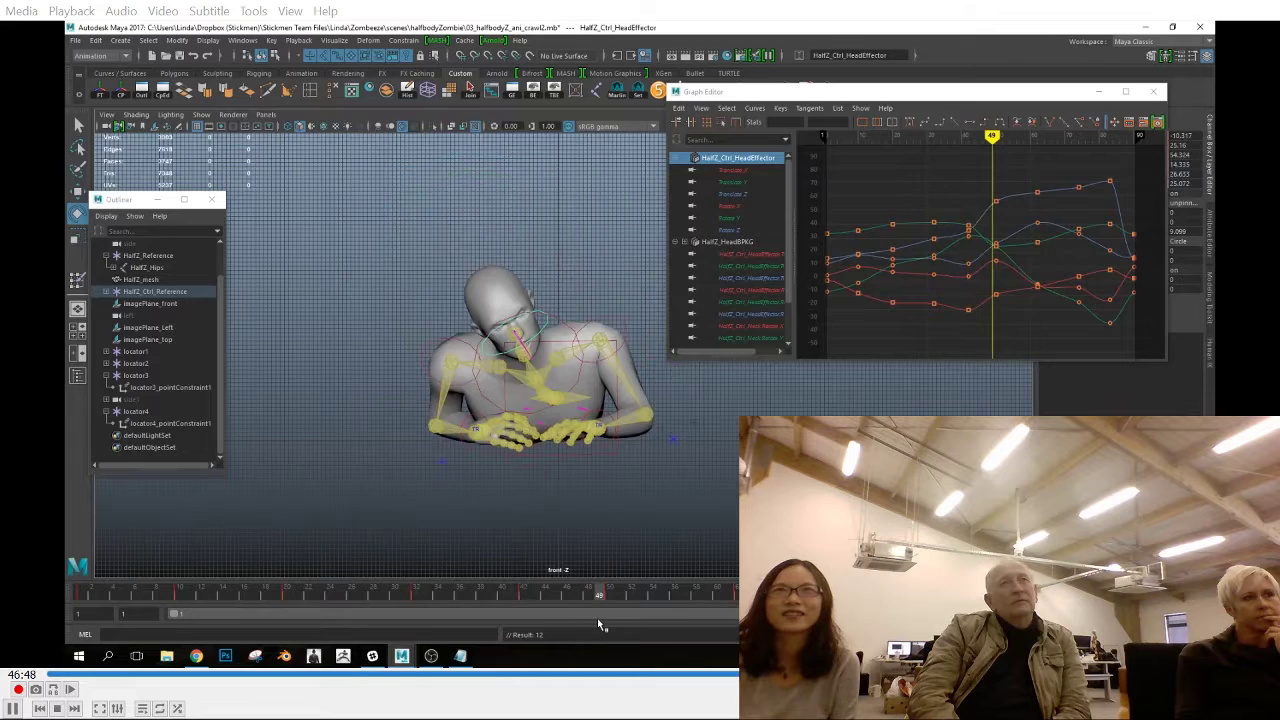
drag(443, 277, 458, 258)
key(s)
Copy the head effector's key at frame 1, go to frame 90 and play back the crawl
drag(518, 595, 1052, 600)
click(80, 597)
right_click(80, 597)
click(112, 428)
click(1055, 597)
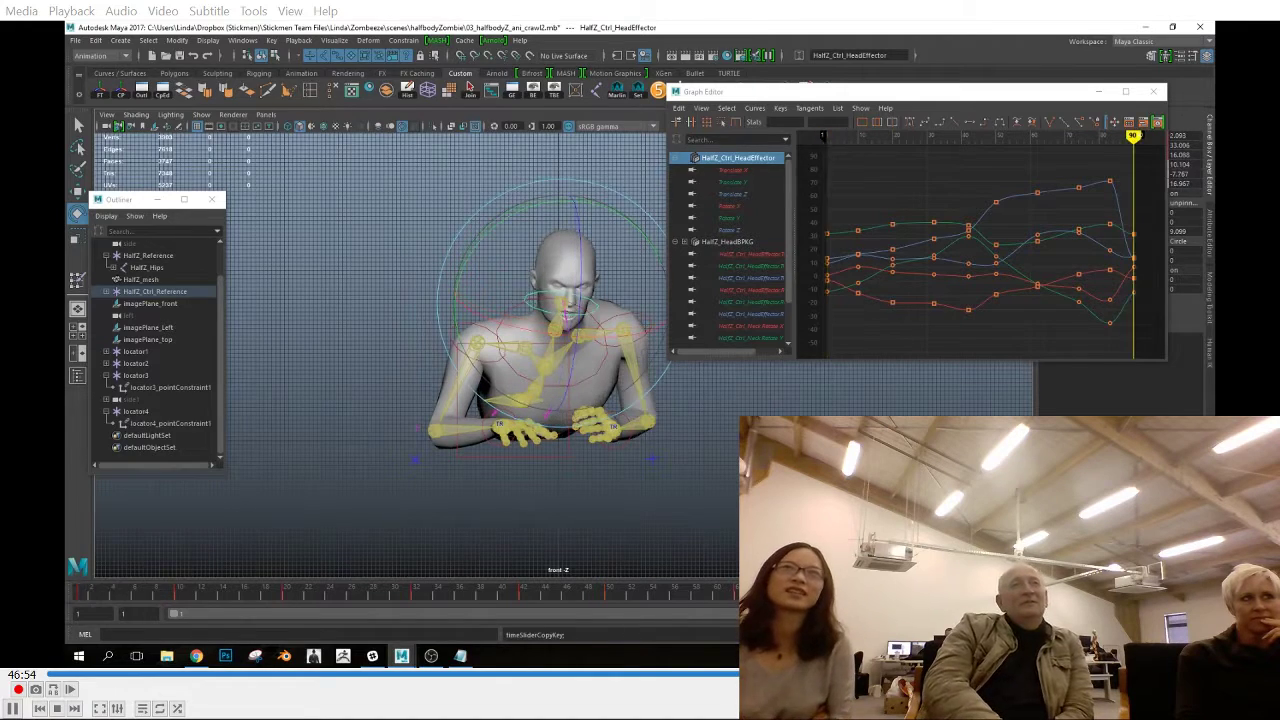
key(alt+v)
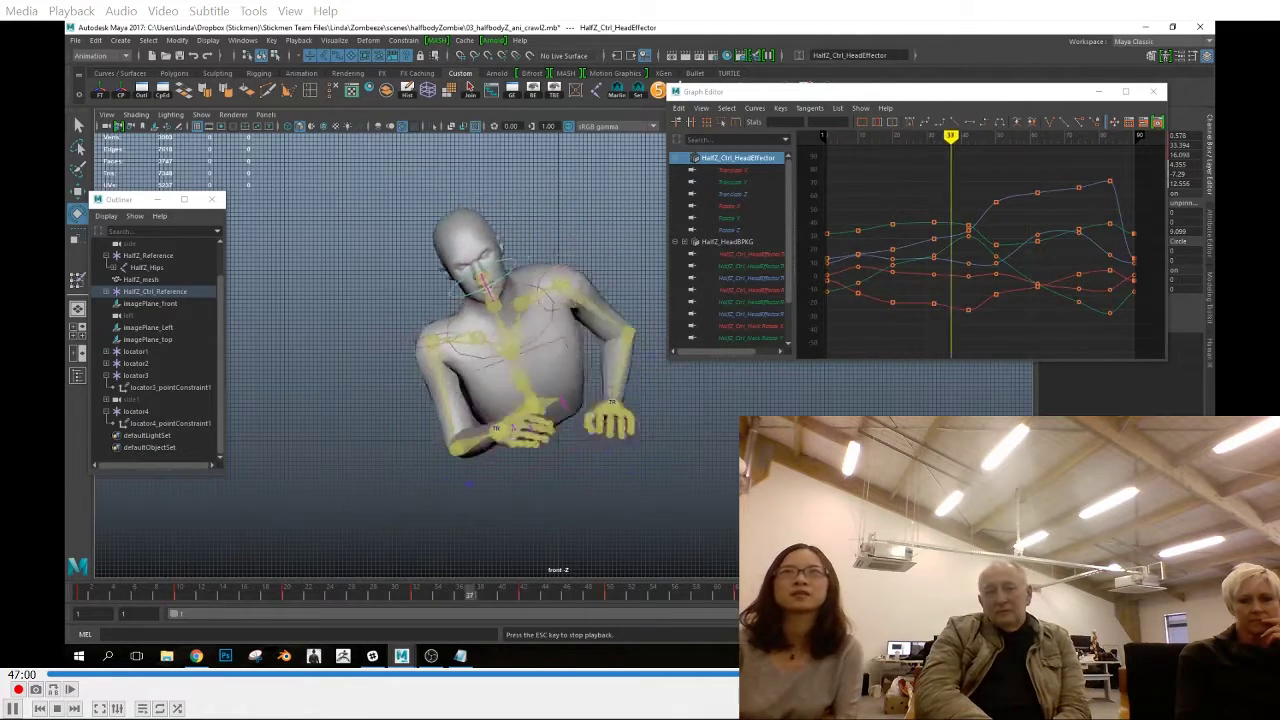
key(Escape)
Check and nudge the left shoulder effector across frames 32, 38 and 42 in the front view
click(639, 432)
drag(567, 598, 519, 609)
alt+middle_drag(640, 430, 525, 444)
mouse_move(524, 601)
mouse_down()
mouse_move(600, 601)
mouse_move(480, 595)
mouse_up()
key(w)
click(445, 282)
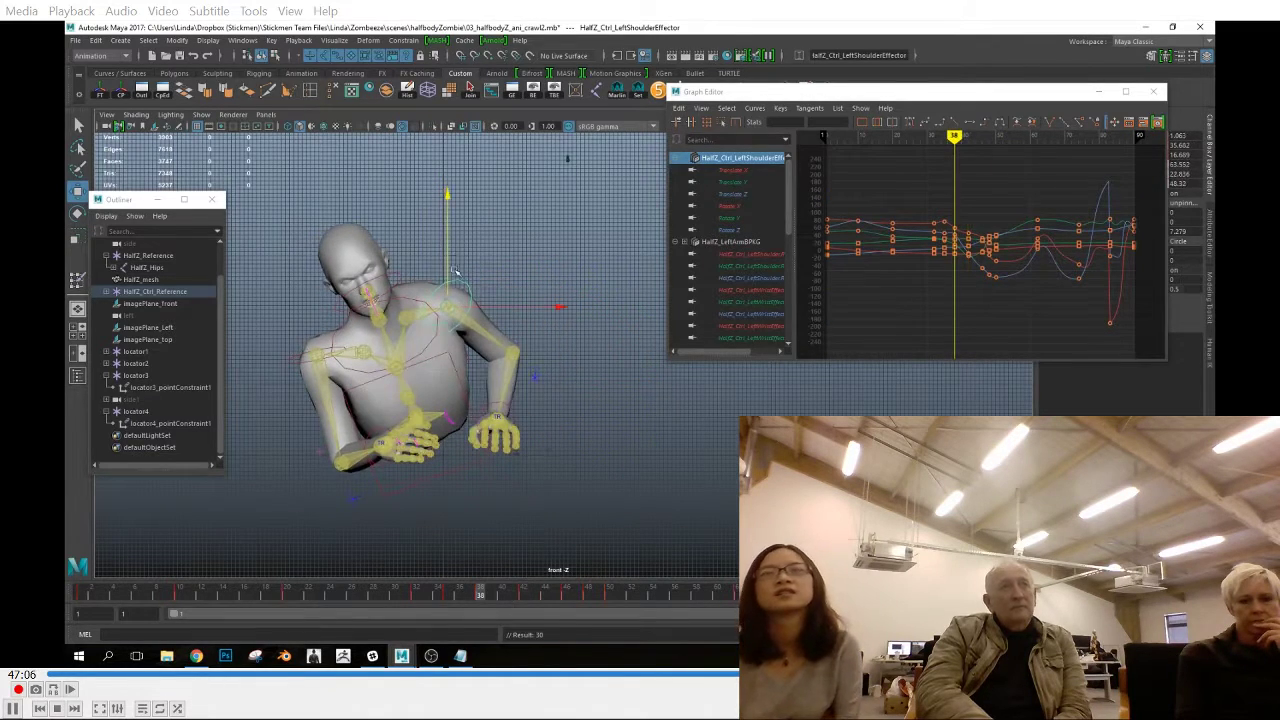
click(449, 596)
key(comma)
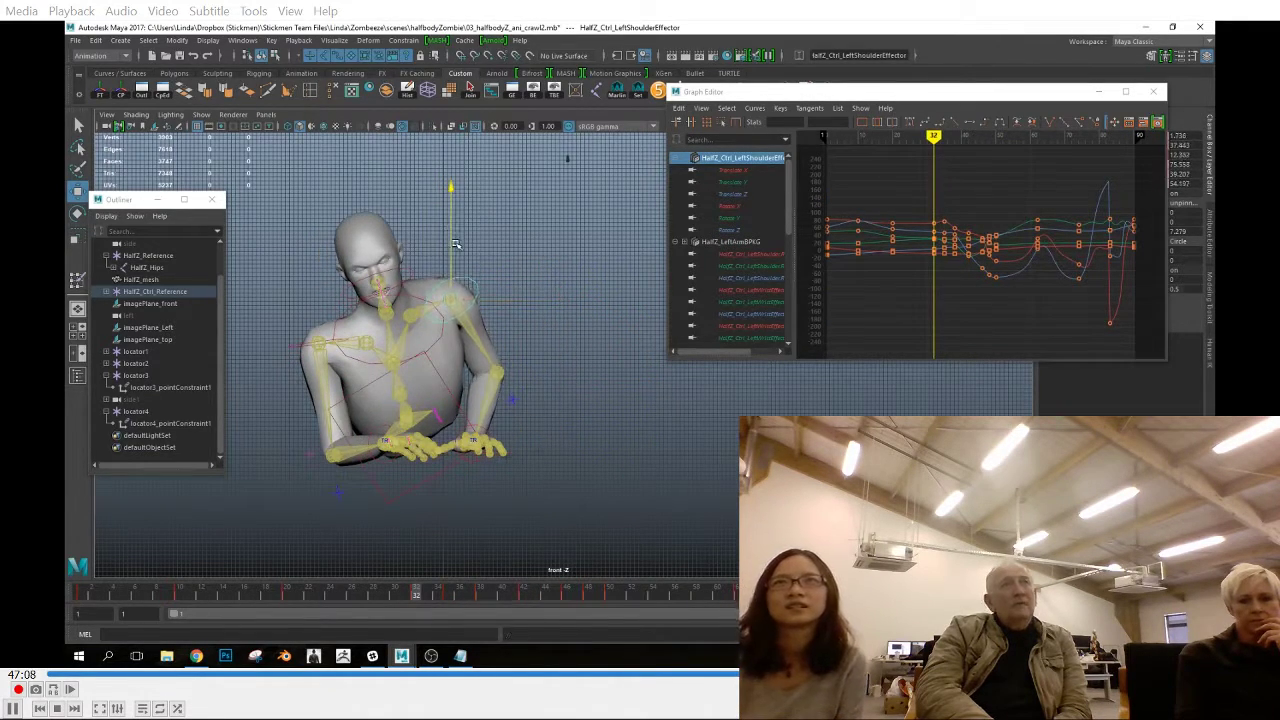
click(480, 596)
click(524, 596)
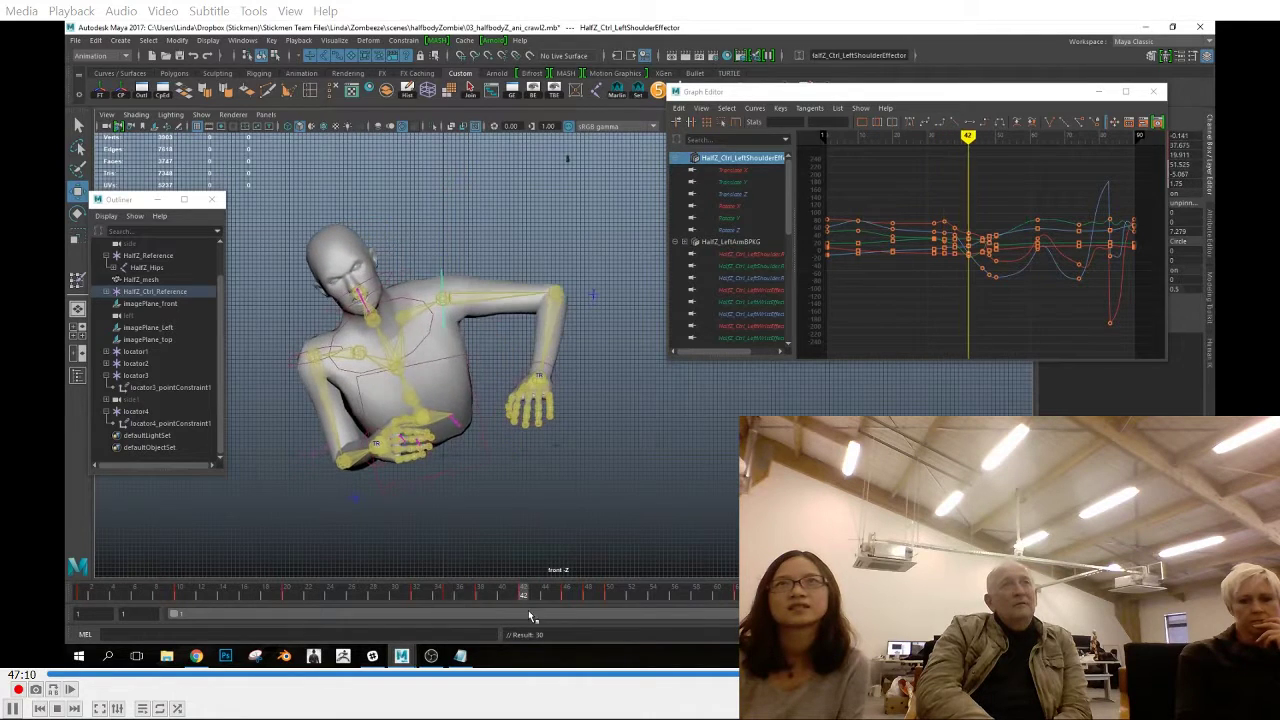
Refine the left elbow effector's pose from frame 42 onward and play back the crawl
click(583, 291)
click(556, 596)
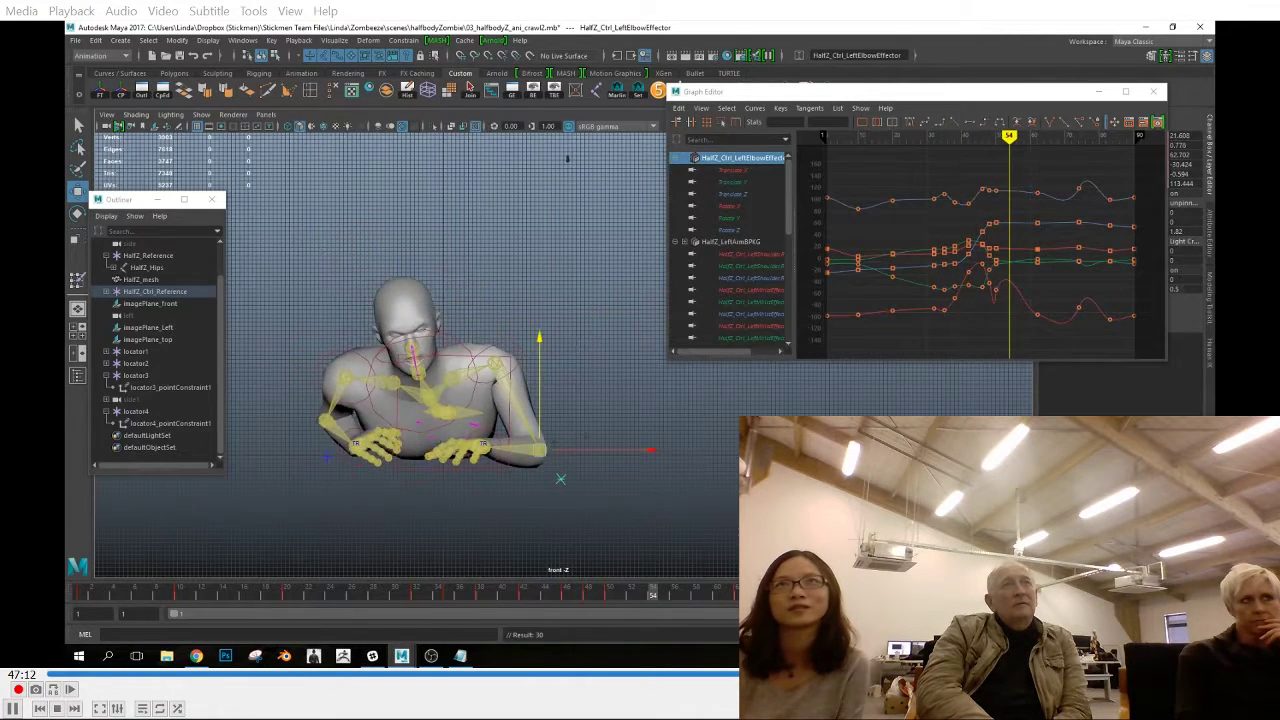
key(alt+v)
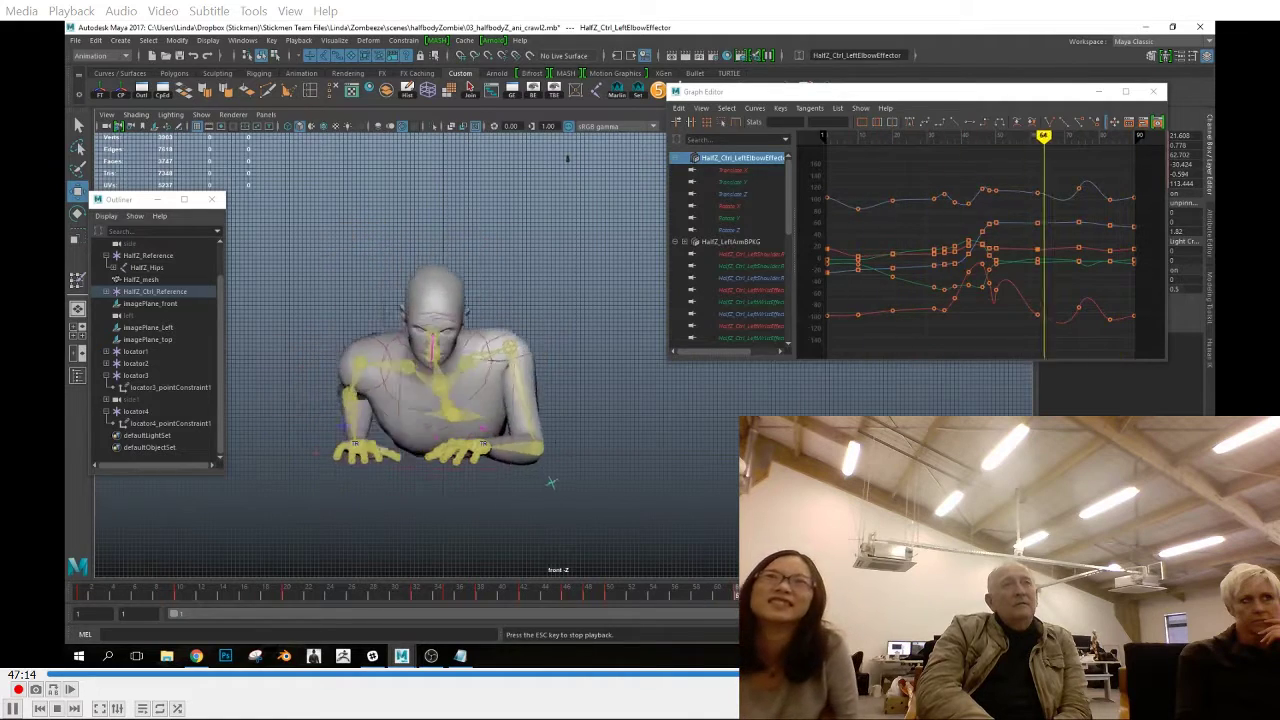
Rotate the chest end effector at frames 38 and 42 to smooth the torso motion
click(441, 598)
click(440, 352)
click(428, 308)
drag(443, 597, 481, 594)
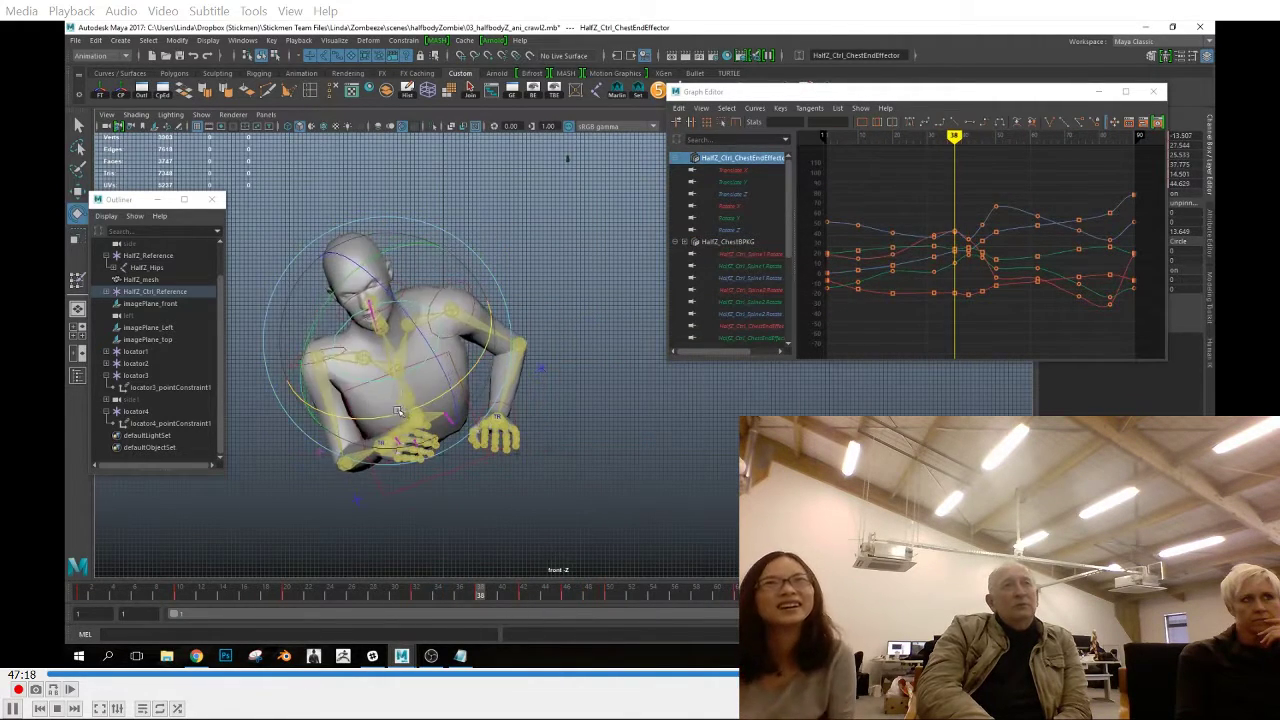
drag(420, 596, 706, 597)
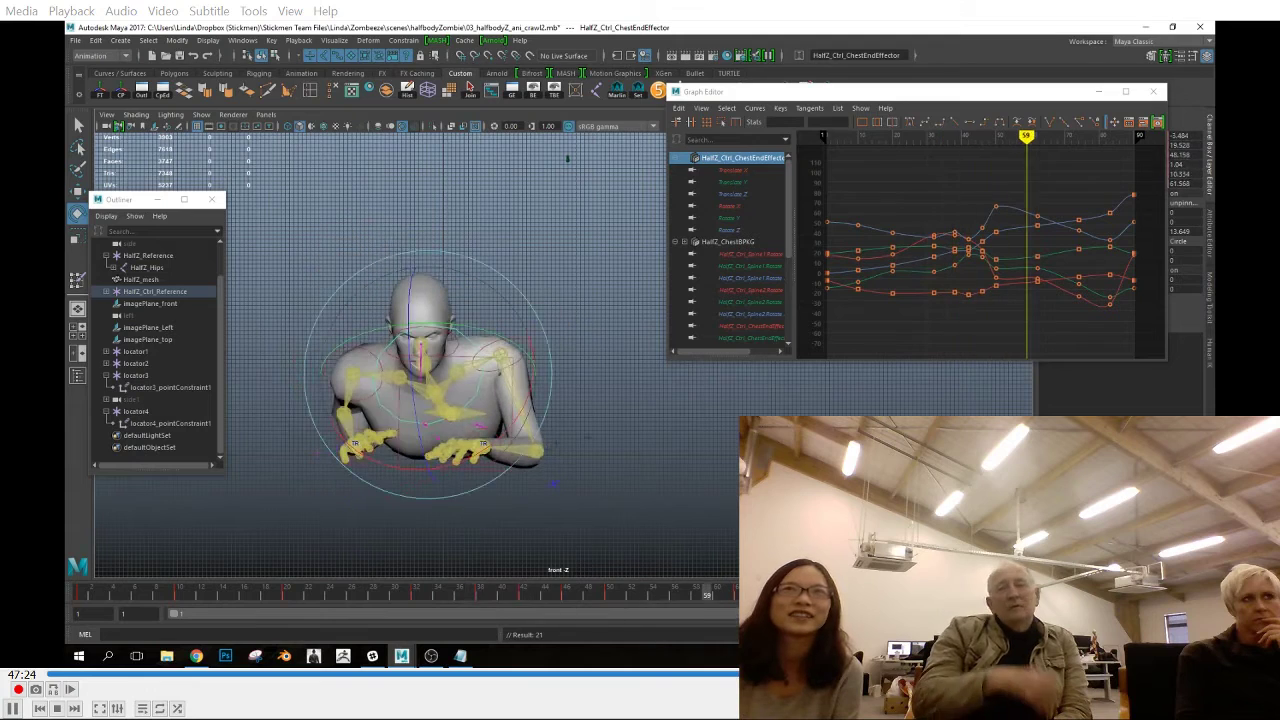
key(Escape)
mouse_move(437, 596)
mouse_down()
mouse_move(540, 618)
mouse_move(529, 604)
mouse_up()
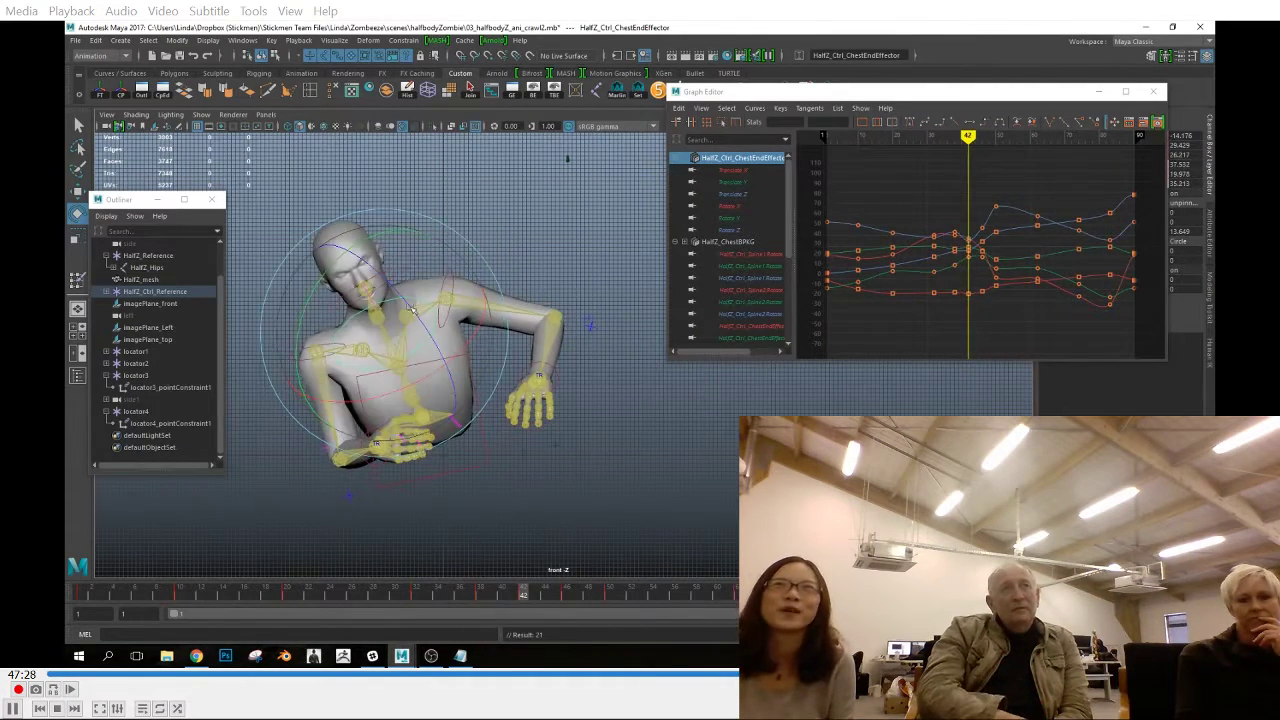
click(435, 595)
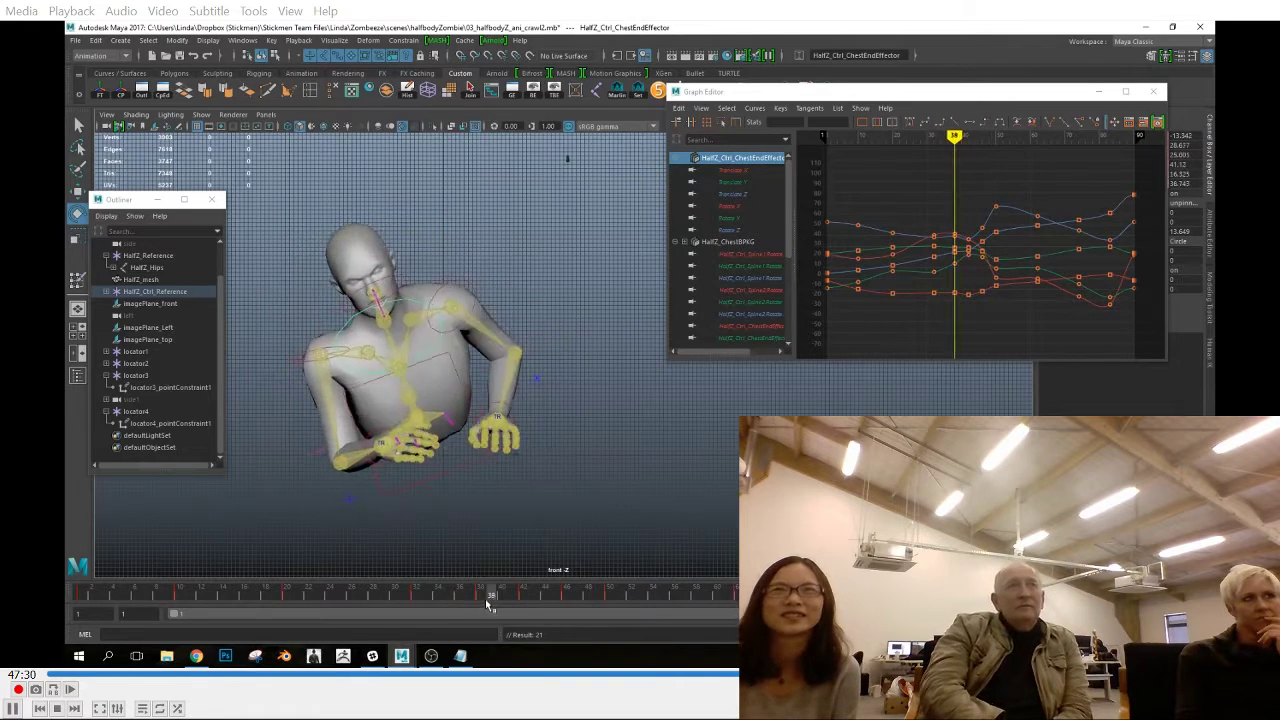
drag(562, 622, 287, 600)
click(476, 468)
key(e)
drag(445, 596, 385, 622)
click(480, 368)
drag(466, 610, 182, 608)
click(377, 477)
key(e)
key(ctrl+z)
key(ctrl+z)
key(ctrl+z)
Scrub and play back the whole crawl cycle in the top and front views
drag(90, 594, 1044, 620)
key(space)
drag(756, 474, 690, 477)
drag(335, 598, 960, 620)
key(alt+v)
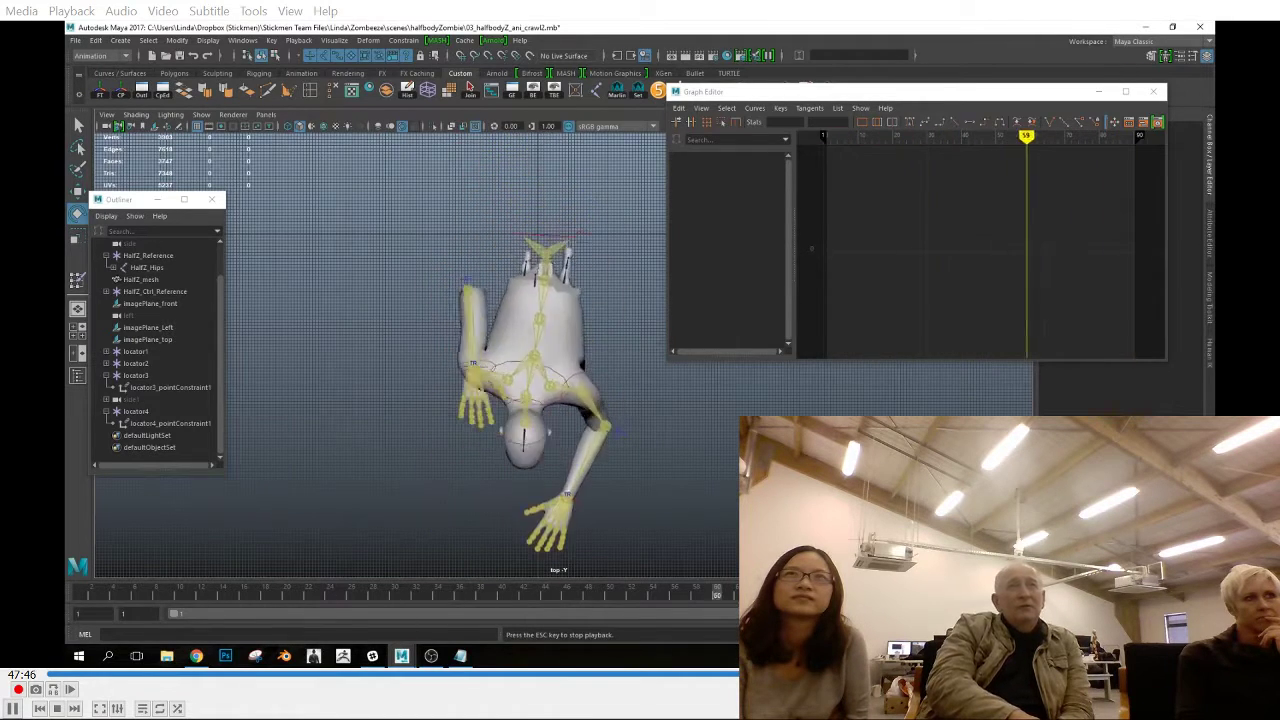
key(space)
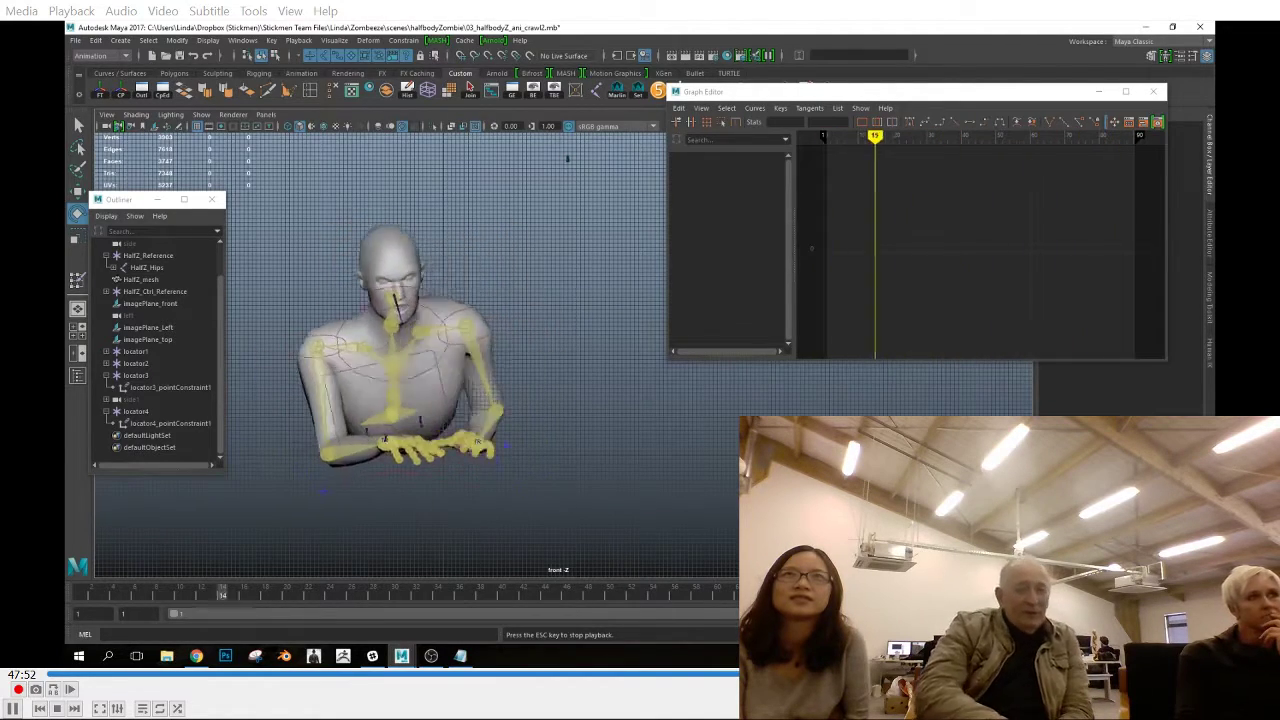
Scrub and play back the crawl in the front view, checking the chest, right shoulder and hips effectors
drag(296, 600, 546, 609)
drag(321, 613, 232, 600)
click(392, 385)
key(w)
click(394, 387)
drag(94, 598, 414, 604)
drag(220, 593, 492, 608)
key(ctrl+z)
key(alt+v)
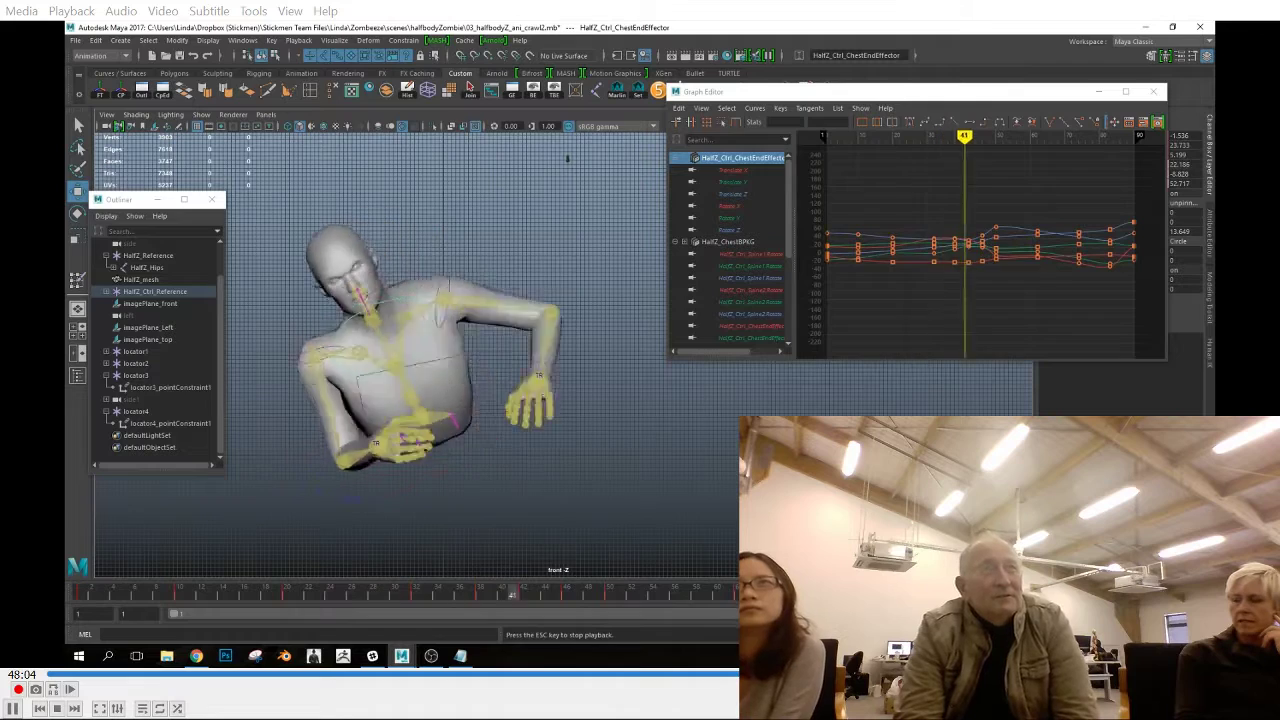
click(453, 598)
drag(453, 598, 417, 624)
click(329, 314)
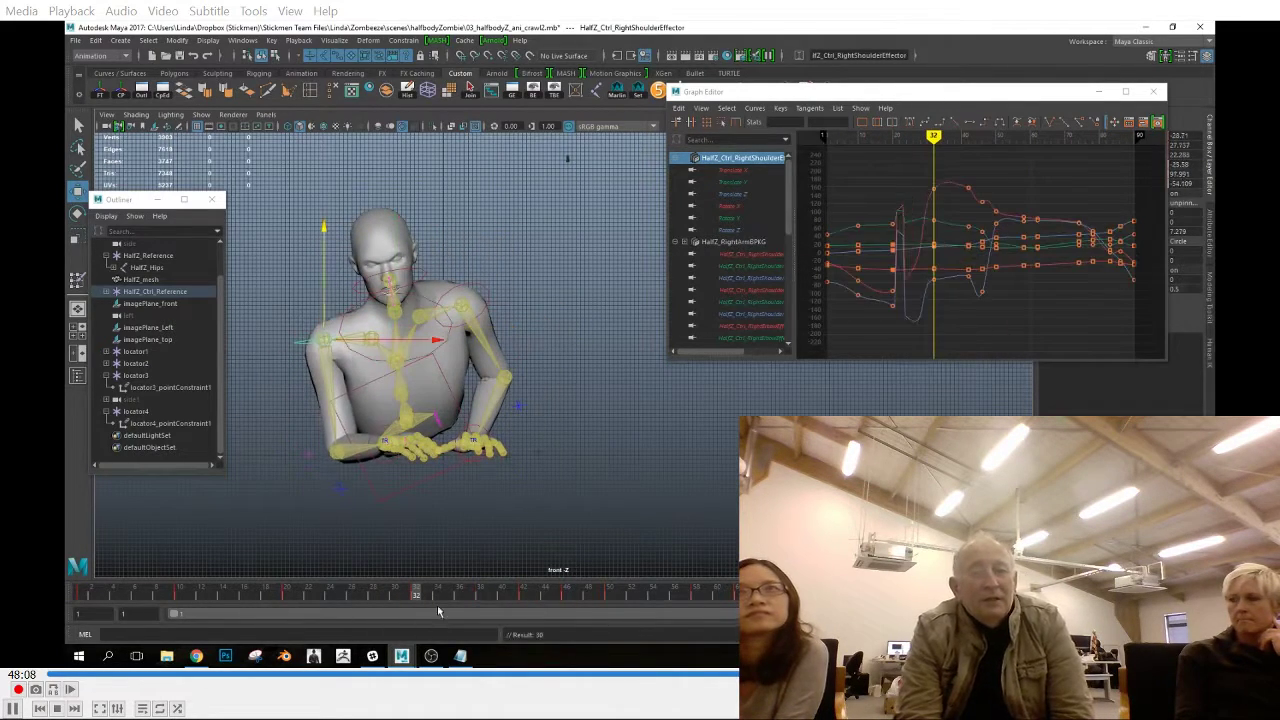
click(447, 476)
click(81, 594)
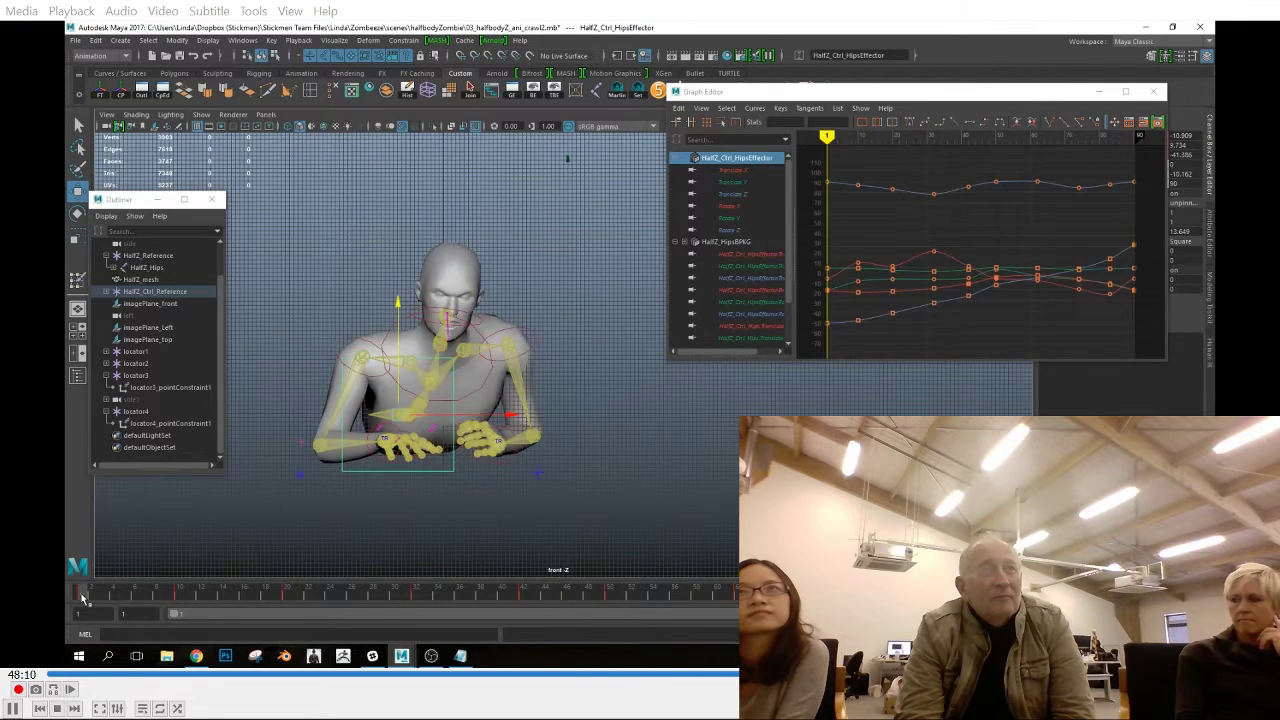
Show only the zombie mesh in the perspective view and play back the crawl
click(202, 114)
click(211, 151)
click(202, 114)
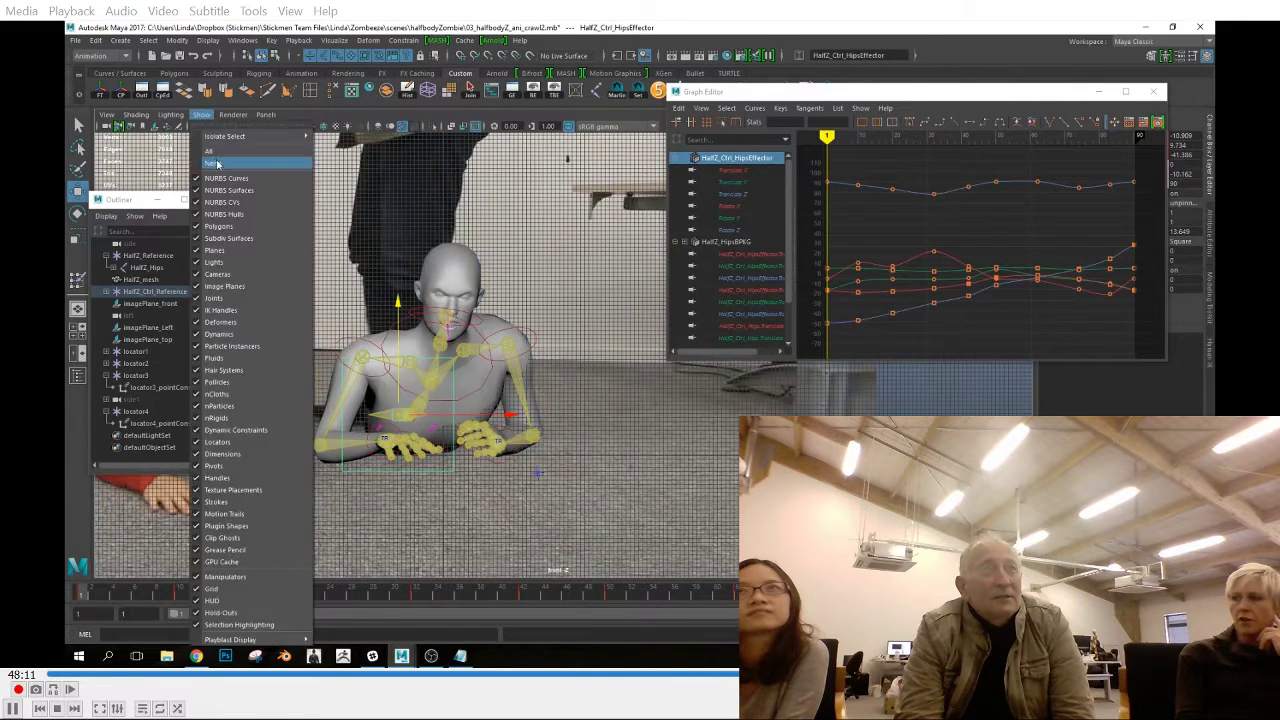
click(214, 163)
click(202, 114)
click(222, 238)
key(space)
key(space)
key(alt+v)
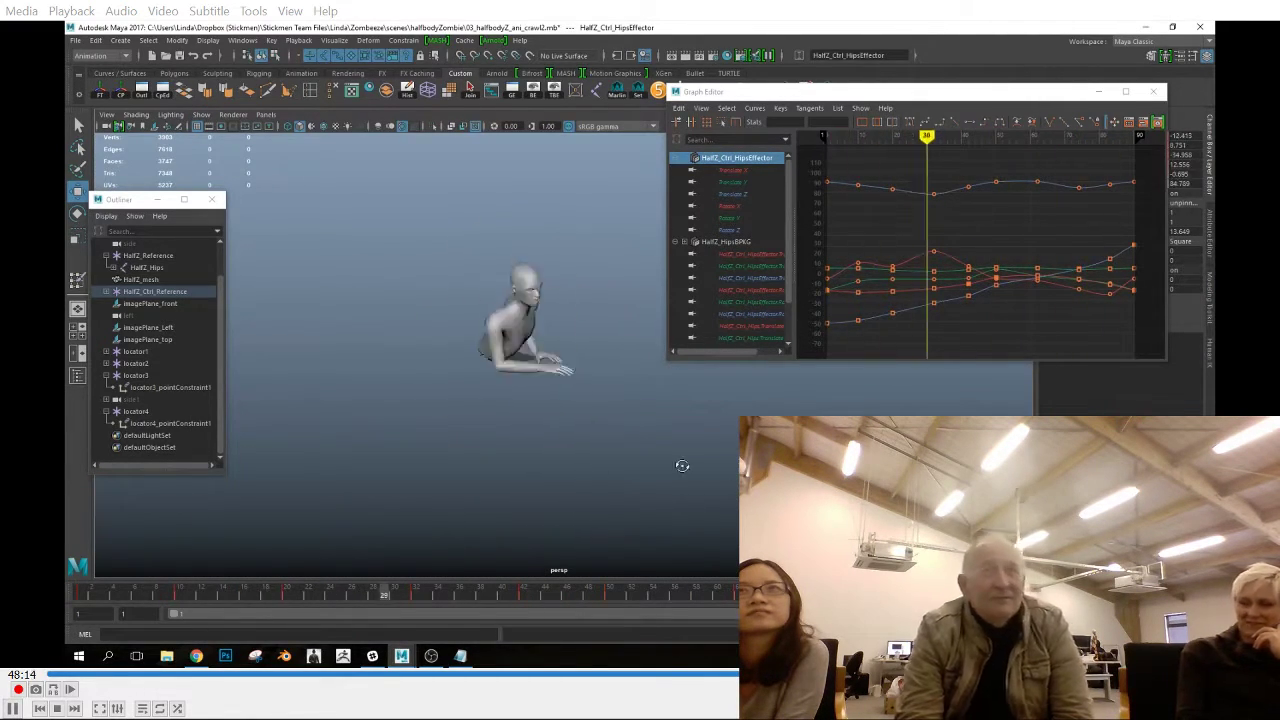
alt+drag(252, 504, 634, 492)
key(Escape)
Display the joints in the side view and key the strand joints at the torn waist on frames 1 and 90
click(202, 114)
click(222, 291)
key(f)
key(space)
key(space)
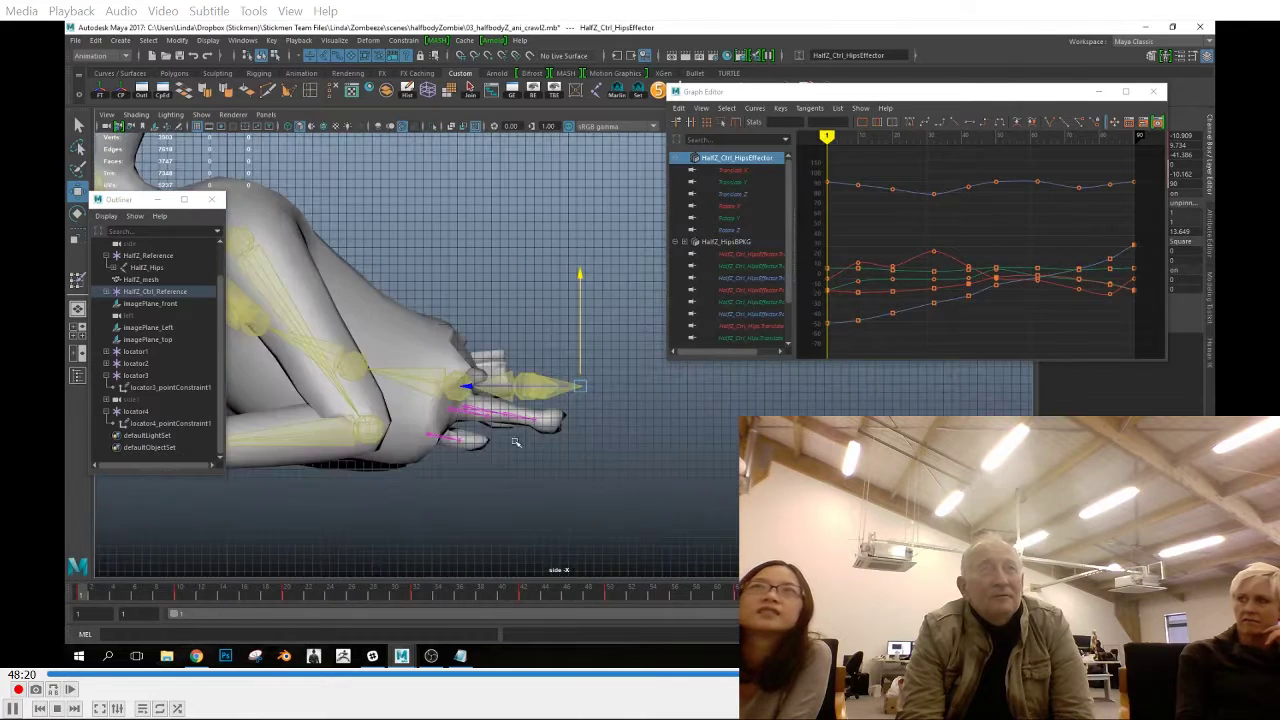
click(510, 410)
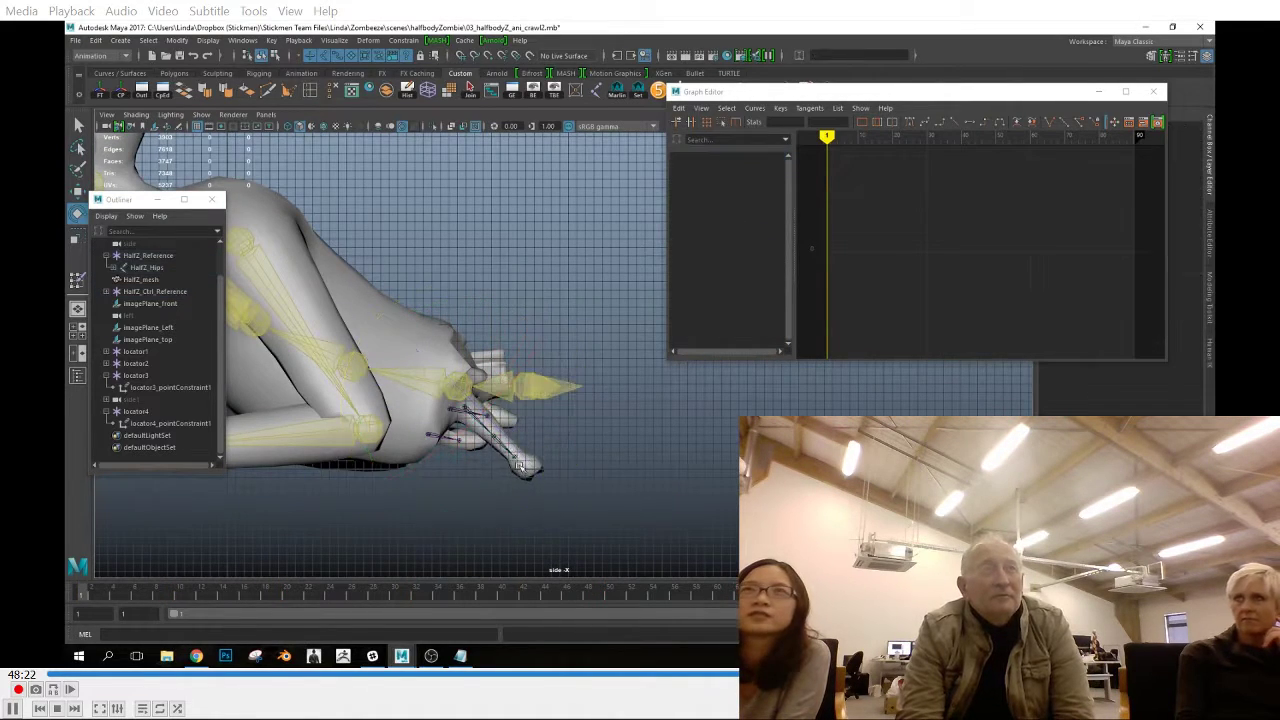
key(w)
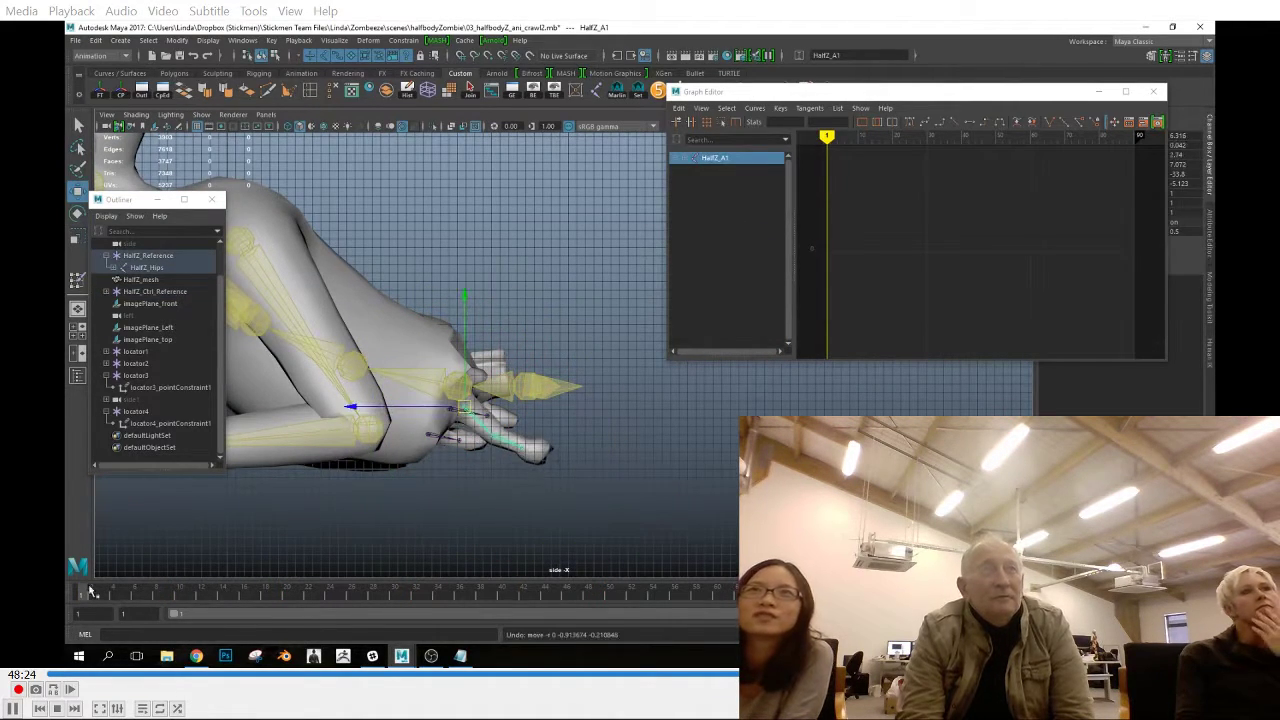
key(s)
drag(80, 595, 535, 600)
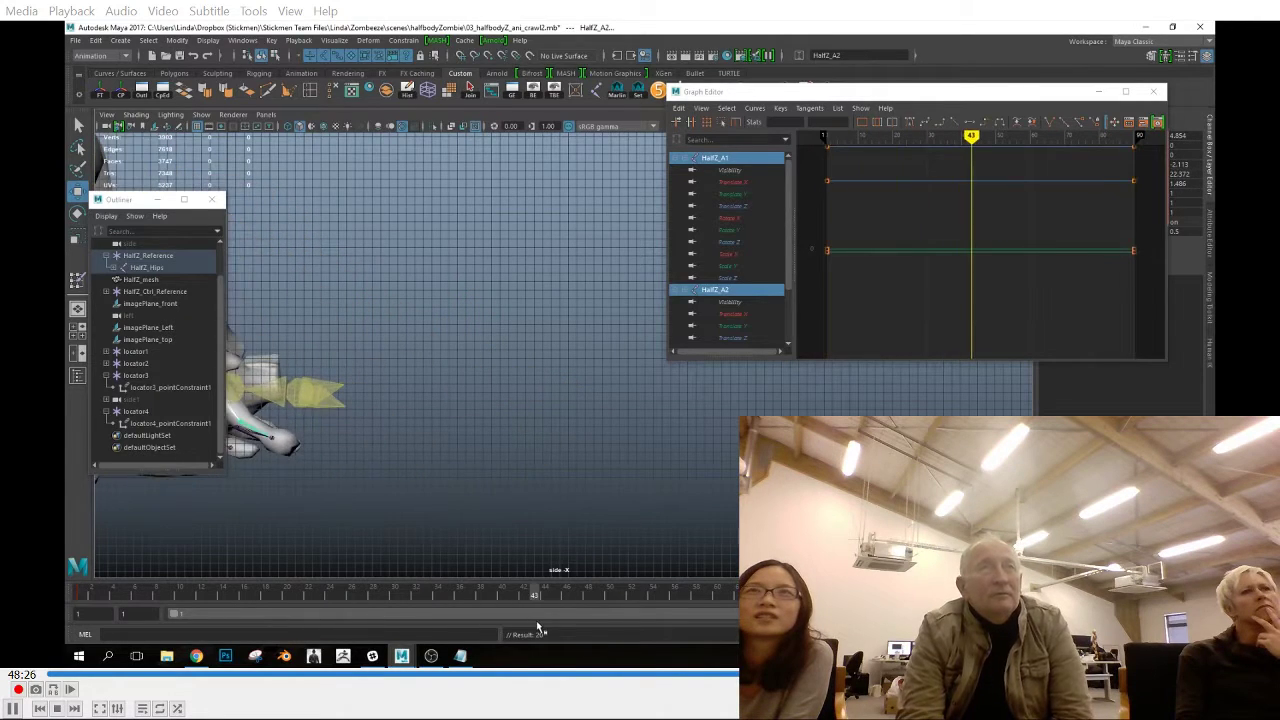
Rotate the waist strand joints at frame 12 in the top view
key(space)
scroll(583, 477, up, 5)
click(76, 596)
drag(76, 597, 200, 611)
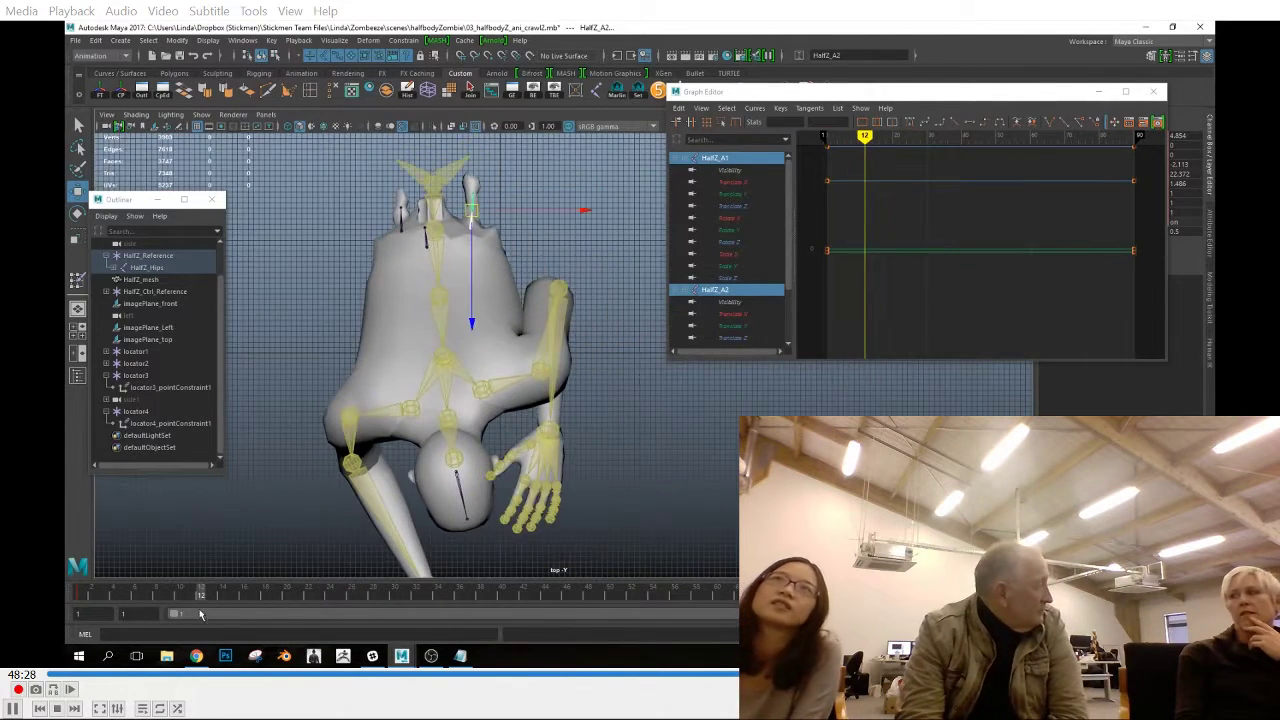
alt+middle_drag(461, 205, 470, 253)
click(470, 250)
click(470, 250)
key(e)
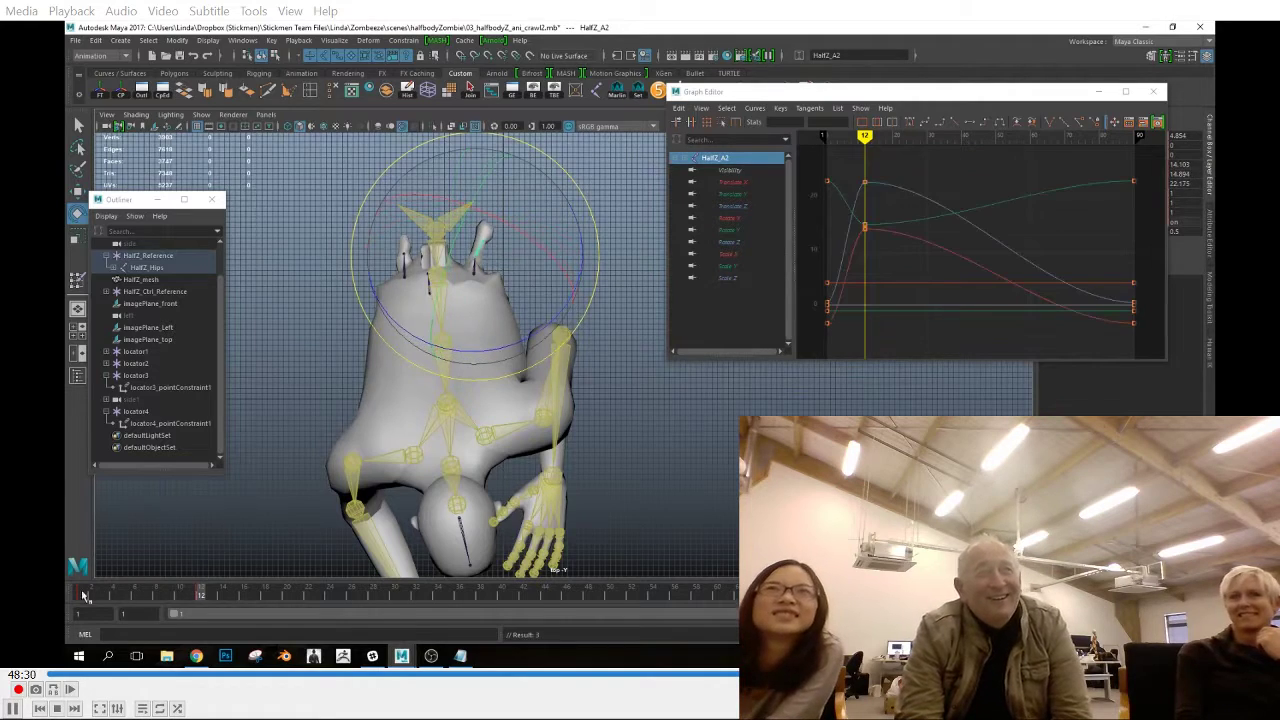
Rotate and key the waist strand joints at frame 21
mouse_move(112, 600)
mouse_down()
mouse_move(276, 605)
mouse_move(281, 618)
mouse_up()
key(shift+e)
drag(204, 598, 484, 637)
key(Up)
key(Up)
Select the waist strand joints and delete their keys at frames 21 and 12
key(Up)
key(Down)
click(500, 370)
click(506, 372)
key(Up)
click(527, 358)
click(524, 357)
click(299, 597)
key(Up)
shift+click(427, 321)
shift+click(409, 291)
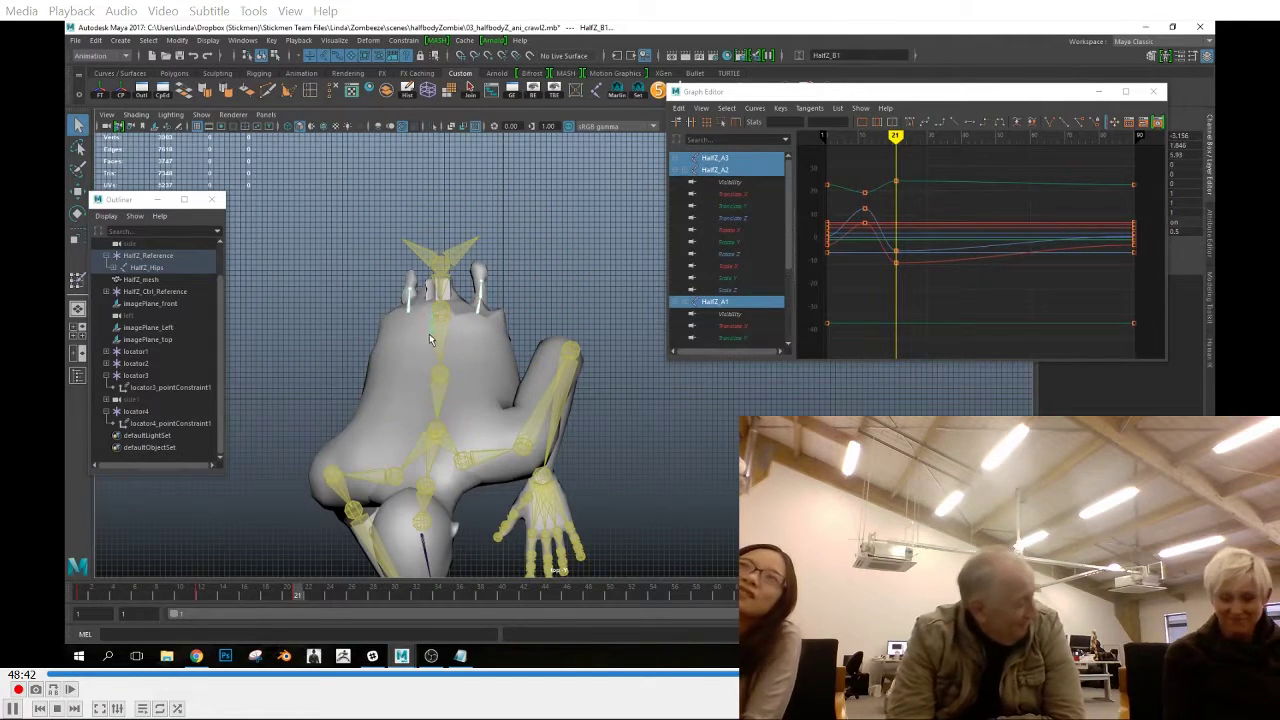
alt+drag(425, 358, 645, 453)
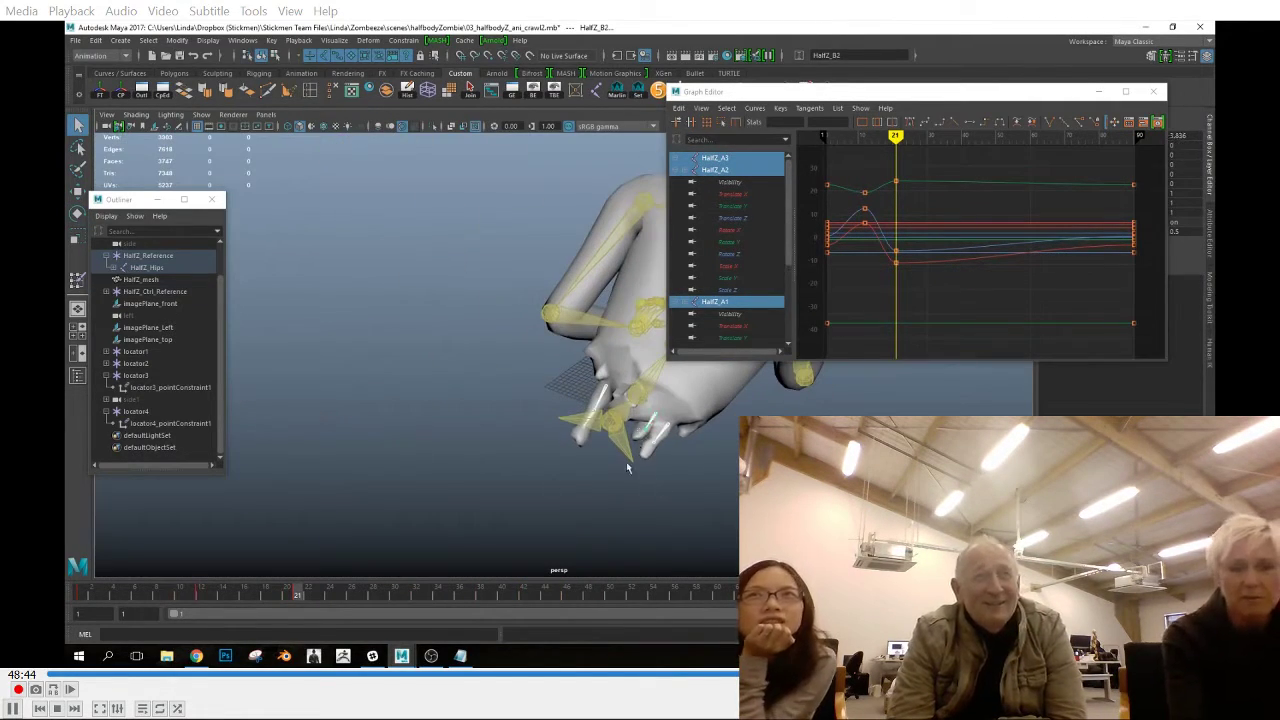
alt+drag(470, 470, 610, 432)
right_click(297, 597)
click(350, 454)
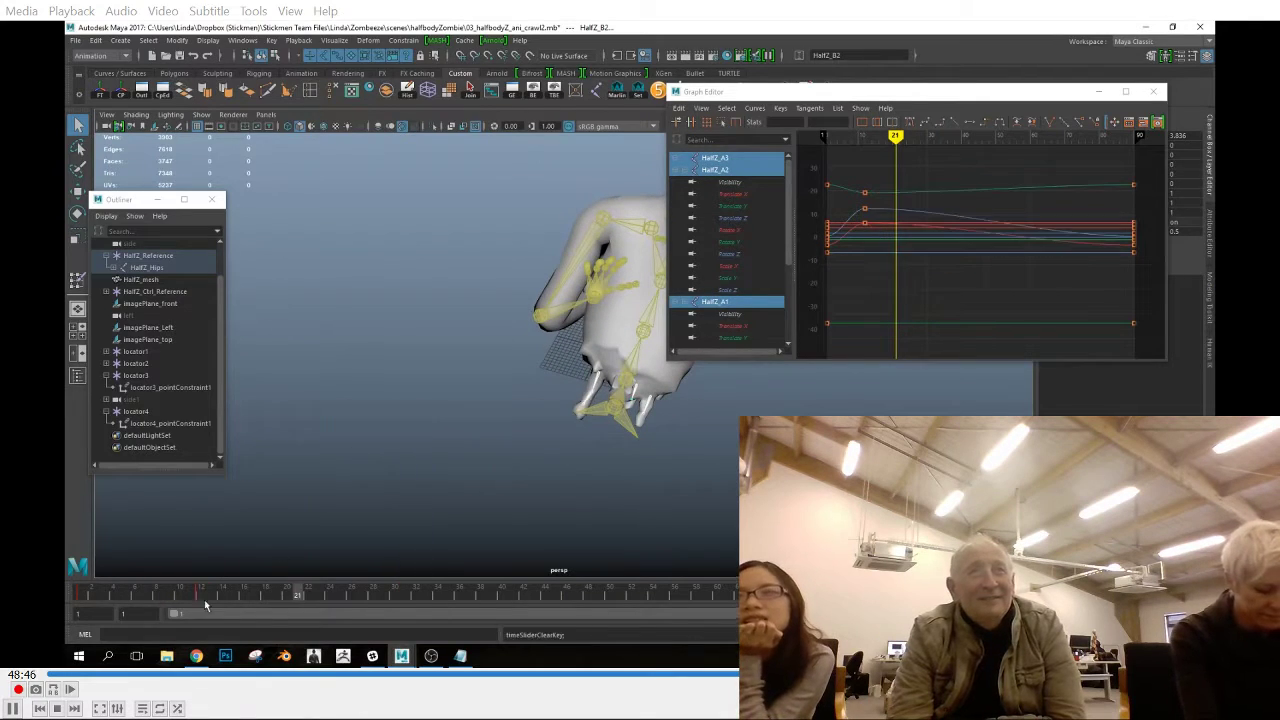
click(199, 597)
right_click(201, 596)
click(258, 455)
Key the waist strand joints on the body's existing key frames, including 10, 20, 32, 42 and 50
shift+click(516, 454)
click(178, 597)
click(286, 597)
click(415, 596)
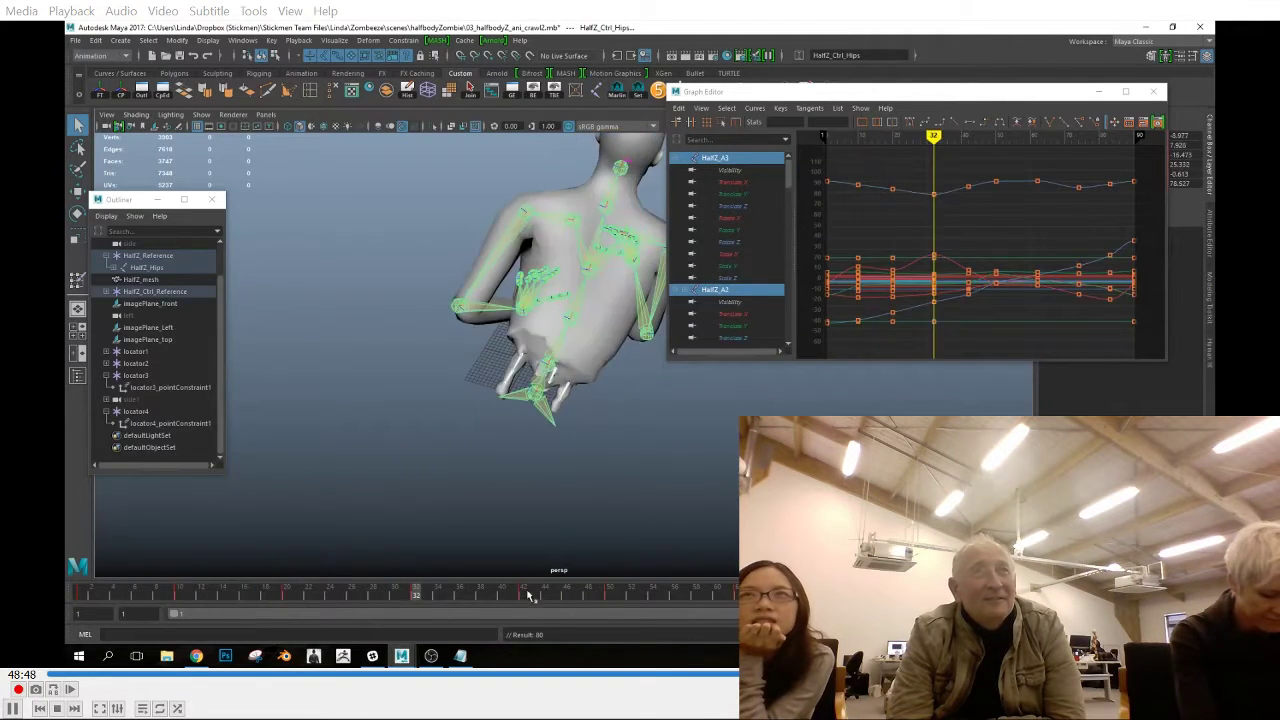
click(524, 594)
click(609, 594)
click(738, 594)
key(period)
key(period)
click(178, 595)
Rotate the waist strand joints, including HalfZ_B1, at the start of the crawl in the top view
shift+click(518, 451)
key(space)
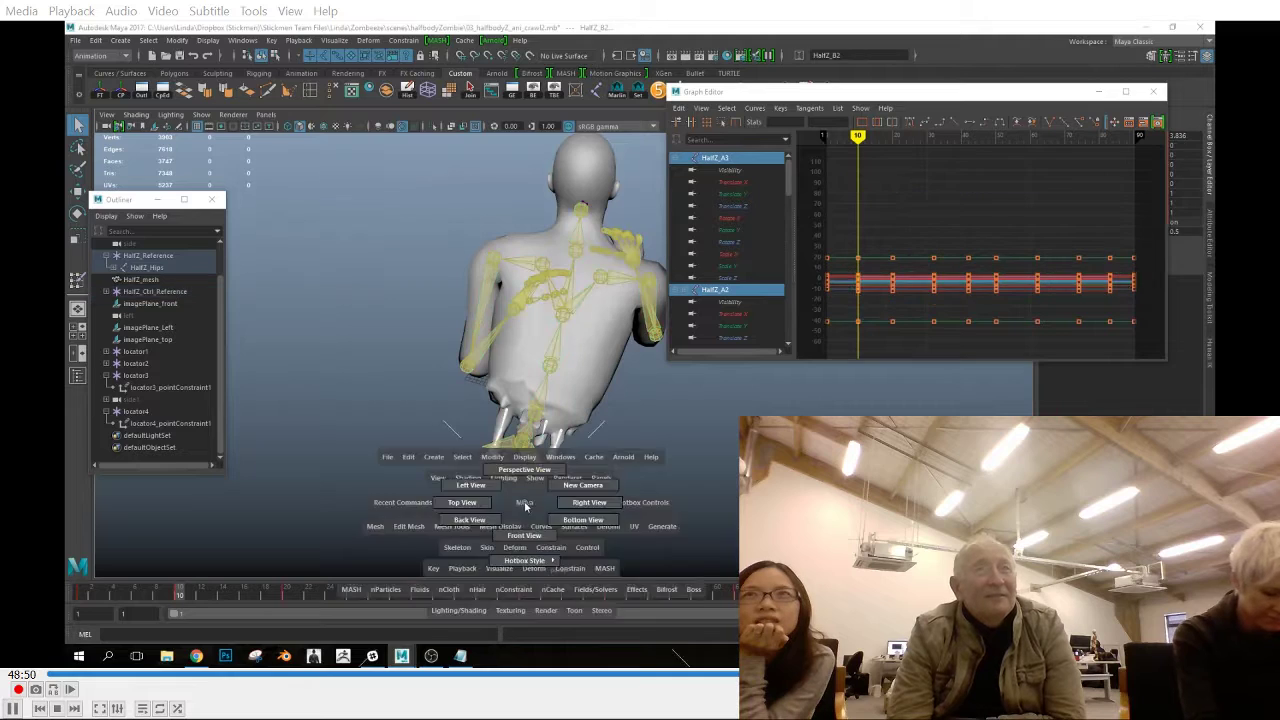
drag(526, 506, 466, 505)
drag(162, 600, 80, 603)
click(503, 283)
key(e)
click(424, 288)
click(508, 237)
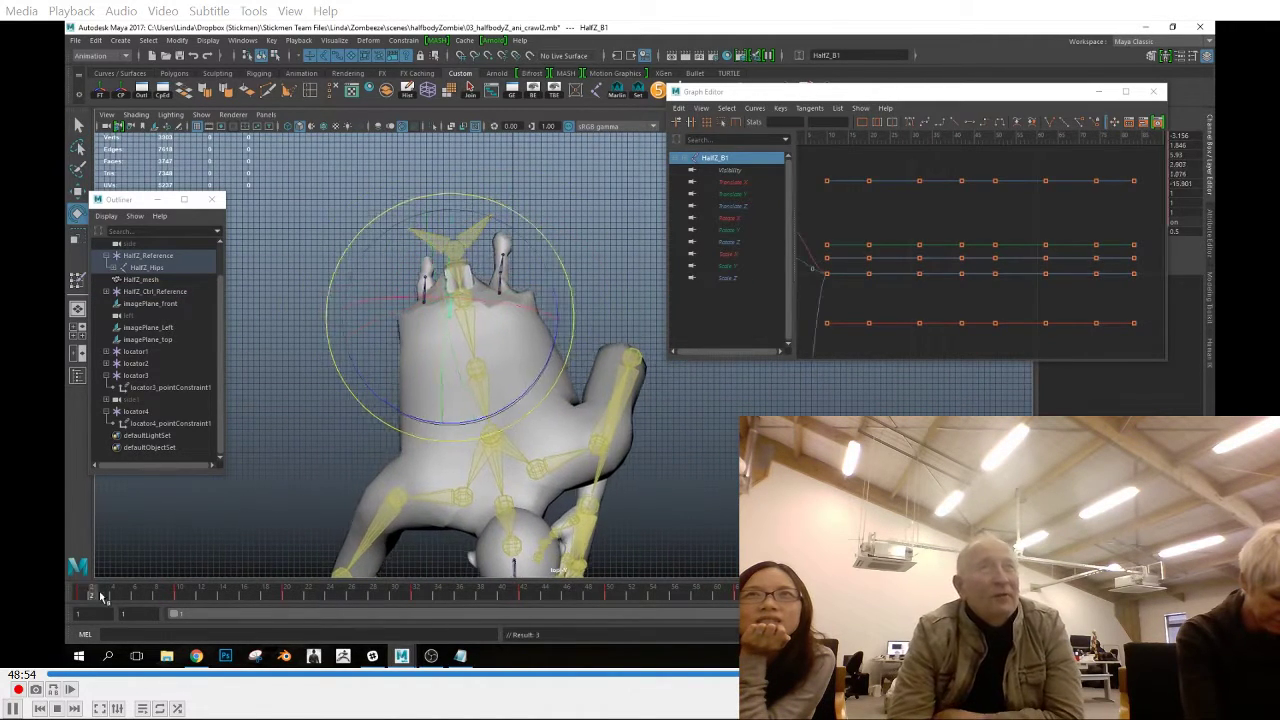
Rotate the waist strand joints at frame 10 so the strands trail the body's motion
key(period)
click(533, 265)
click(483, 284)
key(q)
shift+click(483, 302)
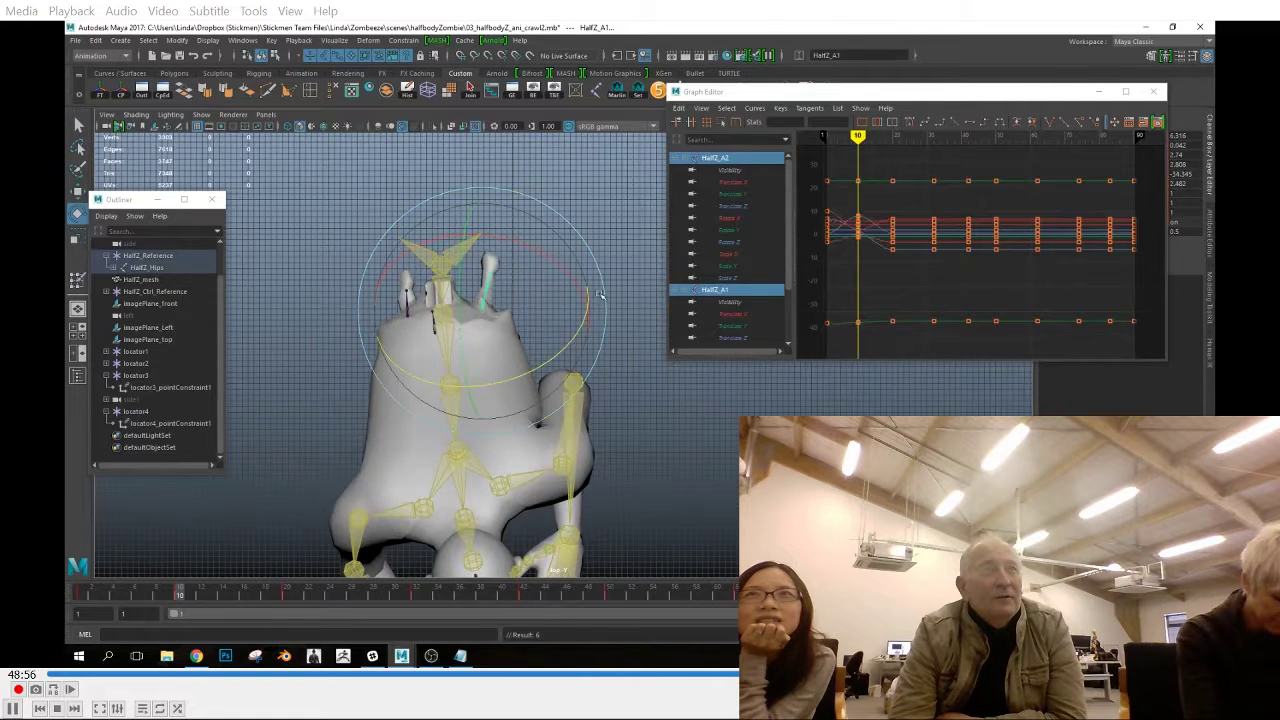
drag(572, 333, 551, 346)
click(549, 344)
click(407, 304)
drag(320, 350, 330, 330)
click(331, 329)
drag(435, 321, 441, 331)
Hide the character's control rig through the HumanIK controls, and rotate and key another waist strand joint
click(1210, 352)
drag(960, 92, 834, 88)
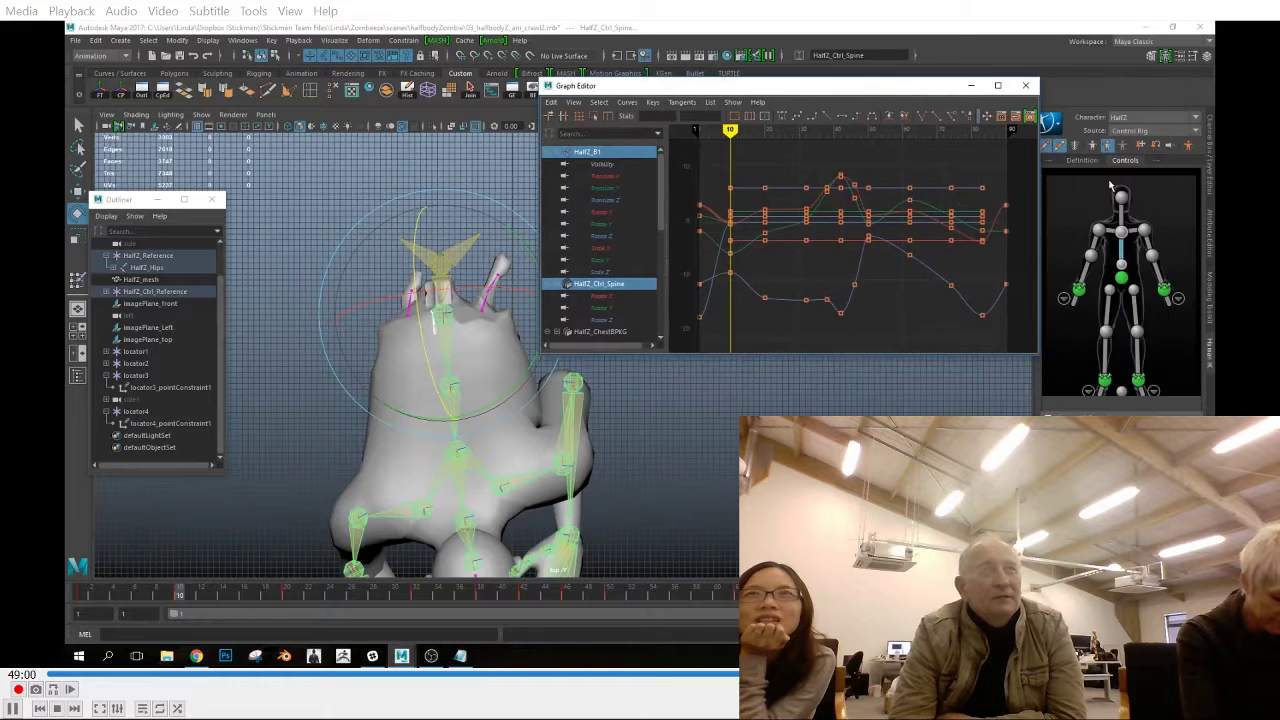
click(1058, 146)
drag(660, 88, 687, 70)
key(shift+e)
drag(555, 371, 560, 406)
click(524, 298)
click(490, 294)
Rotate the joints of each waist strand at frame 32
drag(114, 594, 416, 618)
alt+middle_drag(610, 450, 591, 401)
drag(597, 403, 590, 416)
click(508, 302)
click(438, 366)
click(446, 305)
click(411, 344)
drag(534, 322, 527, 368)
key(Down)
key(Up)
drag(535, 377, 537, 362)
Rotate the waist strand joints at frame 42, including the parents of the selected joints
drag(406, 598, 527, 609)
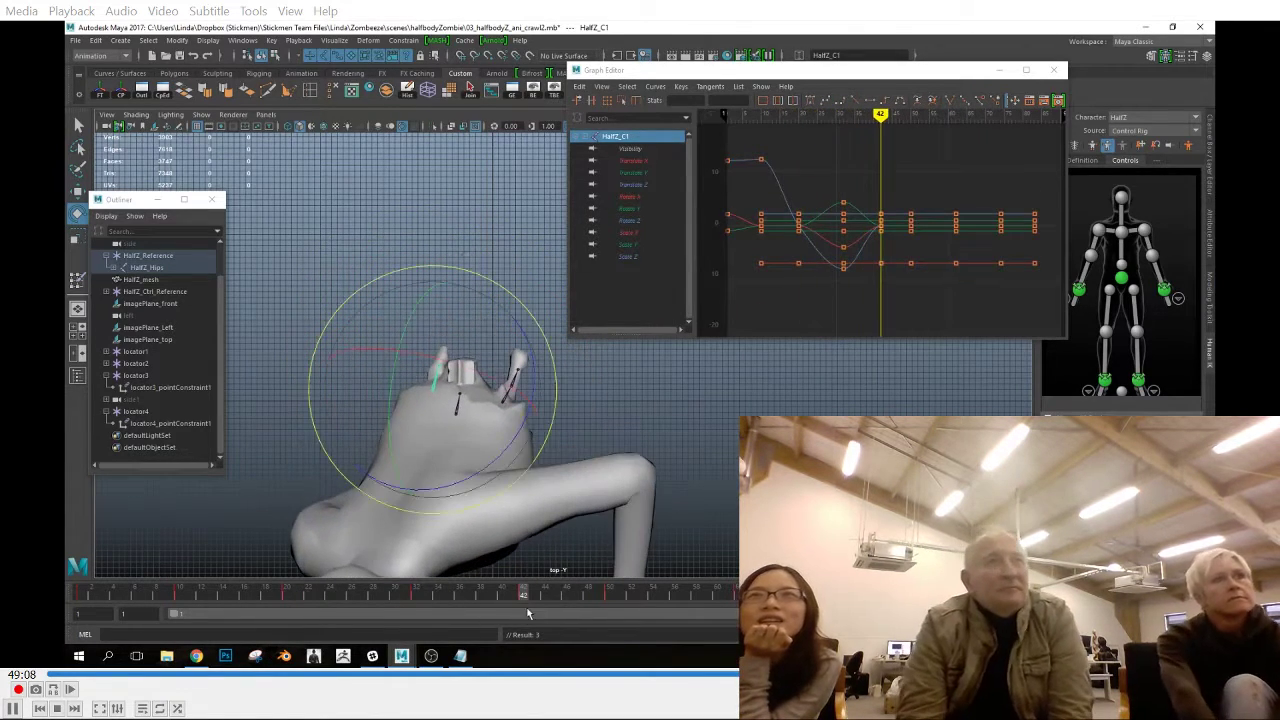
click(560, 390)
drag(551, 457, 633, 404)
click(516, 368)
key(Up)
drag(625, 425, 570, 424)
click(458, 402)
key(Down)
Rotate the parent and child joints of the waist strands at frame 50
drag(529, 604, 611, 620)
key(Up)
drag(580, 497, 586, 486)
click(527, 442)
drag(648, 447, 648, 440)
key(Down)
mouse_move(648, 448)
mouse_down()
mouse_move(648, 427)
mouse_move(652, 438)
mouse_up()
key(Down)
Scrub between frames 42 and 50 and refine the middle waist strand's rotation at frame 50
drag(533, 596, 611, 603)
click(450, 436)
drag(571, 462, 573, 448)
key(Down)
drag(573, 442, 575, 428)
Rotate the waist strand joints at frame 74
drag(602, 610, 867, 608)
key(Up)
drag(503, 433, 494, 451)
click(463, 367)
drag(577, 429, 579, 442)
key(Up)
click(416, 388)
click(418, 390)
Rotate the waist strand joints, including HalfZ_A1, at frame 83
drag(808, 605, 966, 605)
click(440, 412)
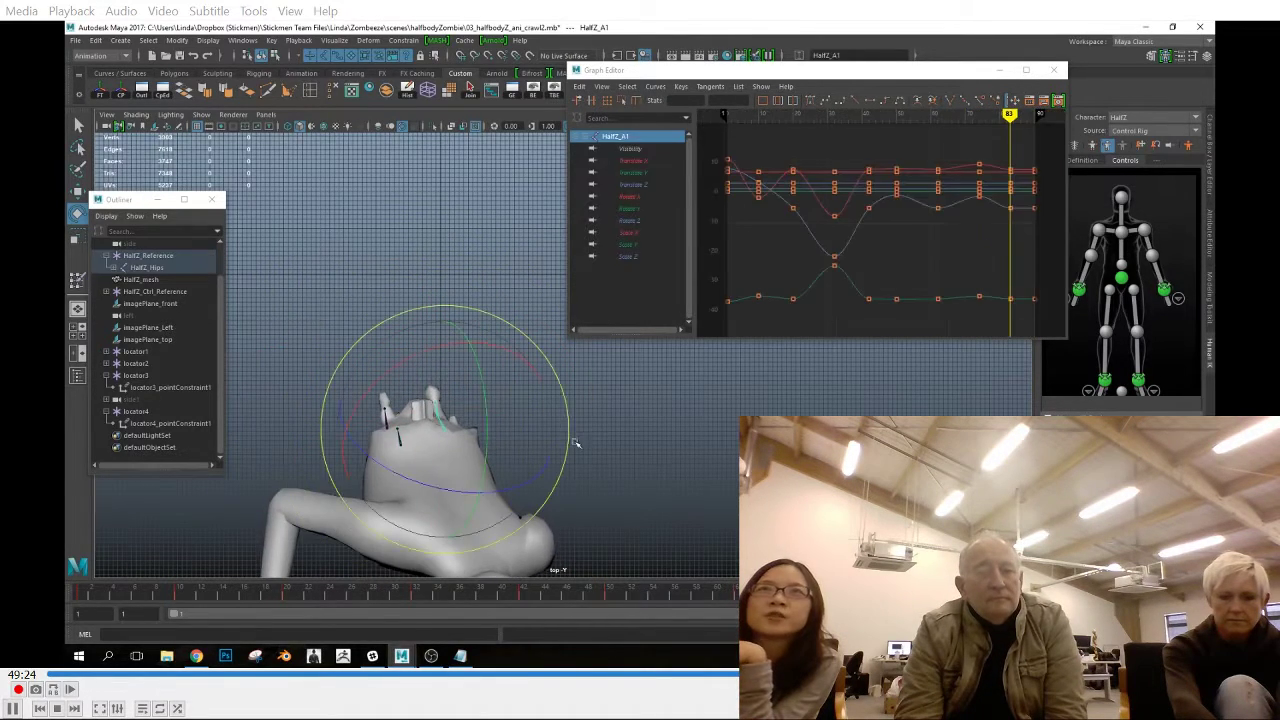
click(387, 421)
key(Down)
drag(505, 387, 522, 462)
click(387, 421)
key(Down)
click(450, 440)
Copy the keys of all the waist strand joints from frame 1 and paste them at frame 90
drag(966, 605, 1040, 605)
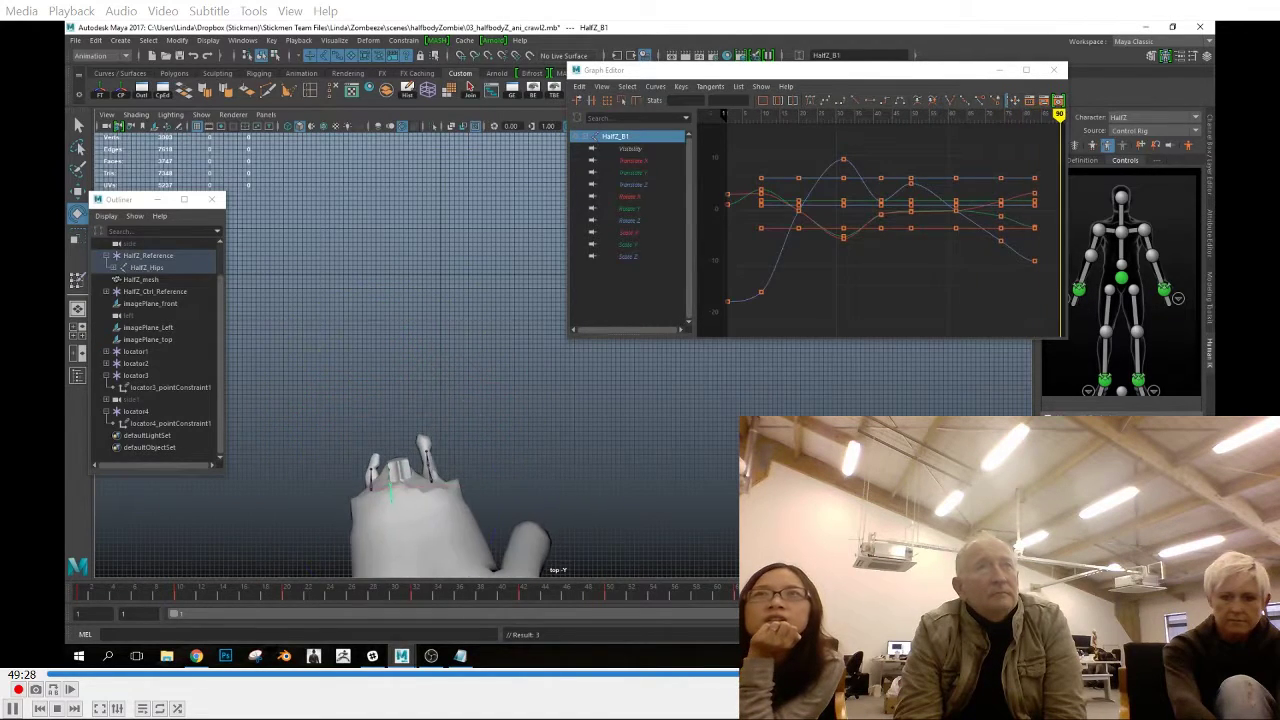
key(q)
click(373, 480)
shift+click(390, 493)
shift+click(430, 469)
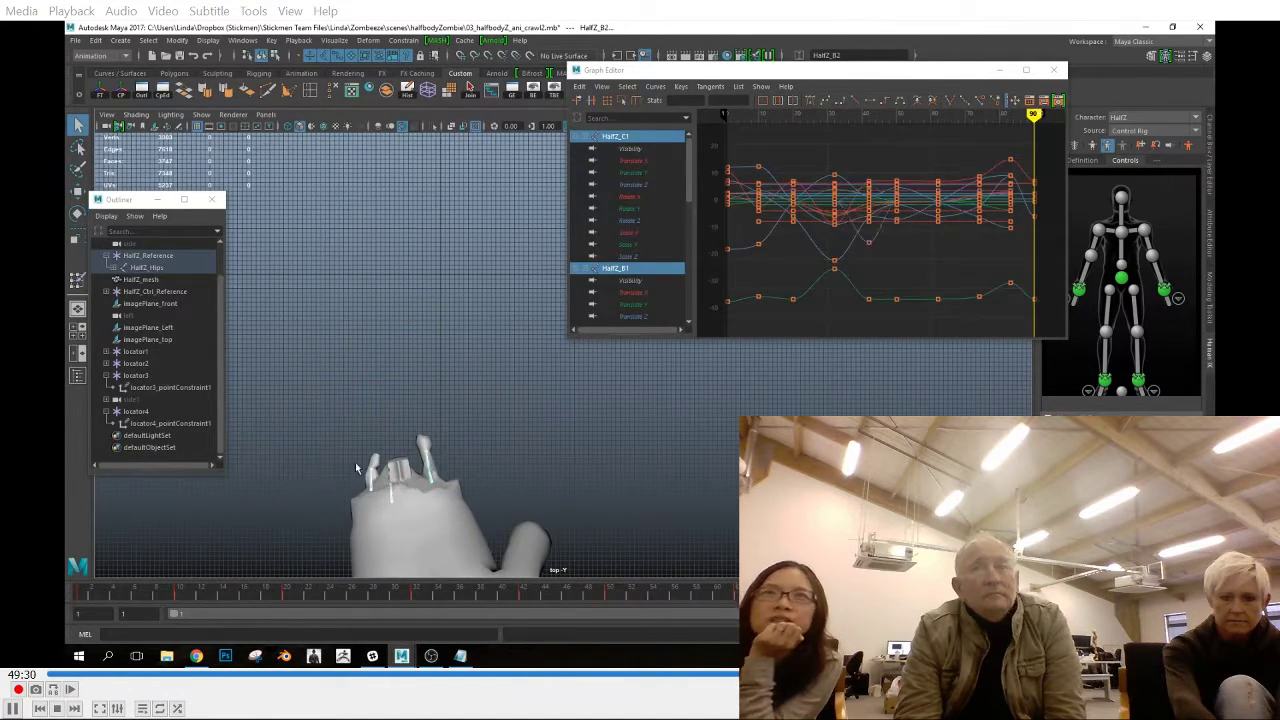
shift+click(377, 464)
shift+click(422, 445)
click(83, 592)
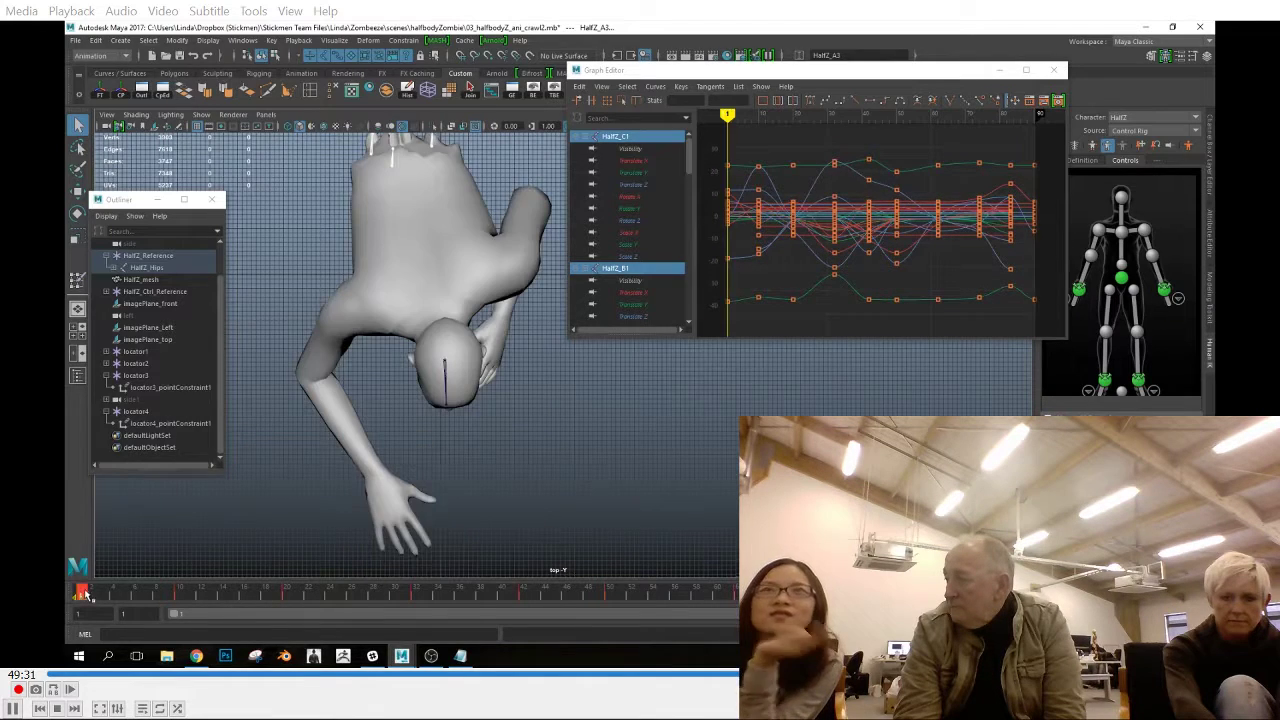
right_click(84, 592)
click(108, 426)
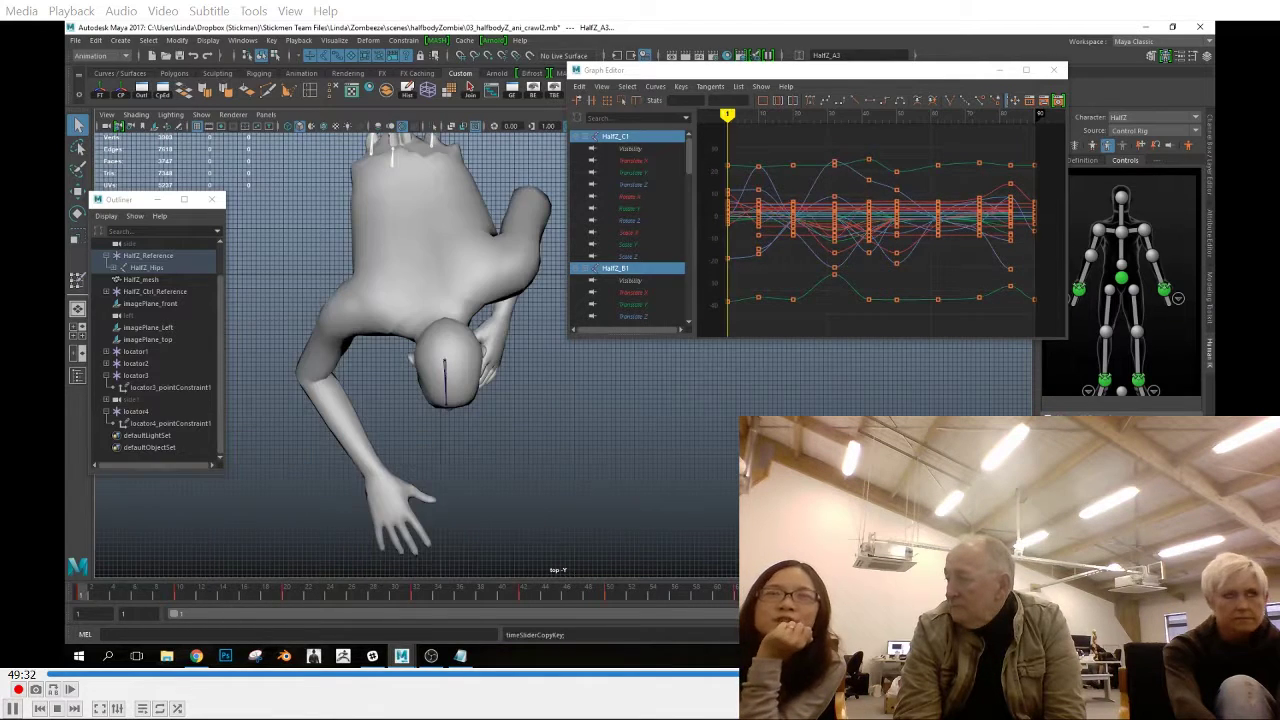
click(1038, 592)
right_click(1038, 592)
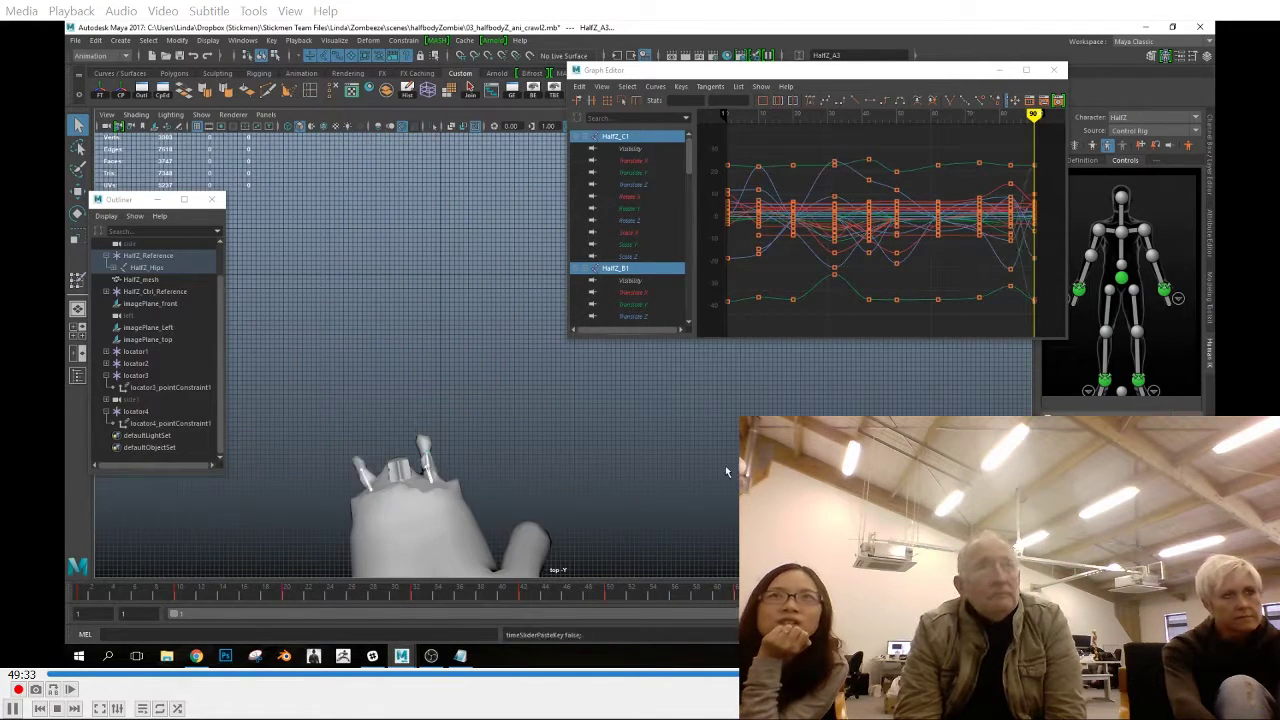
click(83, 592)
scroll(671, 431, down, 4)
alt+middle_drag(671, 431, 663, 480)
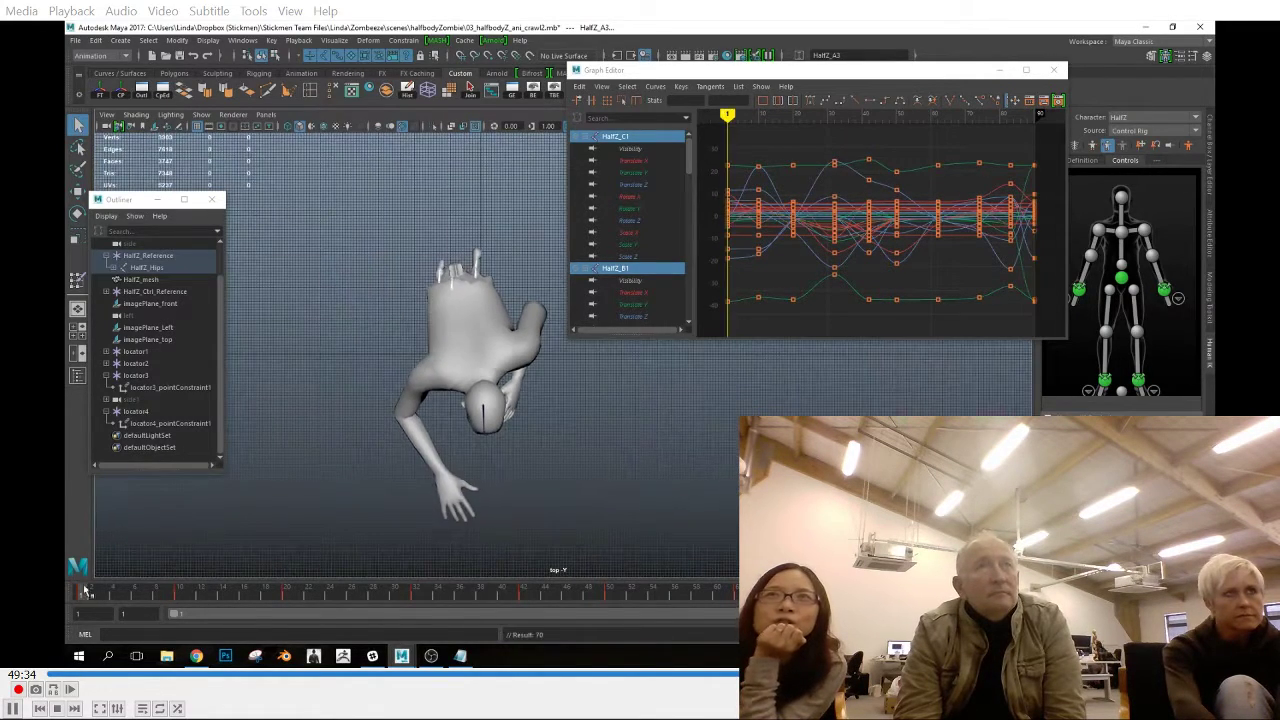
right_click(81, 592)
click(106, 426)
click(1038, 592)
In the side view, rotate HalfZ_A1 and its child joints at frame 10
key(space)
key(space)
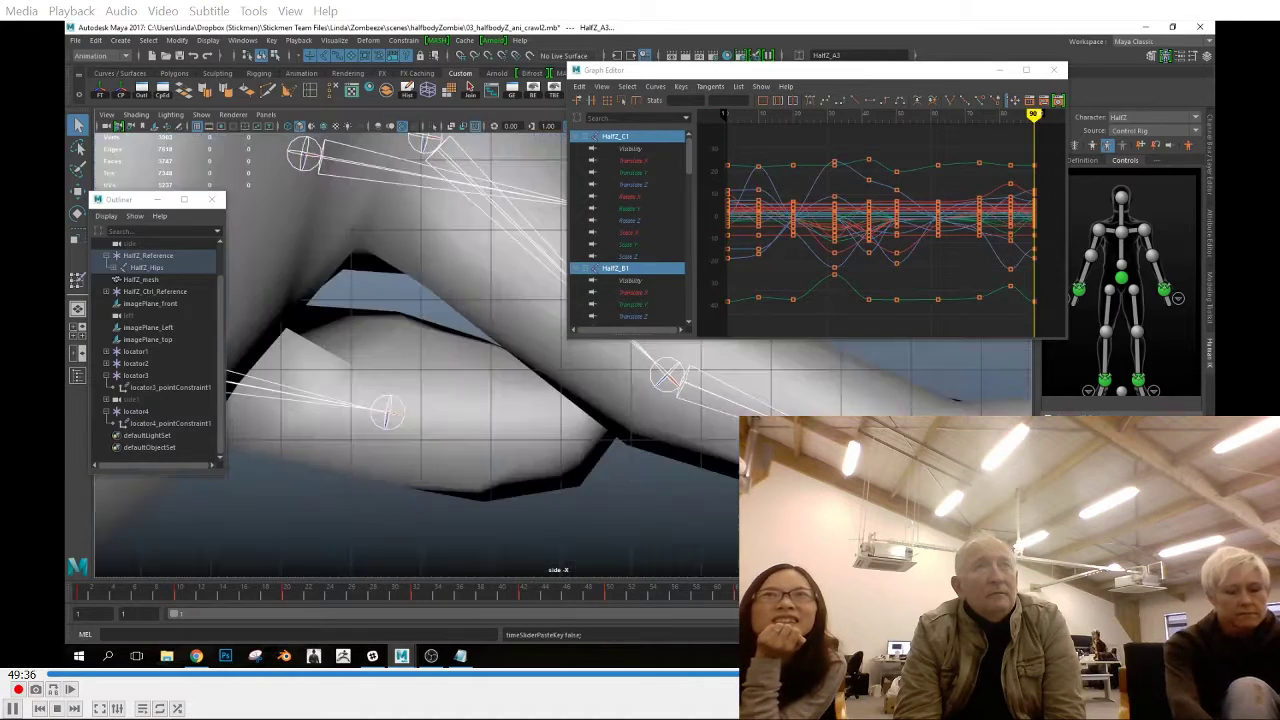
scroll(480, 380, down, 5)
drag(154, 592, 83, 595)
click(179, 593)
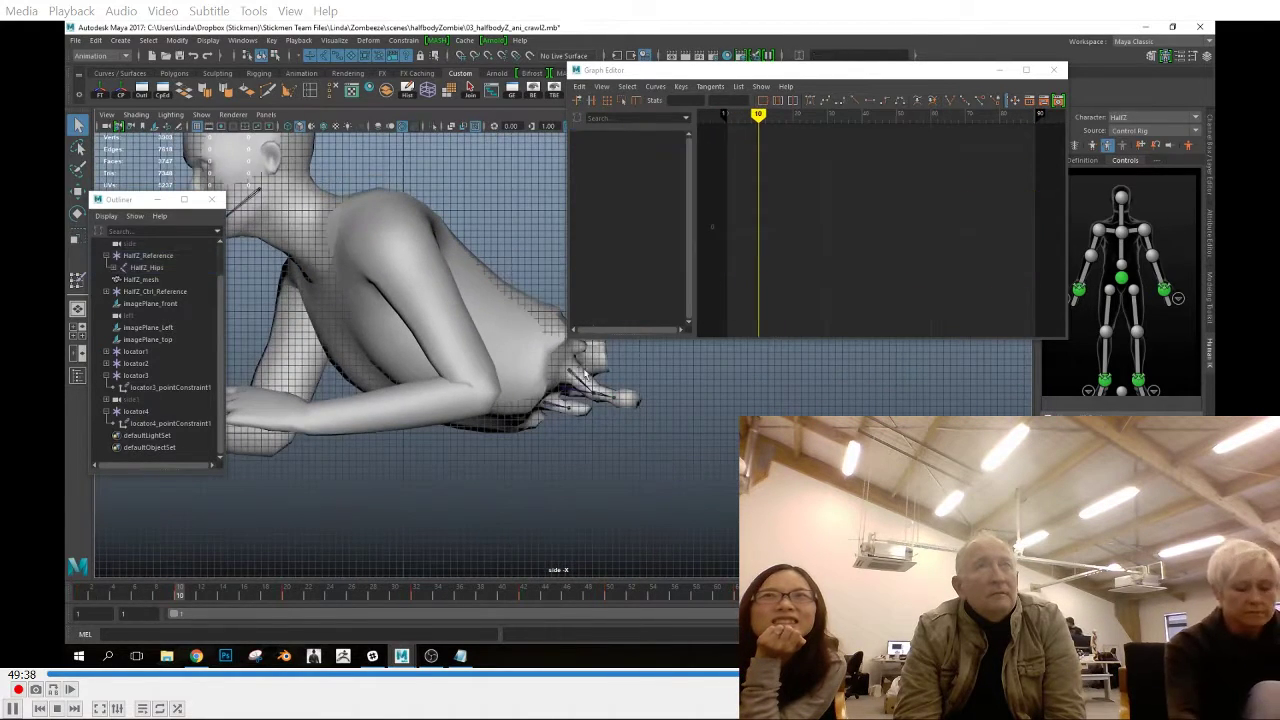
click(588, 384)
key(e)
drag(686, 409, 690, 398)
key(Down)
drag(706, 440, 735, 418)
key(Down)
key(Up)
key(Up)
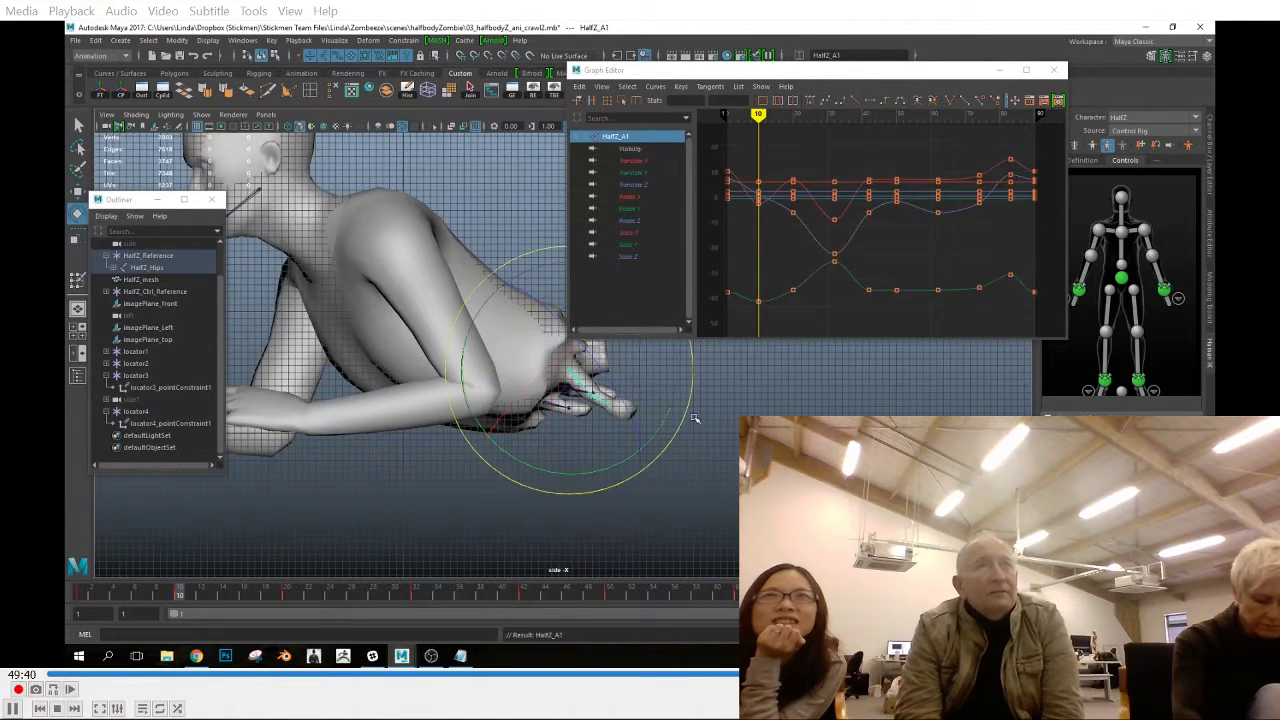
drag(180, 596, 180, 617)
drag(670, 438, 651, 531)
Rotate the joints of the other waist strands at frame 10
click(599, 393)
key(Up)
key(Down)
click(729, 502)
click(582, 422)
key(Up)
drag(648, 473, 675, 476)
key(Down)
key(Up)
Adjust the rotation of the waist strand joints at frame 1 in the side view
mouse_move(94, 597)
mouse_down()
mouse_move(171, 614)
mouse_move(82, 612)
mouse_up()
key(Down)
mouse_move(674, 461)
mouse_down()
mouse_move(663, 478)
mouse_move(682, 490)
mouse_move(669, 470)
mouse_move(686, 472)
mouse_up()
click(718, 494)
click(593, 389)
click(722, 478)
click(622, 410)
key(Up)
key(Down)
Rotate the parent and child joints of the first waist strand at frame 20
drag(88, 597, 289, 602)
key(Up)
drag(611, 456, 615, 452)
key(Down)
drag(640, 471, 646, 466)
key(Down)
click(672, 482)
Rotate the joints of the remaining waist strands at frame 20 and key their rotation
click(518, 426)
drag(558, 526, 564, 522)
key(Down)
click(533, 400)
drag(624, 448, 596, 493)
key(Down)
key(shift+e)
Adjust the waist strand joints' rotation at frame 32
drag(327, 597, 417, 615)
key(Up)
drag(563, 467, 541, 466)
click(590, 478)
click(433, 406)
click(590, 478)
click(458, 366)
key(Down)
Rotate the waist strand joints at frame 42 and key their rotation, including HalfZ_A2
drag(290, 597, 527, 637)
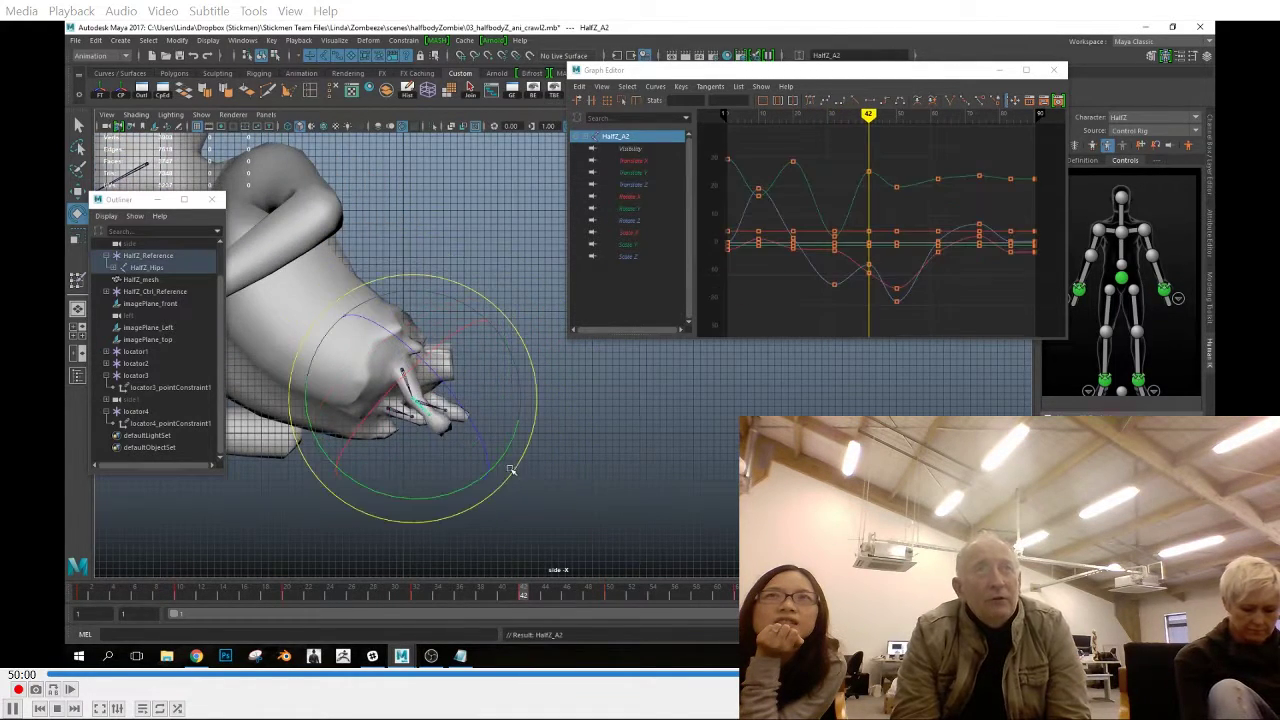
key(shift+e)
click(582, 476)
click(390, 411)
key(Down)
drag(517, 497, 523, 488)
key(shift+e)
Rotate the waist strand joints at frame 50 and key the rotation of HalfZ_C1
drag(425, 597, 617, 632)
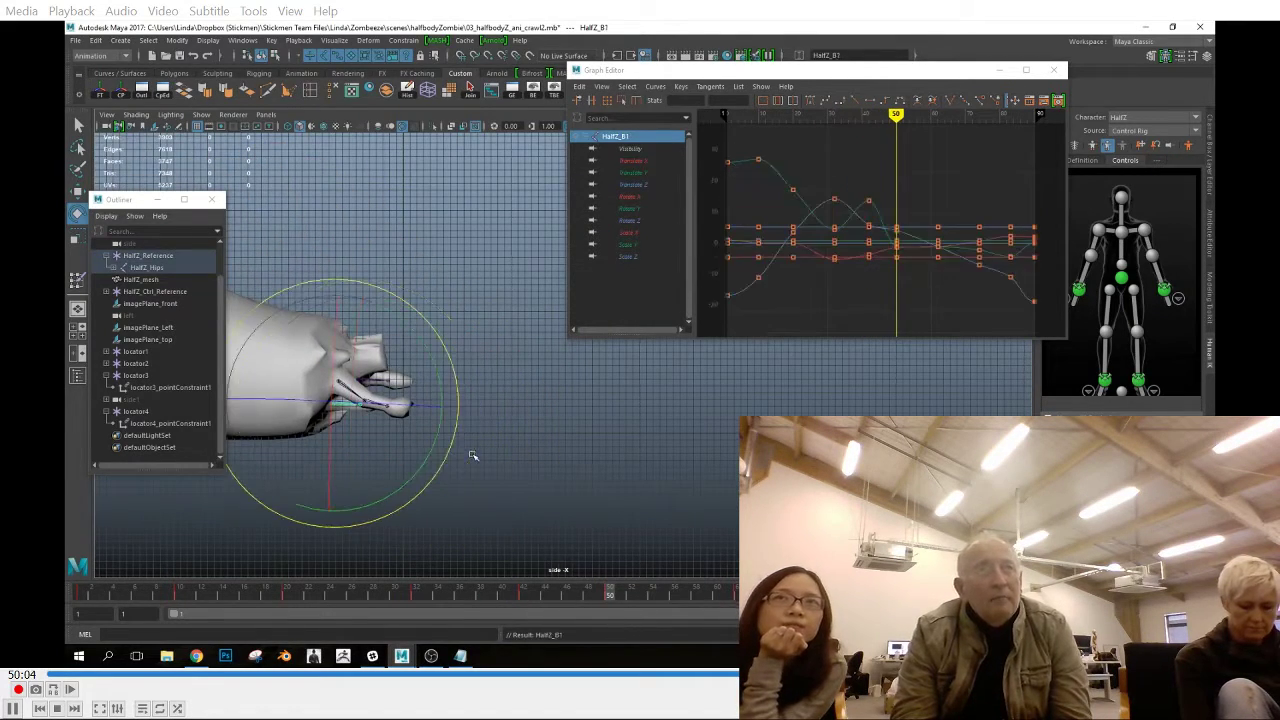
click(510, 473)
click(352, 391)
drag(446, 438, 437, 458)
key(Down)
click(523, 466)
click(367, 376)
key(shift+e)
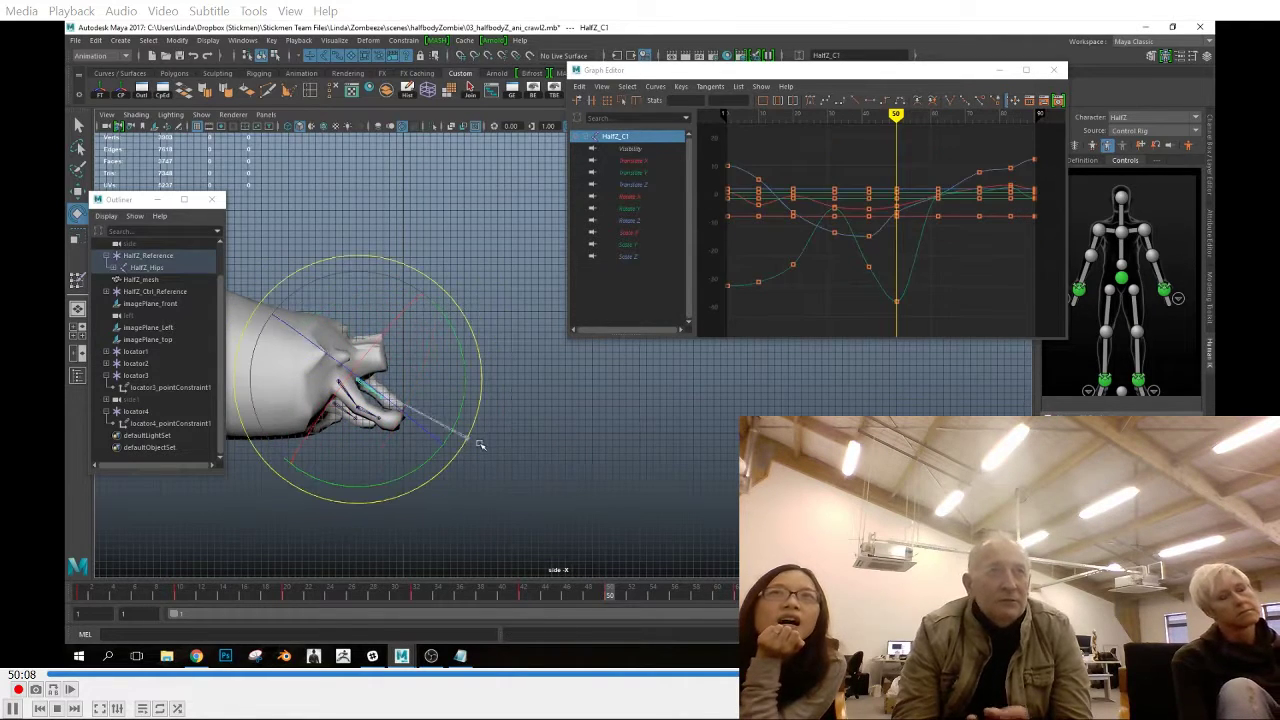
Rotate the waist strand joints at frame 62
drag(618, 612, 726, 633)
drag(418, 440, 404, 498)
click(480, 485)
click(310, 416)
click(470, 498)
click(322, 400)
drag(400, 445, 440, 476)
click(452, 488)
click(340, 424)
Rotate the parent and child joints of the waist strands at frame 74 in the side view
drag(638, 594, 873, 598)
alt+middle_drag(460, 501, 686, 508)
key(Up)
key(Up)
drag(563, 471, 617, 420)
key(Down)
key(ctrl+z)
key(ctrl+z)
key(Down)
key(Down)
click(634, 454)
click(480, 391)
key(Down)
click(620, 436)
click(455, 411)
Rotate the waist strand joints at frame 83 in the side view
key(Down)
drag(586, 466, 580, 482)
drag(806, 597, 966, 597)
click(408, 412)
key(Down)
key(Down)
drag(517, 464, 489, 461)
click(569, 474)
click(412, 380)
click(500, 440)
click(416, 410)
Select all the waist strand joints and paste their updated frame 1 keys over frame 90 to close the loop
drag(966, 597, 1042, 597)
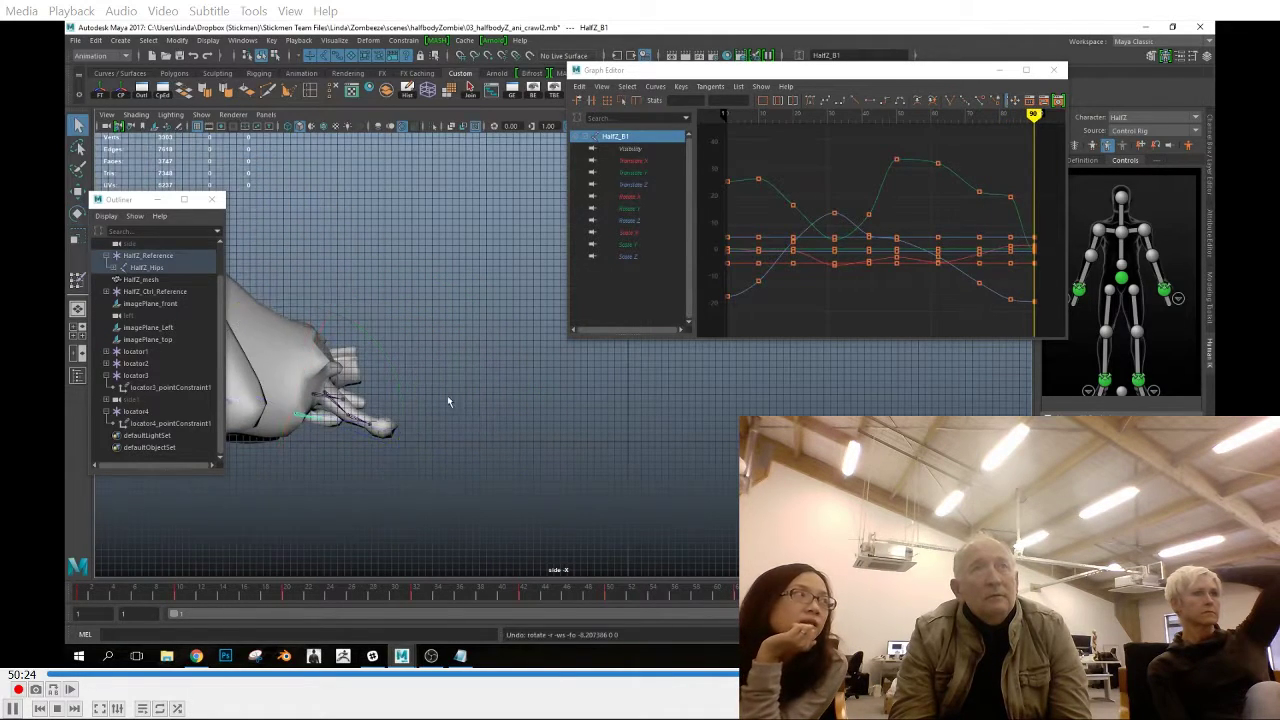
alt+middle_drag(448, 401, 576, 412)
shift+click(464, 409)
shift+click(458, 417)
shift+click(478, 424)
shift+click(499, 435)
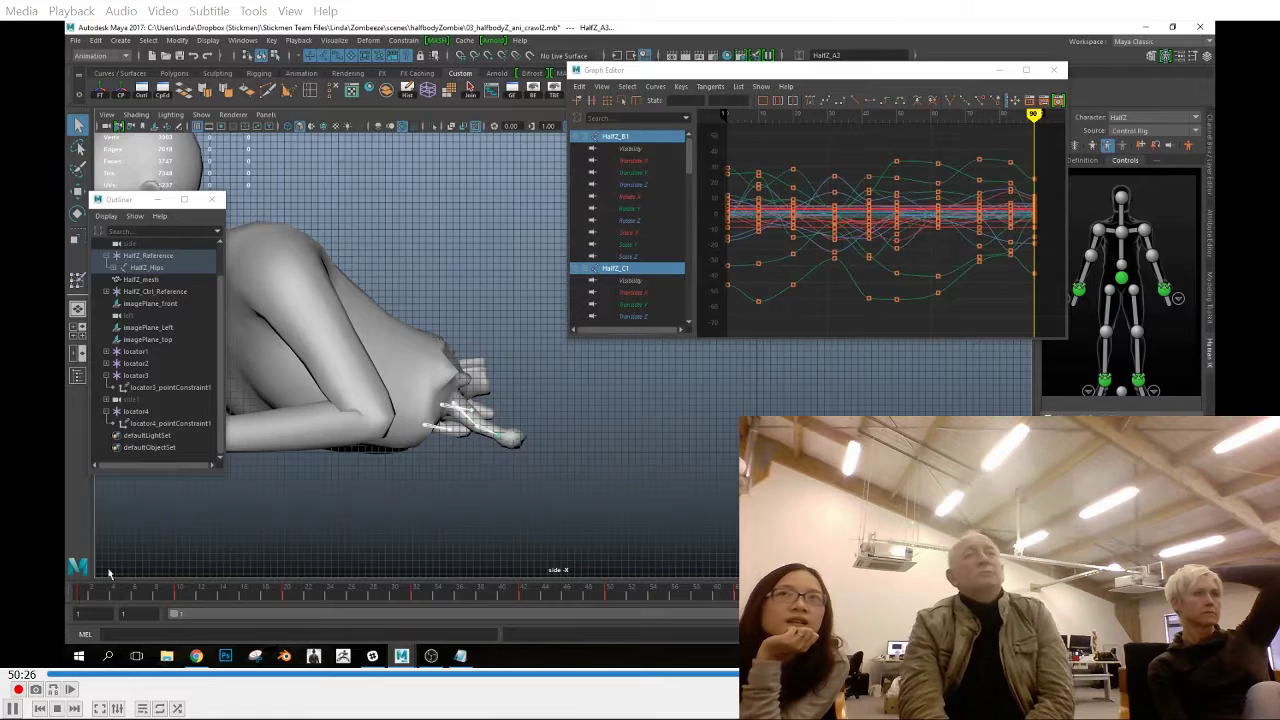
click(80, 594)
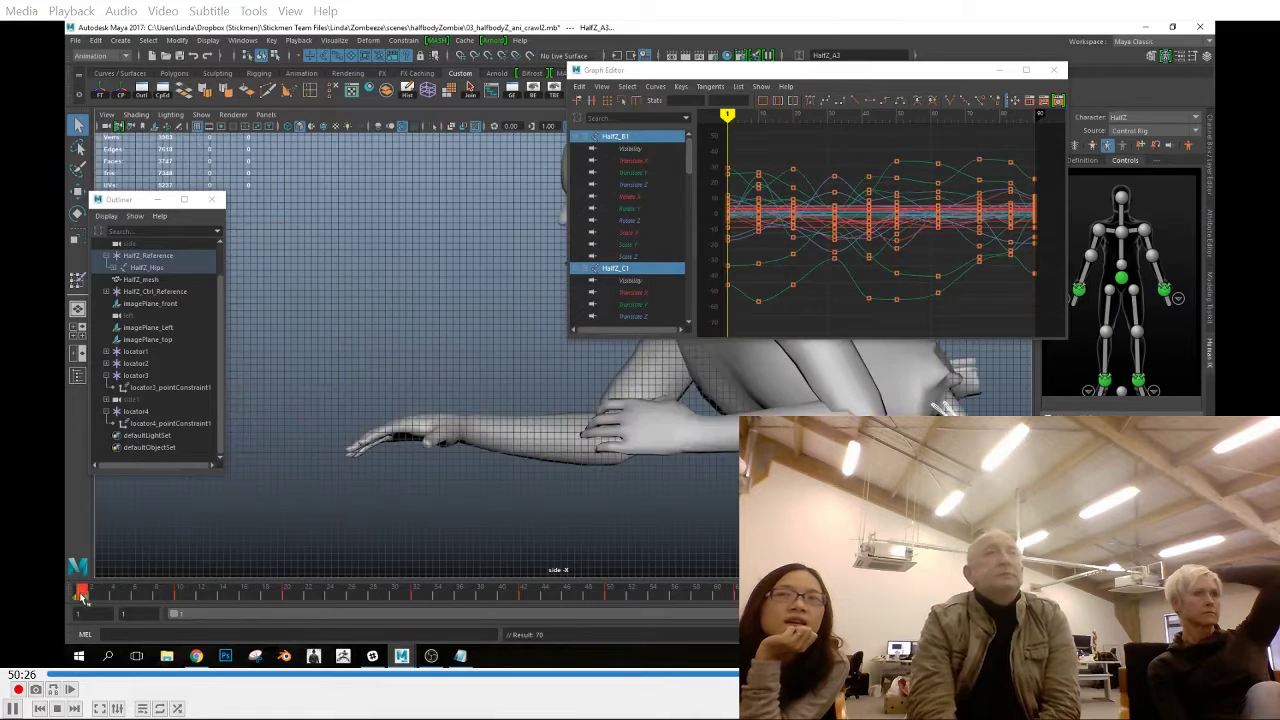
right_click(80, 594)
click(104, 428)
click(1040, 595)
right_click(1040, 595)
click(1010, 440)
Play the crawl cycle through the side1 camera with the viewport grid hidden
drag(660, 597, 1042, 630)
click(640, 420)
click(201, 115)
click(216, 590)
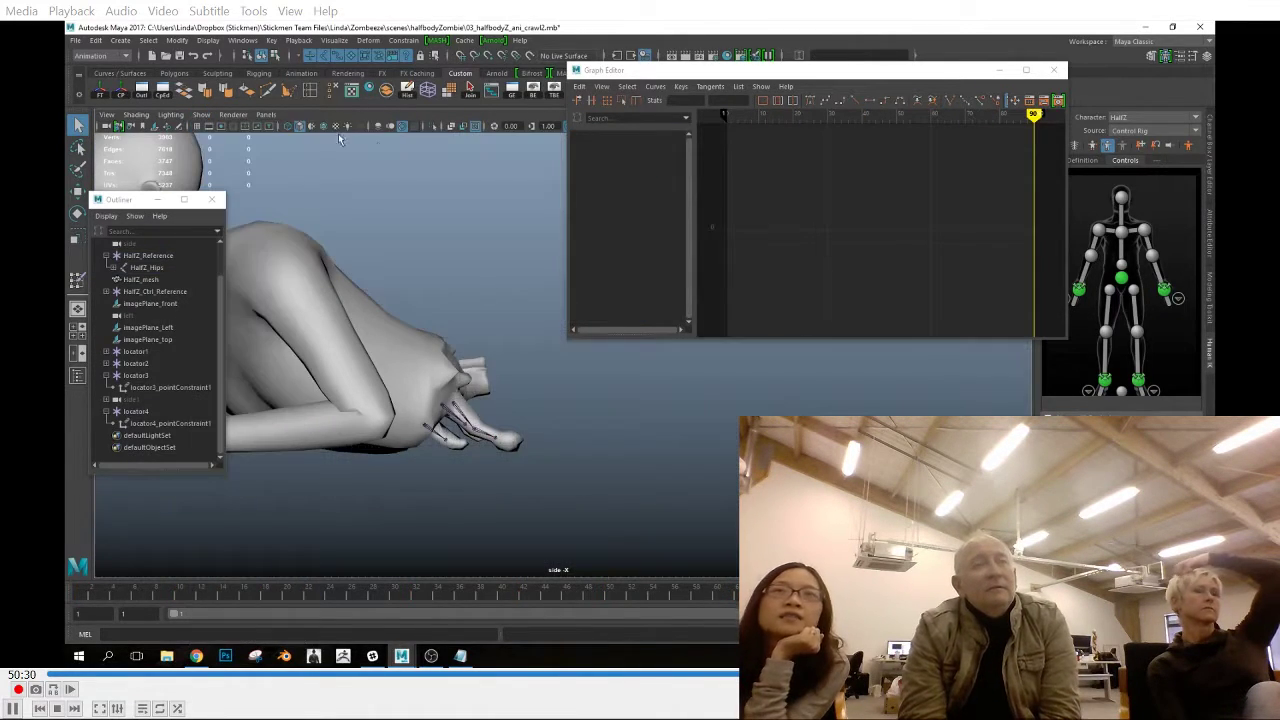
click(265, 115)
mouse_move(302, 149)
click(400, 187)
drag(690, 70, 805, 39)
click(1160, 594)
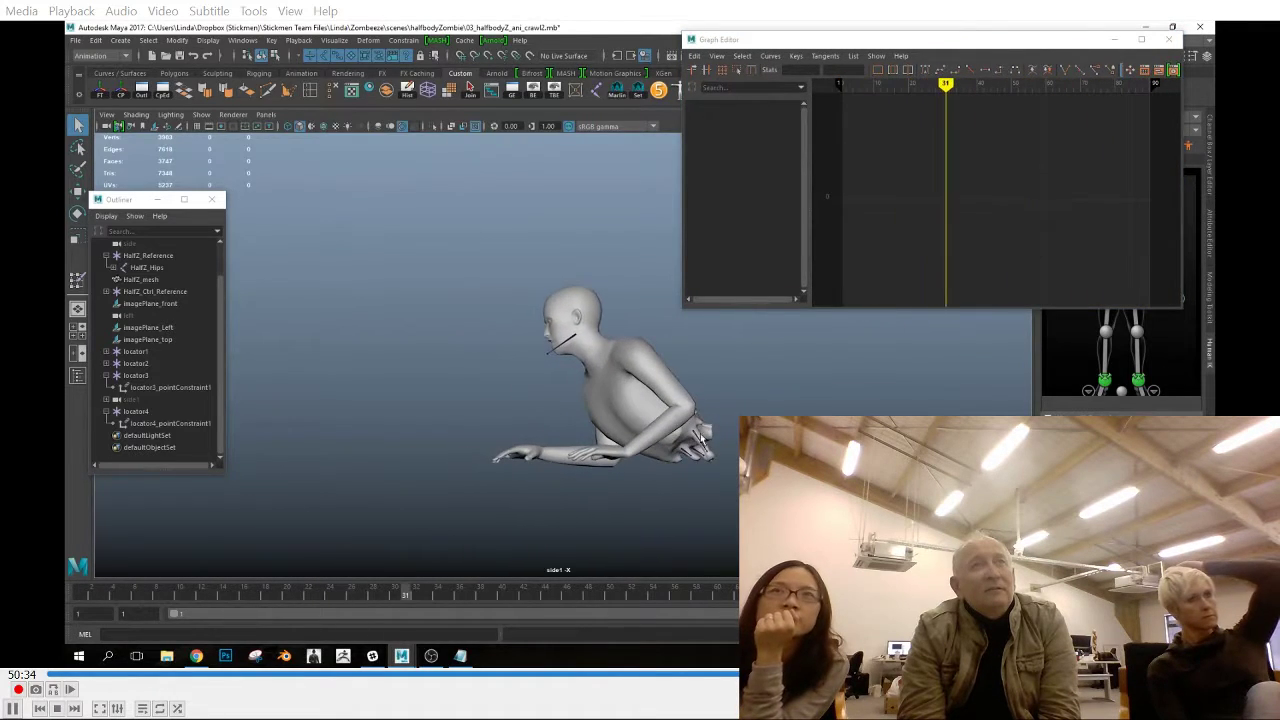
Correct the rotation of the HalfZ_A3 strand joint at frame 32 and replay the crawl cycle
click(713, 455)
key(e)
key(Down)
key(Down)
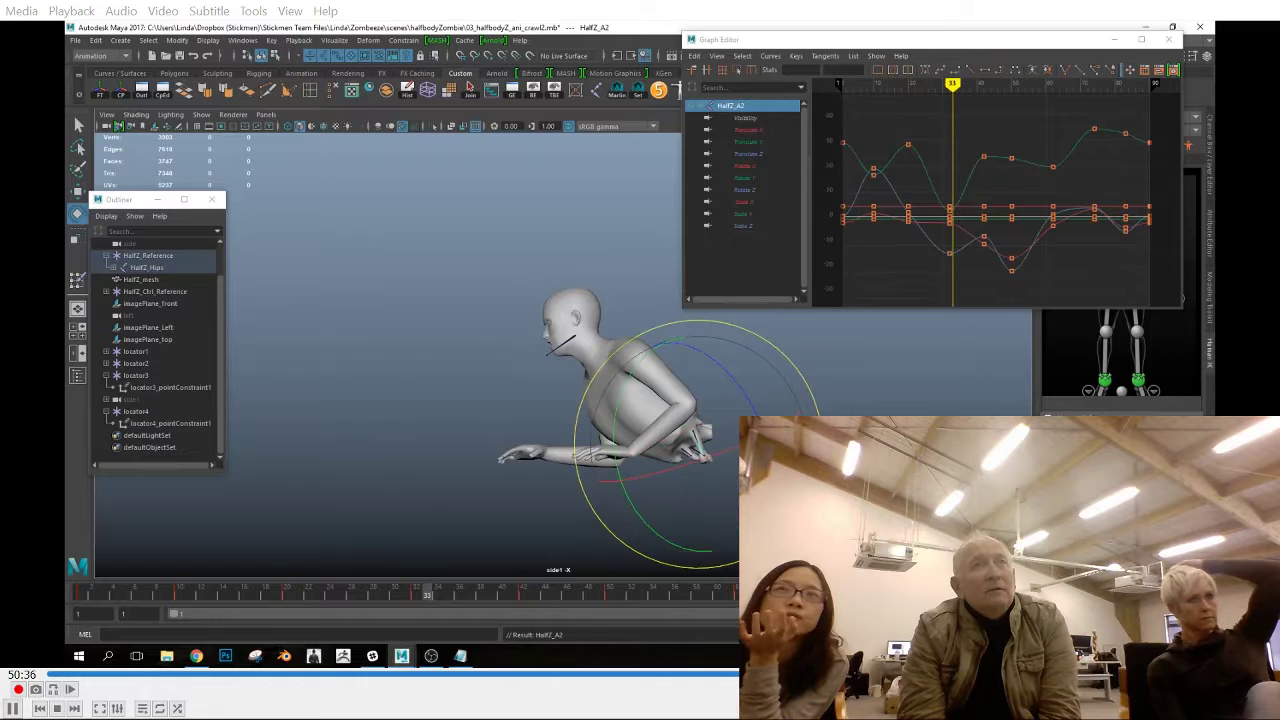
key(ctrl+z)
key(ctrl+z)
key(ctrl+z)
key(ctrl+z)
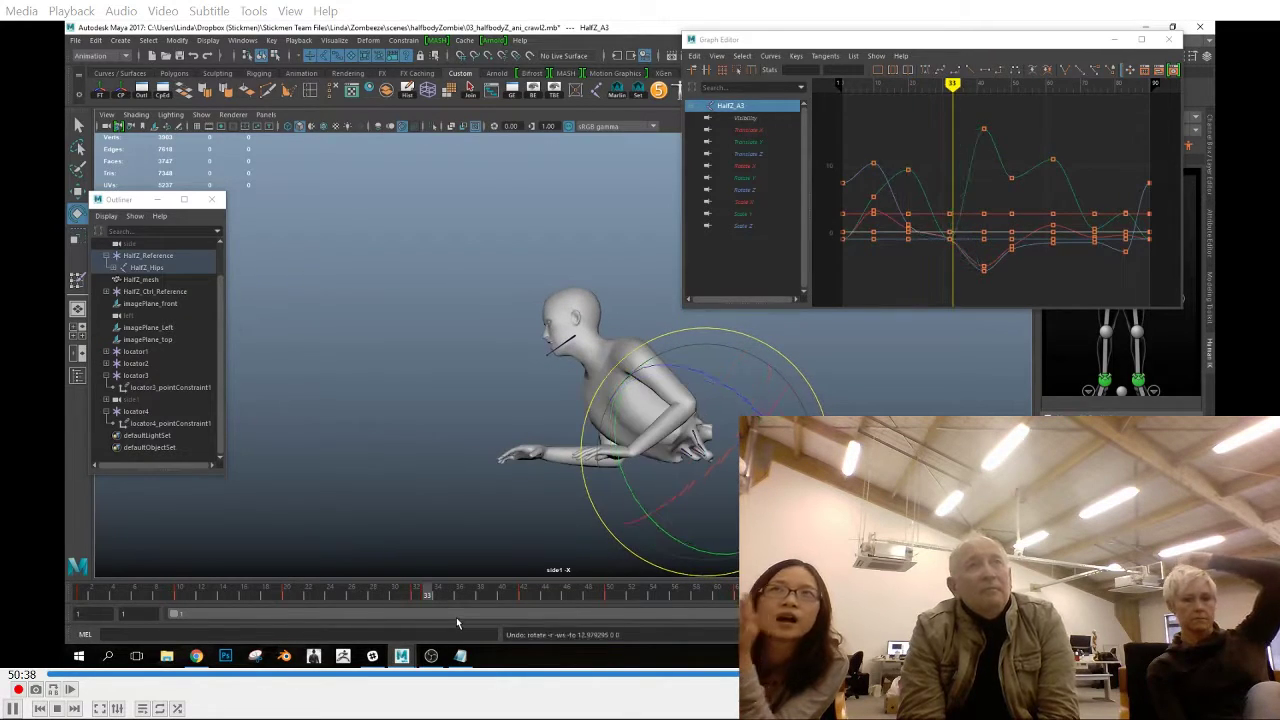
key(Down)
key(Down)
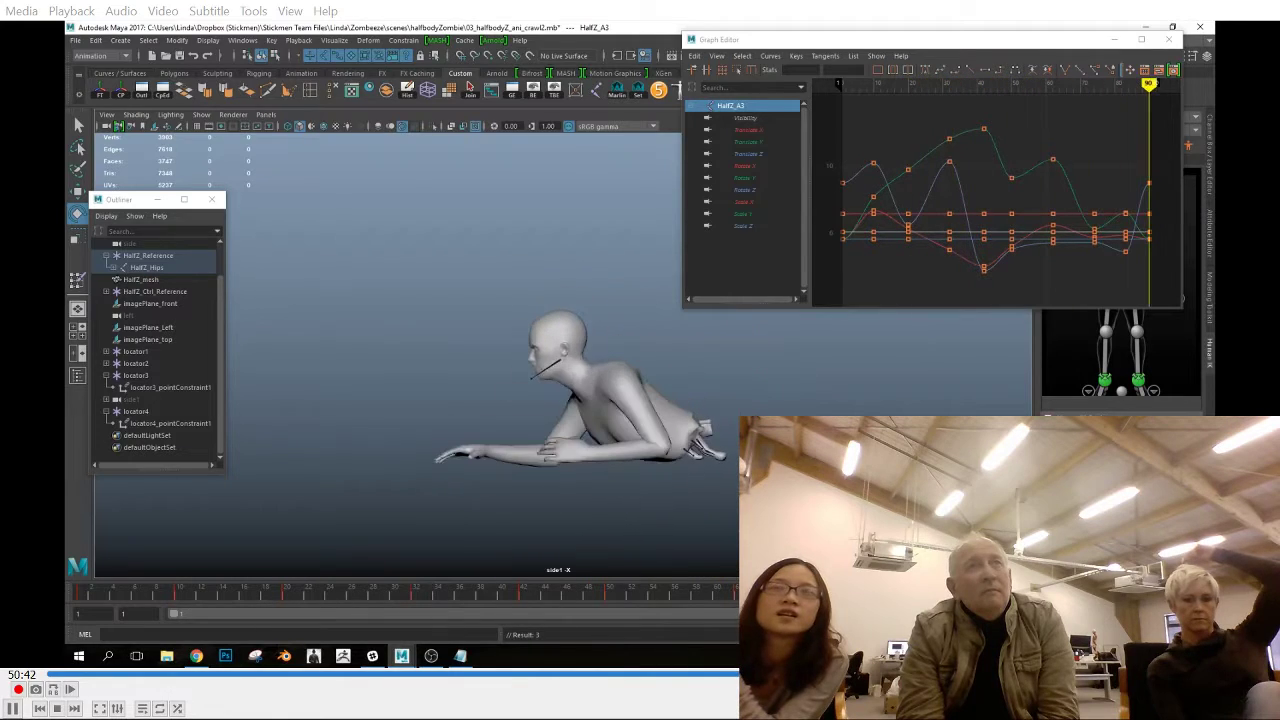
key(Escape)
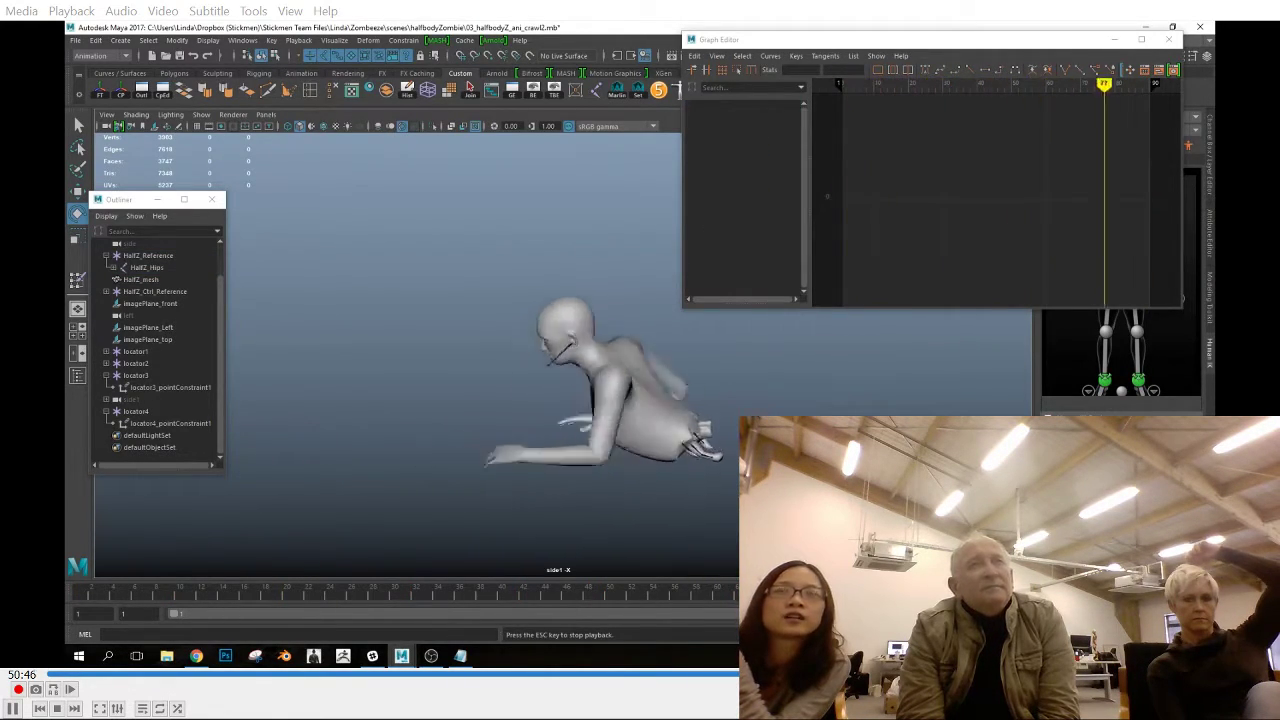
Paste the GZm_Jaw joint's frame 1 keys at frame 14 and key further jaw rotations up to frame 46
click(547, 362)
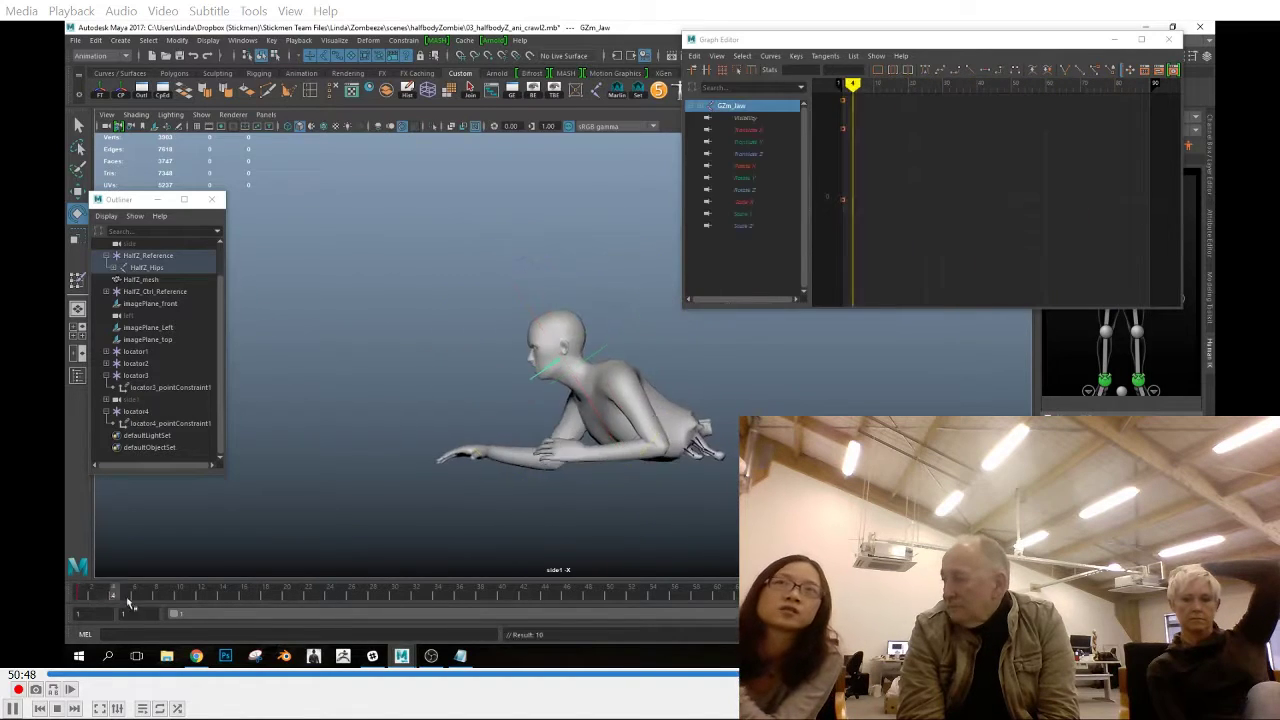
drag(143, 597, 77, 597)
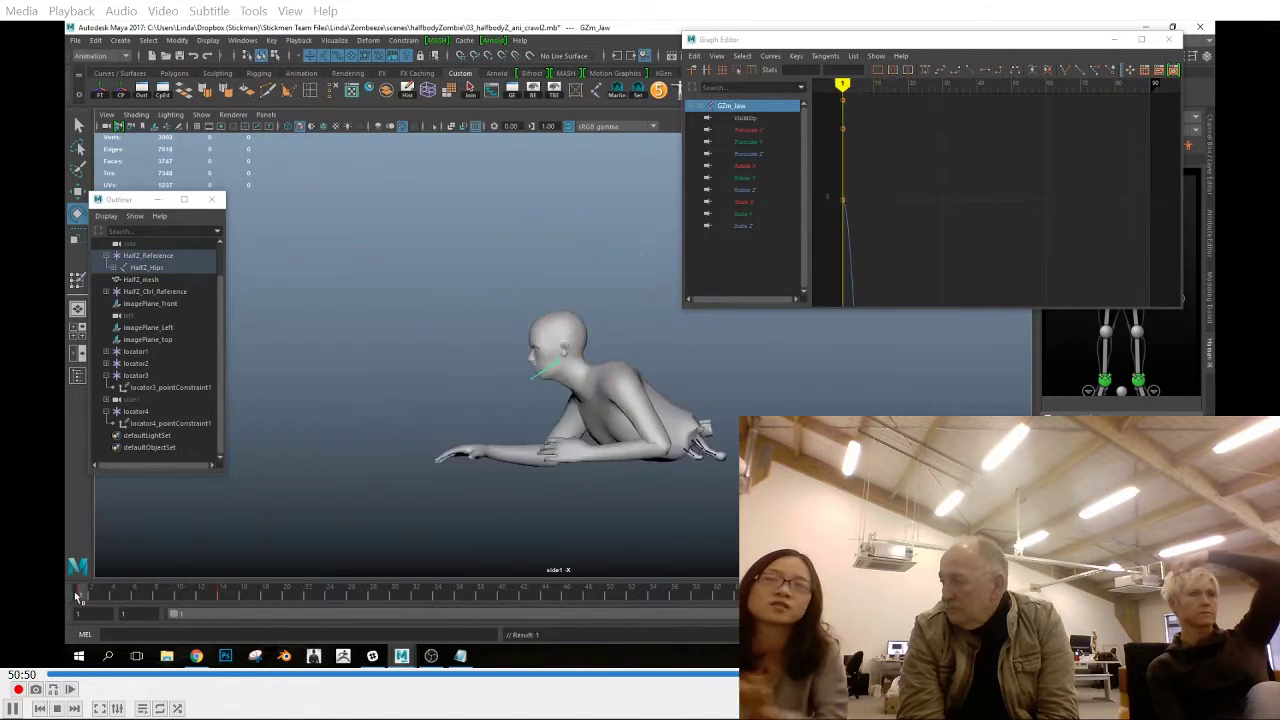
right_click(220, 597)
click(245, 449)
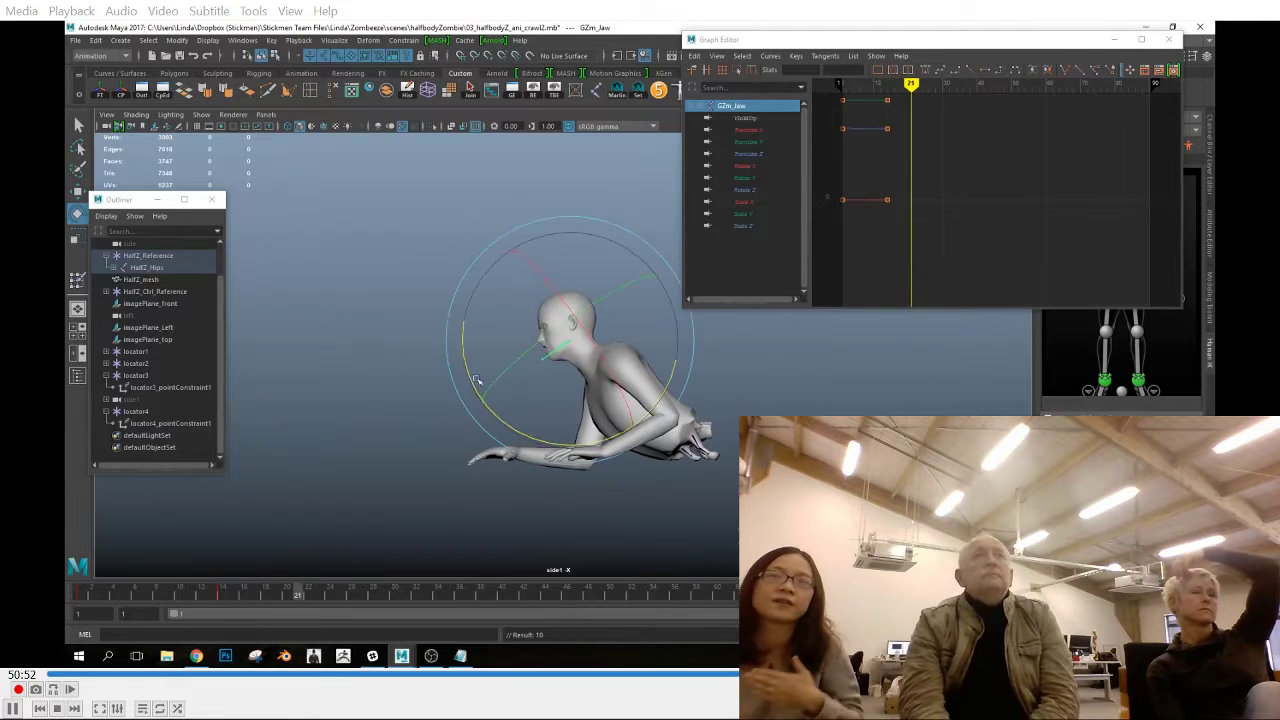
drag(341, 597, 353, 601)
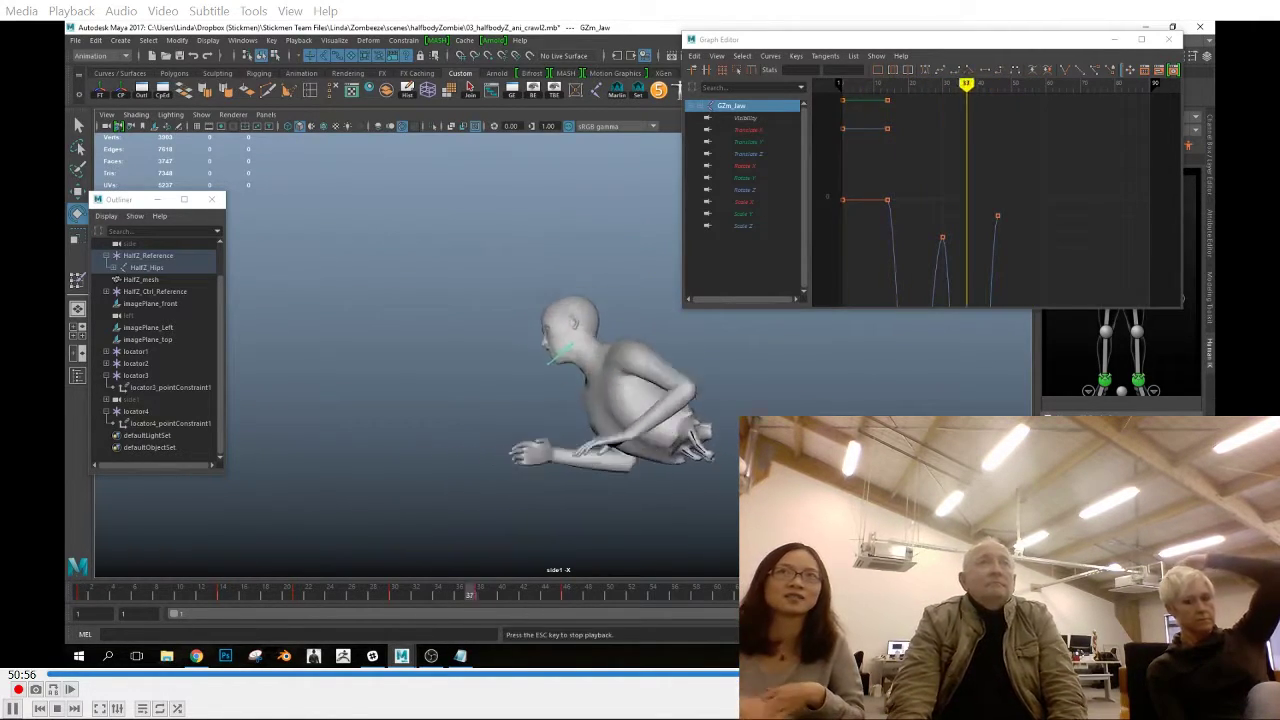
Copy the jaw joint's frame 1 keys to frame 90 to close the jaw's loop
click(83, 594)
right_click(94, 595)
click(126, 430)
click(1036, 596)
drag(1036, 597, 577, 599)
Adjust the jaw joint in the front view and play the crawl cycle in the front and perspective views
key(space)
drag(653, 520, 391, 599)
drag(388, 302, 385, 284)
drag(294, 599, 699, 614)
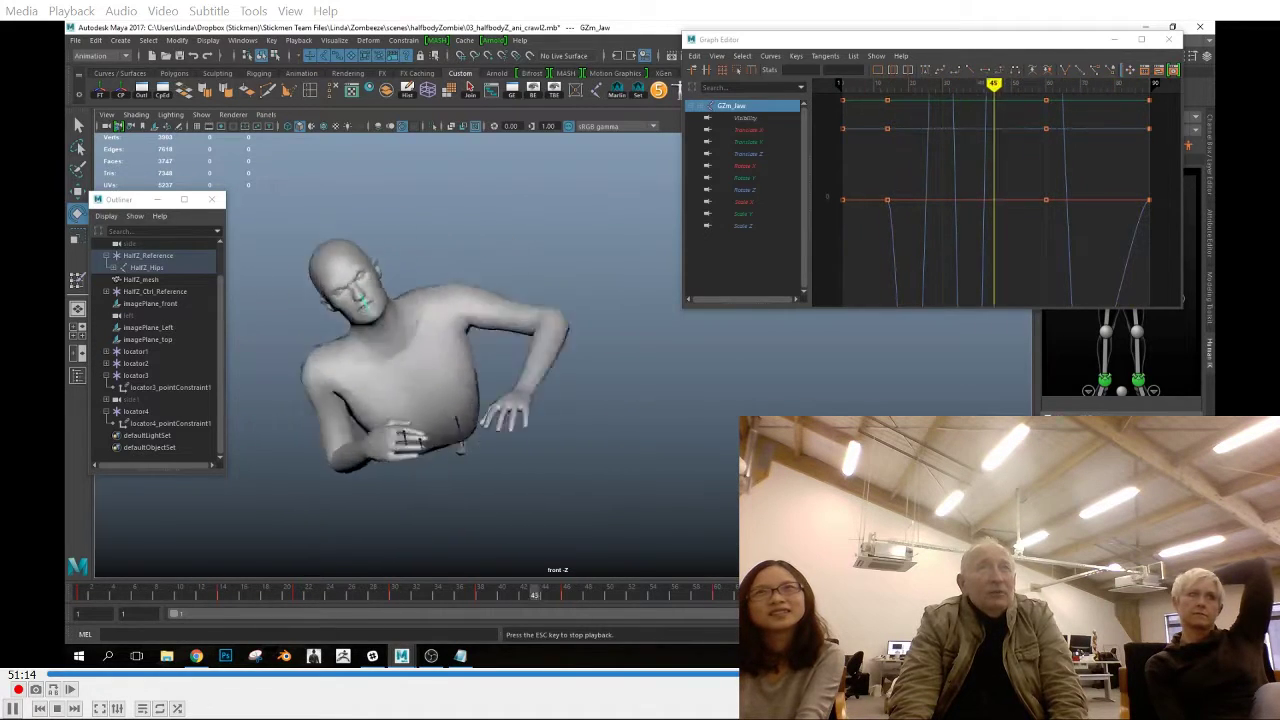
key(Escape)
key(space)
drag(785, 472, 785, 430)
key(alt+v)
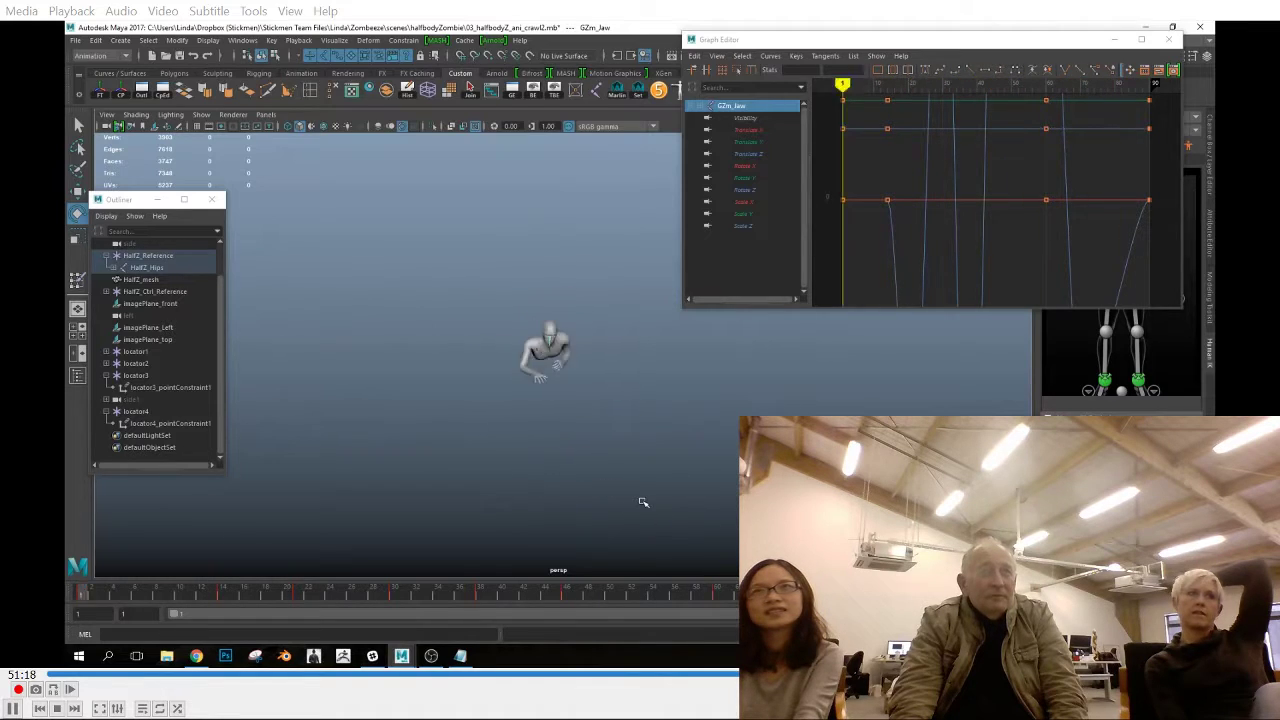
Save the scene and save a copy of it as 03_halfbodyZ_ani_crawl_InPlace.mb
click(78, 46)
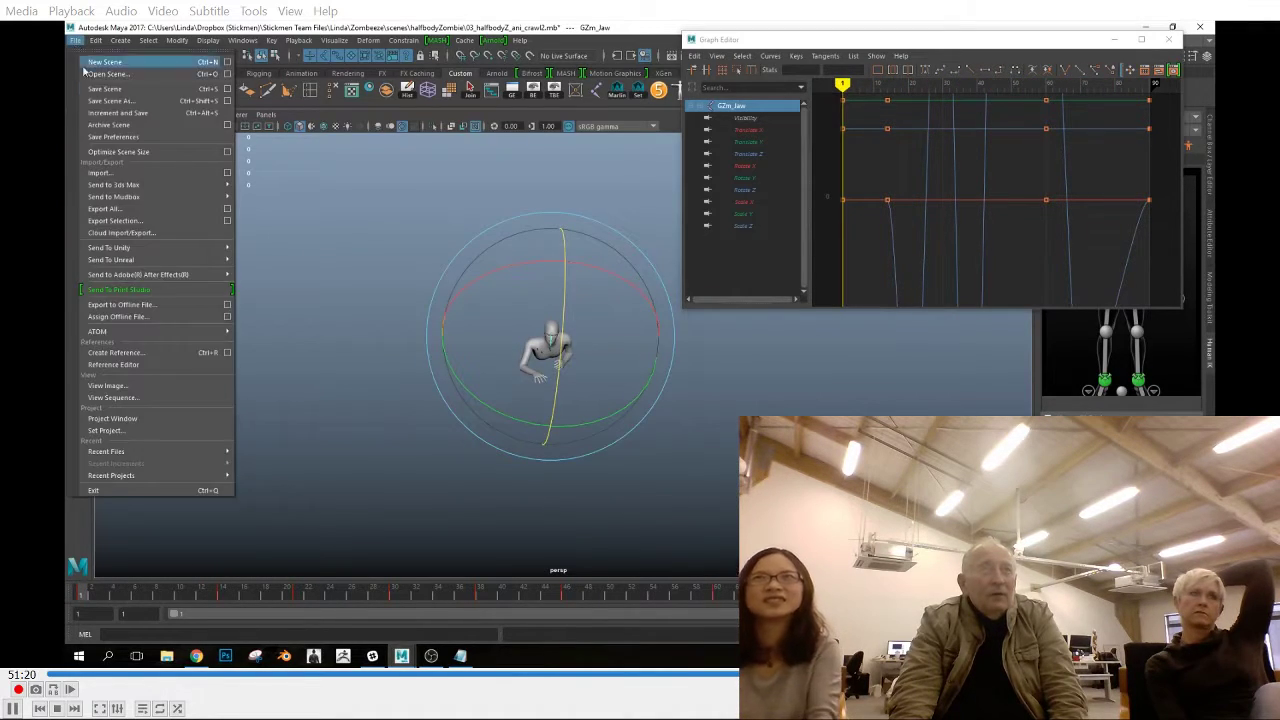
click(97, 92)
click(76, 40)
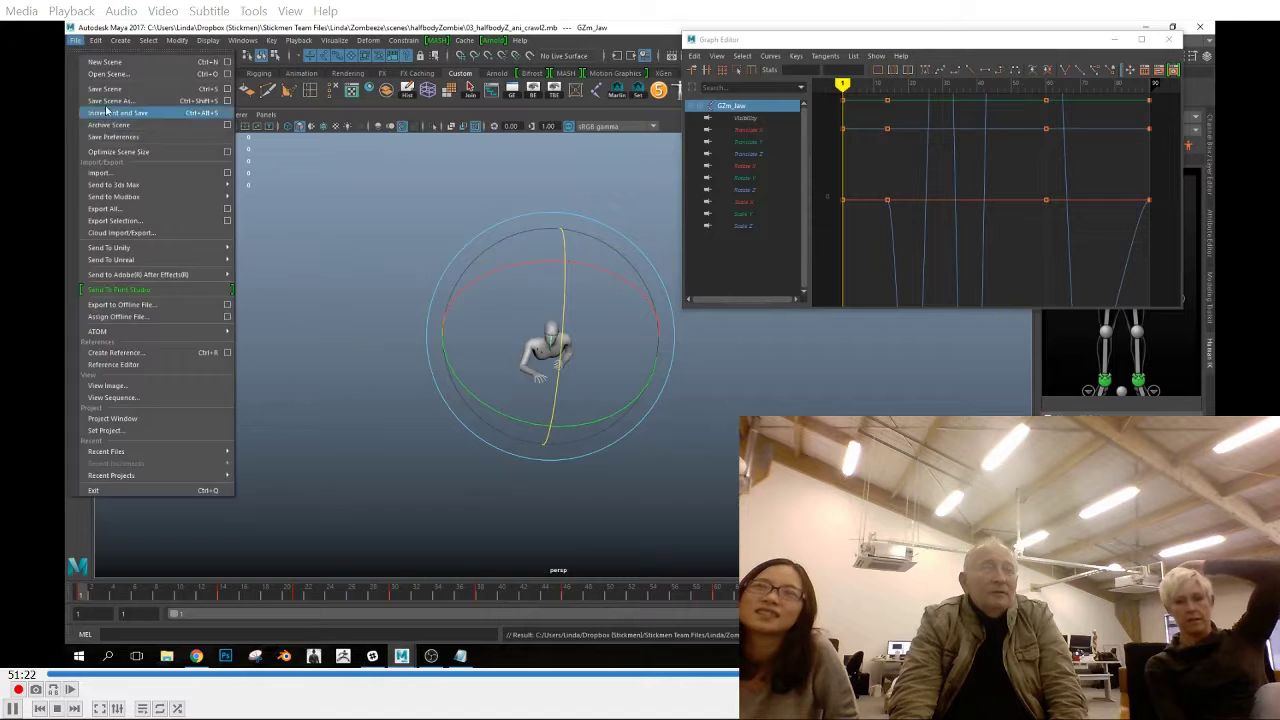
click(100, 111)
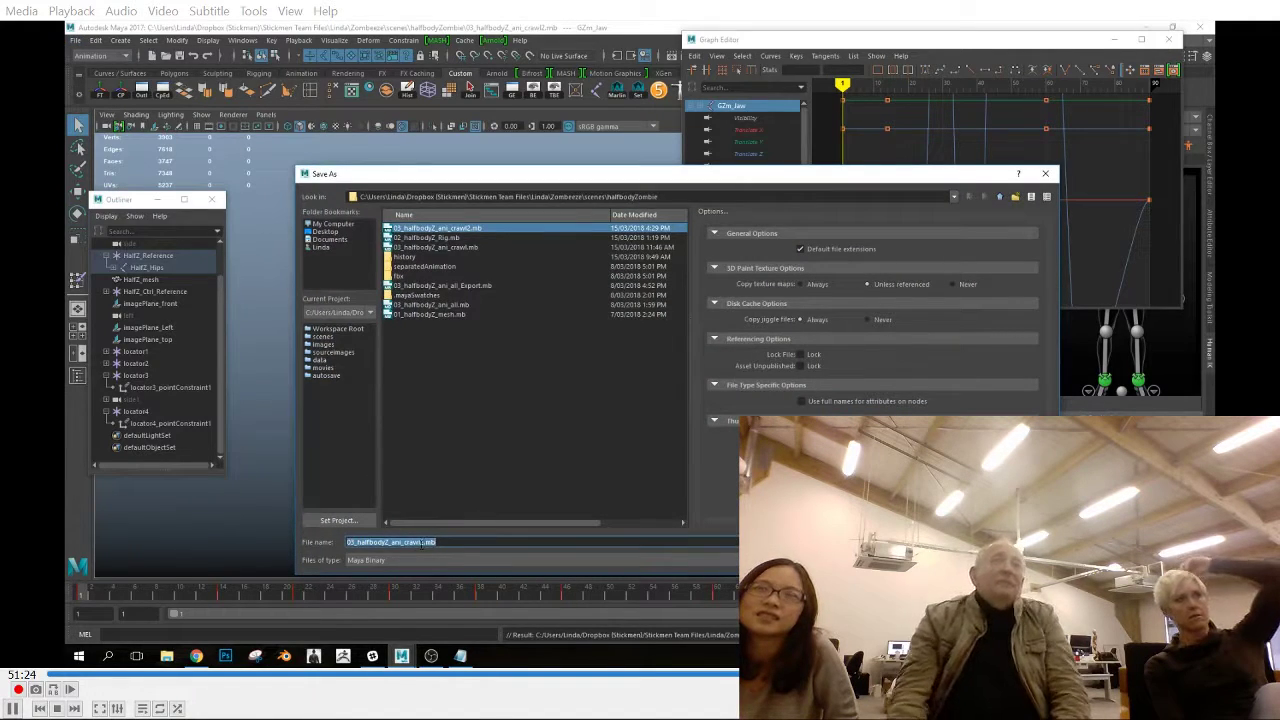
text(_InPlace)
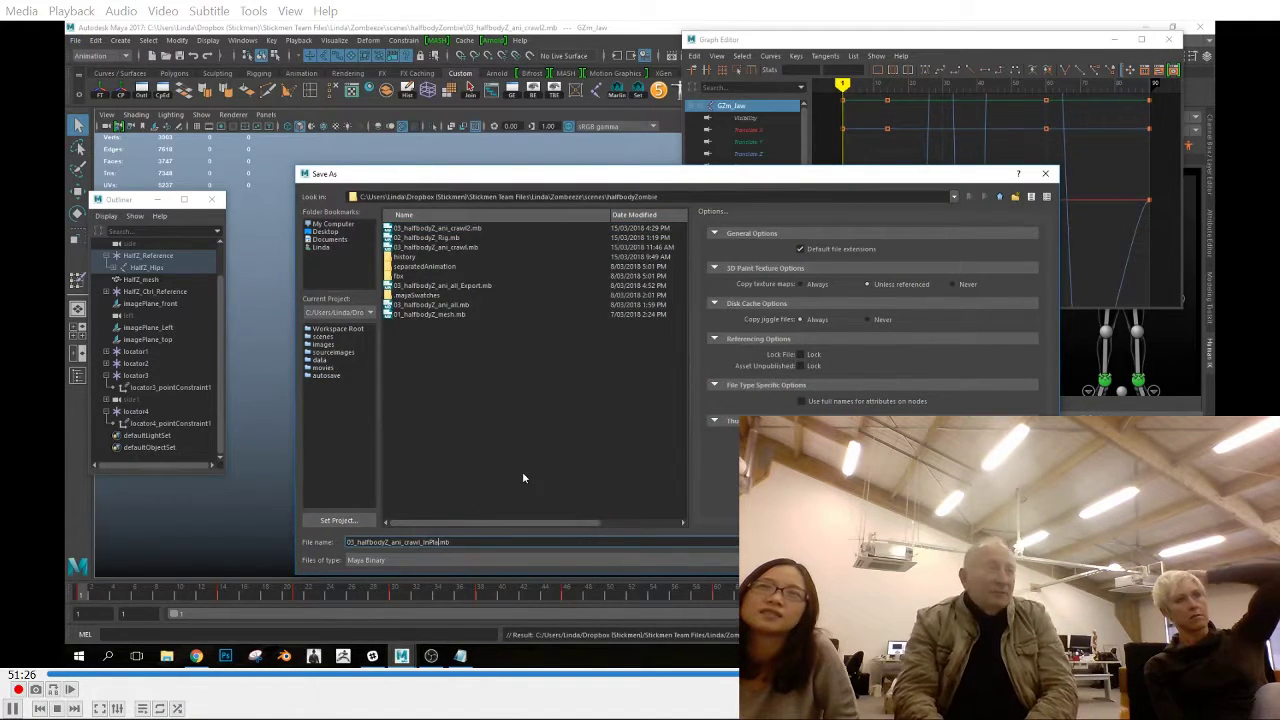
key(Return)
Delete the point constraints under locator1, locator2, locator3 and locator4
click(567, 595)
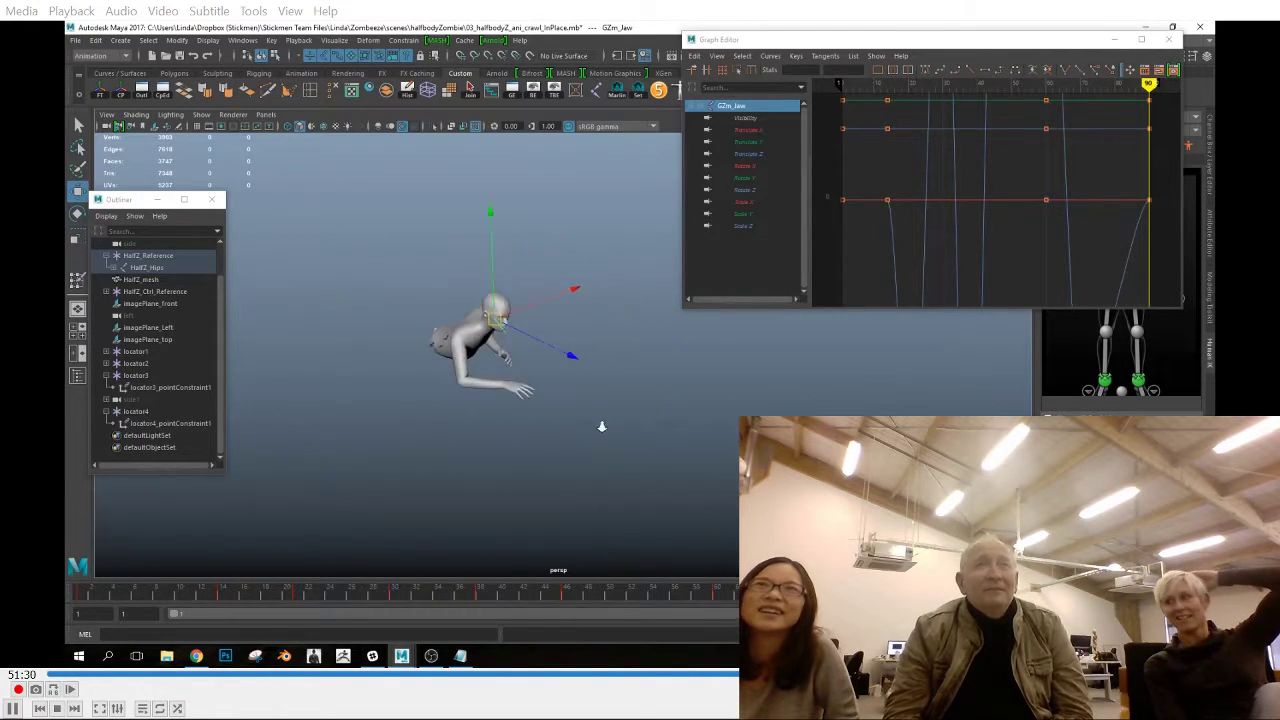
click(107, 351)
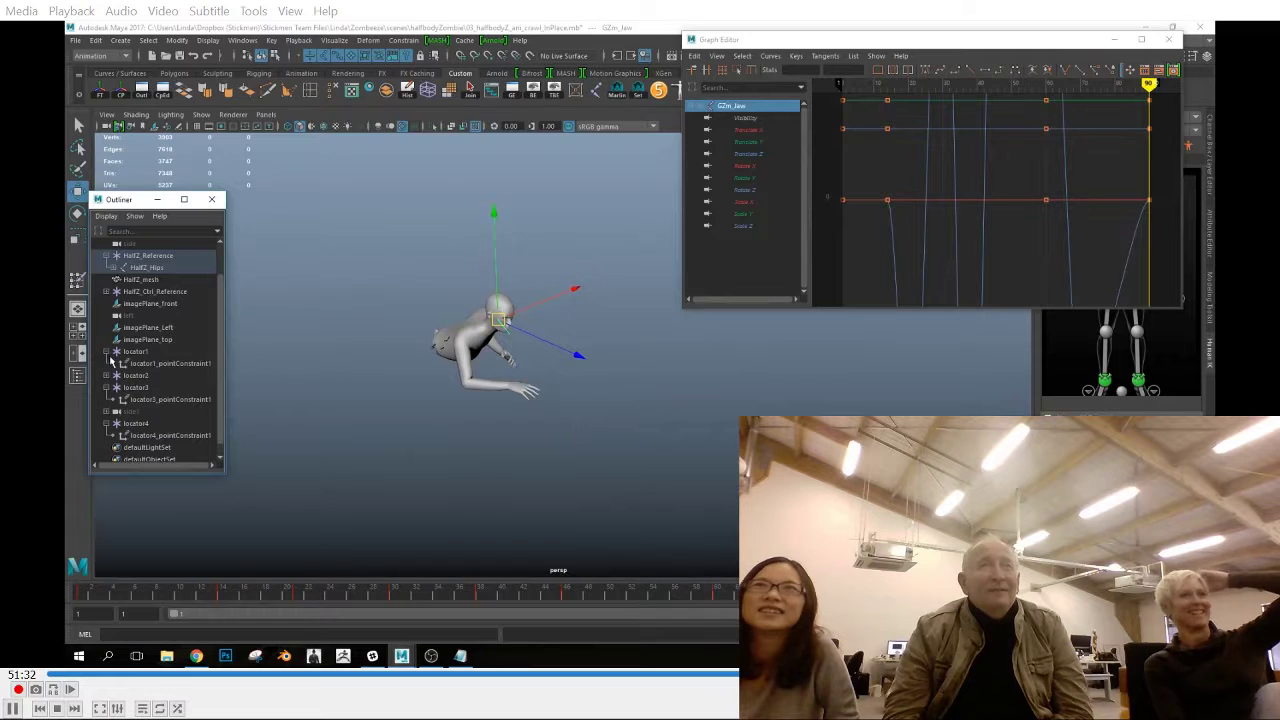
click(148, 364)
click(107, 375)
ctrl+click(155, 388)
ctrl+click(165, 411)
ctrl+click(170, 448)
key(Delete)
click(151, 414)
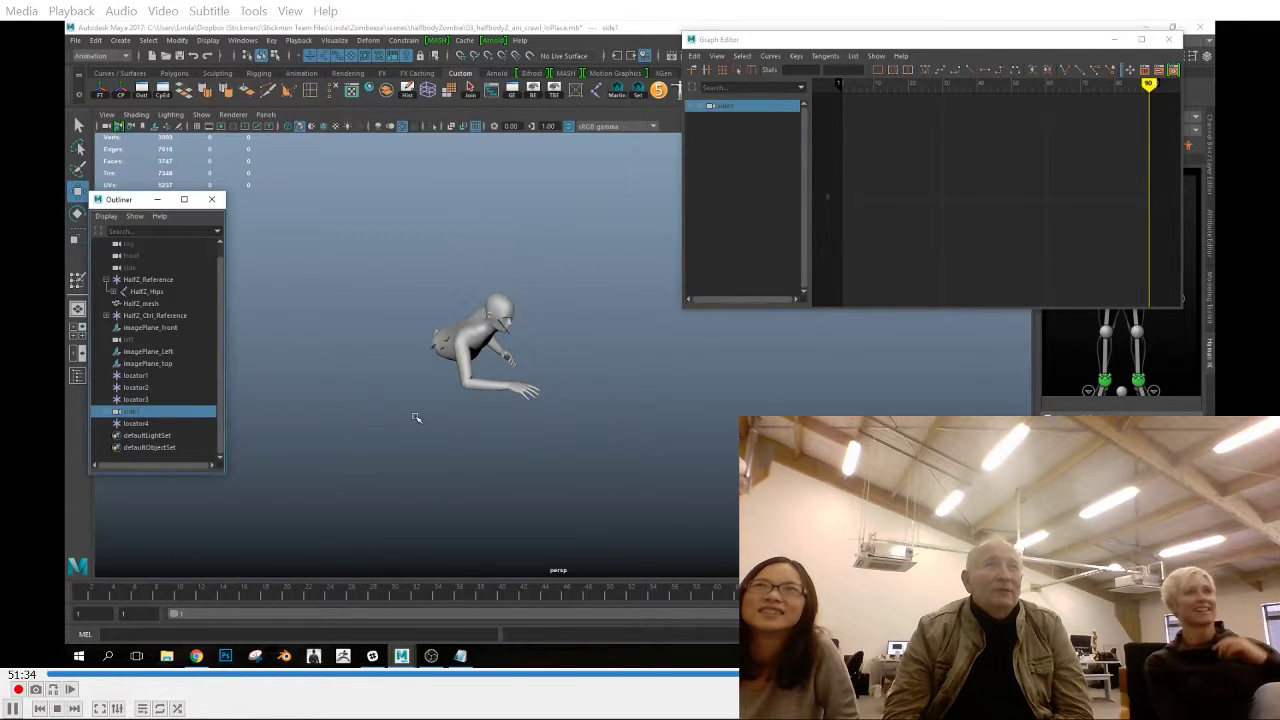
Display the rig controls and skeleton in the perspective view and select the hips effector at frame 22
alt+drag(415, 418, 431, 375)
click(1169, 40)
scroll(504, 391, up, 3)
alt+drag(504, 391, 430, 468)
click(488, 342)
click(203, 116)
click(212, 153)
click(424, 371)
click(309, 598)
click(1209, 156)
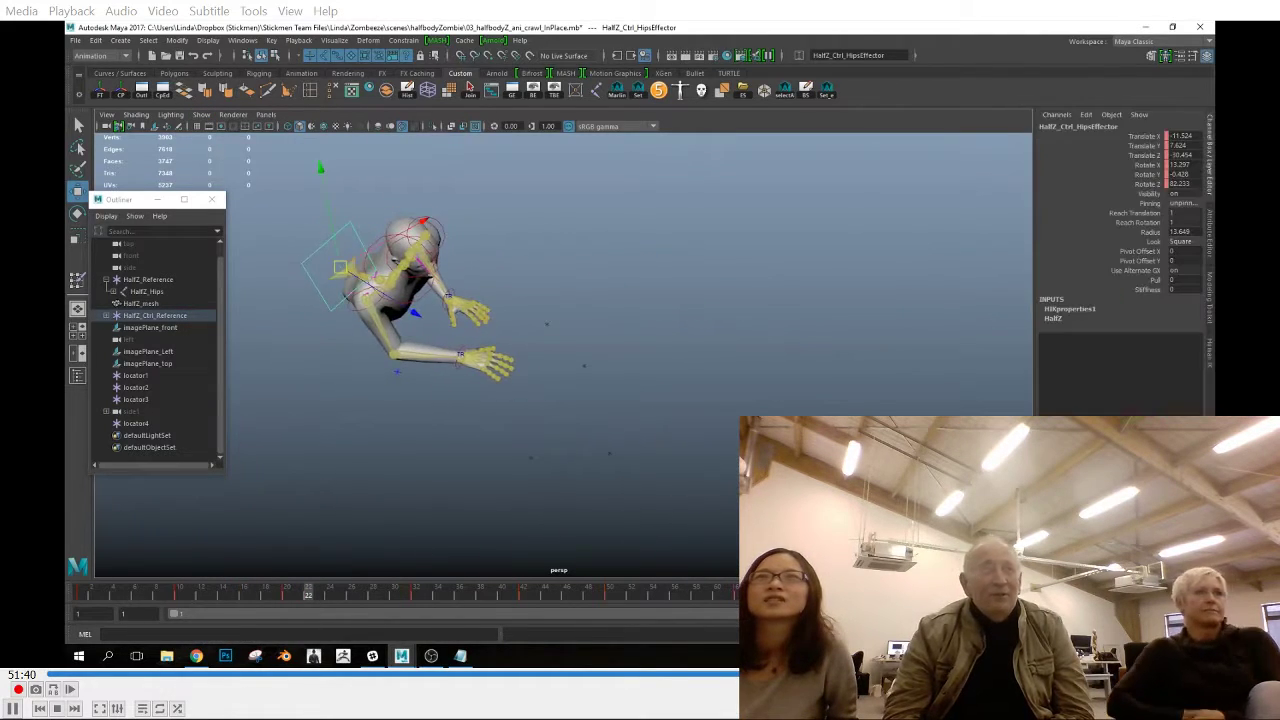
Hide locator3 and locator4 in the scene
click(160, 329)
ctrl+click(158, 352)
ctrl+click(158, 364)
click(694, 380)
alt+drag(694, 380, 758, 376)
drag(602, 316, 738, 382)
Parent locator2 under locator1 and set its Translate X, Y and Z to 0
middle_drag(137, 387, 137, 376)
click(137, 376)
alt+drag(680, 400, 700, 427)
click(144, 387)
drag(1182, 136, 1182, 155)
text(0)
key(Return)
alt+drag(698, 420, 702, 441)
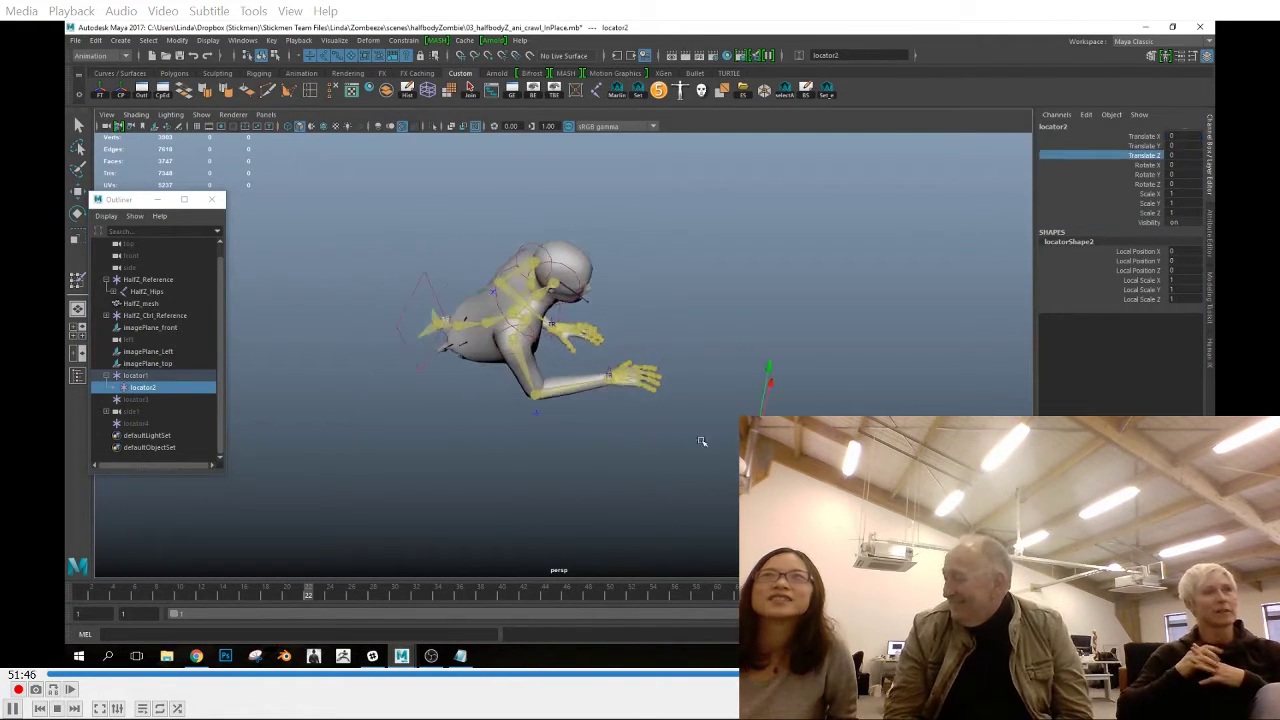
Point-constrain locator1 to the hips effector at frame 1 with Maintain offset turned off
click(411, 355)
click(82, 594)
alt+drag(642, 470, 663, 476)
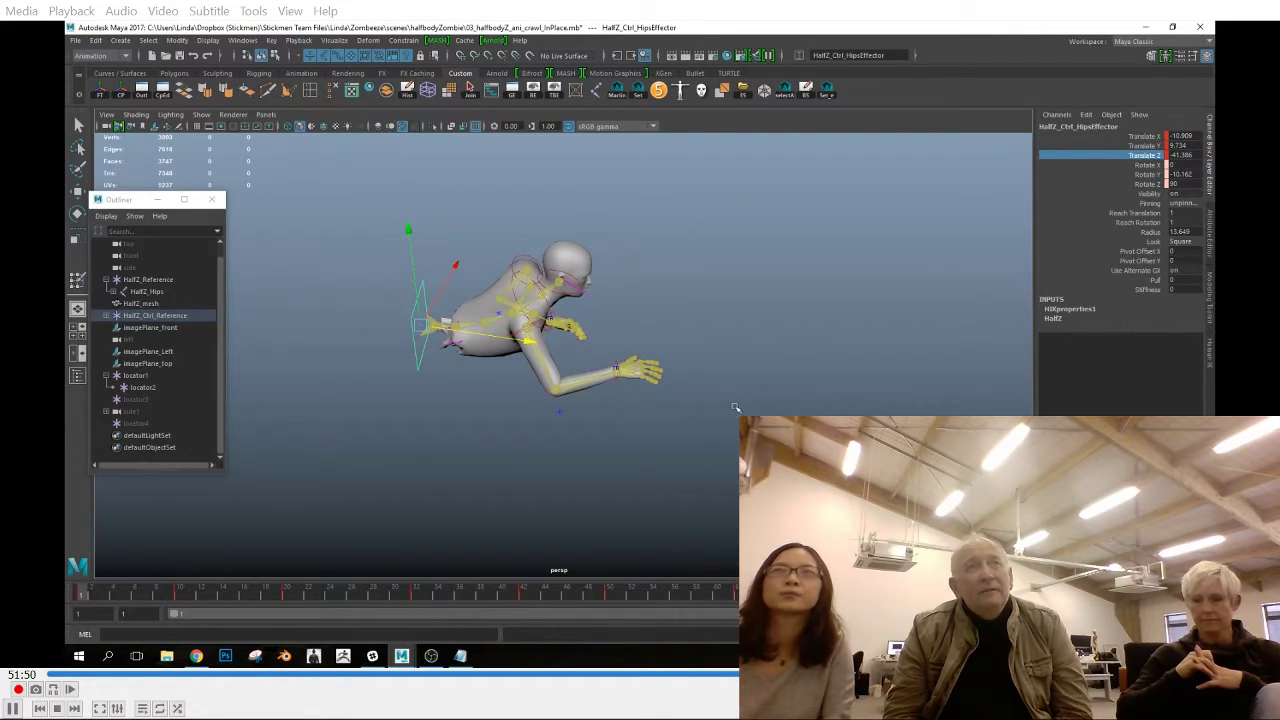
drag(735, 407, 765, 436)
alt+drag(460, 427, 434, 431)
click(137, 376)
click(403, 312)
ctrl+click(150, 376)
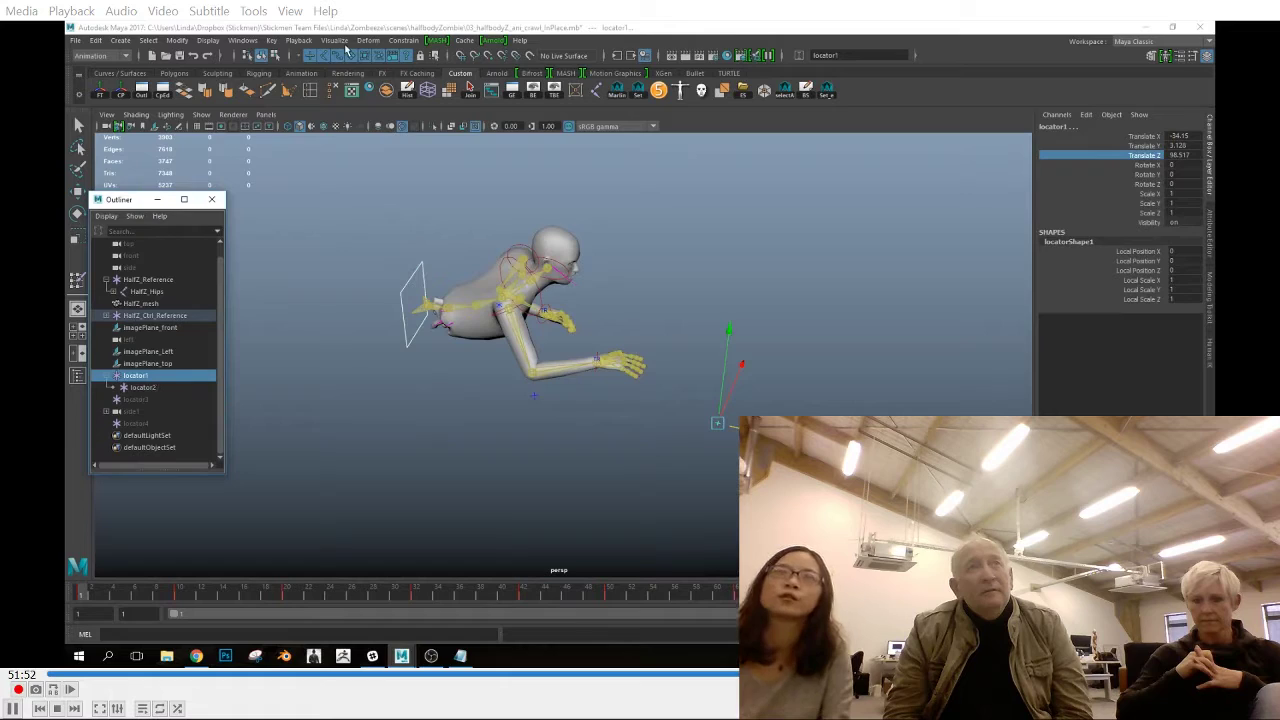
click(403, 40)
click(457, 44)
click(893, 110)
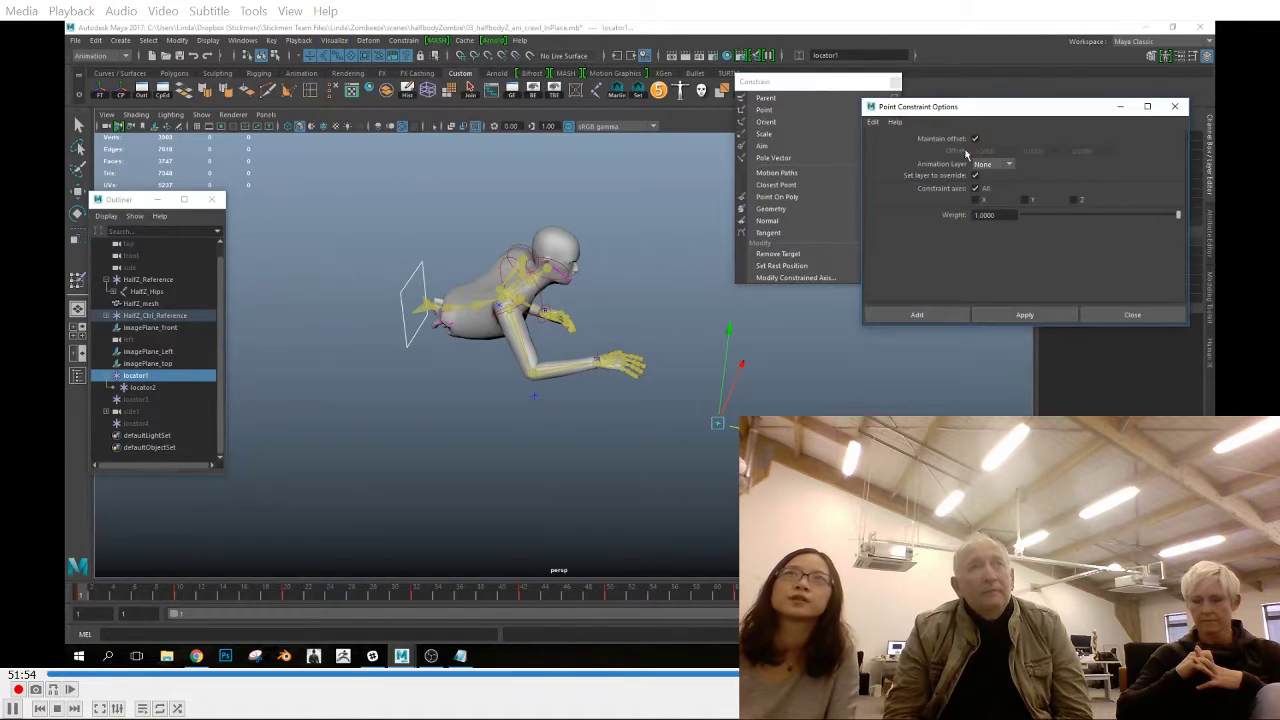
Try deleting locator1's point constraint and setting its Translate Y to 0, and undo both changes
click(172, 399)
key(Delete)
drag(966, 108, 878, 261)
click(1179, 146)
click(155, 381)
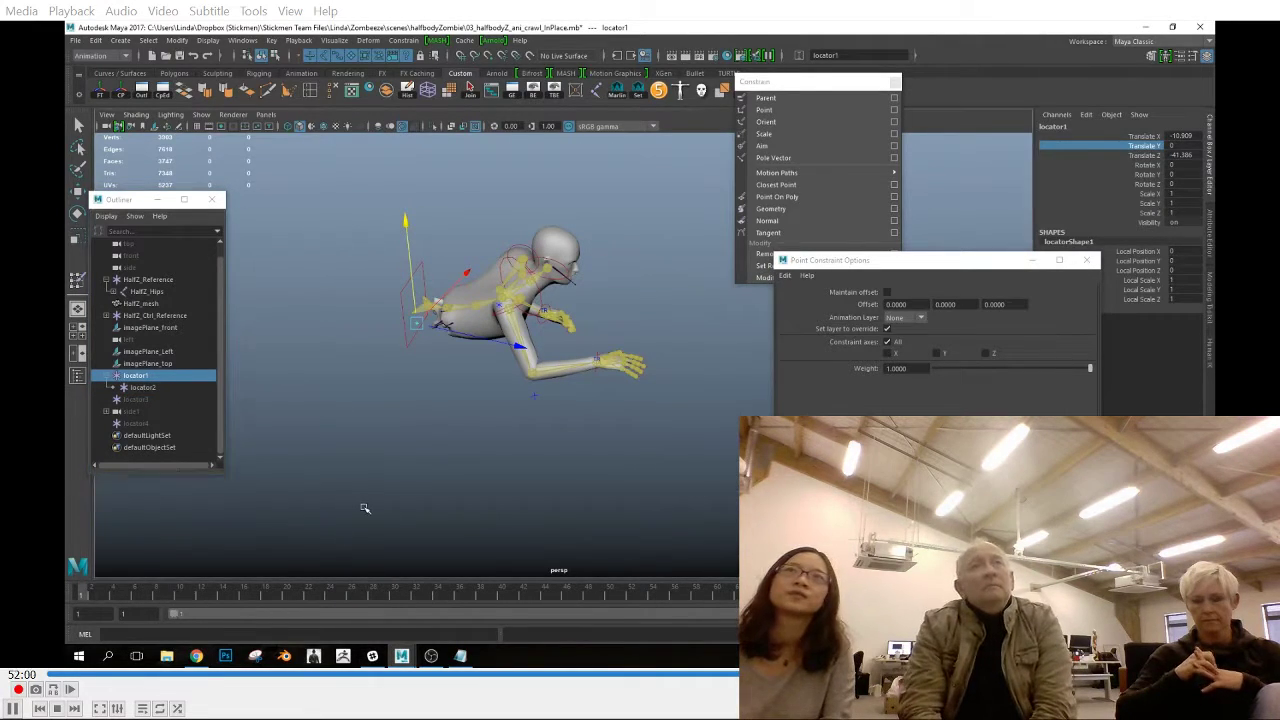
key(ctrl+z)
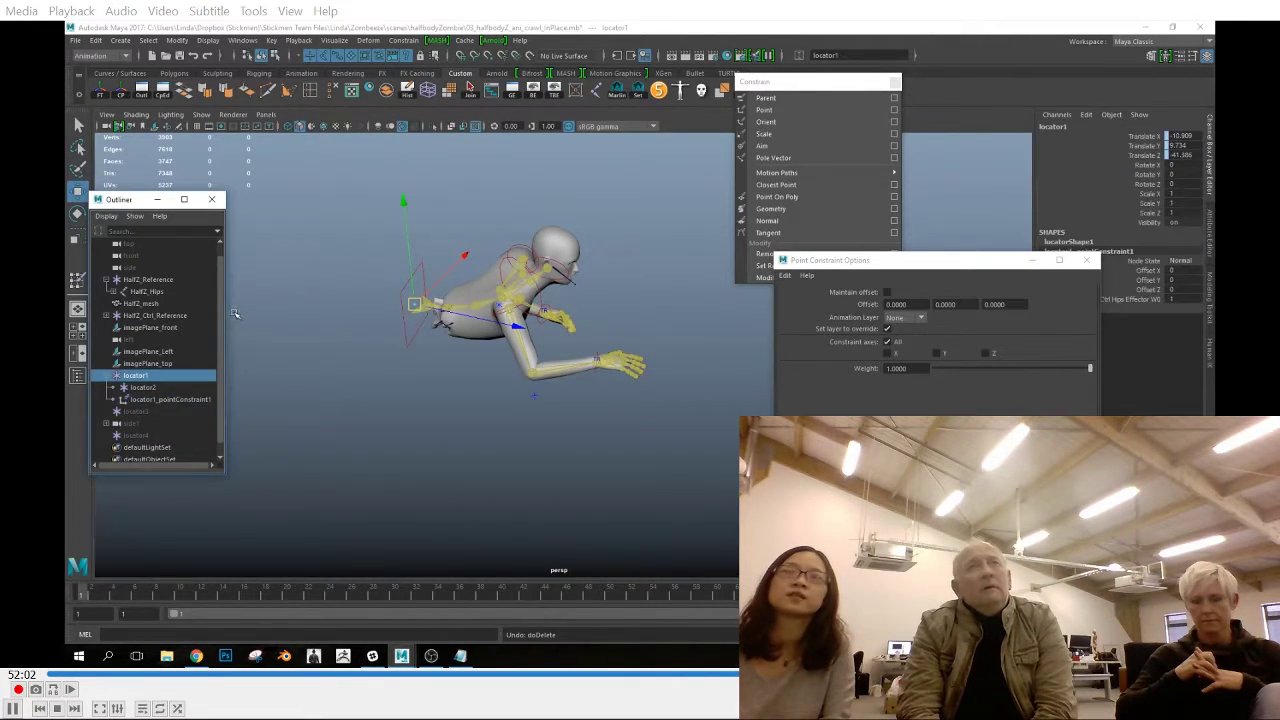
Bake locator1's constrained motion into keys and delete its point constraint
click(75, 40)
mouse_move(137, 151)
click(278, 229)
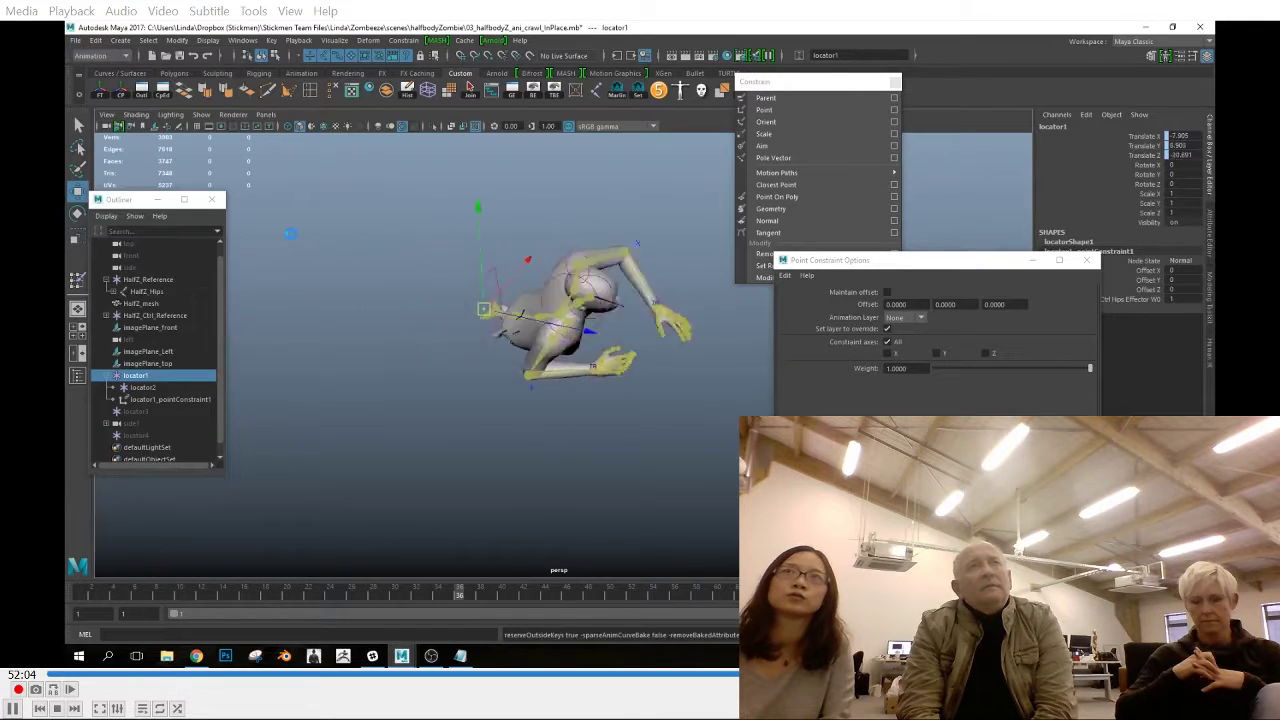
click(168, 399)
key(Delete)
Remove locator1's keys on Translate Y, rotation, scale and visibility, with Translate Y set to 0
right_click(1113, 145)
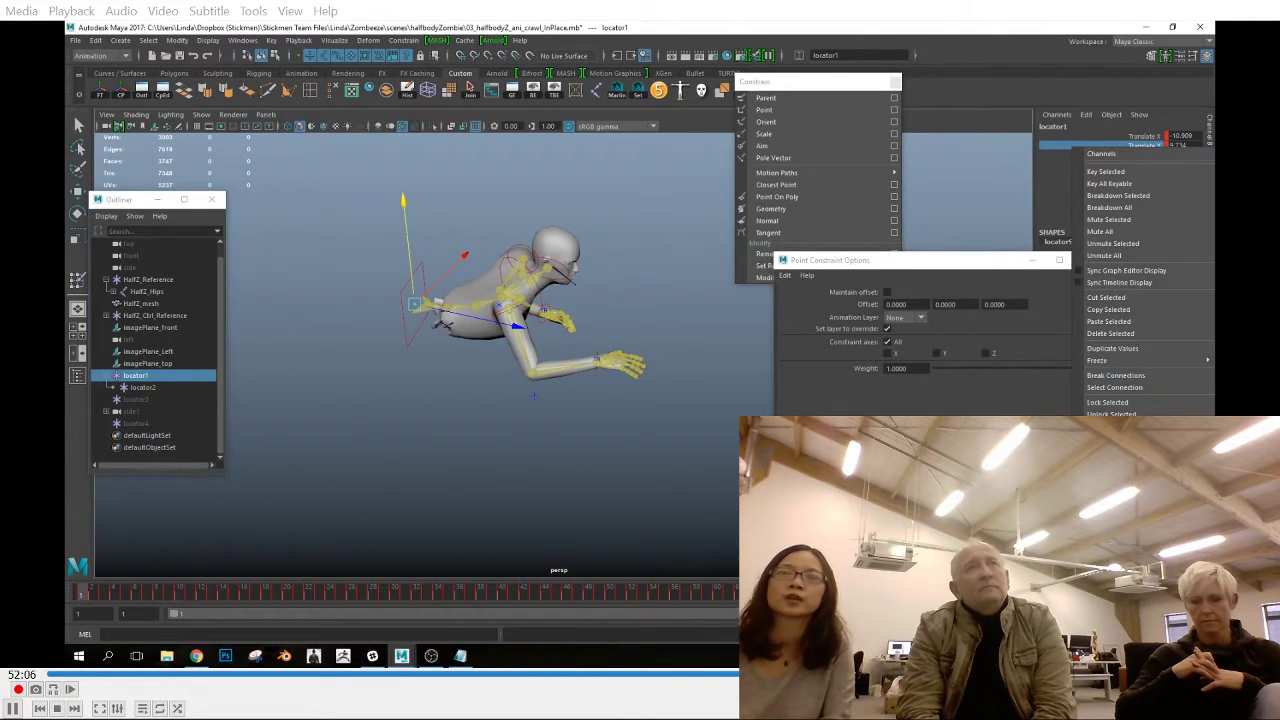
click(1108, 334)
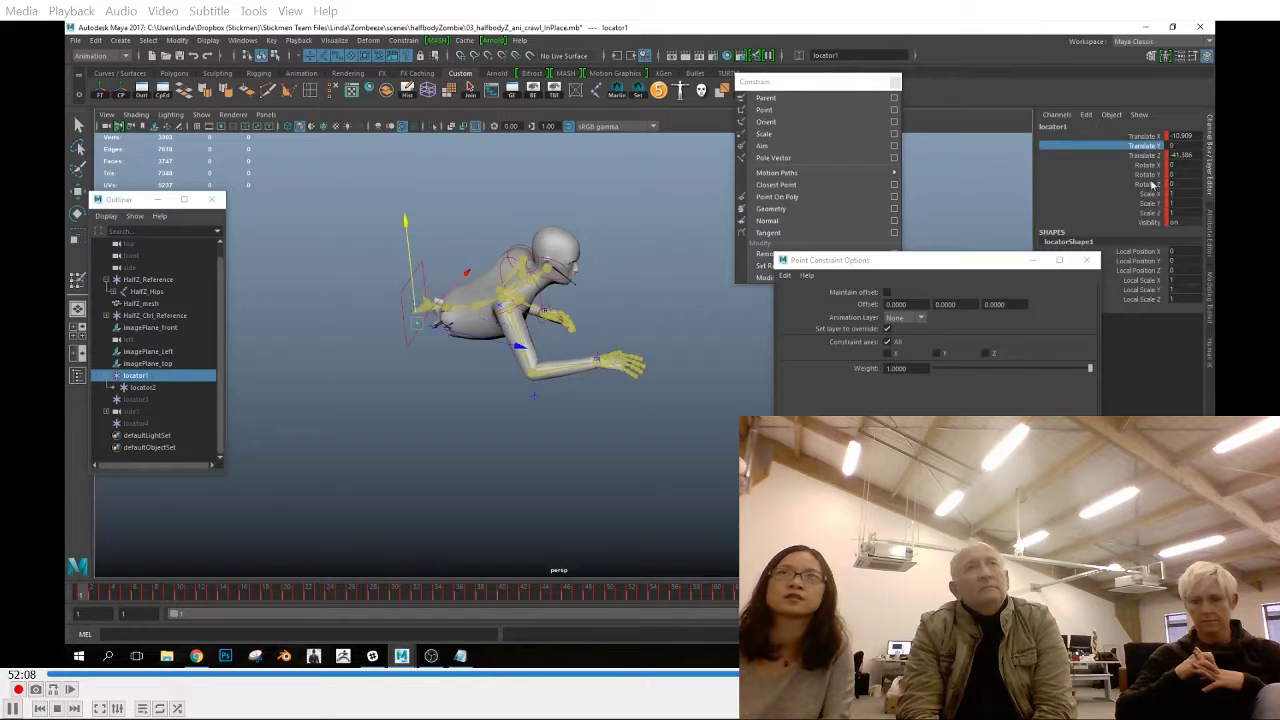
drag(1151, 166, 1147, 221)
right_click(1142, 214)
click(1127, 402)
Delete locator1's in-between keys, keeping only those at frames 1 and 90
drag(477, 591, 1025, 598)
right_click(1022, 597)
click(1045, 449)
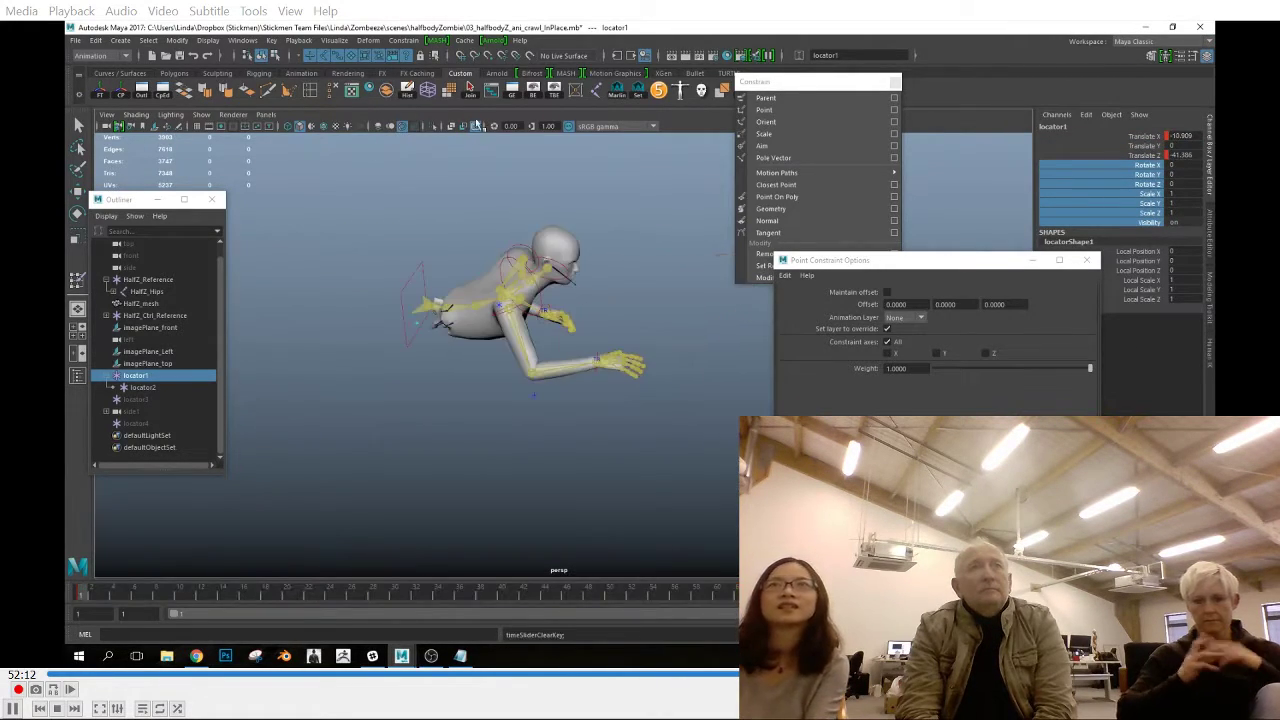
Delete locator1's Translate X curve in the Graph Editor and inspect the remaining Translate Z curve
click(512, 91)
click(757, 138)
key(Delete)
click(778, 140)
key(f)
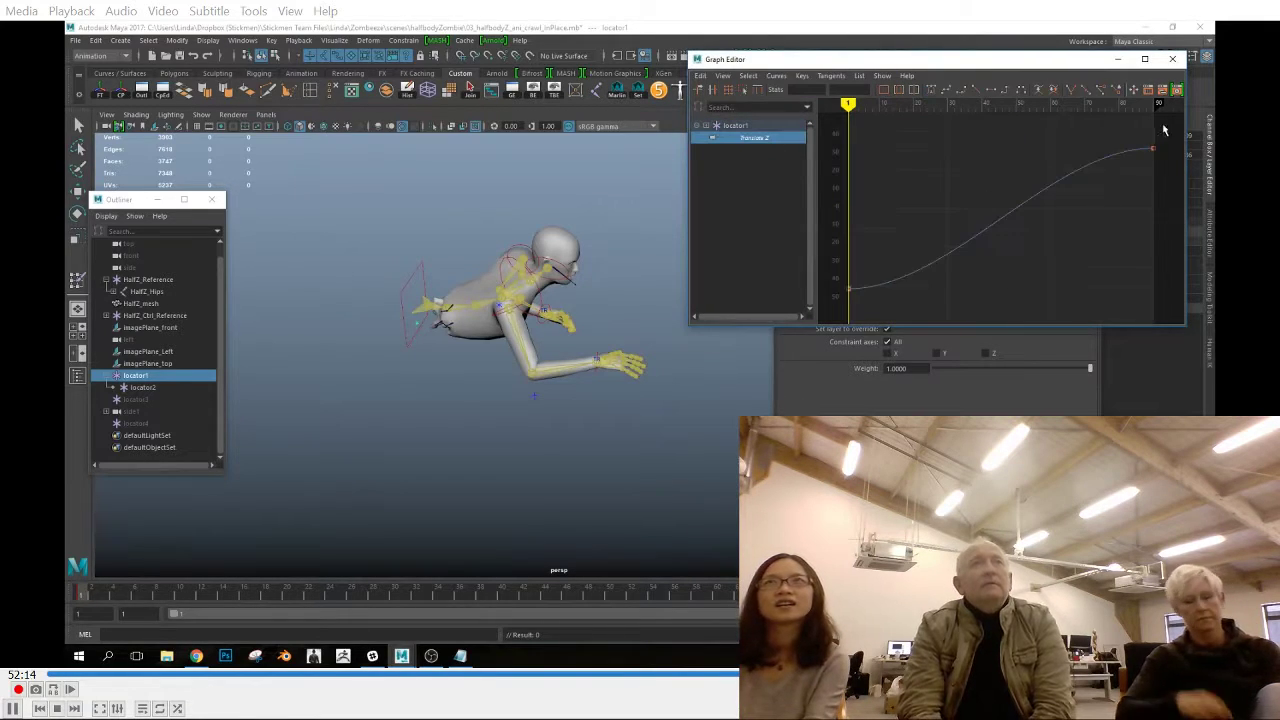
click(1172, 59)
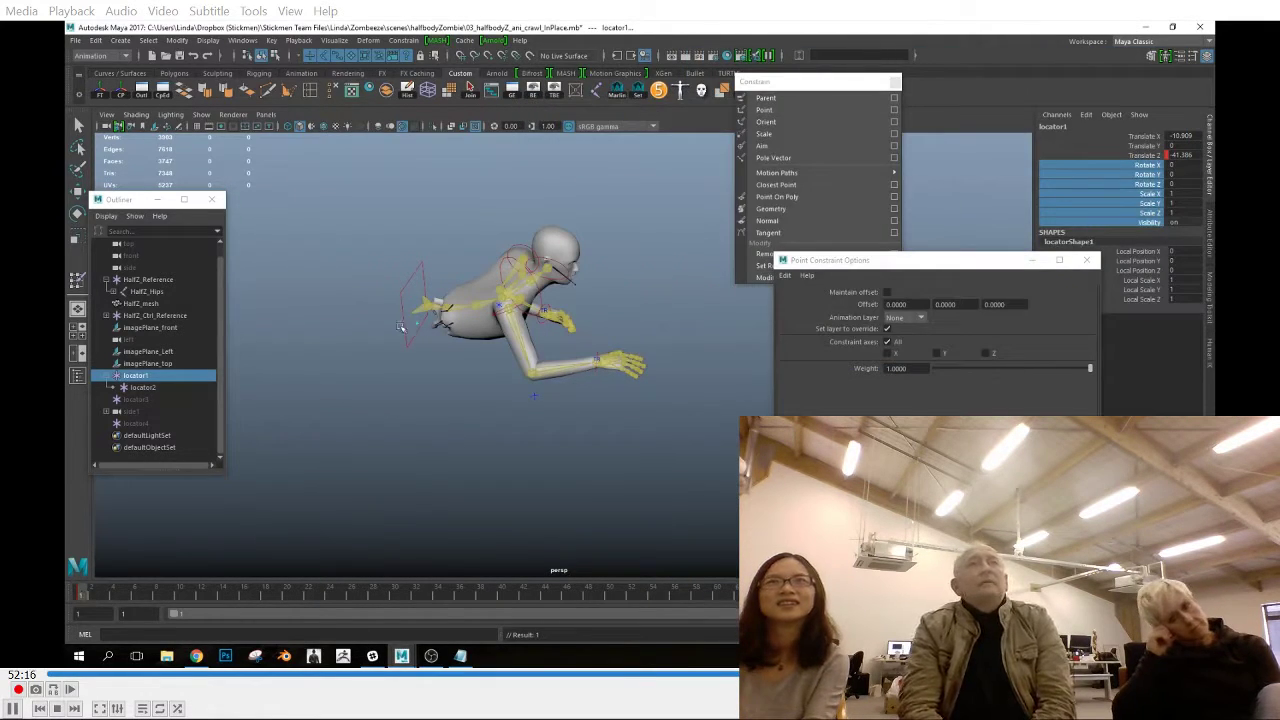
Select the wrist effectors, save the scene and close the point constraint options
click(141, 387)
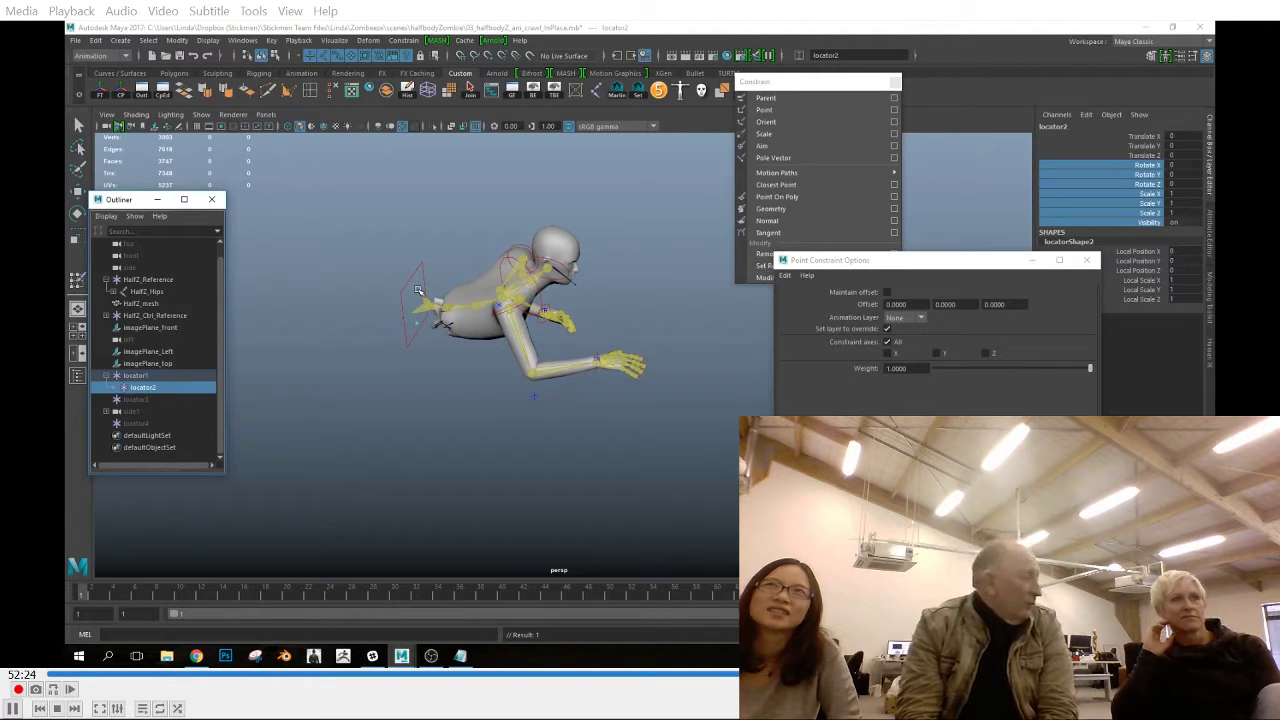
click(598, 356)
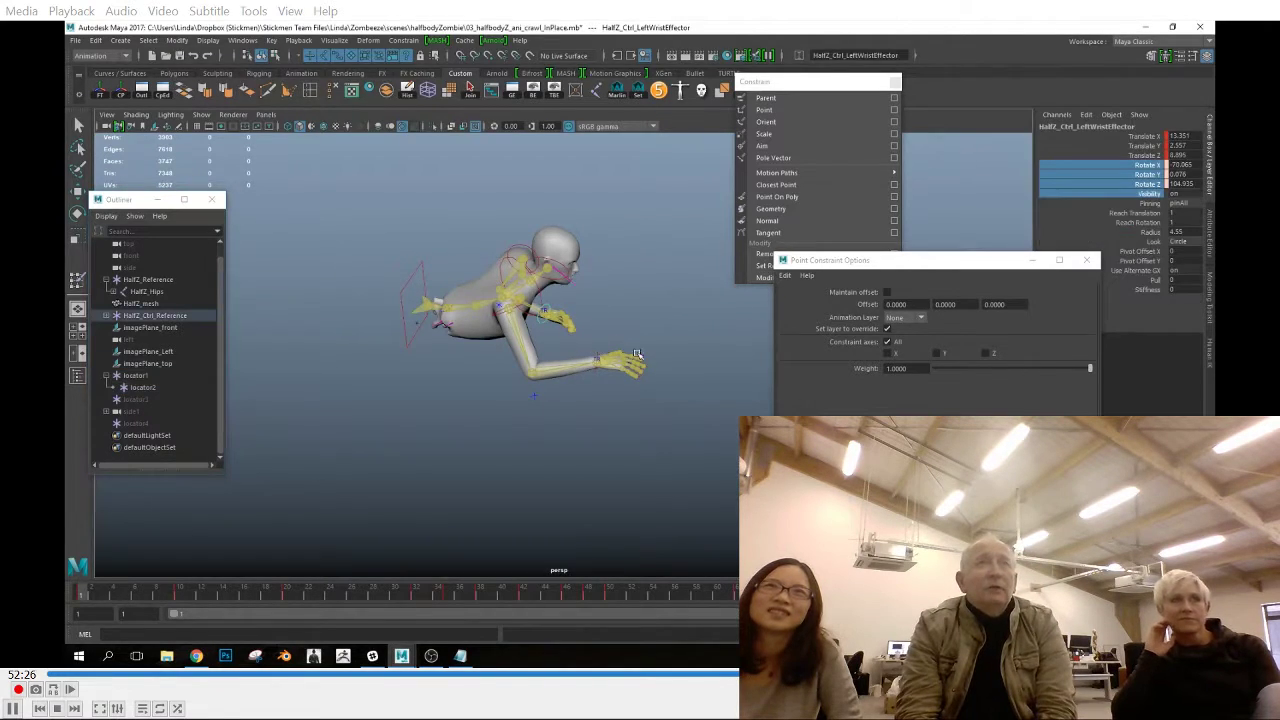
click(75, 41)
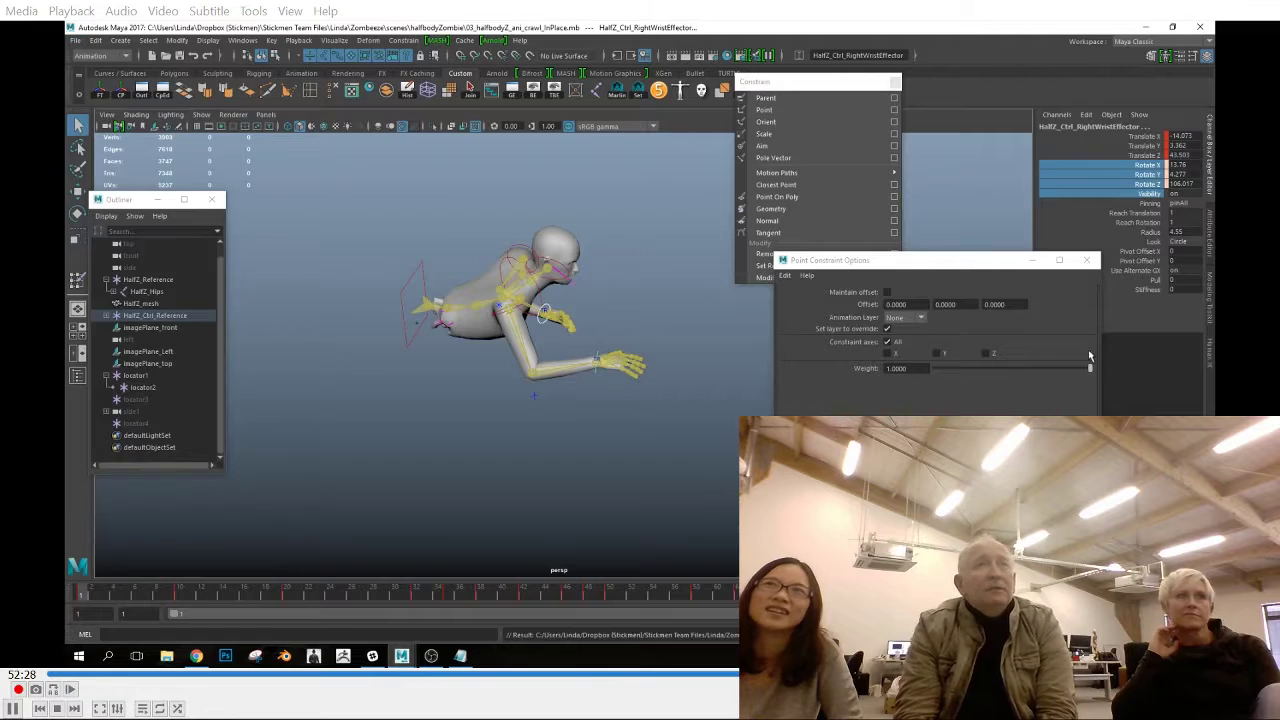
click(1087, 260)
Try to bake the HalfZ control rig's animation to the skeleton
click(404, 294)
alt+middle_drag(478, 238, 485, 280)
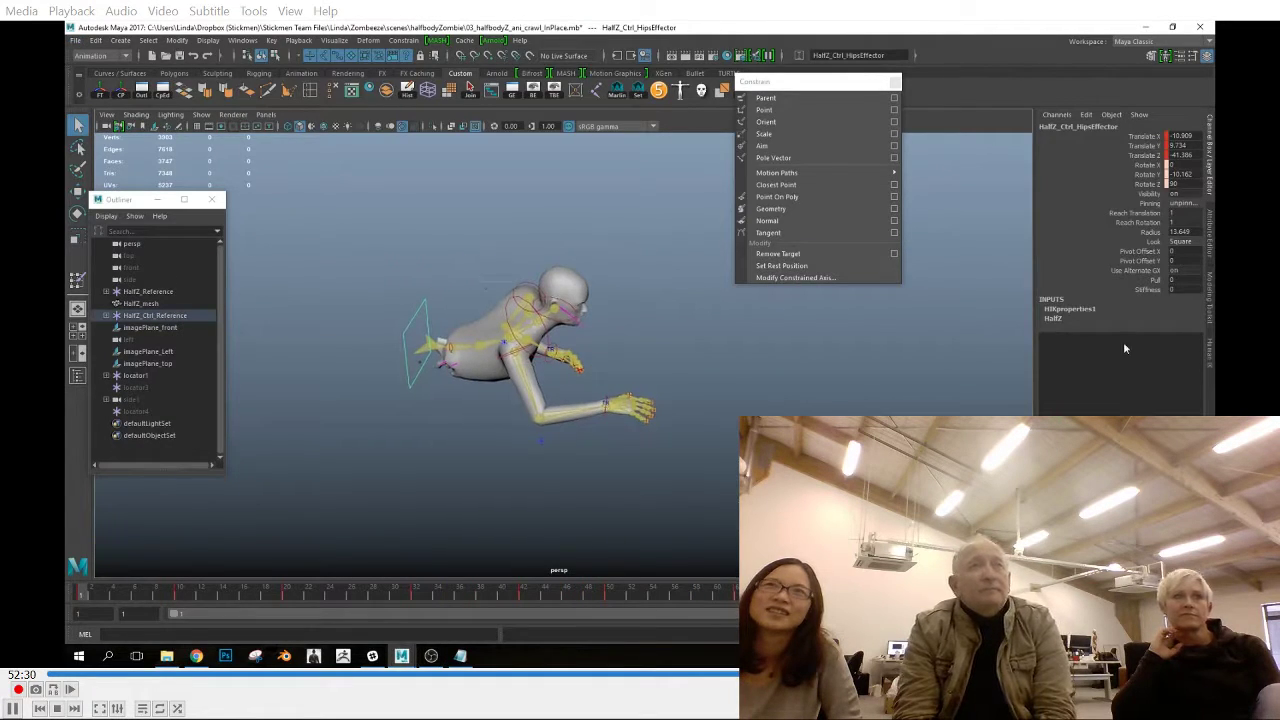
click(1210, 353)
click(1057, 125)
mouse_move(1082, 189)
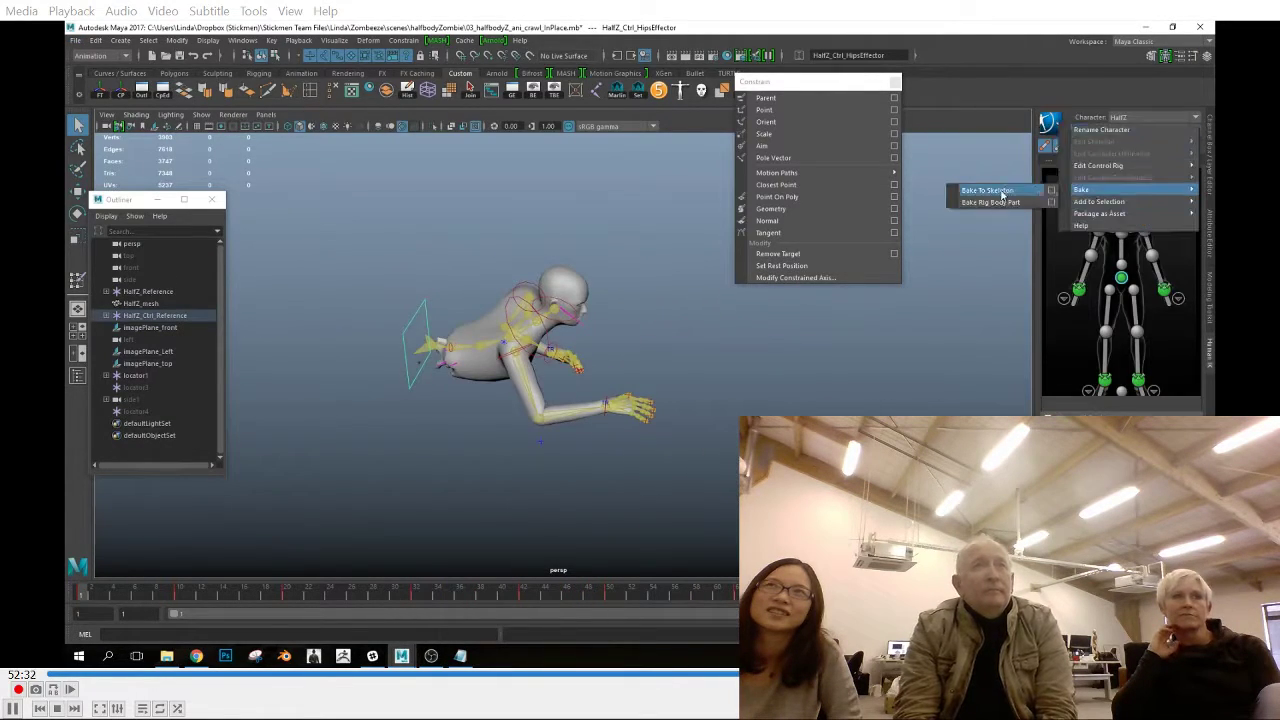
click(990, 190)
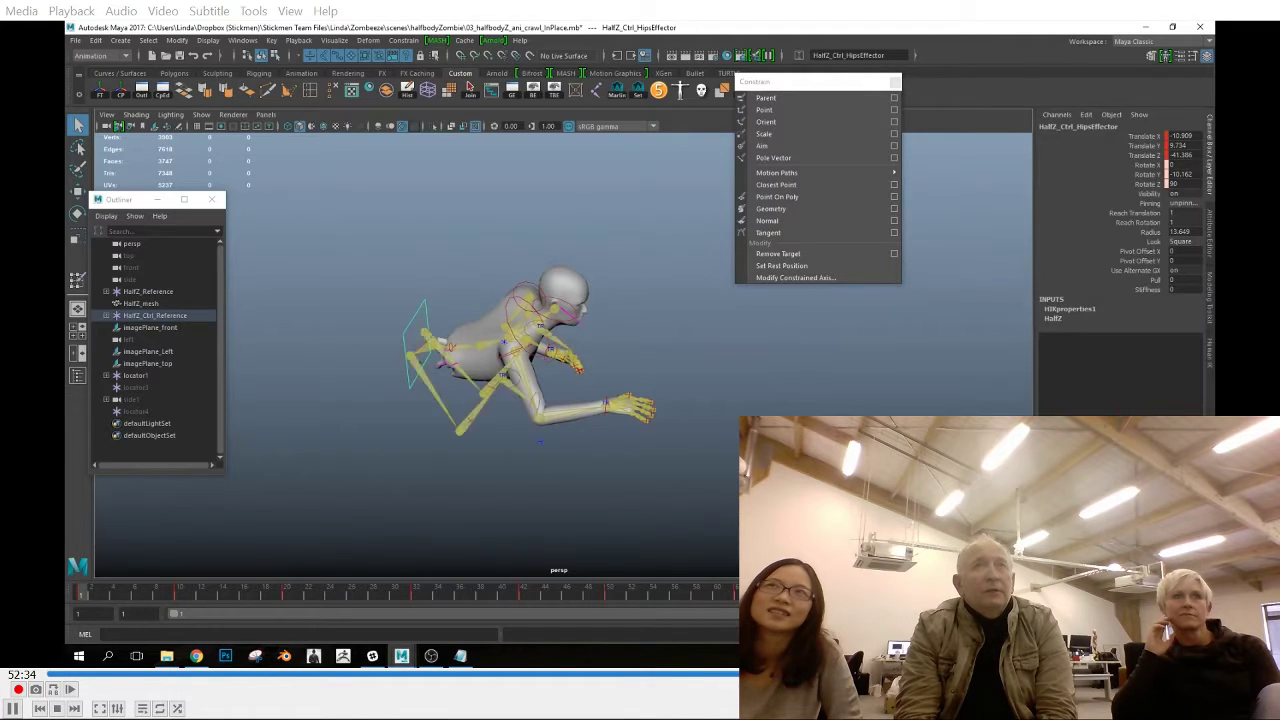
Set both ankle effectors to unpinned with Reach Translation and Reach Rotation at 0
alt+drag(581, 417, 480, 435)
shift+click(529, 317)
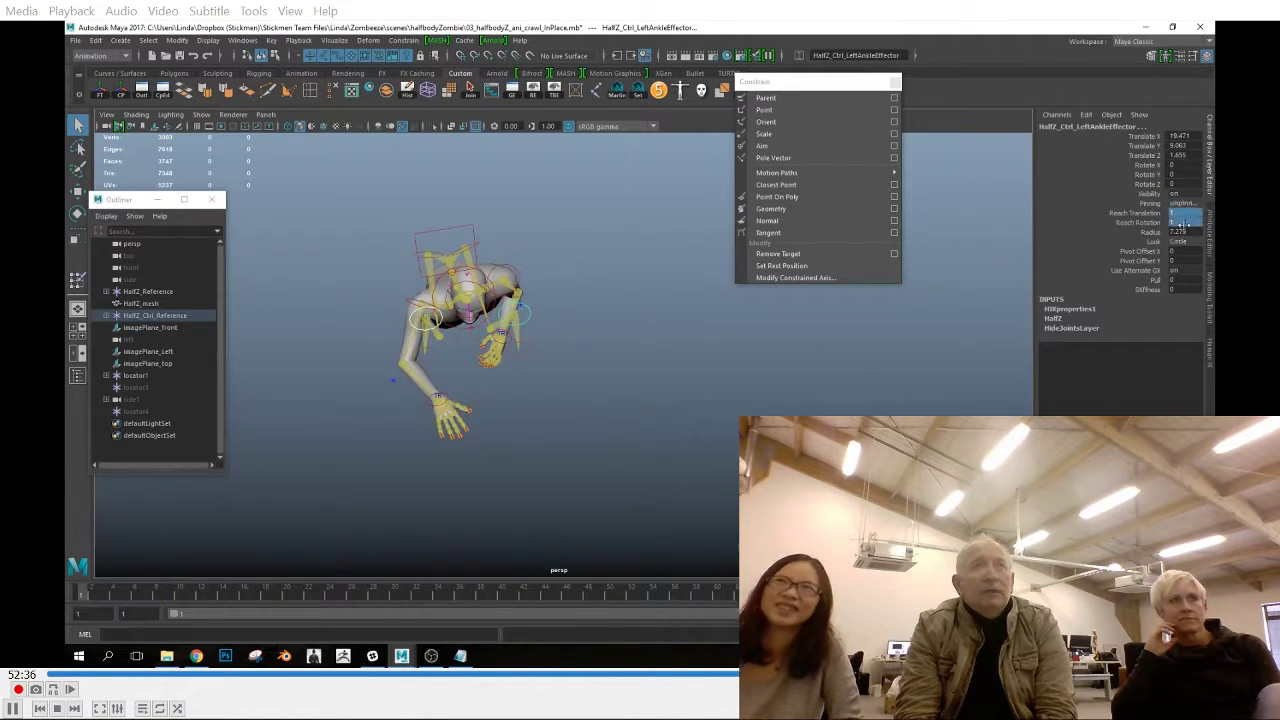
click(1185, 204)
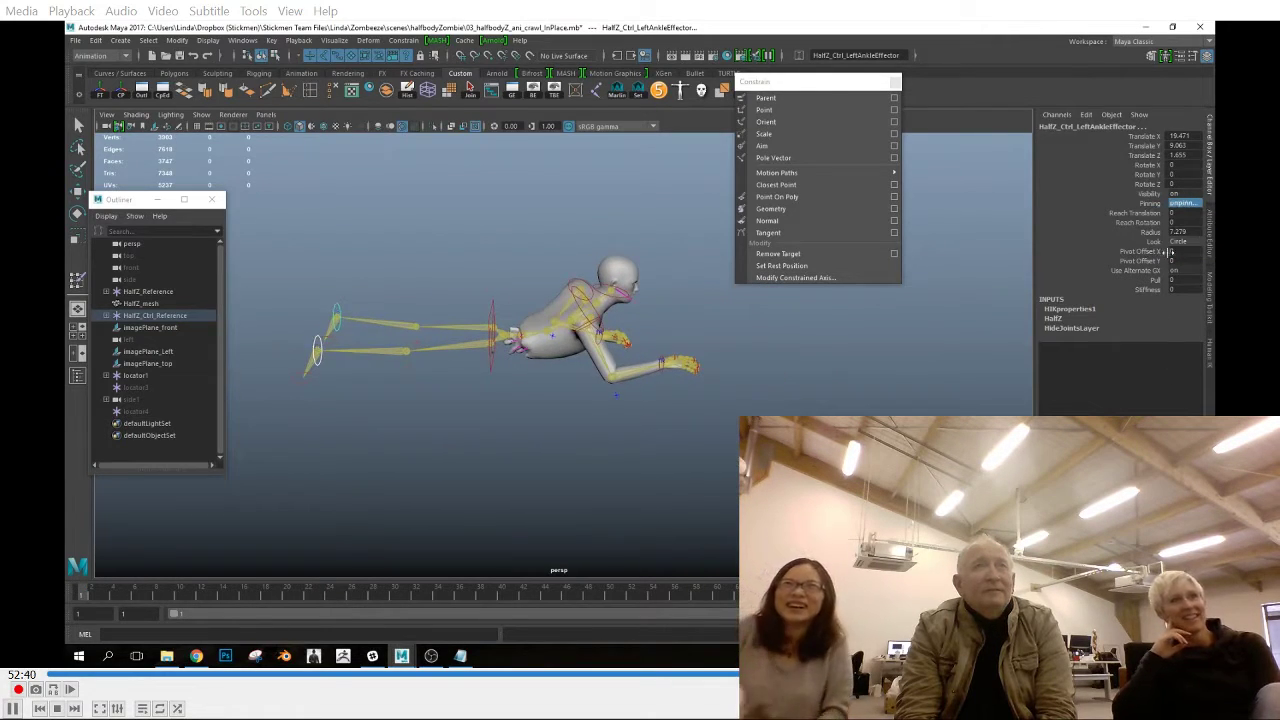
Bake the HalfZ control rig's animation to the skeleton with the legs released from the ankle effectors
click(1209, 352)
click(1050, 122)
mouse_move(1090, 193)
click(1022, 194)
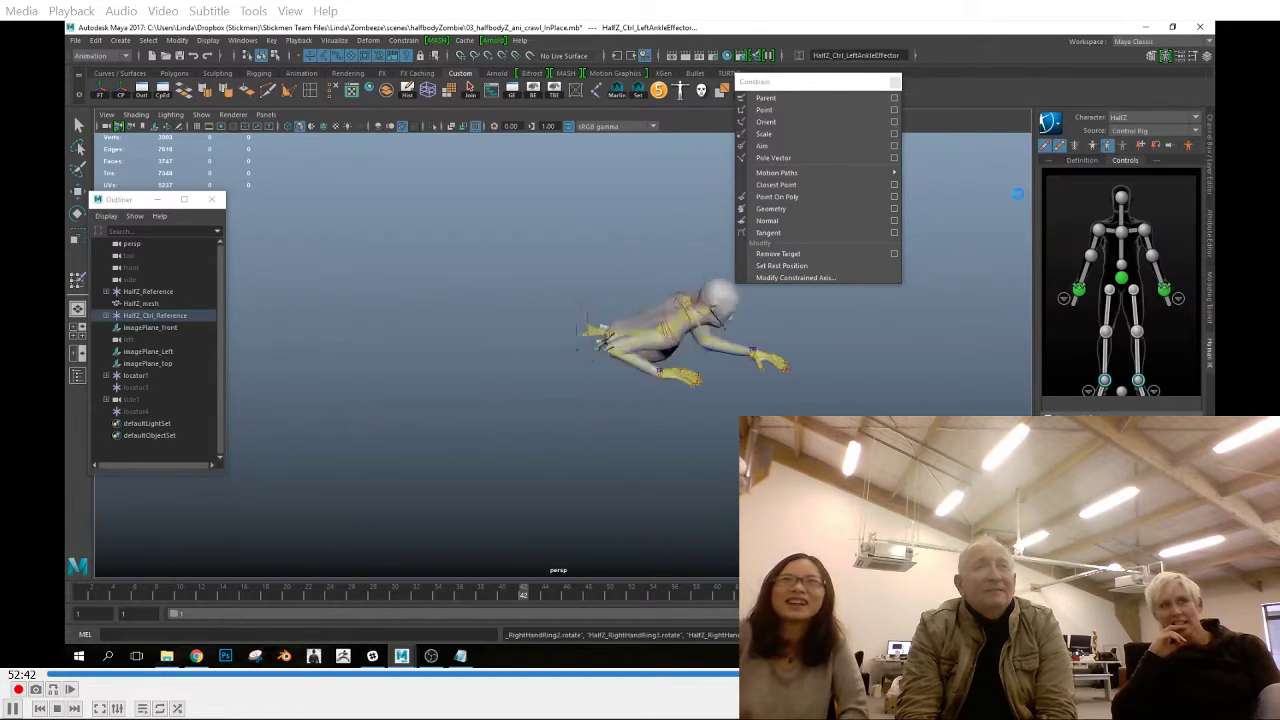
Return to frame 1 and select locator2 beneath locator1 near the zombie's hips
key(q)
drag(440, 300, 498, 400)
click(1209, 155)
key(Delete)
drag(480, 338, 497, 368)
key(w)
alt+right_drag(497, 368, 589, 421)
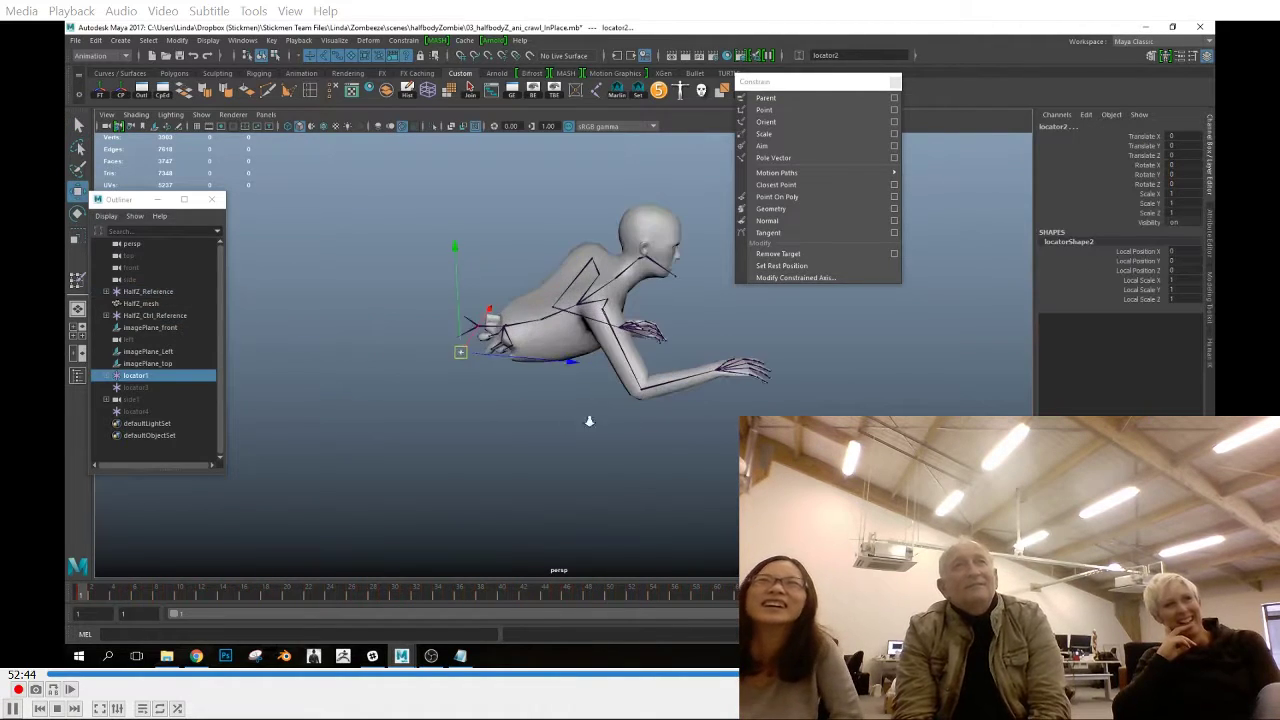
alt+drag(419, 435, 620, 429)
alt+right_drag(620, 429, 556, 461)
alt+middle_drag(556, 461, 615, 420)
click(106, 376)
click(148, 387)
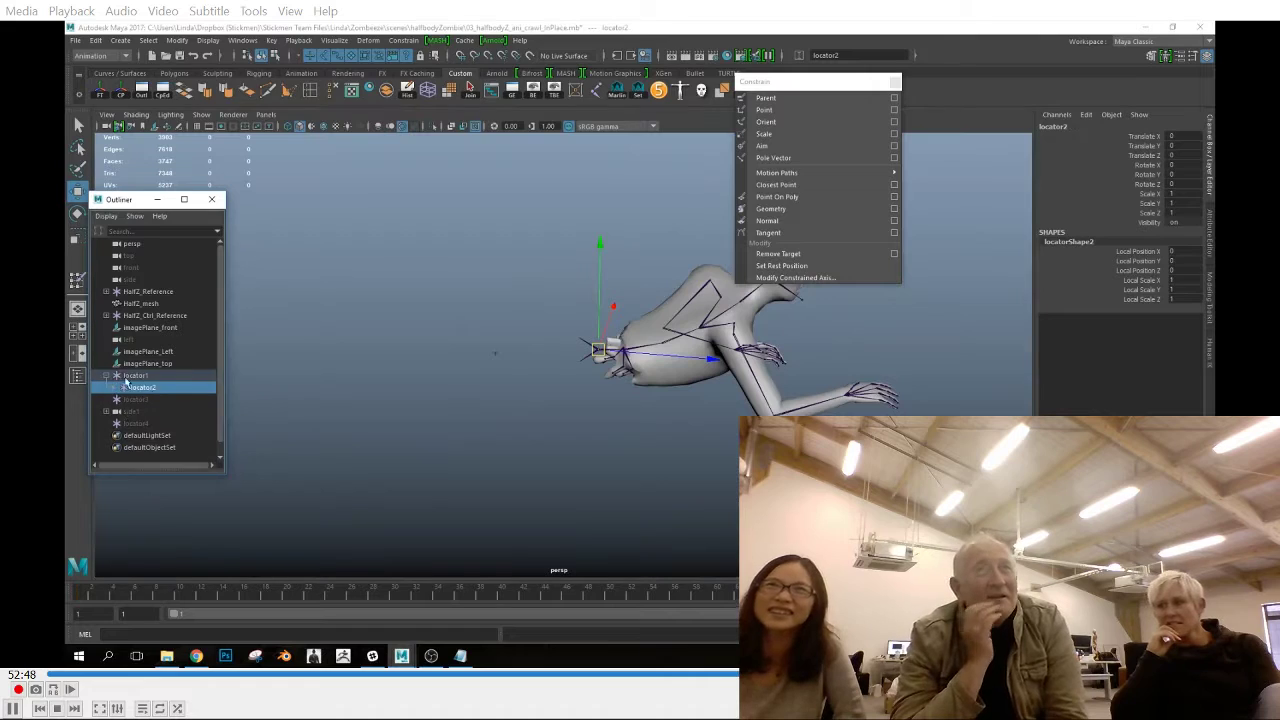
Inspect locator1's Translate Z curve, set locator1's Translate Y to 0 and select locator2
click(533, 93)
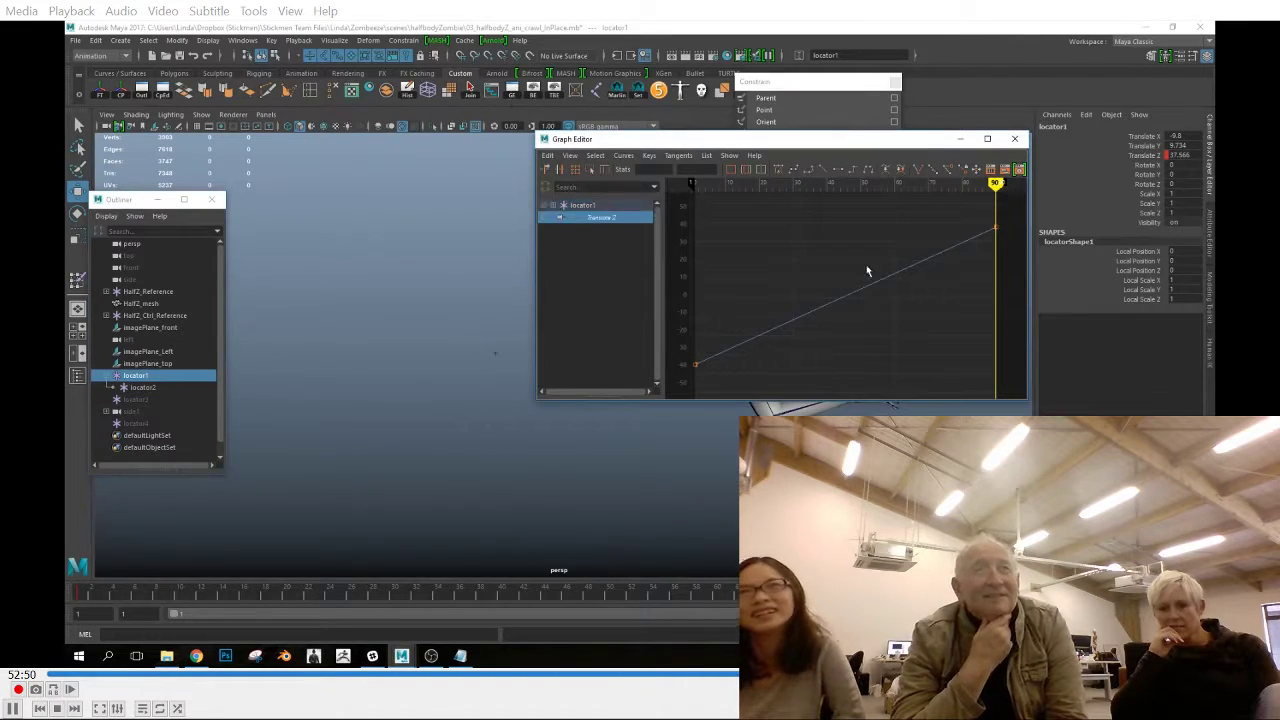
key(alt+shift+v)
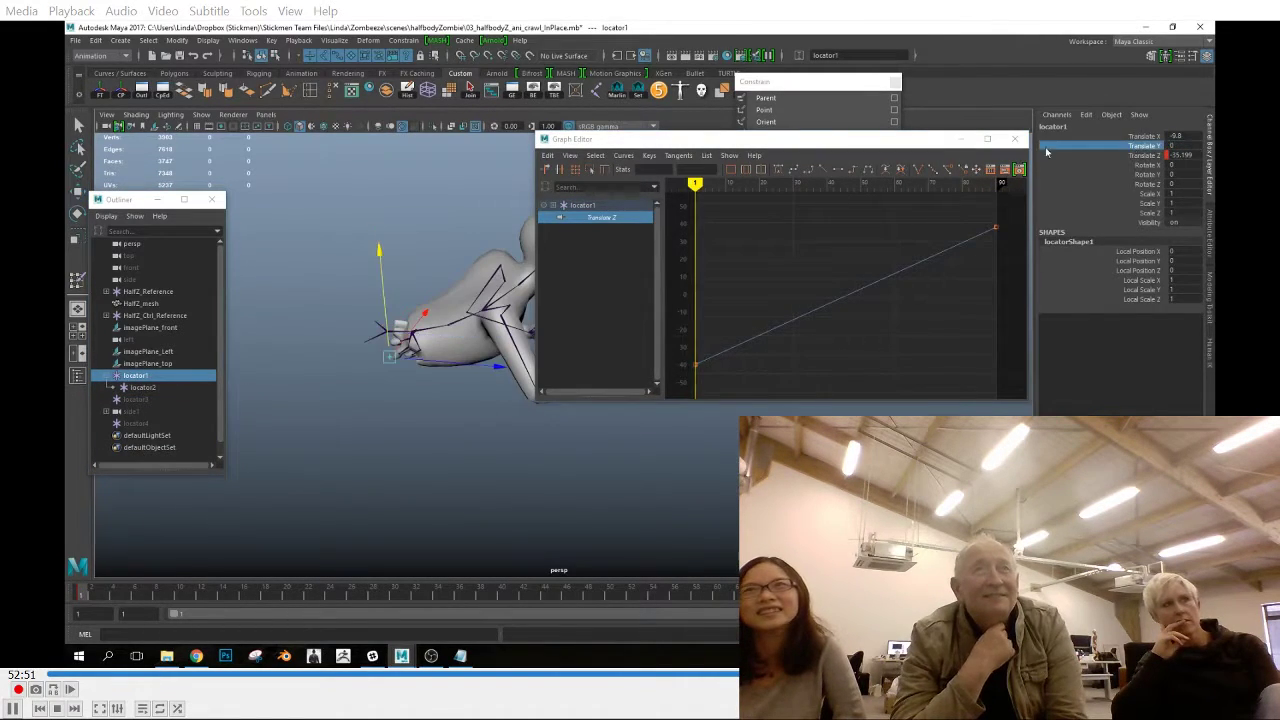
click(1015, 139)
alt+middle_drag(640, 400, 702, 434)
click(143, 388)
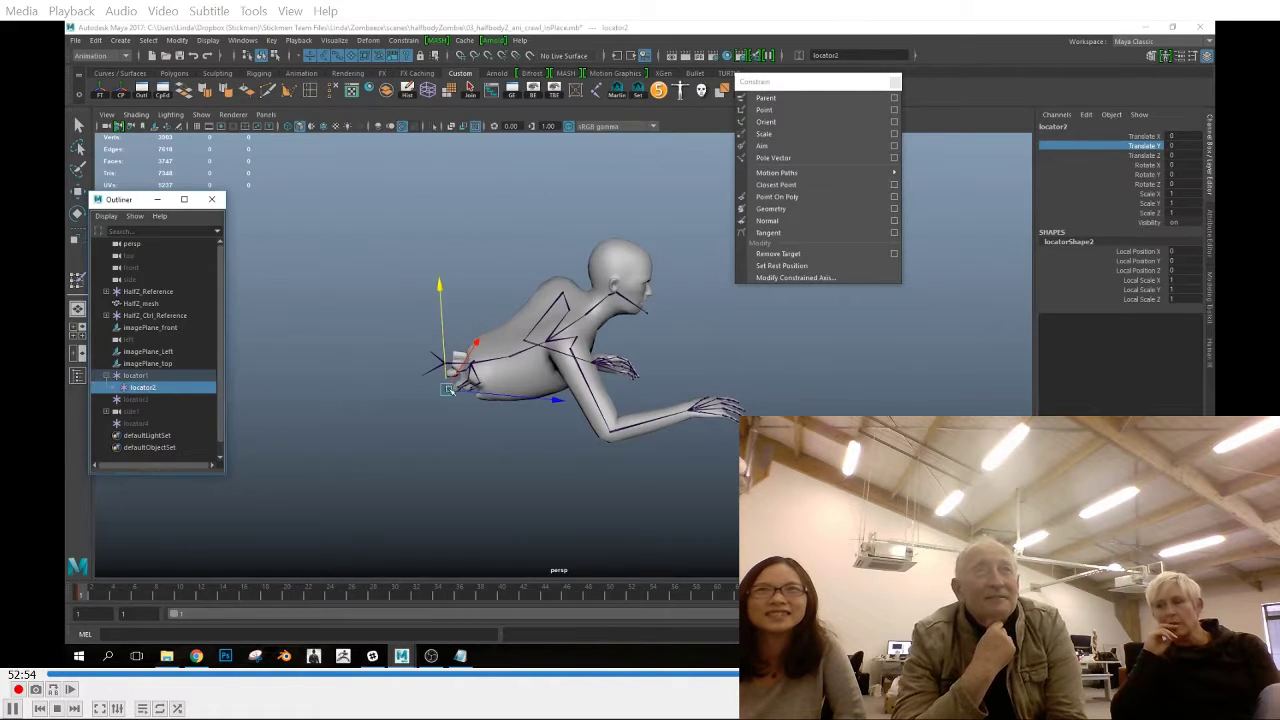
Point-constrain locator2 to HalfZ_Hips with Maintain Offset off
click(431, 348)
ctrl+click(147, 389)
click(404, 41)
click(518, 82)
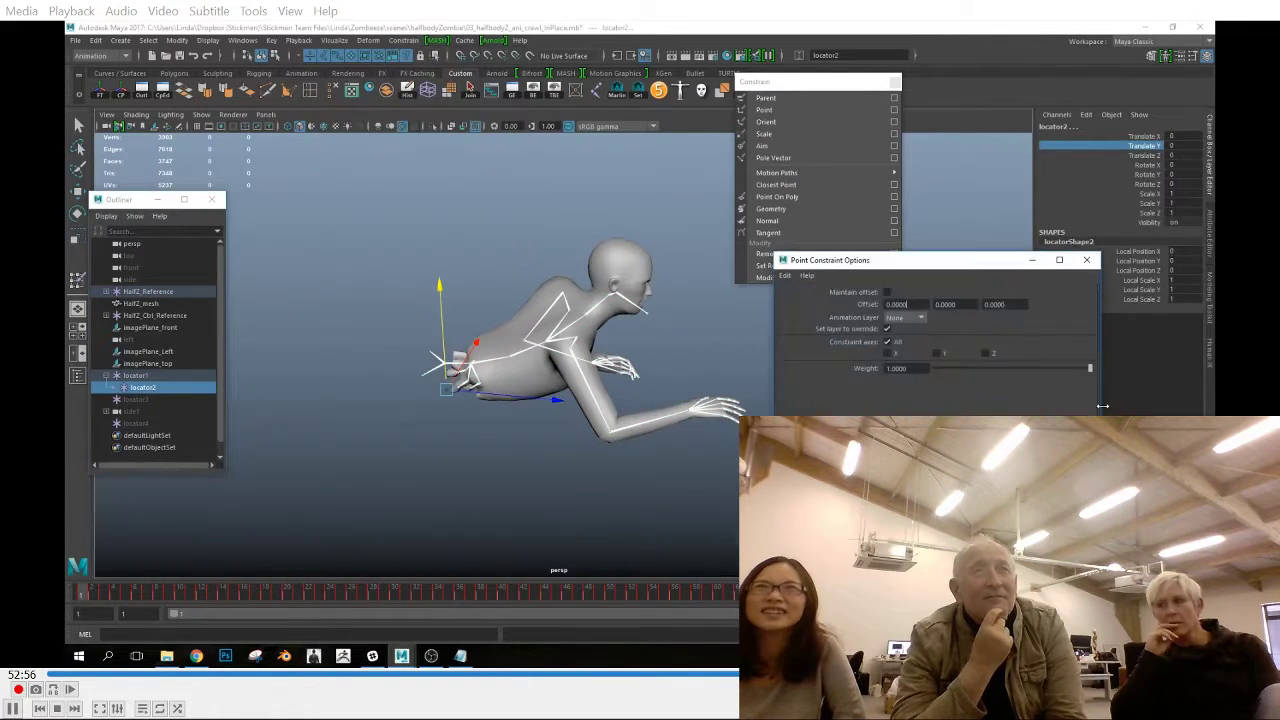
click(829, 467)
Bake the constrained motion onto locator2 with Bake Simulation and scrub through the result
click(95, 41)
mouse_move(112, 149)
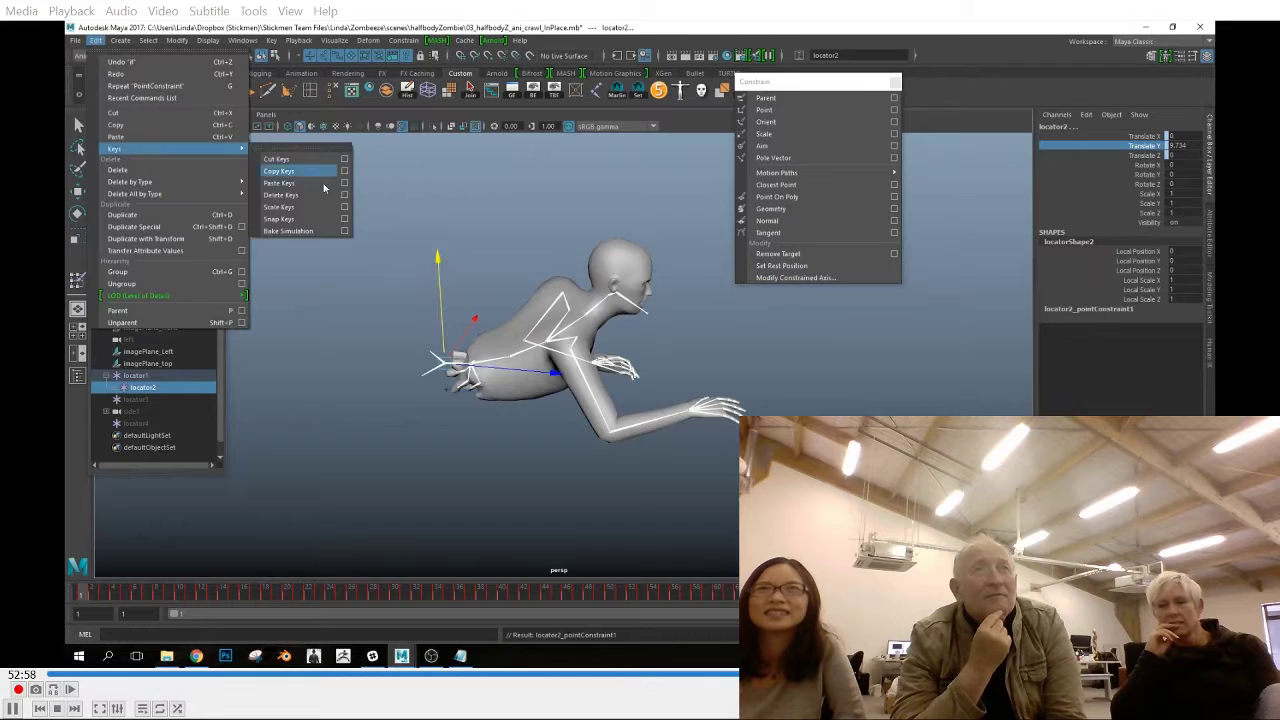
click(290, 231)
click(152, 389)
drag(100, 594, 480, 594)
Clear locator1's Translate Z animation, check the motion at frame 47 and select HalfZ_Hips
click(156, 376)
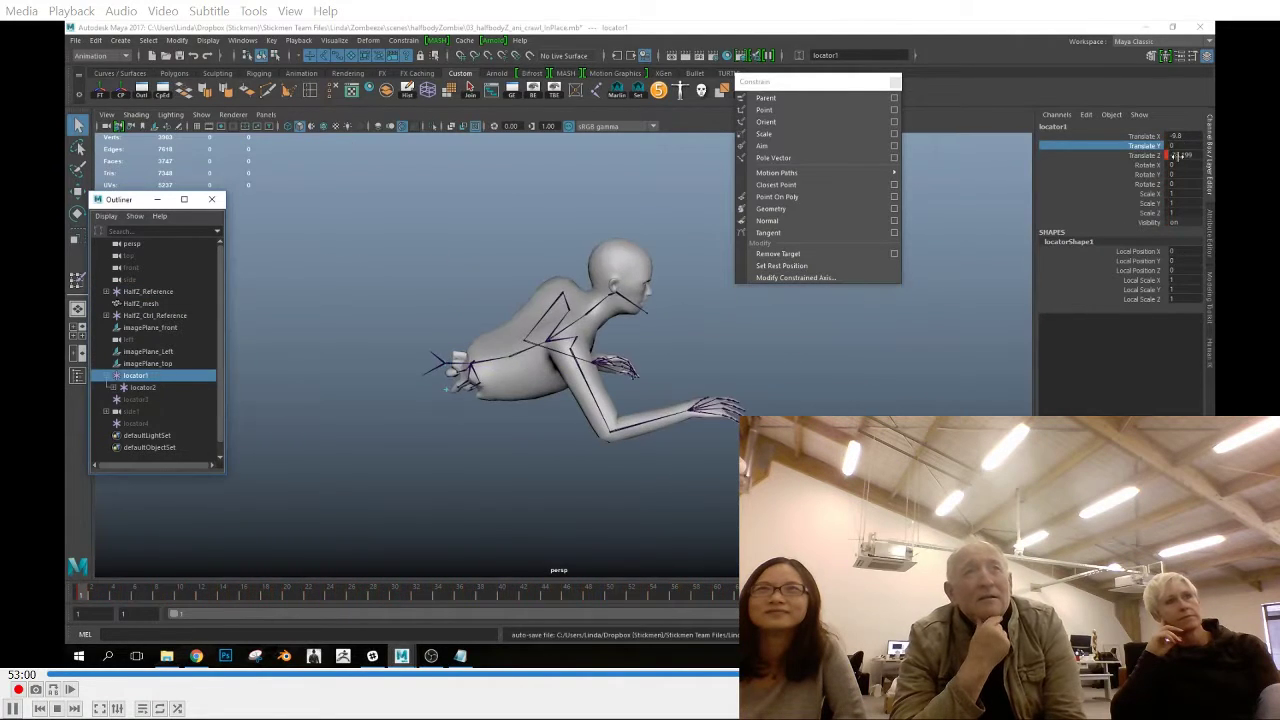
click(1144, 156)
middle_drag(330, 385, 558, 385)
click(577, 594)
click(522, 362)
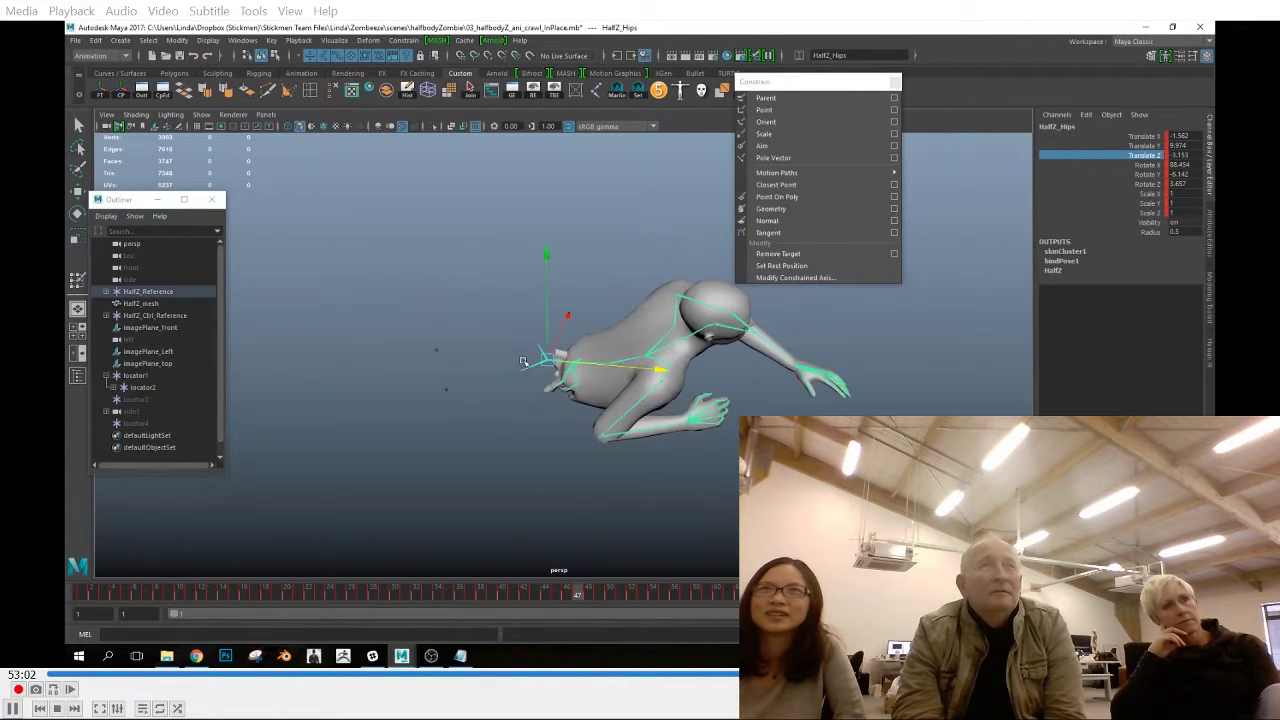
Delete the Translate X, Y and Z animation of HalfZ_Hips at frame 1
click(84, 594)
drag(103, 597, 1138, 590)
click(86, 598)
right_click(1118, 155)
click(1117, 347)
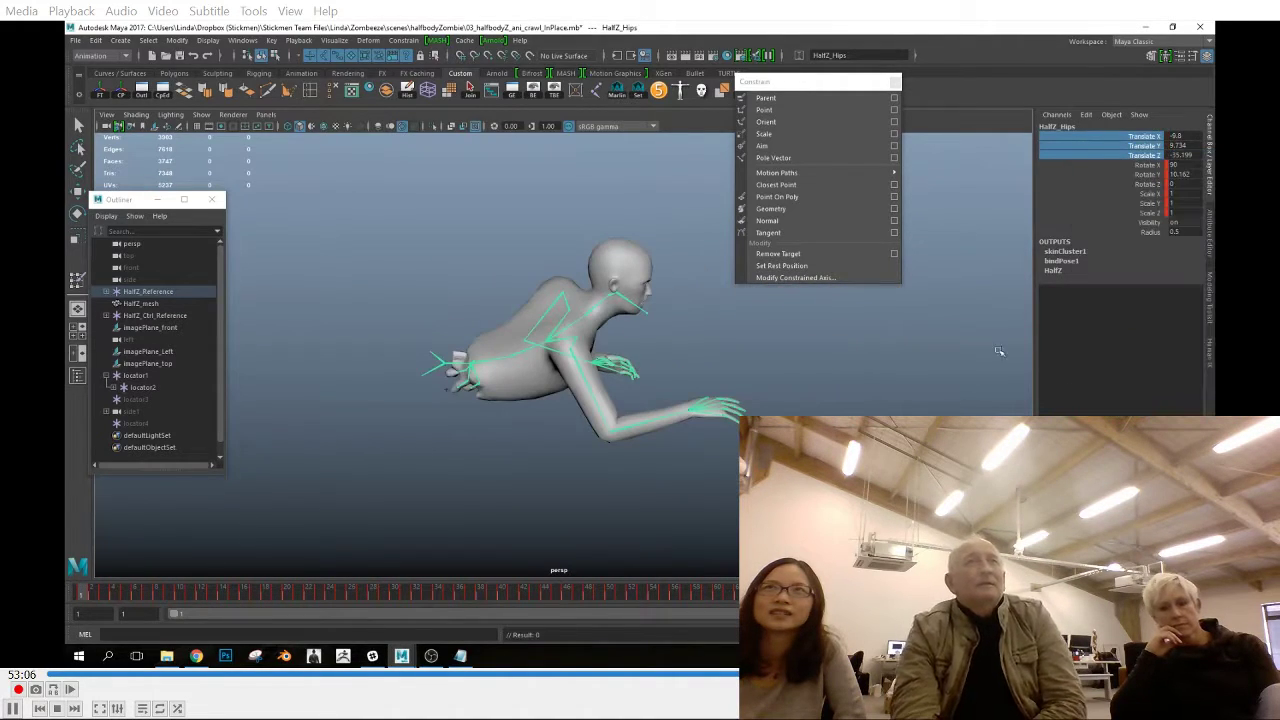
Delete the point constraint beneath locator2
drag(126, 596, 84, 596)
click(143, 387)
click(113, 387)
click(170, 399)
key(Delete)
Point-constrain HalfZ_Hips to locator2 with Maintain Offset enabled
drag(426, 361, 434, 376)
click(403, 41)
click(519, 81)
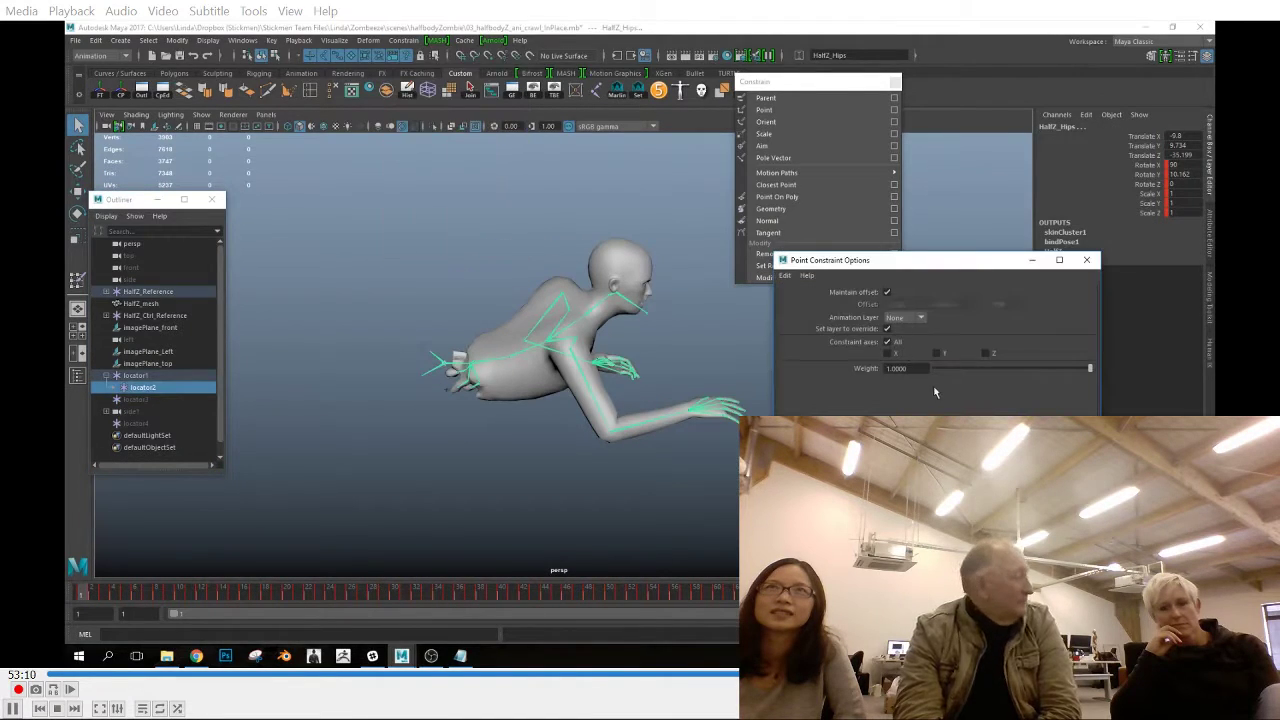
click(938, 466)
click(1087, 261)
Bake the constrained motion onto HalfZ_Hips and delete its Scale X, Y and Z keys
click(96, 41)
mouse_move(146, 151)
click(298, 233)
drag(1110, 215, 1110, 193)
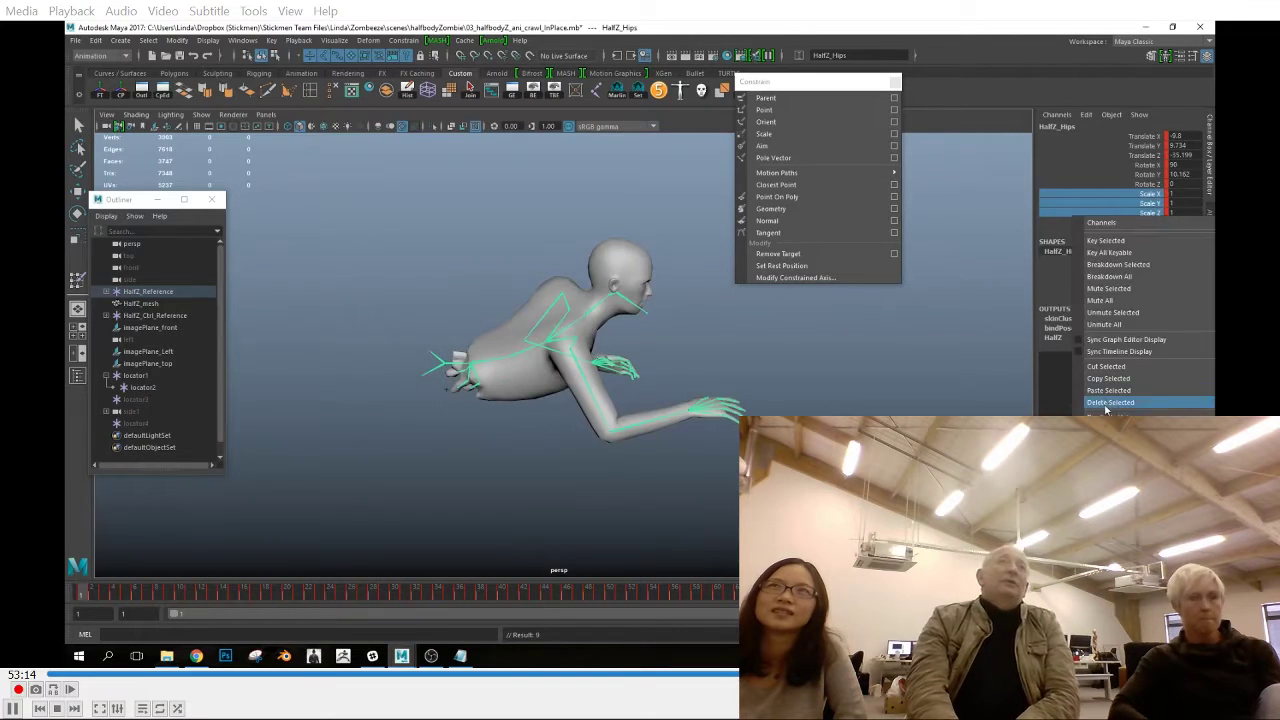
Delete the point constraint beneath HalfZ_Hips in the skeleton hierarchy
click(106, 292)
click(113, 304)
click(170, 351)
key(Delete)
Play back the in-place crawl in the side and perspective views and save the scene
alt+drag(690, 484, 612, 540)
key(space)
key(space)
click(1155, 593)
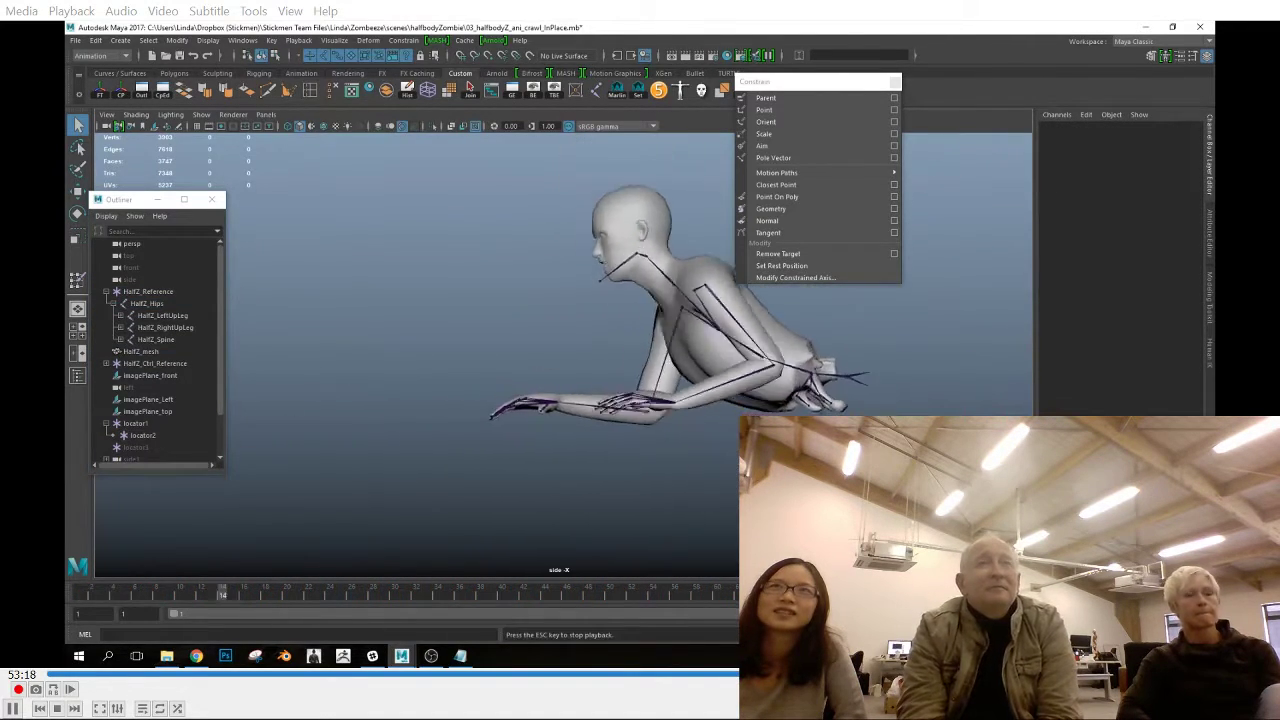
key(Escape)
key(space)
key(space)
key(alt+v)
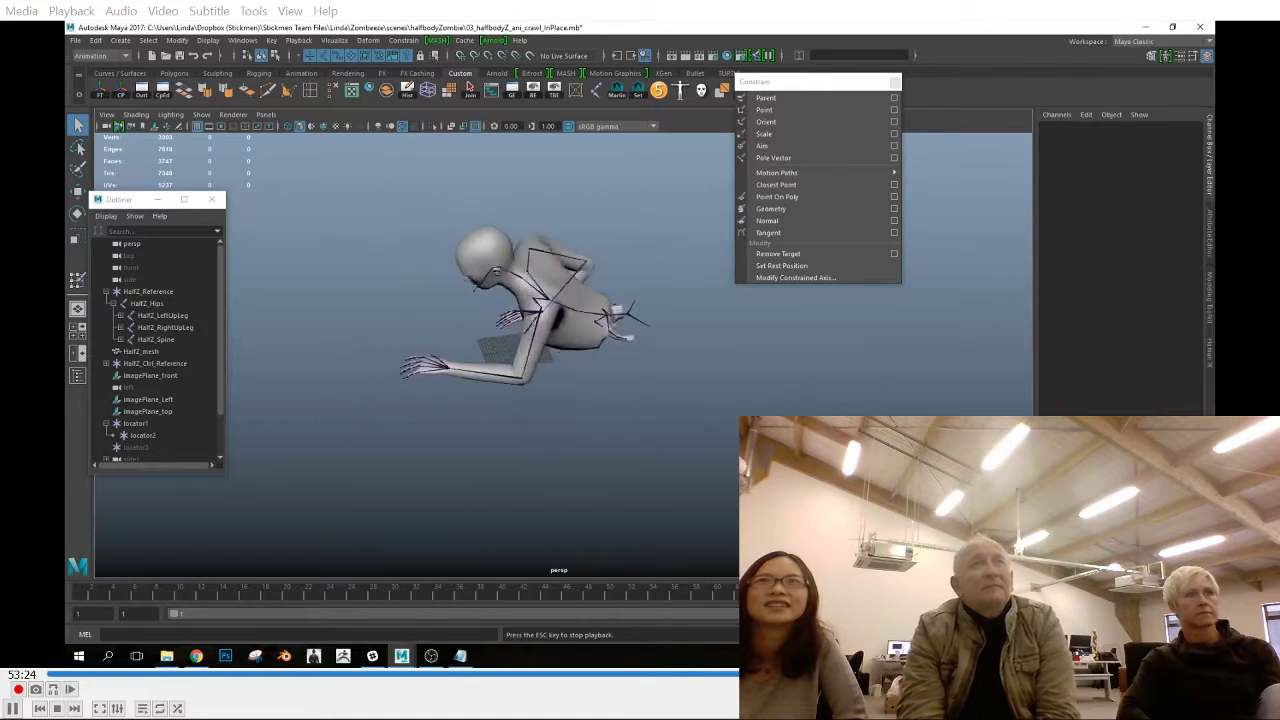
click(75, 40)
click(101, 91)
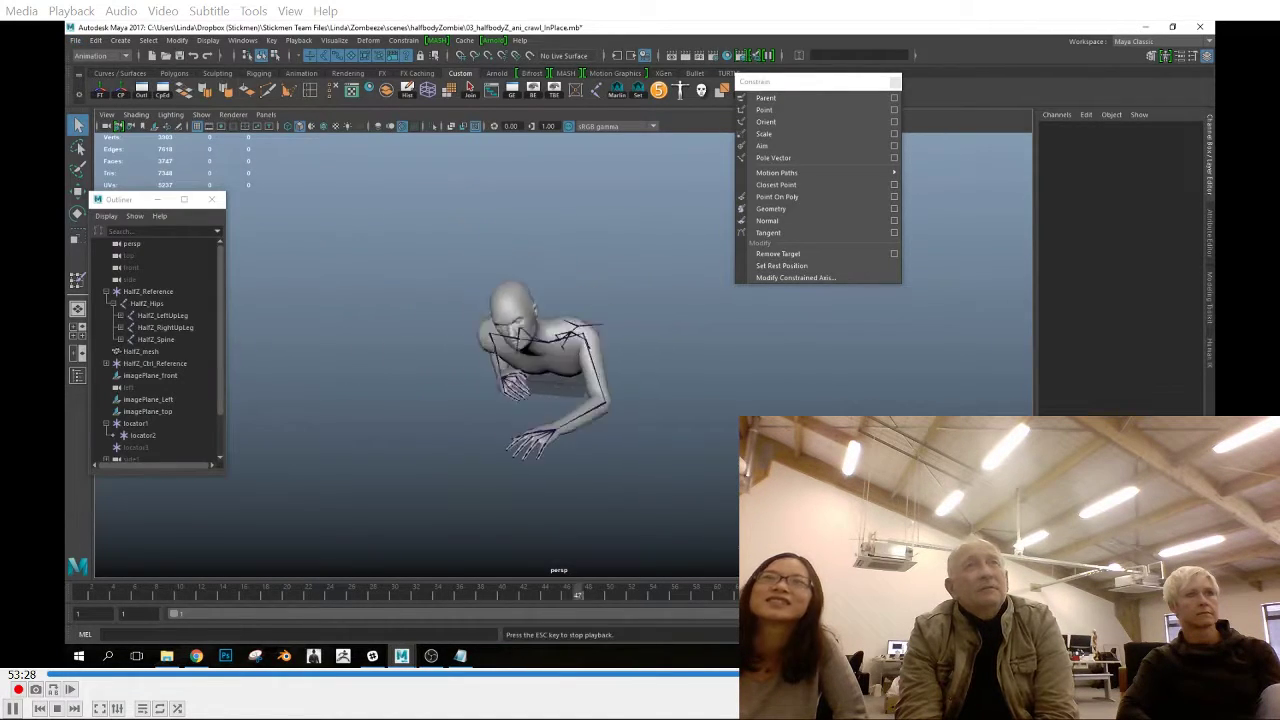
Delete the HalfZ control rig and its HumanIK character definition
click(1209, 352)
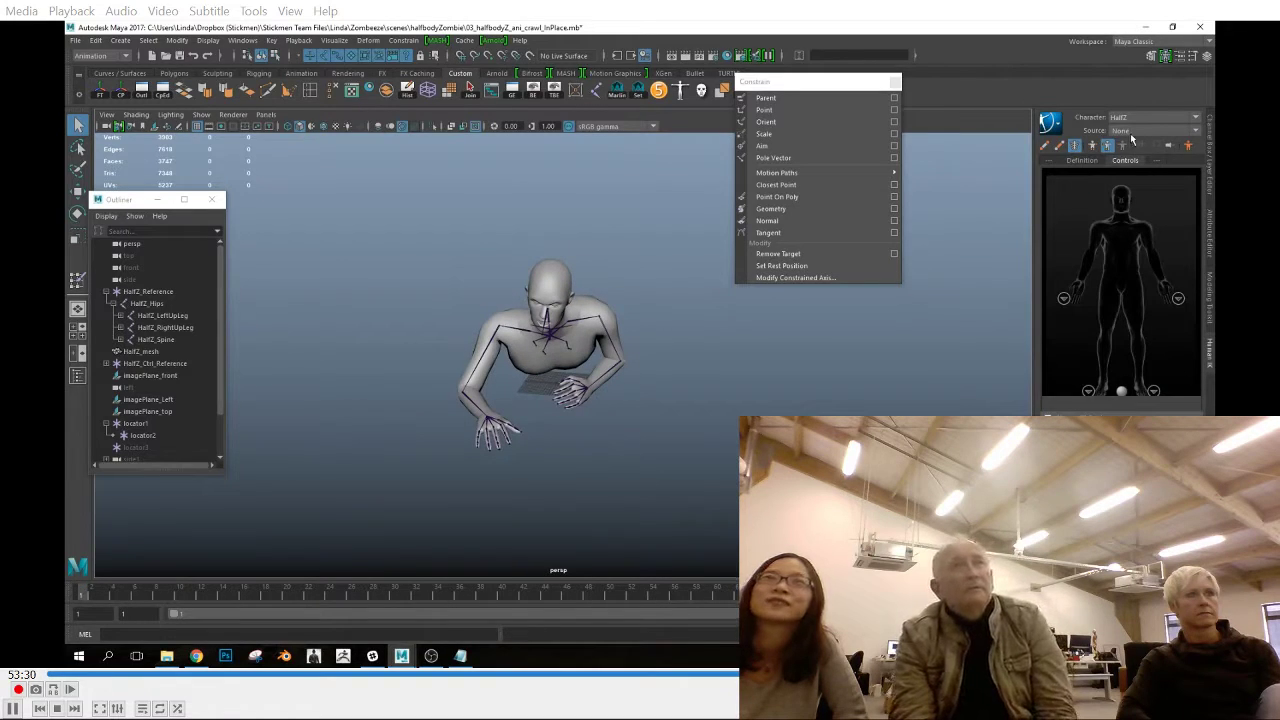
click(1056, 125)
click(1075, 117)
click(1082, 160)
click(1119, 146)
click(1104, 397)
Delete the image planes, the left and side1 cameras, and all locators from the scene
drag(157, 365, 154, 380)
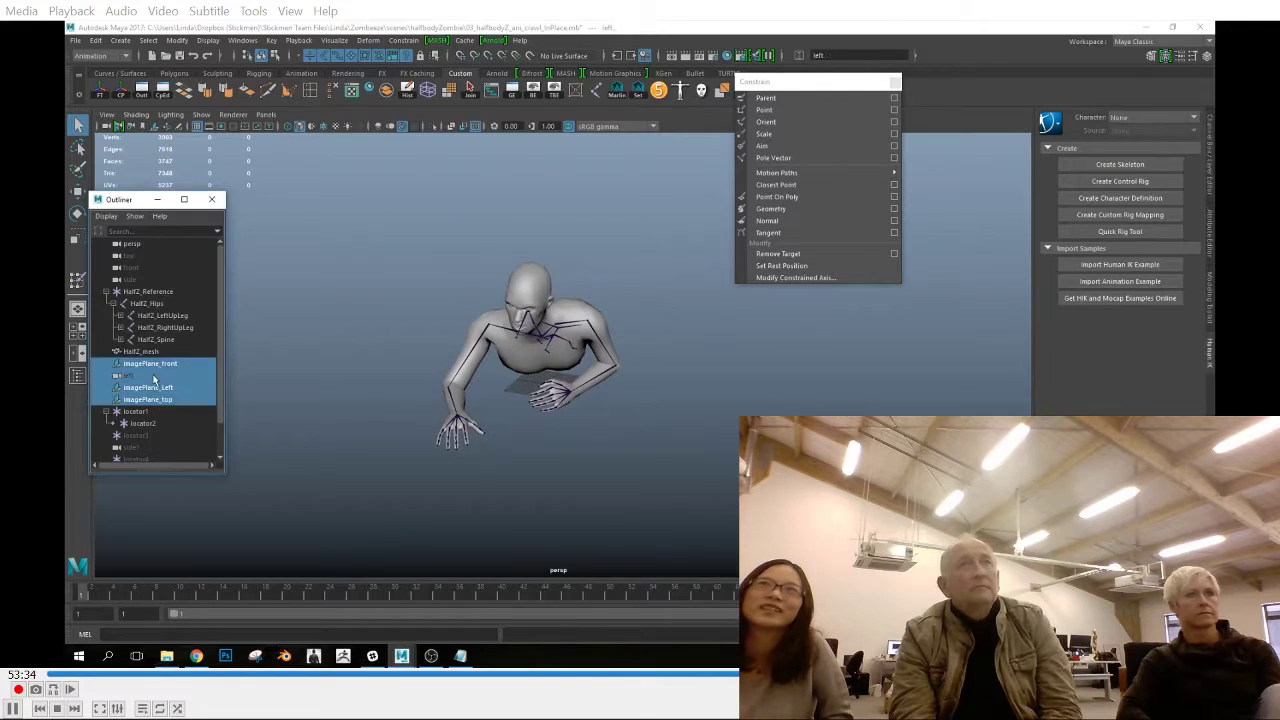
shift+click(156, 437)
scroll(152, 442, down, 1)
shift+click(152, 424)
key(Delete)
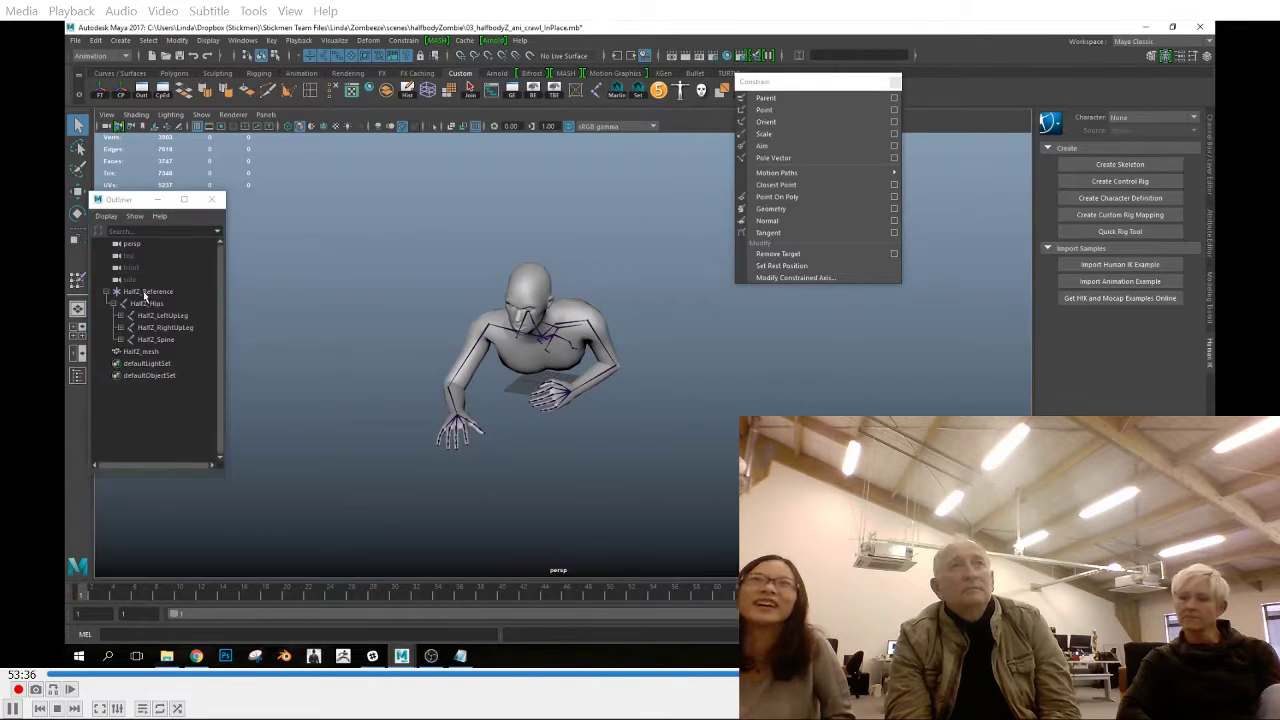
Unparent HalfZ_Hips from HalfZ_Reference, delete the leftover display layers, and select HalfZ_mesh with HalfZ_Hips
click(142, 305)
key(shift+p)
shift+click(150, 304)
click(76, 41)
click(131, 222)
click(1046, 174)
click(1210, 155)
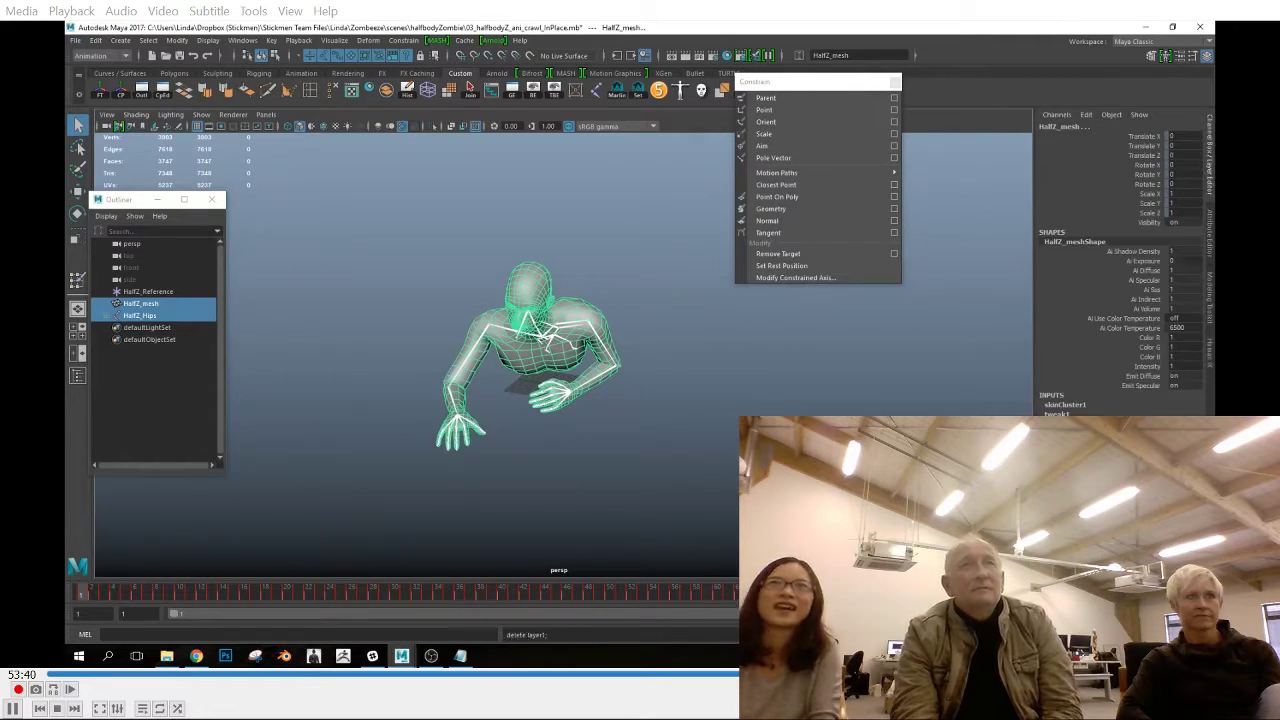
Export the selected mesh and hips skeleton as the FBX file HalfZ_ani_crawl_new.fbx
click(76, 41)
click(136, 221)
double_click(400, 247)
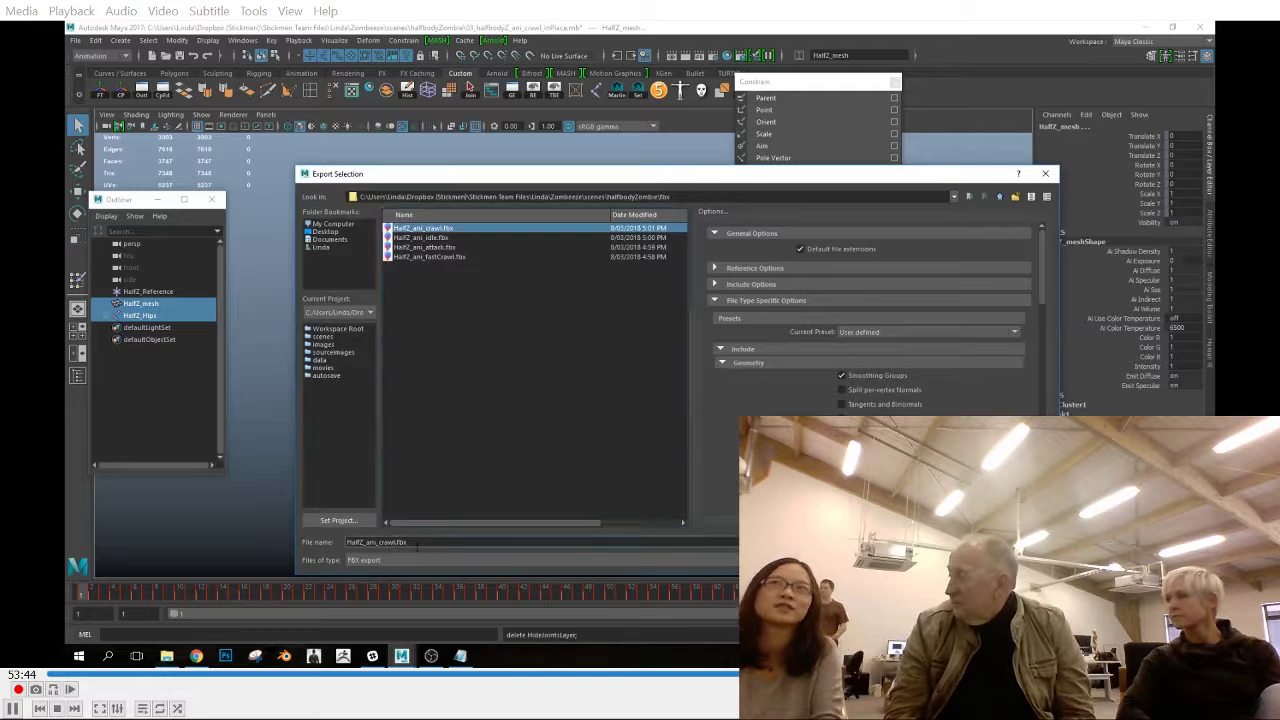
key(Return)
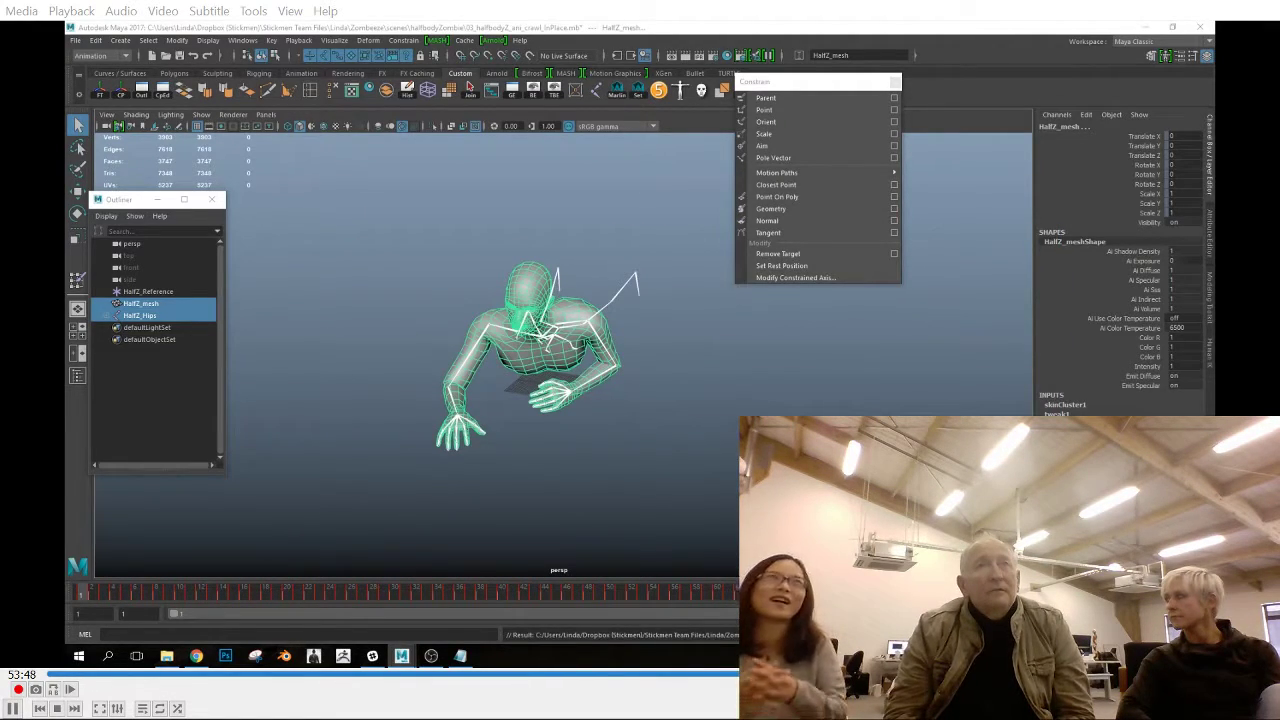
Scrub the animation, check the left leg joints and open HalfZ_ani_crawl_new.fbx
drag(118, 596, 760, 600)
click(660, 308)
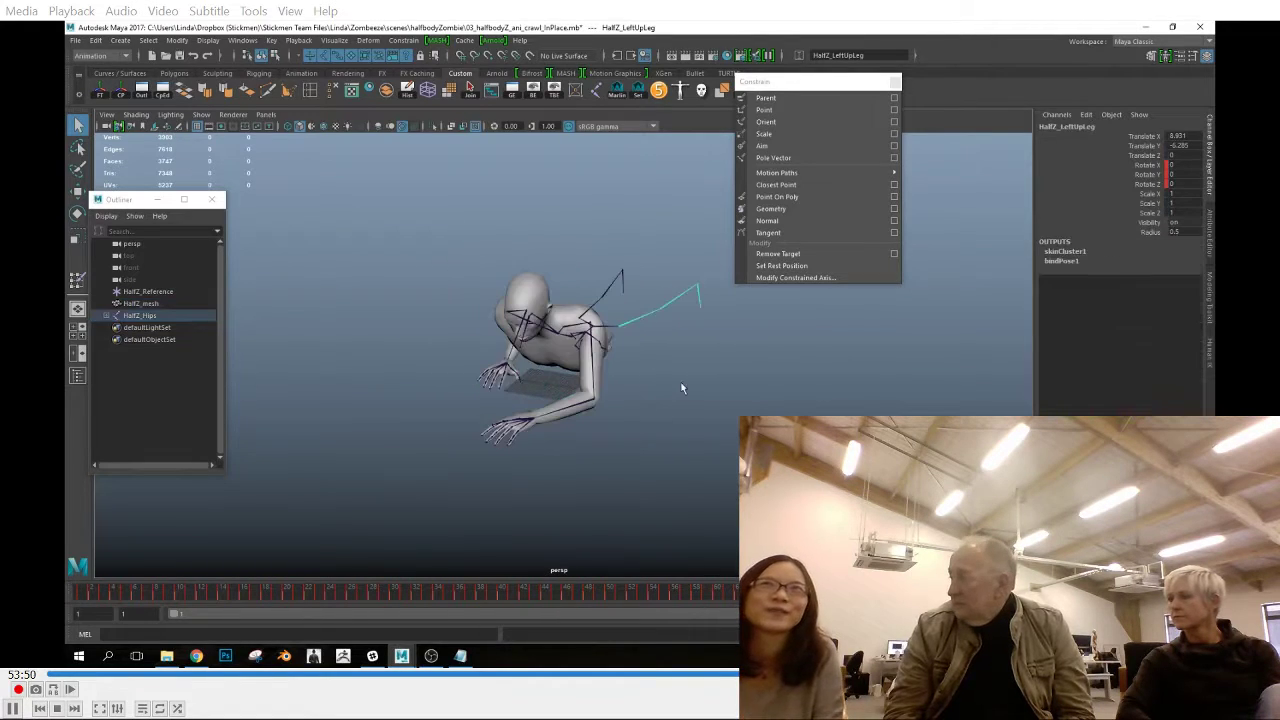
key(ctrl+o)
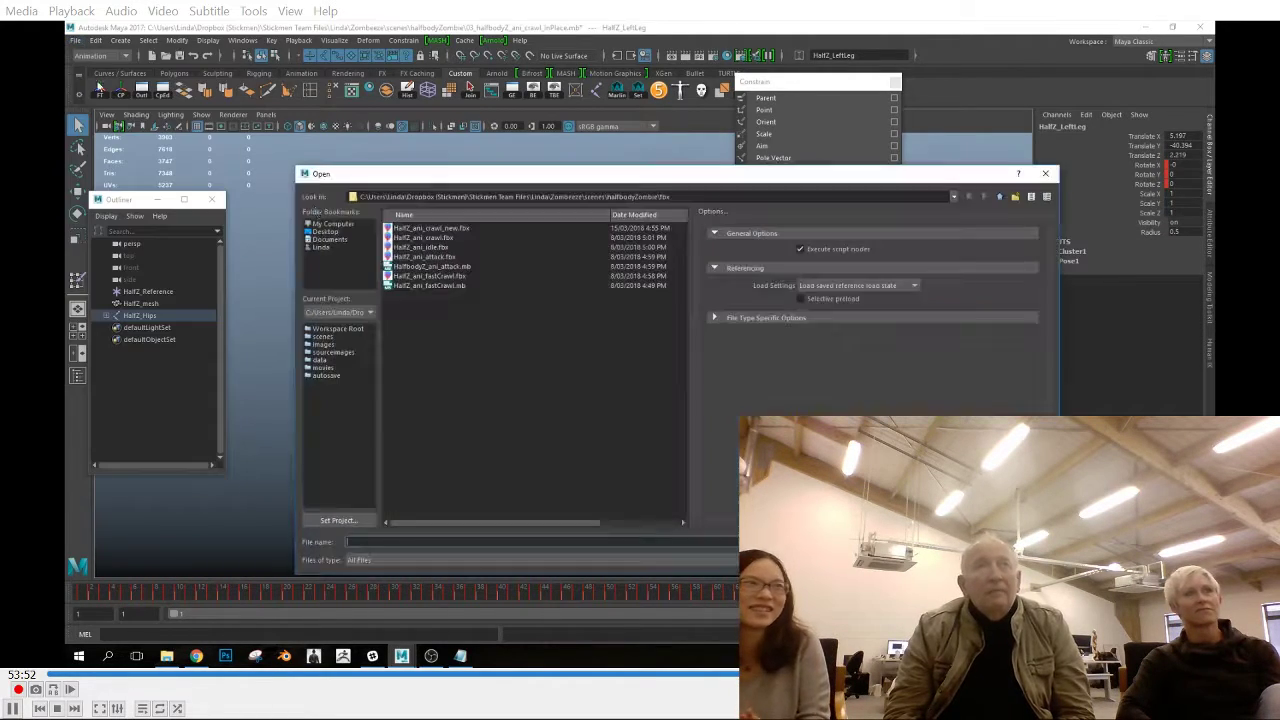
click(415, 230)
key(Return)
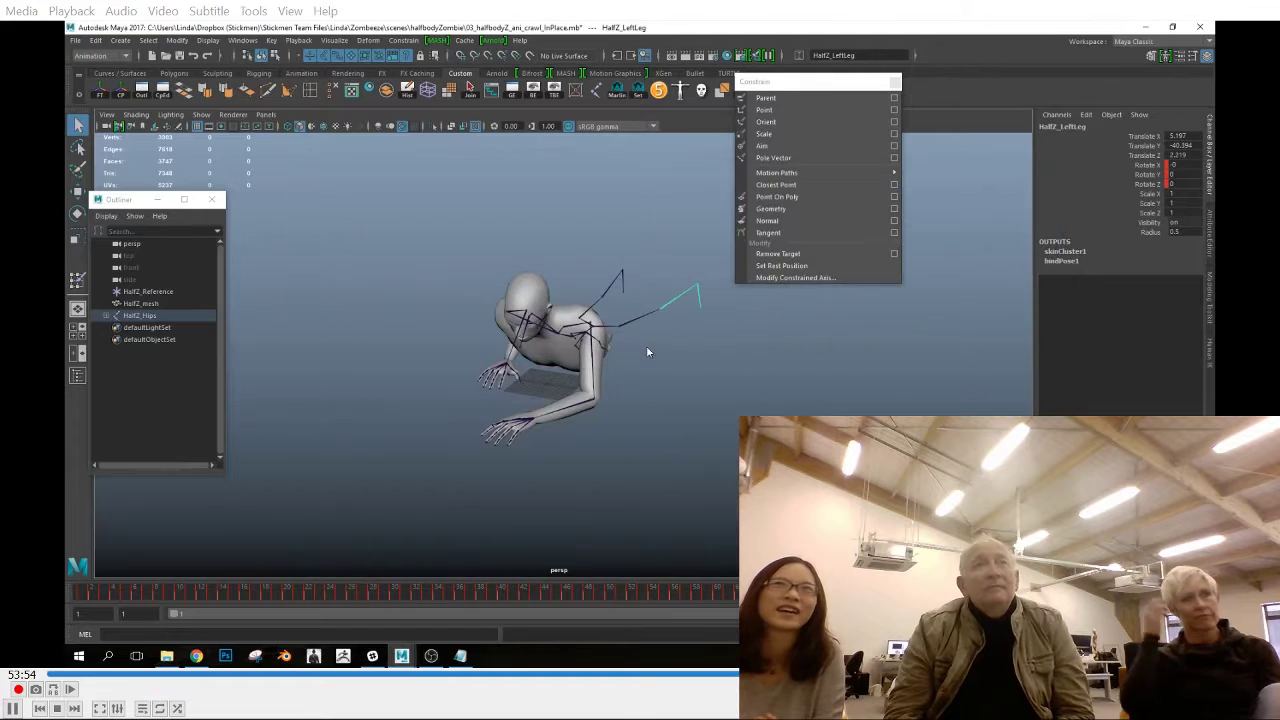
Play back the exported crawl and hide the joints in the viewport
scroll(618, 378, down, 10)
drag(114, 598, 745, 600)
key(alt+v)
click(202, 115)
click(232, 297)
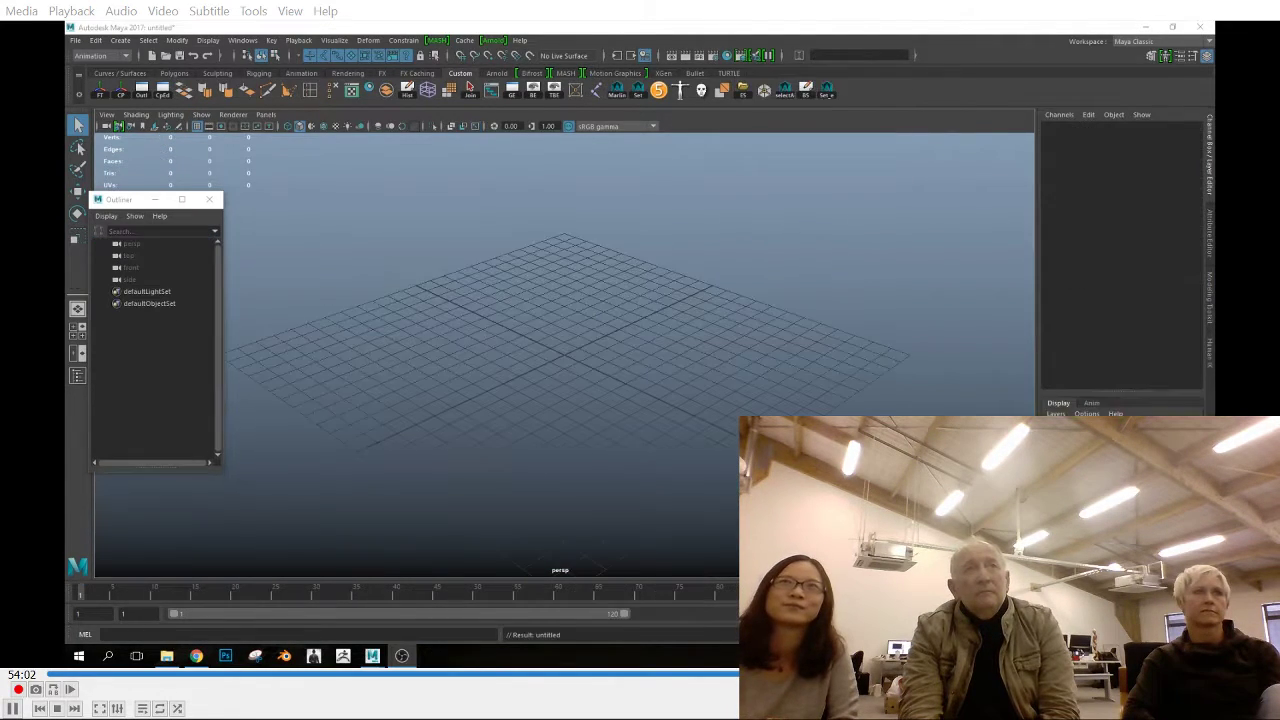
Switch to the other Maya window and open 03_halfbodyZ_ani_crawl.mb, discarding the untitled scene
click(75, 40)
click(100, 72)
double_click(640, 355)
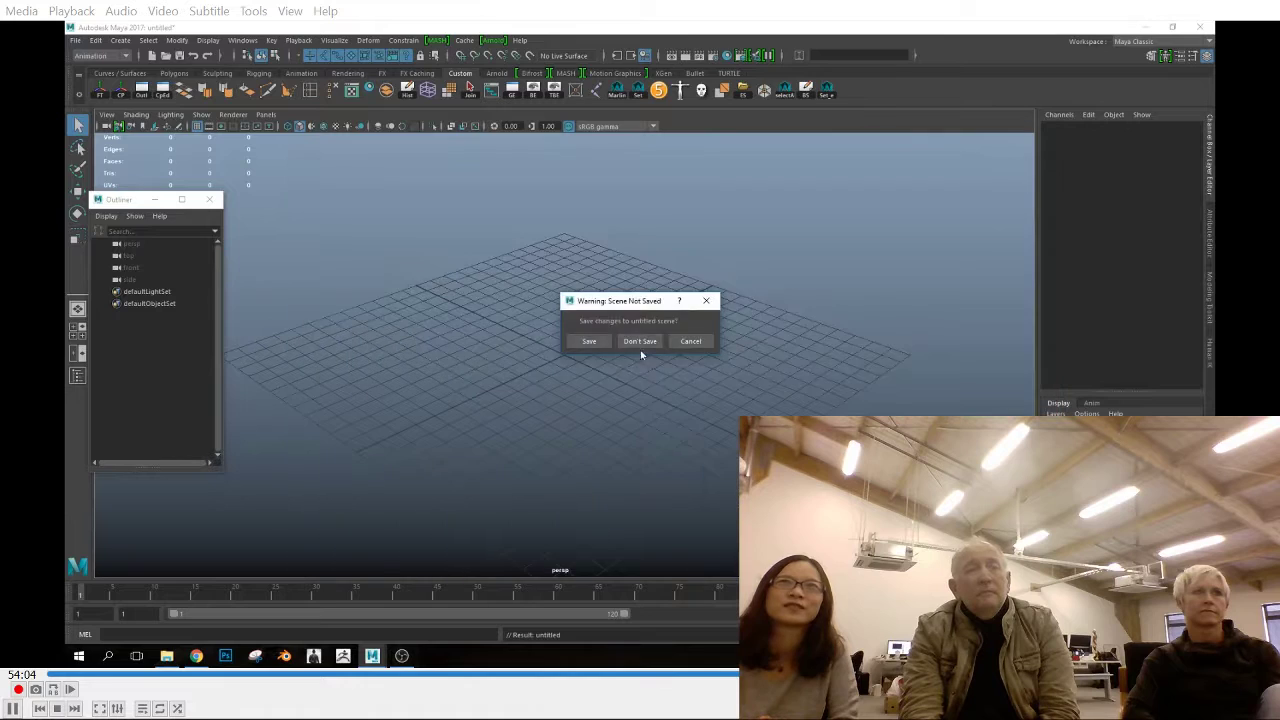
click(640, 341)
Examine the original crawl in the perspective view by playing and scrubbing it from several angles
key(alt+v)
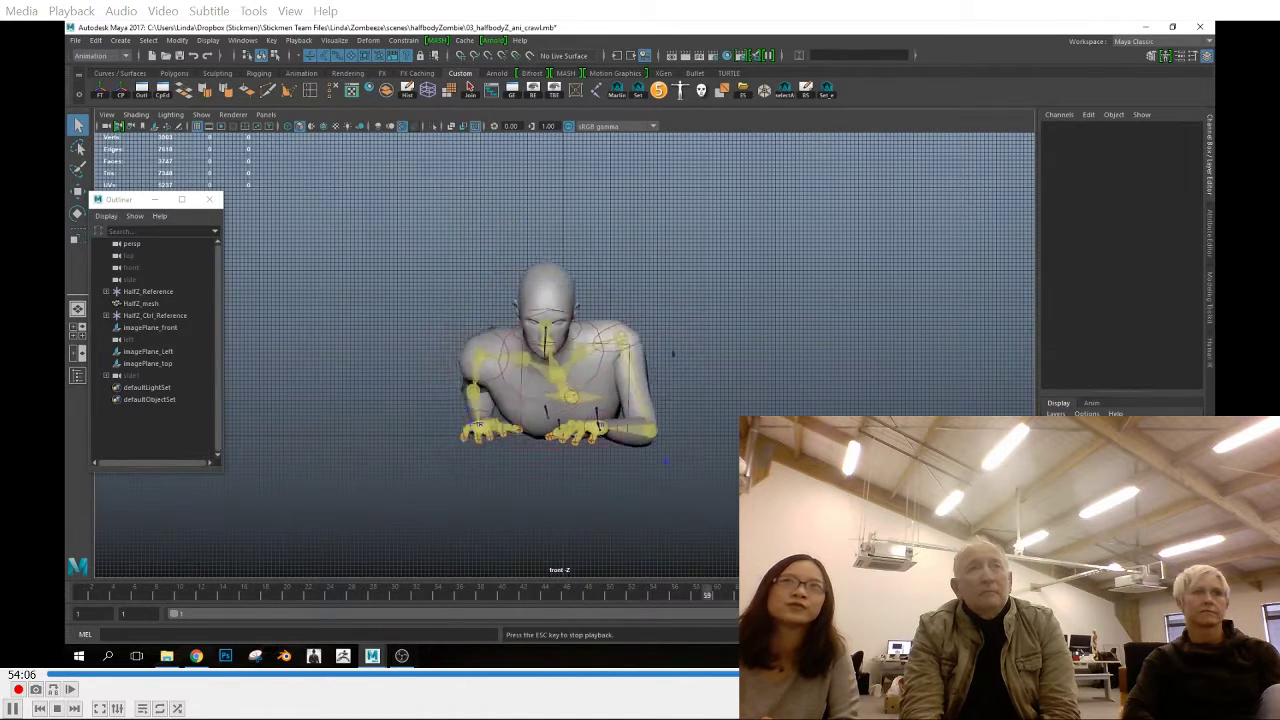
key(space)
drag(558, 491, 560, 458)
click(85, 598)
drag(85, 600, 765, 600)
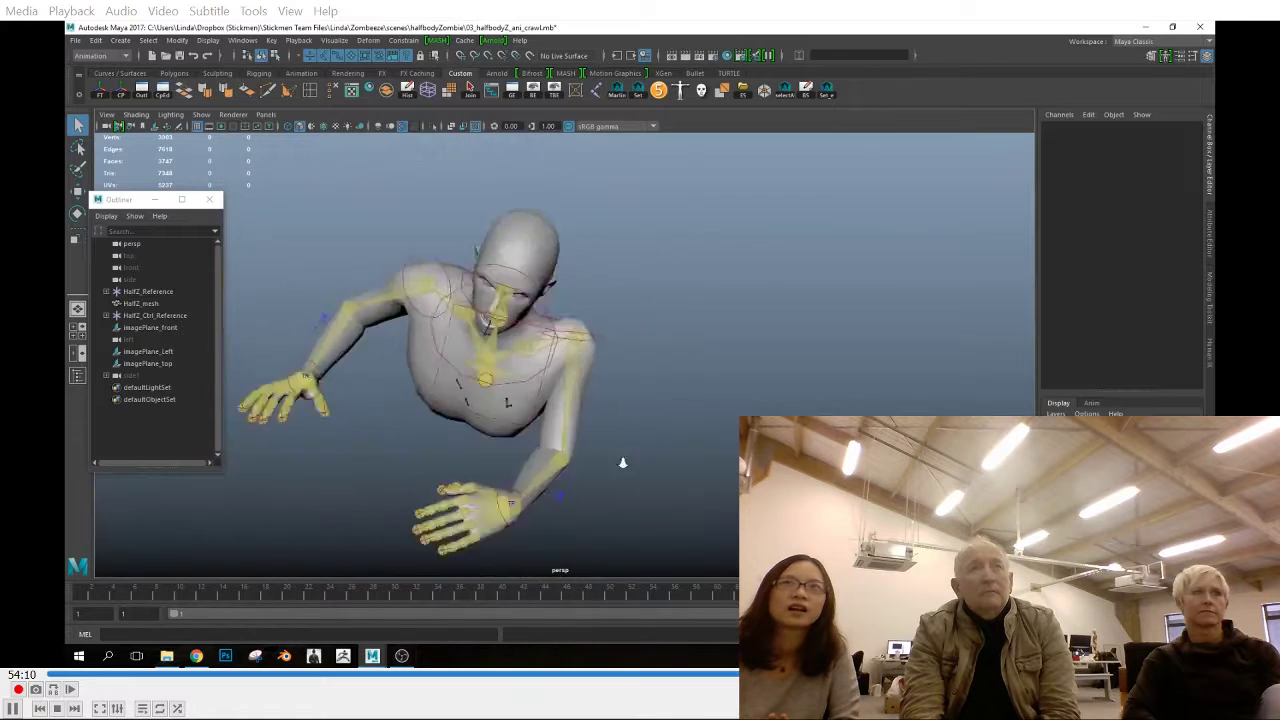
alt+drag(623, 462, 660, 446)
alt+middle_drag(660, 446, 480, 450)
alt+right_drag(480, 450, 610, 450)
Examine the right index finger control over the timeline and frame both hands up close at frame 1
click(629, 443)
key(w)
alt+right_drag(708, 475, 589, 465)
drag(100, 600, 534, 600)
alt+drag(600, 500, 511, 508)
drag(534, 602, 66, 588)
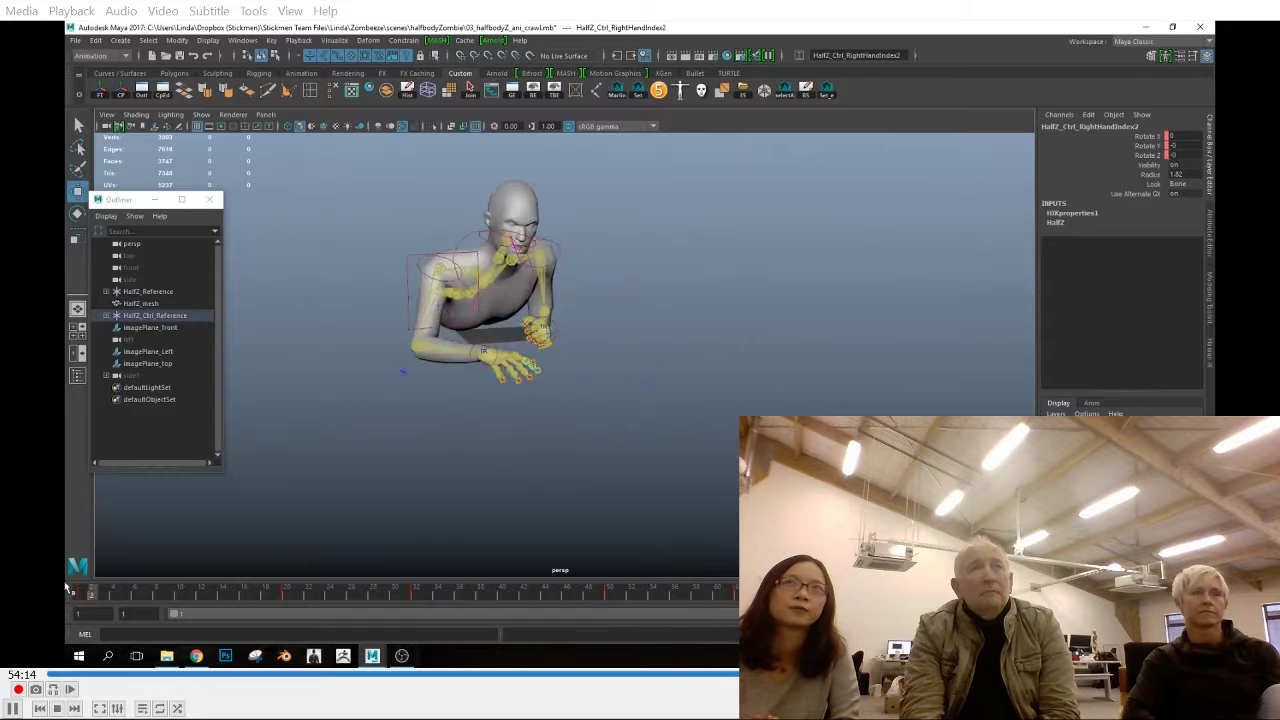
key(f)
alt+drag(537, 446, 627, 463)
mouse_move(627, 360)
alt+mouse_down()
mouse_move(723, 383)
mouse_move(583, 420)
mouse_move(630, 385)
alt+mouse_up()
click(640, 366)
click(730, 390)
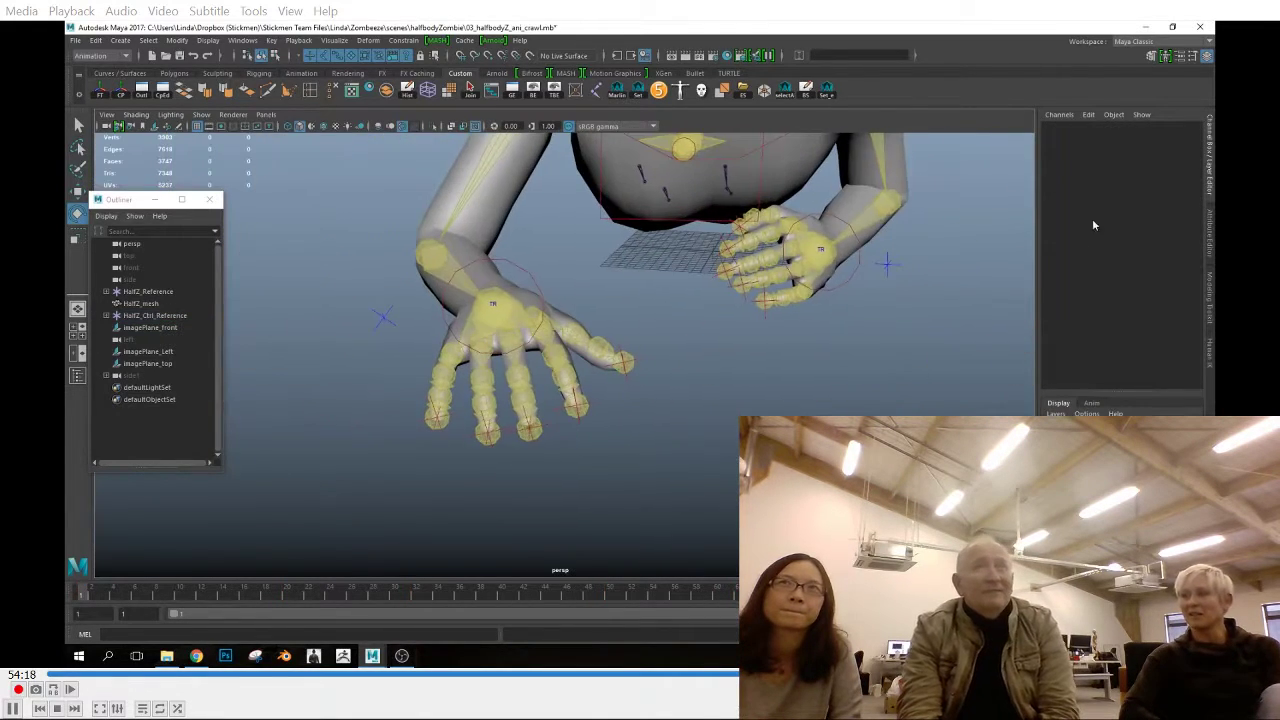
Show the HumanIK character controls and turn off X-Ray Joints
click(1210, 352)
click(136, 115)
click(145, 258)
Examine the right hand's finger controls and pose from several angles by selecting individual fingers
mouse_move(480, 370)
alt+mouse_down()
mouse_move(643, 387)
mouse_move(535, 343)
alt+mouse_up()
click(537, 345)
alt+drag(612, 296, 613, 475)
key(ctrl+z)
click(562, 383)
alt+drag(587, 383, 530, 345)
key(e)
click(520, 361)
click(514, 374)
drag(543, 466, 530, 490)
click(470, 420)
click(486, 383)
drag(410, 322, 655, 345)
click(603, 423)
click(514, 364)
Reference 03_halfbodyZ_ani_all_Export.mb from the halfbodyZombie folder into the scene
click(76, 40)
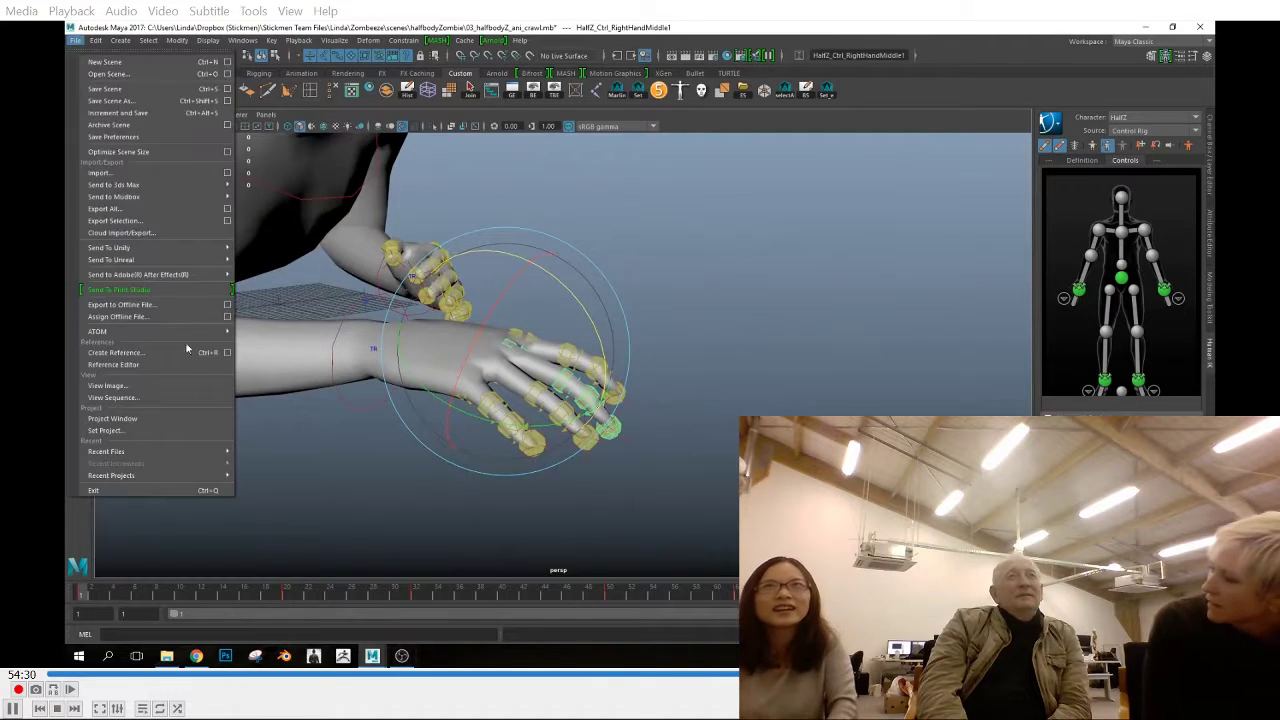
click(178, 364)
click(242, 219)
double_click(430, 295)
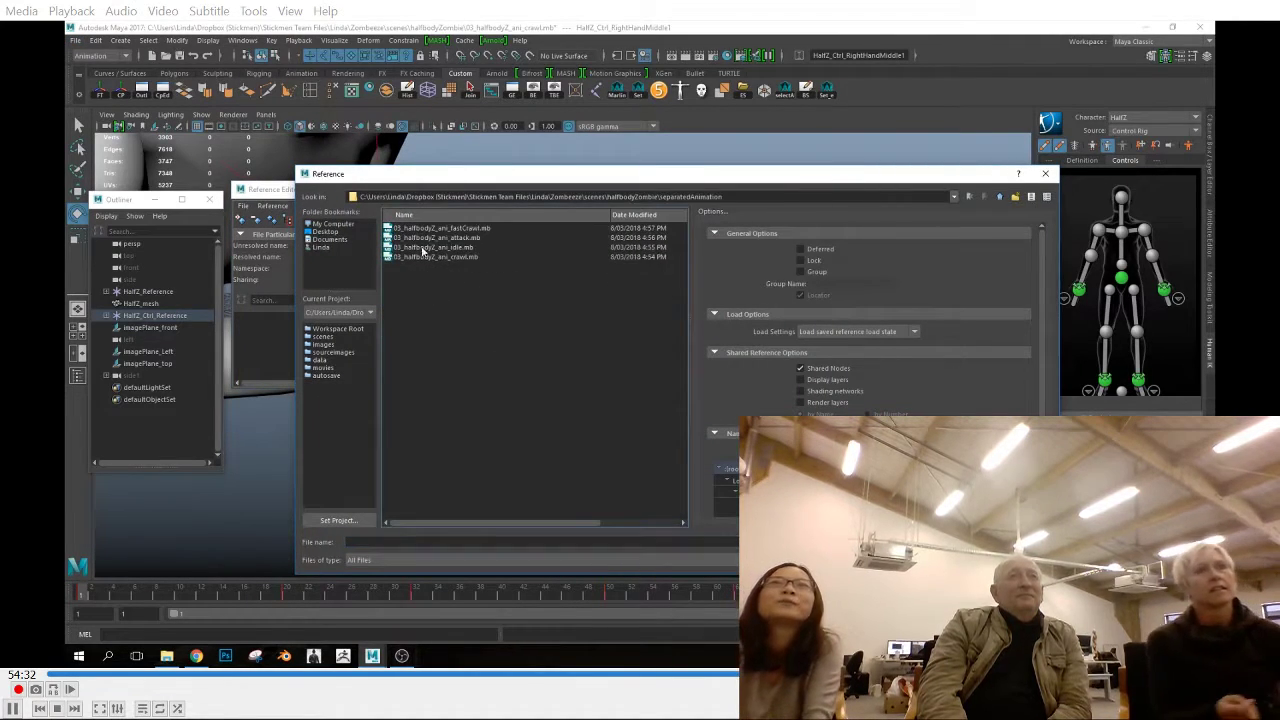
click(969, 196)
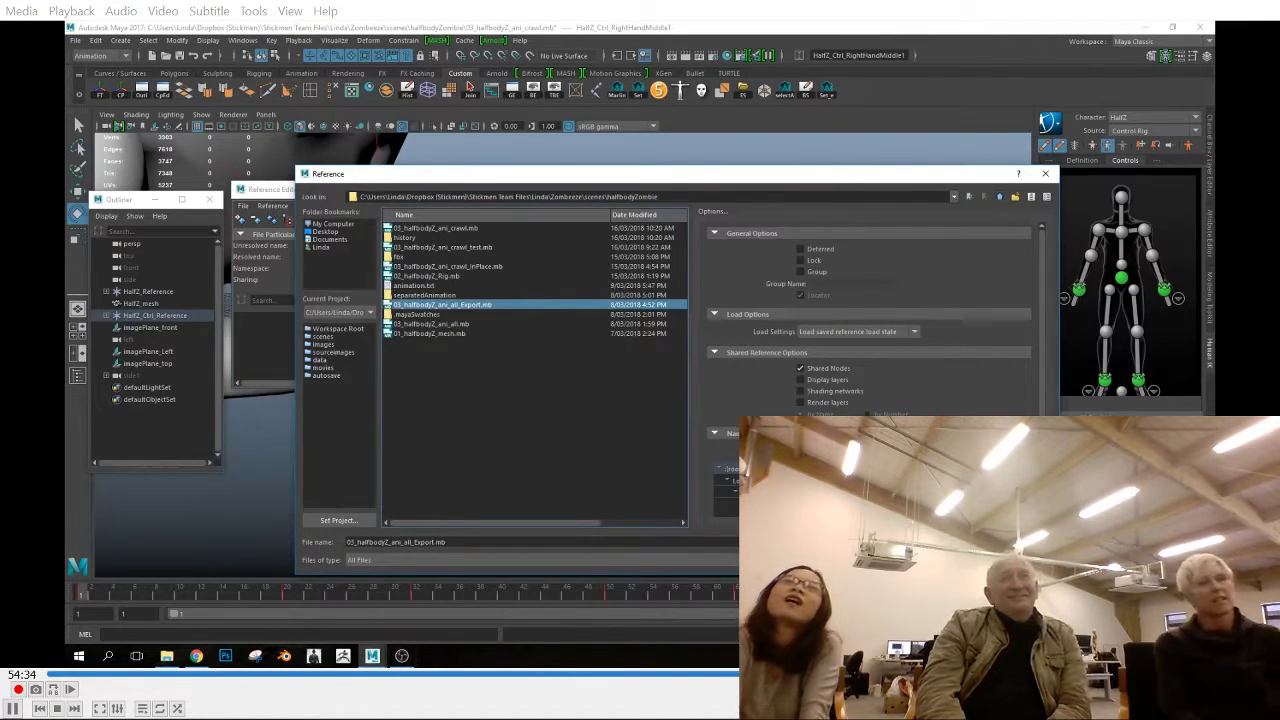
click(1010, 542)
click(509, 189)
Turn on X-Ray Joints to show both skeletons through their meshes
alt+drag(620, 400, 697, 423)
click(201, 116)
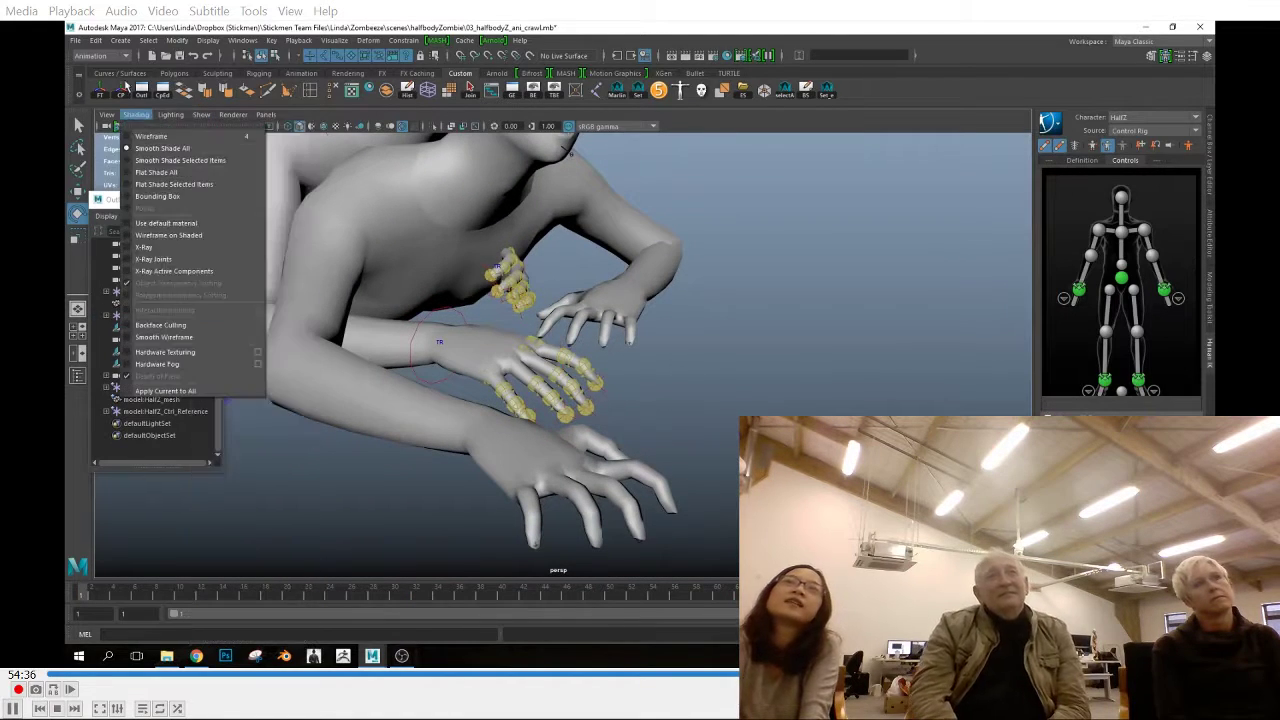
click(156, 260)
Make model:HalfZ the active HumanIK character and compare the hands of both models
click(1125, 118)
click(1125, 119)
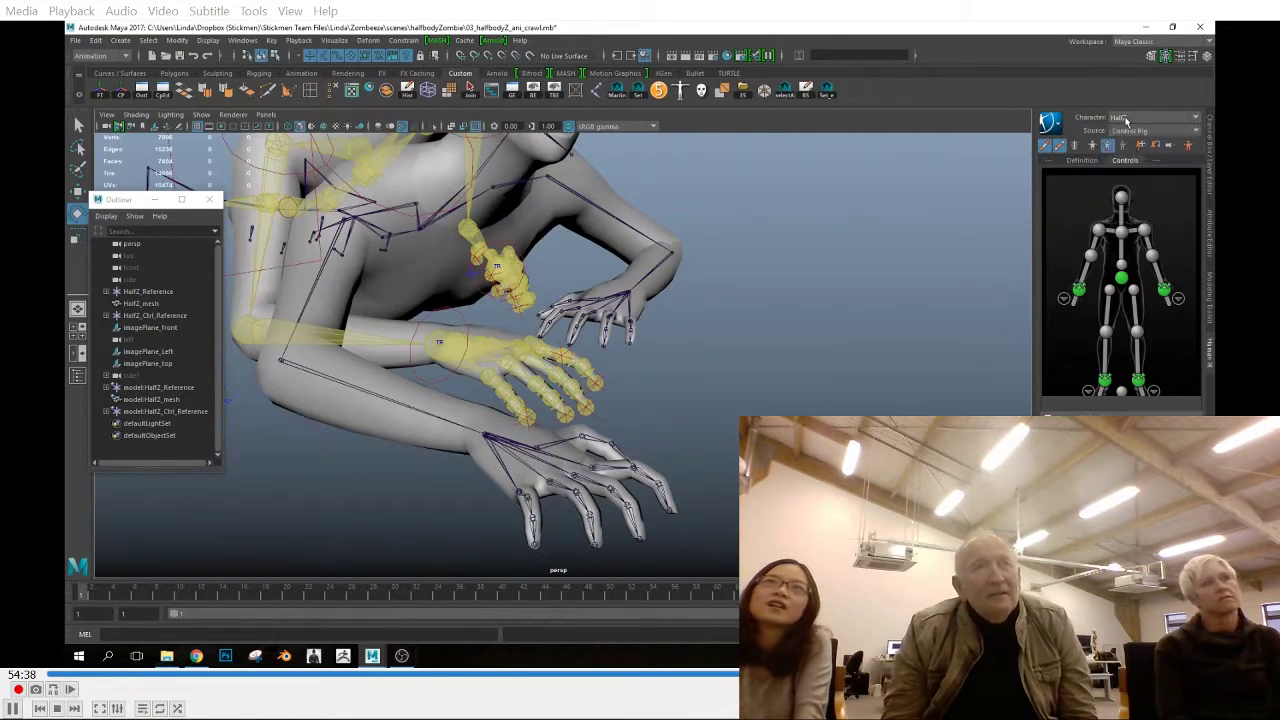
click(1133, 180)
alt+drag(711, 286, 683, 446)
alt+middle_drag(683, 446, 672, 368)
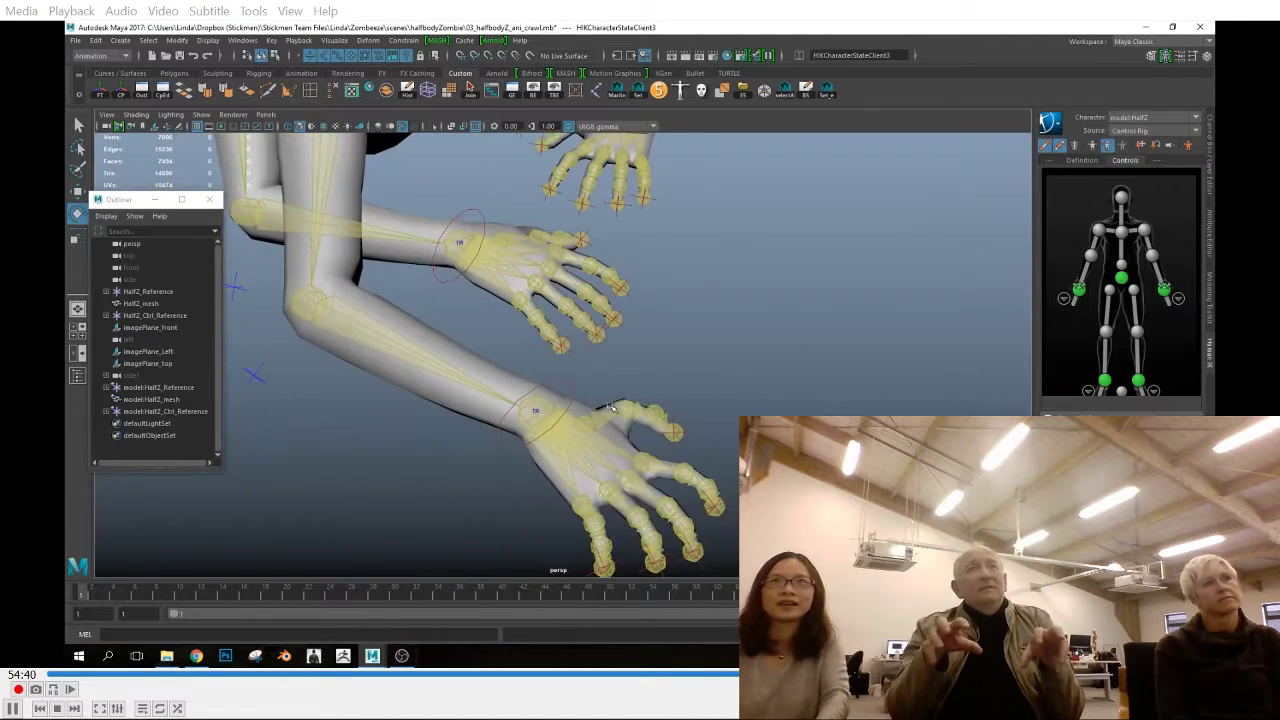
Select the referenced zombie's left index finger control and examine the hand poses of both models from several angles
click(590, 422)
right_click(82, 594)
click(108, 431)
click(545, 236)
right_click(82, 594)
mouse_move(165, 442)
click(235, 449)
alt+drag(643, 400, 580, 520)
click(640, 266)
alt+drag(640, 266, 645, 290)
click(668, 335)
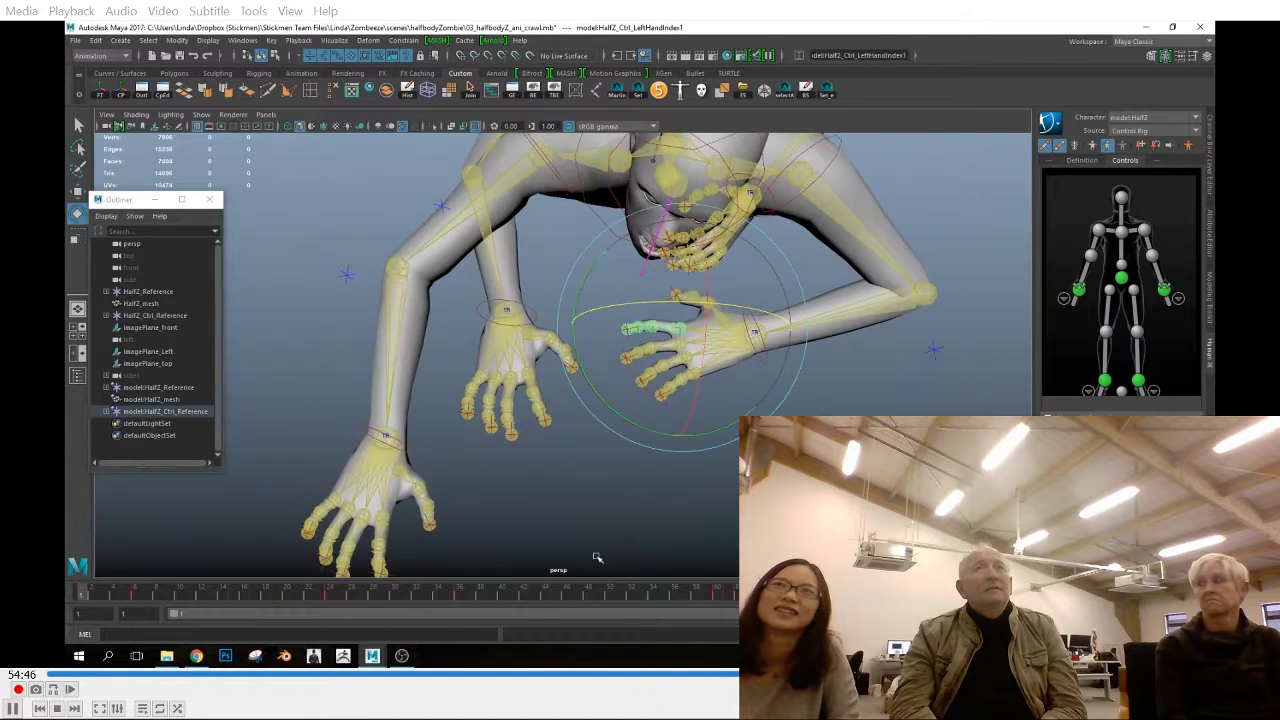
Go to frame 31 of the crawl and compare both models' hands there
alt+drag(614, 520, 612, 440)
alt+drag(885, 393, 840, 410)
right_click(85, 594)
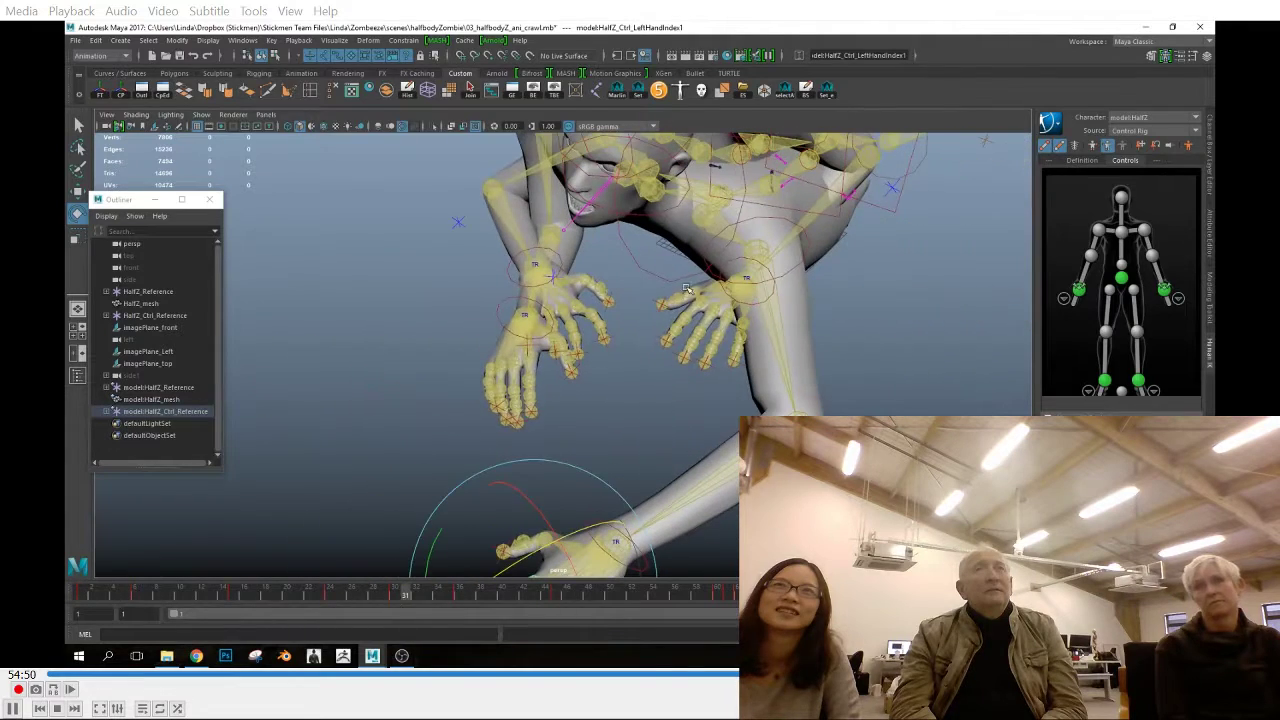
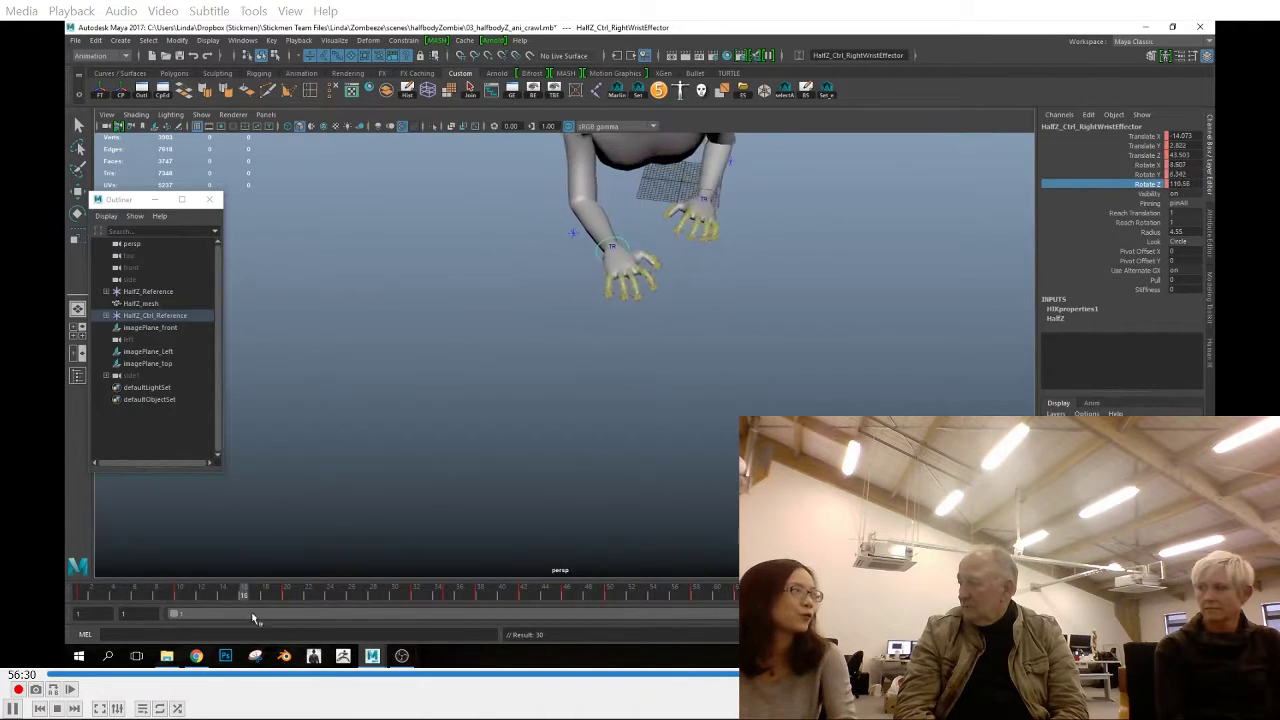
Copy the right wrist control's key at frame 10 and paste it at frame 20
right_click(180, 601)
click(212, 429)
click(288, 598)
right_click(288, 598)
mouse_move(398, 441)
click(448, 449)
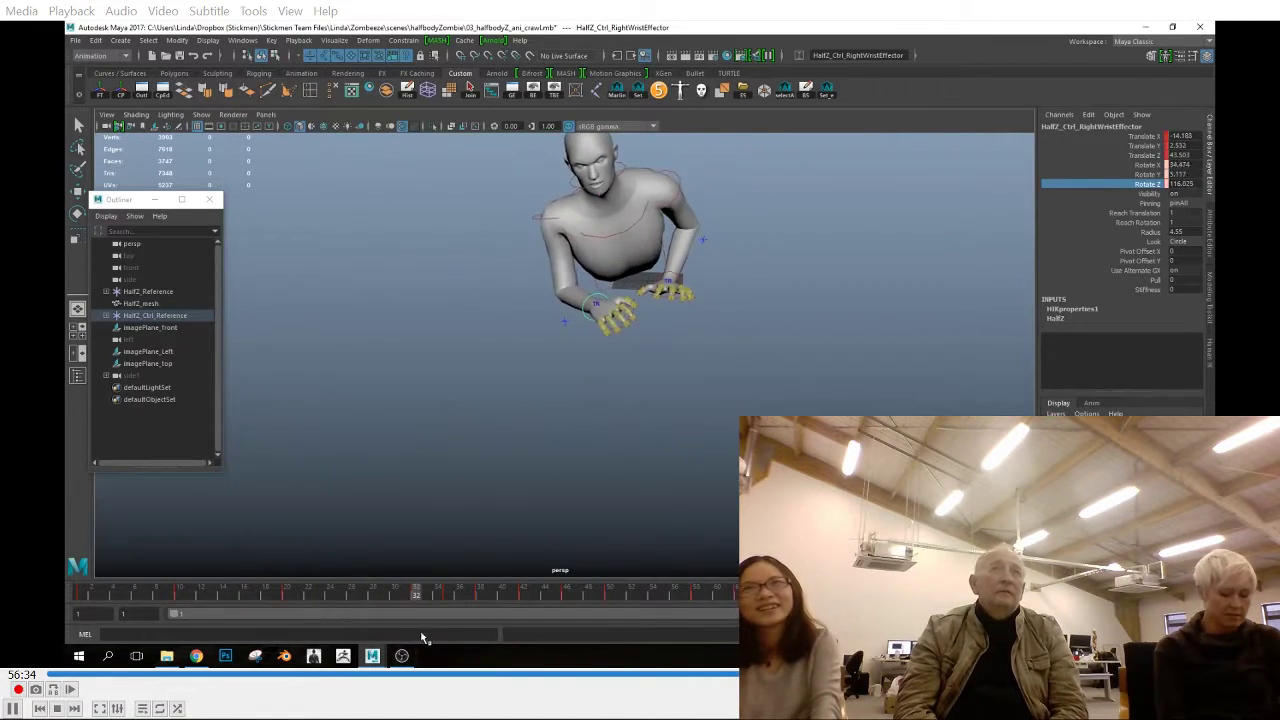
Scrub the crawl from frame 20 onward while switching views, and undo the last two actions
key(space)
key(space)
drag(284, 596, 416, 597)
key(space)
key(space)
drag(300, 598, 546, 600)
key(ctrl+z)
key(ctrl+z)
key(space)
key(space)
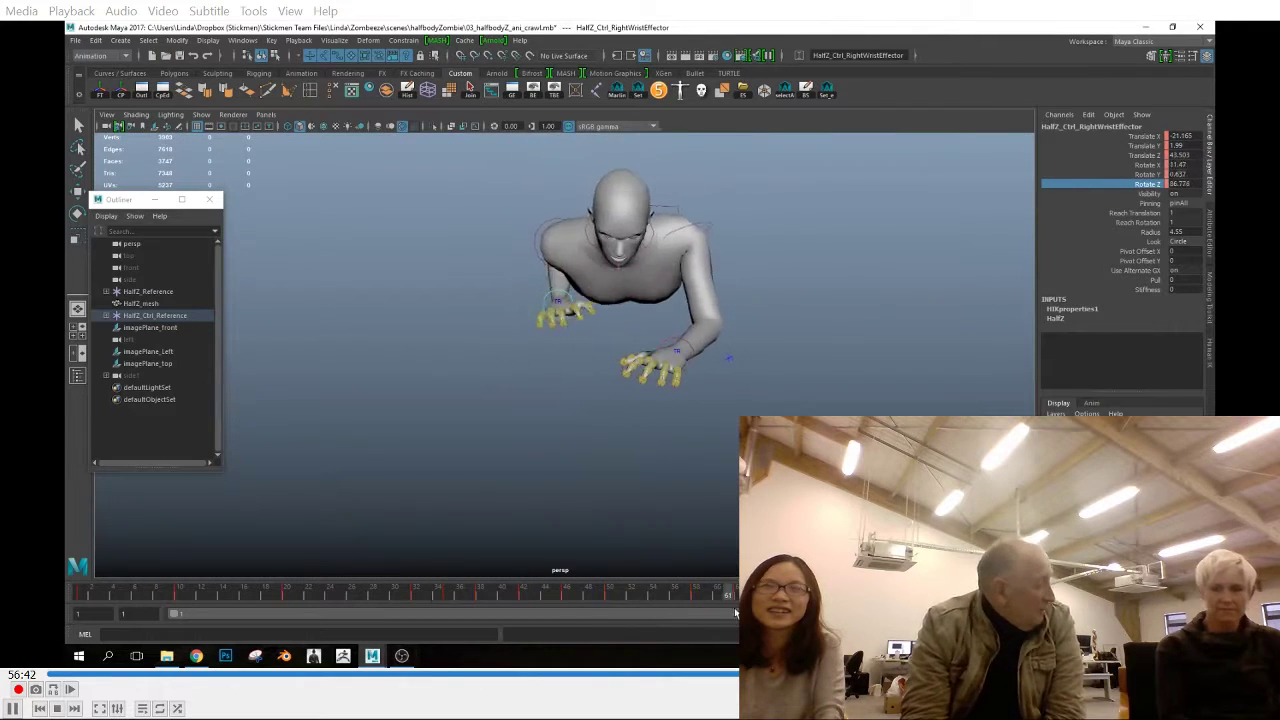
Go to frame 58 of the crawl and examine the right hand up close in the perspective view
click(136, 115)
click(202, 271)
drag(634, 597, 697, 608)
alt+drag(570, 375, 641, 384)
mouse_move(697, 603)
mouse_down()
mouse_move(732, 604)
mouse_move(697, 603)
mouse_up()
scroll(548, 414, up, 5)
click(384, 299)
mouse_move(488, 358)
alt+mouse_down()
mouse_move(454, 364)
mouse_move(472, 354)
alt+mouse_up()
click(490, 349)
Reposition the right hand's thumb and index finger controls at frame 58 and its pinky control a few frames further on
key(w)
click(549, 263)
click(556, 265)
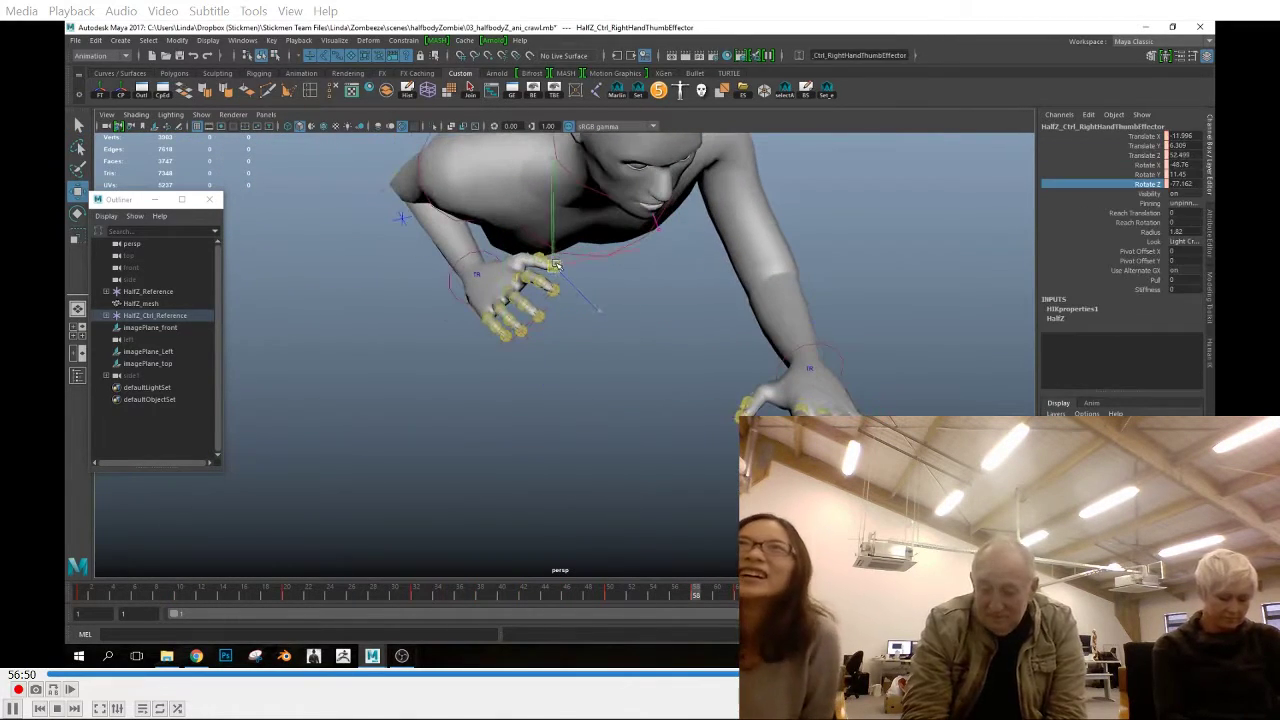
alt+drag(555, 292, 391, 336)
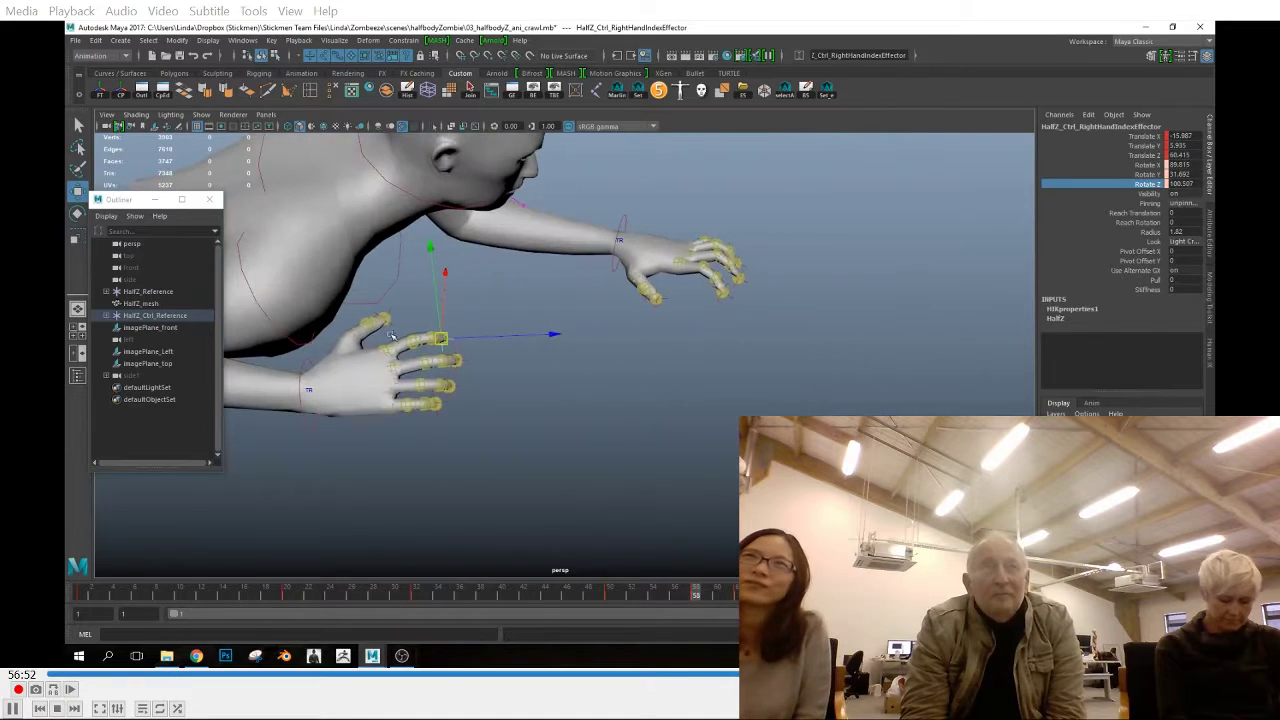
drag(697, 592, 739, 592)
alt+drag(666, 535, 620, 457)
Play back the crawl in the front view
key(space)
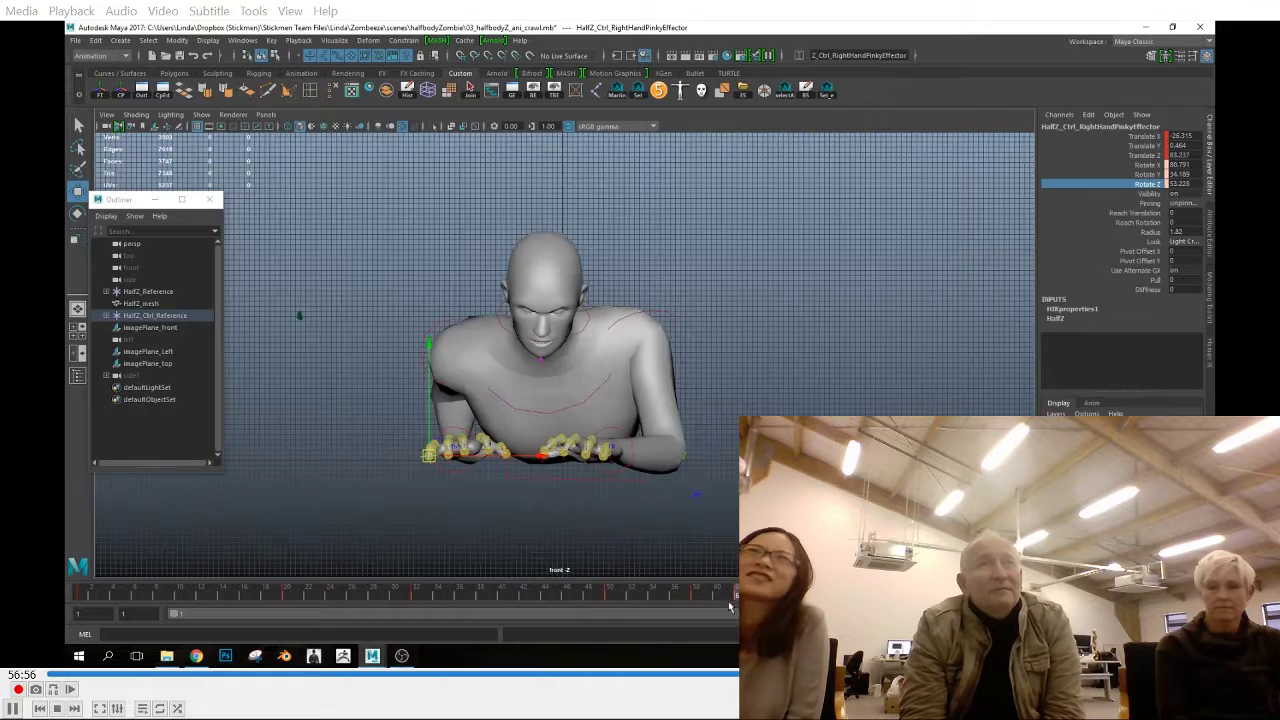
key(alt+v)
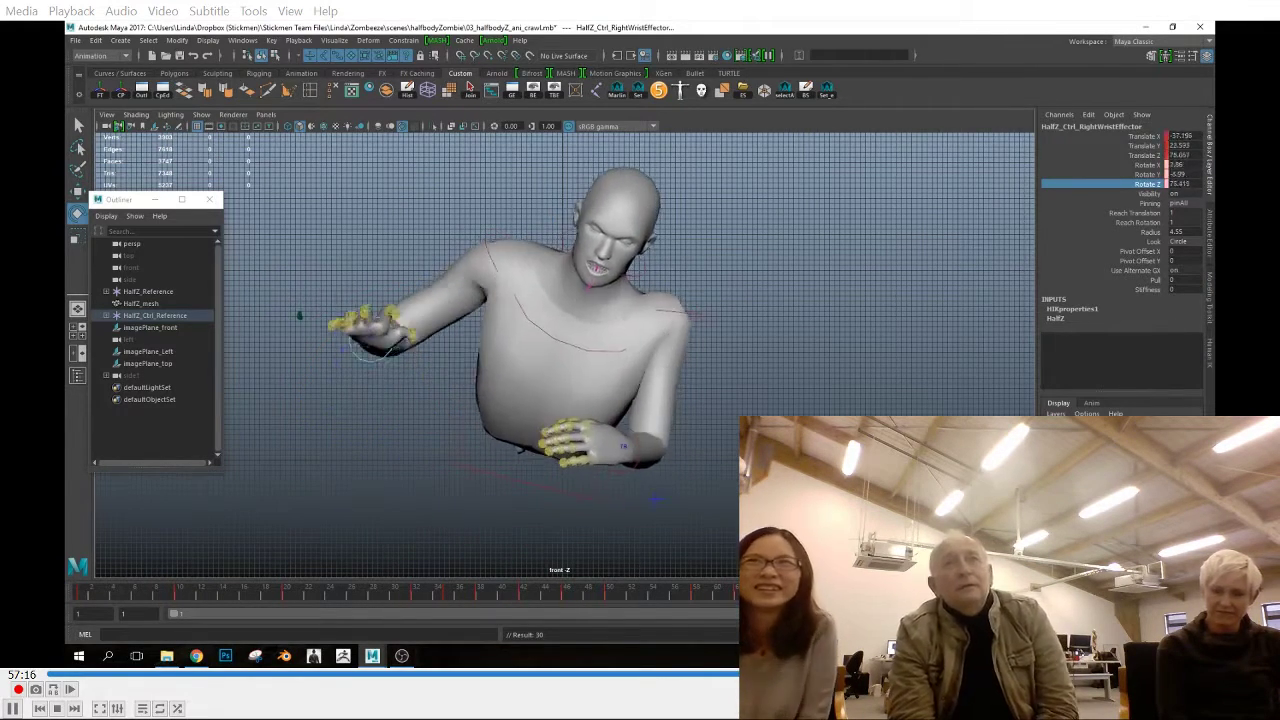
key(alt+v)
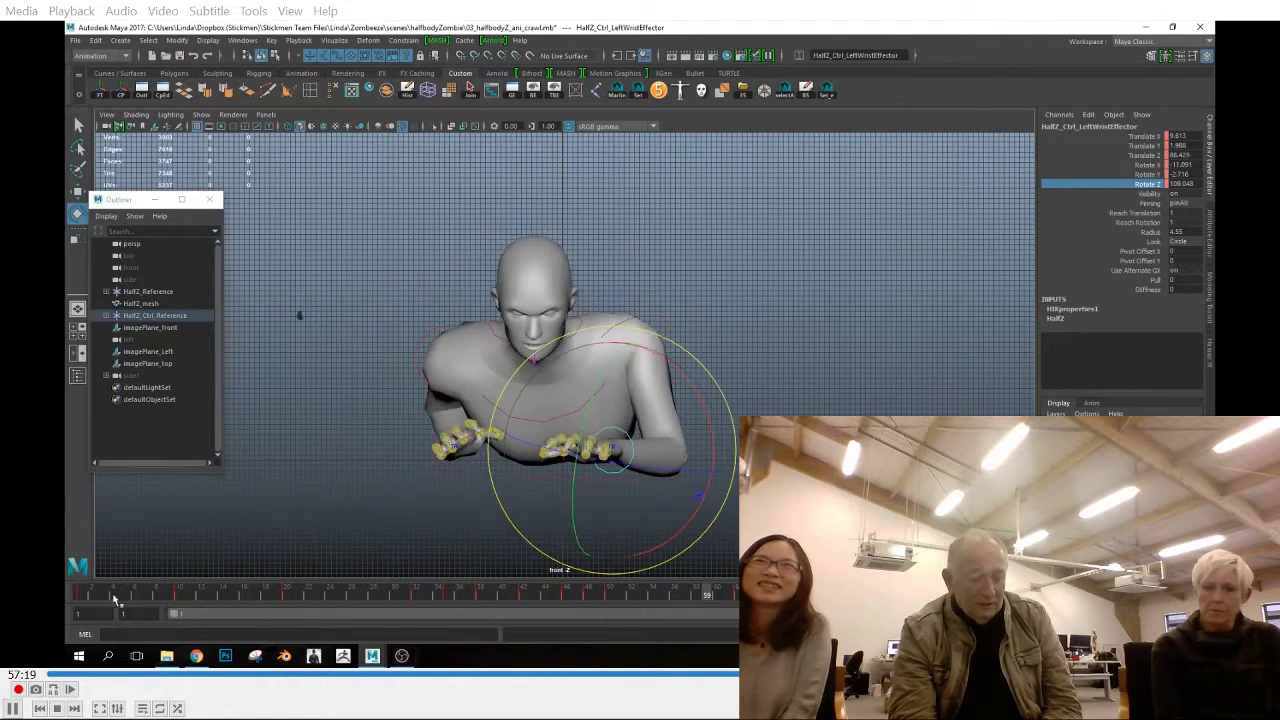
Try pasting the left wrist control's frame 20 key at frame 32, and undo the paste
mouse_move(114, 598)
mouse_down()
mouse_move(375, 615)
mouse_move(289, 608)
mouse_up()
right_click(296, 596)
click(337, 434)
click(409, 599)
right_click(415, 597)
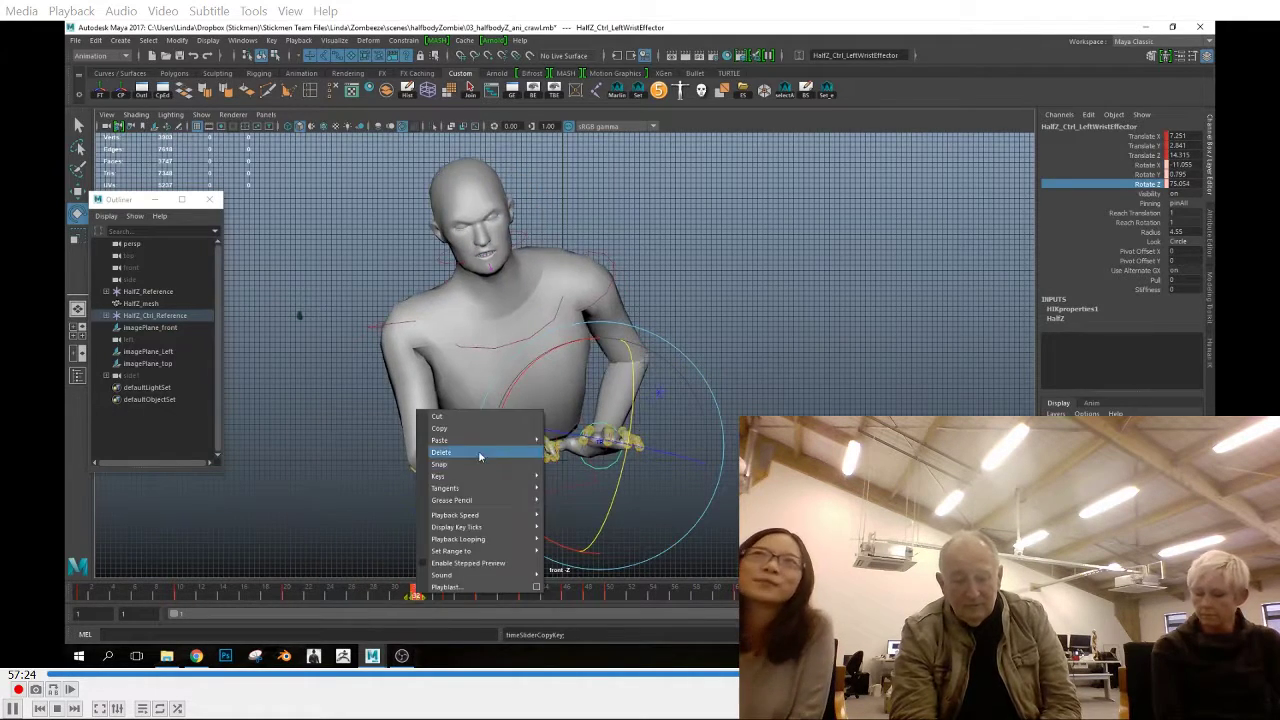
click(479, 450)
key(ctrl+z)
key(ctrl+z)
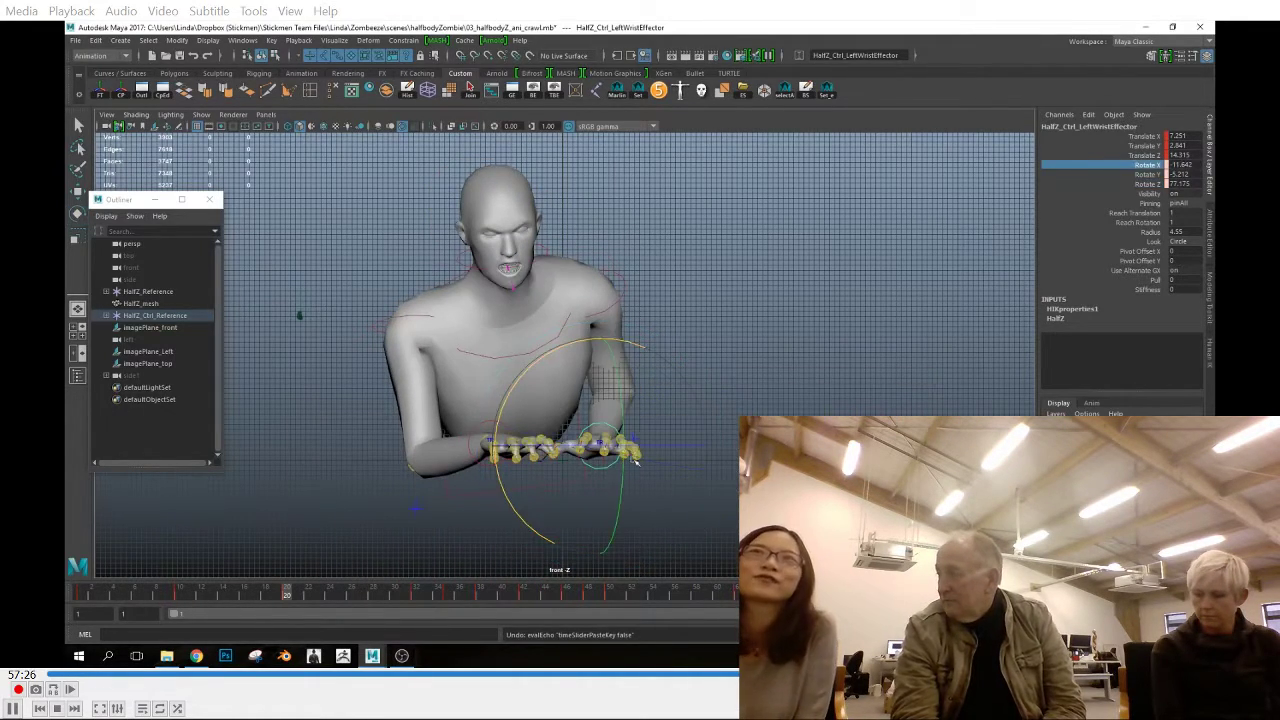
Match the left wrist's rotation at frame 32 to frame 20, with Rotate X -11.642 and Rotate Y -5.212
click(416, 597)
click(289, 598)
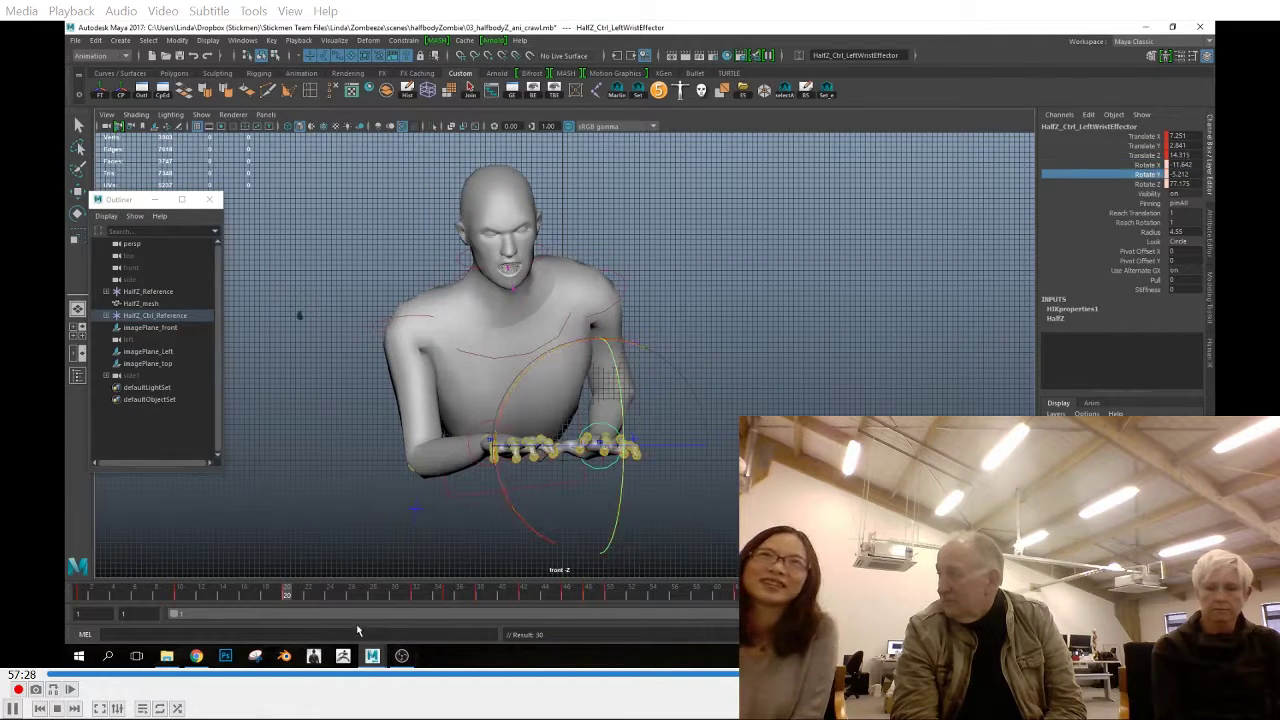
click(416, 597)
click(1148, 184)
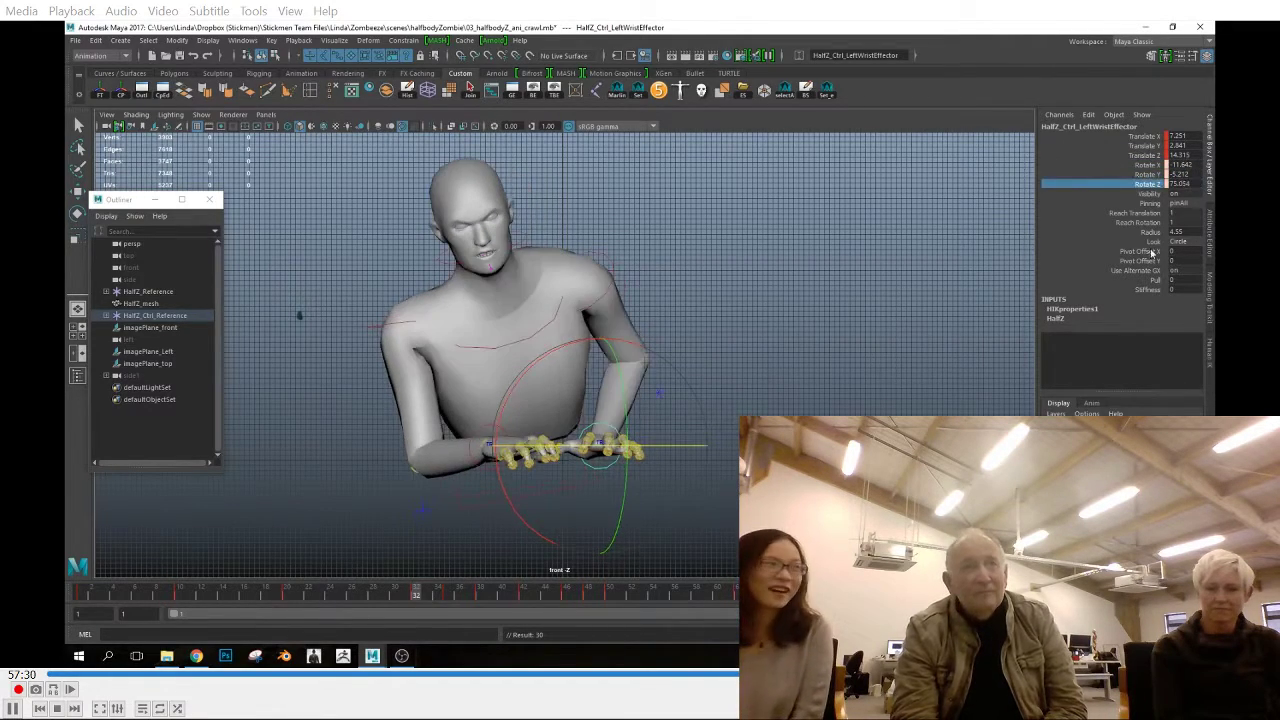
Scrub the crawl from about frame 34 to 59 and review the hands in the front and perspective views
click(437, 594)
mouse_move(437, 620)
mouse_down()
mouse_move(485, 600)
mouse_move(588, 600)
mouse_move(538, 597)
mouse_move(636, 616)
mouse_move(755, 616)
mouse_move(705, 610)
mouse_up()
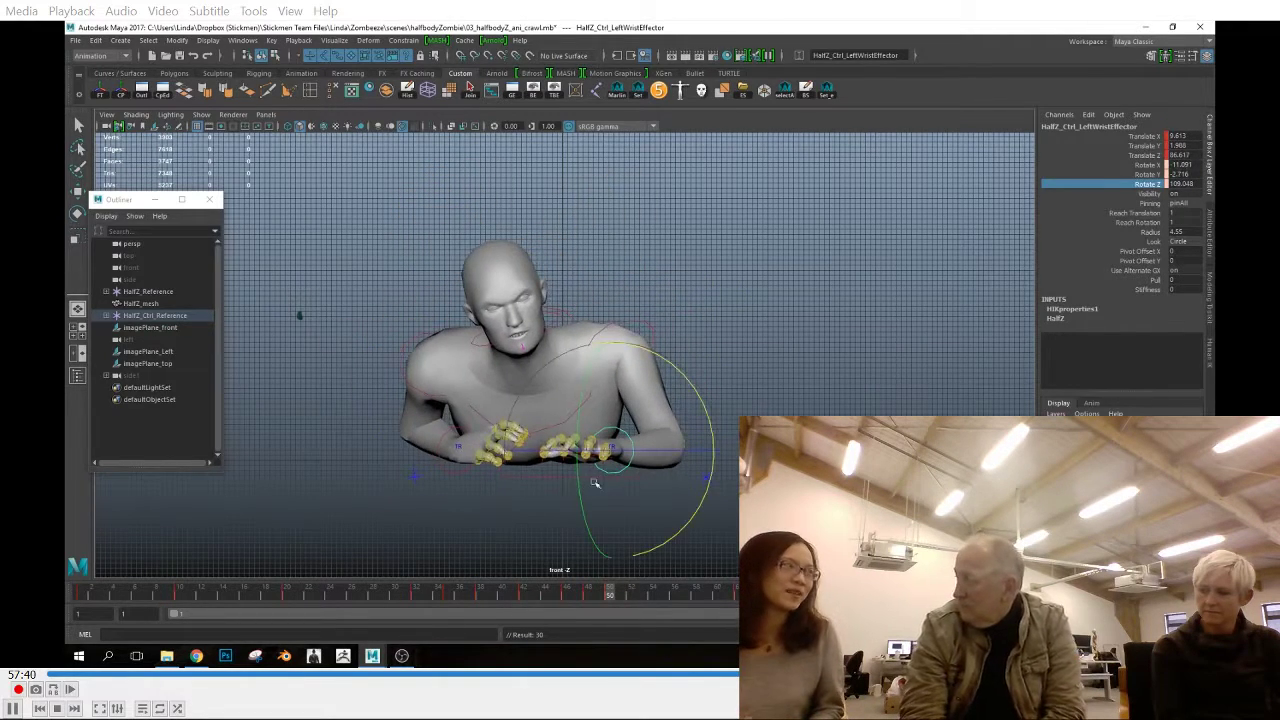
key(space)
key(space)
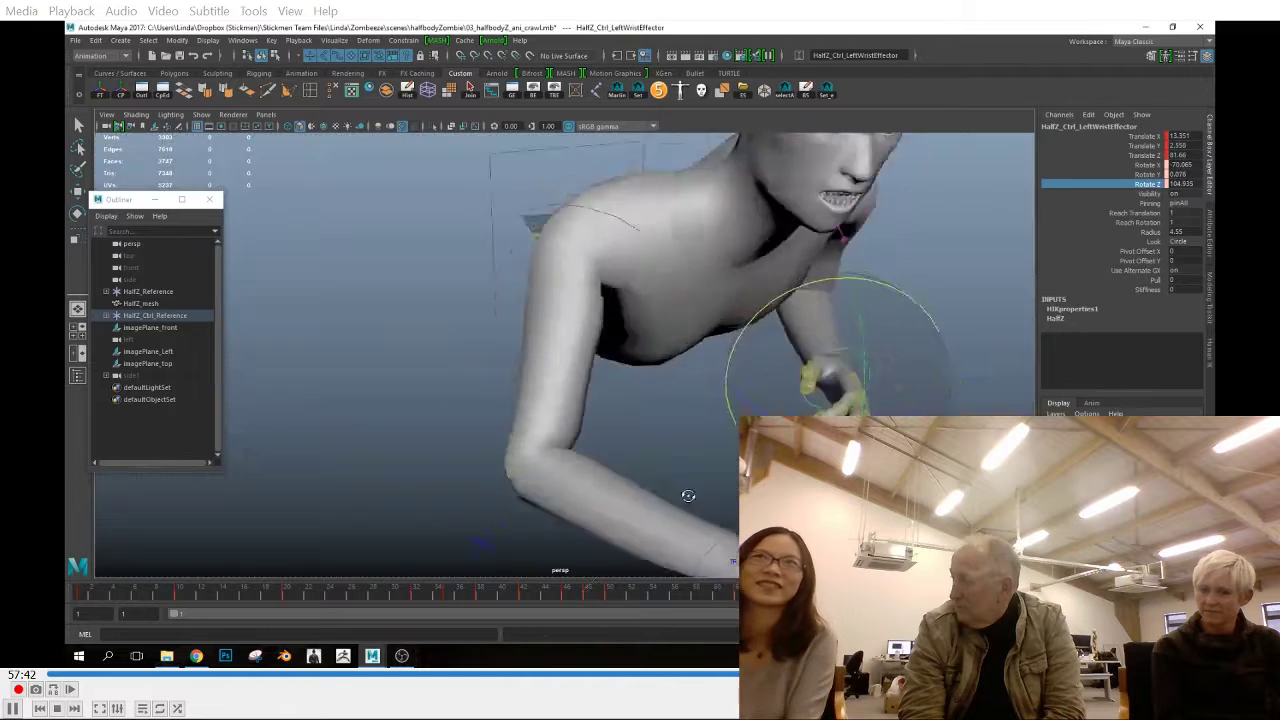
key(alt+v)
click(686, 494)
click(728, 478)
alt+drag(722, 465, 625, 465)
Reposition the left hand's finger controls, including the ring finger, with the Move tool
key(q)
click(655, 395)
alt+drag(655, 395, 600, 430)
alt+drag(643, 385, 440, 358)
click(741, 322)
key(w)
click(772, 407)
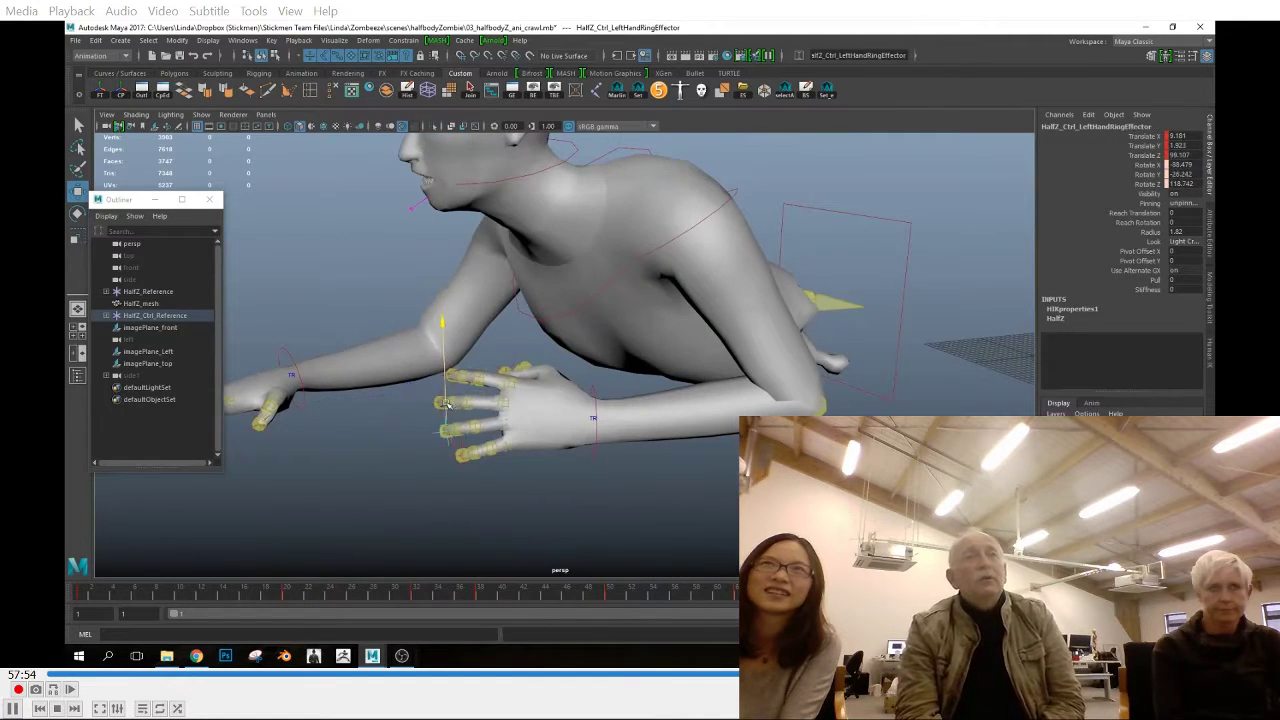
alt+drag(447, 404, 792, 351)
alt+drag(754, 412, 700, 423)
drag(468, 523, 478, 519)
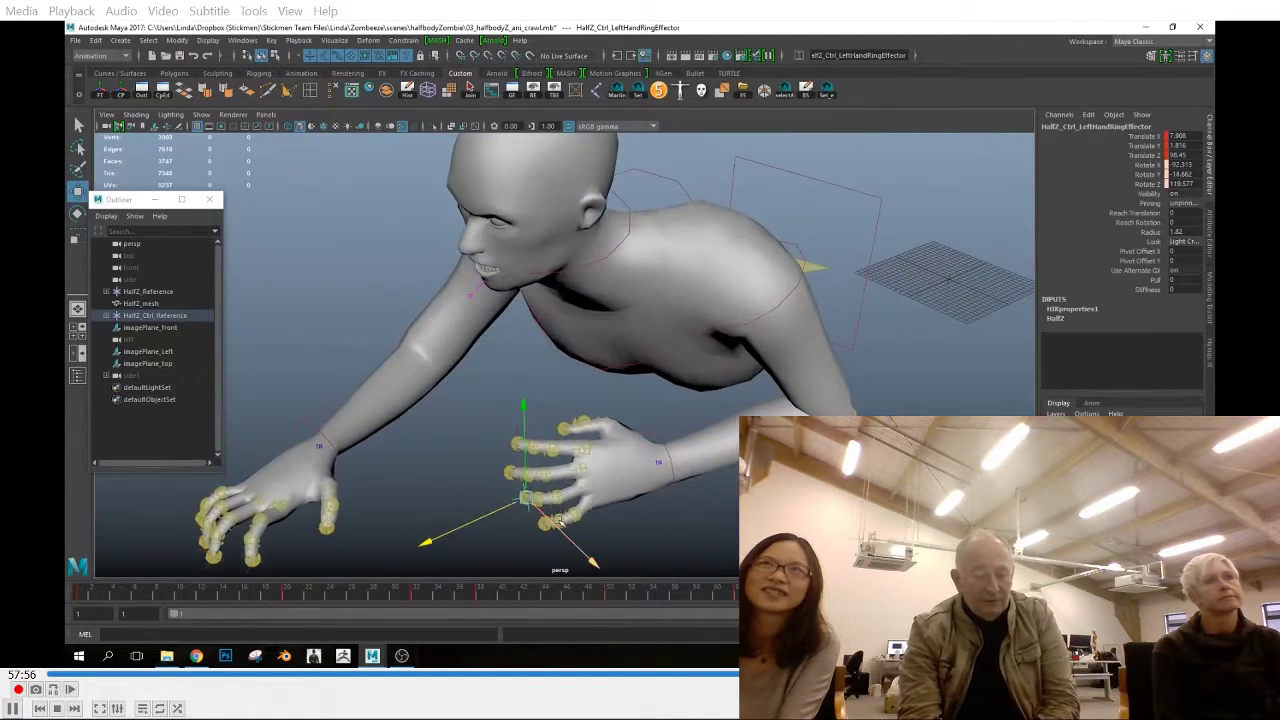
drag(562, 533, 553, 526)
alt+drag(553, 526, 668, 530)
Select the left middle finger's control and paste the copied key at frame 1
scroll(671, 530, down, 4)
key(alt+v)
click(617, 393)
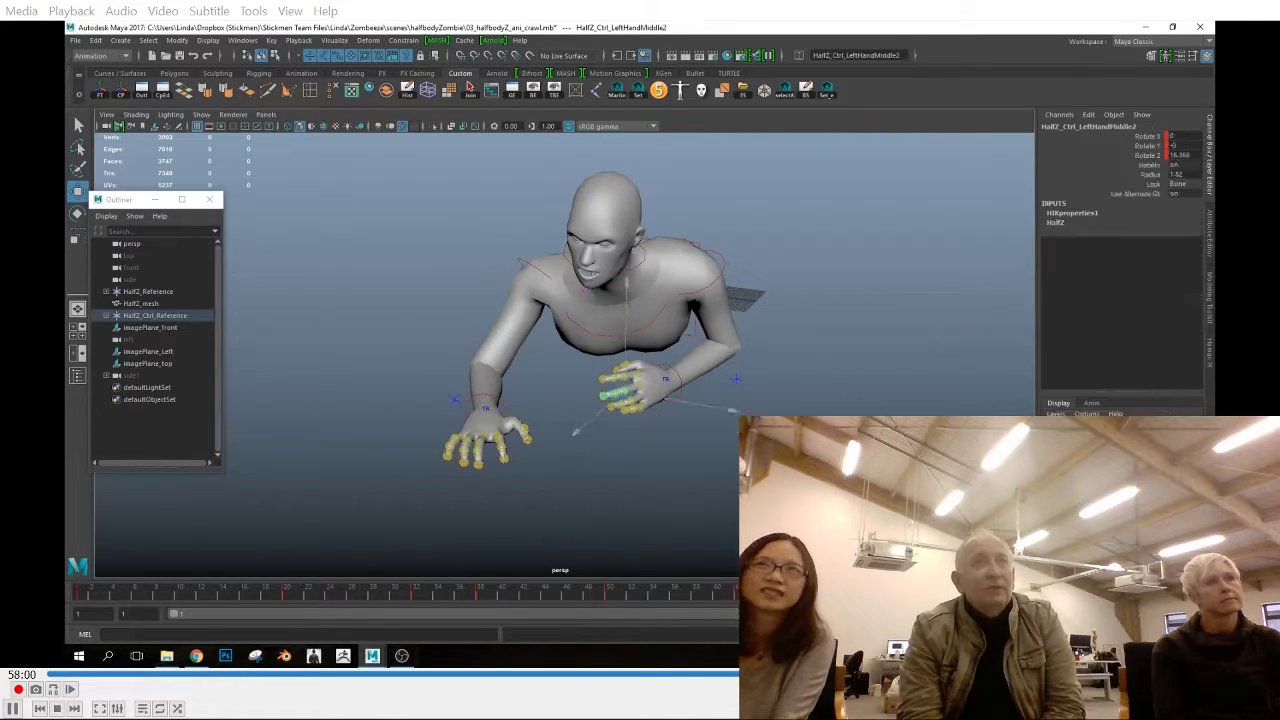
click(80, 594)
right_click(81, 594)
mouse_move(120, 440)
click(240, 441)
Scrub through the whole crawl in the perspective view and clear the selection
drag(190, 590, 870, 625)
alt+drag(600, 480, 650, 505)
scroll(650, 505, down, 4)
click(650, 505)
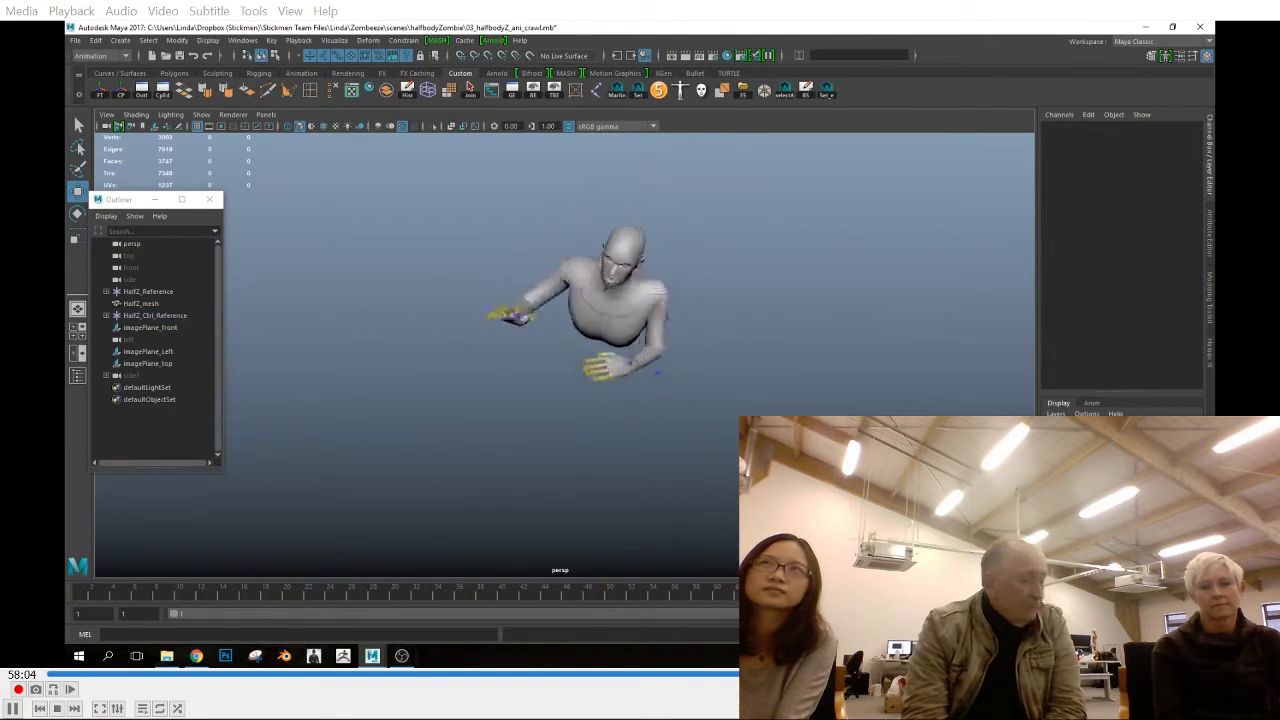
Save the scene and select all of the character's animation curves
click(75, 40)
click(97, 88)
drag(300, 189, 840, 528)
click(786, 91)
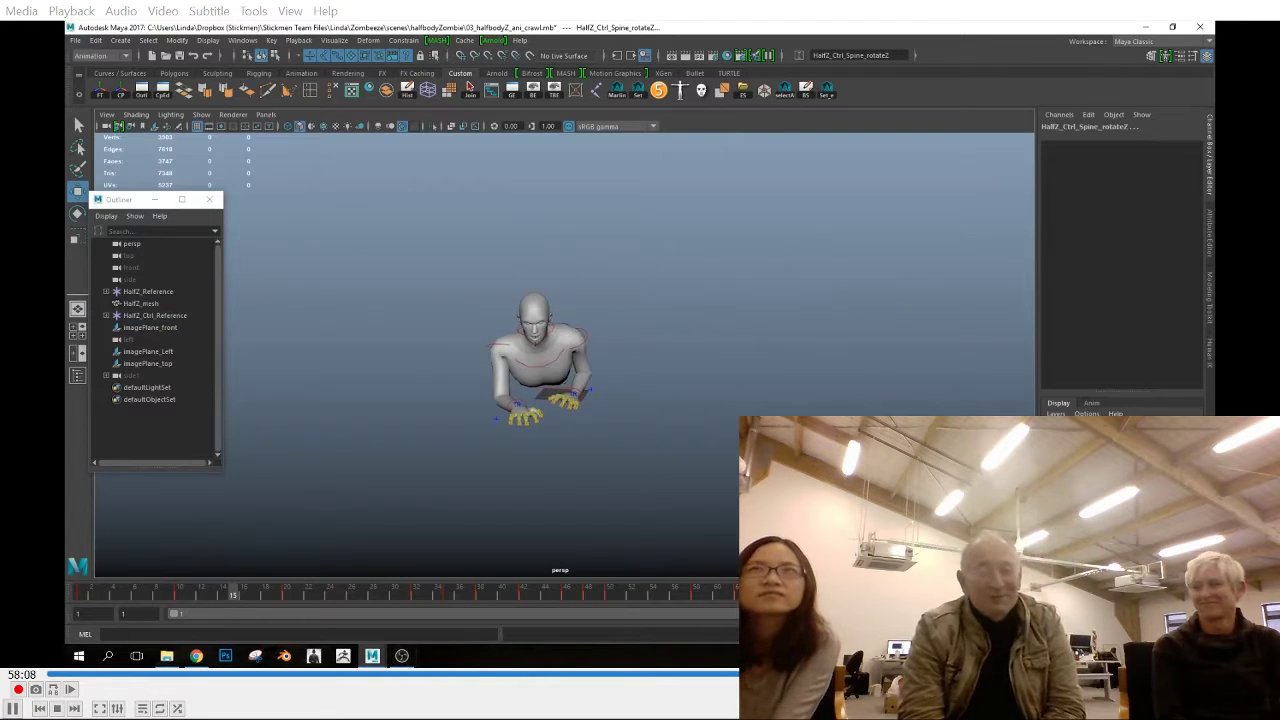
Undo the last three actions and open the Graph Editor in a smaller window beside the character
key(ctrl+z)
key(ctrl+z)
key(ctrl+z)
key(ctrl+z)
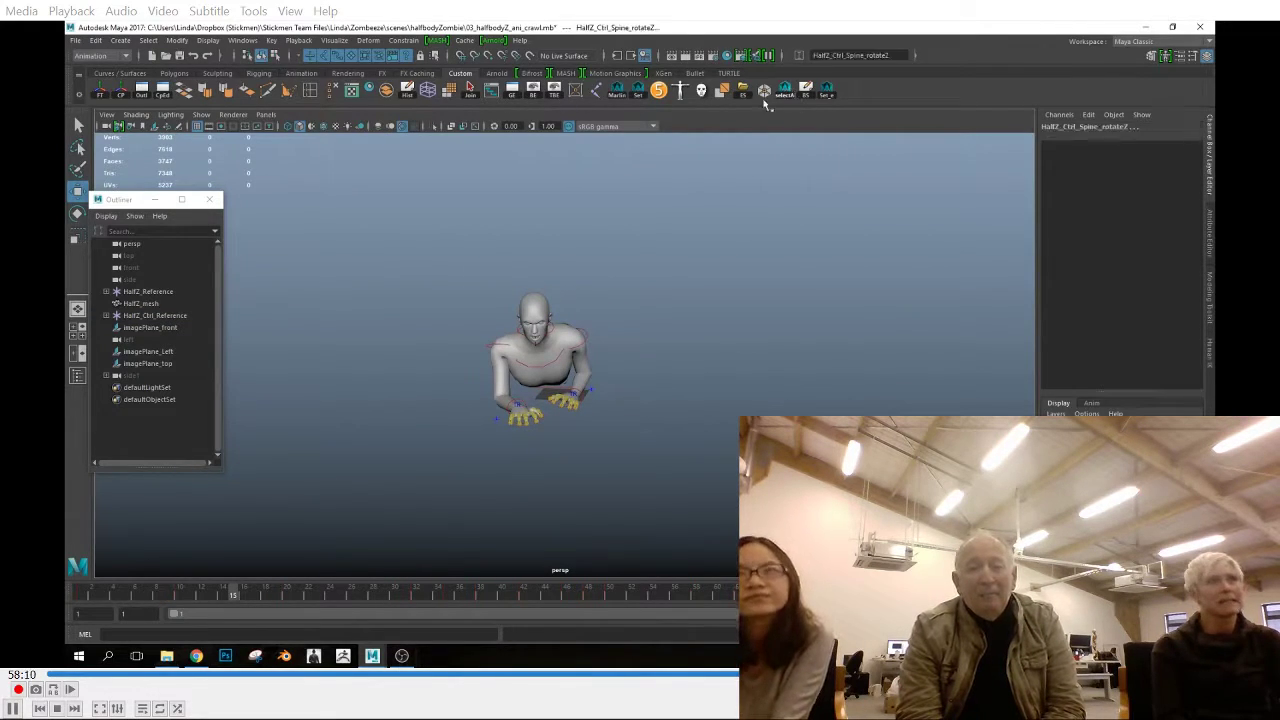
click(512, 91)
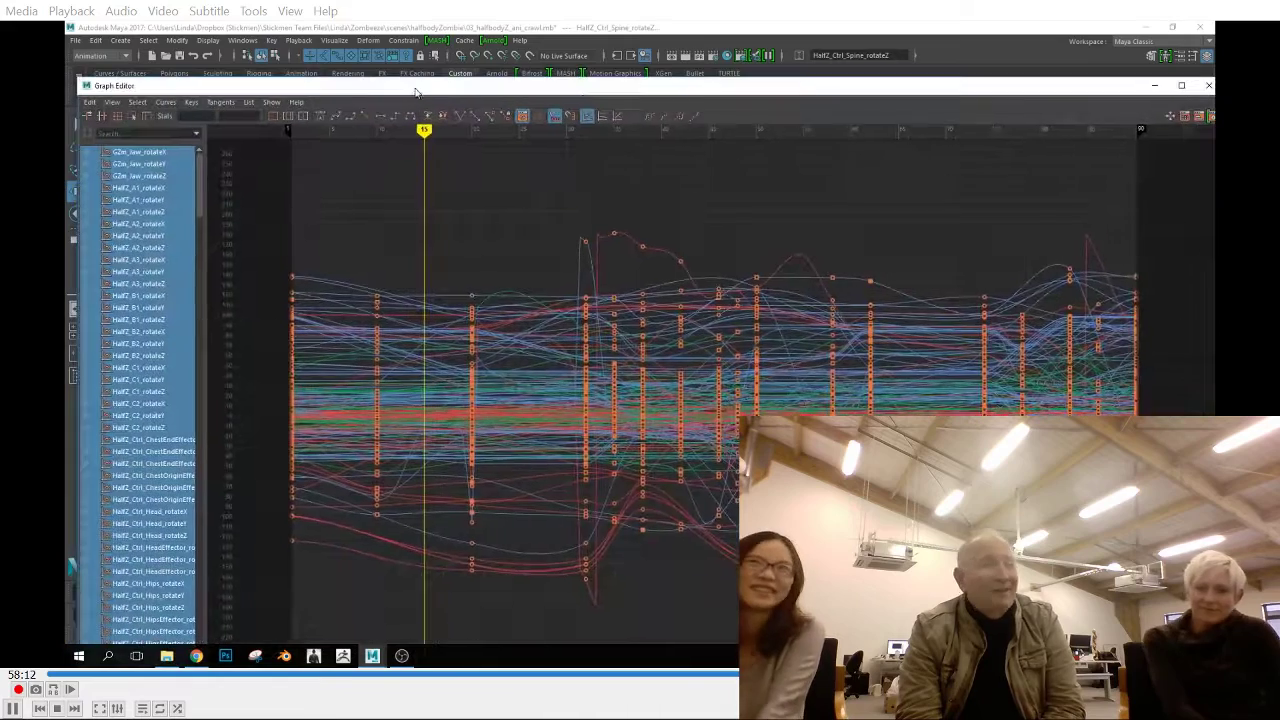
drag(897, 77, 897, 323)
drag(897, 333, 912, 118)
drag(94, 108, 700, 190)
drag(894, 202, 733, 54)
Examine the hips control's Translate X, Y and Z curves in the Graph Editor
scroll(866, 197, down, 5)
alt+drag(610, 388, 496, 402)
click(466, 326)
click(640, 128)
key(f)
click(644, 140)
click(630, 150)
key(f)
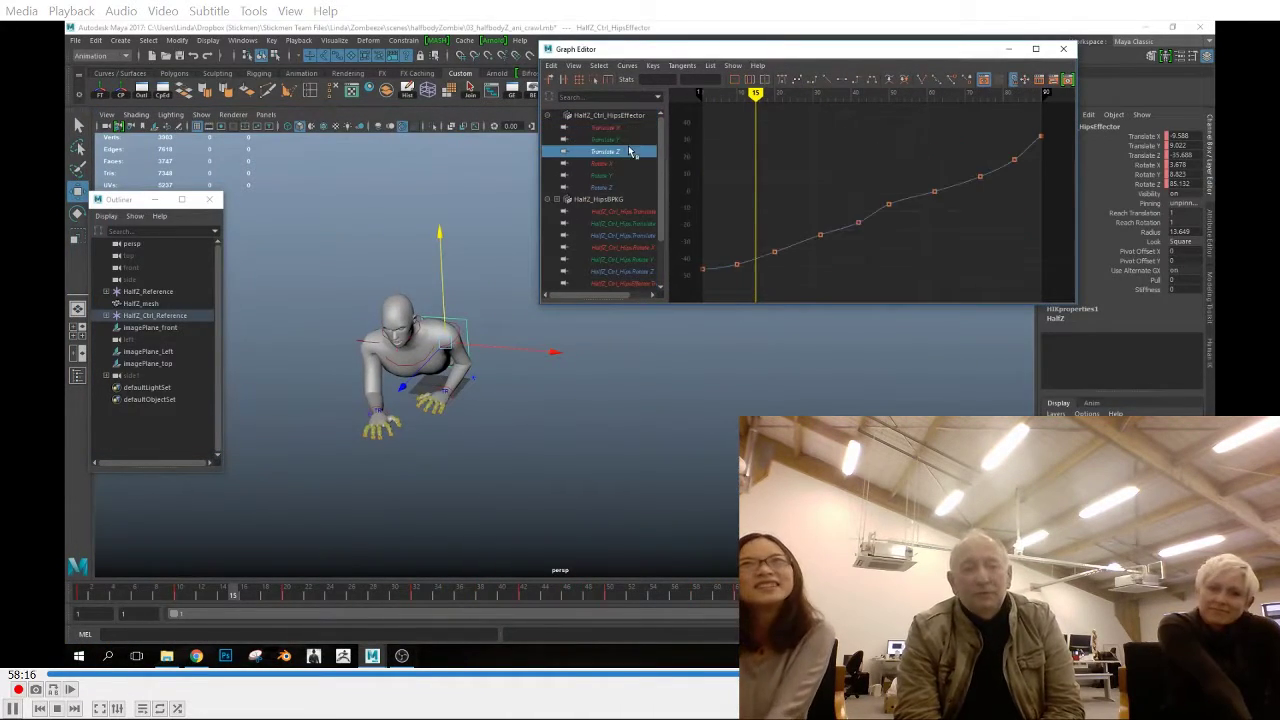
Examine the Translate X, Y and Z curves of the torso controls
click(446, 352)
click(608, 128)
click(605, 152)
click(604, 143)
drag(358, 326, 420, 350)
click(622, 128)
key(f)
click(615, 142)
click(617, 153)
Apply spline tangents to the frame 20 key on the right shoulder's Translate X curve and check its Y and Z curves
click(367, 342)
click(640, 128)
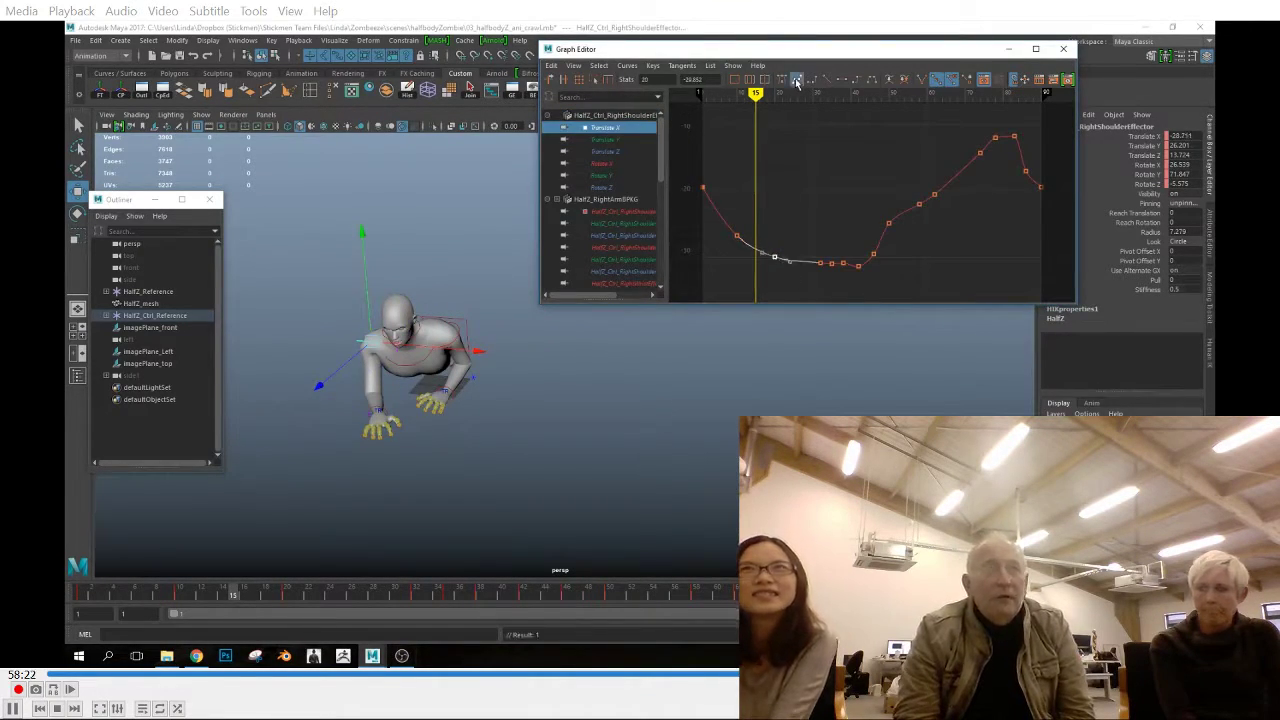
click(621, 141)
click(617, 152)
Smooth the frame 20 keys on the right elbow's translation curves with spline tangents and check the right wrist's curves
click(364, 385)
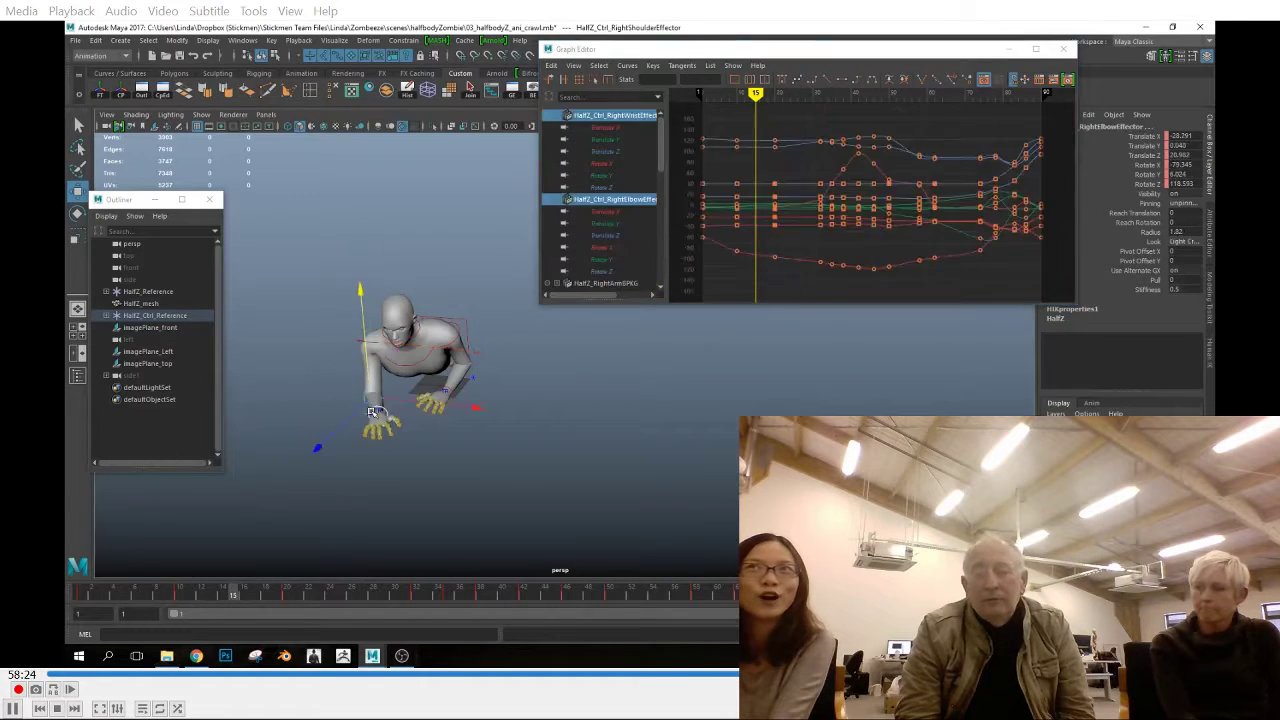
click(406, 400)
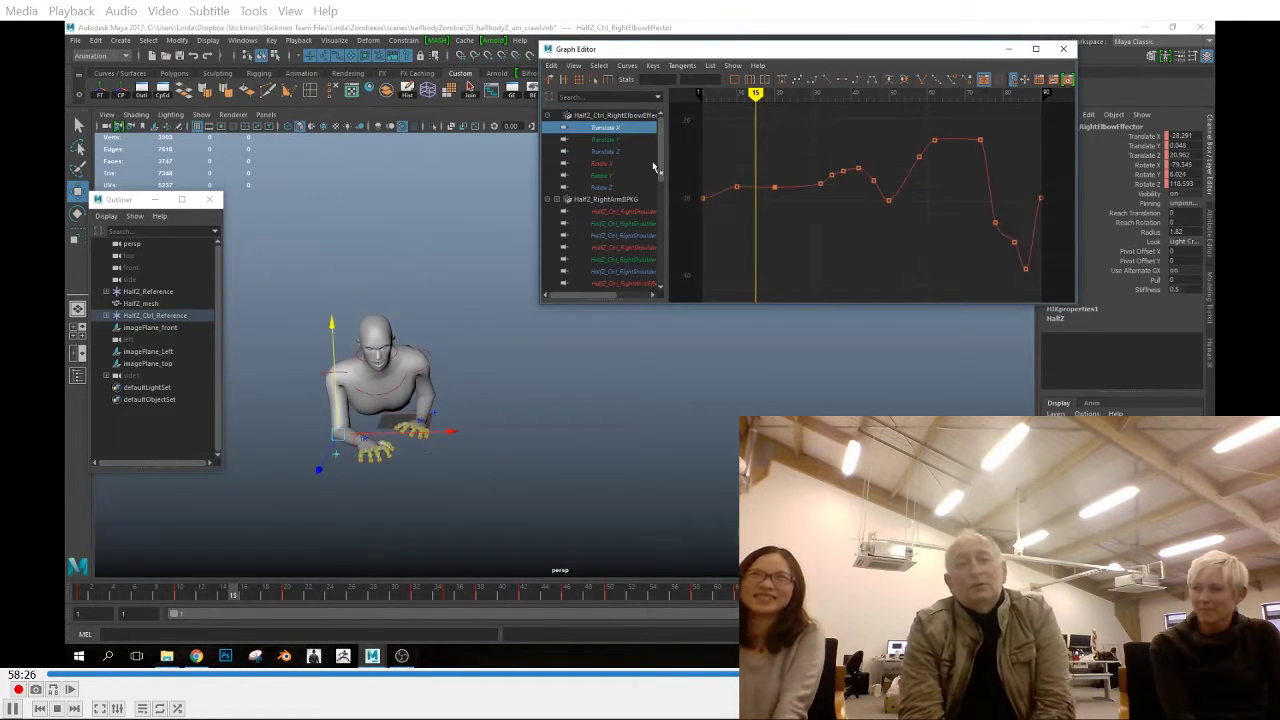
click(620, 140)
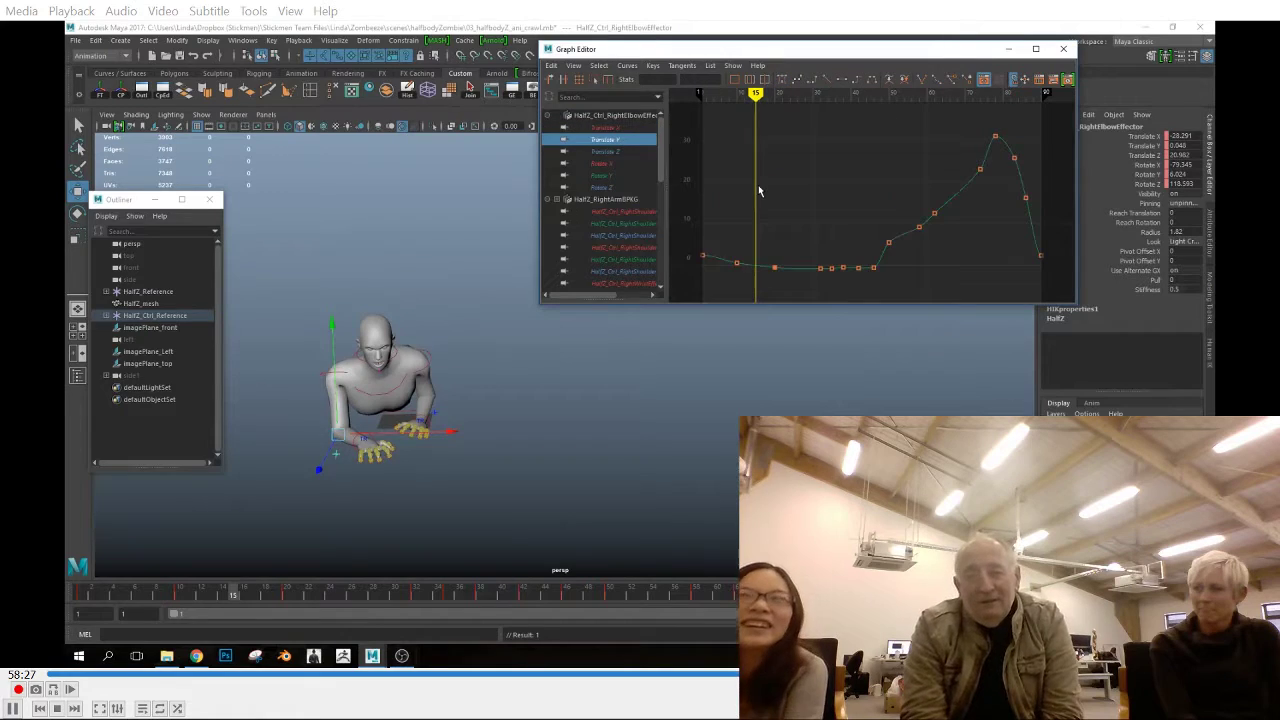
click(628, 154)
click(365, 455)
click(364, 441)
click(620, 128)
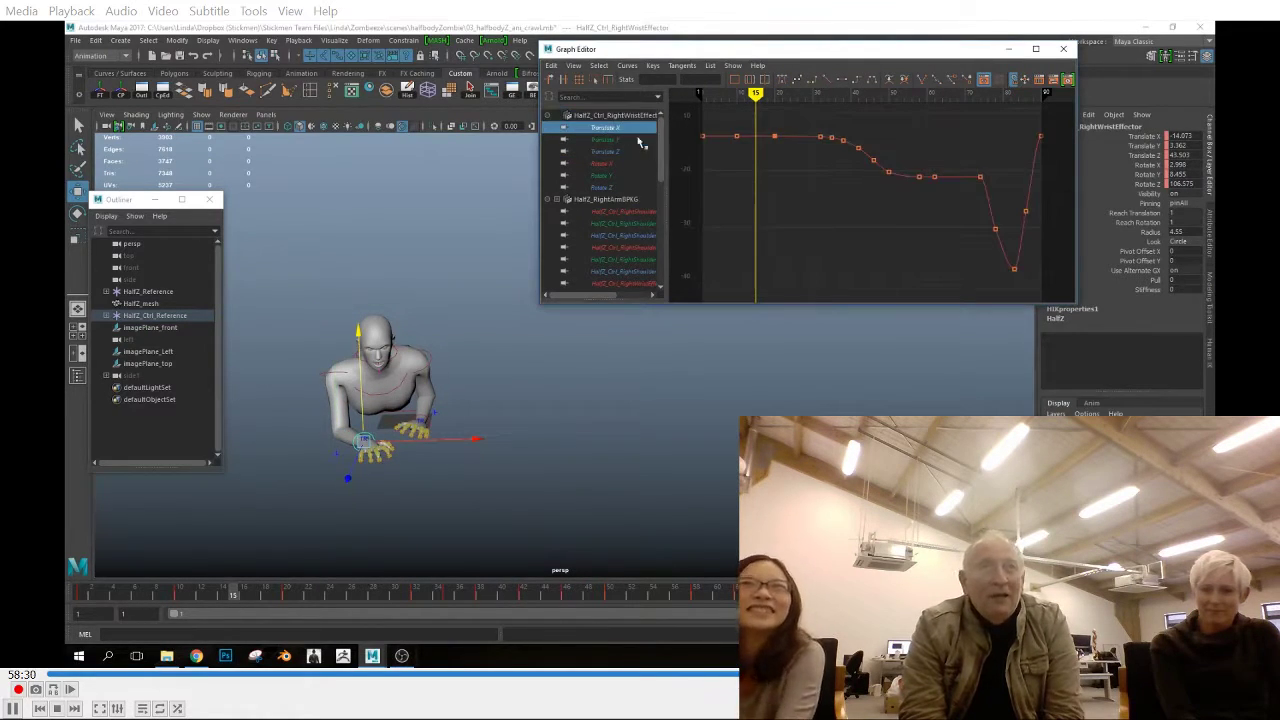
click(622, 152)
Apply spline tangents to the frame 20 key on the left elbow's Translate X curve and check its Y and Z curves
click(435, 412)
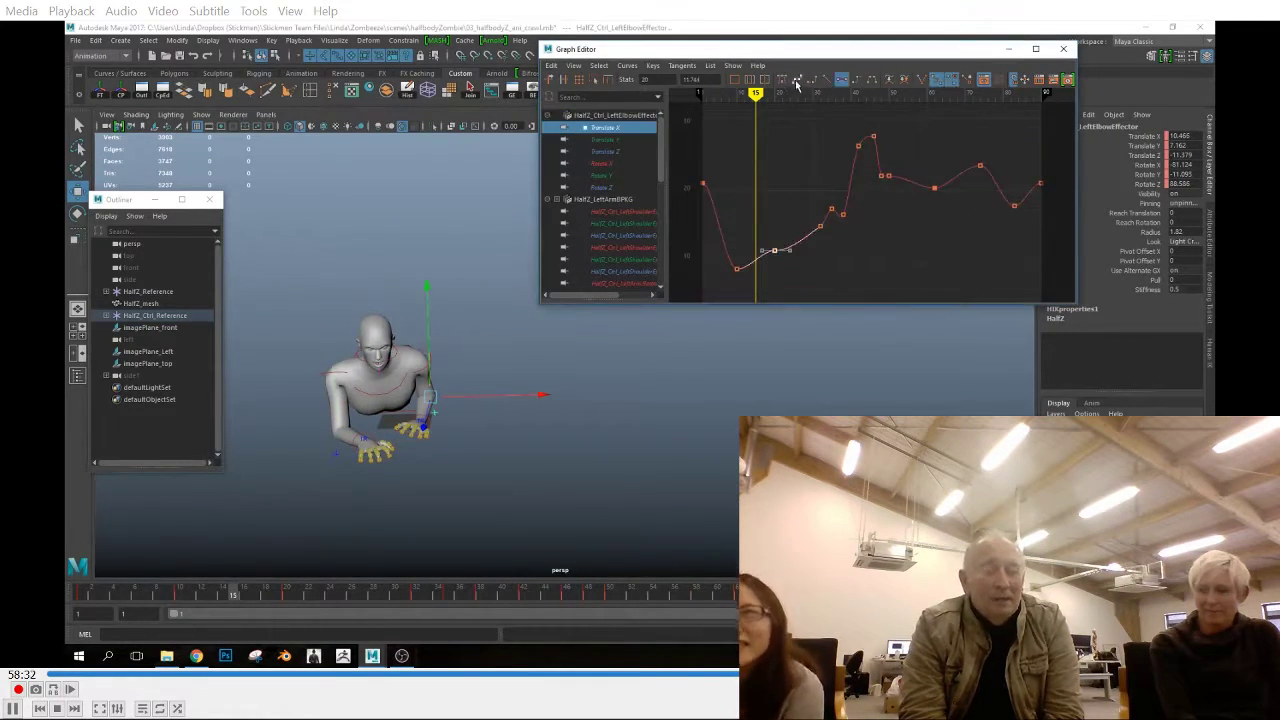
click(884, 188)
scroll(885, 191, up, 4)
click(610, 140)
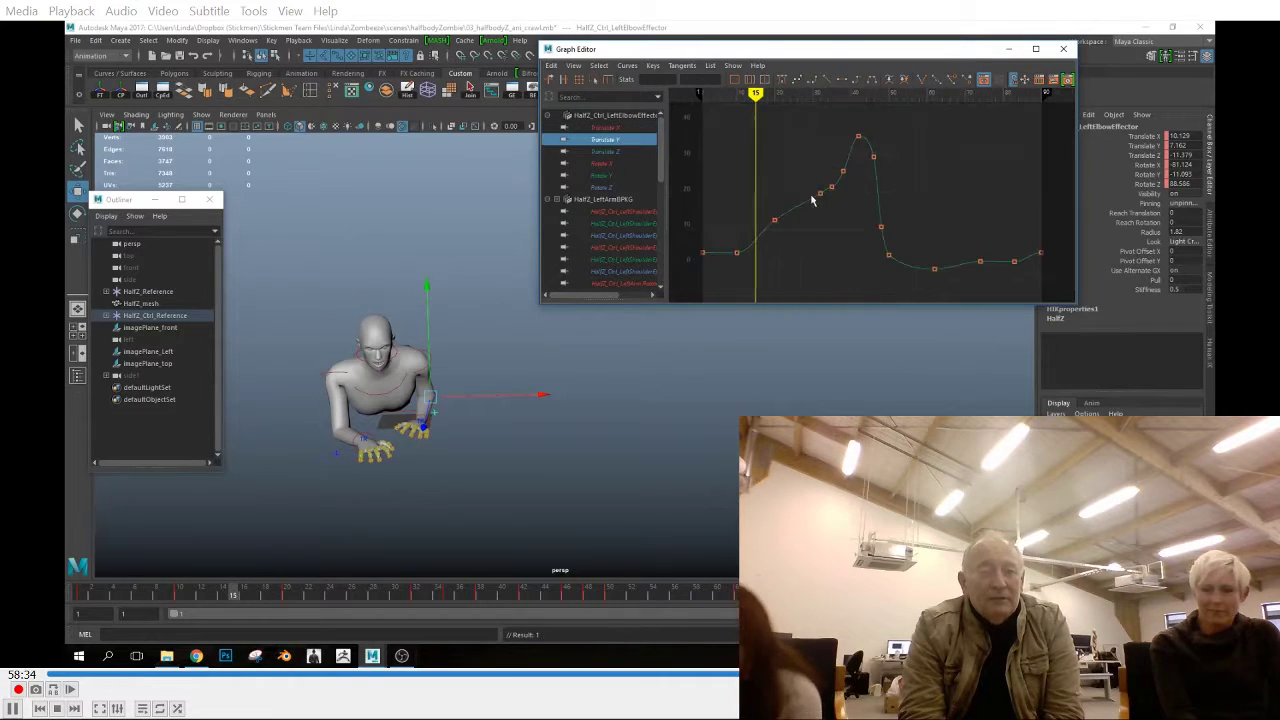
click(624, 152)
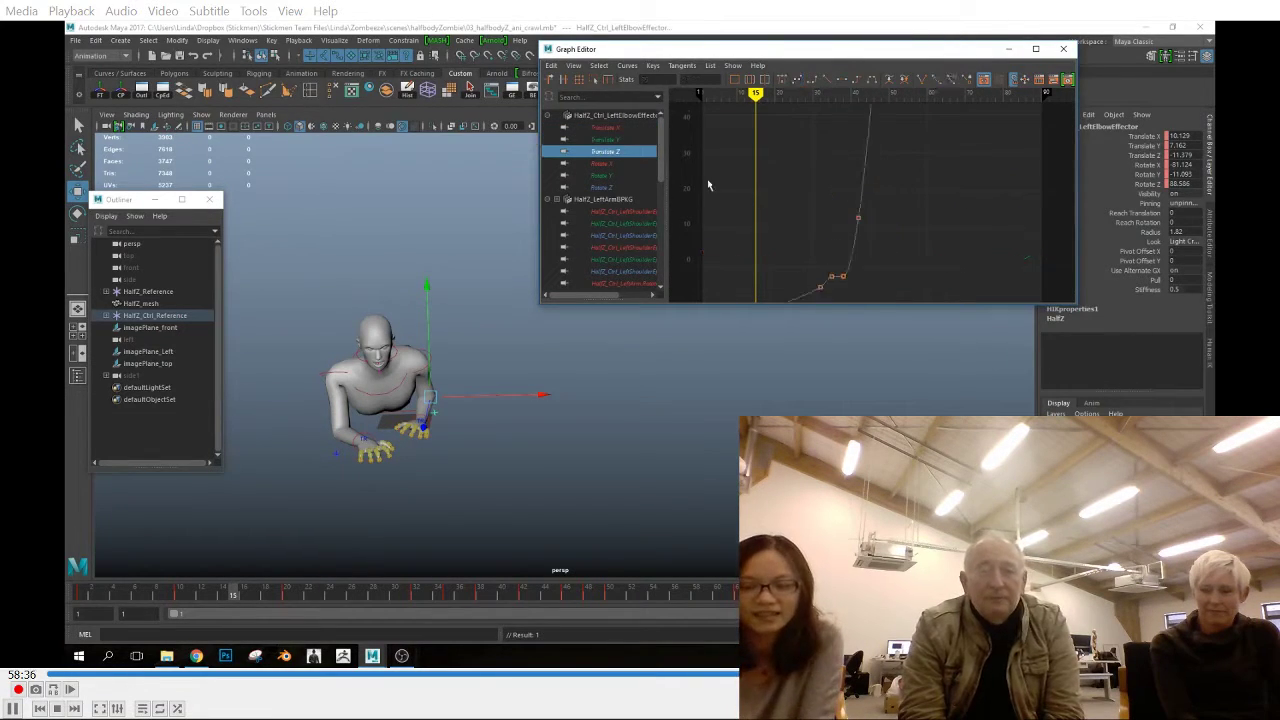
click(630, 153)
Examine the translation curves of the left wrist control and of the hips and head controls
click(422, 426)
click(612, 128)
click(611, 140)
click(615, 152)
click(369, 366)
click(613, 128)
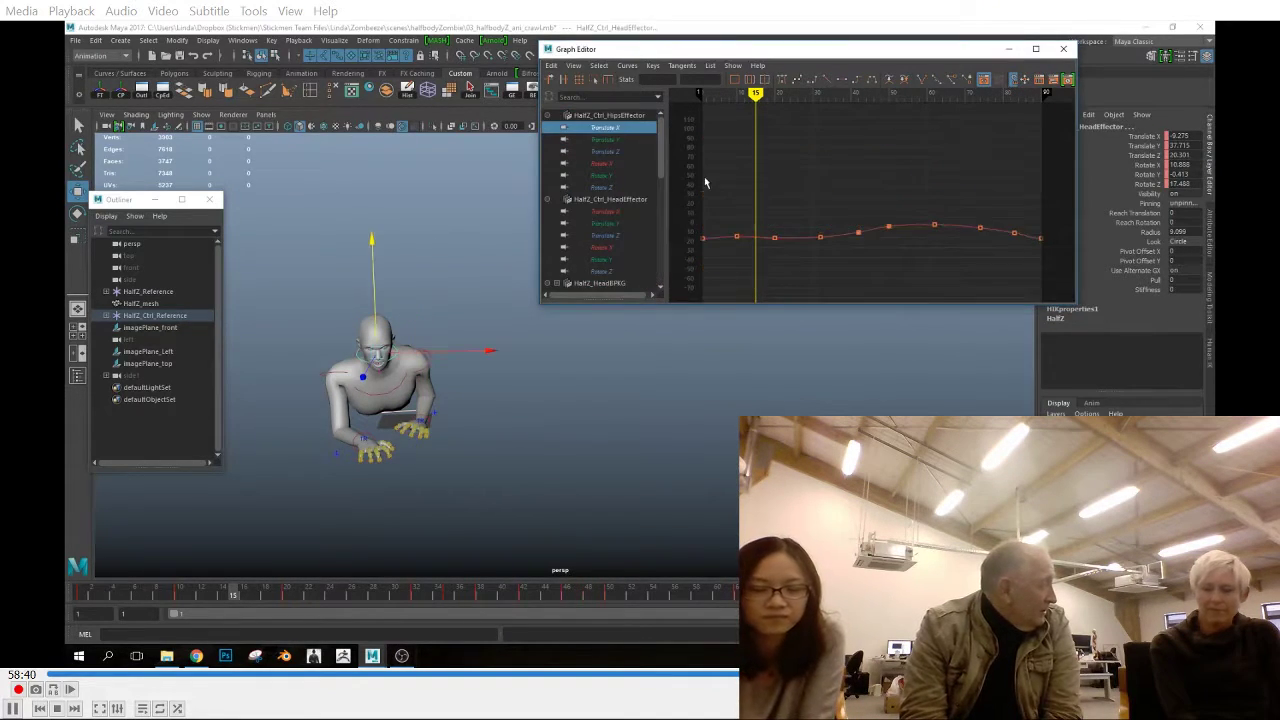
click(622, 141)
click(618, 152)
Scrub the crawl to frame 90 and view the pose from the front
alt+drag(449, 320, 576, 422)
key(space)
scroll(590, 400, down, 4)
alt+middle_drag(620, 330, 590, 436)
drag(228, 600, 1042, 600)
key(space)
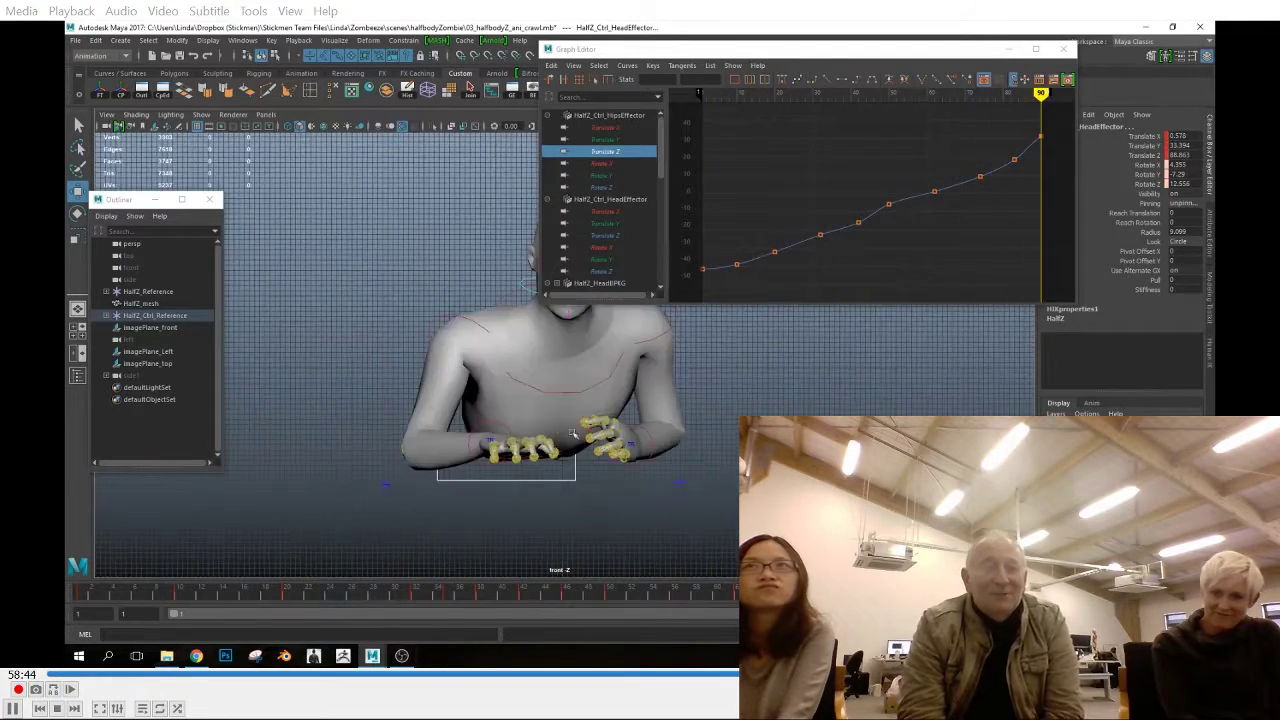
Show the HumanIK character controls and turn on X-Ray Joints in the front view
scroll(568, 329, up, 2)
alt+middle_drag(568, 329, 450, 395)
click(1209, 354)
drag(890, 49, 806, 44)
click(137, 115)
click(165, 260)
Examine the translation and rotation curves of the hip joint control at the base of the spine
click(373, 488)
click(521, 123)
click(520, 134)
click(522, 146)
click(538, 159)
click(530, 171)
click(545, 183)
Examine the rotation curves of the two lower spine controls one axis at a time
click(407, 475)
click(522, 123)
click(520, 134)
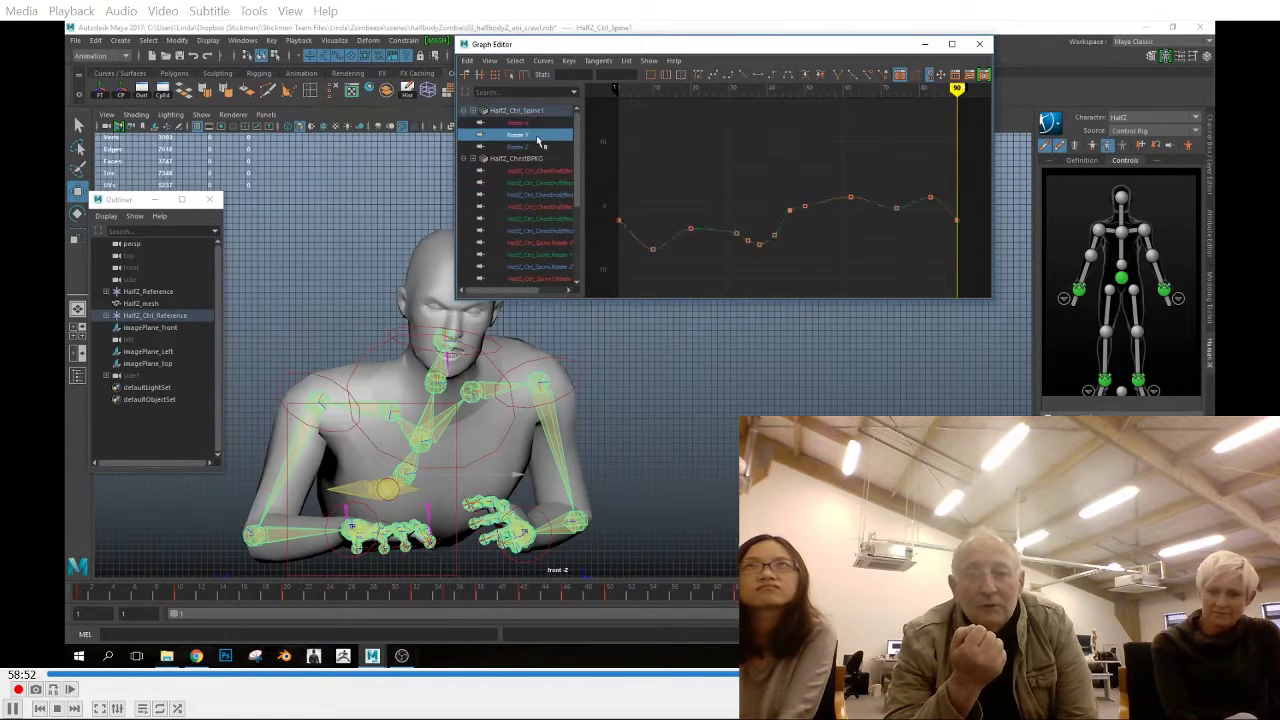
click(524, 147)
click(423, 441)
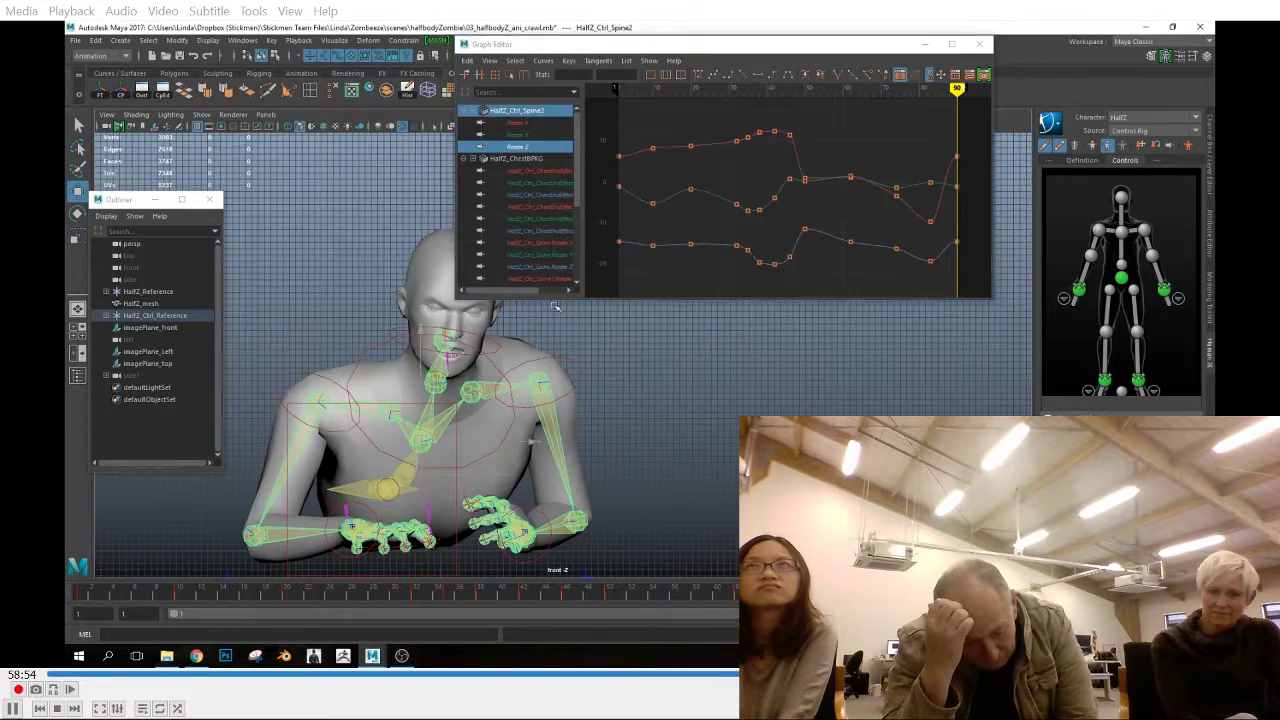
click(522, 123)
click(528, 135)
click(532, 147)
Examine the X, Y and Z rotation curves of the neck and head controls
click(437, 381)
click(522, 123)
click(518, 136)
click(523, 148)
click(441, 341)
click(524, 123)
click(524, 135)
click(526, 147)
Examine the X, Y and Z rotation curves of the right shoulder control
click(388, 412)
click(526, 123)
click(525, 135)
click(525, 147)
Check the right upper arm's rotation curves and smooth the tangents of the frame 20 key on Rotate X and Rotate Z
click(305, 440)
click(530, 124)
click(530, 136)
click(528, 148)
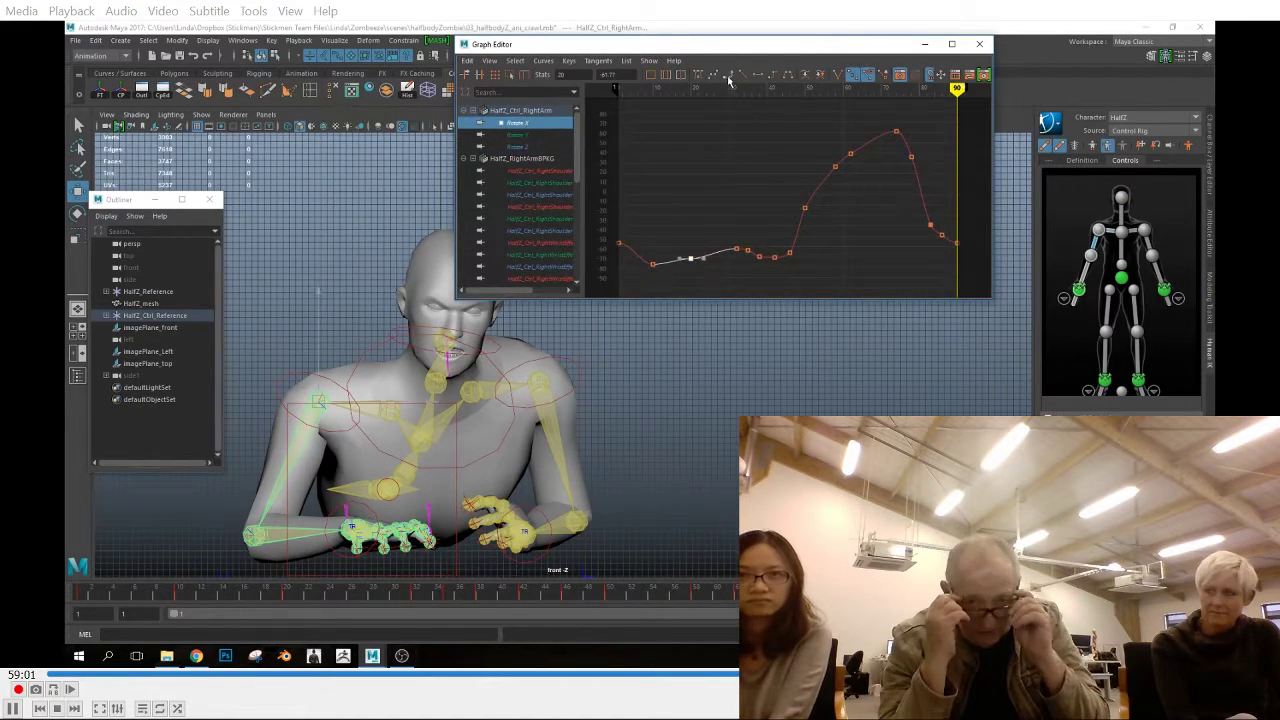
click(530, 136)
click(528, 148)
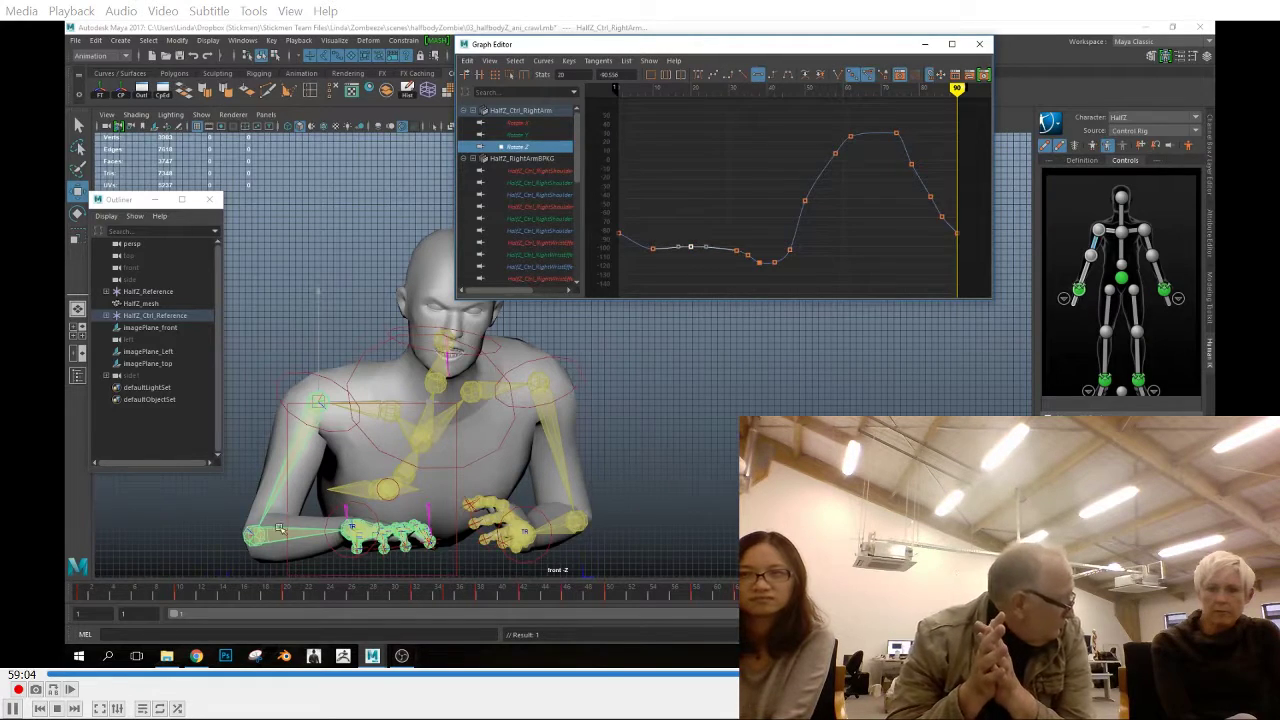
Check the right forearm's rotation curves and smooth the frame 20 key's tangents on Rotate Z
click(280, 530)
click(524, 123)
click(530, 135)
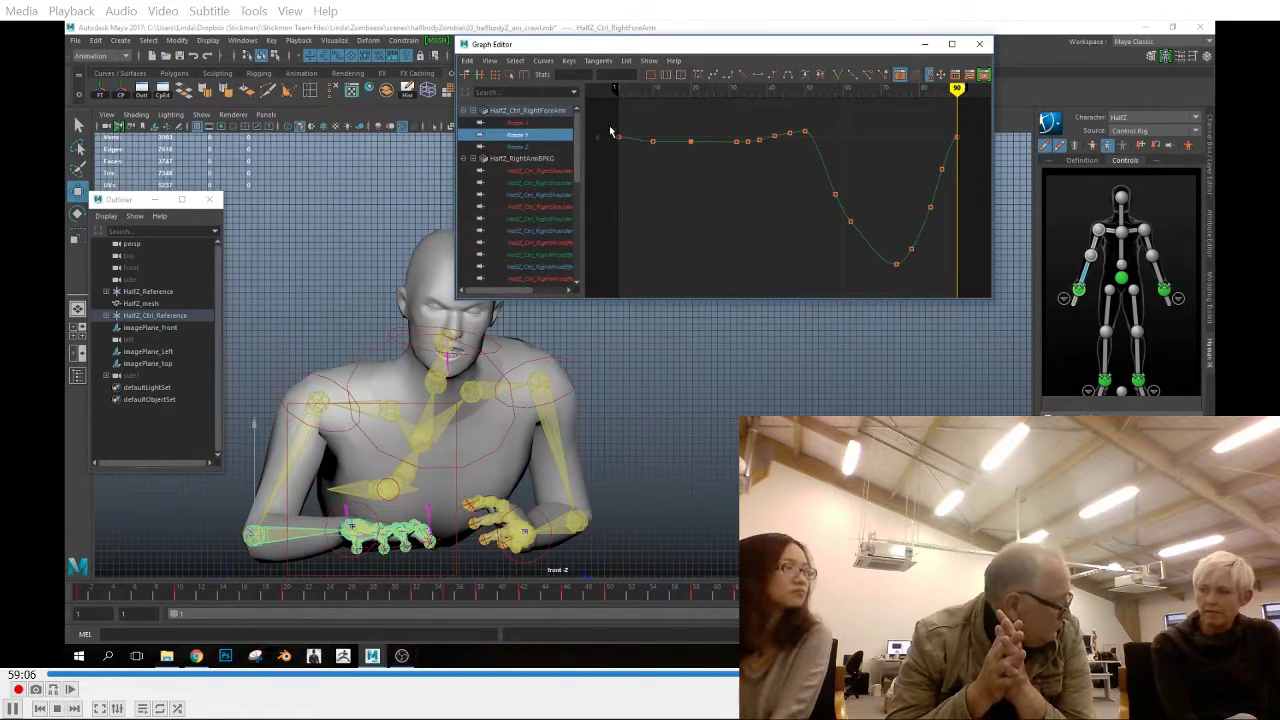
click(526, 147)
drag(677, 228, 698, 257)
Adjust key tangents on the right hand's rotation curves at frame 35 on Rotate X, frame 62 on Rotate Y and frame 1 on Rotate Z
click(348, 526)
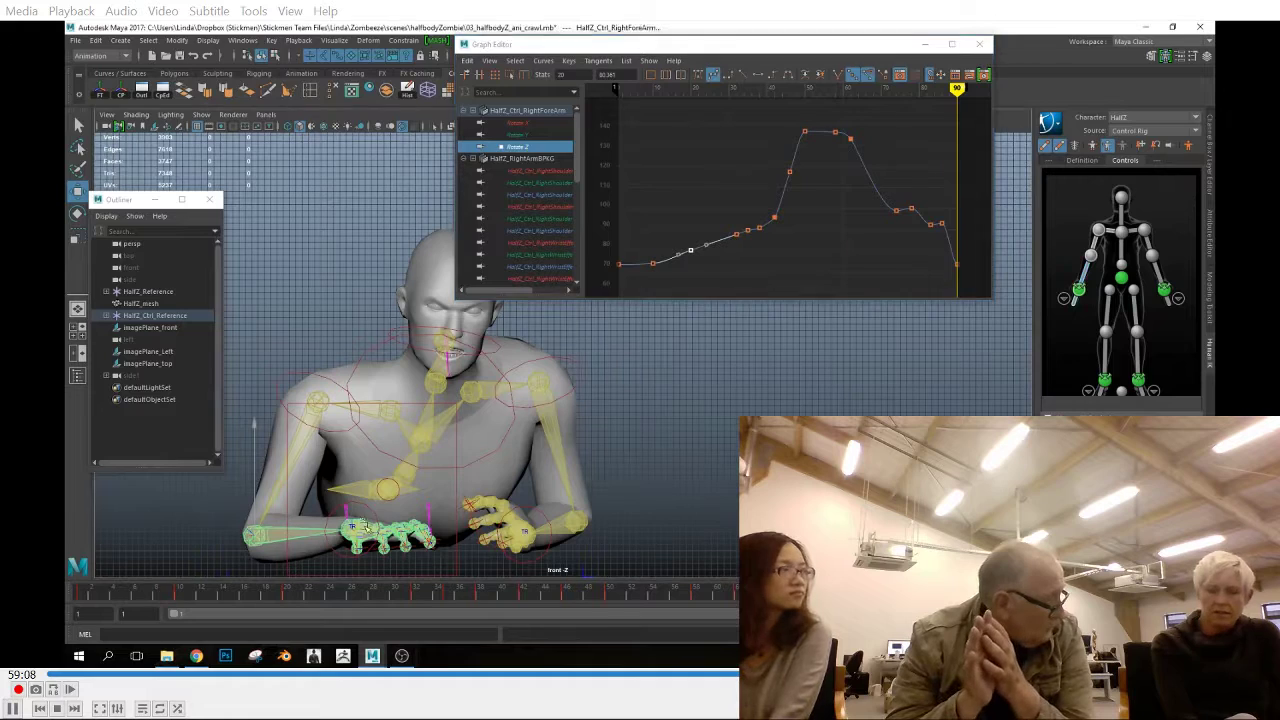
click(526, 123)
drag(726, 207, 743, 234)
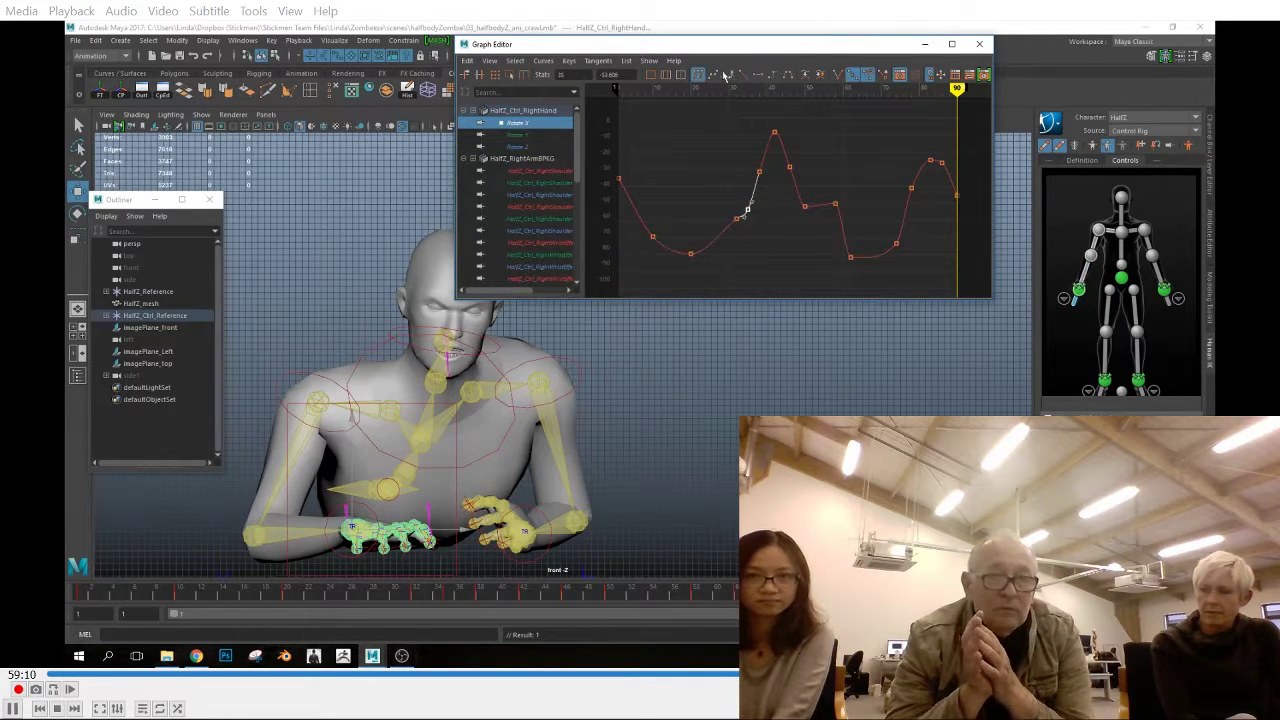
click(530, 134)
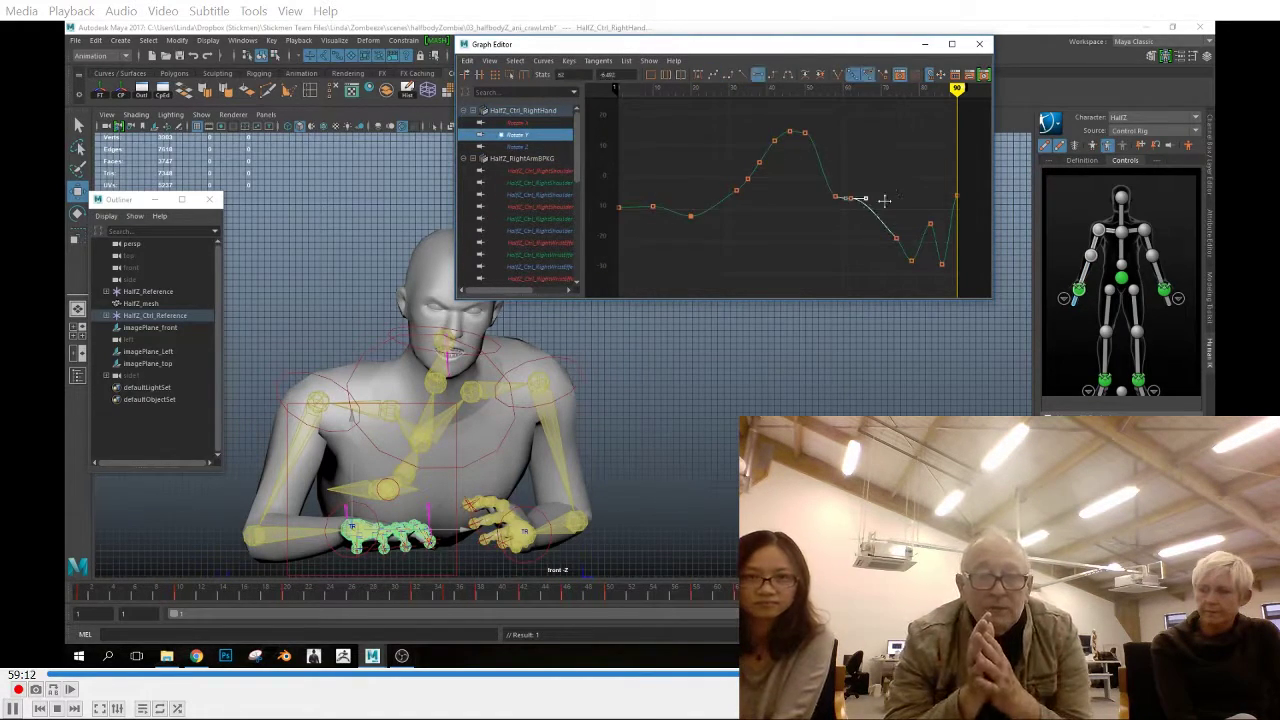
click(534, 147)
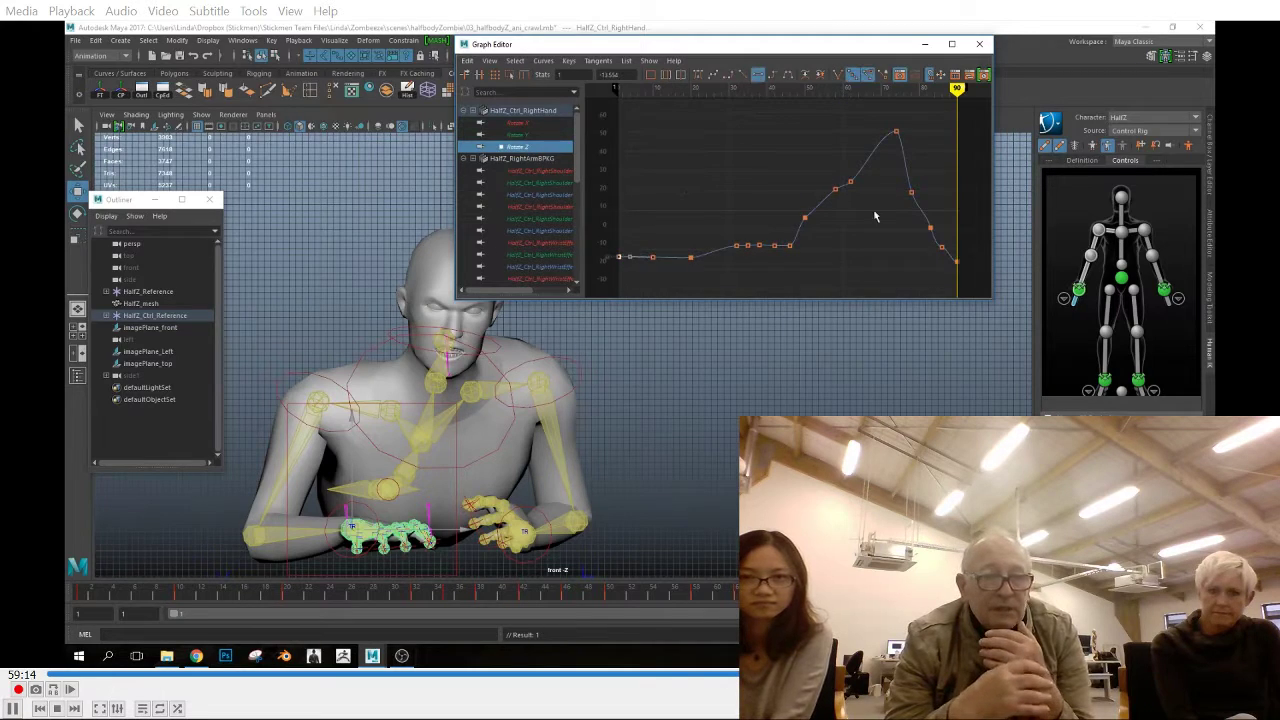
click(530, 134)
Check the left shoulder's rotation curves and adjust the key tangents at frame 38 on Rotate X and frame 46 on Rotate Y
click(503, 388)
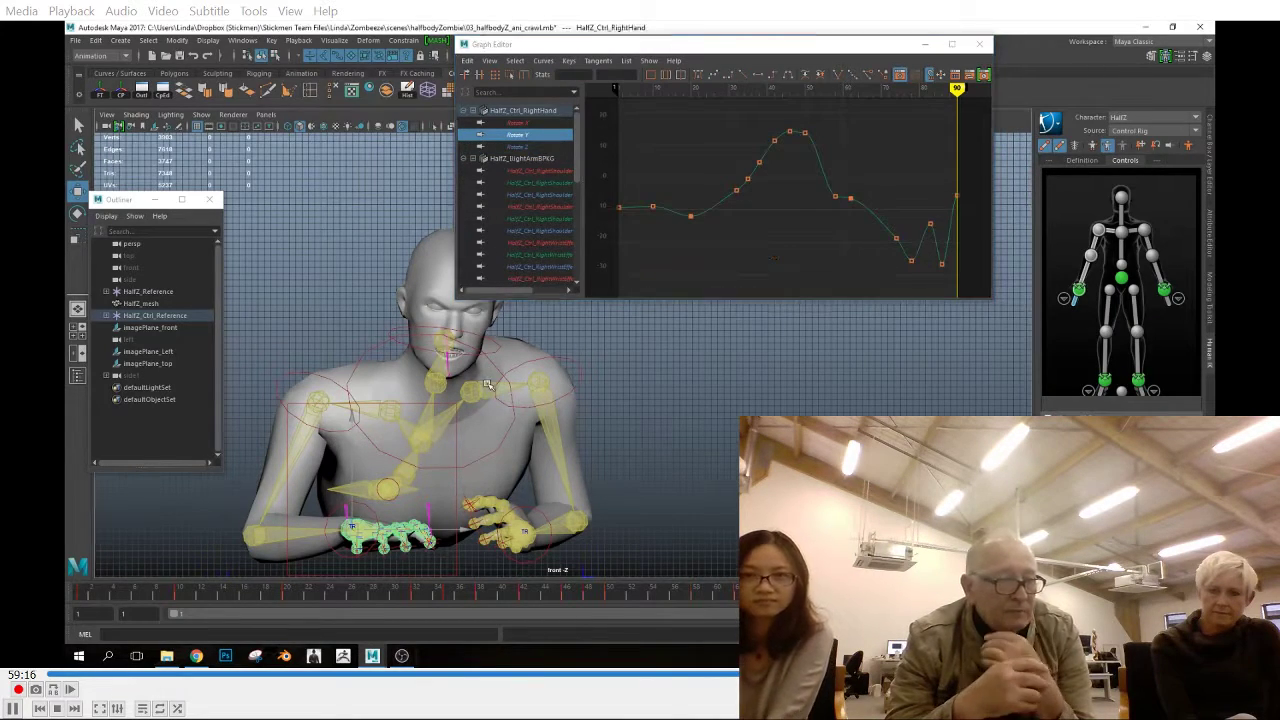
click(530, 123)
scroll(661, 235, up, 3)
drag(661, 235, 622, 280)
key(a)
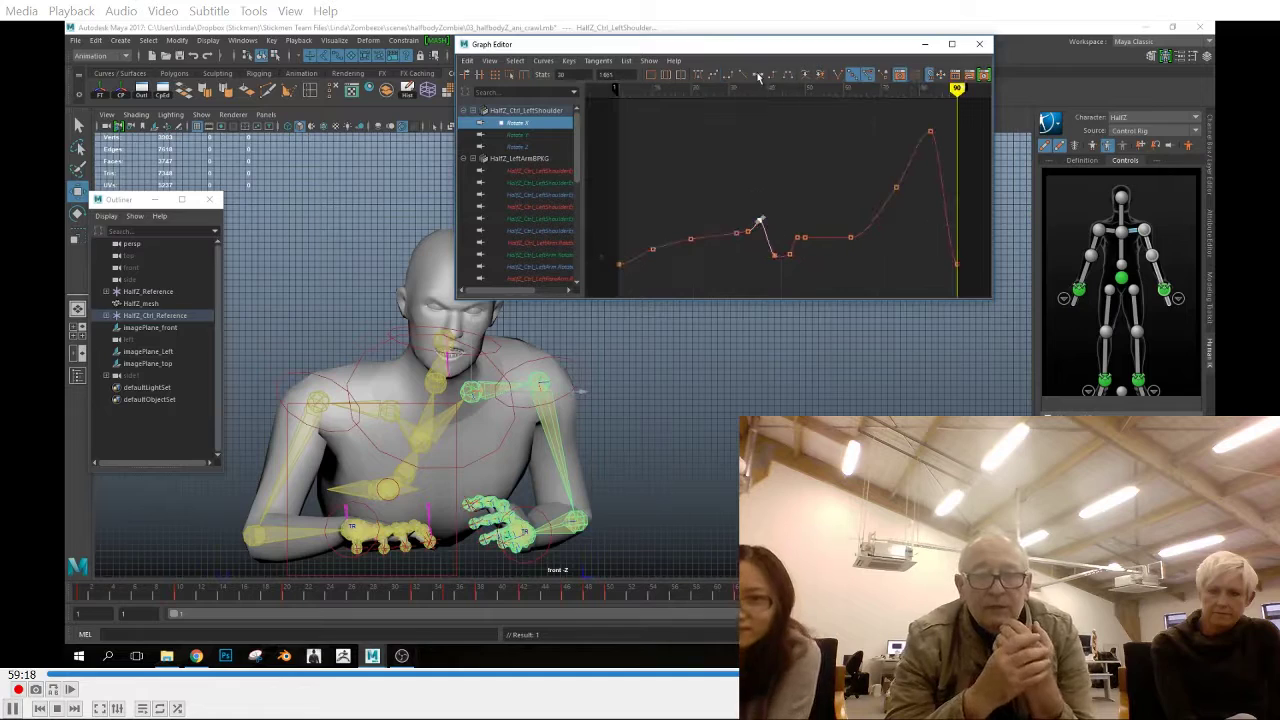
scroll(771, 270, up, 2)
key(a)
click(530, 134)
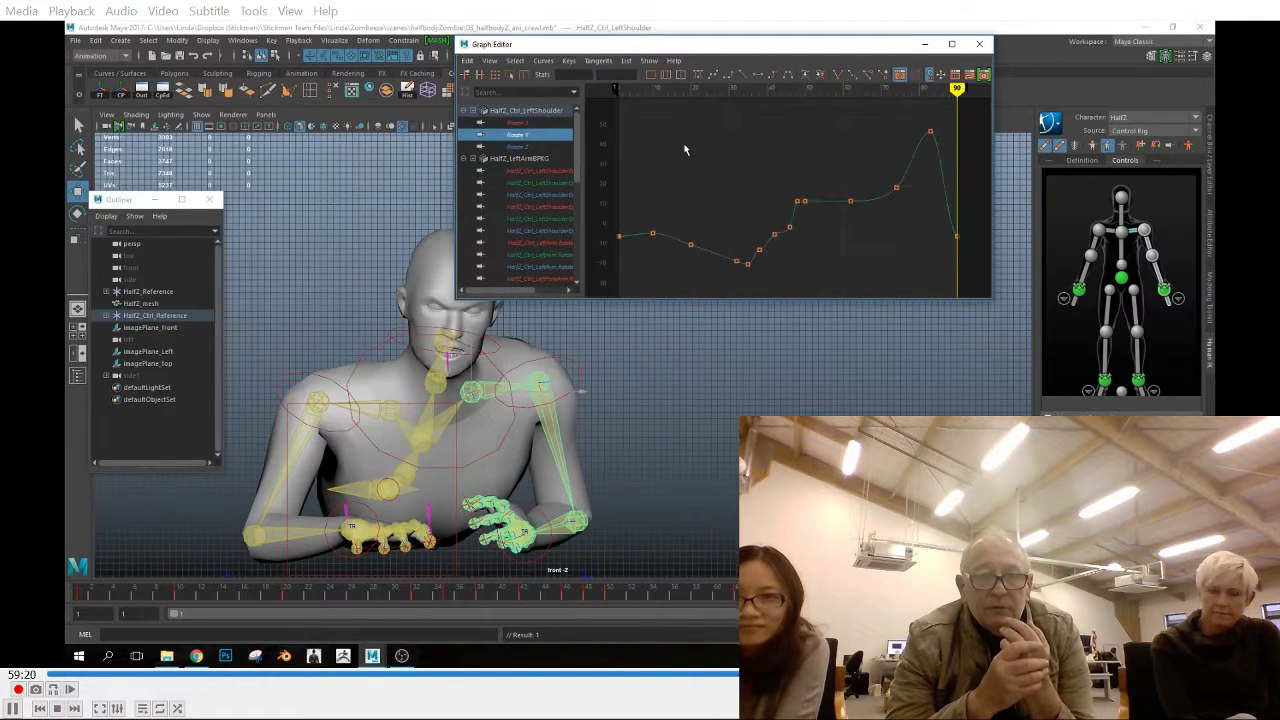
scroll(800, 242, up, 2)
key(a)
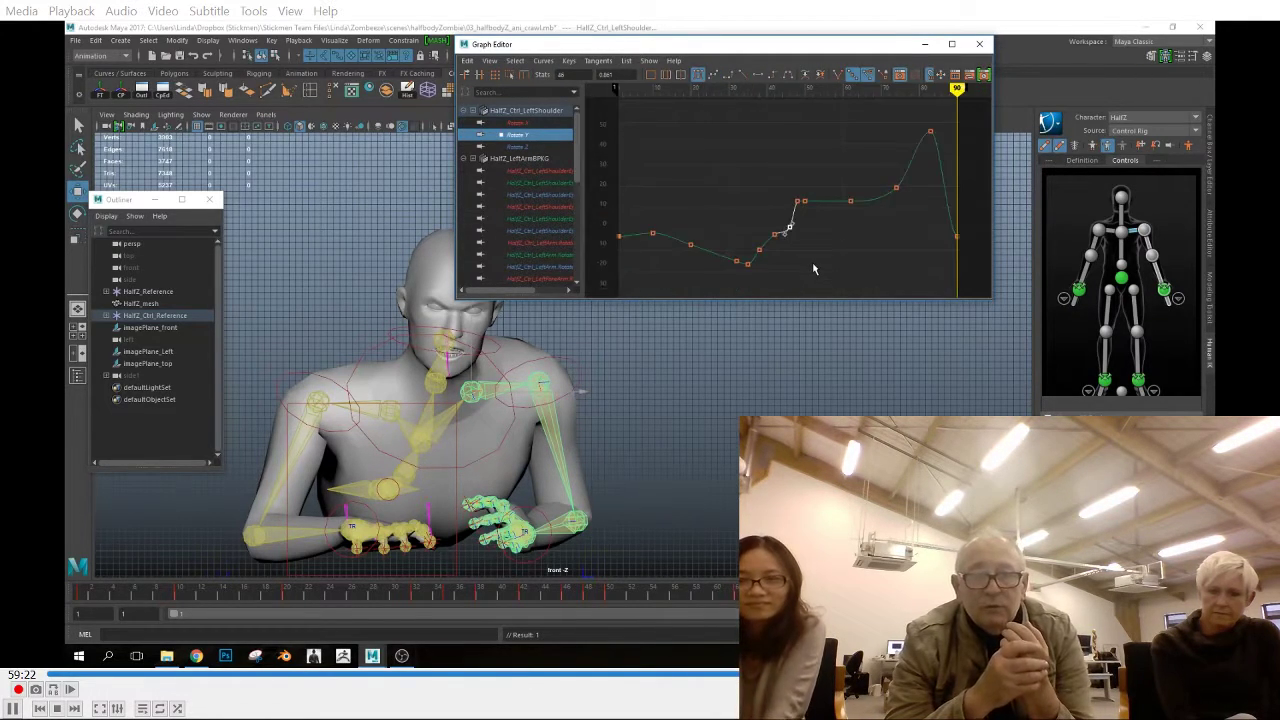
click(530, 147)
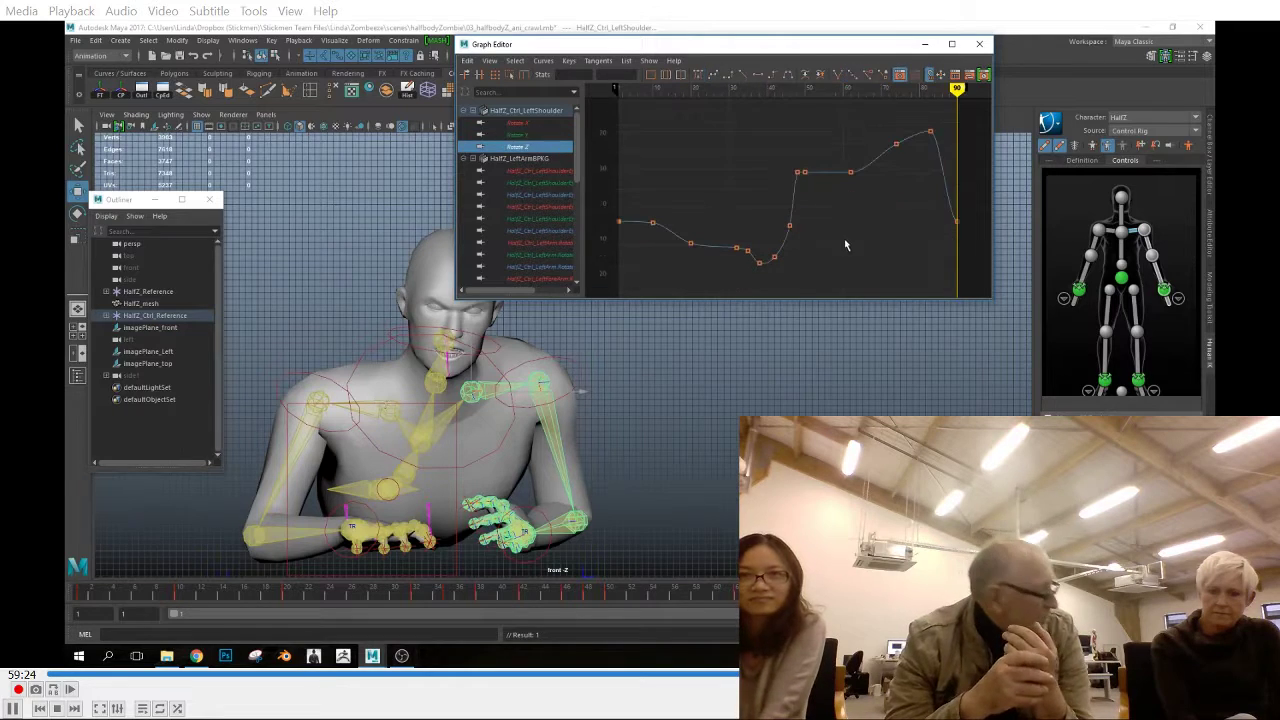
Smooth the left upper arm's rotation curves at frame 20 on Rotate X and Rotate Z and frame 38 on Rotate Y
click(551, 479)
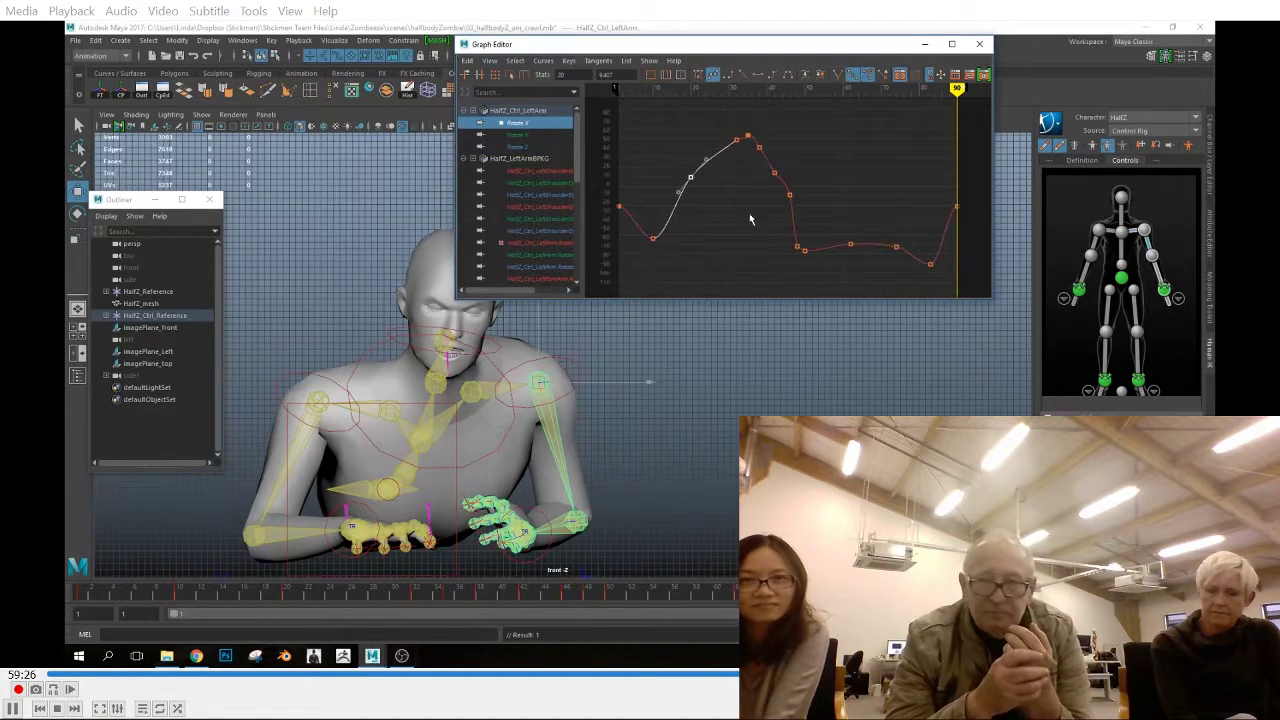
click(552, 516)
click(553, 475)
click(518, 135)
key(a)
click(759, 167)
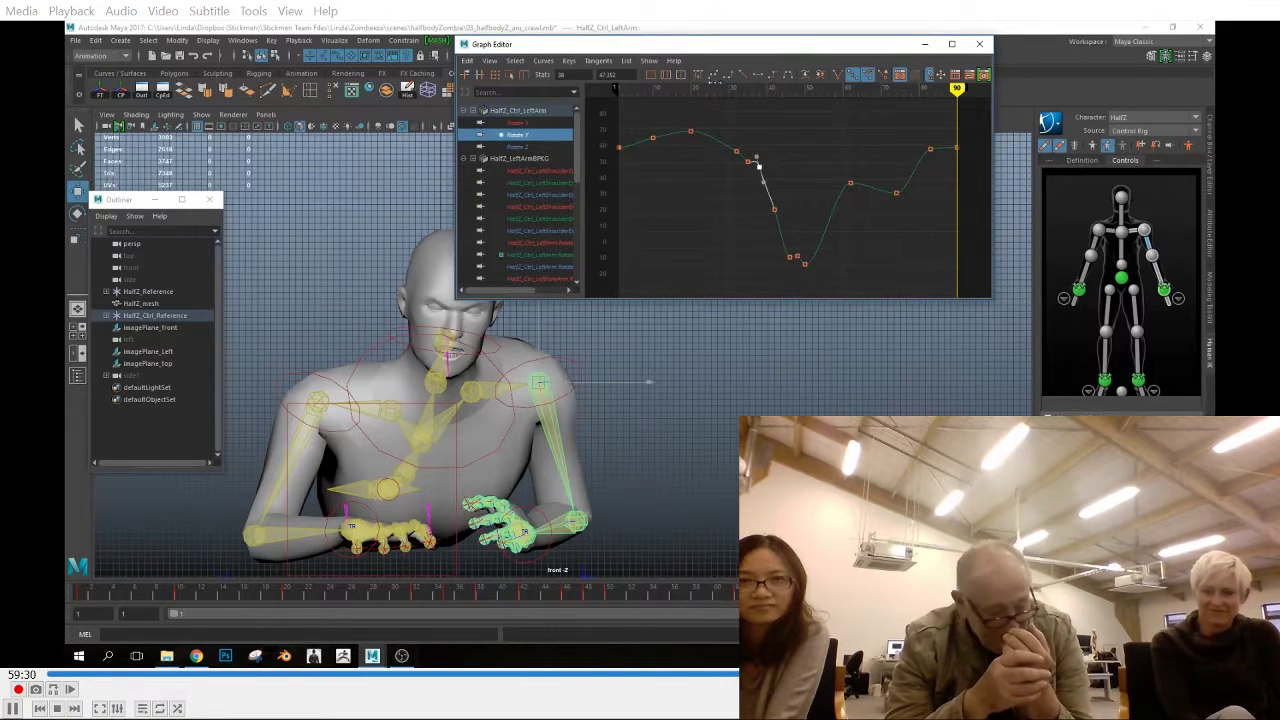
click(550, 147)
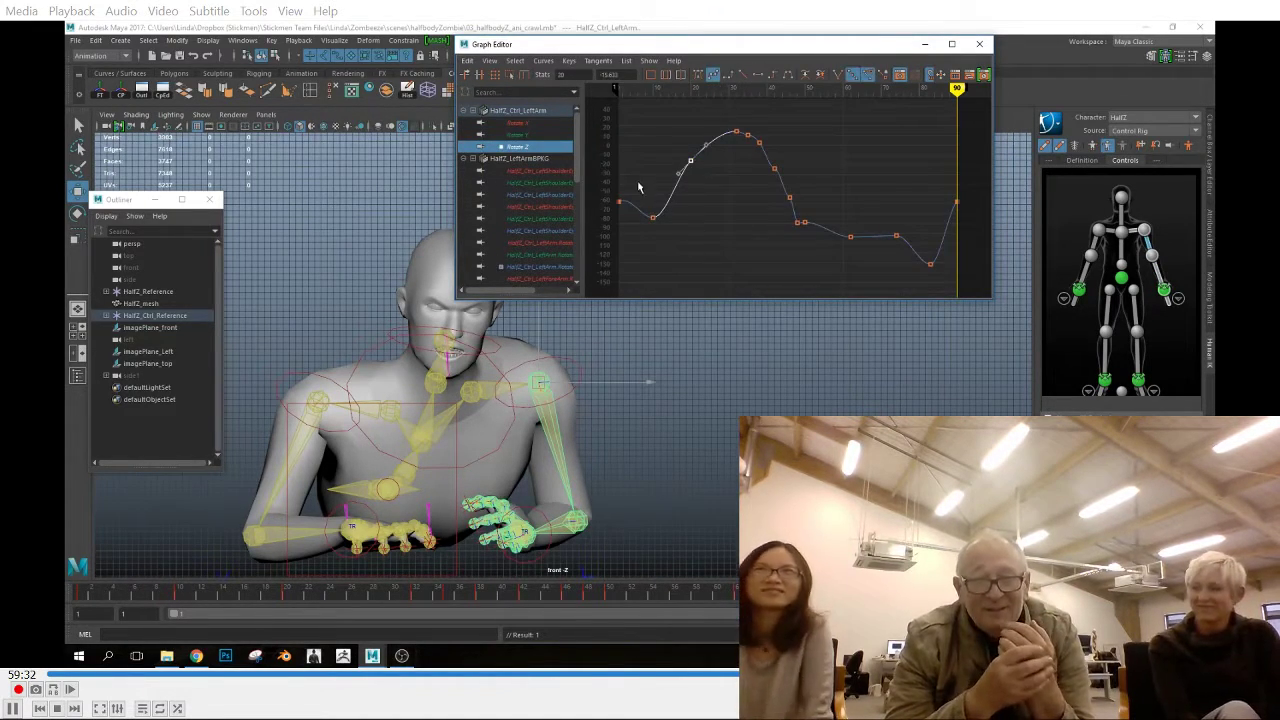
click(715, 78)
click(748, 135)
Examine the rotation curves of the left forearm and left hand controls
click(568, 519)
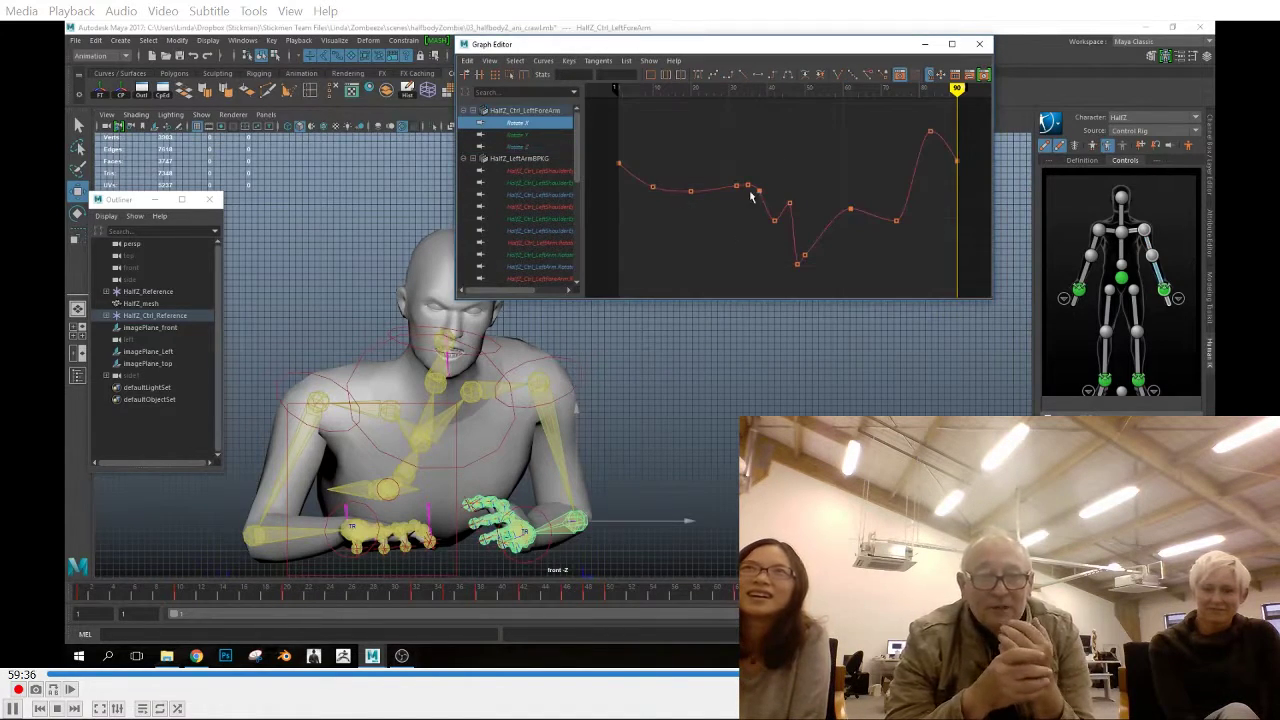
click(550, 135)
click(558, 147)
click(525, 532)
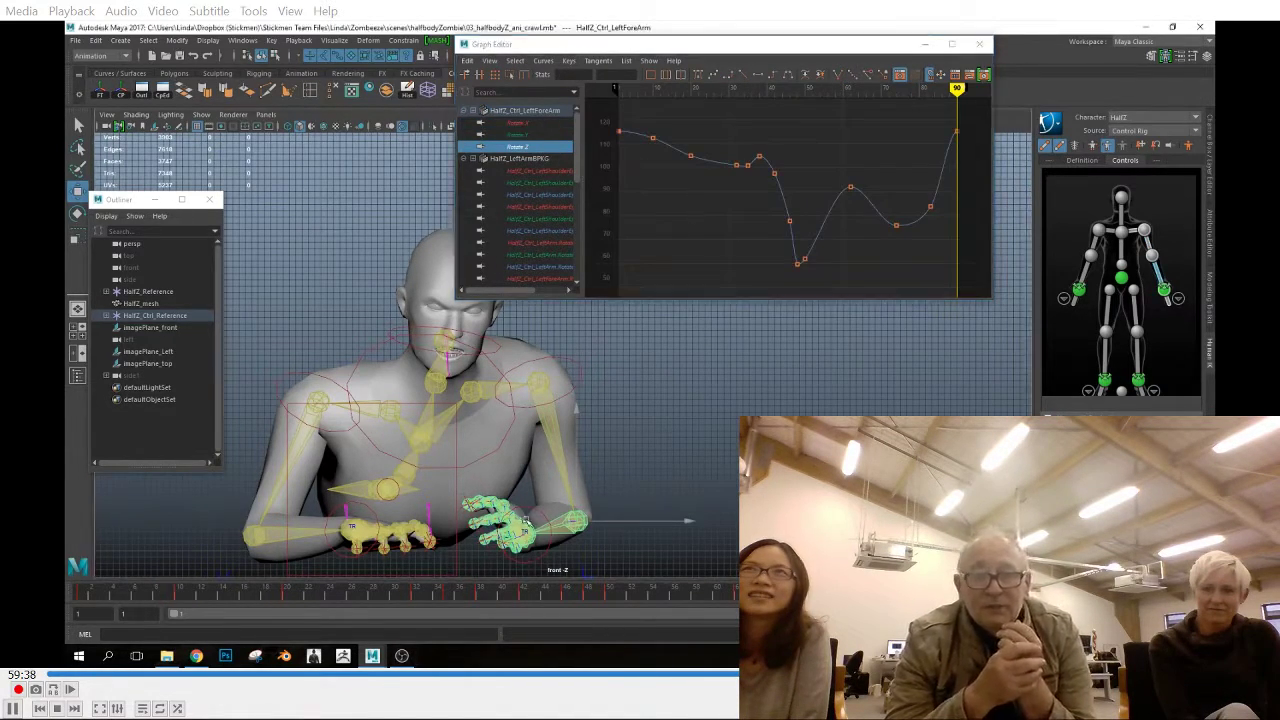
click(548, 123)
click(553, 147)
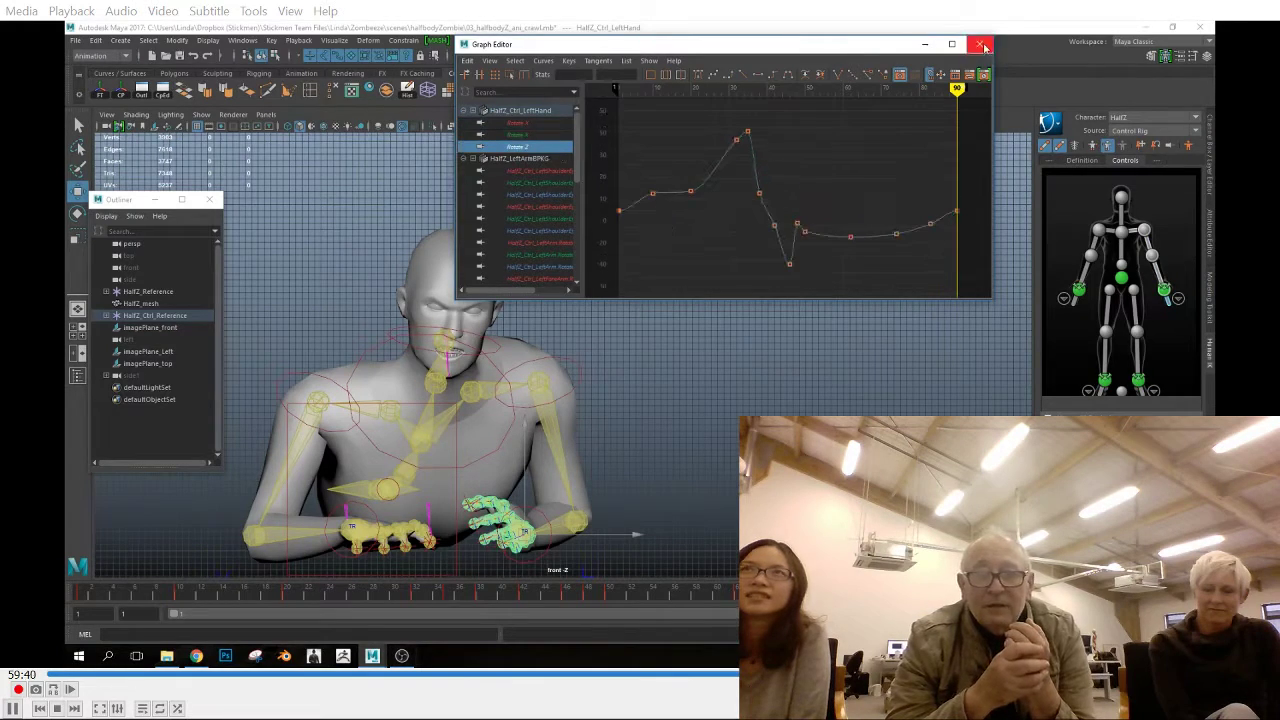
Close the Graph Editor and play back the crawl in the front view and the side view
click(979, 44)
key(alt+v)
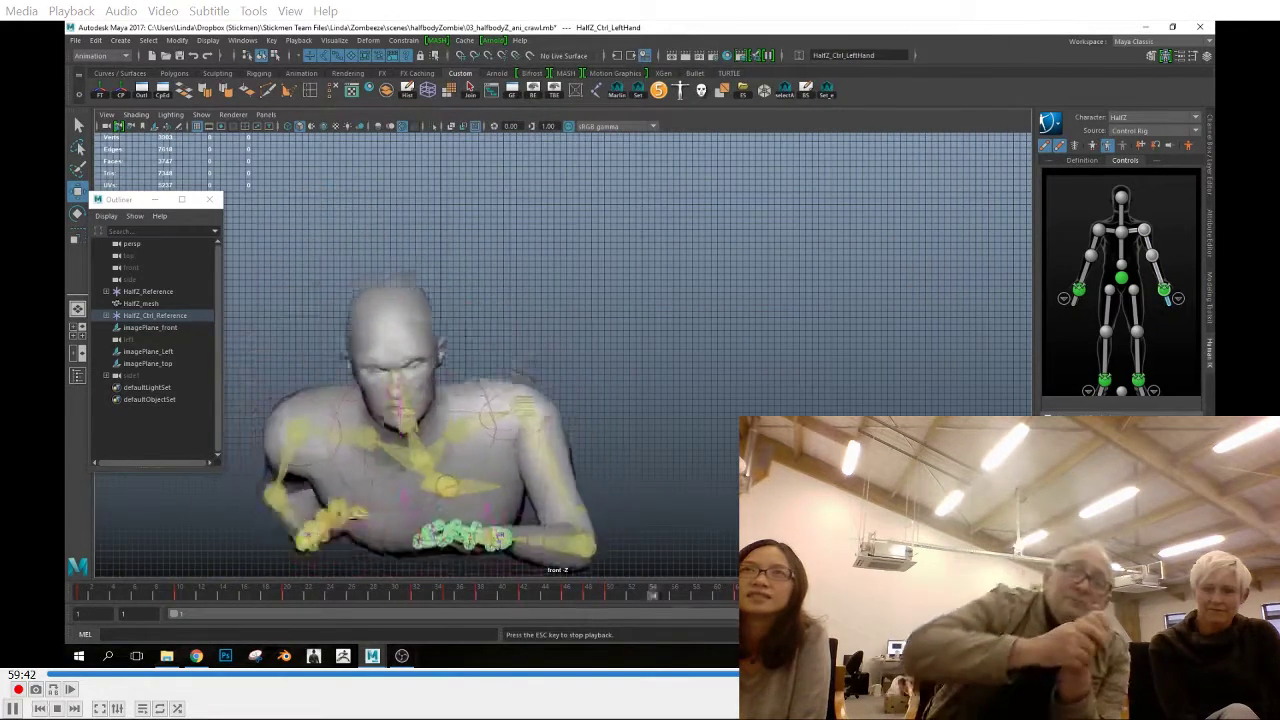
click(267, 115)
click(257, 118)
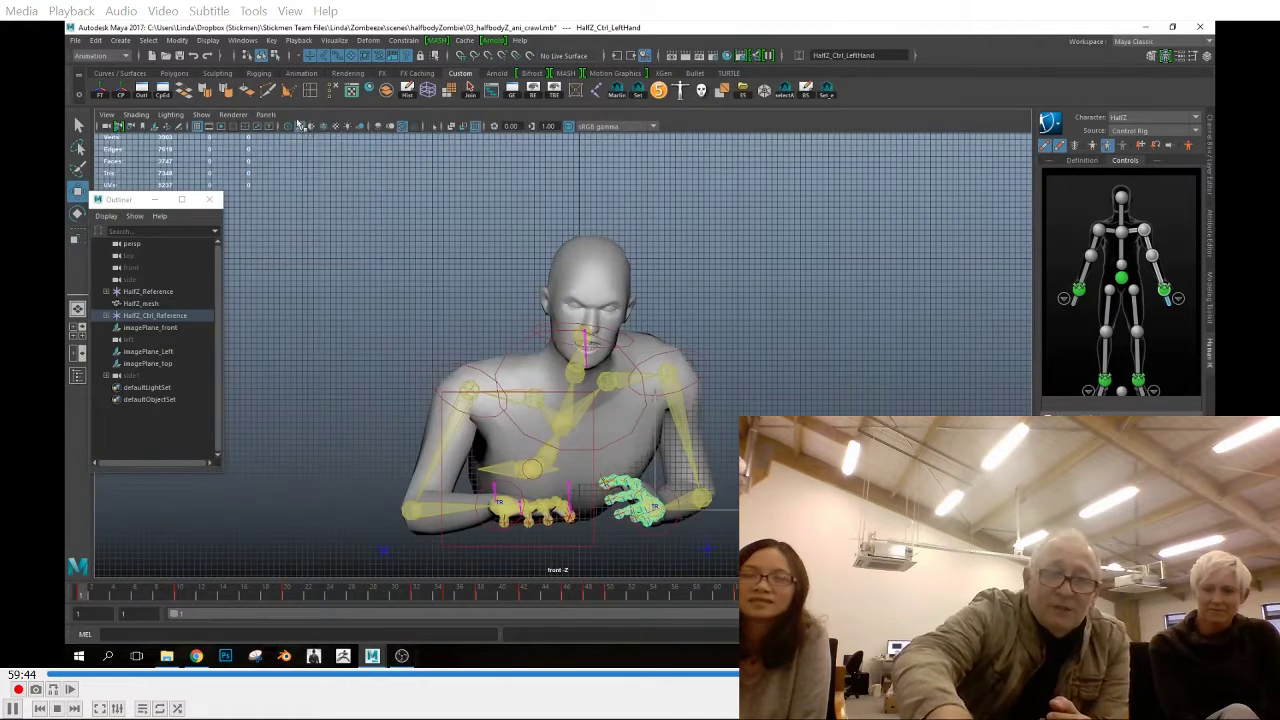
click(257, 118)
mouse_move(358, 150)
click(404, 185)
key(alt+v)
Hide the grid, stop the playback and view the zombie in the perspective view
click(201, 115)
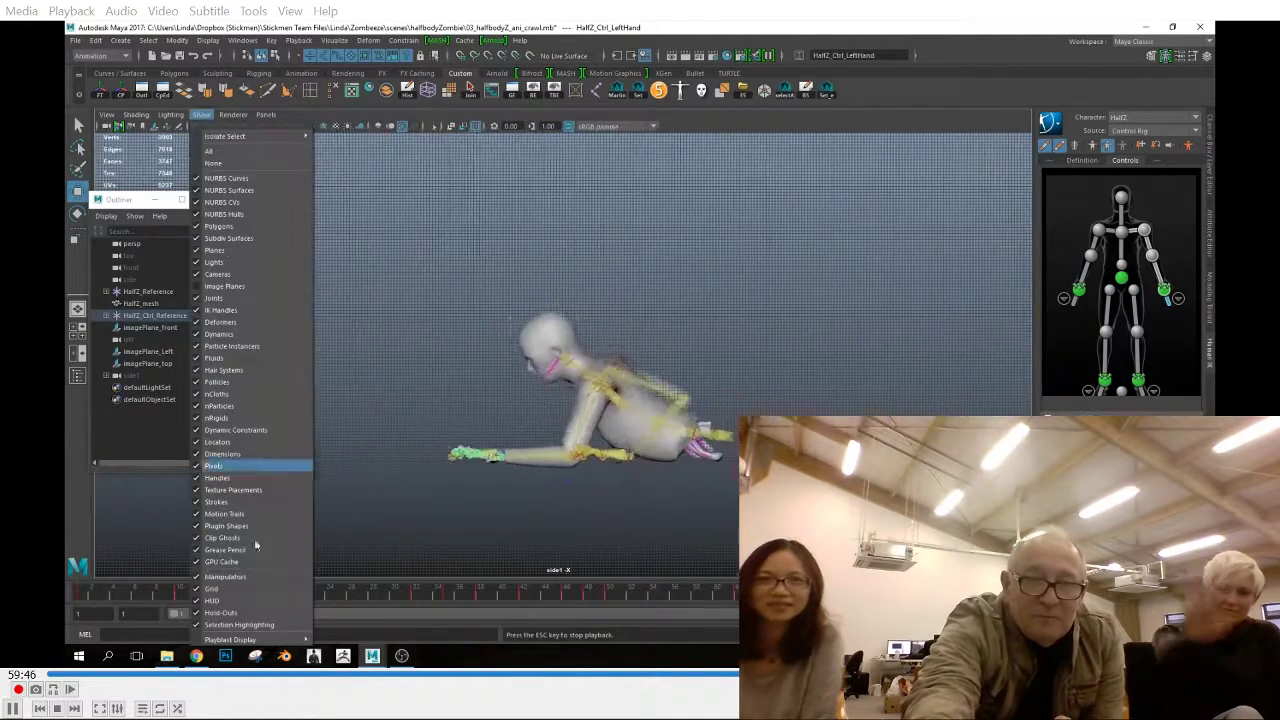
click(240, 588)
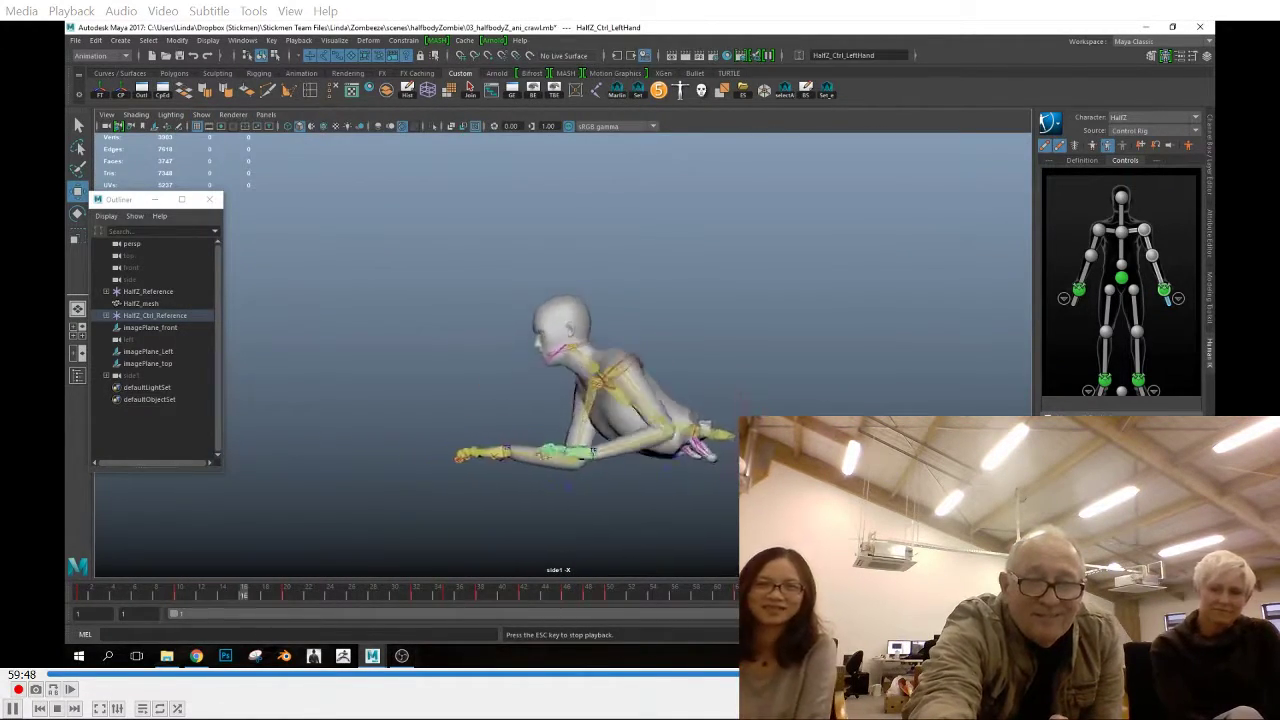
key(Escape)
key(space)
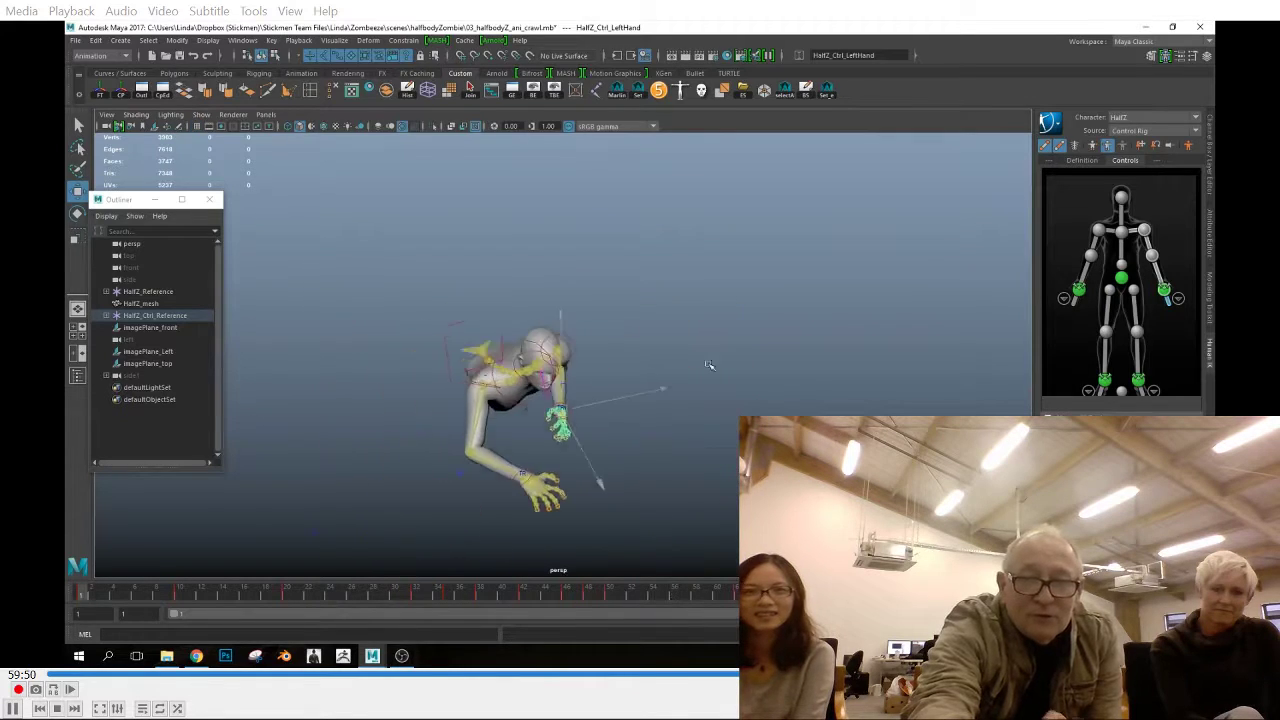
alt+drag(711, 366, 640, 345)
Save the scene and select all of the character's controls
click(76, 41)
click(100, 80)
click(785, 90)
click(764, 90)
View the zombie from the front and select a range of frames on the timeline starting at frame 31
alt+drag(730, 305, 791, 293)
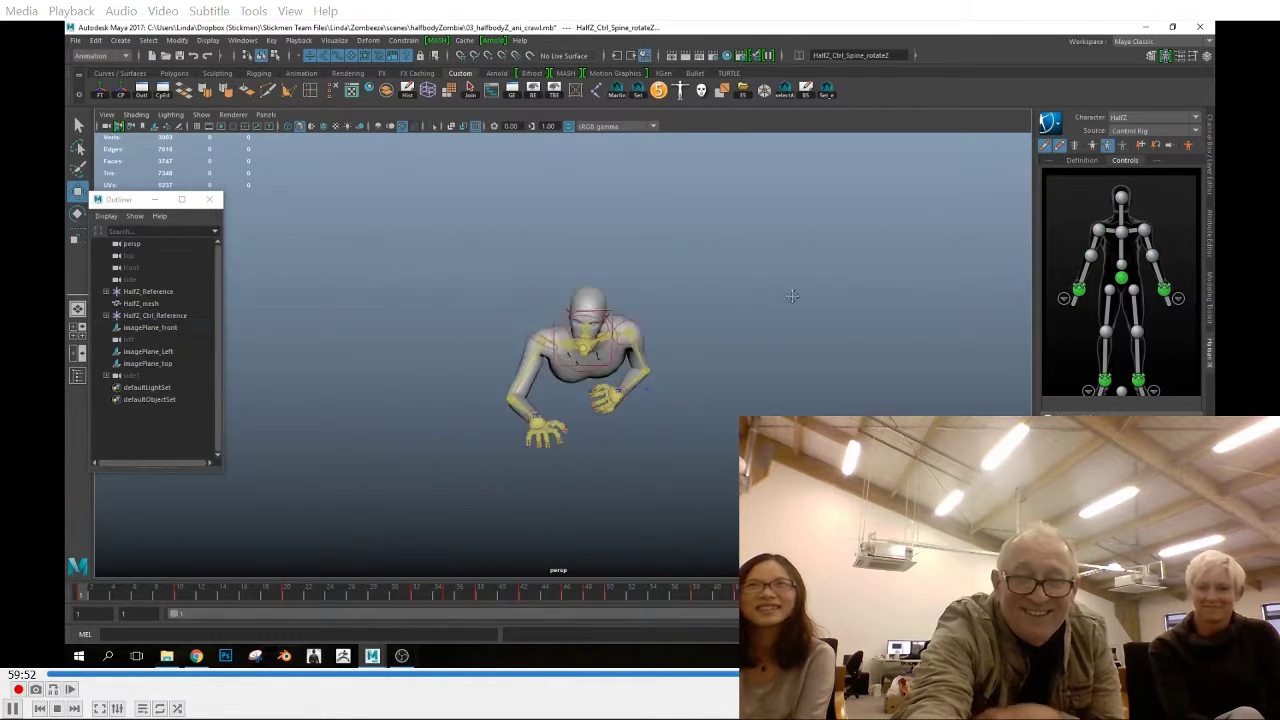
click(227, 598)
shift+drag(418, 596, 736, 596)
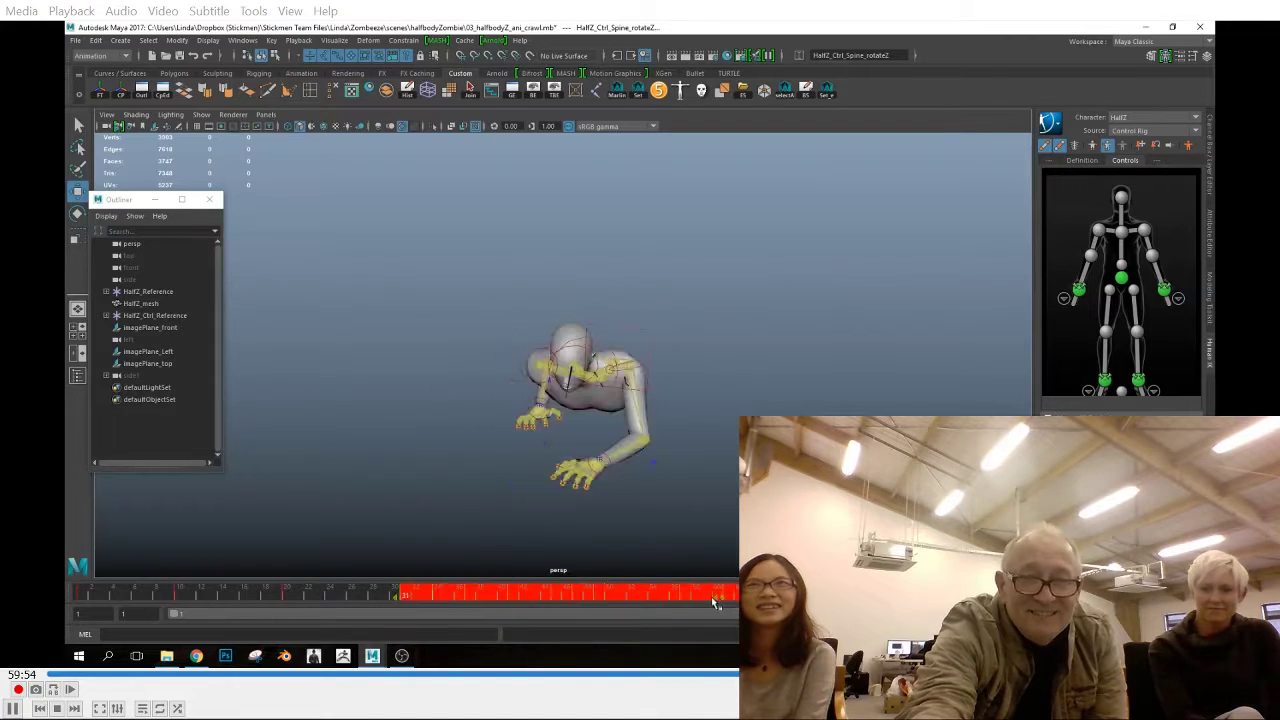